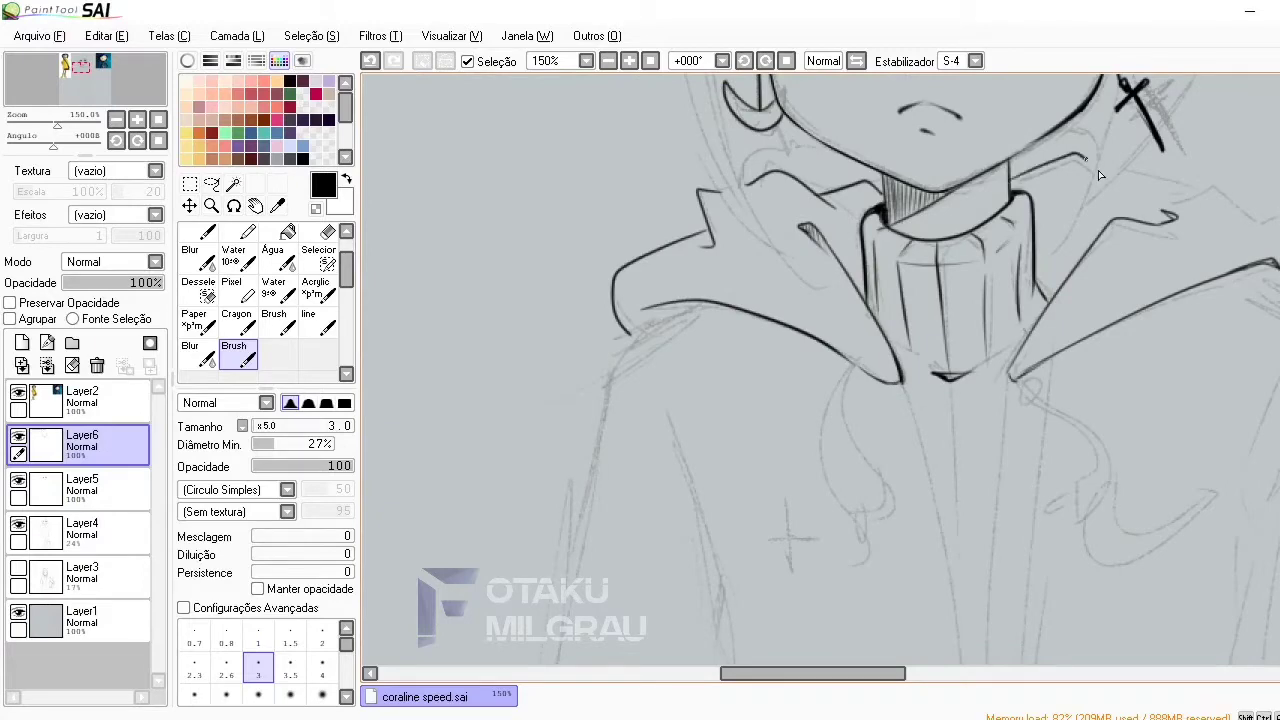
# Ink the right side of the hood's jagged edge and the shoulder lines below the hood
pyautogui.moveTo(1218, 187); pyautogui.dragTo(1264, 236)
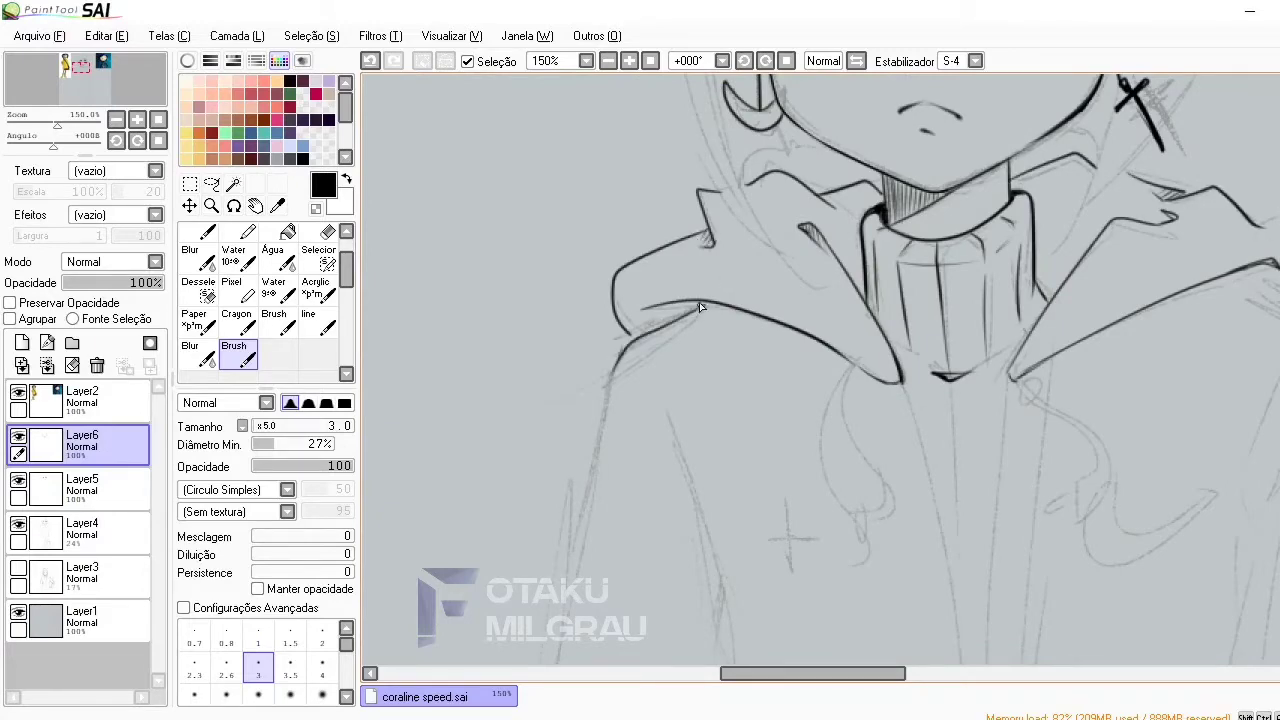
pyautogui.scroll(-1, 699, 302)
pyautogui.scroll(-2, 861, 376)
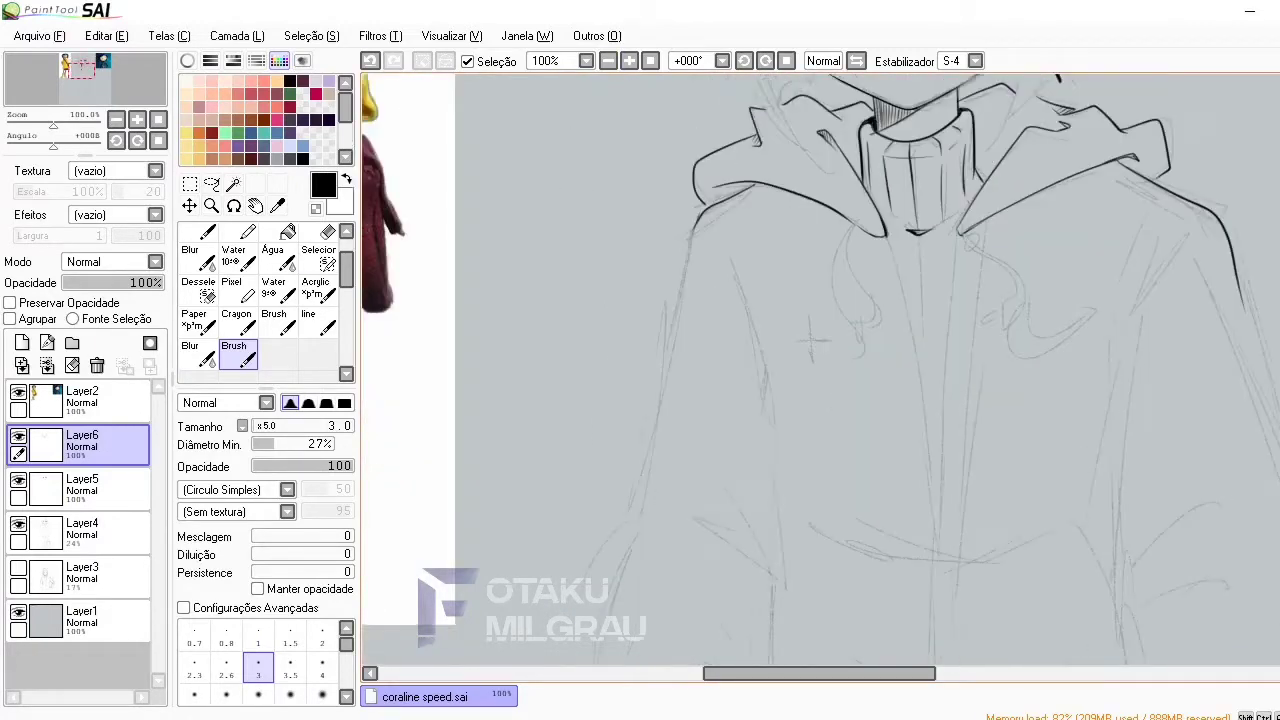
# Ink both sides of the jacket body from the armholes down to the hem corners
pyautogui.scroll(-1, 759, 256)
pyautogui.moveTo(755, 246); pyautogui.dragTo(776, 293)
pyautogui.scroll(-2, 794, 199)
pyautogui.moveTo(778, 186); pyautogui.dragTo(828, 607)
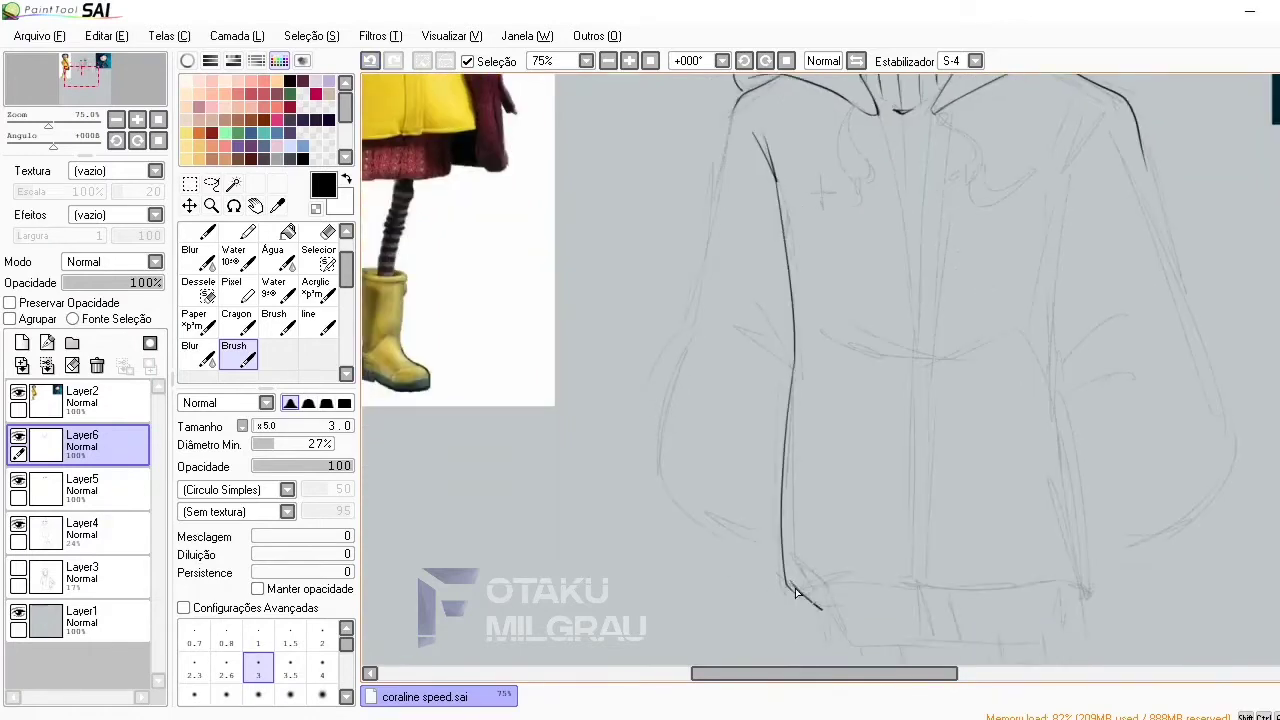
pyautogui.moveTo(1108, 100)
pyautogui.mouseDown()
pyautogui.moveTo(1054, 182)
pyautogui.moveTo(1085, 590)
pyautogui.moveTo(815, 586)
pyautogui.mouseUp()
# Ink the skirt band below the jacket hem with its side edges and vertical fold lines
pyautogui.scroll(-2, 1076, 647)
pyautogui.moveTo(1077, 405); pyautogui.dragTo(861, 453)
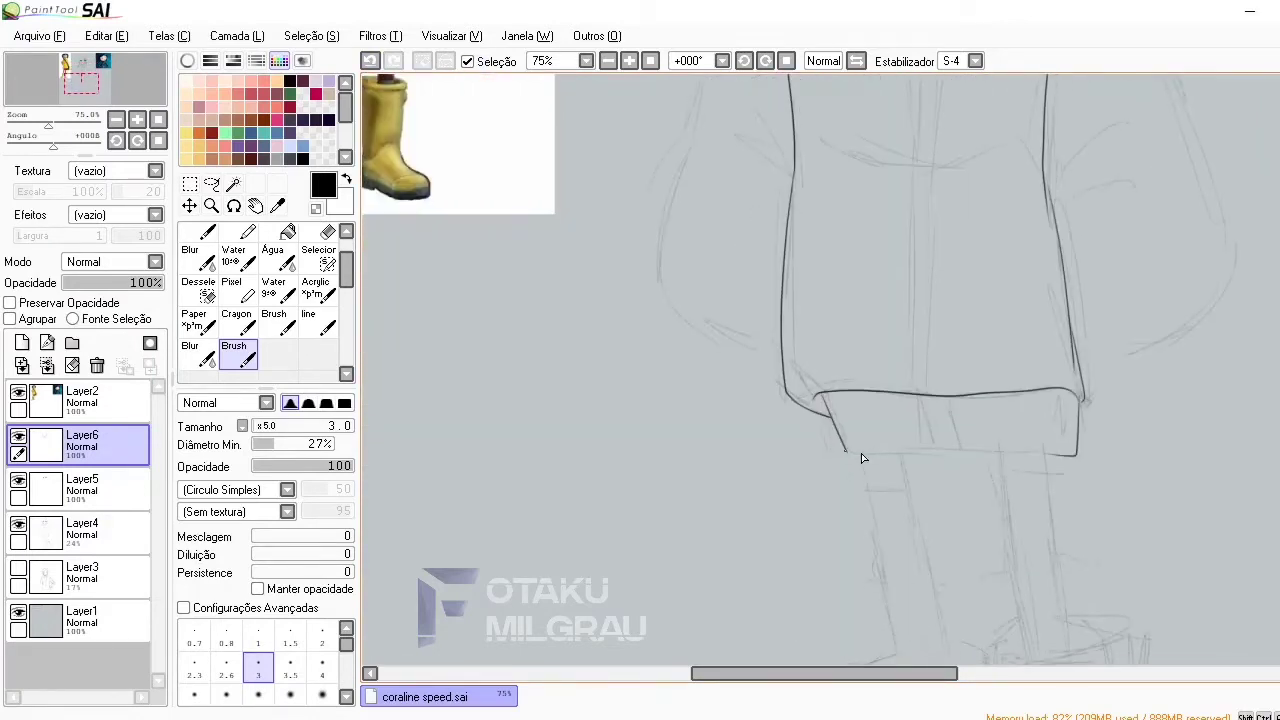
pyautogui.moveTo(955, 397)
pyautogui.mouseDown()
pyautogui.moveTo(962, 456)
pyautogui.moveTo(924, 409)
pyautogui.mouseUp()
pyautogui.moveTo(1058, 390); pyautogui.dragTo(1063, 442)
pyautogui.press('e')
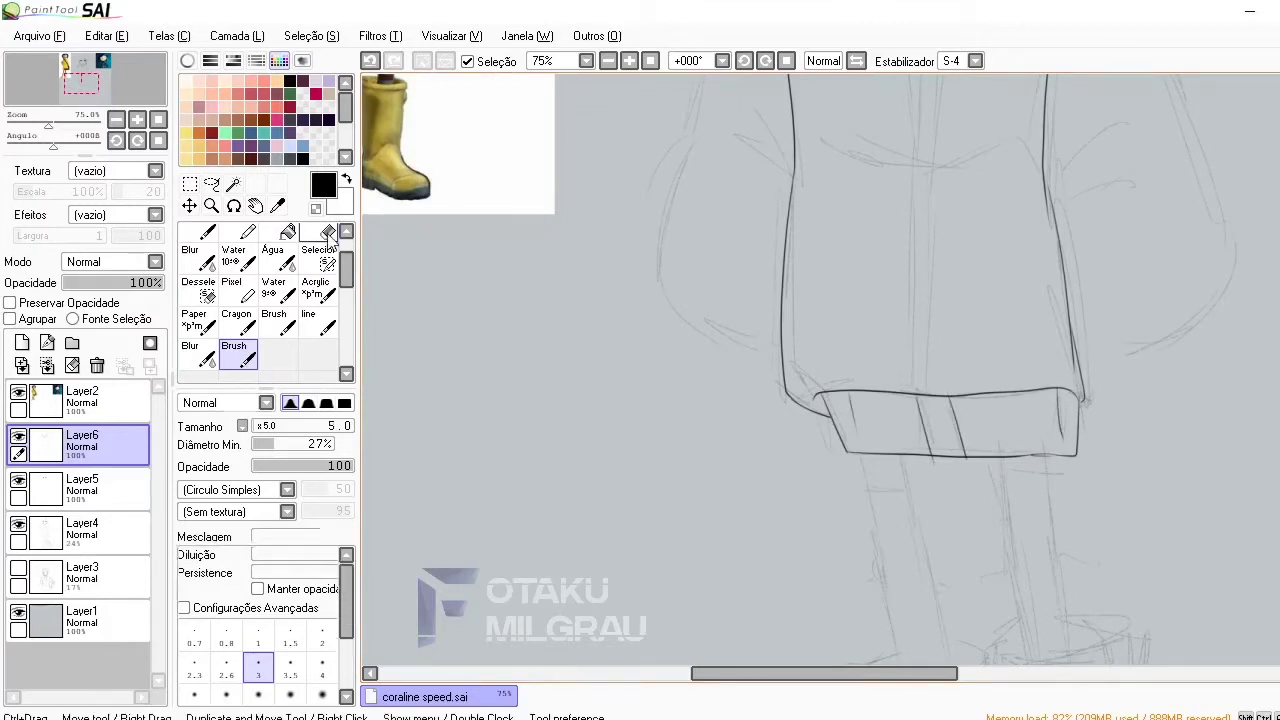
pyautogui.scroll(2, 855, 548)
pyautogui.scroll(-2, 657, 129)
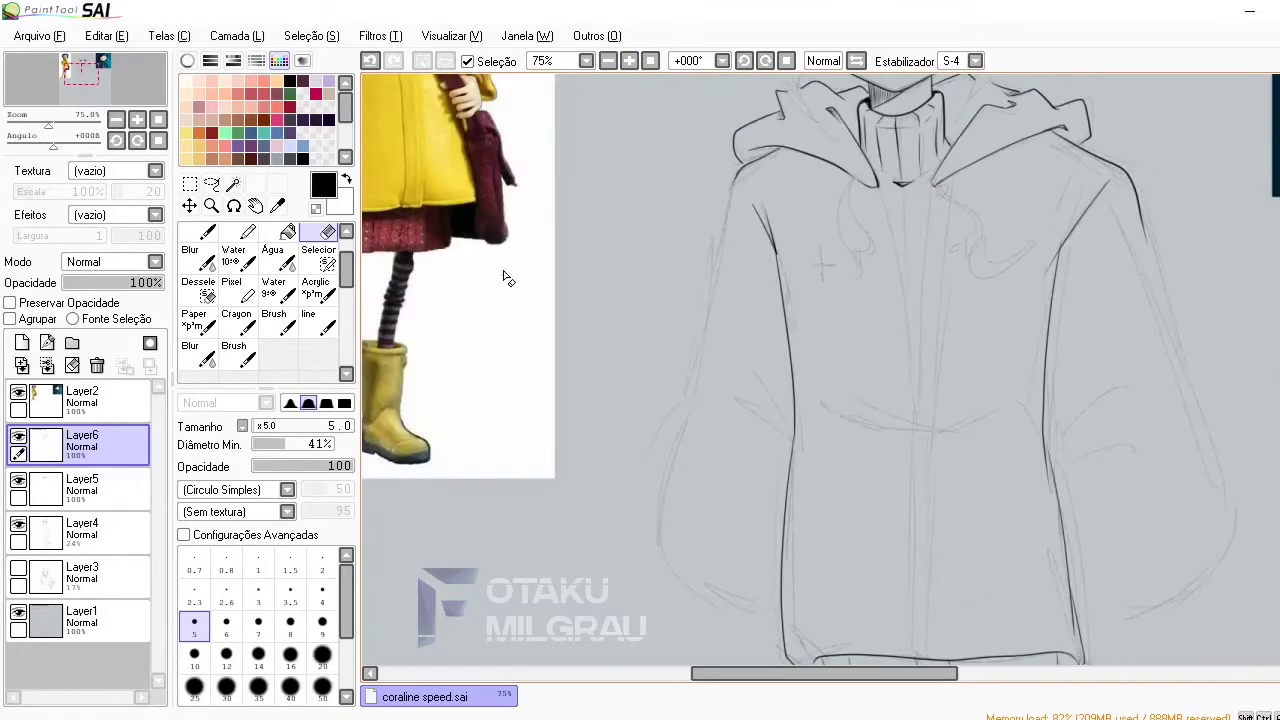
# Ink the outer contours of both loose sleeves, switching to the Eraser to clean the overlapping line ends
pyautogui.press('b')
pyautogui.moveTo(722, 244); pyautogui.dragTo(700, 394)
pyautogui.press('e')
pyautogui.moveTo(780, 630)
pyautogui.mouseDown()
pyautogui.moveTo(702, 398)
pyautogui.moveTo(768, 400)
pyautogui.mouseUp()
pyautogui.press('b')
pyautogui.moveTo(1150, 280); pyautogui.dragTo(1130, 625)
# Ink the elbow creases on both sleeves, with small hatched folds
pyautogui.scroll(-2, 900, 400)
pyautogui.moveTo(1206, 386); pyautogui.dragTo(1216, 420)
pyautogui.moveTo(1140, 388)
pyautogui.mouseDown()
pyautogui.moveTo(1050, 384)
pyautogui.moveTo(1108, 347)
pyautogui.moveTo(1132, 388)
pyautogui.mouseUp()
# Ink the jacket's placket lines below the collar using a size 2.6 brush in a mirrored canvas view
pyautogui.moveTo(922, 104); pyautogui.dragTo(922, 322)
pyautogui.hotkey('ctrl', 'z')
pyautogui.press('[')
pyautogui.scroll(1, 496, 504)
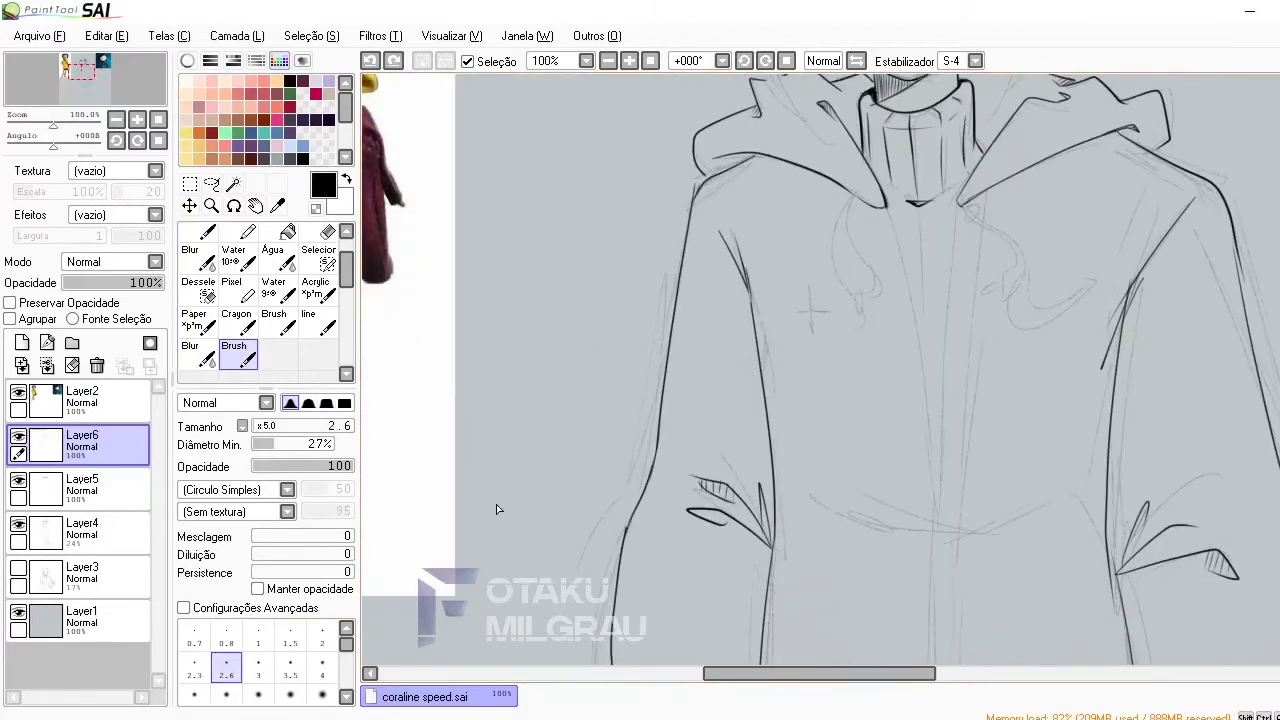
pyautogui.hotkey('ctrl', 'z')
pyautogui.moveTo(946, 408)
pyautogui.mouseDown()
pyautogui.moveTo(955, 203)
pyautogui.moveTo(930, 408)
pyautogui.mouseUp()
pyautogui.click(823, 61)
pyautogui.moveTo(750, 200); pyautogui.dragTo(762, 432)
pyautogui.hotkey('ctrl', 'z')
pyautogui.moveTo(720, 186)
pyautogui.mouseDown()
pyautogui.moveTo(750, 480)
pyautogui.moveTo(727, 490)
pyautogui.mouseUp()
# Ink the opposite edge of the jacket's front opening, running diagonally from the collar to the waist
pyautogui.moveTo(816, 218); pyautogui.dragTo(772, 520)
pyautogui.hotkey('ctrl', 'z')
pyautogui.hotkey('ctrl', 'z')
pyautogui.moveTo(820, 208)
pyautogui.mouseDown()
pyautogui.moveTo(766, 535)
pyautogui.moveTo(772, 518)
pyautogui.mouseUp()
pyautogui.hotkey('ctrl', 'z')
pyautogui.moveTo(786, 402); pyautogui.dragTo(773, 490)
# Extend the two front placket lines from the waist down to the jacket hem
pyautogui.scroll(-3, 775, 300)
pyautogui.moveTo(775, 262); pyautogui.dragTo(773, 486)
pyautogui.moveTo(760, 240); pyautogui.dragTo(752, 486)
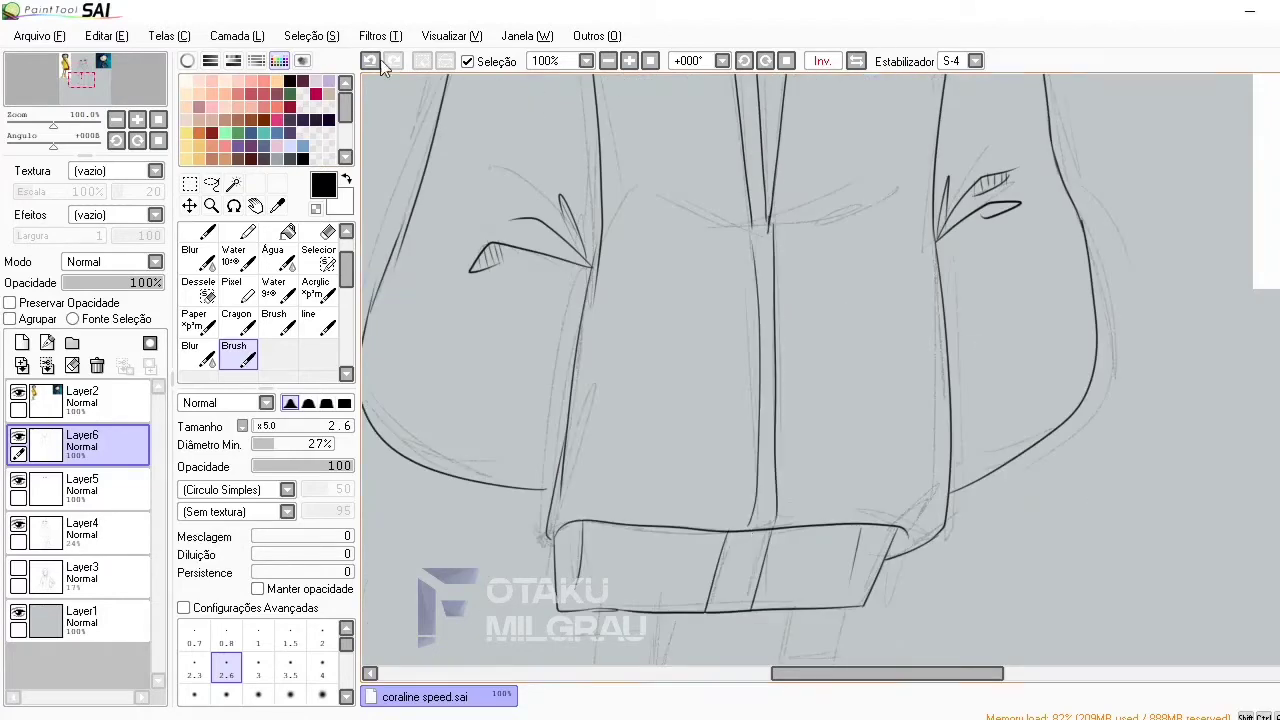
pyautogui.click(378, 62)
# Ink the two curved hood drawstrings hanging from the collar, including their knotted tips
pyautogui.scroll(4, 731, 318)
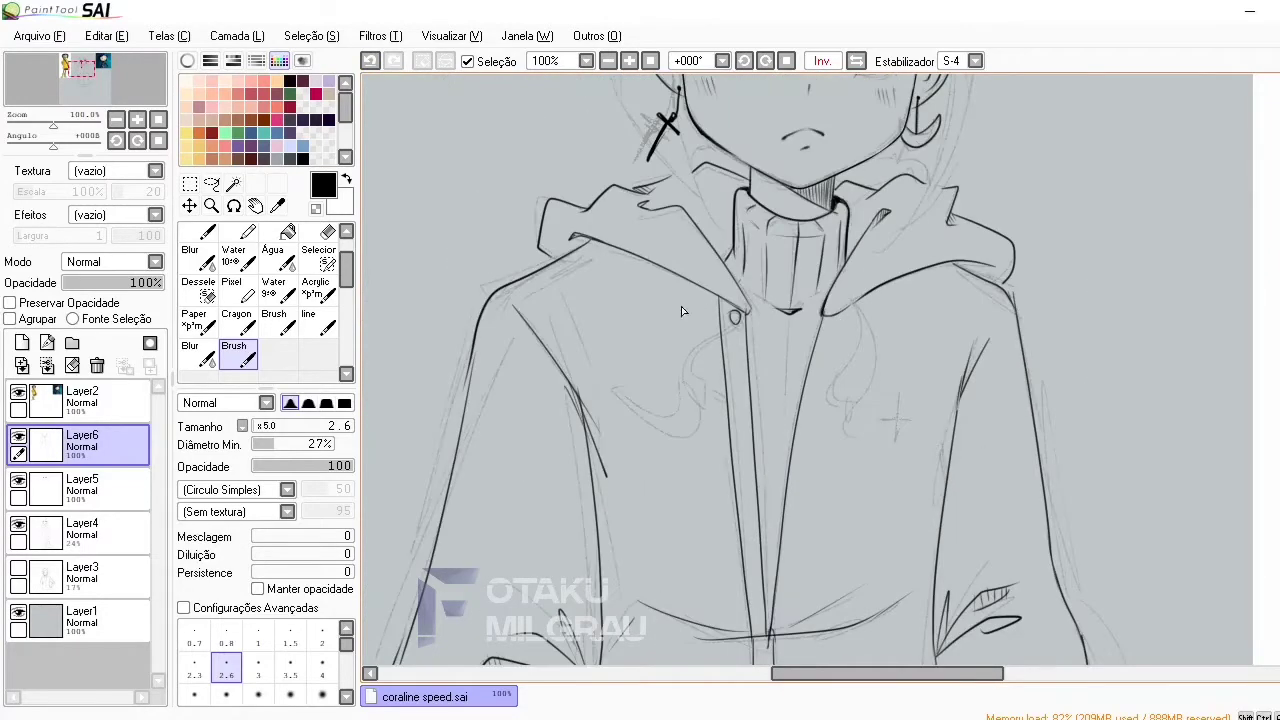
pyautogui.moveTo(733, 298)
pyautogui.mouseDown()
pyautogui.moveTo(655, 398)
pyautogui.moveTo(737, 295)
pyautogui.mouseUp()
pyautogui.moveTo(842, 298); pyautogui.dragTo(866, 380)
pyautogui.moveTo(840, 298); pyautogui.dragTo(912, 386)
pyautogui.moveTo(660, 392); pyautogui.dragTo(636, 398)
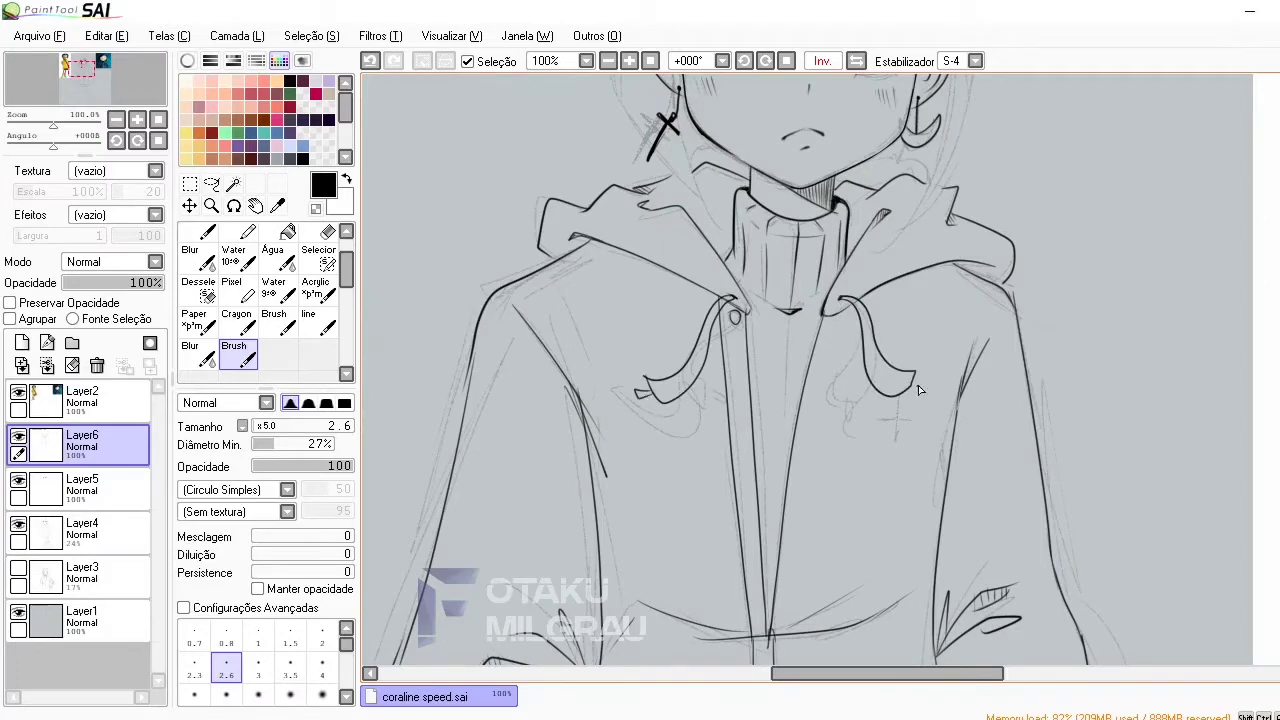
# Erase the line overlaps where the drawstrings meet the collar and hatch the shadow between hood and turtleneck
pyautogui.press('e')
pyautogui.scroll(2, 600, 229)
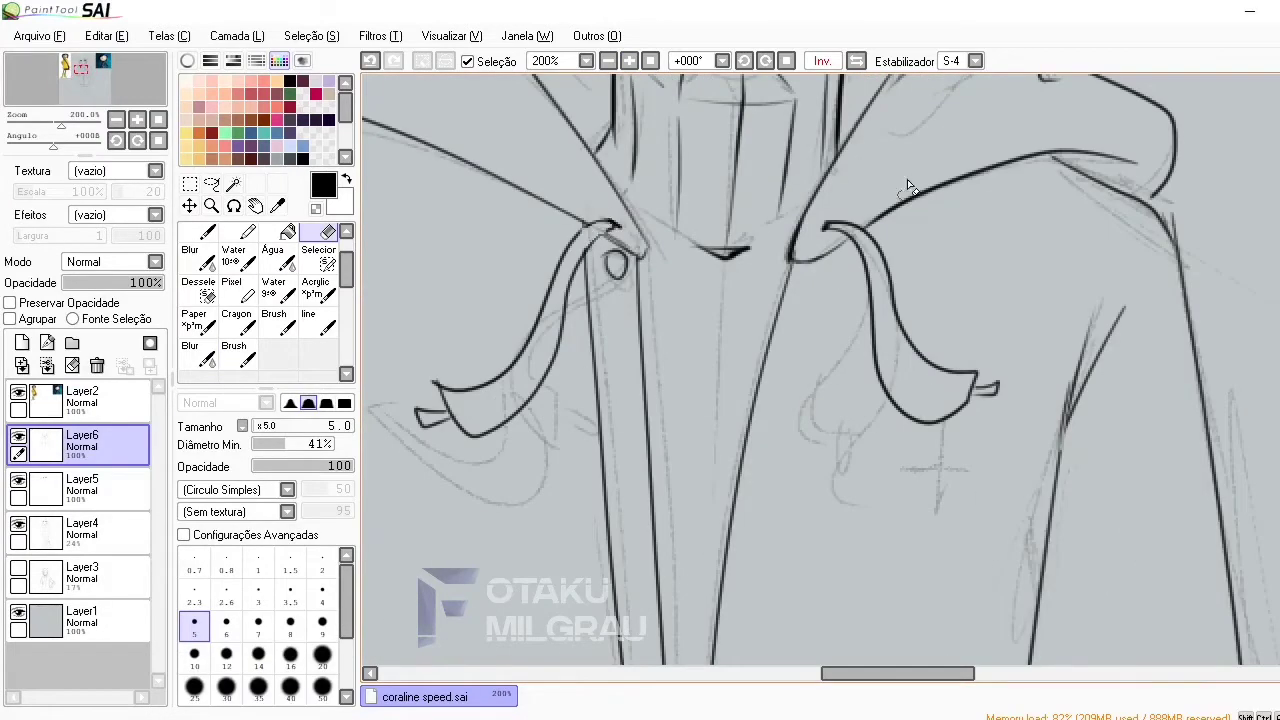
pyautogui.scroll(-2, 907, 179)
pyautogui.press('b')
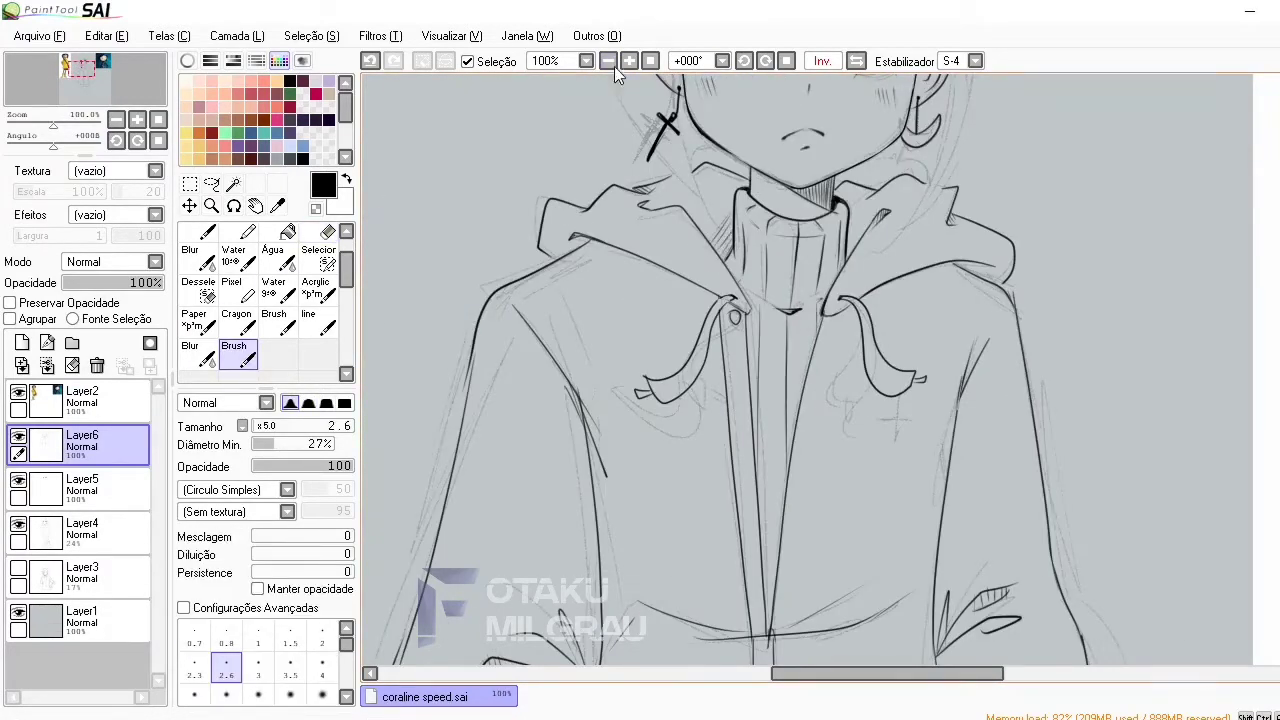
# Erase the stray line at the armpit and ink a pointed fabric fold in its place
pyautogui.press('e')
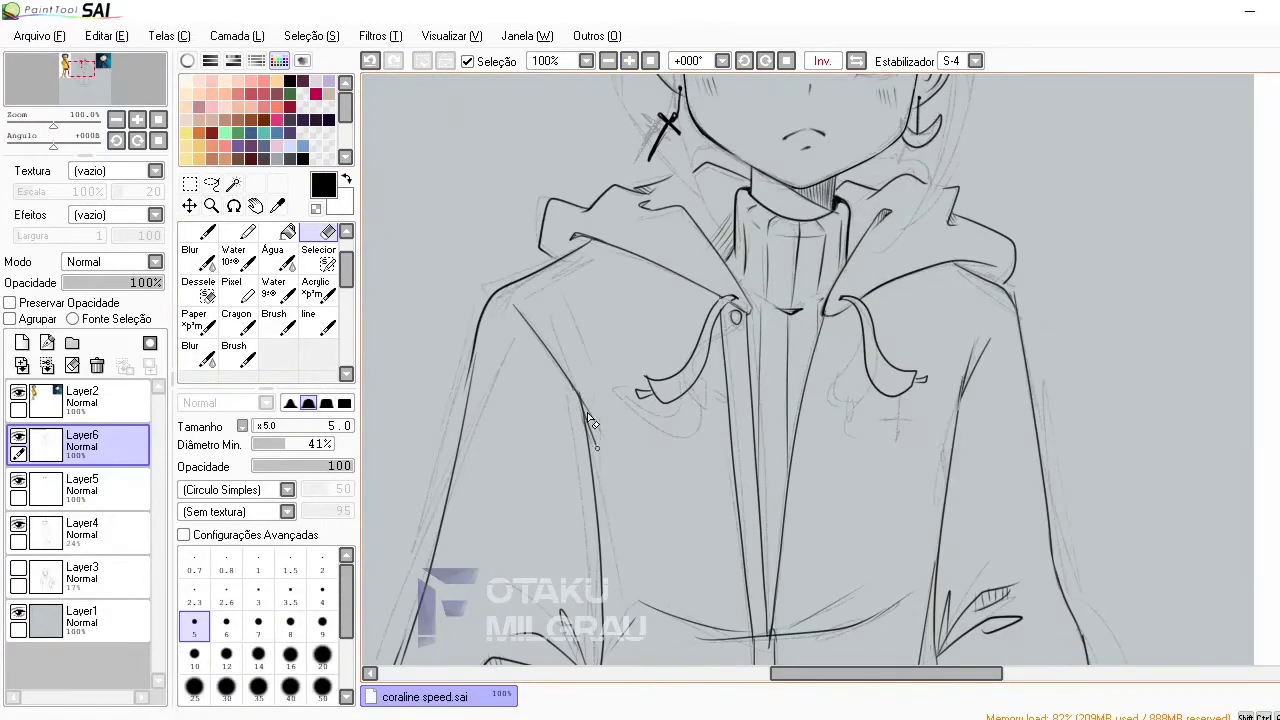
pyautogui.press('b')
pyautogui.moveTo(585, 405); pyautogui.dragTo(612, 450)
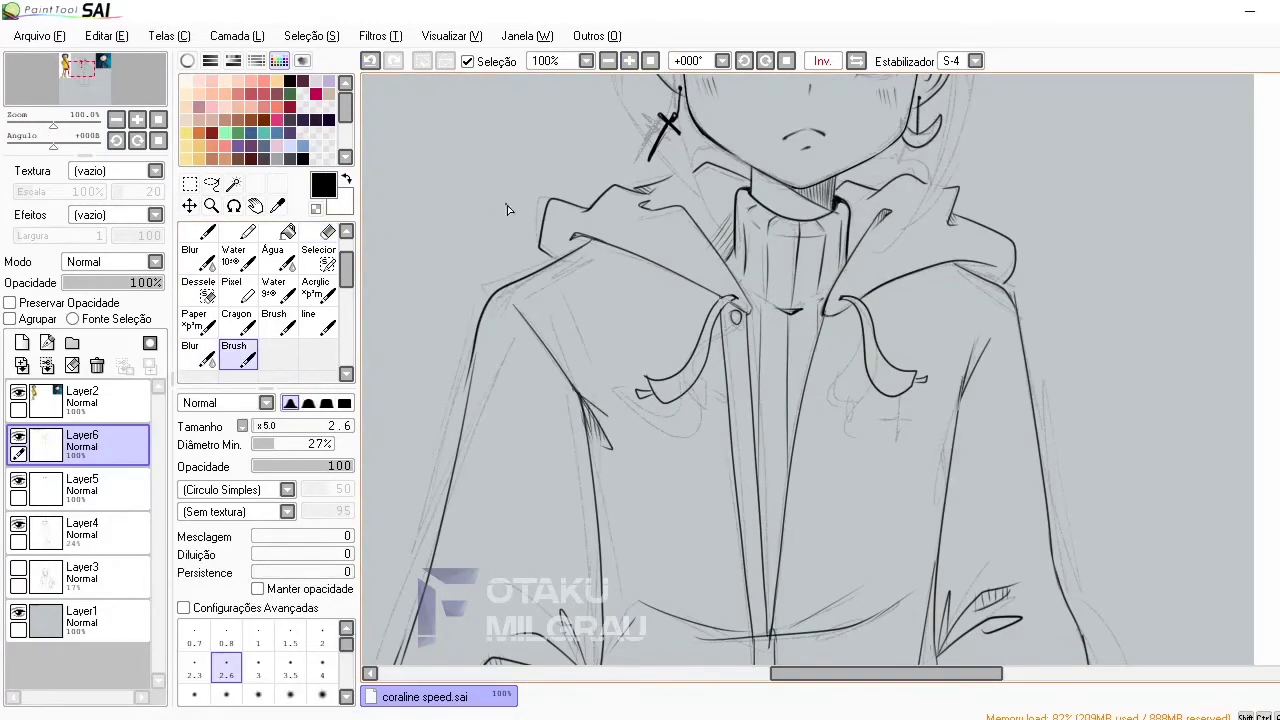
pyautogui.press('e')
pyautogui.scroll(-1, 900, 380)
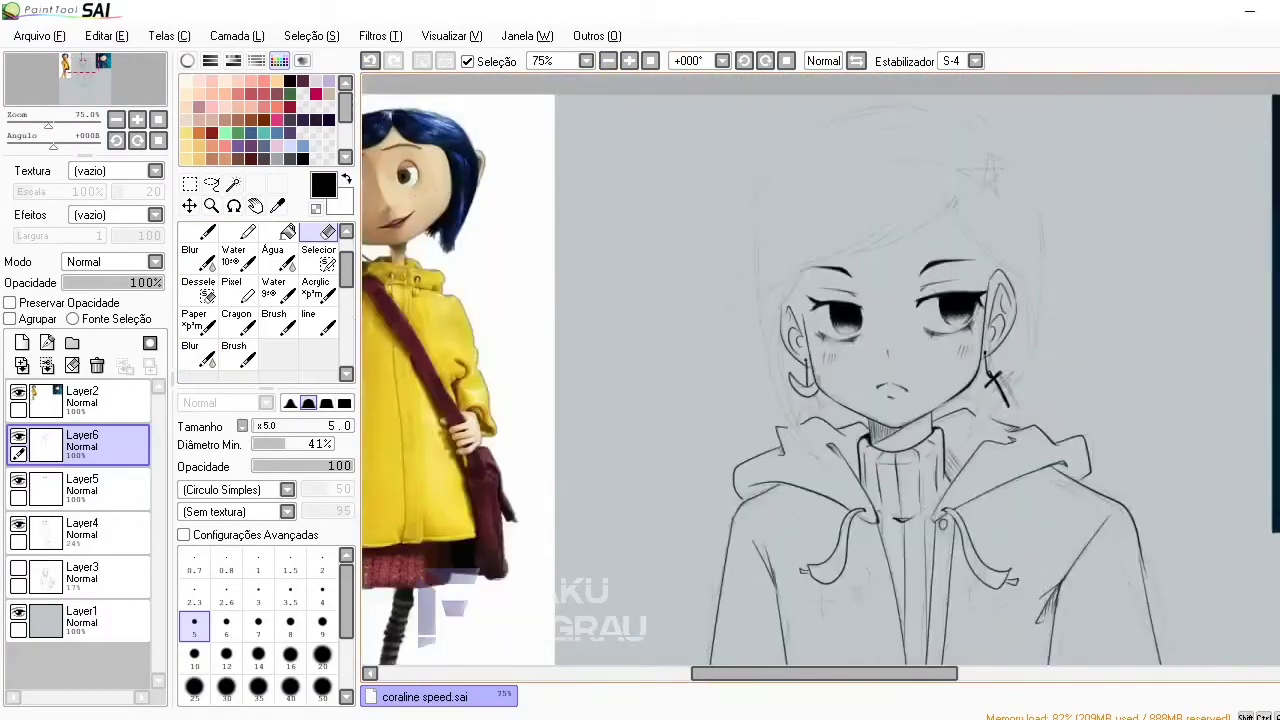
# Create a new layer and ink the swept fringe and its side strands with a size 2 brush
pyautogui.hotkey('ctrl', 'shift', 'n')
pyautogui.scroll(3, 880, 330)
pyautogui.press('b')
pyautogui.press('[')
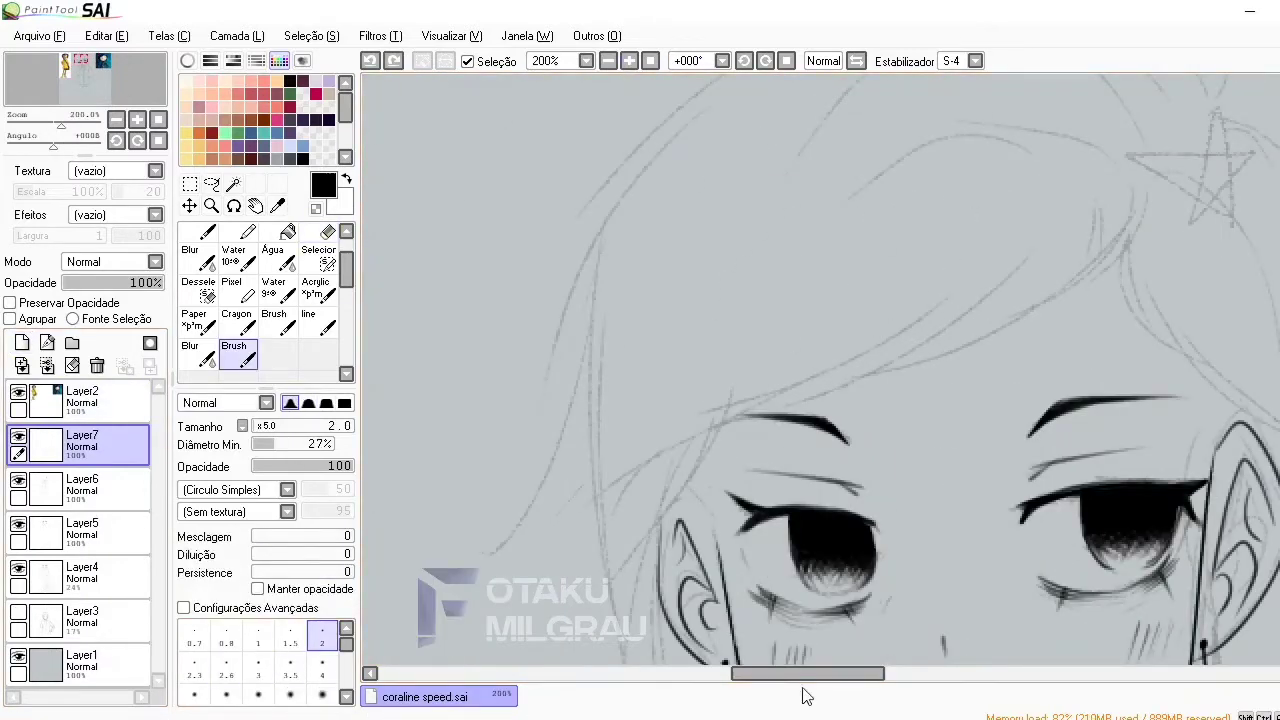
pyautogui.scroll(-1, 806, 420)
pyautogui.scroll(1, 808, 368)
pyautogui.moveTo(988, 195); pyautogui.dragTo(460, 495)
pyautogui.moveTo(565, 425); pyautogui.dragTo(580, 469)
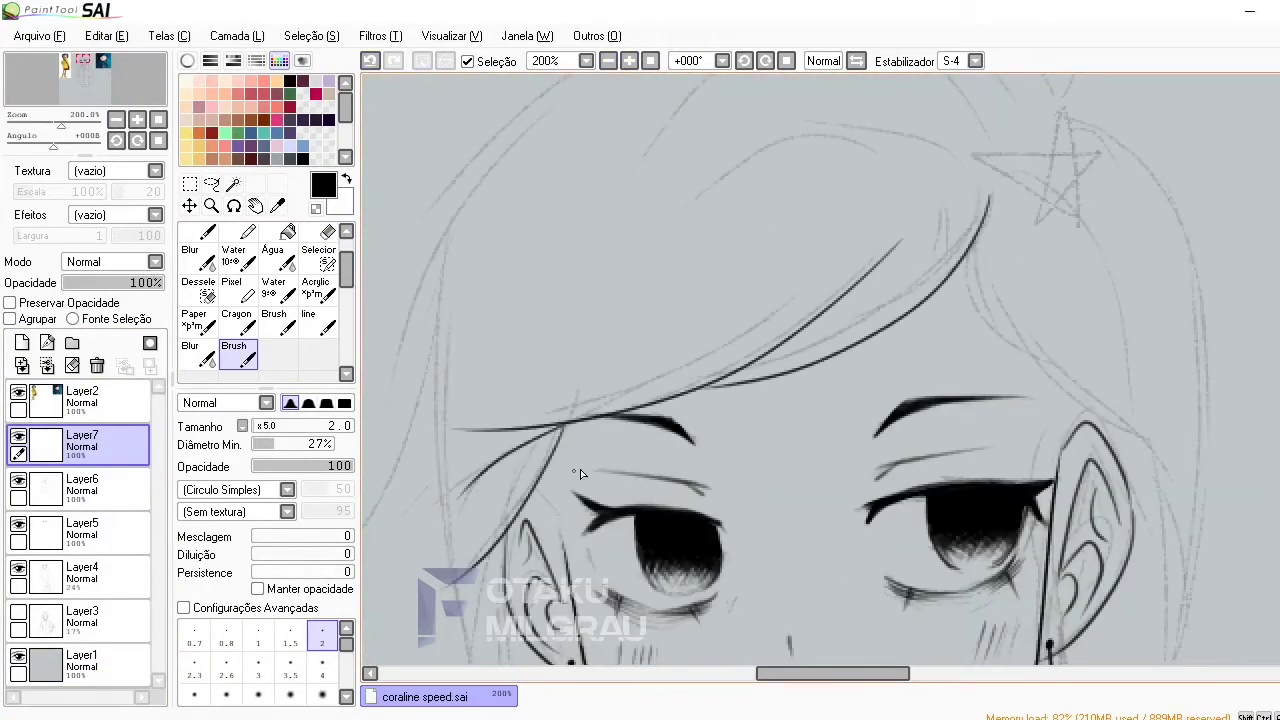
# Ink the hair lock beside the right ear and the hair's right outer contour
pyautogui.scroll(-1, 580, 469)
pyautogui.moveTo(995, 475); pyautogui.dragTo(1015, 550)
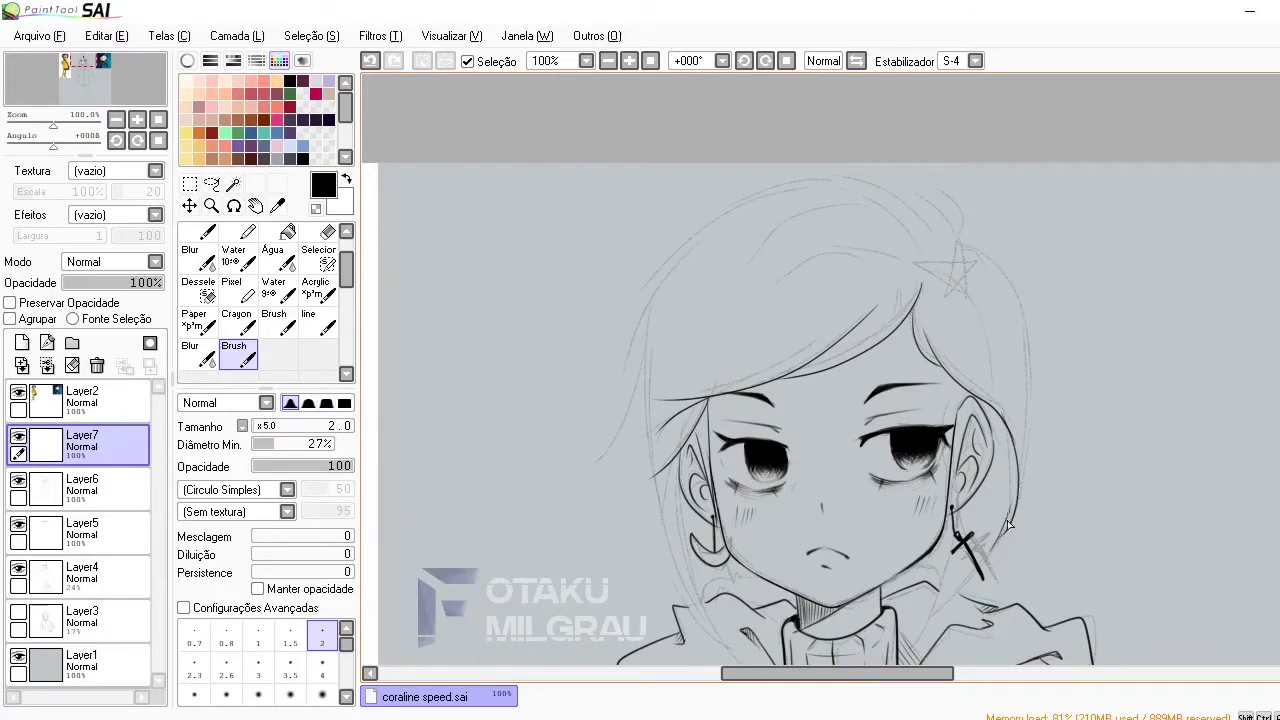
pyautogui.moveTo(960, 252); pyautogui.dragTo(1025, 520)
pyautogui.hotkey('ctrl', 'z')
pyautogui.moveTo(1012, 296); pyautogui.dragTo(1030, 525)
# Ink the crown of the hair and its left outer contour, undoing uneven strokes
pyautogui.moveTo(945, 212)
pyautogui.mouseDown()
pyautogui.moveTo(958, 245)
pyautogui.moveTo(693, 261)
pyautogui.mouseUp()
pyautogui.hotkey('ctrl', 'z')
pyautogui.hotkey('ctrl', 'z')
pyautogui.moveTo(948, 242); pyautogui.dragTo(572, 455)
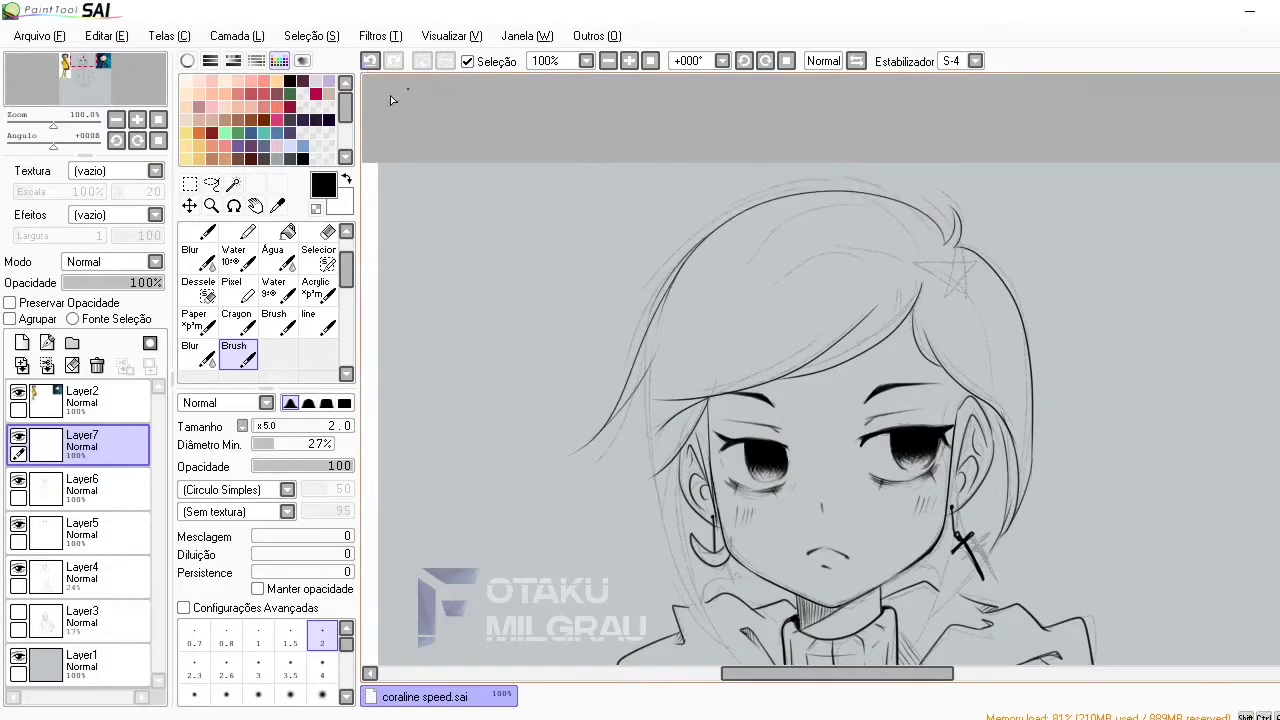
pyautogui.hotkey('ctrl', 'z')
pyautogui.moveTo(655, 300); pyautogui.dragTo(640, 476)
# Ink the side lock that falls past the left ear to the hood
pyautogui.scroll(-4, 820, 380)
pyautogui.moveTo(960, 210)
pyautogui.mouseDown()
pyautogui.moveTo(925, 342)
pyautogui.moveTo(931, 325)
pyautogui.mouseUp()
pyautogui.hotkey('ctrl', 'z')
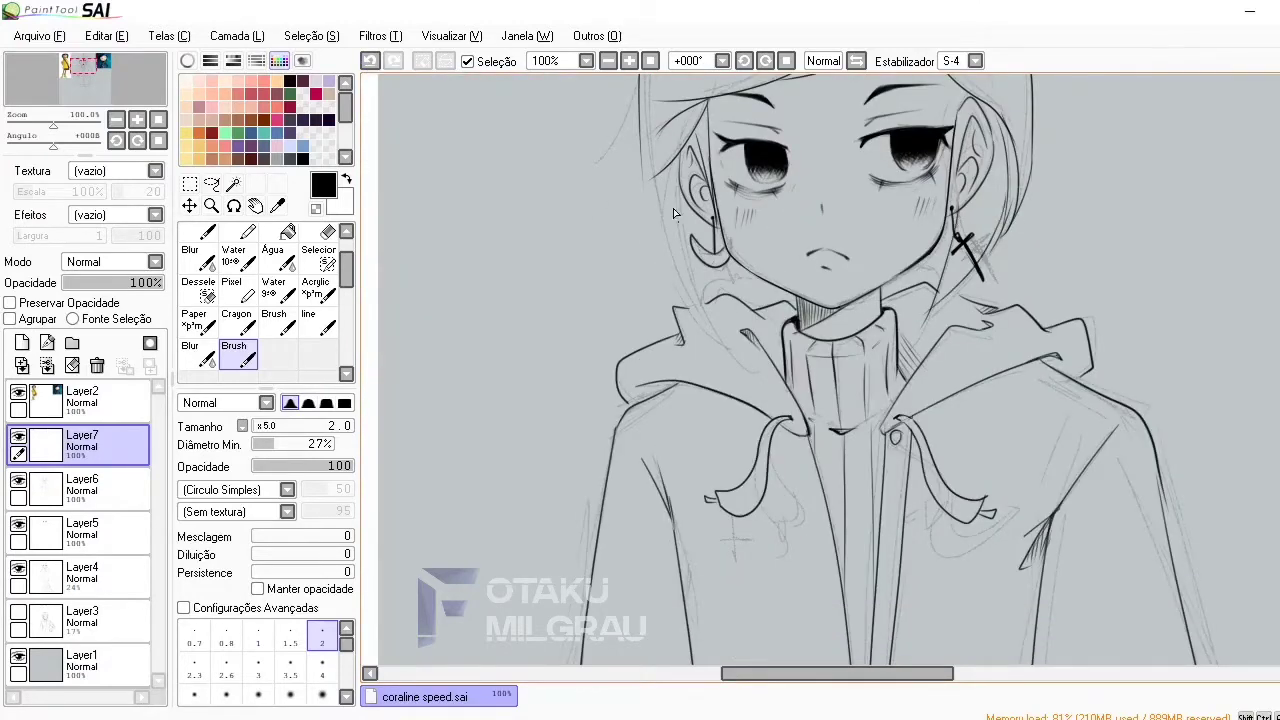
pyautogui.moveTo(671, 206); pyautogui.dragTo(715, 290)
# Erase the excess strand lines around the neck, hood and face on the hair layer
pyautogui.press('e')
pyautogui.scroll(4, 1030, 195)
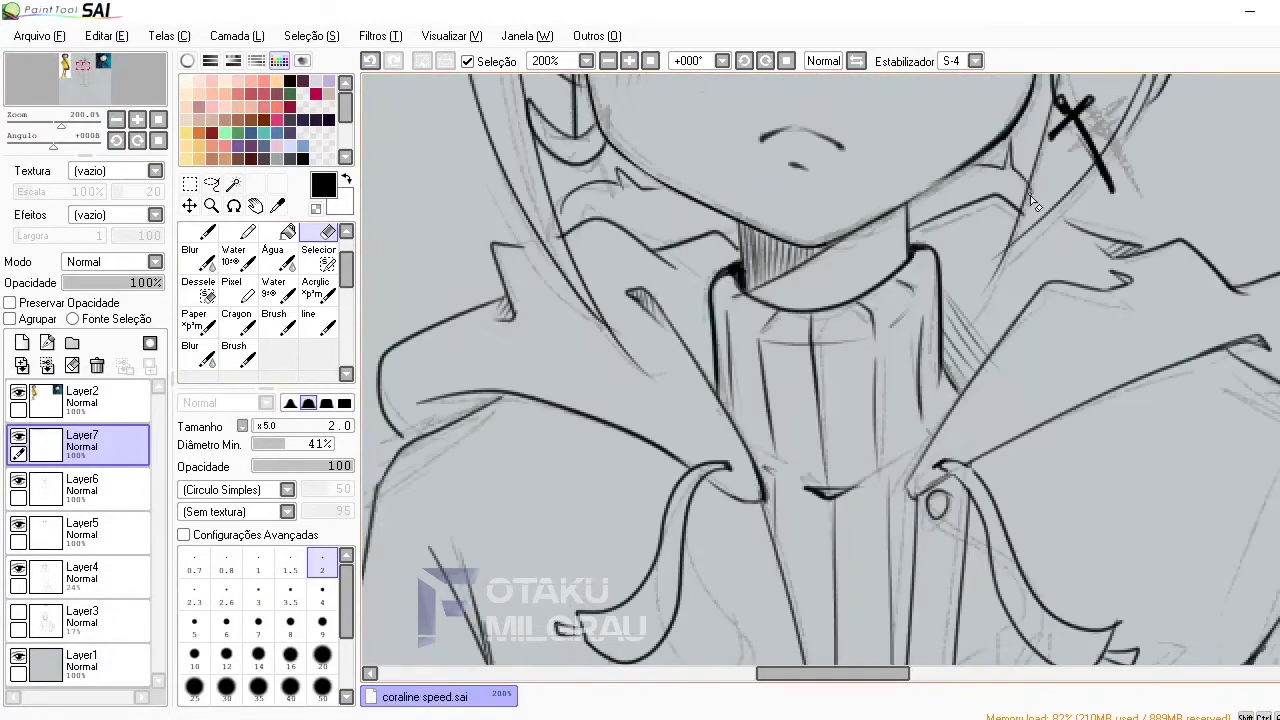
pyautogui.scroll(5, 1018, 227)
# Create a new layer and ink the star hair clip over the sketched star
pyautogui.press('b')
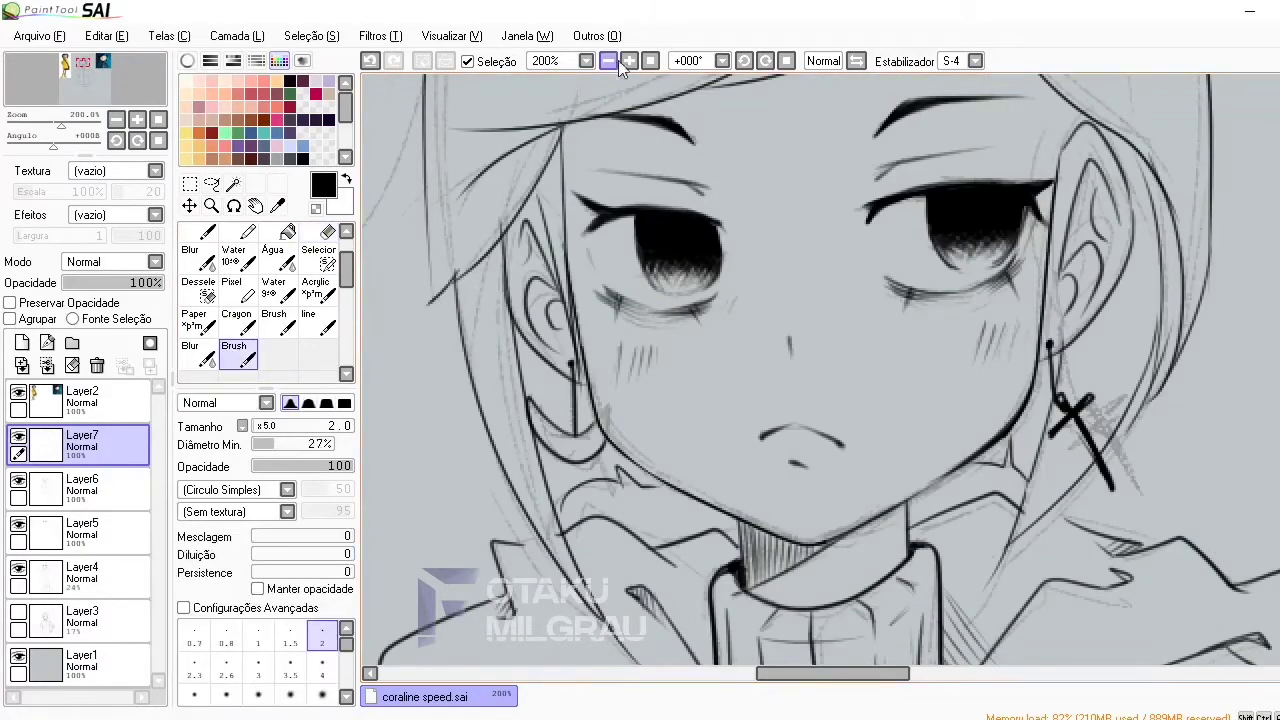
pyautogui.scroll(-4, 462, 277)
pyautogui.scroll(3, 926, 240)
pyautogui.hotkey('ctrl', 'shift', 'n')
pyautogui.moveTo(940, 268)
pyautogui.mouseDown()
pyautogui.moveTo(952, 238)
pyautogui.moveTo(950, 273)
pyautogui.mouseUp()
pyautogui.scroll(3, 950, 272)
# Switch to the hair layer and erase the hair lines that cross the star clip
pyautogui.press('e')
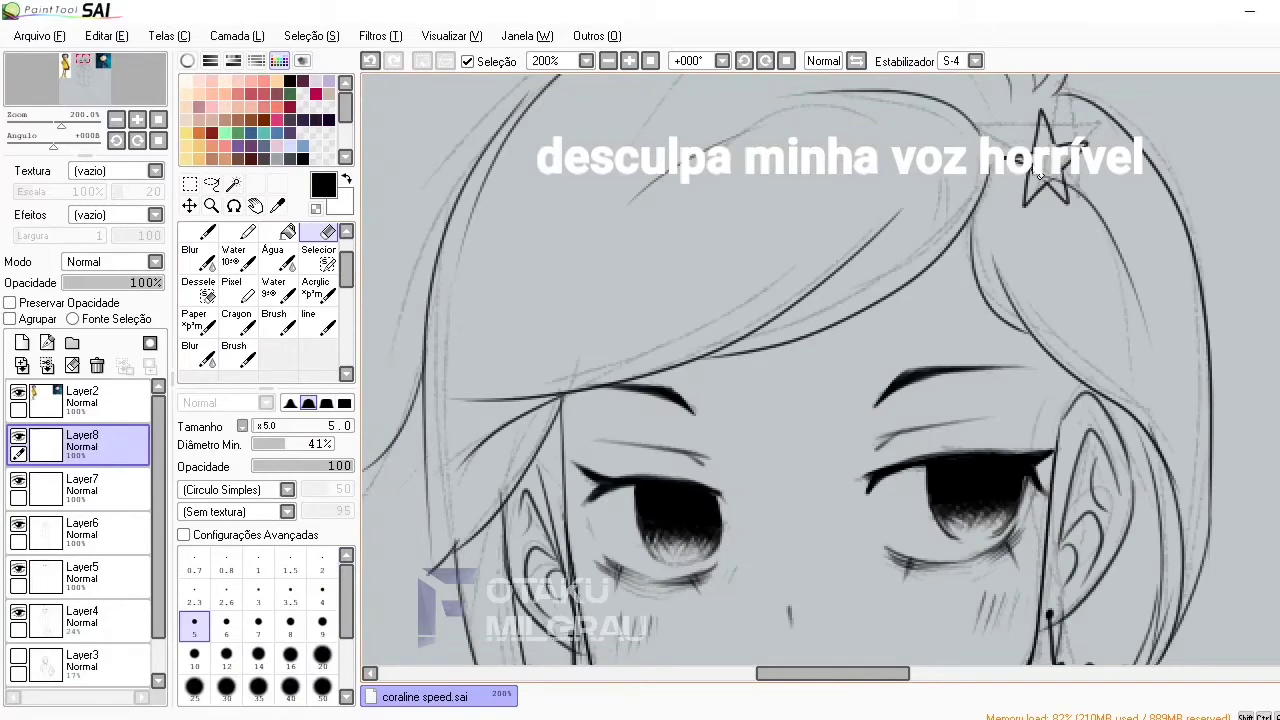
pyautogui.hotkey('ctrl', 'Down')
pyautogui.scroll(-3, 1085, 190)
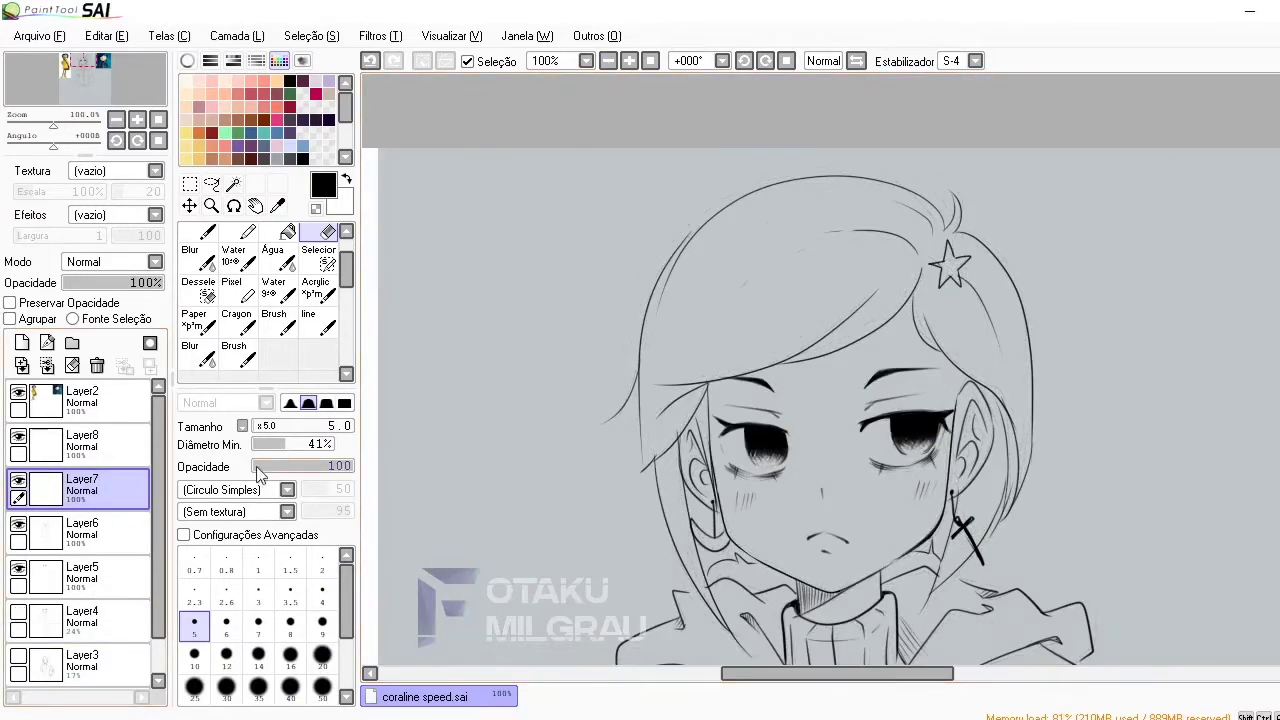
# Add a curved strand line on the crown of the hair and clean it with the Eraser
pyautogui.press('b')
pyautogui.press('e')
pyautogui.scroll(-5, 820, 400)
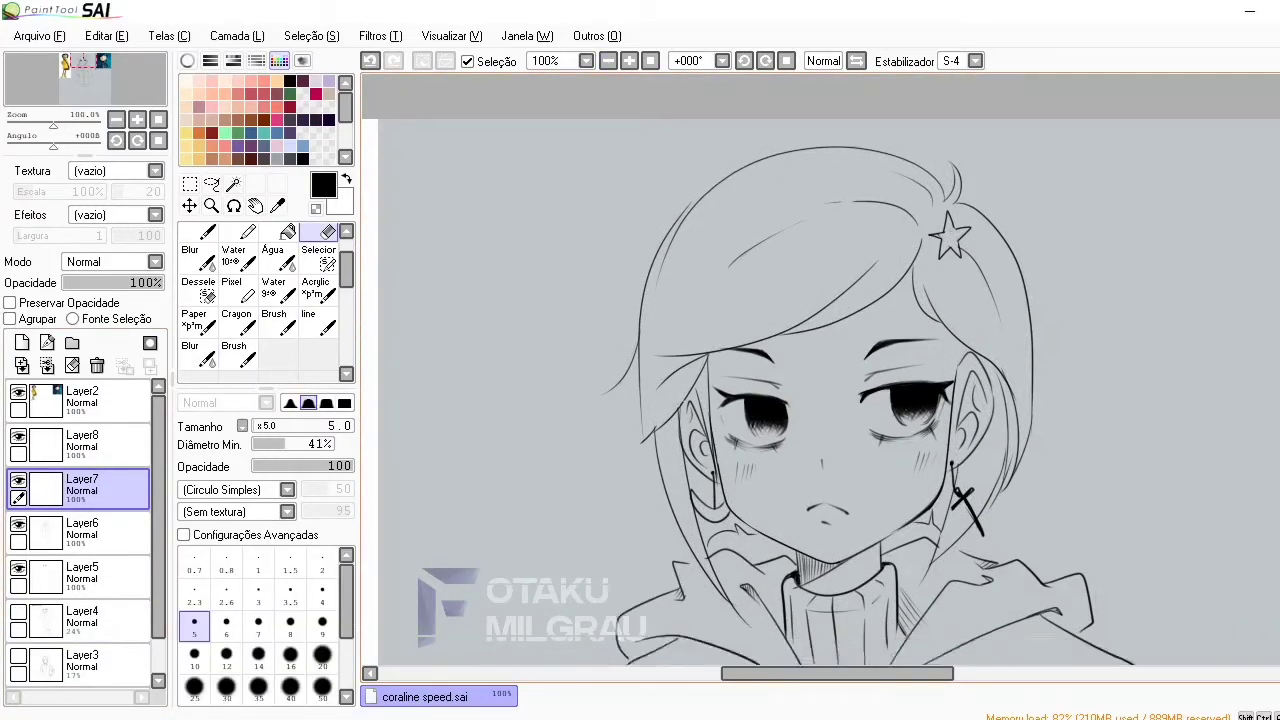
# Show the sketch layer again and create a new layer above the star clip's, with the brush size at 2.3
pyautogui.click(18, 612)
pyautogui.click(100, 447)
pyautogui.click(22, 343)
pyautogui.press('b')
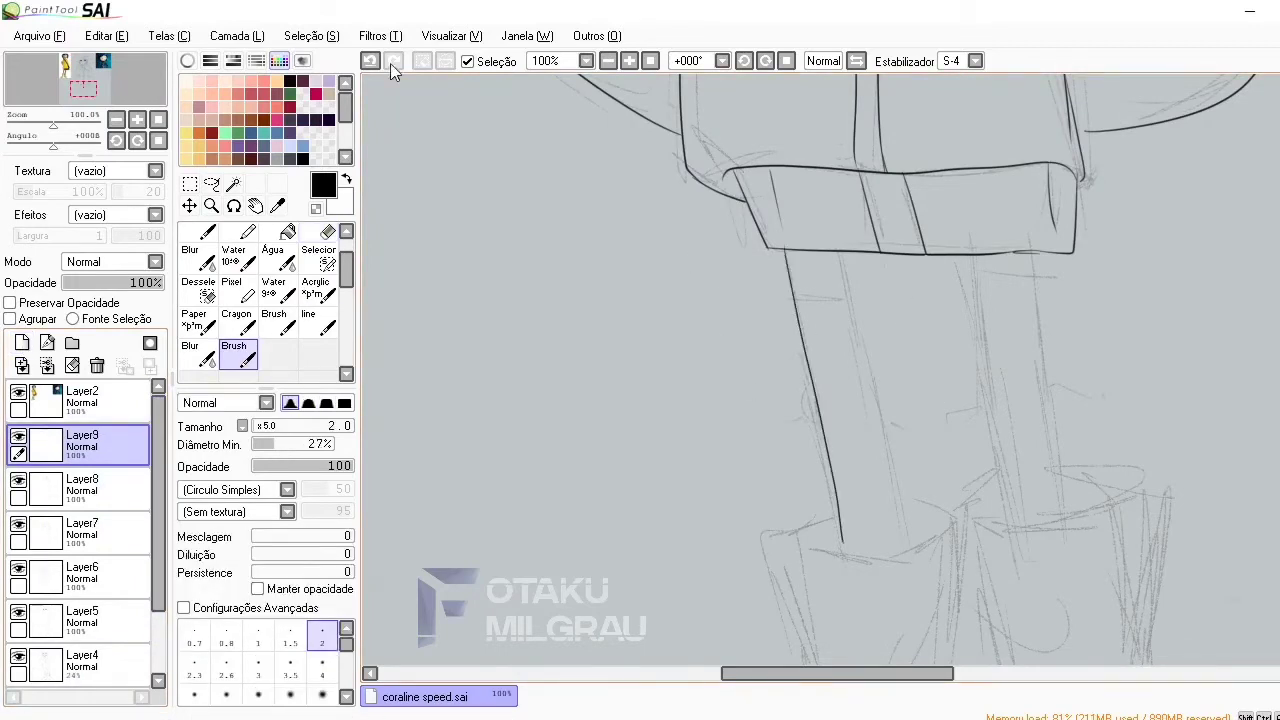
pyautogui.click(194, 668)
# Ink the side outlines of both legs from the skirt band to the boot openings
pyautogui.moveTo(790, 256); pyautogui.dragTo(845, 560)
pyautogui.click(370, 60)
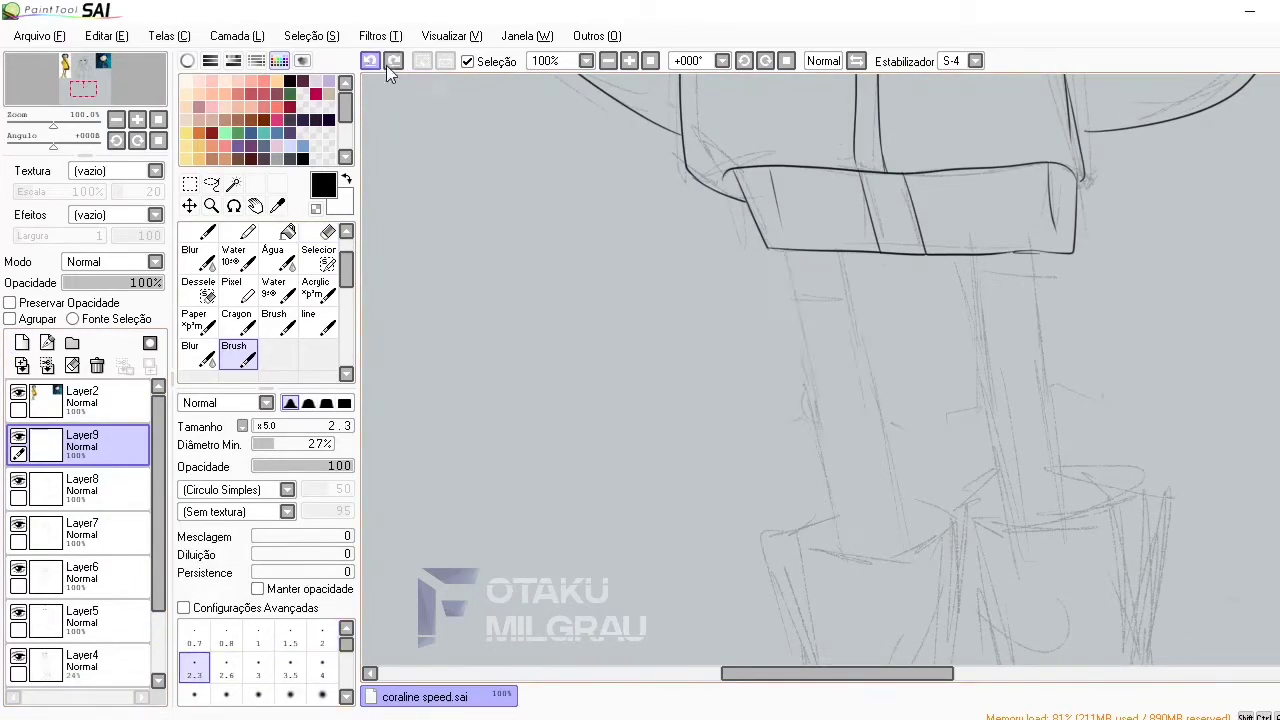
pyautogui.moveTo(785, 252); pyautogui.dragTo(800, 350)
pyautogui.moveTo(843, 252); pyautogui.dragTo(905, 560)
pyautogui.moveTo(806, 378); pyautogui.dragTo(845, 565)
pyautogui.moveTo(970, 258); pyautogui.dragTo(1005, 535)
pyautogui.moveTo(1035, 250); pyautogui.dragTo(1065, 525)
# Ink curved stocking stripes across the upper part of both legs
pyautogui.moveTo(793, 298); pyautogui.dragTo(847, 295)
pyautogui.moveTo(976, 290); pyautogui.dragTo(1078, 280)
pyautogui.click(629, 60)
pyautogui.moveTo(774, 336); pyautogui.dragTo(852, 308)
pyautogui.hotkey('ctrl', 'z')
pyautogui.click(608, 60)
pyautogui.click(650, 60)
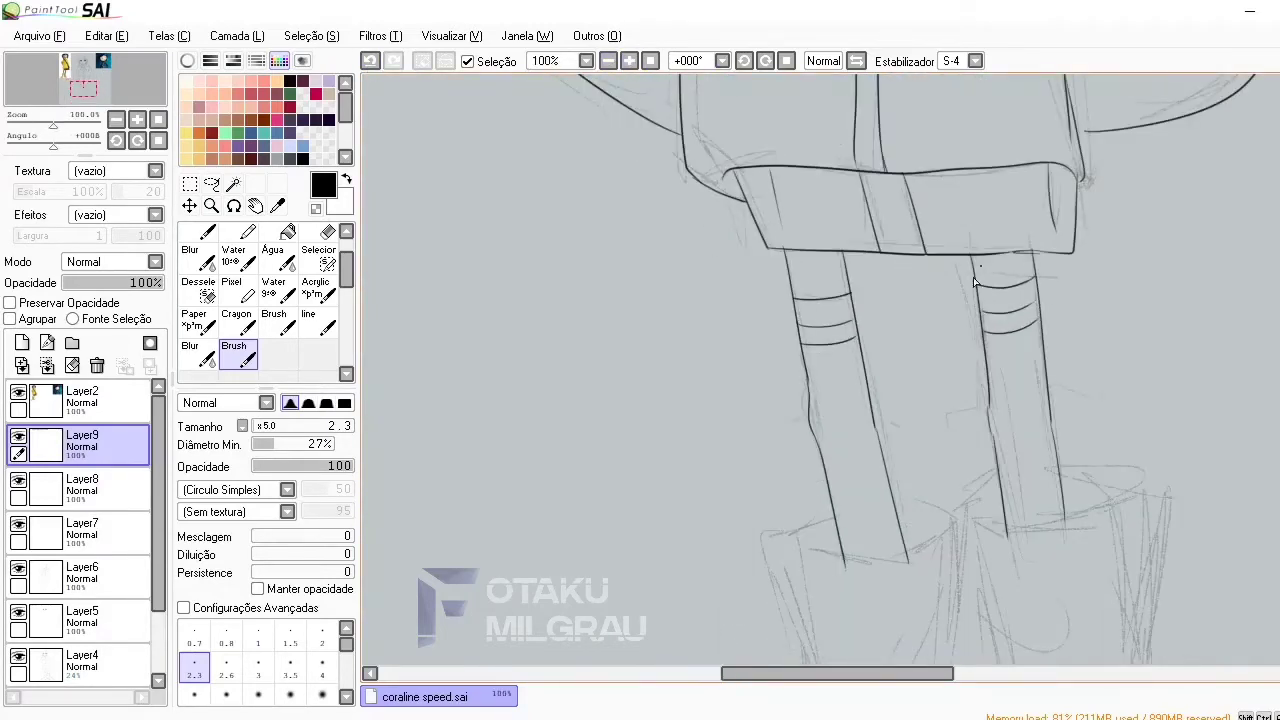
pyautogui.moveTo(797, 411)
pyautogui.mouseDown()
pyautogui.moveTo(905, 425)
pyautogui.moveTo(892, 428)
pyautogui.moveTo(956, 388)
pyautogui.mouseUp()
pyautogui.hotkey('ctrl', 'z')
# Ink the left boot's opening, the front edge of its shaft and the ankle crease
pyautogui.moveTo(836, 386); pyautogui.dragTo(806, 590)
pyautogui.scroll(-3, 766, 298)
pyautogui.moveTo(802, 306)
pyautogui.mouseDown()
pyautogui.moveTo(804, 392)
pyautogui.moveTo(870, 437)
pyautogui.mouseUp()
pyautogui.moveTo(800, 400); pyautogui.dragTo(758, 443)
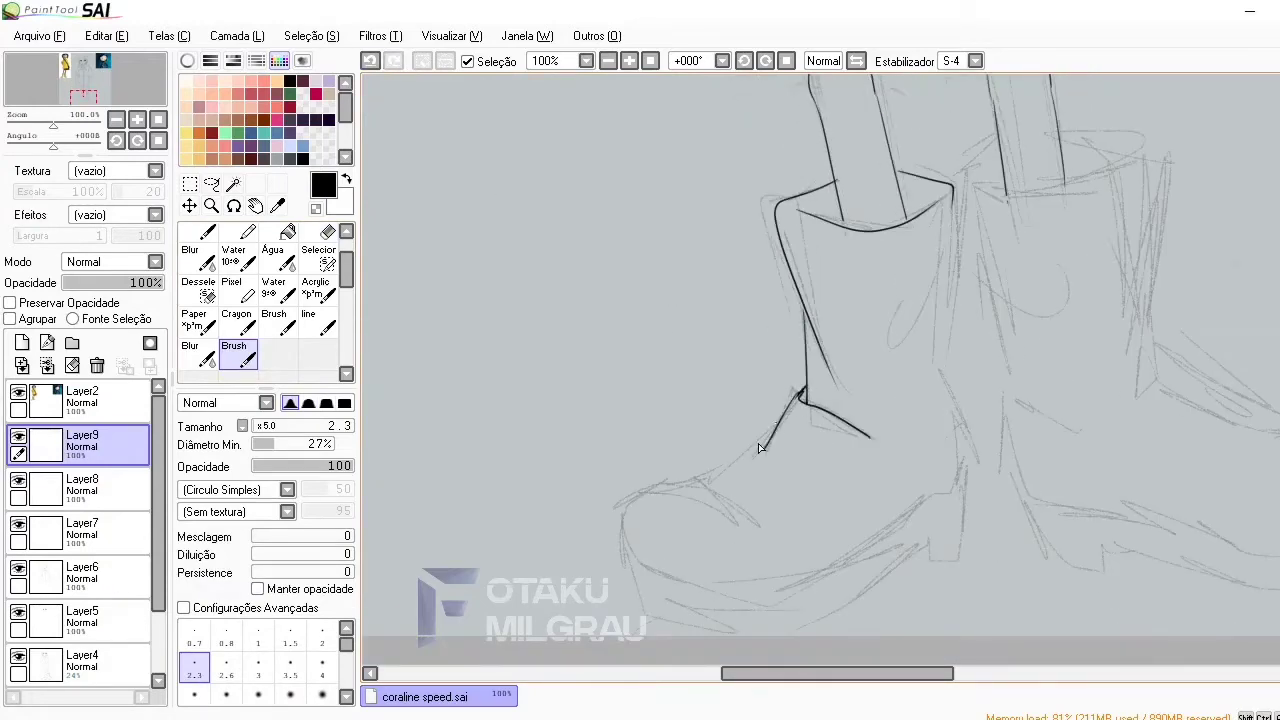
# Ink the left boot's instep line and the back edge of its shaft down to the heel
pyautogui.moveTo(695, 487); pyautogui.dragTo(757, 527)
pyautogui.moveTo(695, 487); pyautogui.dragTo(862, 542)
pyautogui.hotkey('ctrl', 'z')
pyautogui.moveTo(952, 234); pyautogui.dragTo(942, 489)
pyautogui.scroll(-1, 942, 489)
pyautogui.moveTo(756, 440)
pyautogui.mouseDown()
pyautogui.moveTo(684, 400)
pyautogui.moveTo(614, 395)
pyautogui.mouseUp()
pyautogui.click(370, 61)
pyautogui.moveTo(700, 400); pyautogui.dragTo(736, 500)
pyautogui.hotkey('ctrl', 'z')
pyautogui.moveTo(756, 440)
pyautogui.mouseDown()
pyautogui.moveTo(706, 400)
pyautogui.moveTo(900, 440)
pyautogui.mouseUp()
pyautogui.hotkey('ctrl', 'z')
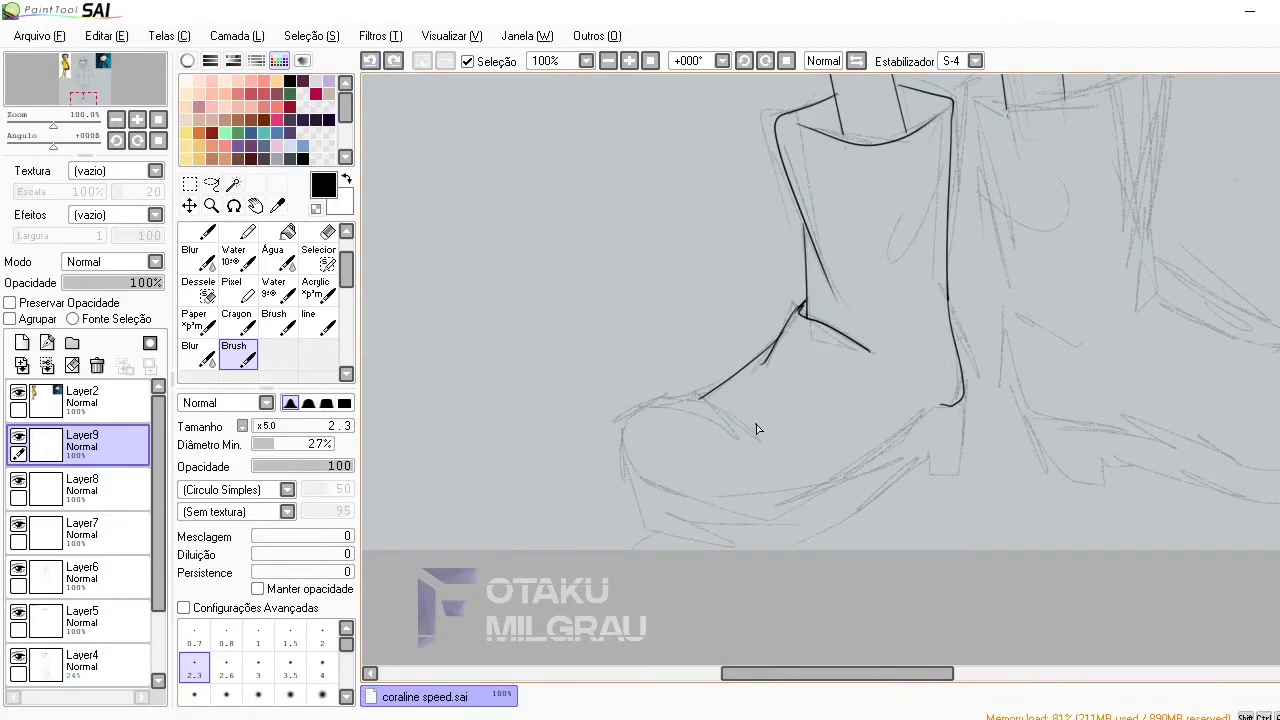
pyautogui.moveTo(700, 400)
pyautogui.mouseDown()
pyautogui.moveTo(860, 450)
pyautogui.moveTo(766, 498)
pyautogui.moveTo(940, 406)
pyautogui.mouseUp()
pyautogui.hotkey('ctrl', 'z')
# Ink the left boot's rounded toe, sole outline and heel
pyautogui.moveTo(630, 470)
pyautogui.mouseDown()
pyautogui.moveTo(841, 505)
pyautogui.moveTo(930, 458)
pyautogui.mouseUp()
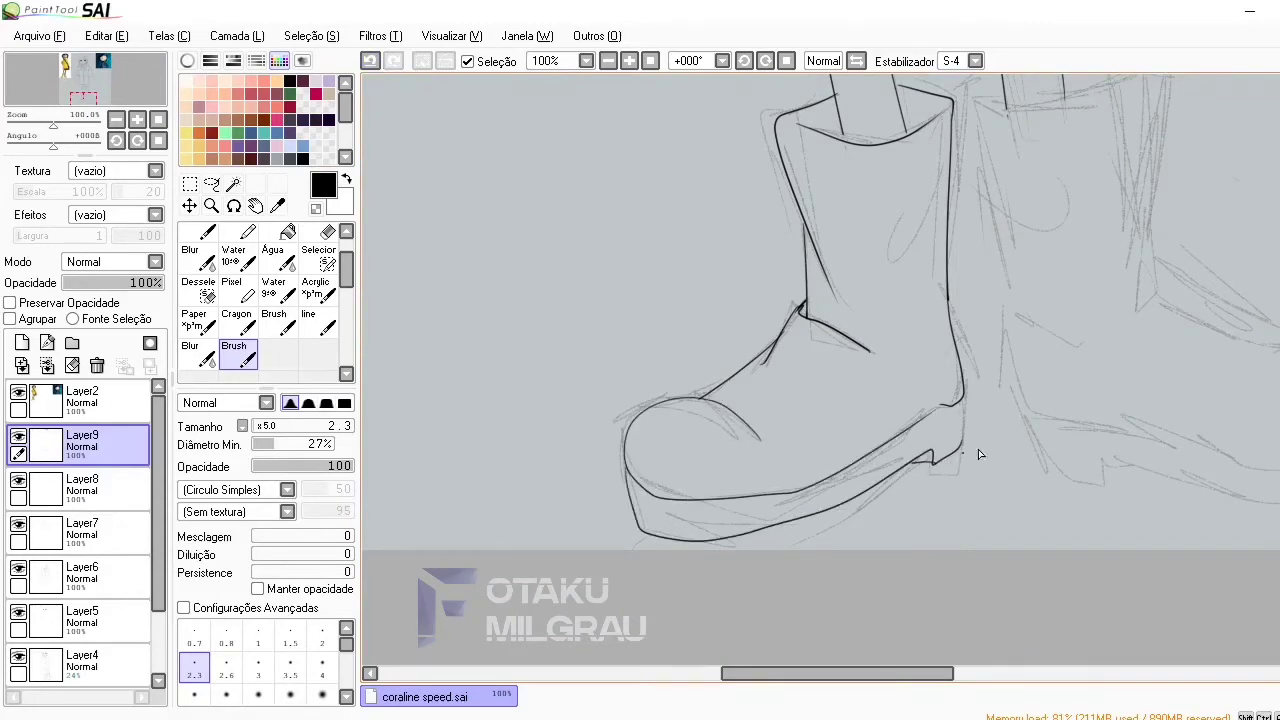
pyautogui.hotkey('ctrl', 'z')
pyautogui.moveTo(962, 396); pyautogui.dragTo(1004, 483)
pyautogui.hotkey('ctrl', '+')
pyautogui.moveTo(986, 432); pyautogui.dragTo(990, 492)
pyautogui.moveTo(962, 442)
pyautogui.mouseDown()
pyautogui.moveTo(967, 488)
pyautogui.moveTo(940, 504)
pyautogui.mouseUp()
# Add short vertical tread marks along the edge of the left boot's sole
pyautogui.moveTo(556, 570); pyautogui.dragTo(558, 614)
pyautogui.moveTo(616, 572); pyautogui.dragTo(618, 614)
pyautogui.moveTo(776, 548); pyautogui.dragTo(778, 578)
pyautogui.moveTo(853, 526); pyautogui.dragTo(855, 544)
pyautogui.moveTo(824, 540); pyautogui.dragTo(826, 572)
pyautogui.hotkey('ctrl', '-')
pyautogui.hotkey('ctrl', '-')
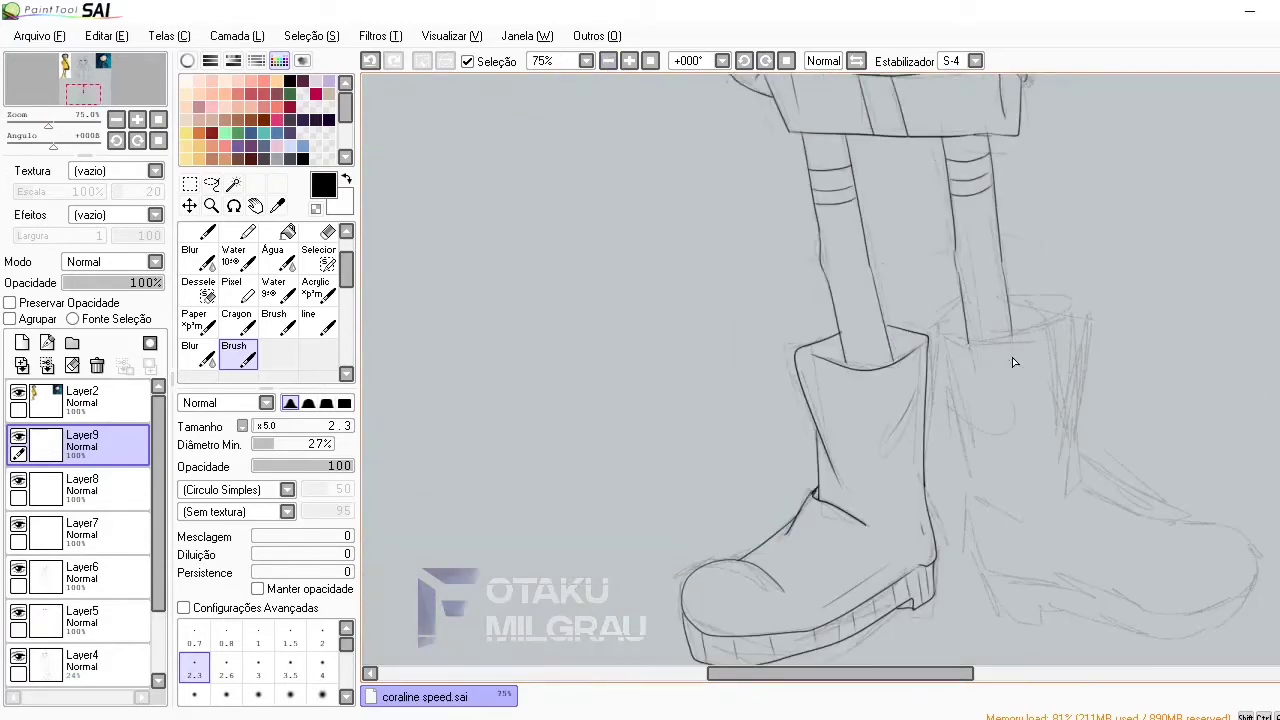
# Ink the right boot's opening, both edges of its shaft, the ankle creases and the instep line
pyautogui.moveTo(972, 342); pyautogui.dragTo(966, 304)
pyautogui.hotkey('ctrl', 'z')
pyautogui.hotkey('ctrl', '+')
pyautogui.hscroll(5, 1038, 285)
pyautogui.moveTo(700, 320); pyautogui.dragTo(898, 268)
pyautogui.hotkey('ctrl', '-')
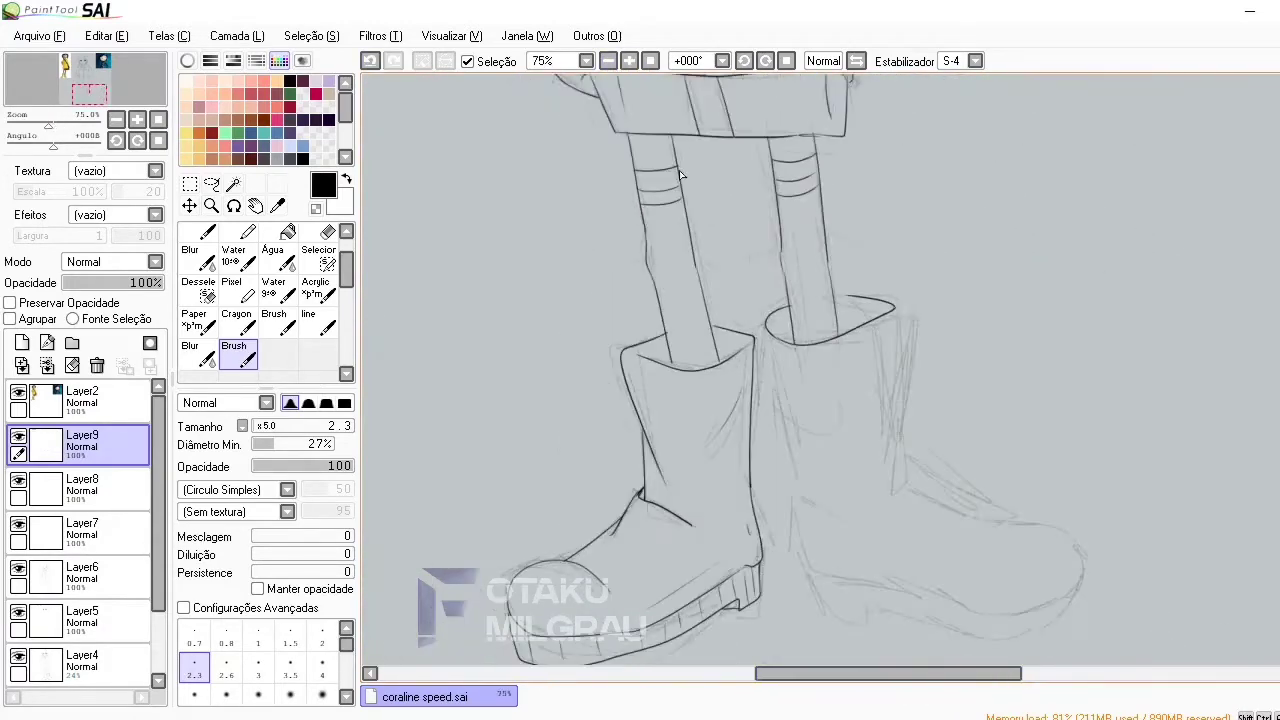
pyautogui.moveTo(767, 328); pyautogui.dragTo(828, 520)
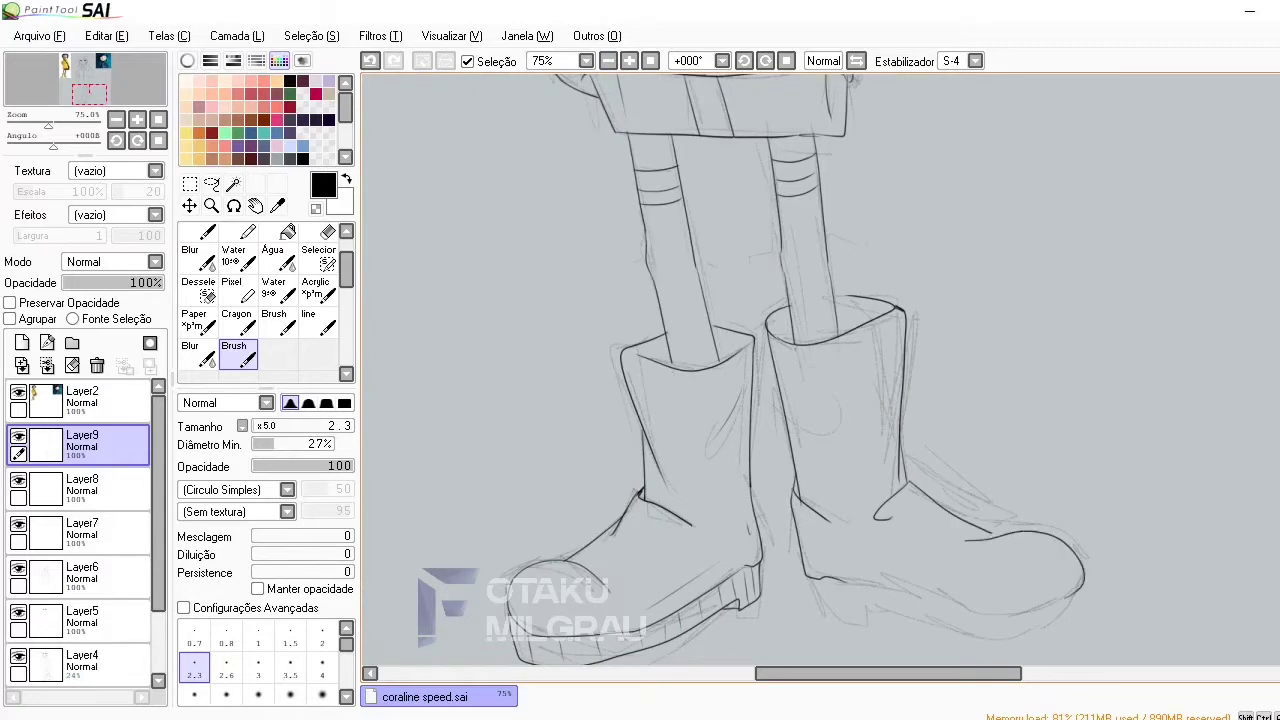
# Ink the right boot's rounded toe, the line above its sole and the heel
pyautogui.scroll(-3, 908, 480)
pyautogui.moveTo(968, 408)
pyautogui.mouseDown()
pyautogui.moveTo(995, 512)
pyautogui.moveTo(1078, 456)
pyautogui.moveTo(930, 510)
pyautogui.mouseUp()
pyautogui.hotkey('ctrl', 'z')
pyautogui.hotkey('ctrl', 'z')
pyautogui.hotkey('ctrl', 'z')
pyautogui.moveTo(1080, 486)
pyautogui.mouseDown()
pyautogui.moveTo(980, 510)
pyautogui.moveTo(960, 498)
pyautogui.mouseUp()
pyautogui.hotkey('ctrl', 'z')
pyautogui.moveTo(892, 474); pyautogui.dragTo(852, 480)
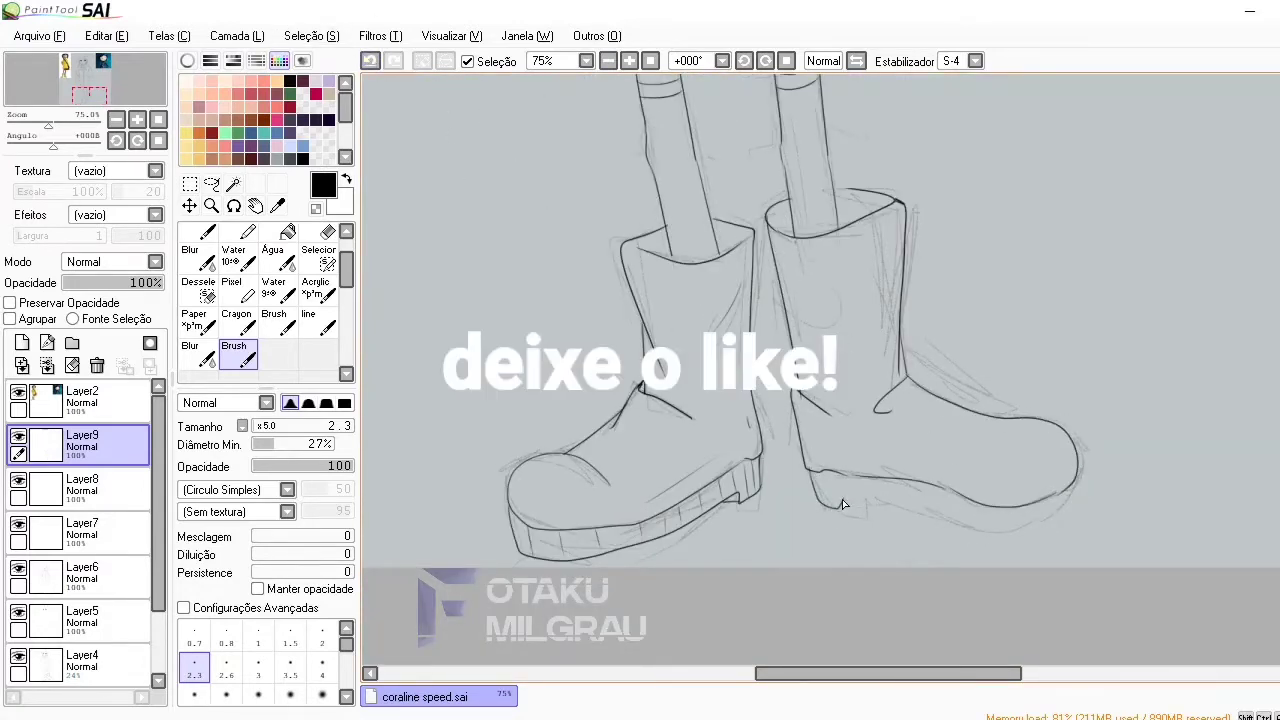
# Ink the right boot's lower sole edge with vertical tread marks and hatch the ankle and toe creases
pyautogui.moveTo(1080, 474); pyautogui.dragTo(843, 498)
pyautogui.moveTo(922, 488); pyautogui.dragTo(922, 508)
pyautogui.moveTo(902, 386); pyautogui.dragTo(878, 410)
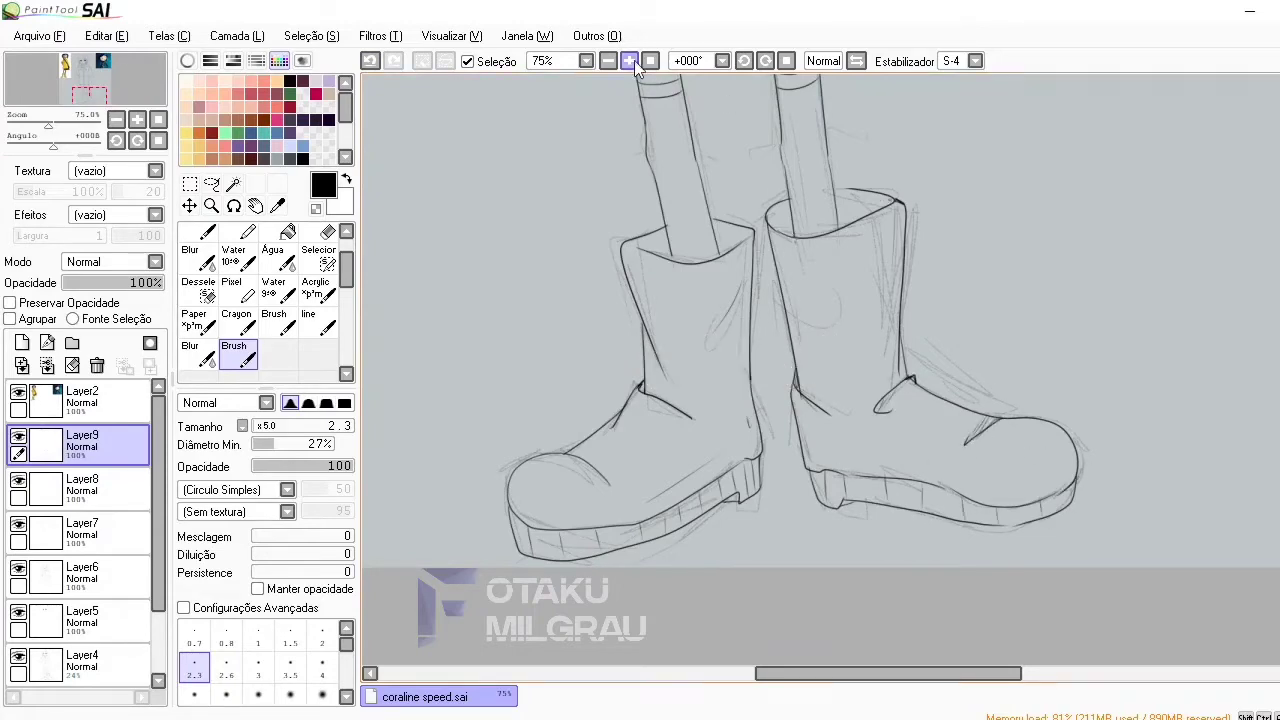
# With brush size 3, thicken the right boot's rim and corner and darken the shadow beside the leg inside it
pyautogui.scroll(2, 730, 509)
pyautogui.click(260, 678)
pyautogui.moveTo(726, 436); pyautogui.dragTo(728, 512)
pyautogui.moveTo(678, 462); pyautogui.dragTo(682, 506)
pyautogui.moveTo(706, 438); pyautogui.dragTo(676, 472)
pyautogui.moveTo(682, 486); pyautogui.dragTo(690, 538)
pyautogui.moveTo(920, 432); pyautogui.dragTo(950, 450)
# Clean up the right boot's opening with the eraser and extend its back rim line toward the leg
pyautogui.press('e')
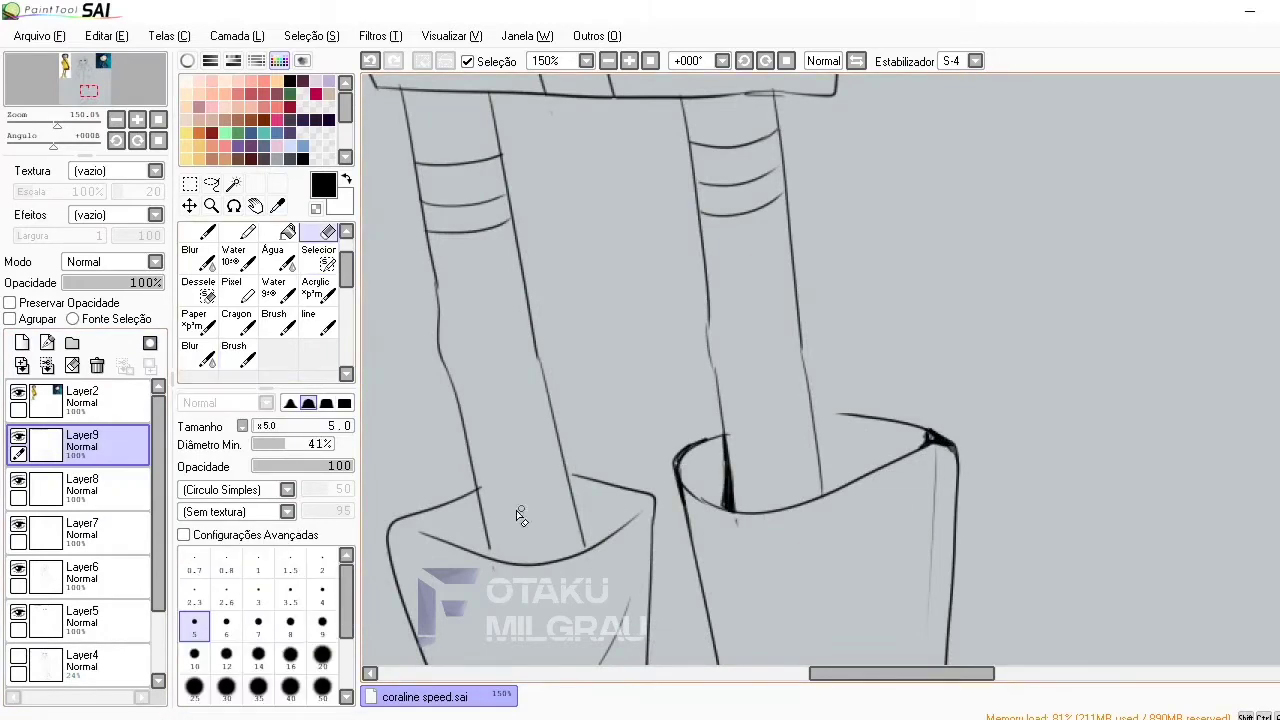
pyautogui.press('b')
pyautogui.moveTo(814, 415); pyautogui.dragTo(850, 414)
pyautogui.press('e')
pyautogui.press('b')
pyautogui.press('e')
pyautogui.moveTo(728, 445); pyautogui.dragTo(728, 515)
pyautogui.click(648, 62)
pyautogui.press('b')
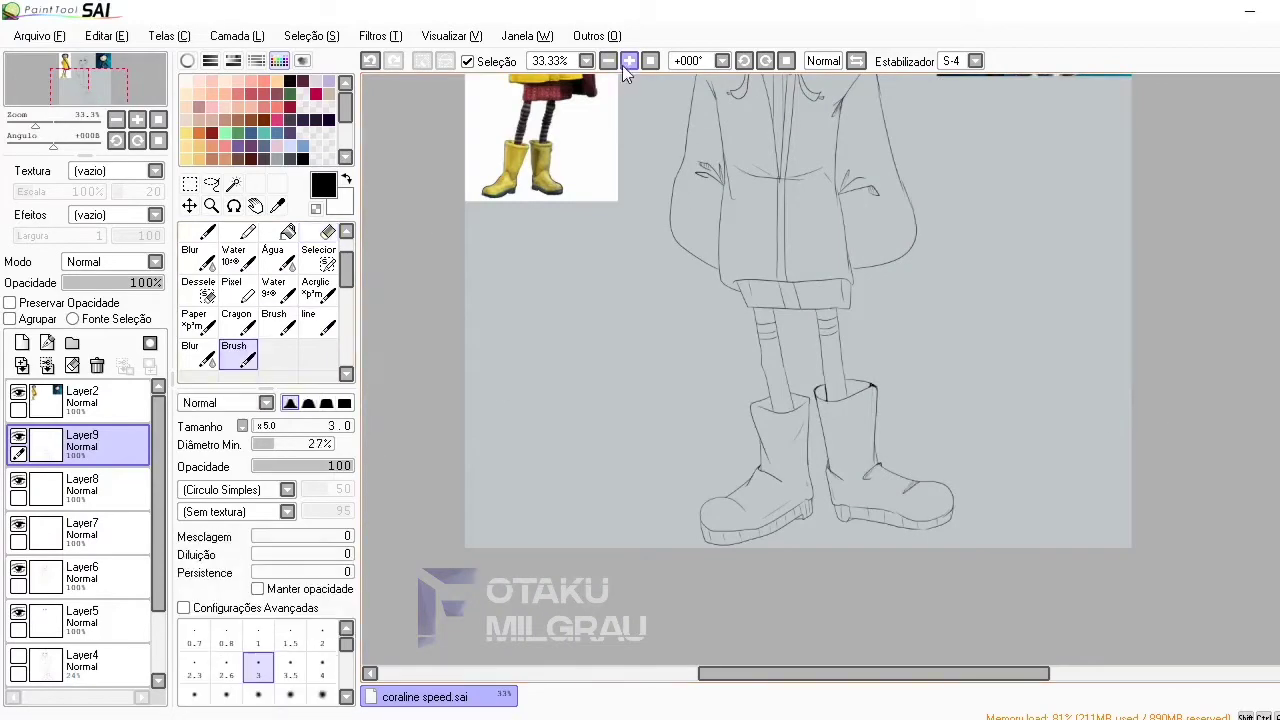
# Examine the inked boots, full figure and face up close without the sketch for spots needing touch-ups
pyautogui.scroll(2, 850, 520)
pyautogui.scroll(1, 1151, 373)
pyautogui.press('e')
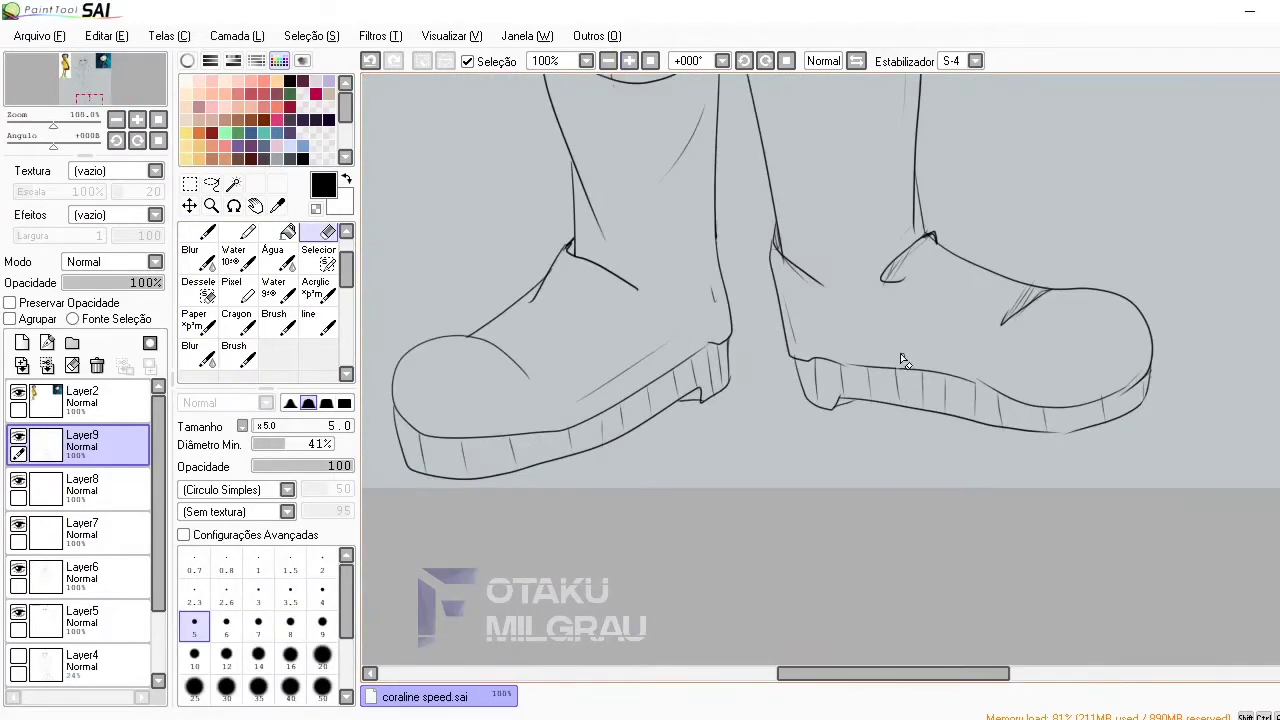
pyautogui.scroll(-3, 623, 94)
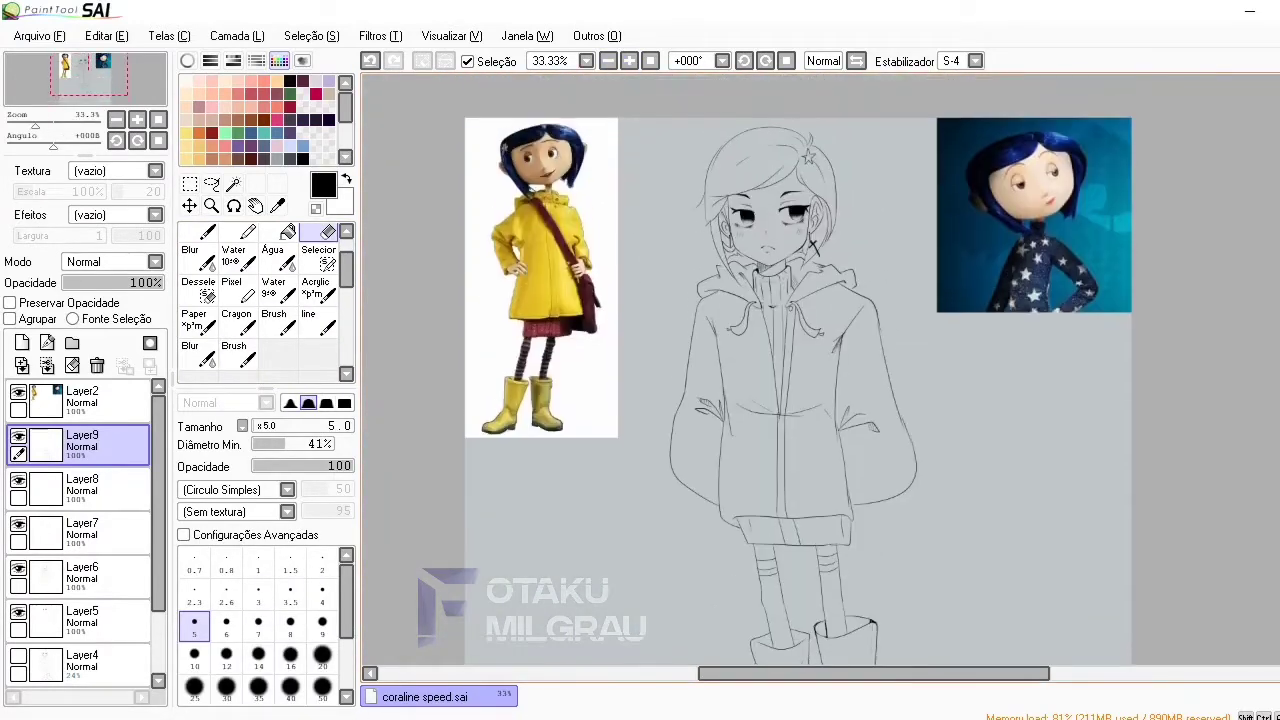
pyautogui.press('b')
pyautogui.scroll(2, 581, 341)
pyautogui.scroll(-2, 581, 341)
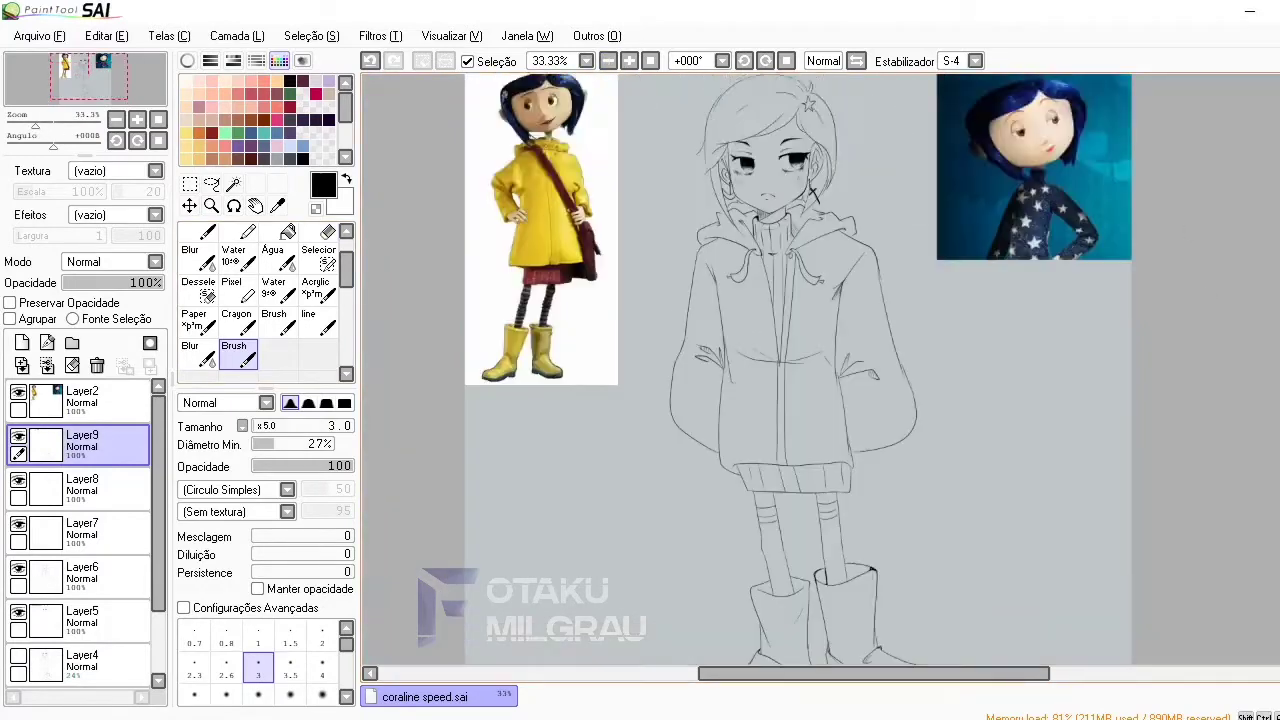
pyautogui.scroll(2, 643, 475)
pyautogui.press('e')
pyautogui.scroll(5, 1190, 410)
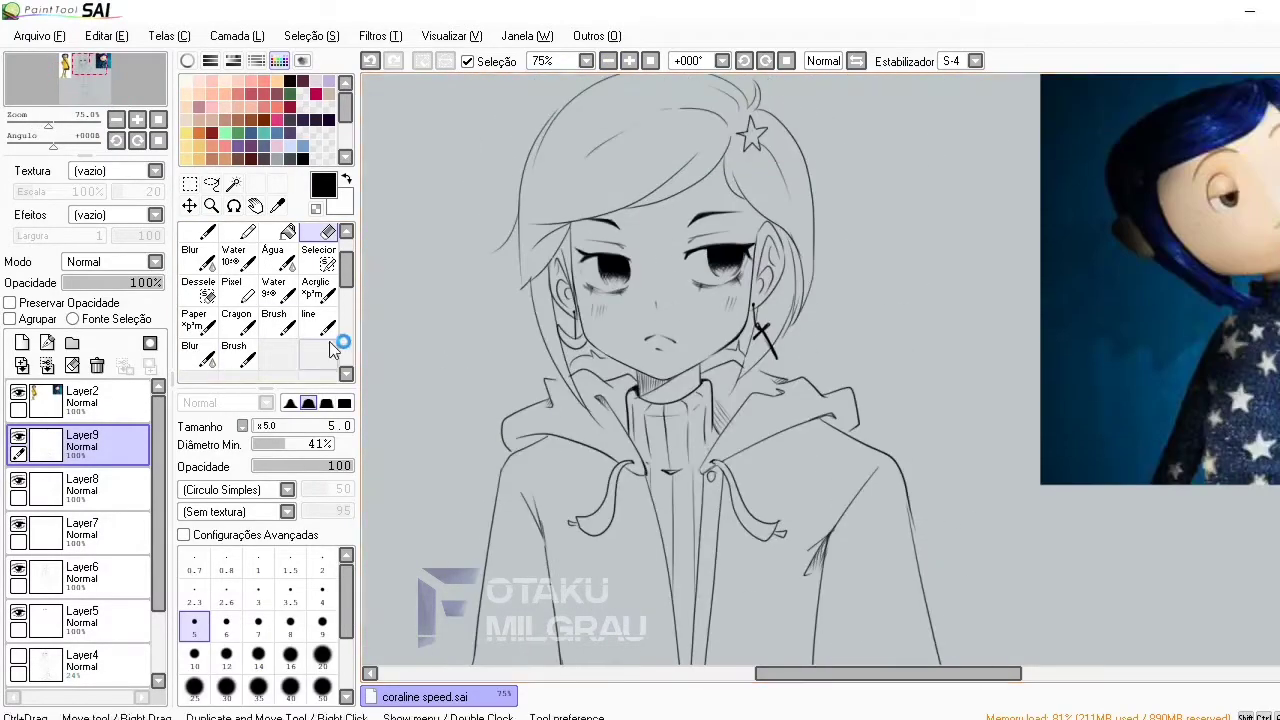
# Create a new layer and darken the right armpit fold of the jacket with brush size 7
pyautogui.click(22, 342)
pyautogui.press('b')
pyautogui.scroll(-3, 901, 330)
pyautogui.click(629, 61)
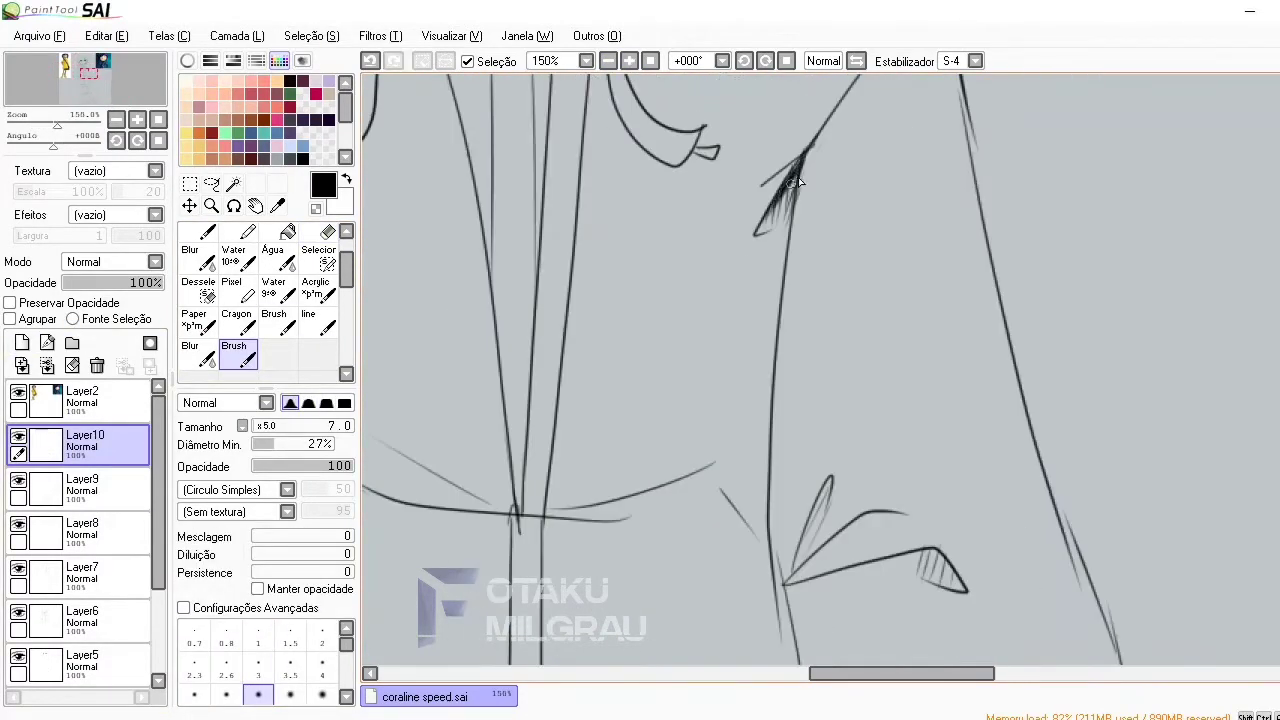
# Thicken the jacket's right shoulder and upper sleeve outline with heavy brush strokes
pyautogui.scroll(3, 755, 277)
pyautogui.moveTo(958, 442); pyautogui.dragTo(972, 522)
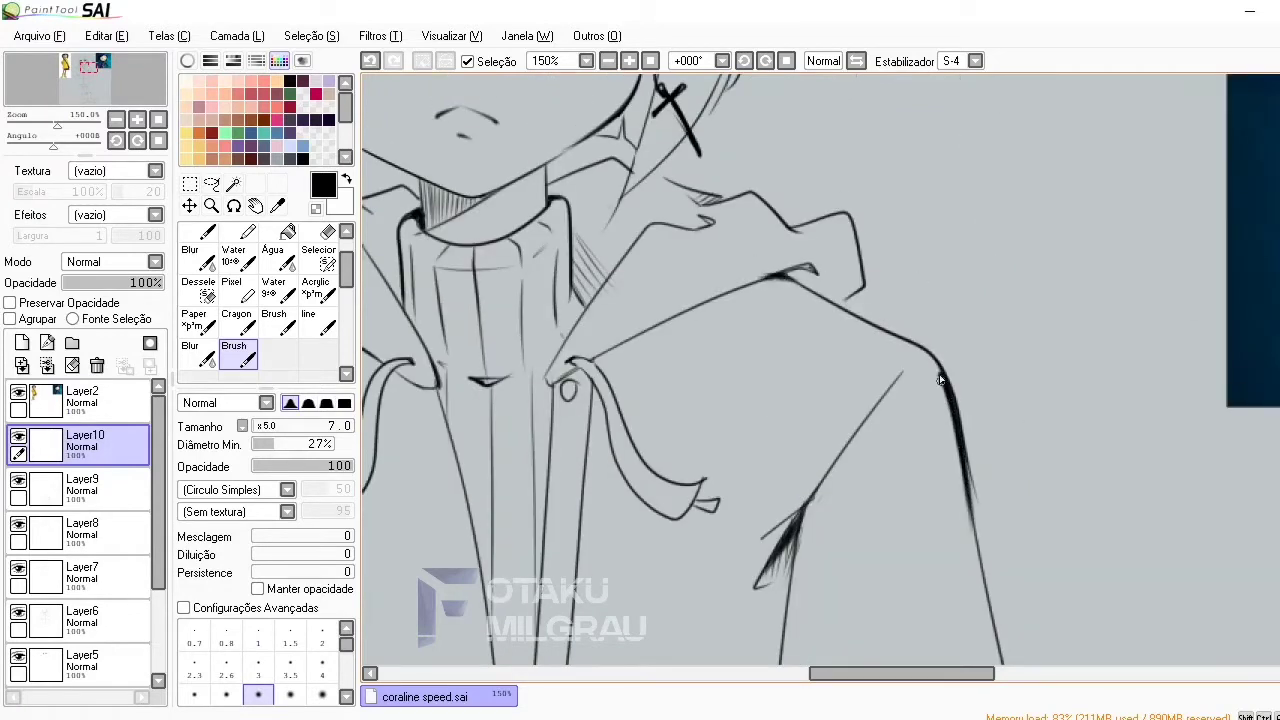
pyautogui.moveTo(944, 354); pyautogui.dragTo(928, 384)
pyautogui.moveTo(962, 482); pyautogui.dragTo(982, 574)
# Darken the left hood fold at size 7, then the hood's inner edge and the hair beneath the fringe at size 5
pyautogui.hscroll(-5, 940, 400)
pyautogui.moveTo(846, 308); pyautogui.dragTo(766, 312)
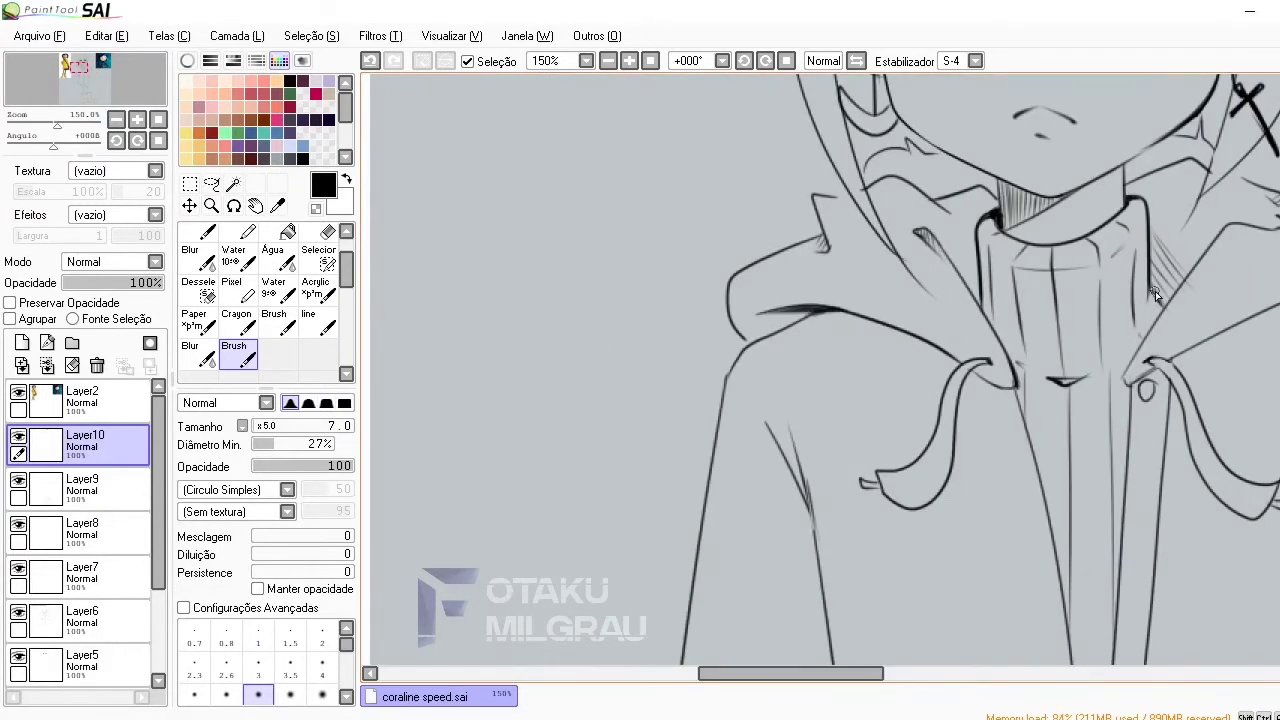
pyautogui.press('[')
pyautogui.press('[')
pyautogui.moveTo(1161, 301); pyautogui.dragTo(1233, 224)
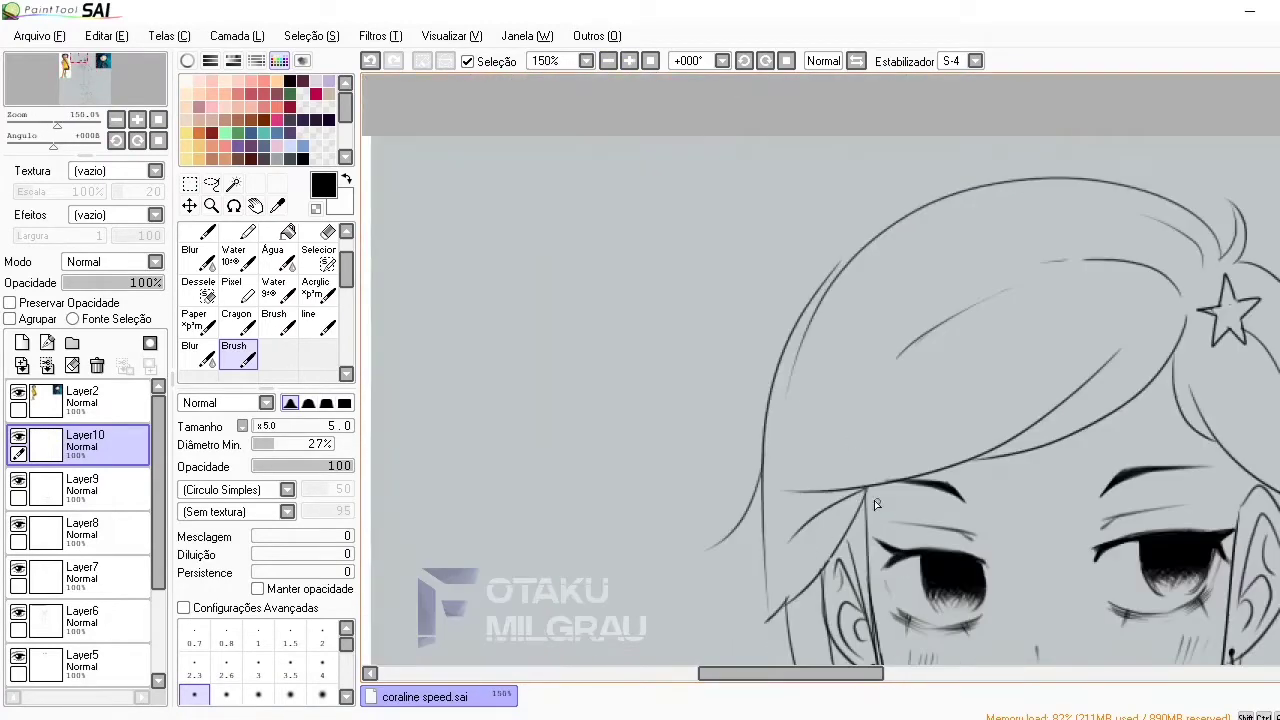
pyautogui.moveTo(863, 490); pyautogui.dragTo(812, 515)
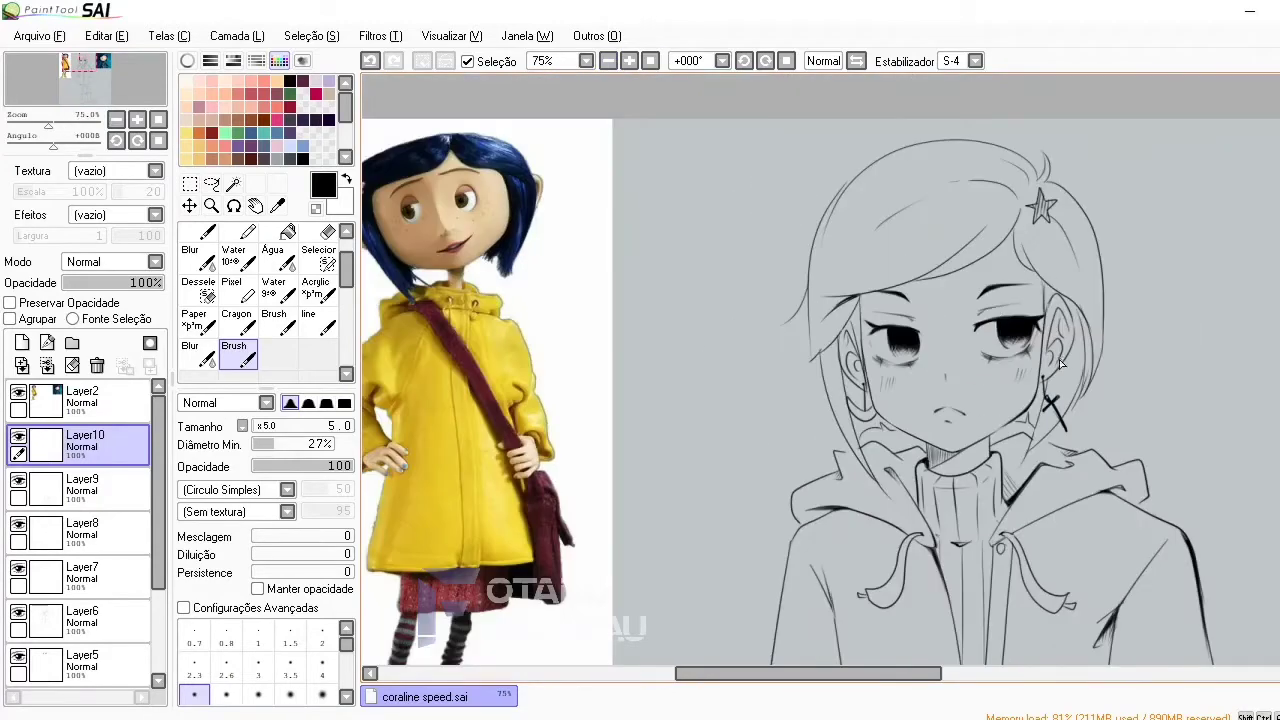
# With brush size 0.7, hatch the shadows beside the ears and dot freckles on both cheeks
pyautogui.click(1018, 376)
pyautogui.hotkey('ctrl', '+')
pyautogui.click(194, 637)
pyautogui.moveTo(836, 448); pyautogui.dragTo(858, 504)
pyautogui.hscroll(5, 891, 507)
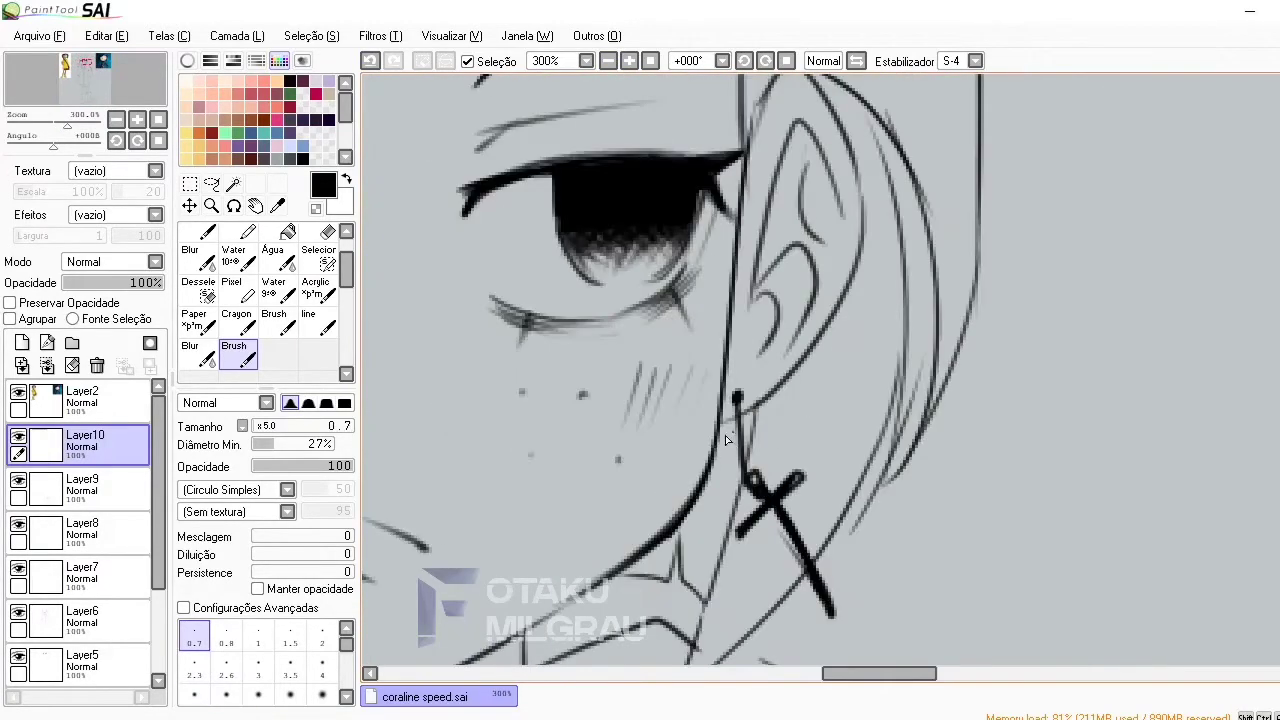
pyautogui.hotkey('ctrl', '-')
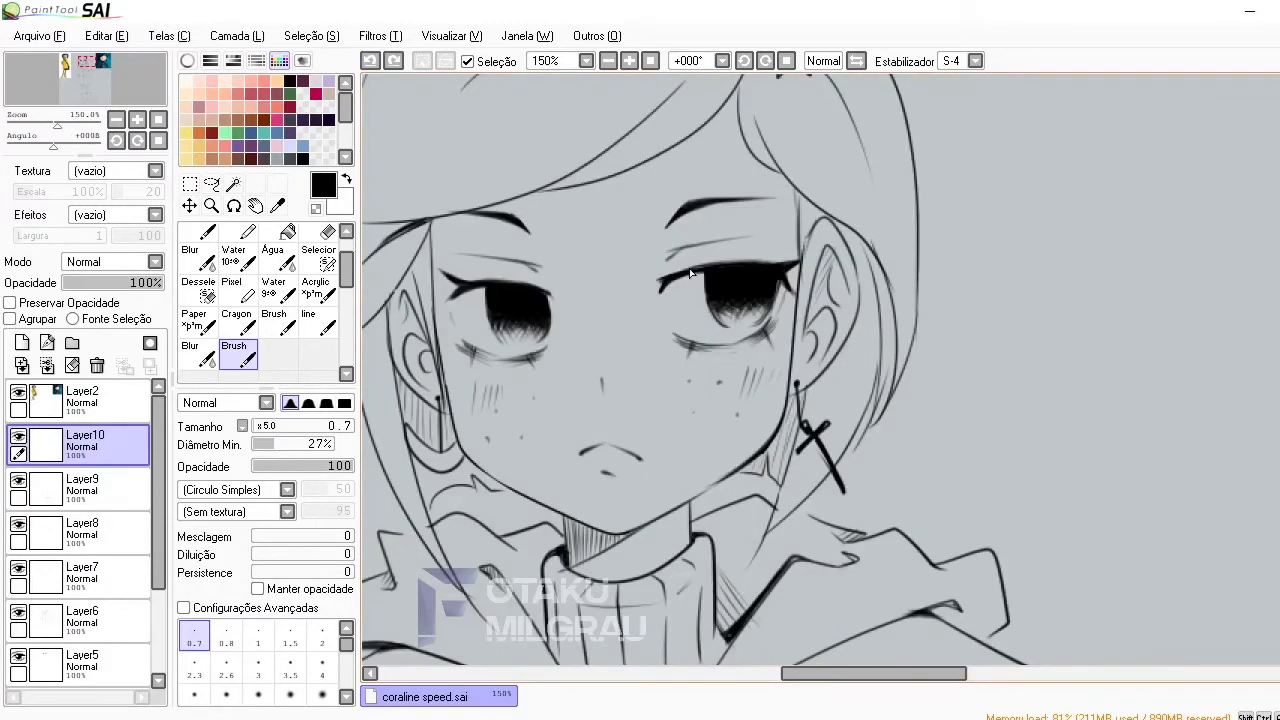
pyautogui.scroll(2, 699, 263)
pyautogui.hotkey('ctrl', '-')
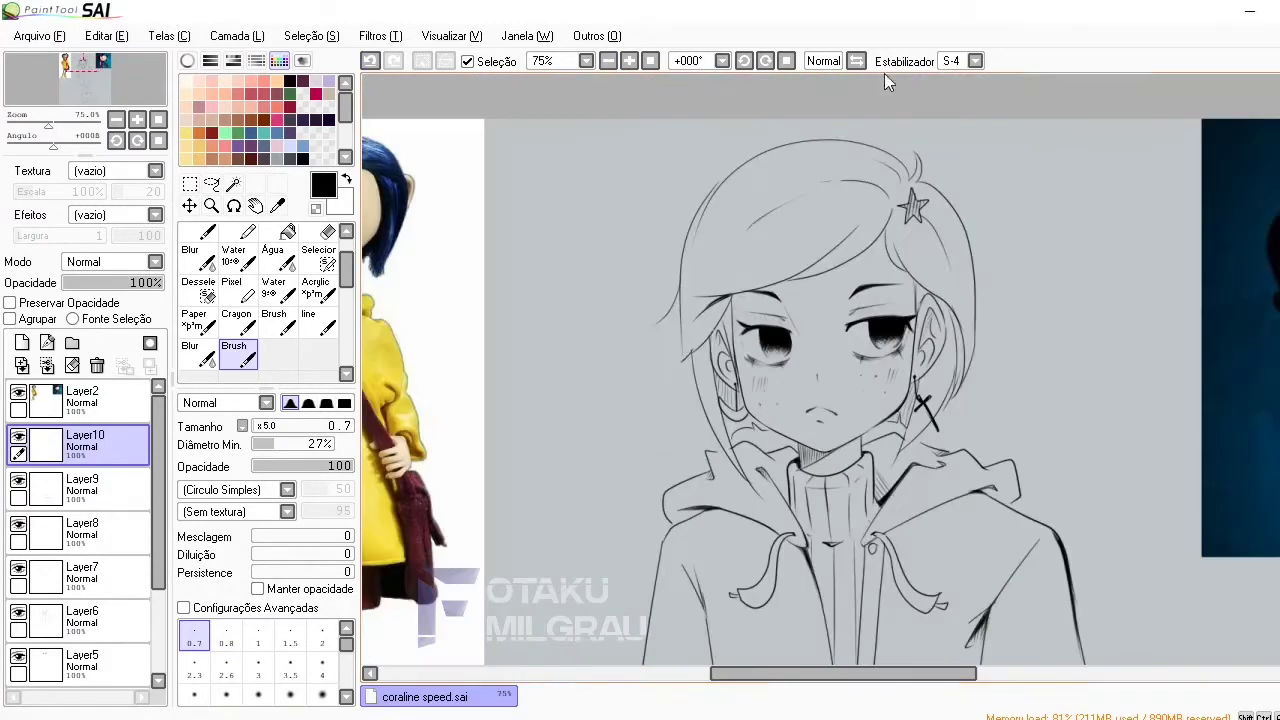
# Set the brush size to 0.8 and add fine shading along the jacket's bottom edge above the ribbed hem
pyautogui.press(']')
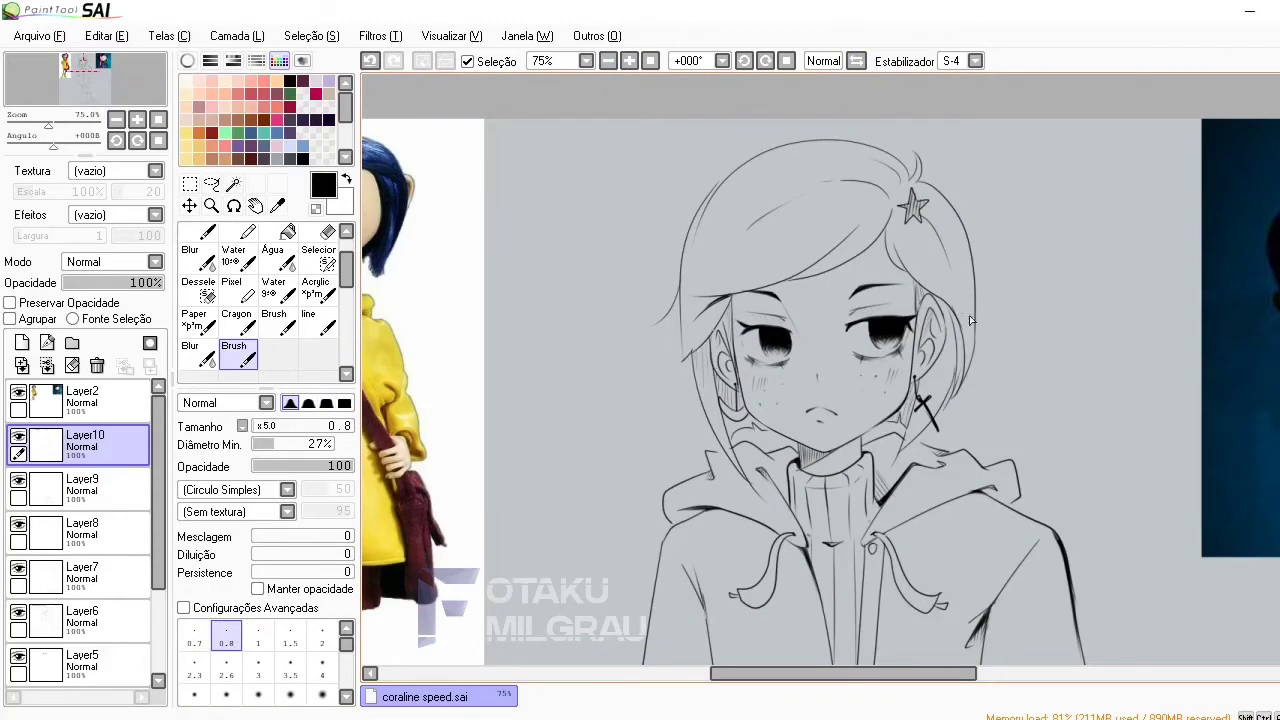
pyautogui.scroll(-5, 977, 320)
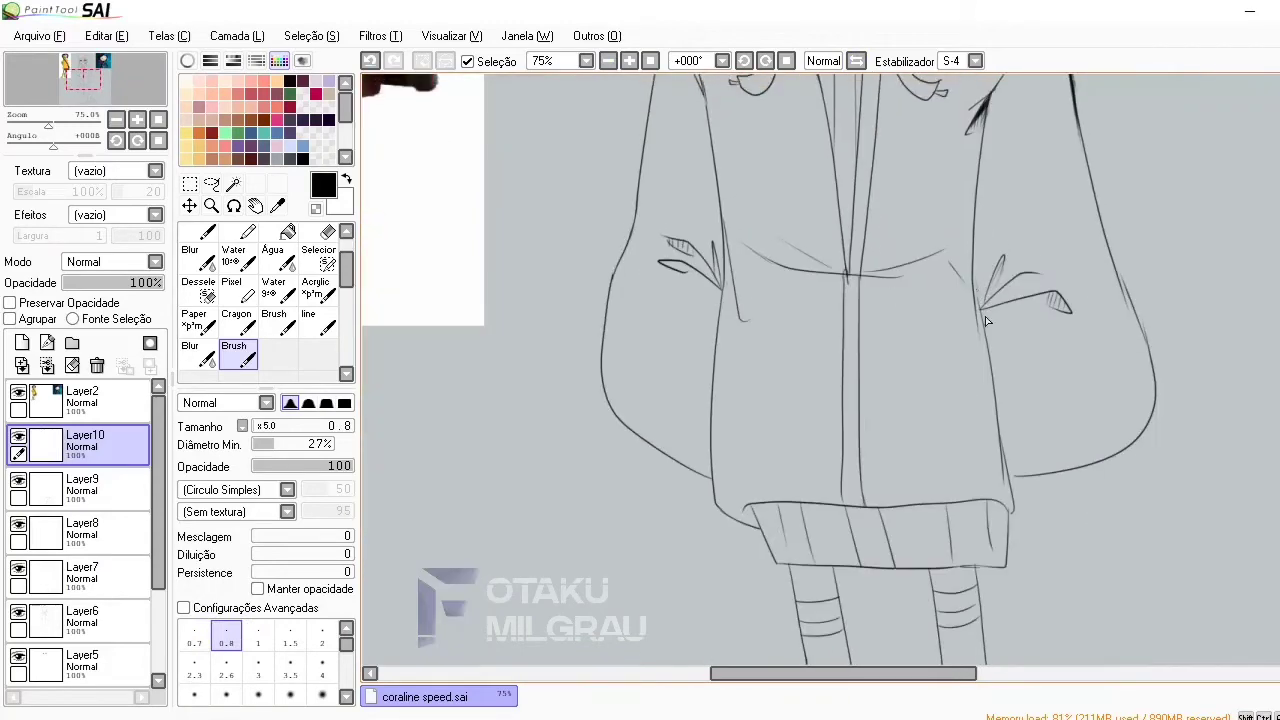
pyautogui.moveTo(750, 511); pyautogui.dragTo(1004, 507)
# Select Layer6 and erase the overshooting line ends where the jacket's opening meets the zipper
pyautogui.hotkey('ctrl', '+')
pyautogui.press('e')
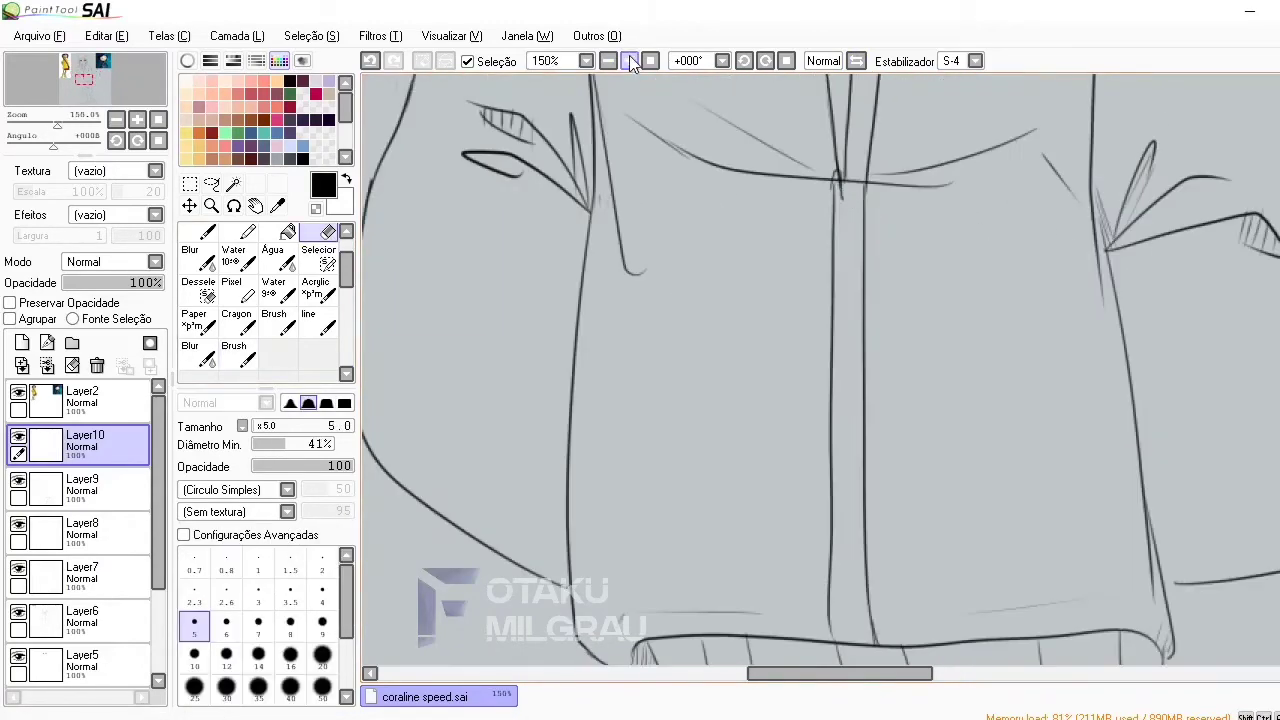
pyautogui.click(100, 578)
pyautogui.click(137, 530)
pyautogui.click(100, 490)
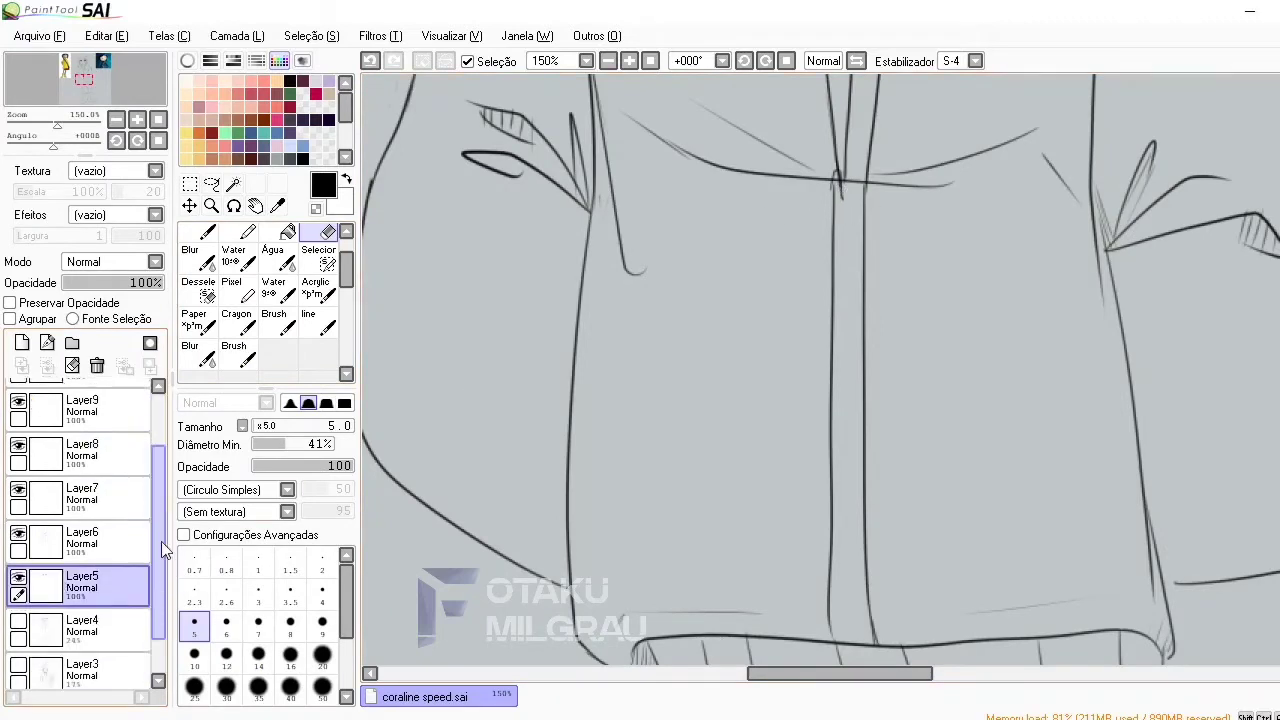
pyautogui.click(50, 582)
pyautogui.click(47, 636)
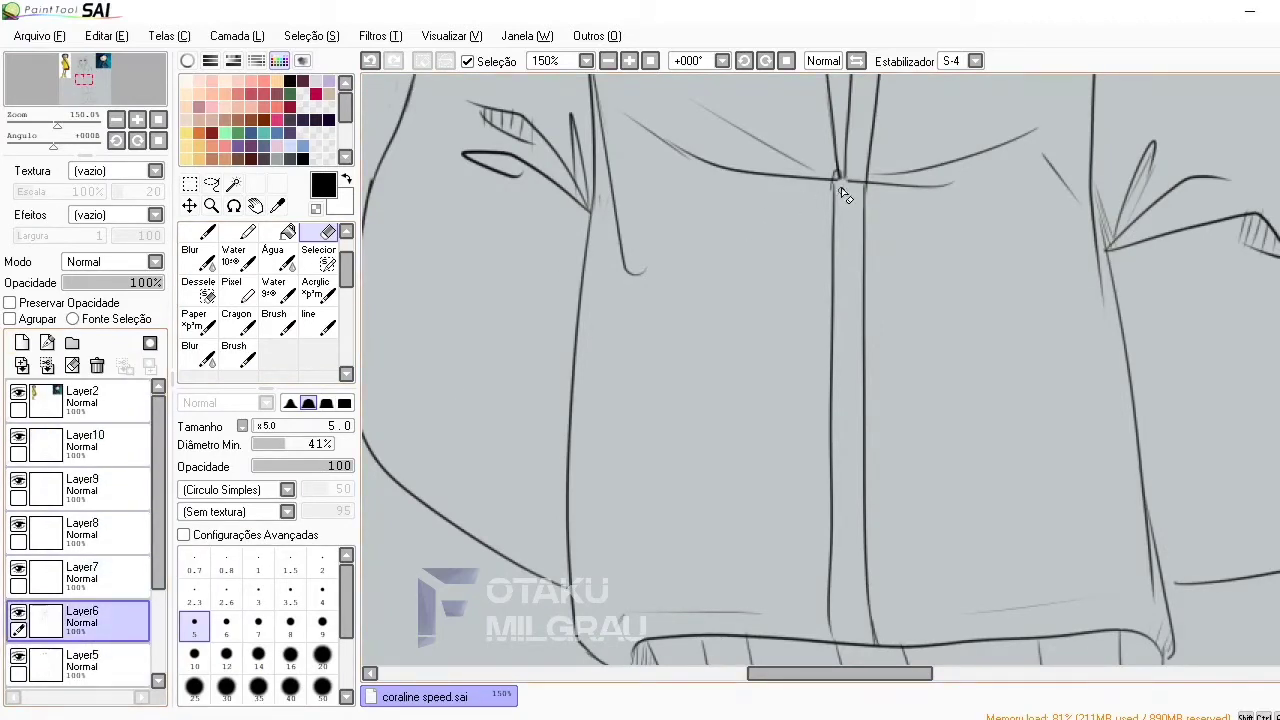
# Darken the top of the zipper line, hatch the fold across the jacket's front and add a crease on the right sleeve
pyautogui.press('b')
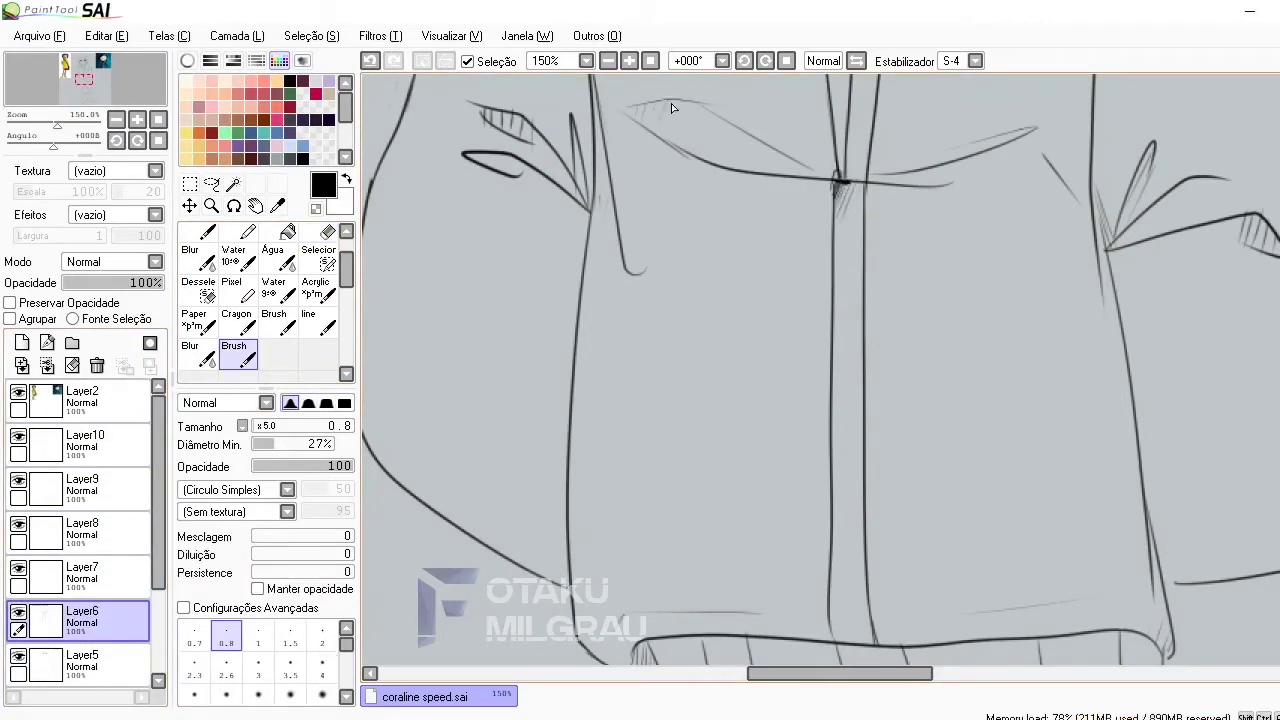
pyautogui.click(610, 61)
pyautogui.click(610, 61)
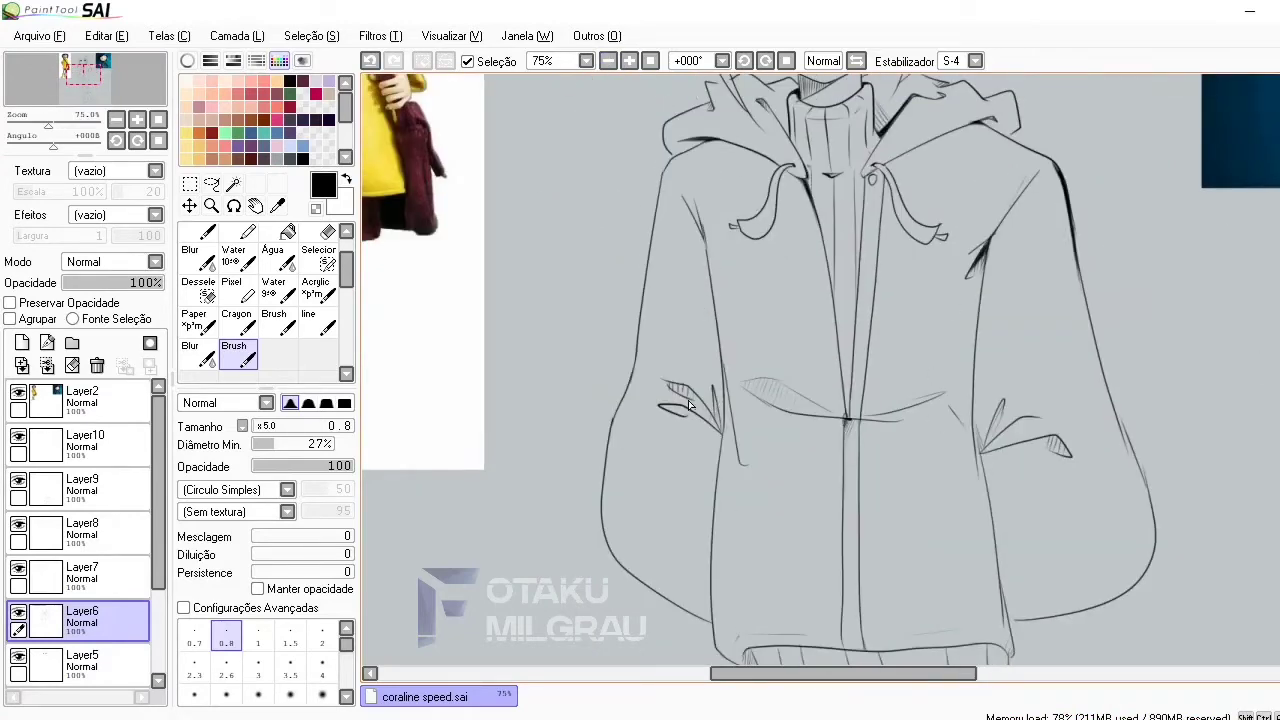
pyautogui.moveTo(1112, 484); pyautogui.dragTo(1124, 516)
pyautogui.scroll(-3, 1016, 216)
# Set the eraser size to 30 and erase the heavy strokes along the right shoulder and sleeve on Layer10
pyautogui.press('e')
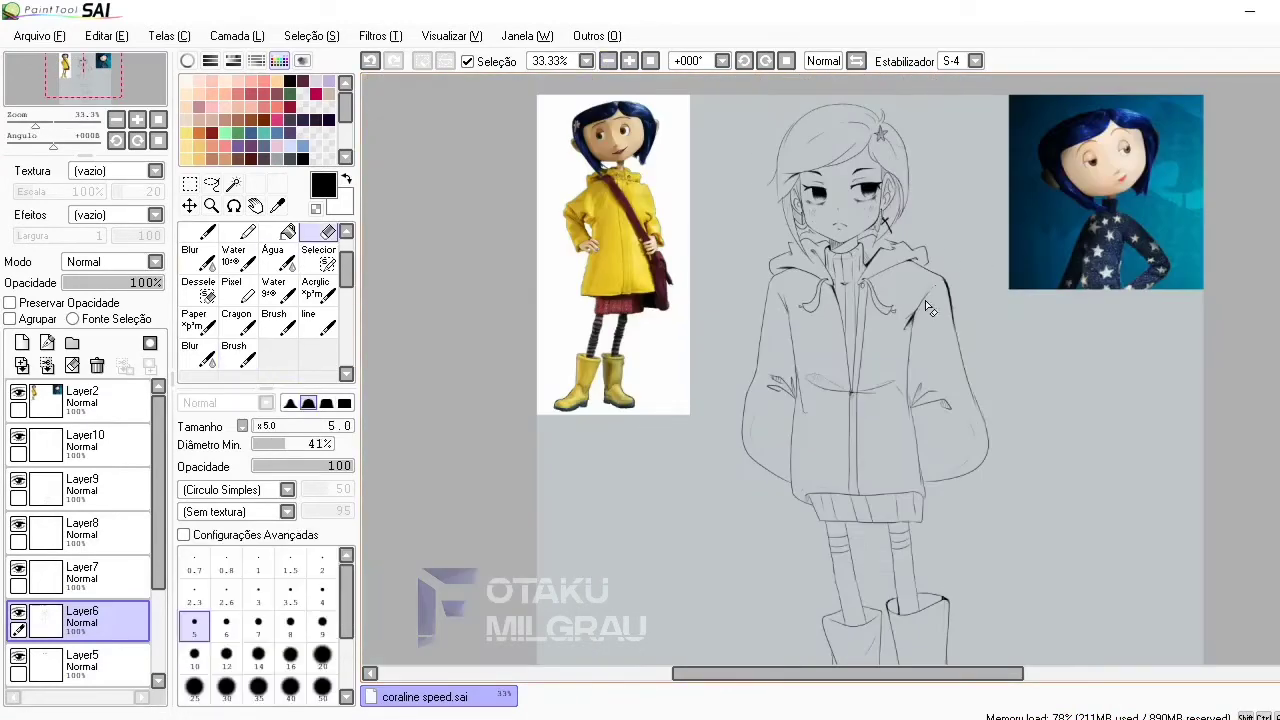
pyautogui.scroll(3, 972, 250)
pyautogui.click(226, 686)
pyautogui.scroll(2, 850, 170)
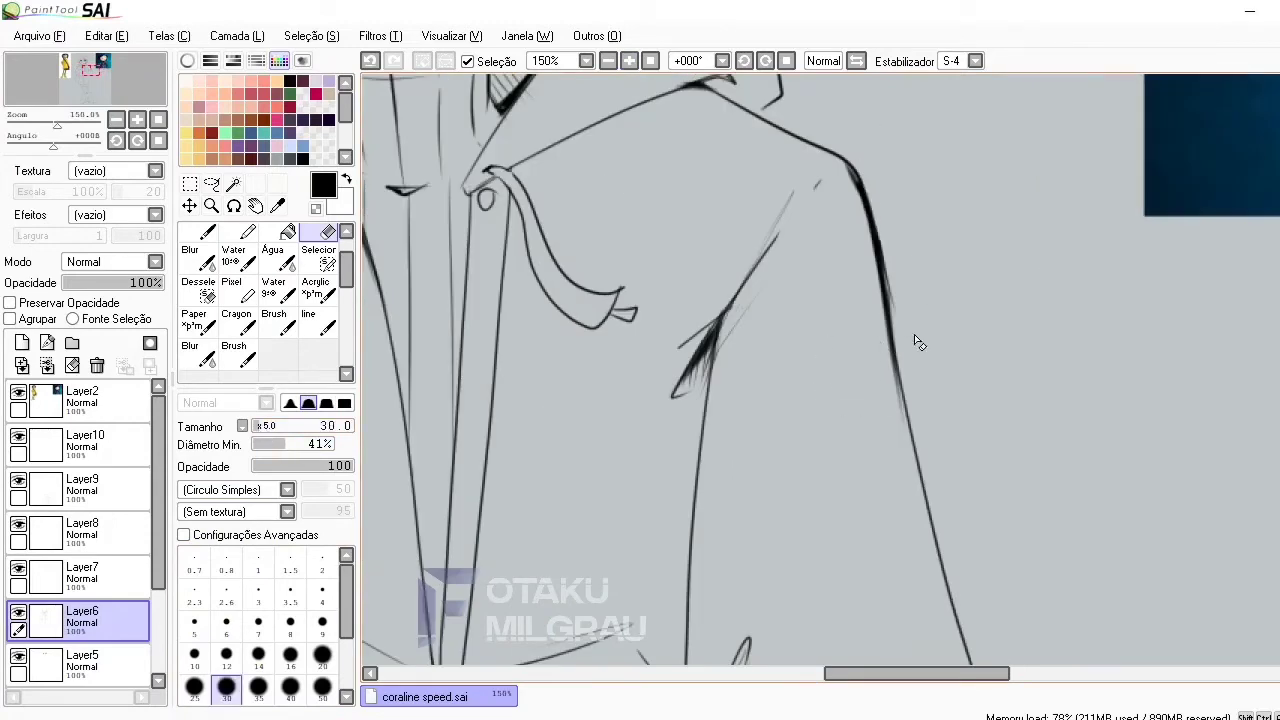
pyautogui.click(50, 444)
# Draw small five-pointed stars scattered across the jacket's chest, front and both sleeves with brush size 0.8
pyautogui.press('b')
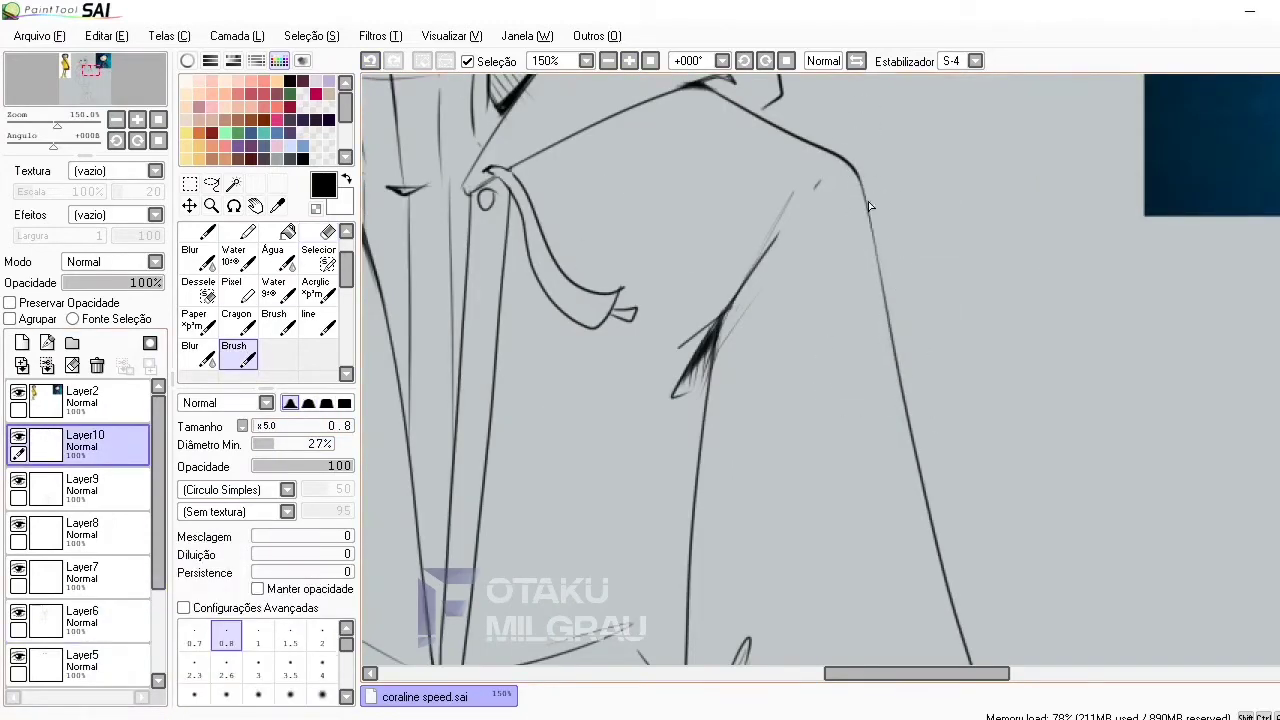
pyautogui.scroll(-3, 713, 255)
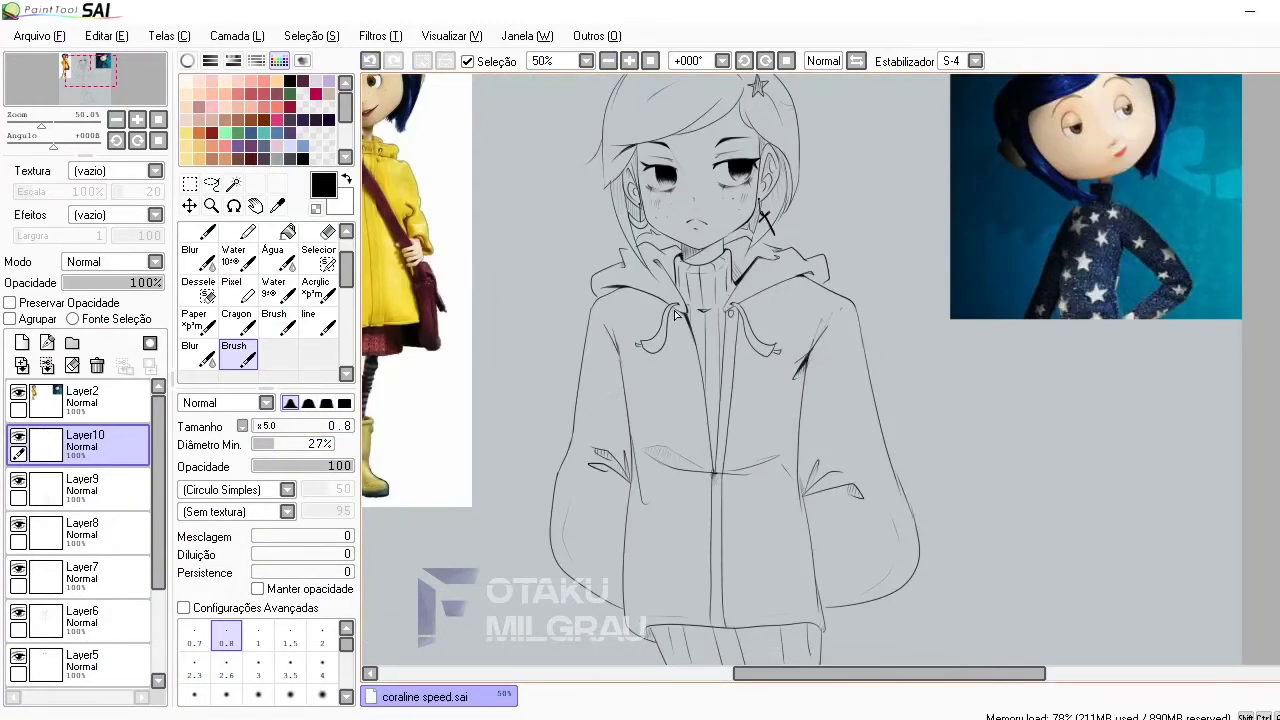
pyautogui.scroll(2, 675, 315)
pyautogui.scroll(-1, 577, 456)
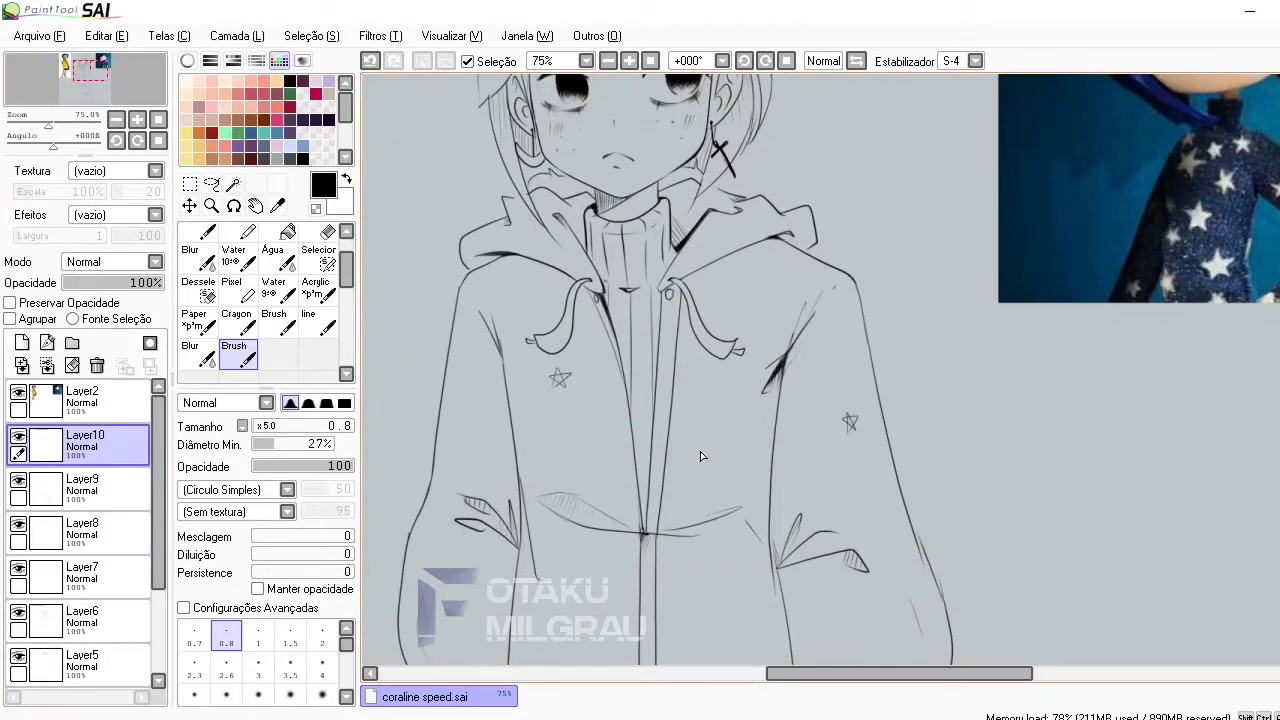
pyautogui.moveTo(704, 448); pyautogui.dragTo(716, 436)
pyautogui.moveTo(545, 612); pyautogui.dragTo(556, 598)
pyautogui.moveTo(731, 596); pyautogui.dragTo(743, 582)
pyautogui.moveTo(853, 612); pyautogui.dragTo(866, 598)
pyautogui.moveTo(464, 436); pyautogui.dragTo(477, 422)
pyautogui.moveTo(435, 611); pyautogui.dragTo(447, 597)
pyautogui.moveTo(760, 295); pyautogui.dragTo(772, 281)
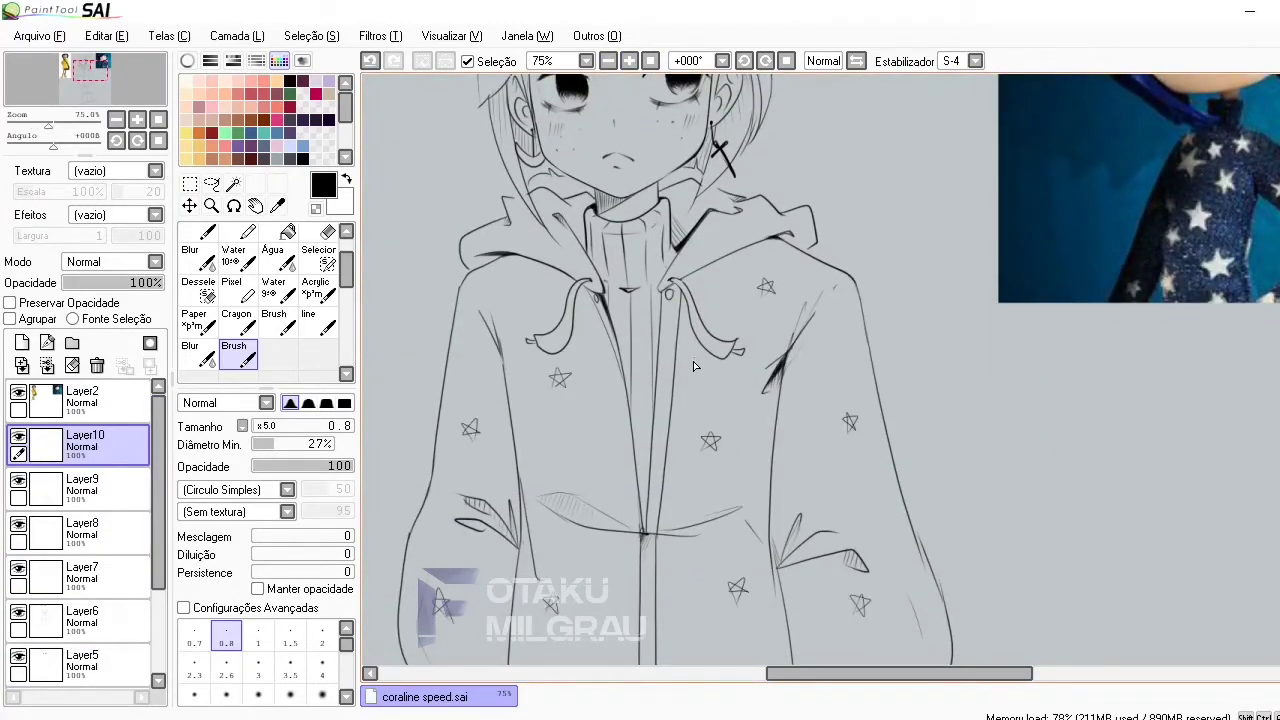
# Create a new layer, set the brush size to 3 and add small lettering on the right side of the jacket's chest
pyautogui.hotkey('ctrl', 'shift', 'n')
pyautogui.press(']')
pyautogui.press(']')
pyautogui.press(']')
pyautogui.press(']')
pyautogui.press(']')
pyautogui.press(']')
# Mirror the canvas view horizontally and erase the outer corner of the ribbed hem on Layer6
pyautogui.click(608, 61)
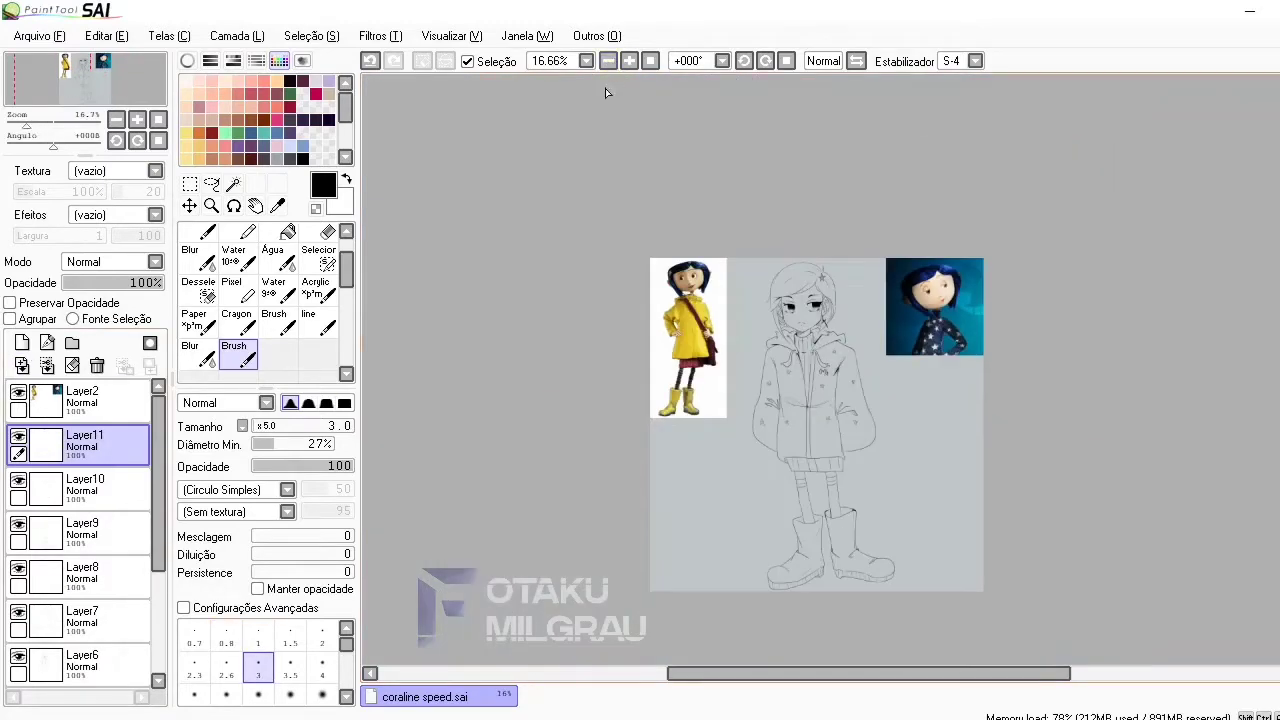
pyautogui.scroll(2, 815, 420)
pyautogui.press('h')
pyautogui.scroll(3, 927, 336)
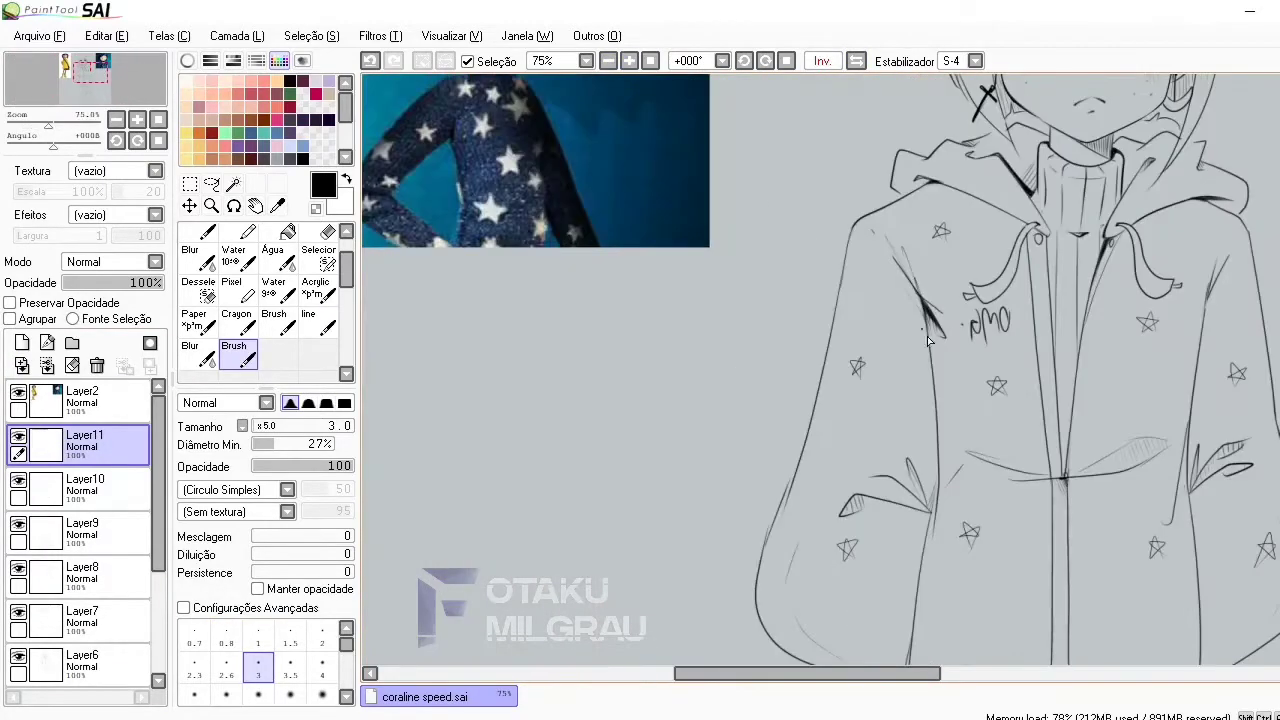
pyautogui.scroll(-5, 927, 336)
pyautogui.press('e')
pyautogui.click(82, 553)
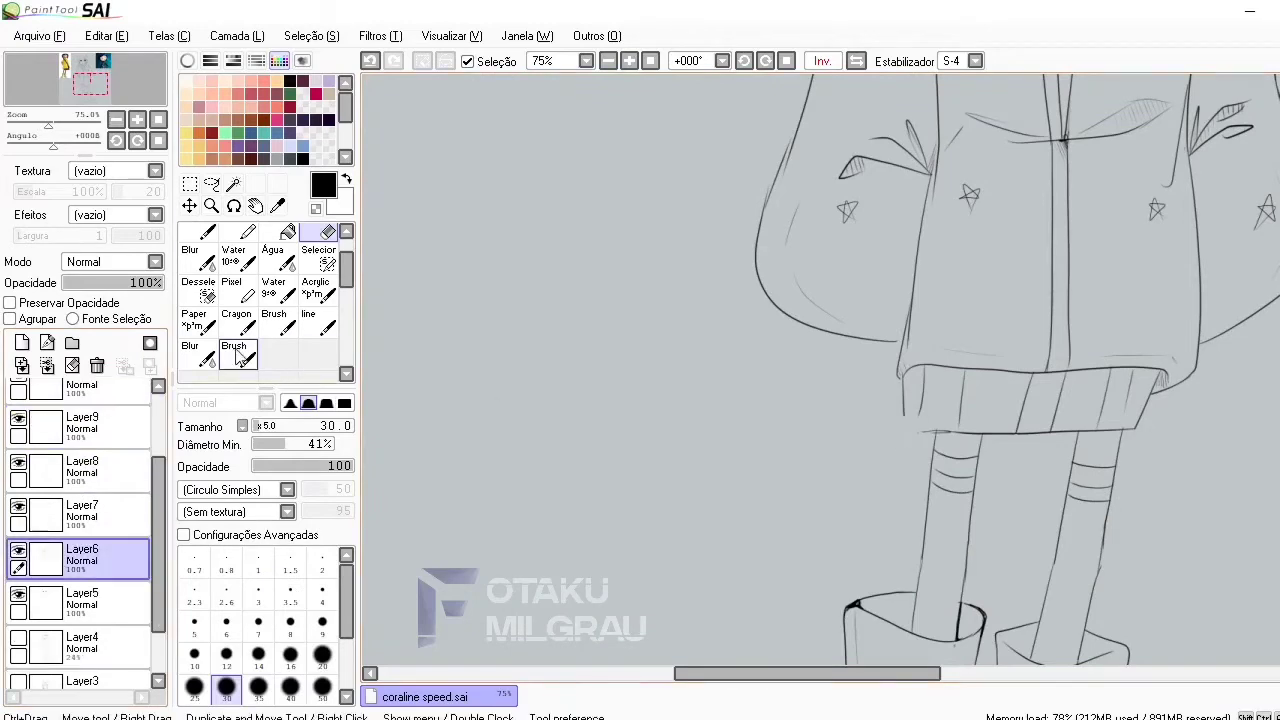
# Redraw the ribbed hem's outer corner as a rounded curve and retouch the leg outlines with a size 3 brush
pyautogui.press('b')
pyautogui.scroll(-4, 1003, 411)
pyautogui.scroll(2, 995, 270)
pyautogui.moveTo(1018, 476)
pyautogui.mouseDown()
pyautogui.moveTo(1004, 556)
pyautogui.moveTo(982, 562)
pyautogui.moveTo(1013, 341)
pyautogui.mouseUp()
pyautogui.scroll(1, 990, 540)
pyautogui.hotkey('ctrl', 'z')
pyautogui.moveTo(962, 386); pyautogui.dragTo(978, 320)
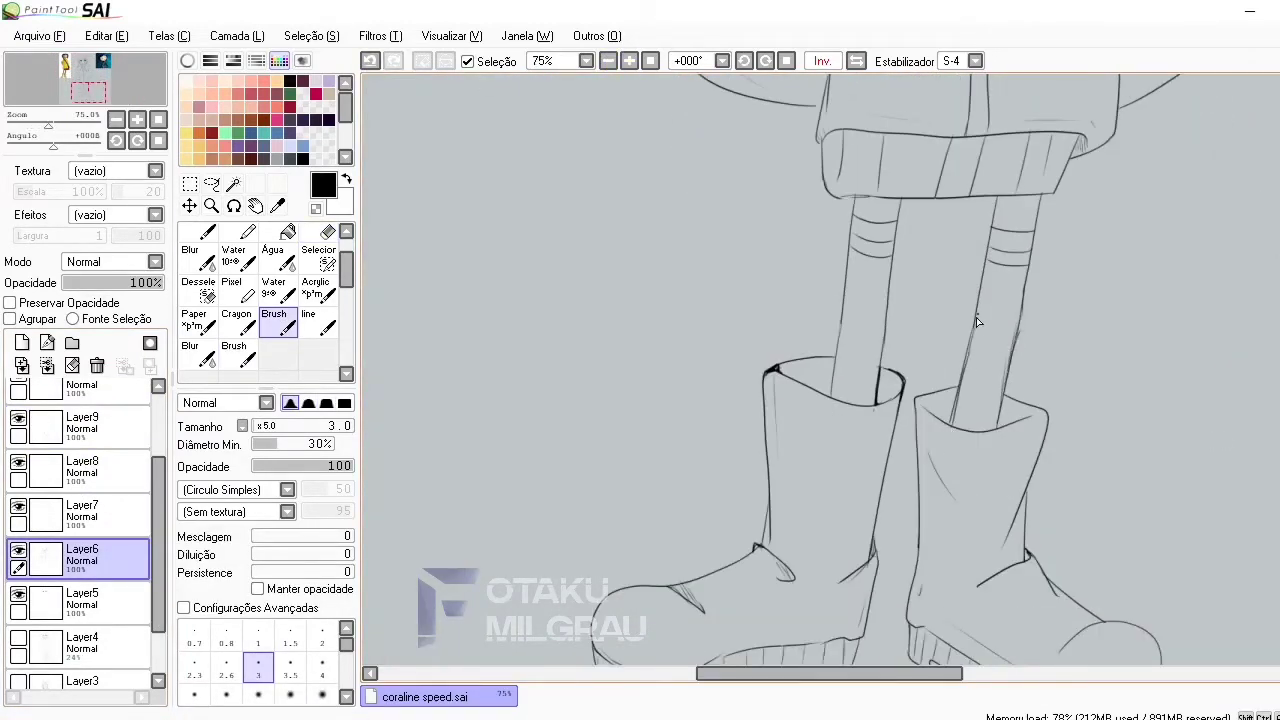
# Erase stray strokes and redraw both outlines of the mirrored drawing's right leg above the boot with a size 3 brush on Layer9
pyautogui.press('e')
pyautogui.click(82, 421)
pyautogui.scroll(3, 82, 421)
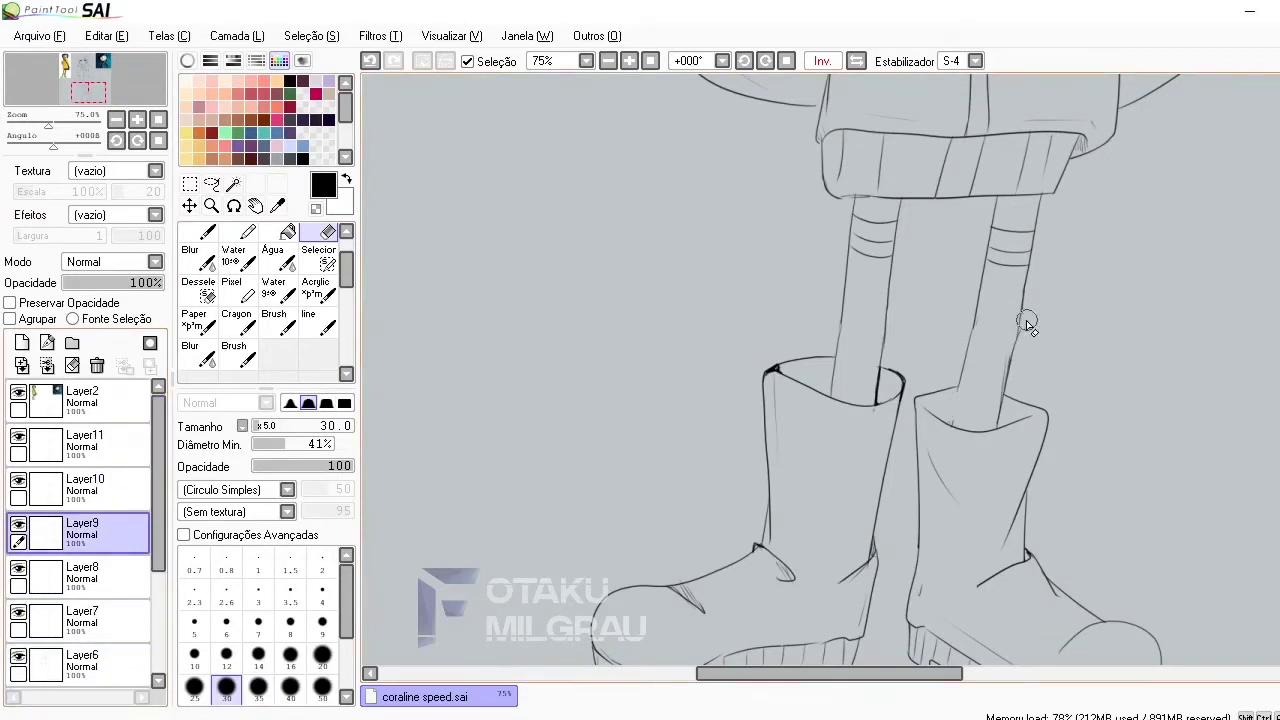
pyautogui.press('b')
pyautogui.click(629, 61)
pyautogui.moveTo(1008, 328); pyautogui.dragTo(990, 446)
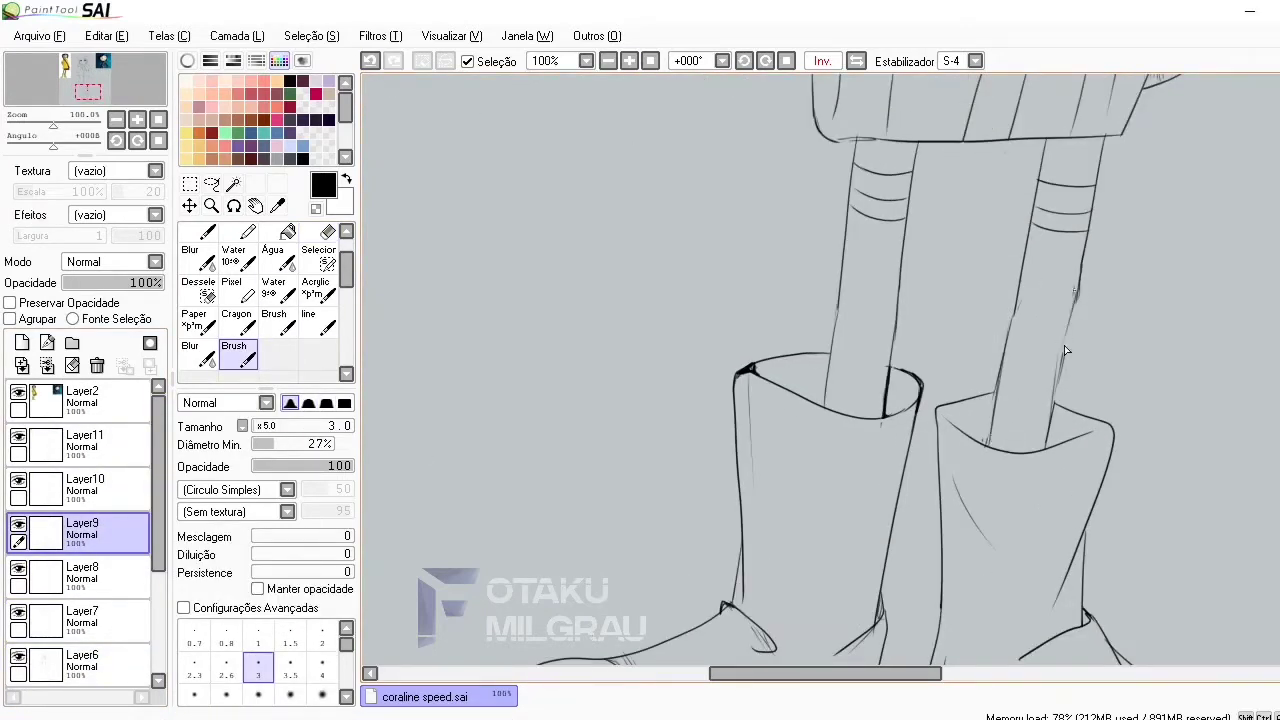
pyautogui.moveTo(1056, 386); pyautogui.dragTo(1048, 422)
pyautogui.moveTo(1084, 242); pyautogui.dragTo(1040, 400)
pyautogui.press('e')
pyautogui.press('b')
pyautogui.moveTo(1072, 316); pyautogui.dragTo(1062, 374)
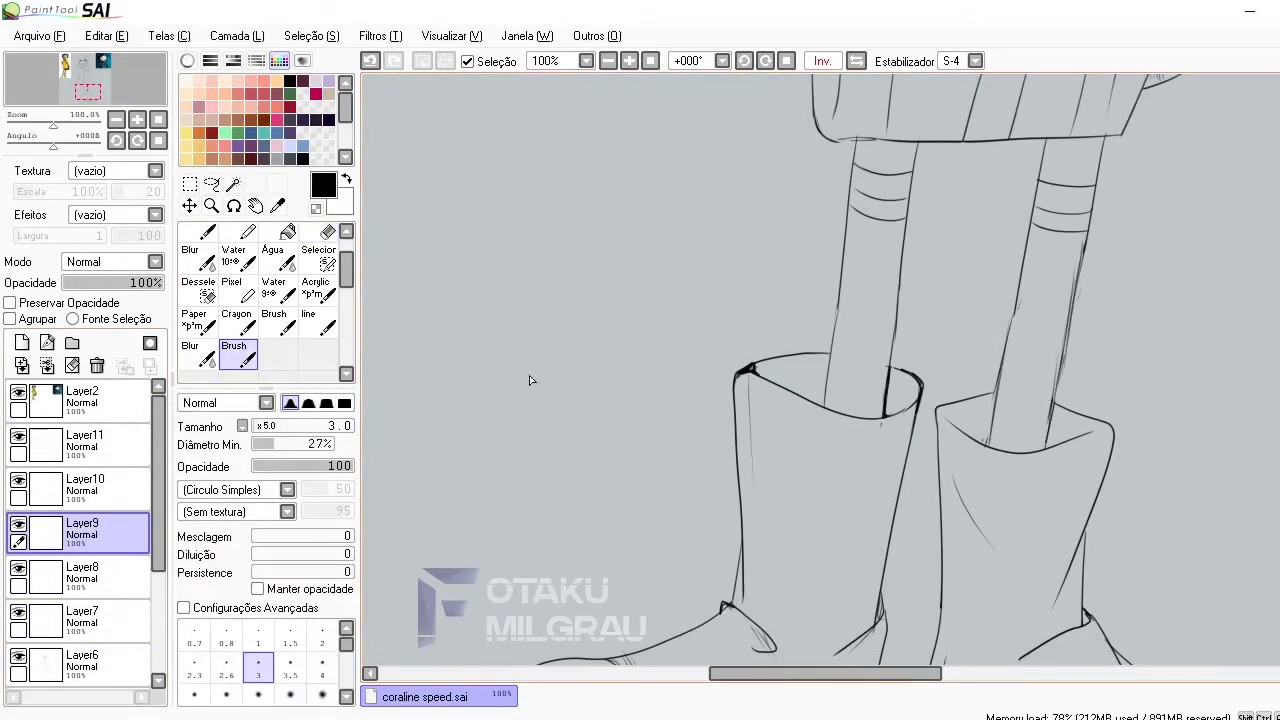
# Erase the doubled outer outline of the same leg and redraw it as one clean line with the size 3 brush
pyautogui.press('e')
pyautogui.click(82, 445)
pyautogui.scroll(-3, 82, 530)
pyautogui.click(82, 512)
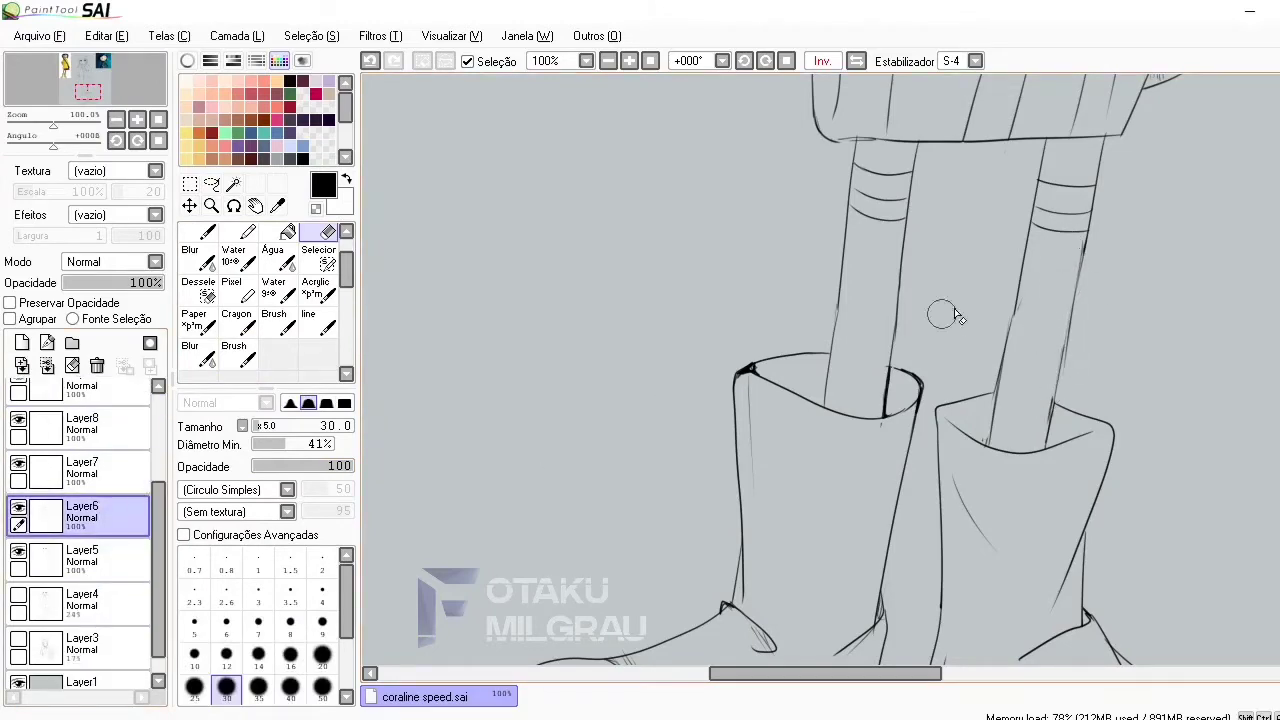
pyautogui.scroll(3, 82, 530)
pyautogui.click(82, 437)
pyautogui.moveTo(1066, 306); pyautogui.dragTo(1064, 374)
pyautogui.press('b')
pyautogui.moveTo(1072, 296); pyautogui.dragTo(1066, 380)
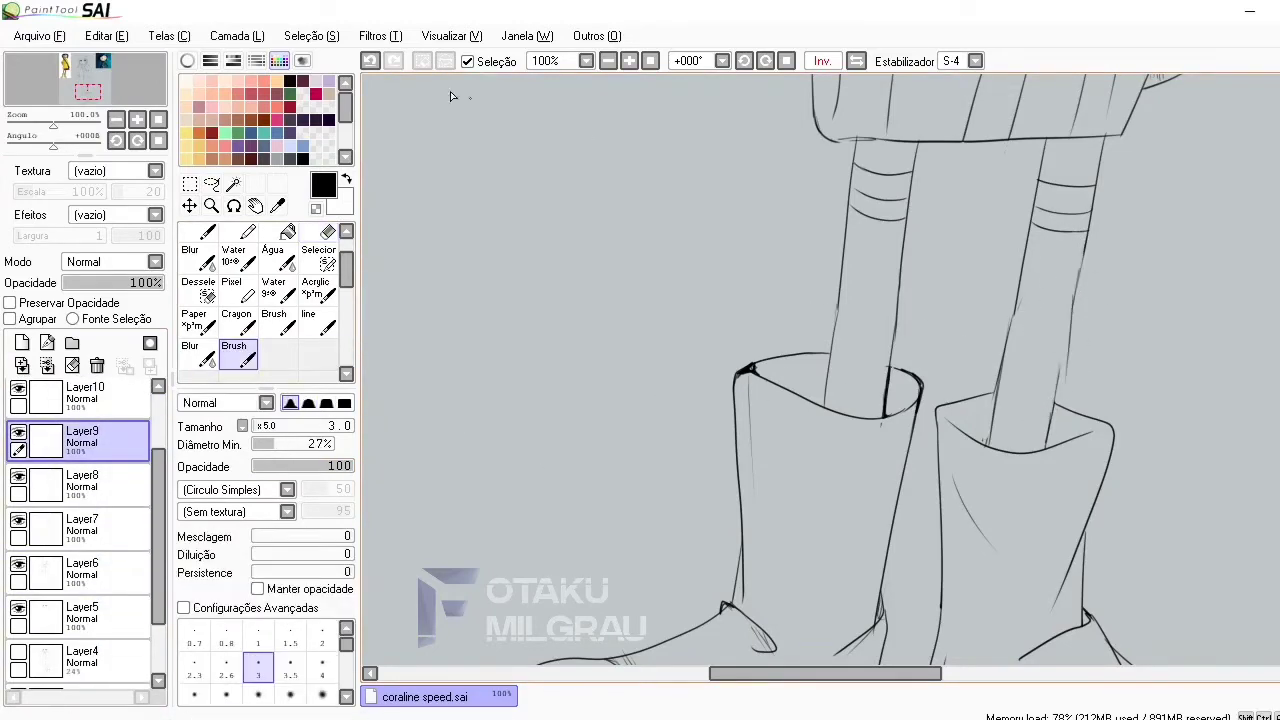
# Return the canvas to its unmirrored, unrotated view and check the redrawn leg outlines up close and within the whole figure
pyautogui.scroll(-4, 451, 96)
pyautogui.click(629, 61)
pyautogui.hotkey('ctrl', '-')
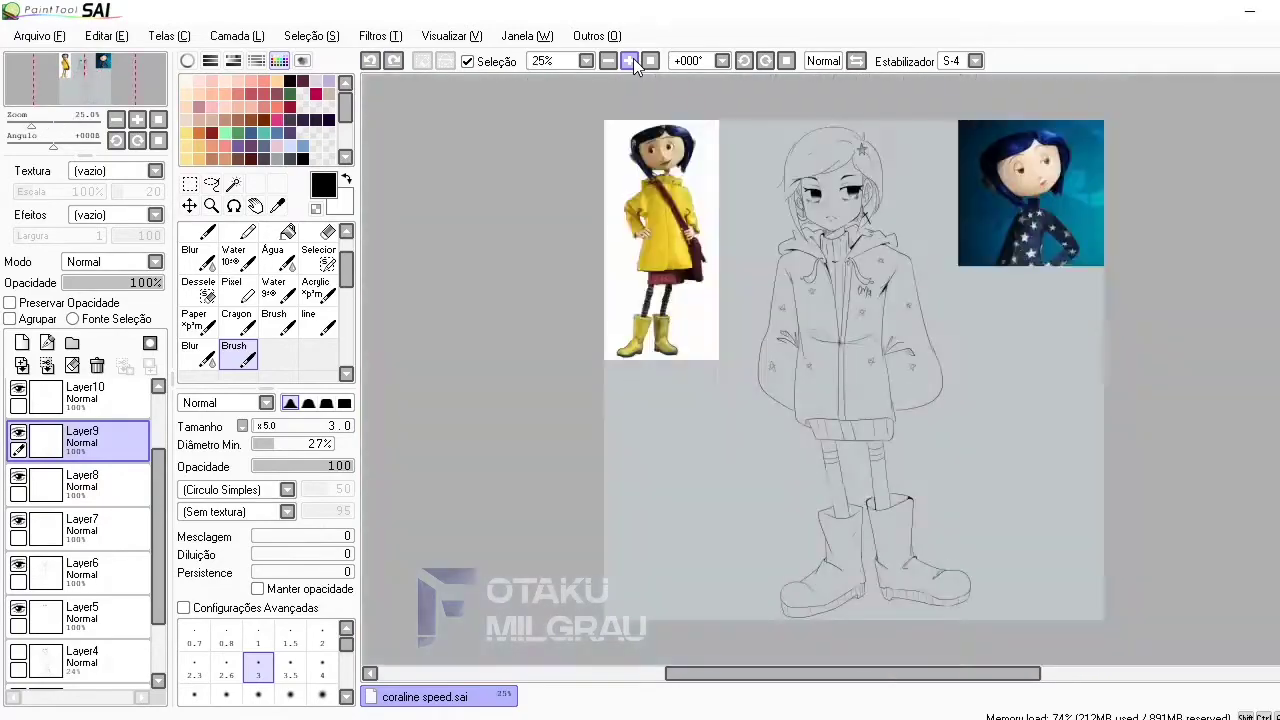
pyautogui.click(633, 61)
pyautogui.press('Delete')
pyautogui.press('Delete')
pyautogui.click(608, 61)
pyautogui.hotkey('ctrl', '+')
pyautogui.hotkey('ctrl', '+')
pyautogui.hotkey('ctrl', '+')
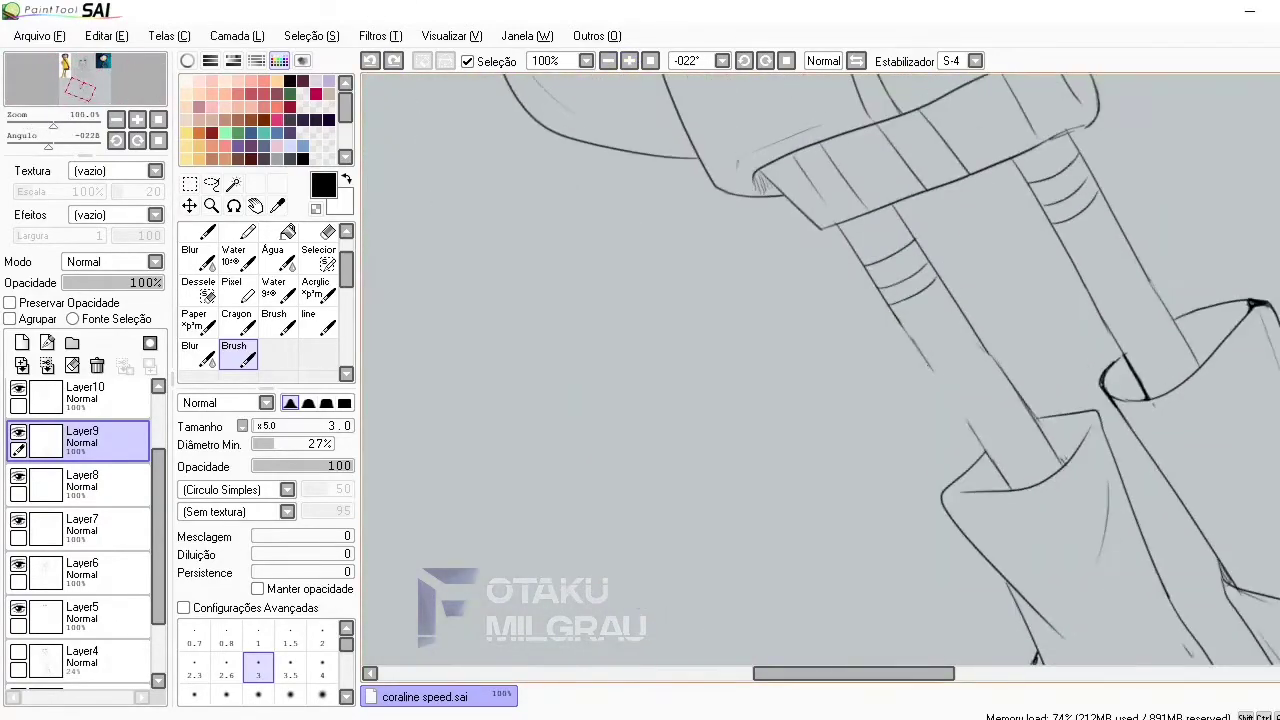
pyautogui.hotkey('ctrl', '-')
pyautogui.hotkey('ctrl', '-')
pyautogui.hotkey('ctrl', '-')
pyautogui.press('Home')
pyautogui.scroll(-1, 820, 370)
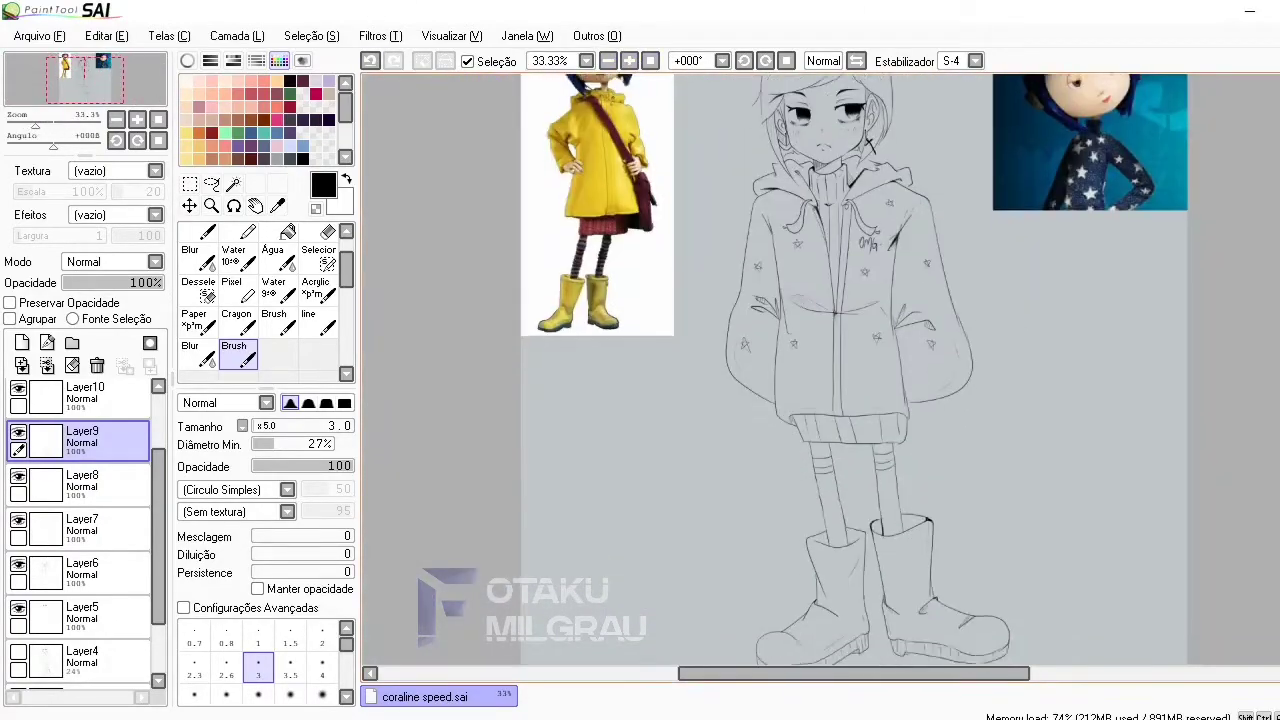
pyautogui.hotkey('ctrl', '-')
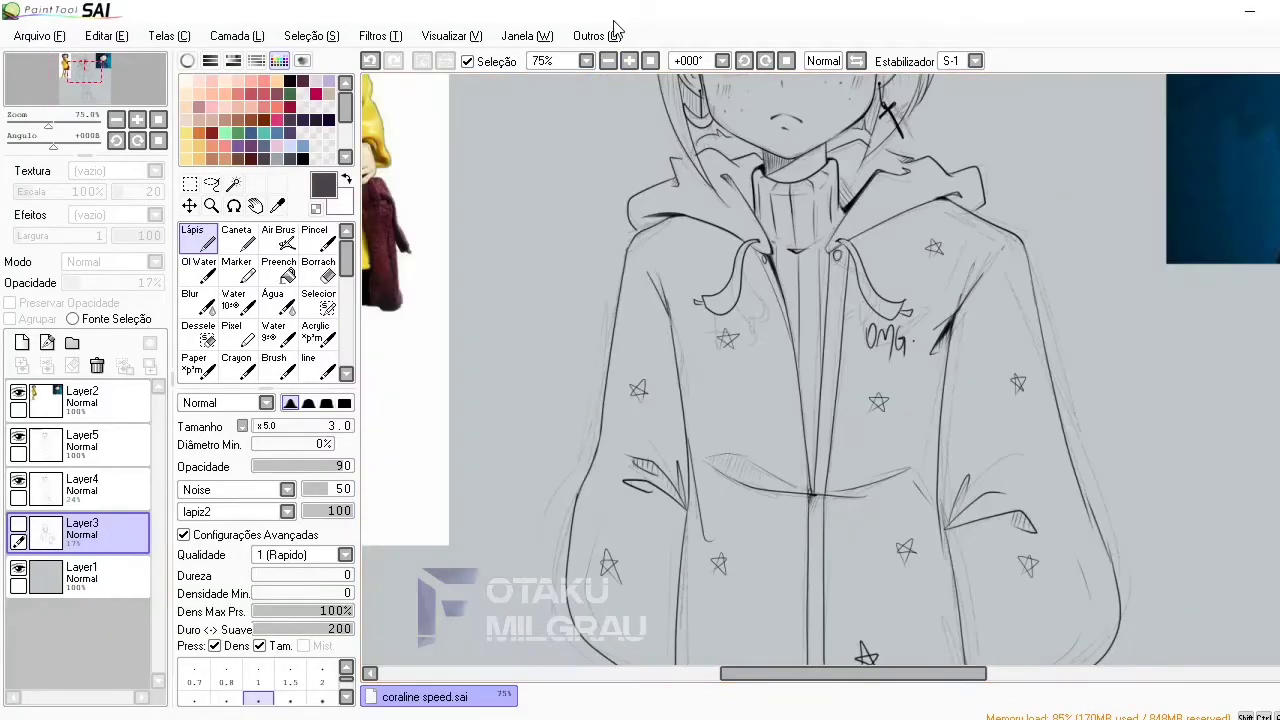
# Hide the Layer4 sketch and create a new layer directly above it, beneath the line art
pyautogui.click(80, 488)
pyautogui.click(22, 342)
pyautogui.click(318, 300)
pyautogui.hotkey('ctrl', '+')
pyautogui.moveTo(647, 180); pyautogui.dragTo(655, 242)
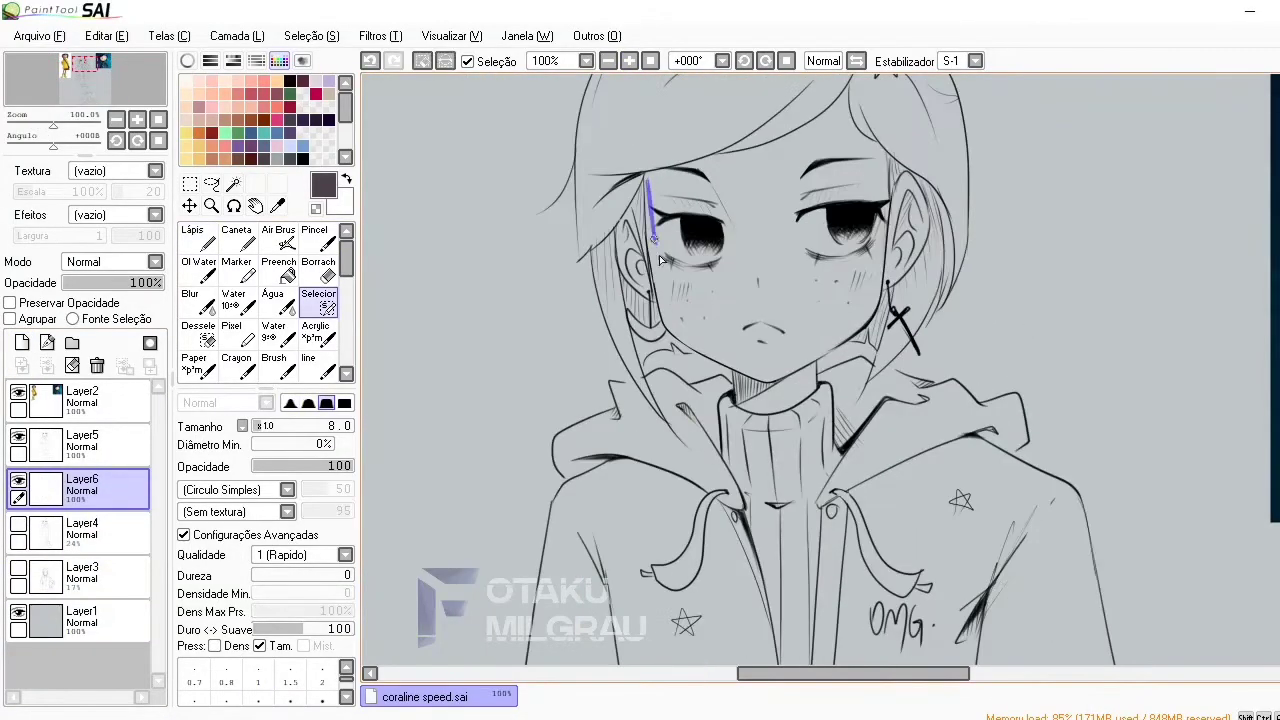
pyautogui.hotkey('ctrl', '+')
pyautogui.moveTo(620, 372); pyautogui.dragTo(622, 400)
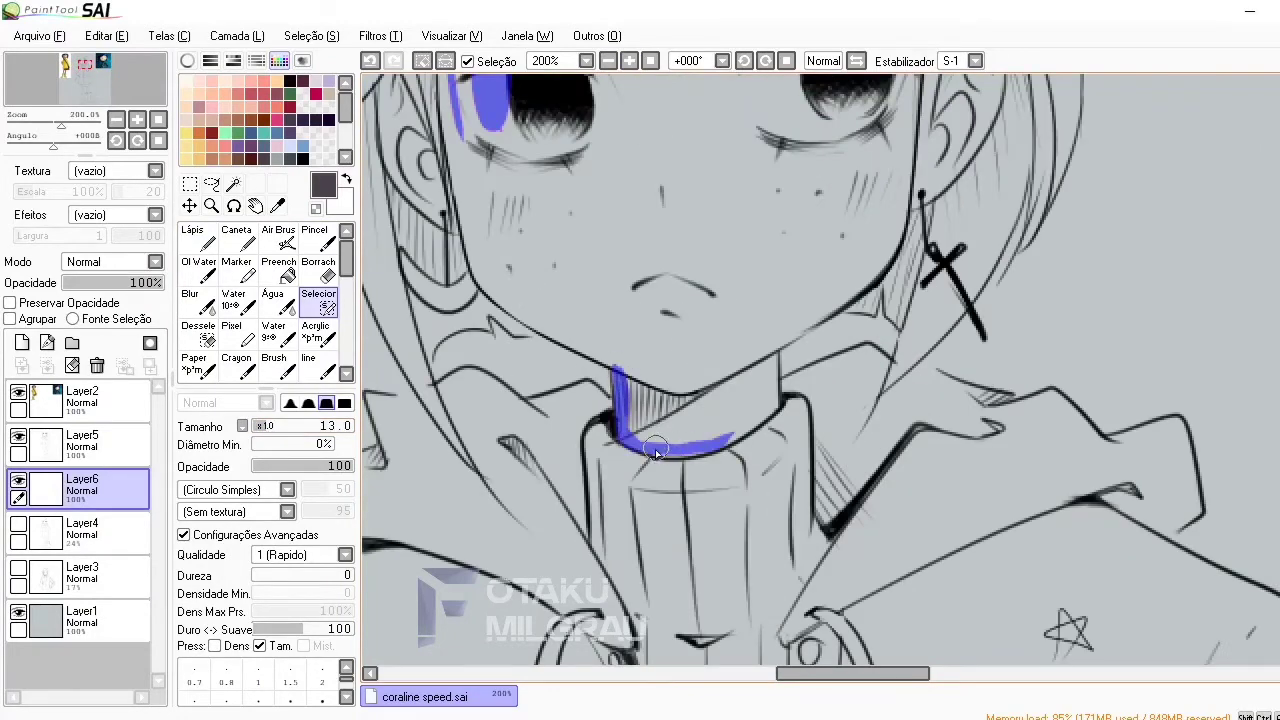
pyautogui.hotkey('ctrl', 'z')
pyautogui.click(608, 61)
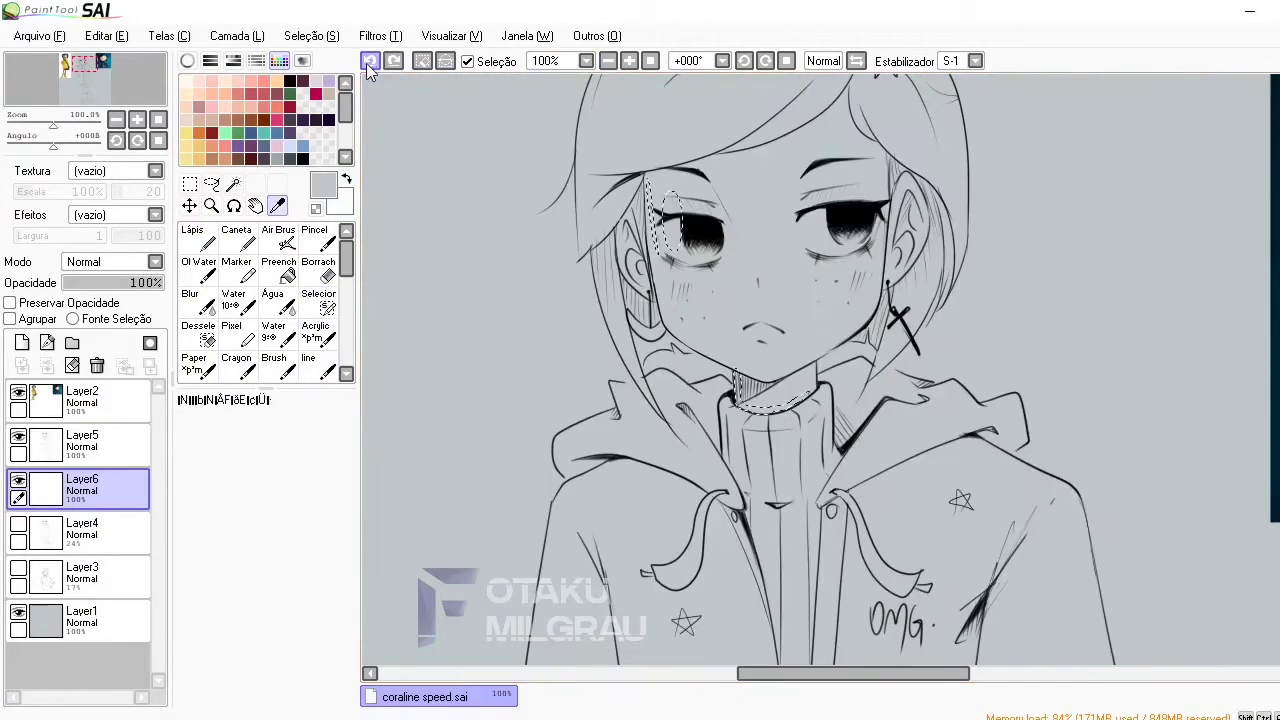
pyautogui.click(232, 184)
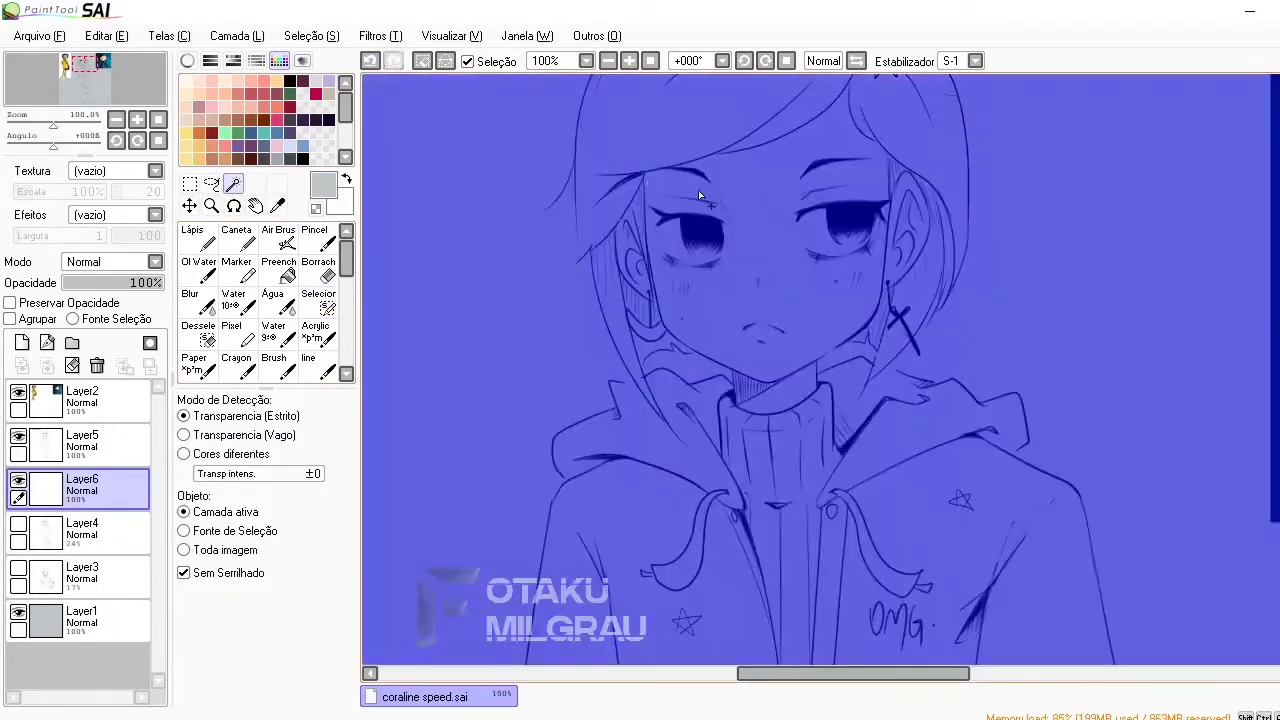
pyautogui.scroll(-1, 790, 395)
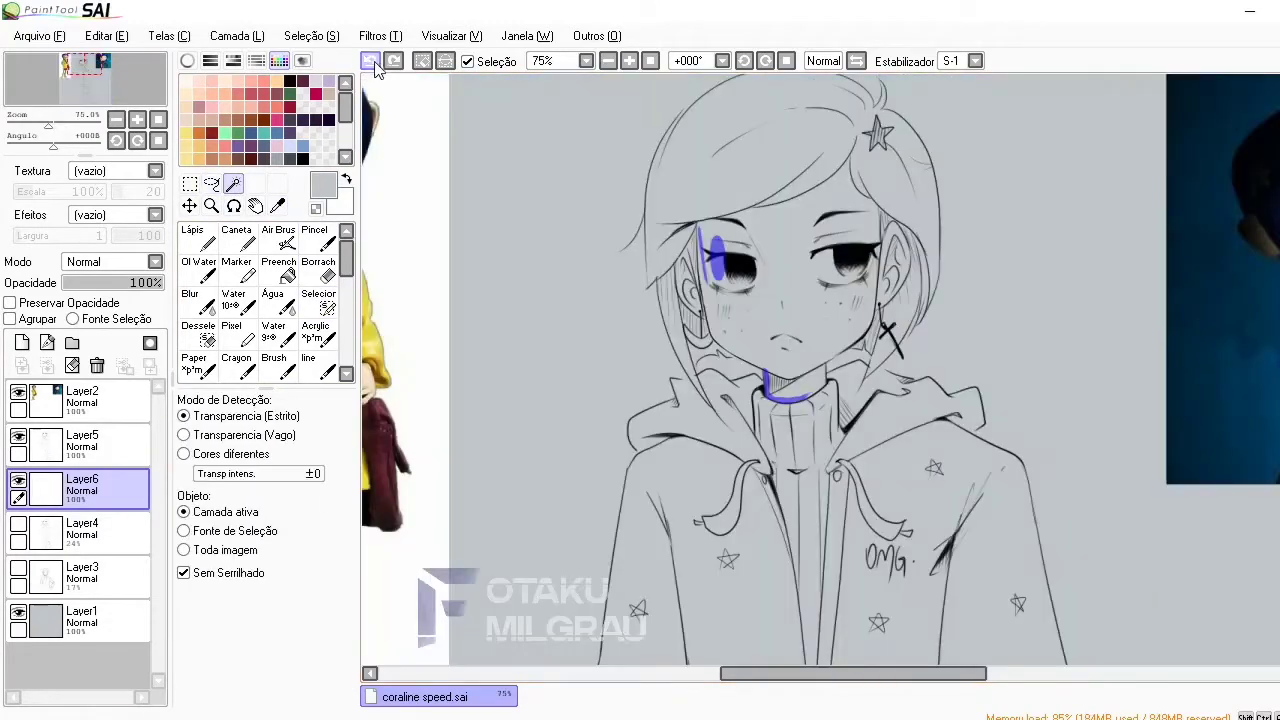
# Select the face and neck with the magic wand on Layer5 and add a new layer above the line art
pyautogui.click(80, 440)
pyautogui.click(790, 330)
pyautogui.click(800, 393)
pyautogui.scroll(2, 800, 393)
pyautogui.click(22, 342)
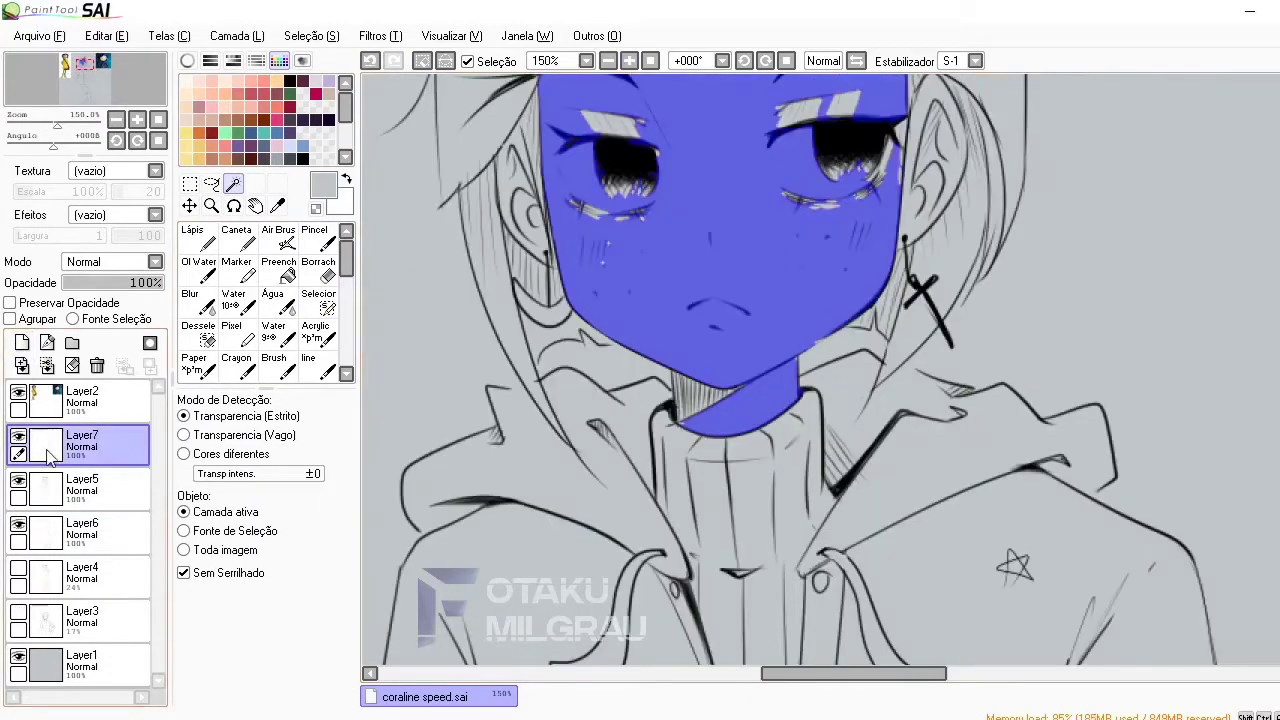
# Extend the selection over both eyes and both ears on Layer5 with the size 13 selection pen
pyautogui.click(80, 485)
pyautogui.click(320, 300)
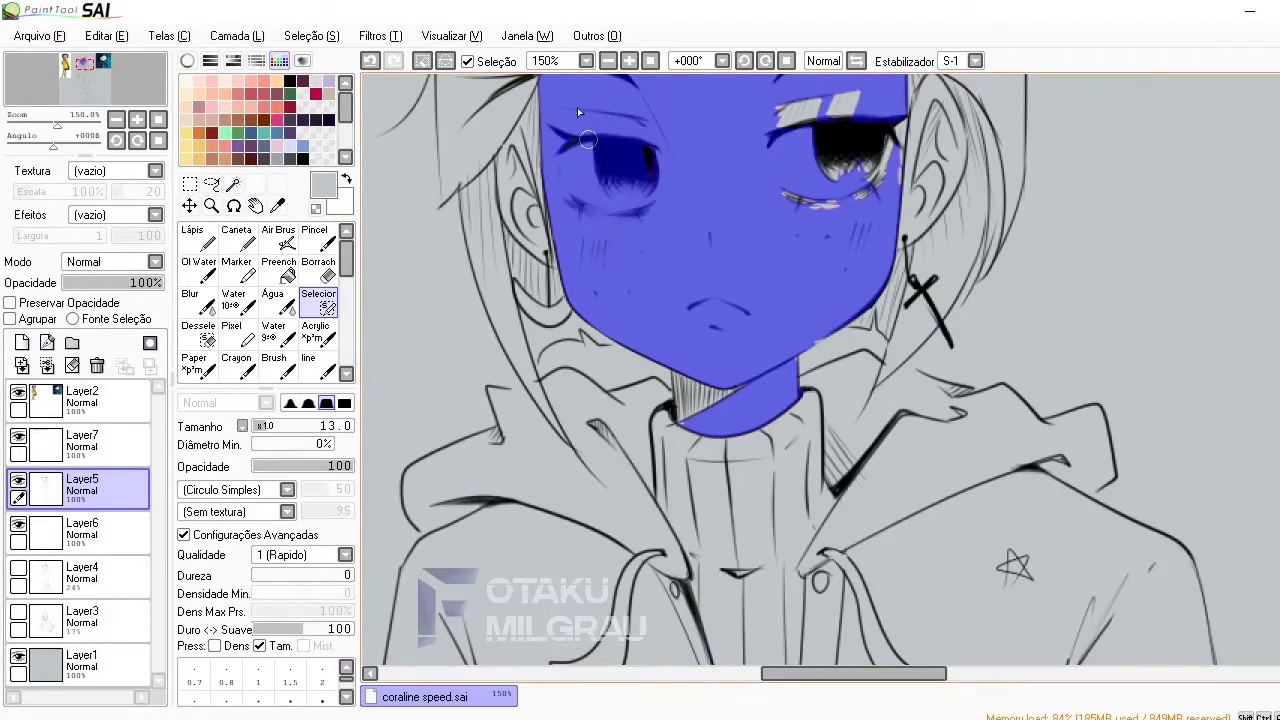
pyautogui.scroll(3, 836, 322)
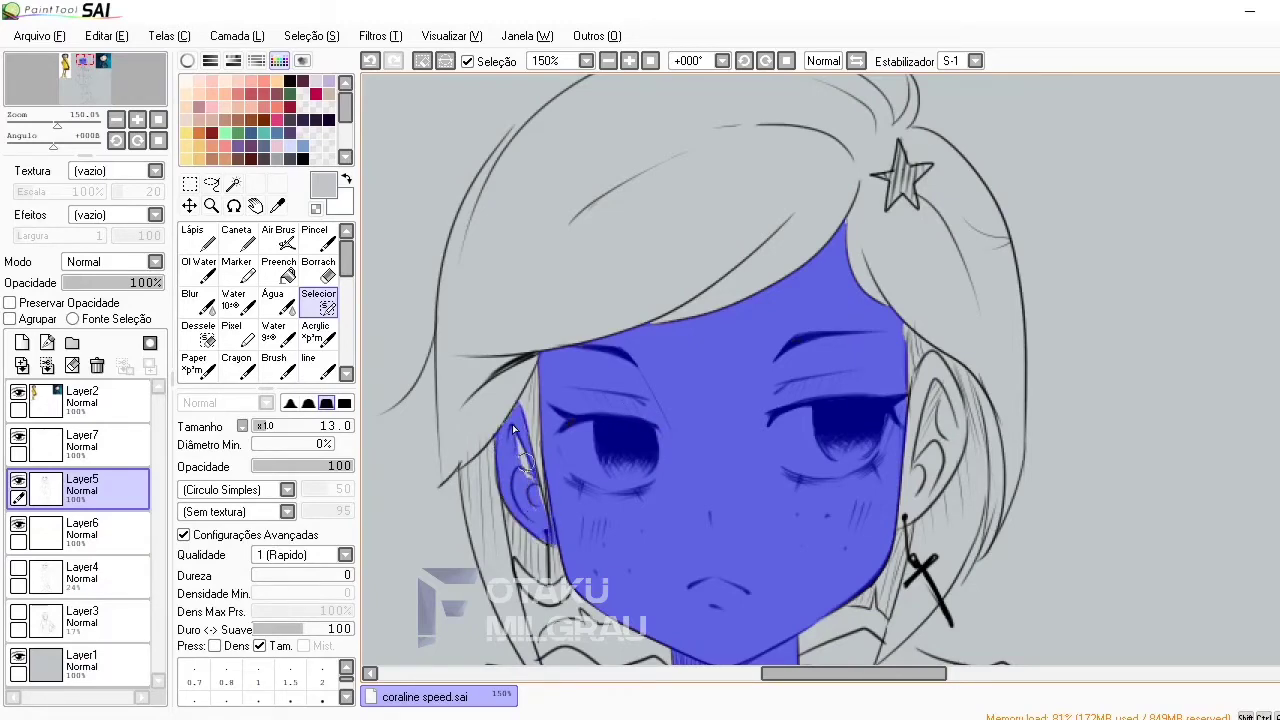
pyautogui.scroll(2, 848, 590)
pyautogui.scroll(1, 900, 400)
pyautogui.moveTo(960, 370)
pyautogui.mouseDown()
pyautogui.moveTo(1005, 155)
pyautogui.moveTo(1075, 340)
pyautogui.moveTo(1035, 405)
pyautogui.moveTo(1045, 290)
pyautogui.moveTo(985, 190)
pyautogui.mouseUp()
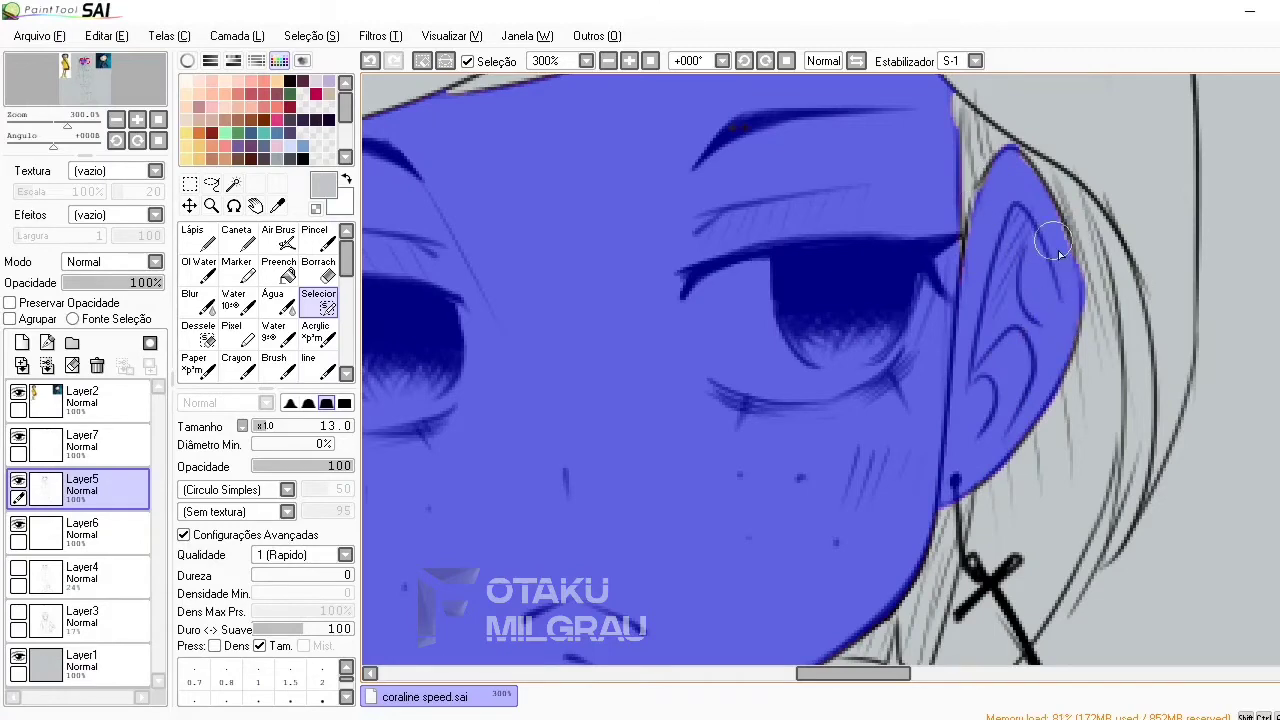
# Add the bare skin between the hem and the sock stripes on both legs to the selection, touching up its edges with the selection pen
pyautogui.scroll(-5, 1104, 320)
pyautogui.scroll(3, 683, 200)
pyautogui.scroll(-2, 726, 189)
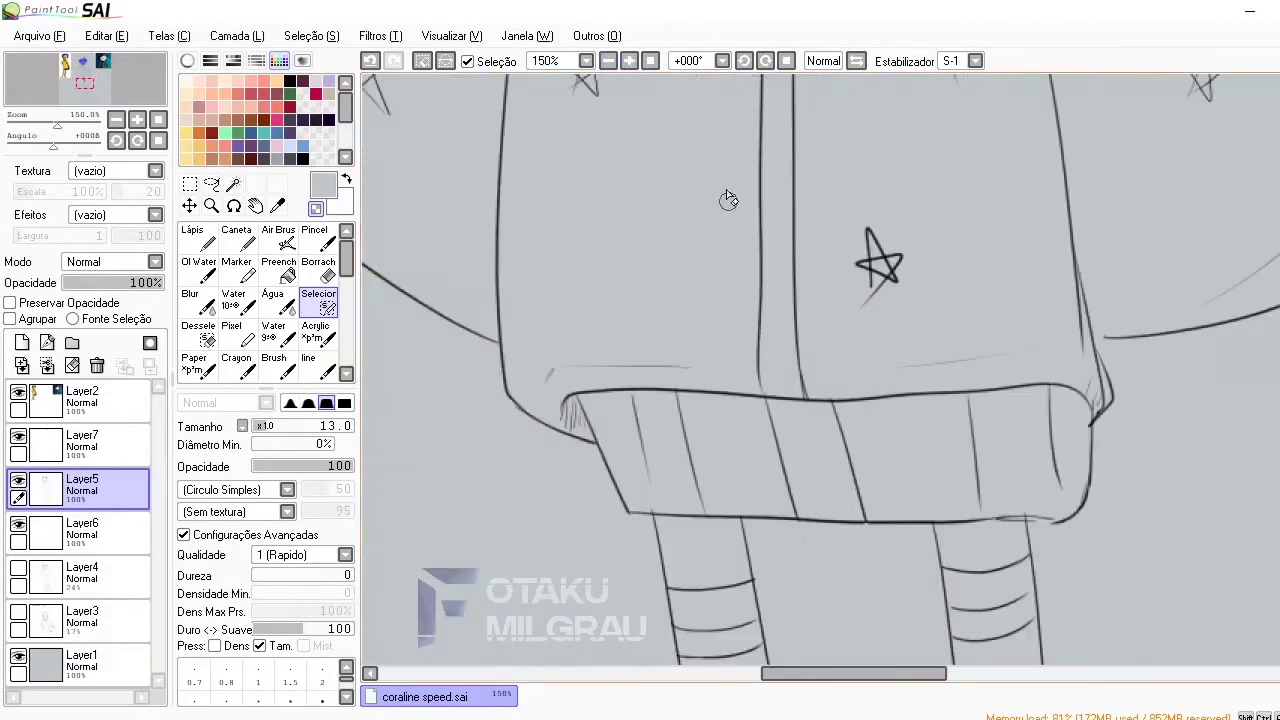
pyautogui.click(233, 185)
pyautogui.click(700, 550)
pyautogui.click(982, 545)
pyautogui.click(318, 300)
pyautogui.scroll(2, 870, 353)
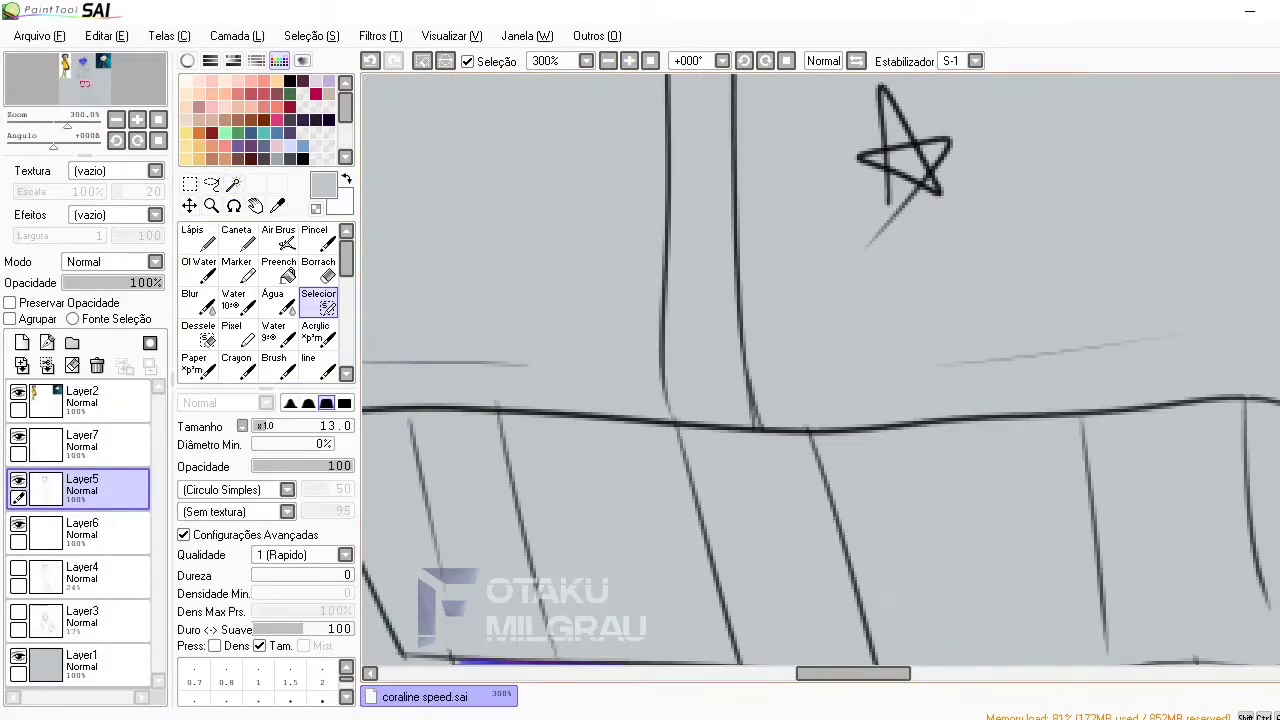
pyautogui.scroll(-3, 700, 300)
# Create a layer below Layer5, paint the selected face, neck, ears and legs pale cream with a hard-edged size 70 brush, and clear the selection
pyautogui.click(22, 343)
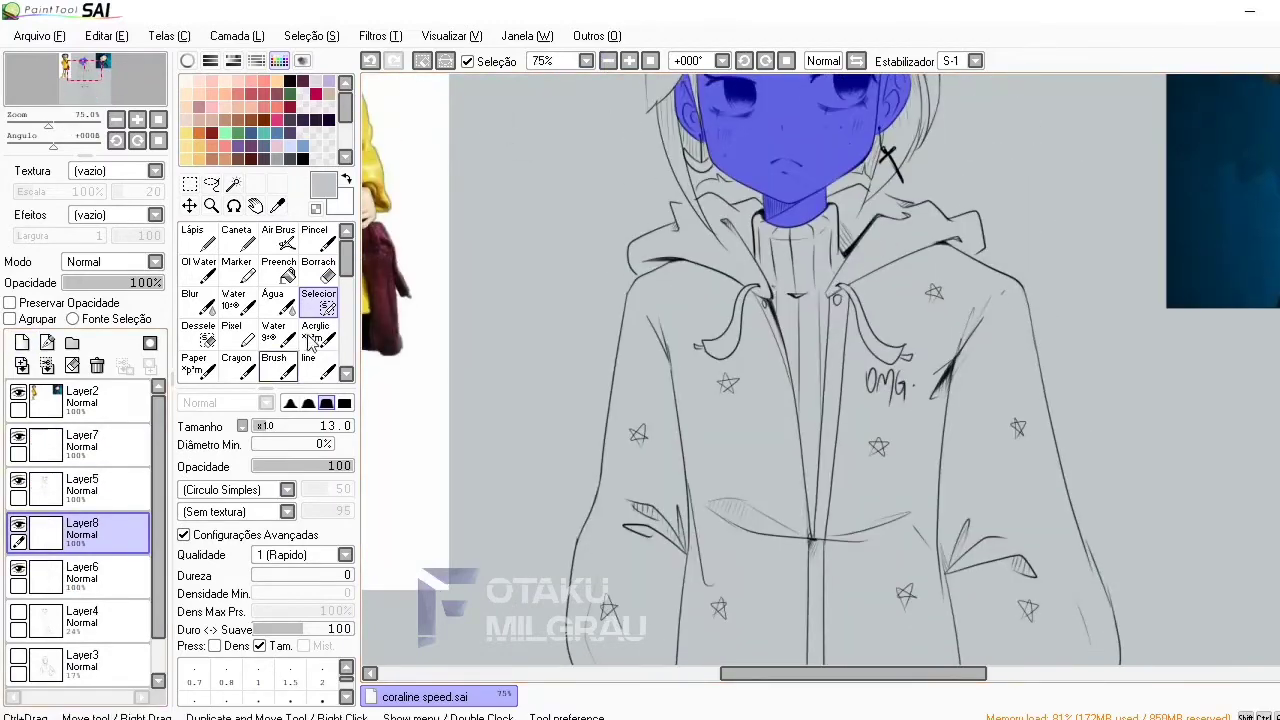
pyautogui.scroll(-2, 700, 300)
pyautogui.click(274, 365)
pyautogui.scroll(-1, 265, 300)
pyautogui.click(326, 402)
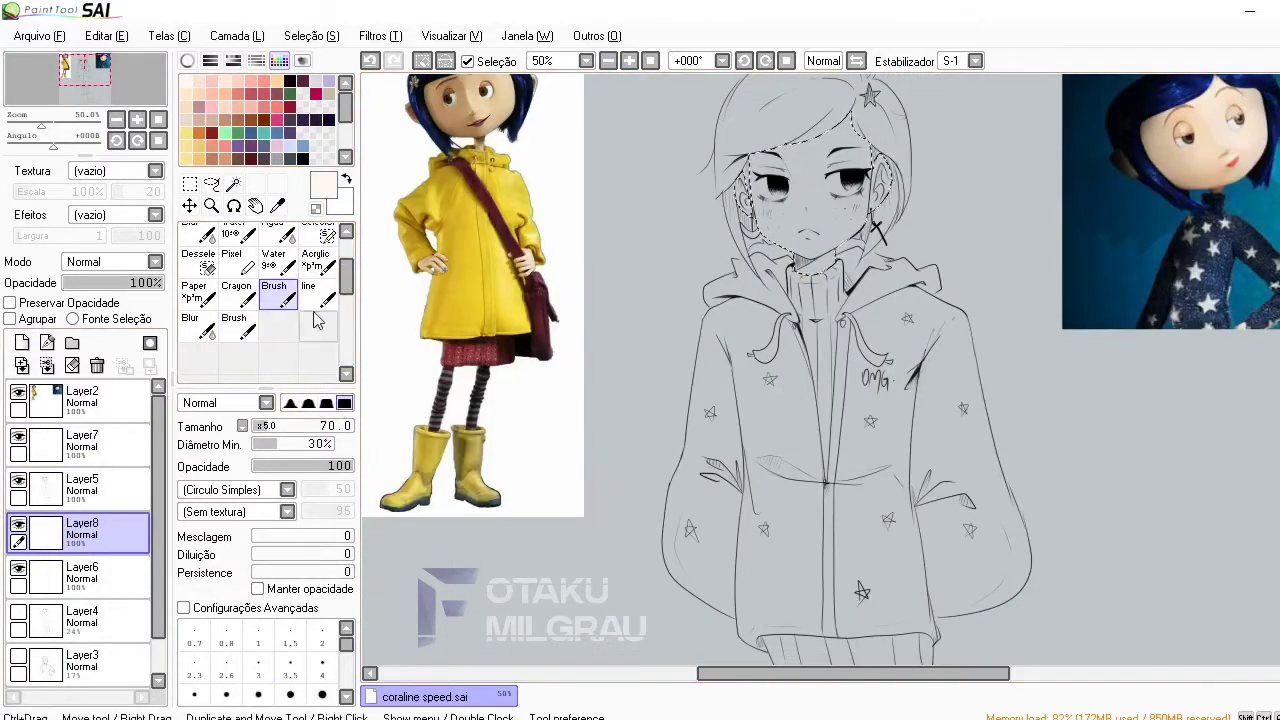
pyautogui.moveTo(790, 200)
pyautogui.mouseDown()
pyautogui.moveTo(850, 230)
pyautogui.moveTo(712, 220)
pyautogui.mouseUp()
pyautogui.scroll(-5, 857, 414)
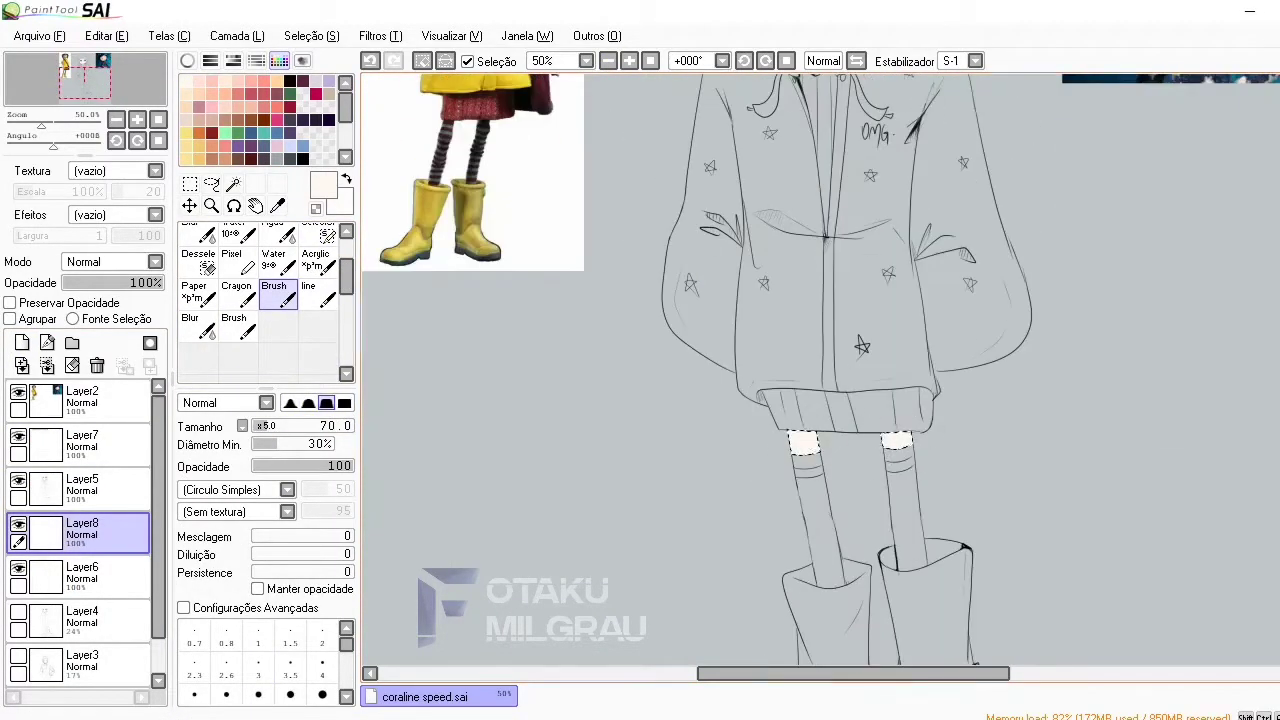
pyautogui.scroll(8, 829, 337)
pyautogui.click(189, 205)
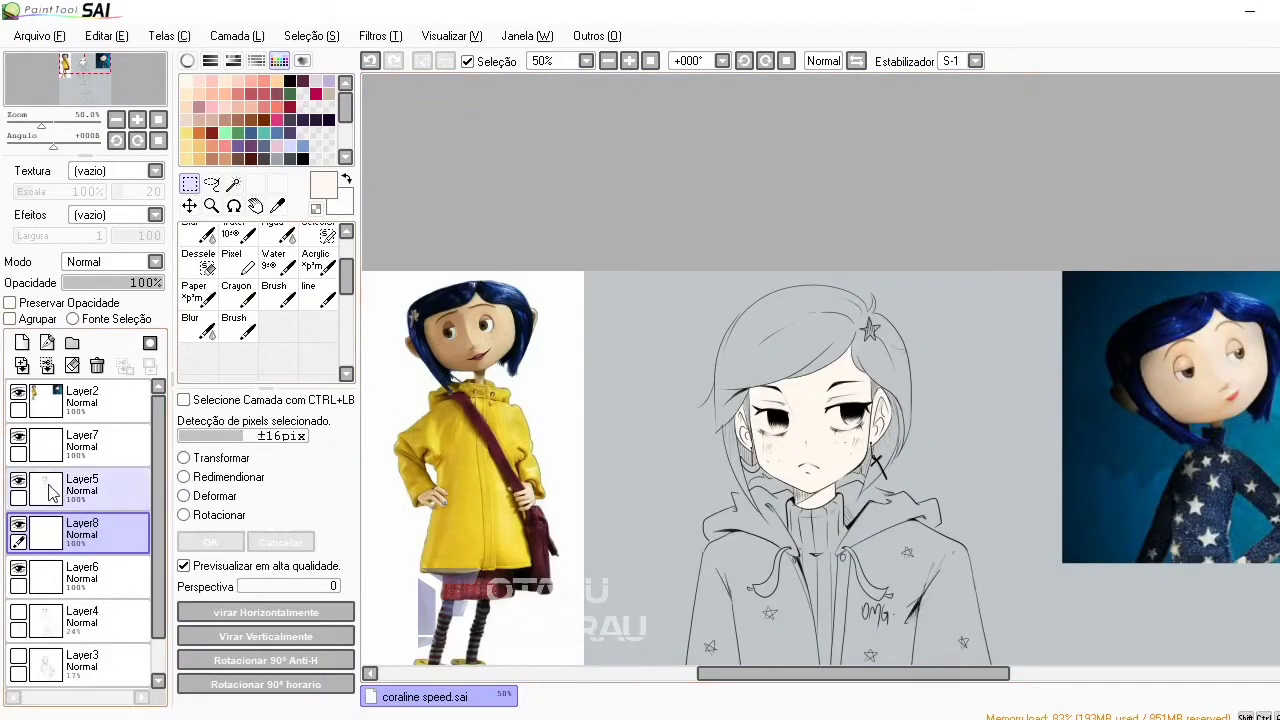
pyautogui.click(82, 485)
pyautogui.click(233, 184)
pyautogui.hotkey('ctrl', 'd')
pyautogui.scroll(-3, 1273, 226)
pyautogui.click(771, 514)
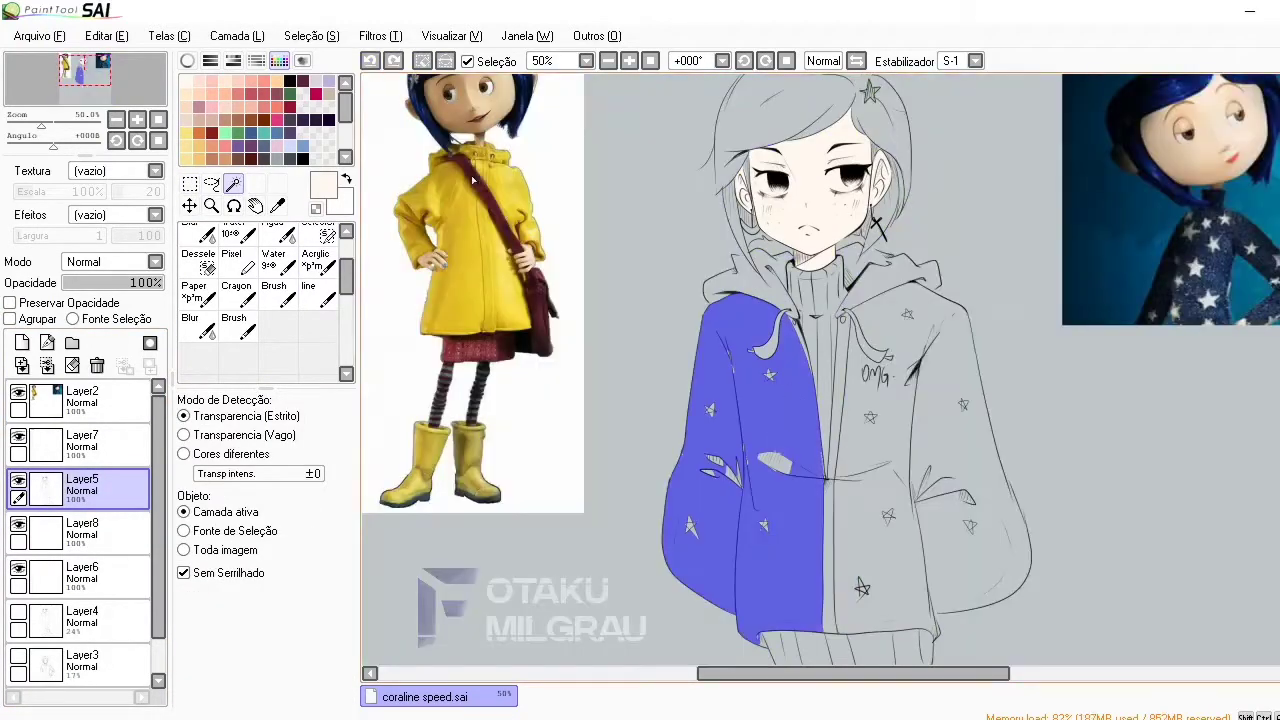
pyautogui.hotkey('ctrl', 'a')
pyautogui.hotkey('ctrl', 'd')
# Block in the whole hair, including fringe and side locks, with dark indigo on Layer6 using a size 50 brush
pyautogui.click(80, 575)
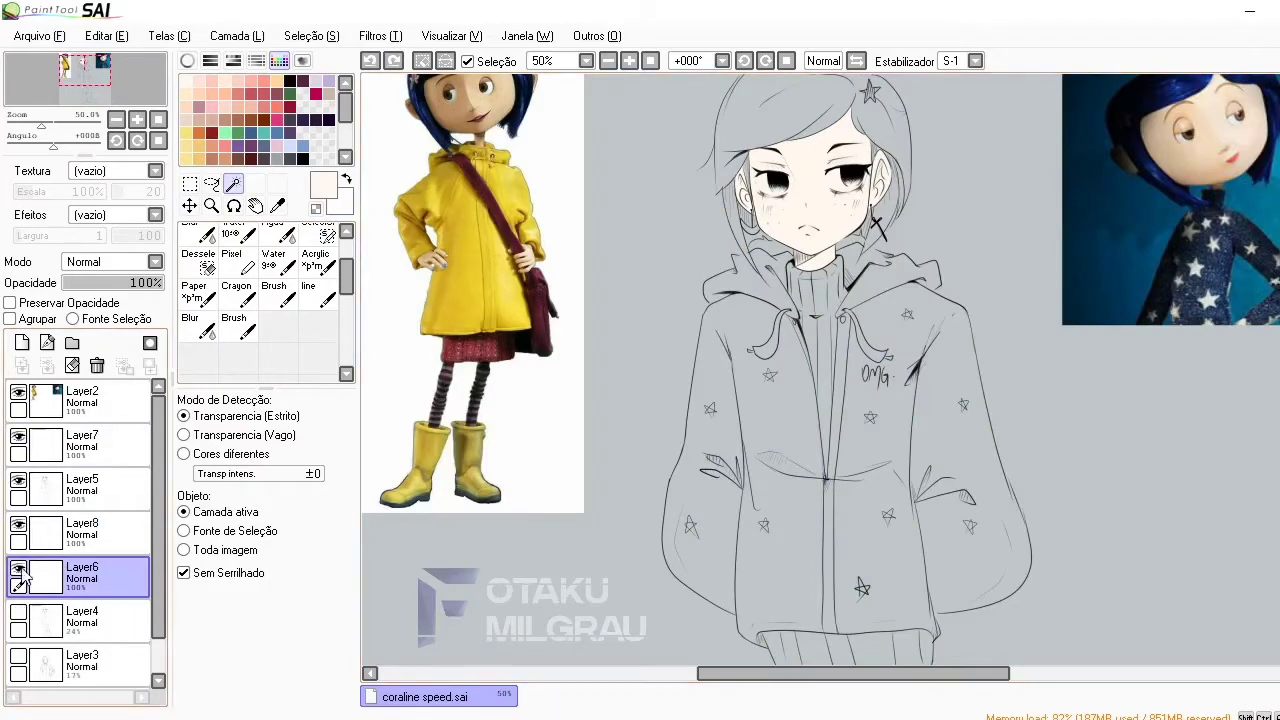
pyautogui.click(273, 293)
pyautogui.keyDown('alt'); pyautogui.click(1243, 318); pyautogui.keyUp('alt')
pyautogui.click(608, 60)
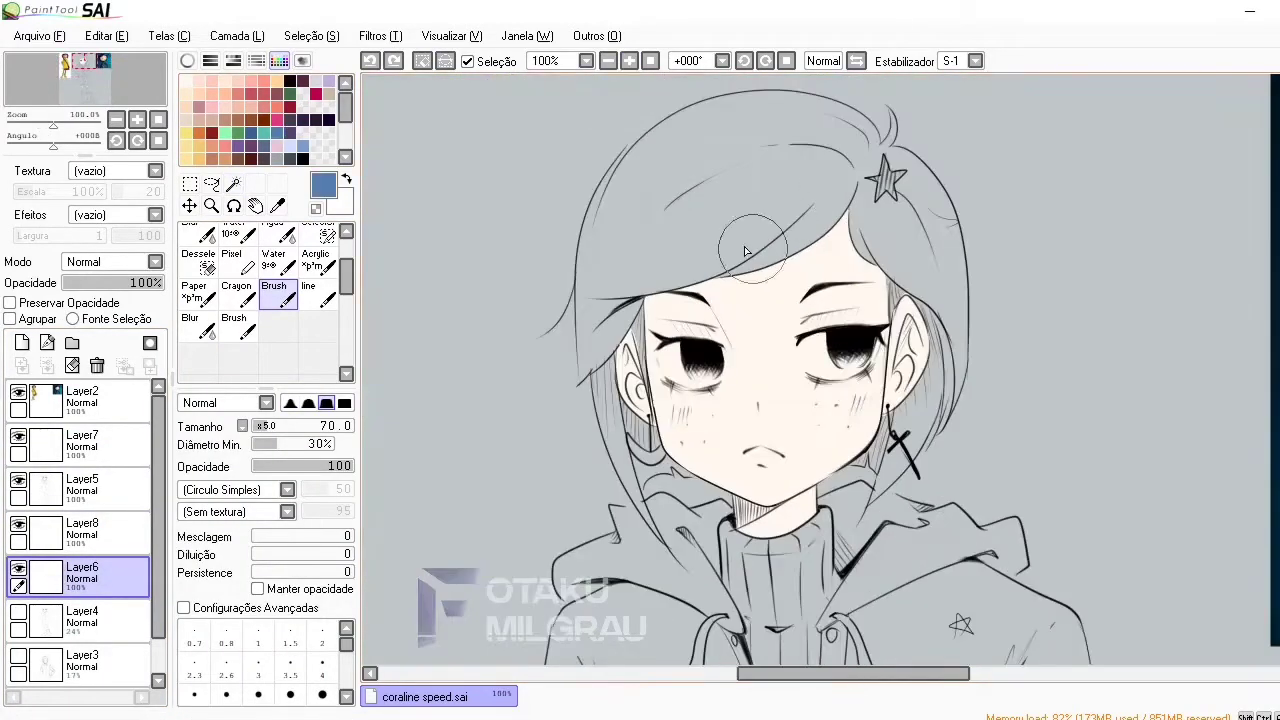
pyautogui.hotkey('ctrl', 't')
pyautogui.press('Return')
pyautogui.moveTo(680, 220); pyautogui.dragTo(694, 255)
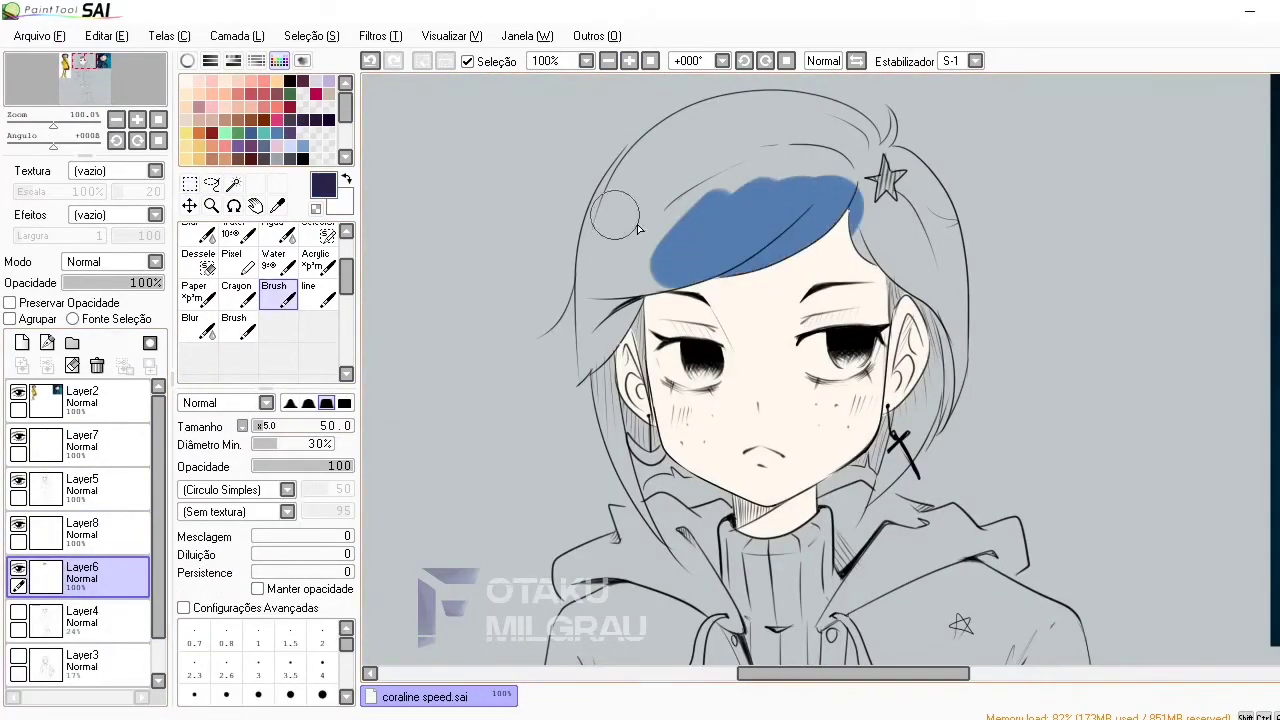
pyautogui.moveTo(620, 230)
pyautogui.mouseDown()
pyautogui.moveTo(840, 190)
pyautogui.moveTo(632, 301)
pyautogui.moveTo(597, 271)
pyautogui.moveTo(654, 129)
pyautogui.moveTo(863, 123)
pyautogui.moveTo(933, 280)
pyautogui.moveTo(860, 510)
pyautogui.moveTo(602, 385)
pyautogui.moveTo(650, 545)
pyautogui.mouseUp()
# Erase the skin colour spilling past the ears and face outline on Layer8 with a size 5 eraser
pyautogui.click(90, 530)
pyautogui.press('e')
pyautogui.scroll(2, 443, 249)
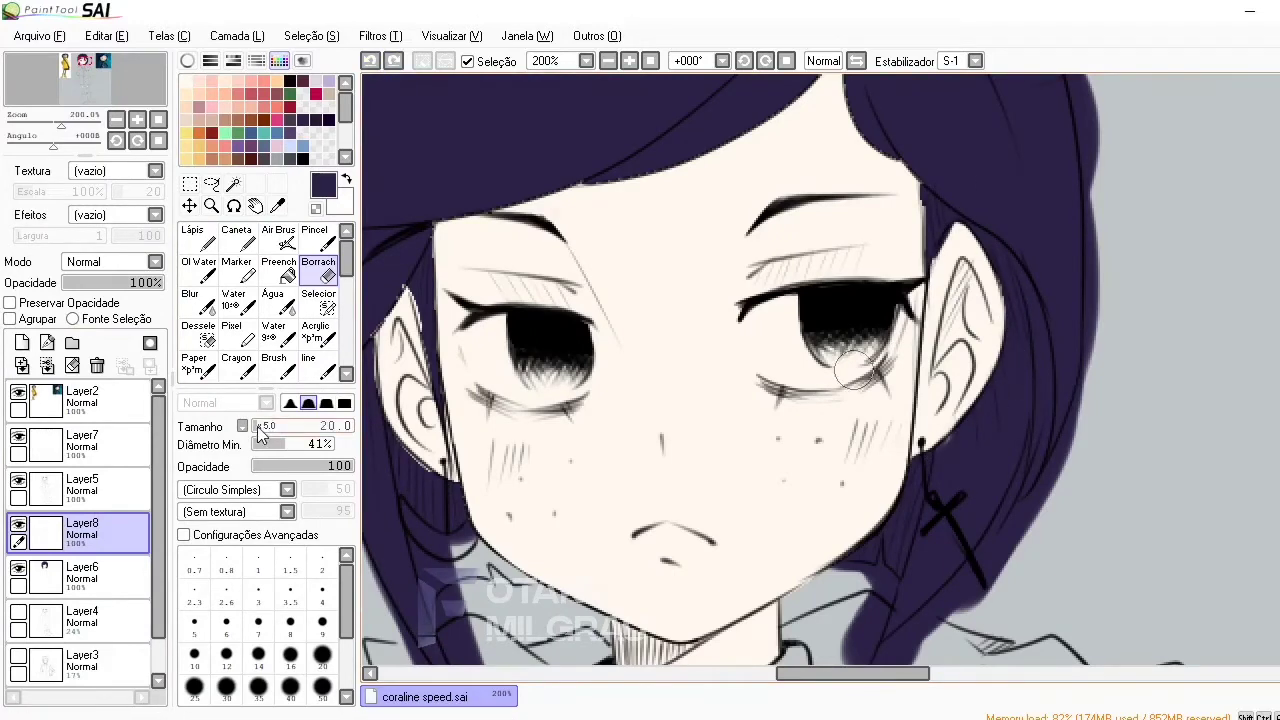
pyautogui.click(194, 625)
pyautogui.hscroll(-5, 937, 280)
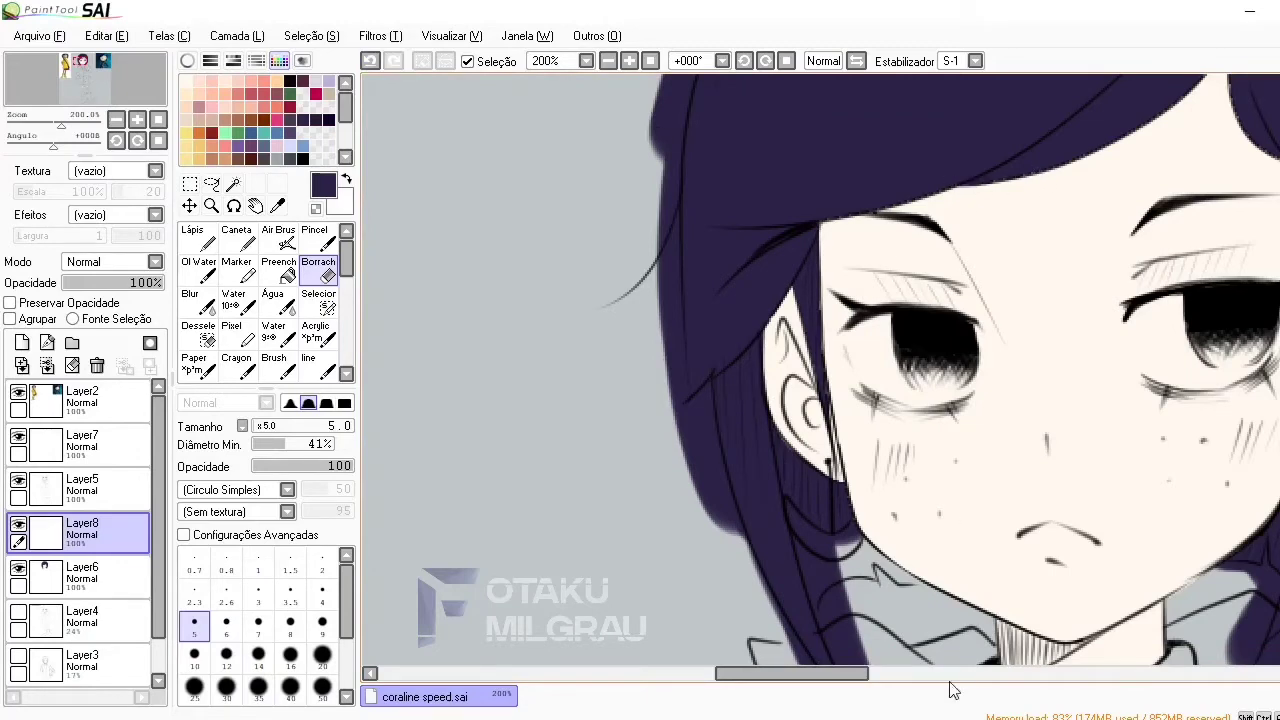
pyautogui.scroll(-3, 820, 370)
pyautogui.hscroll(3, 820, 370)
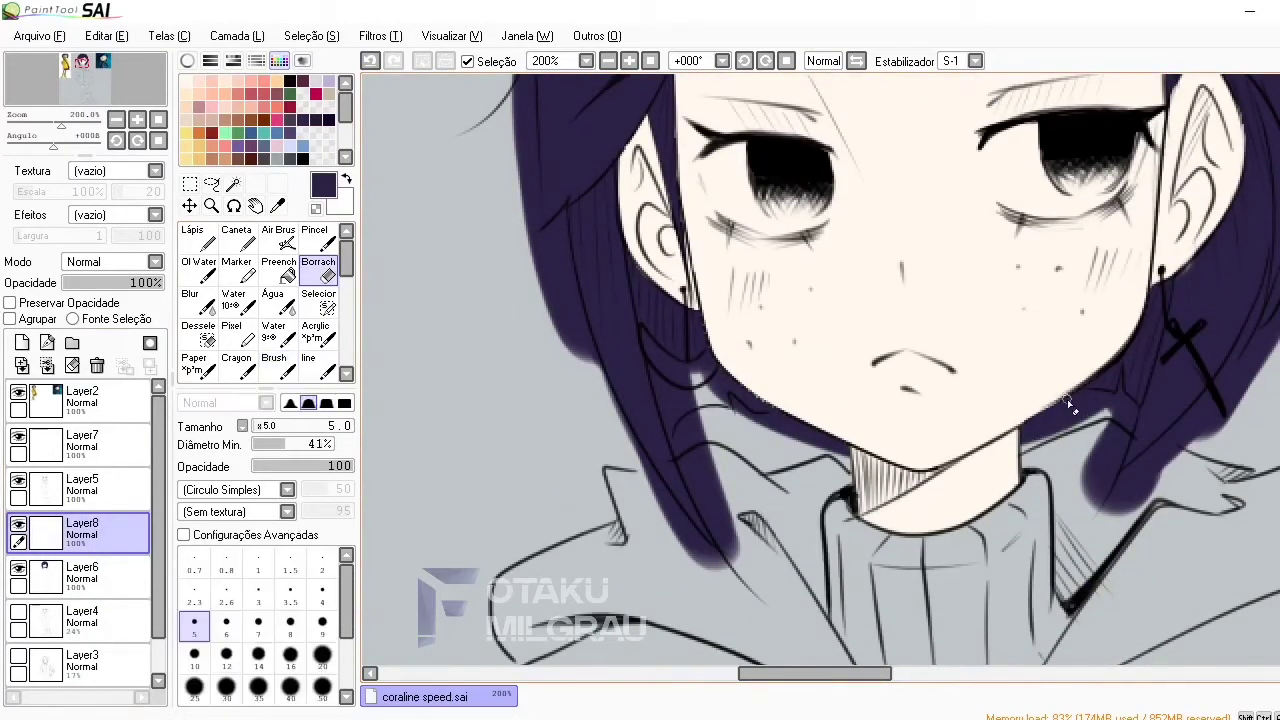
# Trim the excess hair colour around the tips of both side locks on Layer6 with a size 20 eraser
pyautogui.press('Down')
pyautogui.moveTo(735, 562)
pyautogui.mouseDown()
pyautogui.moveTo(697, 493)
pyautogui.moveTo(699, 558)
pyautogui.mouseUp()
pyautogui.click(322, 655)
pyautogui.moveTo(712, 478); pyautogui.dragTo(725, 555)
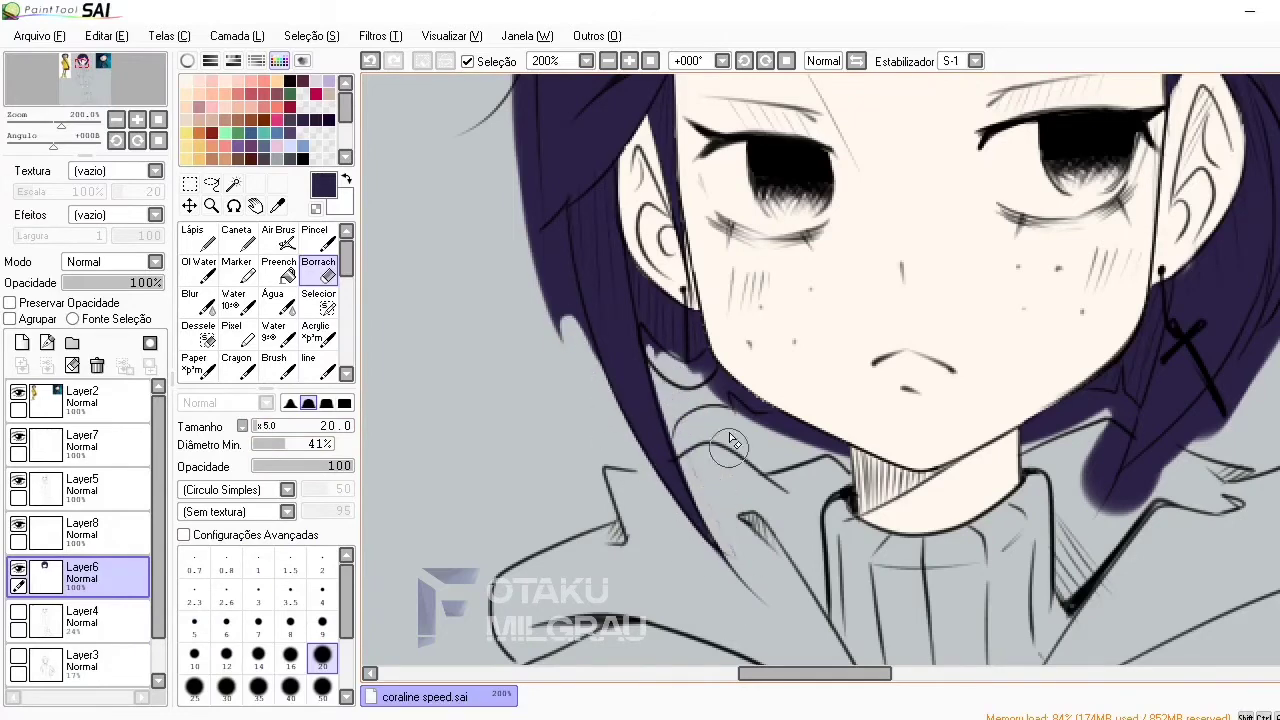
pyautogui.moveTo(1100, 400); pyautogui.dragTo(1120, 505)
# Clean up the hair colour's lower edge beneath the left ear on Layer6 with a size 5 eraser
pyautogui.hotkey('ctrl', '+')
pyautogui.click(194, 622)
pyautogui.moveTo(565, 362); pyautogui.dragTo(600, 349)
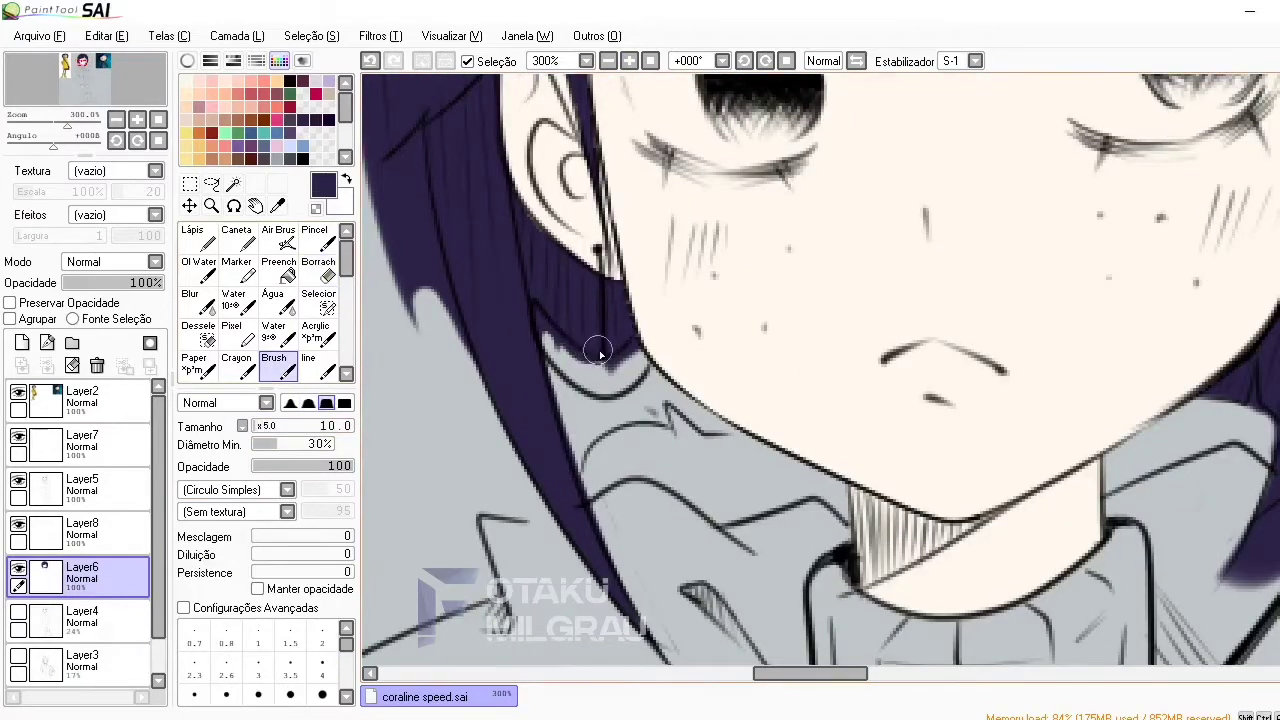
pyautogui.hotkey('ctrl', '-')
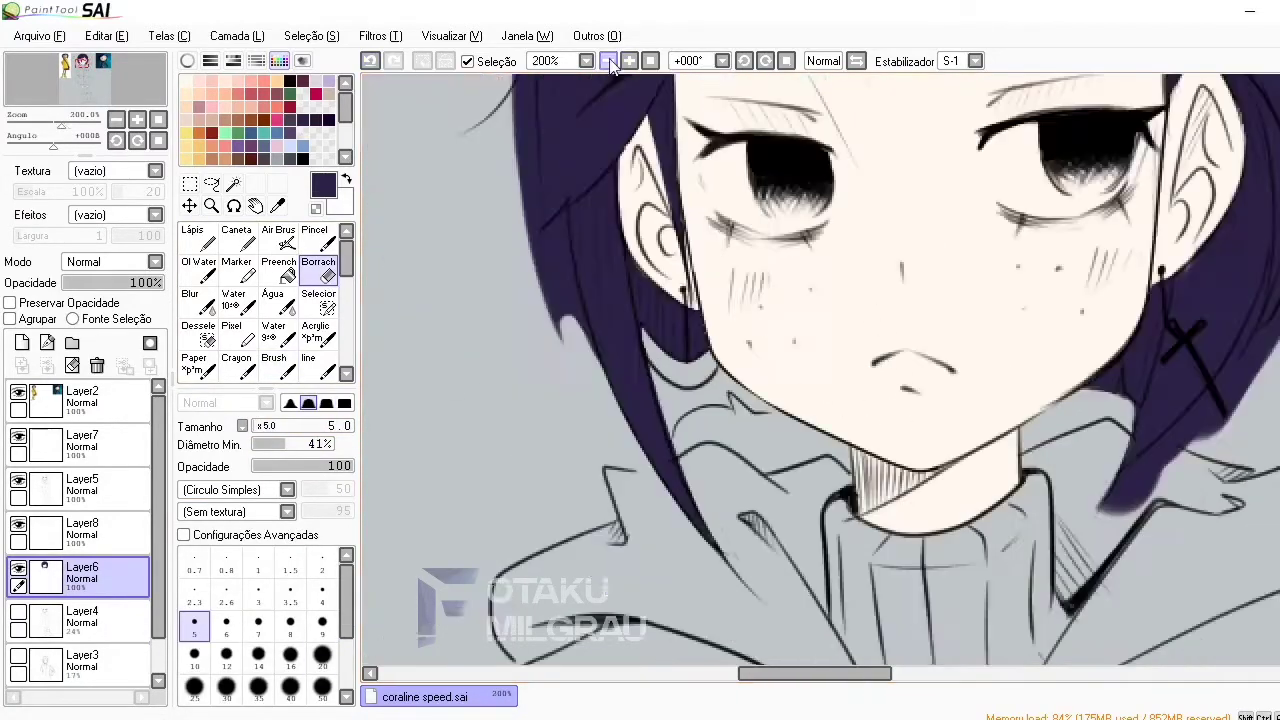
# Erase the hair colour spilling past the left side lock and the outer left hair outline with size 5 and 15 erasers
pyautogui.hotkey('ctrl', '+')
pyautogui.scroll(3, 599, 342)
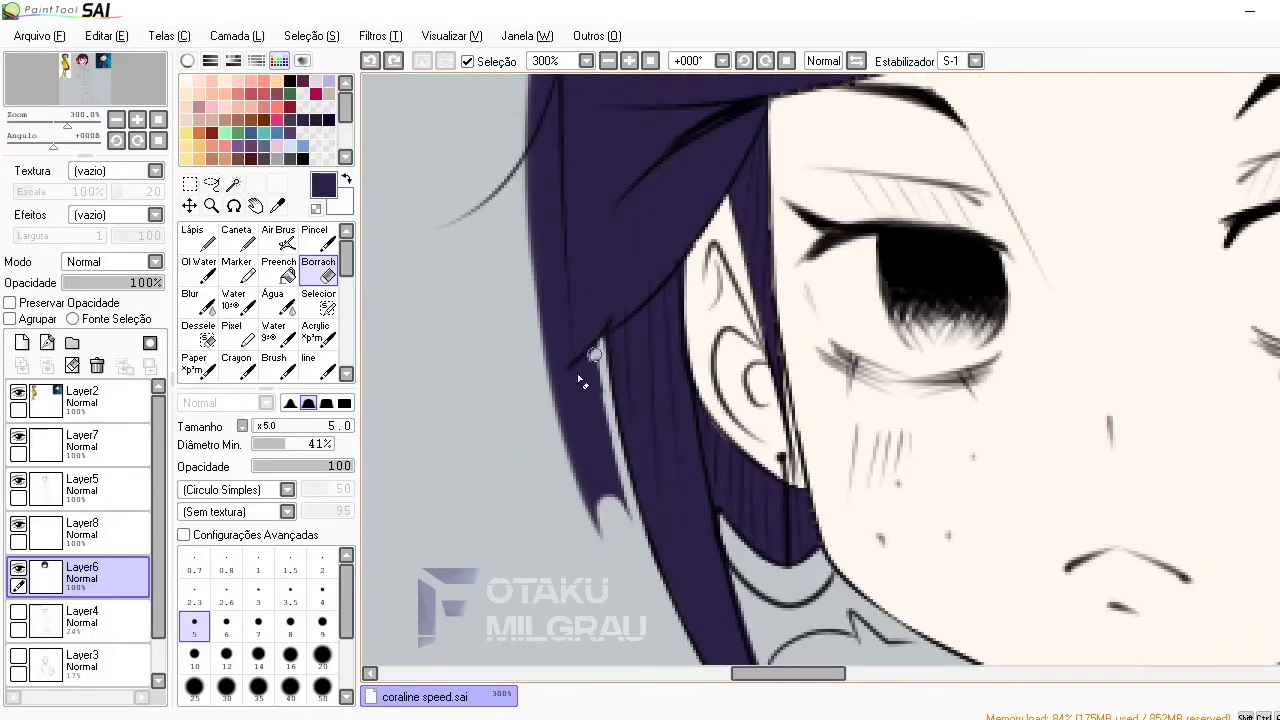
pyautogui.moveTo(577, 373); pyautogui.dragTo(628, 538)
pyautogui.press(']')
pyautogui.moveTo(605, 395); pyautogui.dragTo(565, 540)
pyautogui.scroll(3, 545, 496)
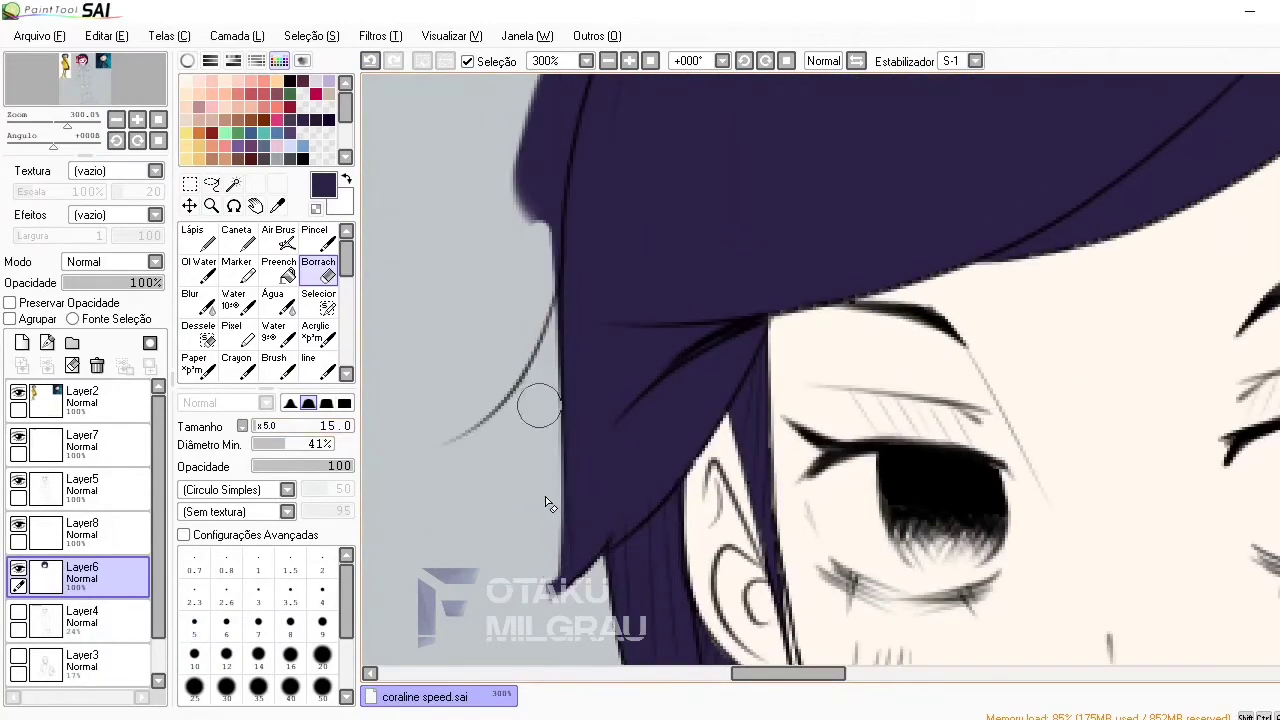
pyautogui.scroll(3, 545, 496)
pyautogui.moveTo(420, 357)
pyautogui.mouseDown()
pyautogui.moveTo(643, 280)
pyautogui.moveTo(700, 171)
pyautogui.moveTo(760, 140)
pyautogui.mouseUp()
pyautogui.scroll(-3, 760, 140)
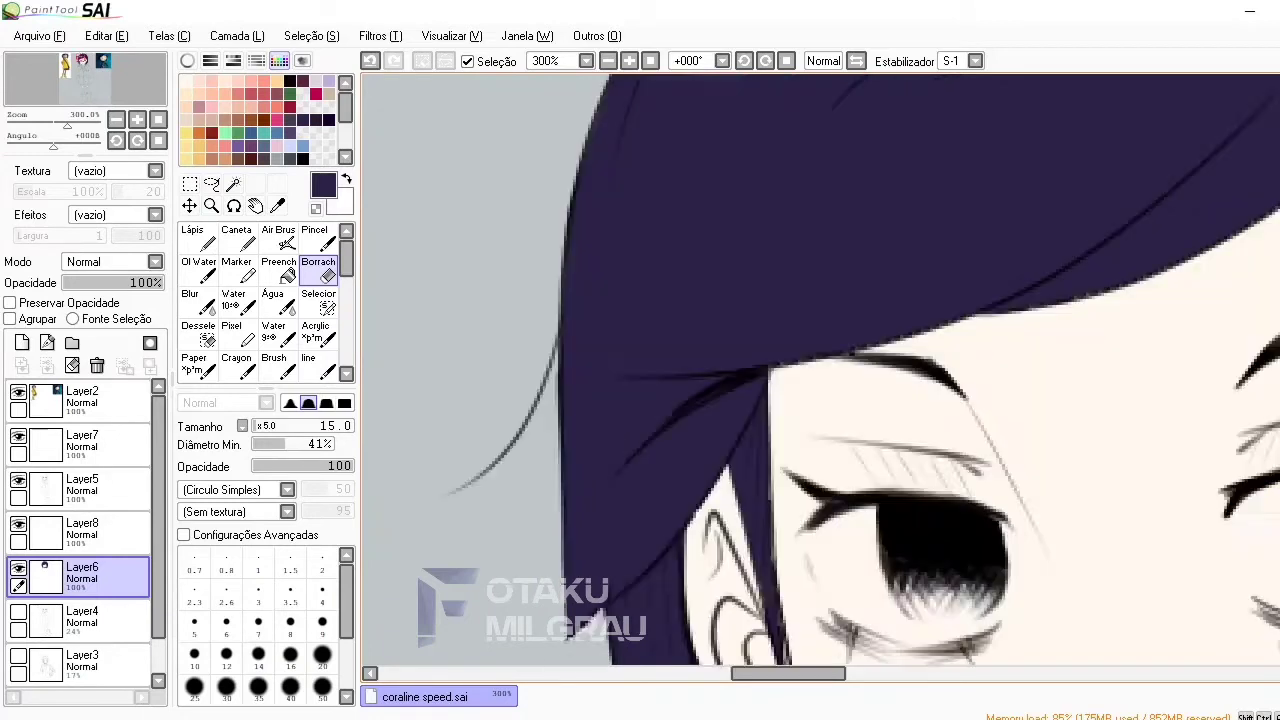
# Trim the hair colour around the small curled tuft on top of the head with a size 5 eraser
pyautogui.scroll(5, 1111, 226)
pyautogui.hscroll(3, 657, 229)
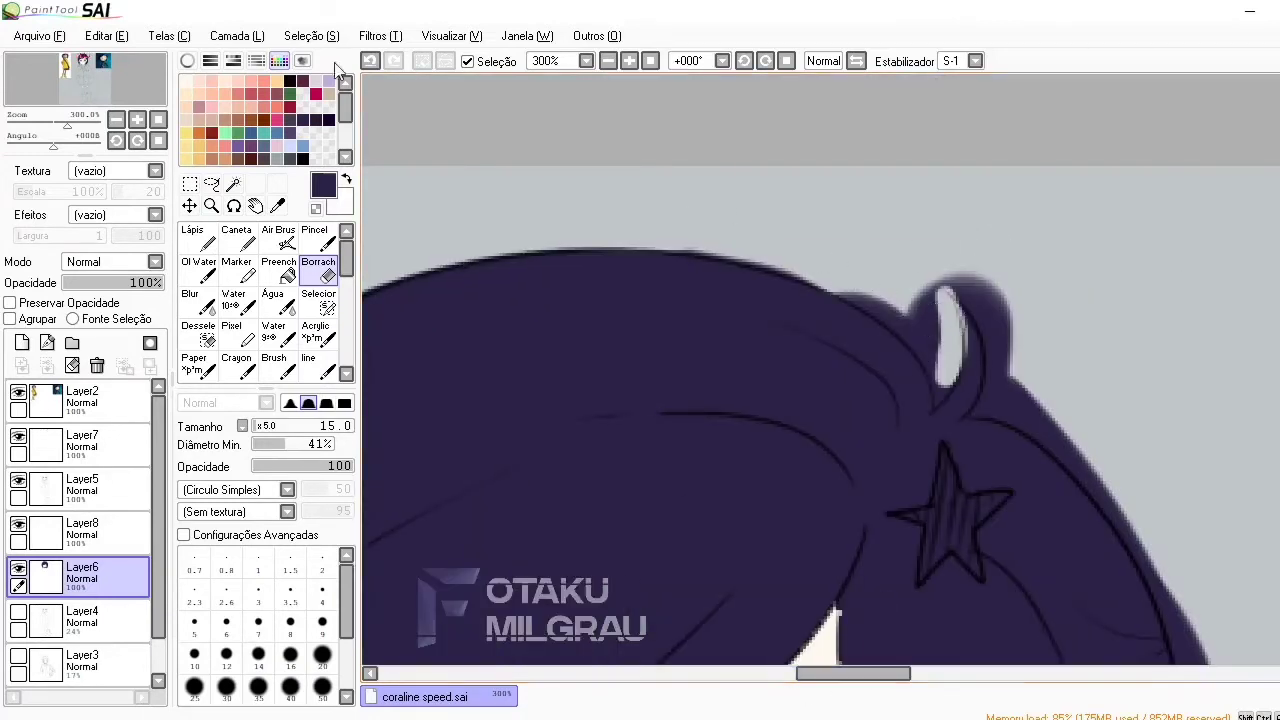
pyautogui.hotkey('ctrl', 'z')
pyautogui.press('[')
pyautogui.moveTo(858, 297); pyautogui.dragTo(918, 344)
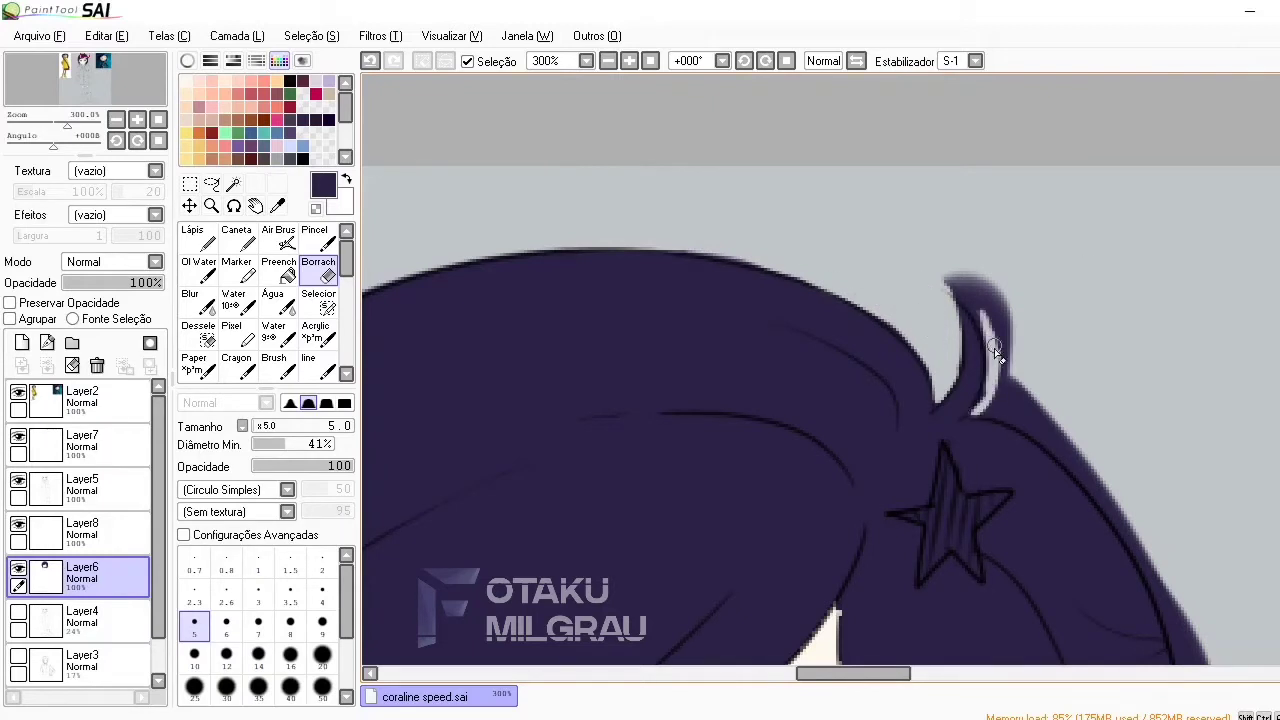
# Erase the hair colour outside the right hair outline from the tuft down past the ear, using a size 15 eraser
pyautogui.scroll(-2, 1010, 245)
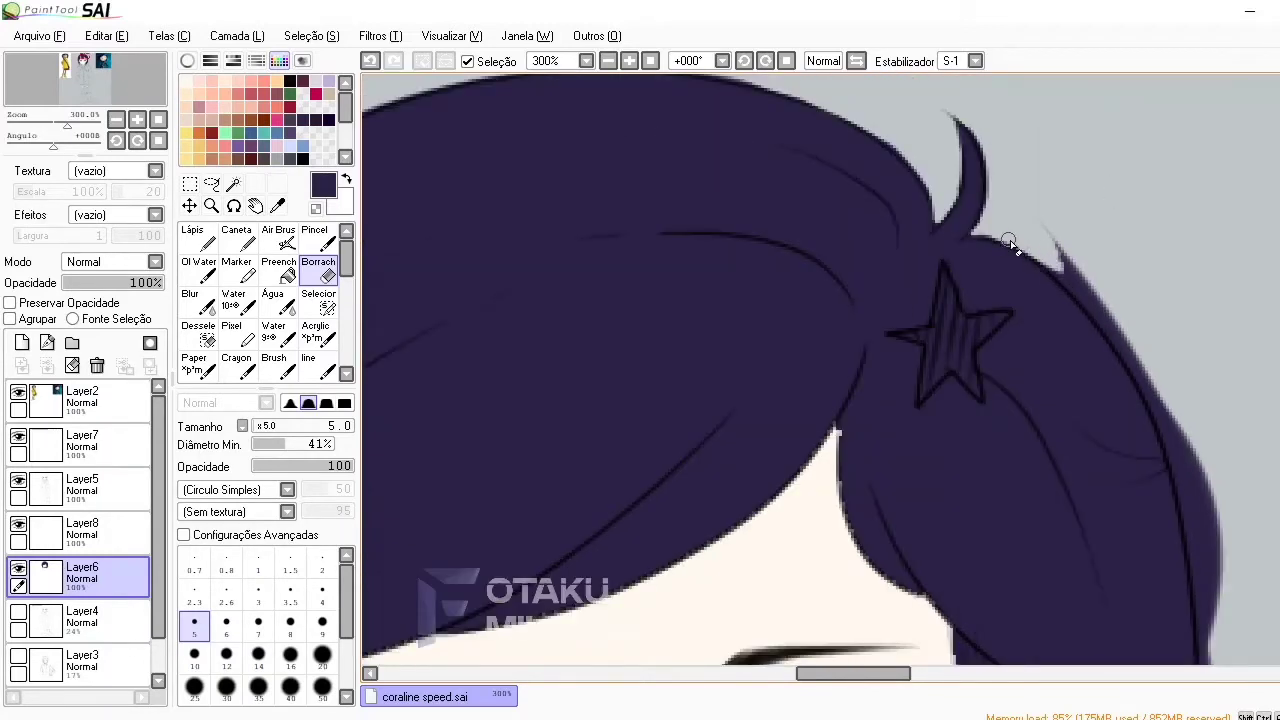
pyautogui.scroll(-2, 1129, 355)
pyautogui.press(']')
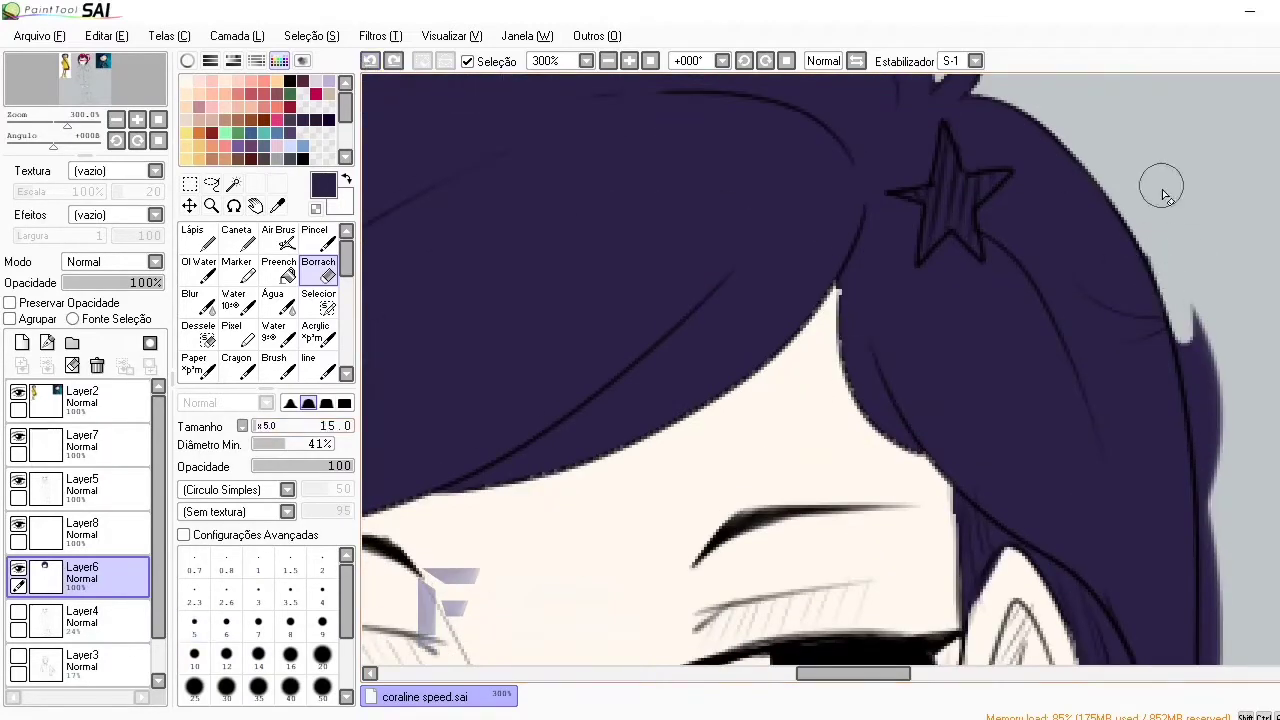
pyautogui.scroll(-6, 1195, 400)
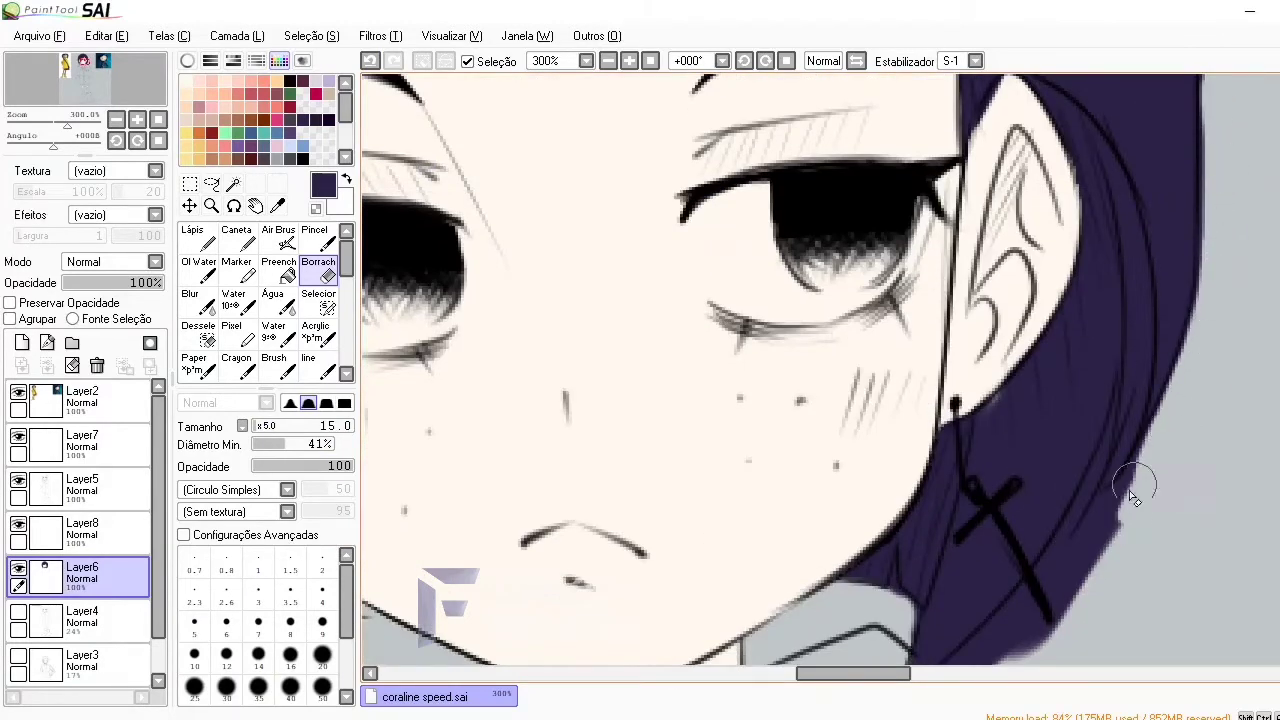
# Trim the excess hair colour around the tip of the right side lock, beside and below the cross earring
pyautogui.moveTo(1133, 497); pyautogui.dragTo(1030, 640)
pyautogui.scroll(-2, 1108, 462)
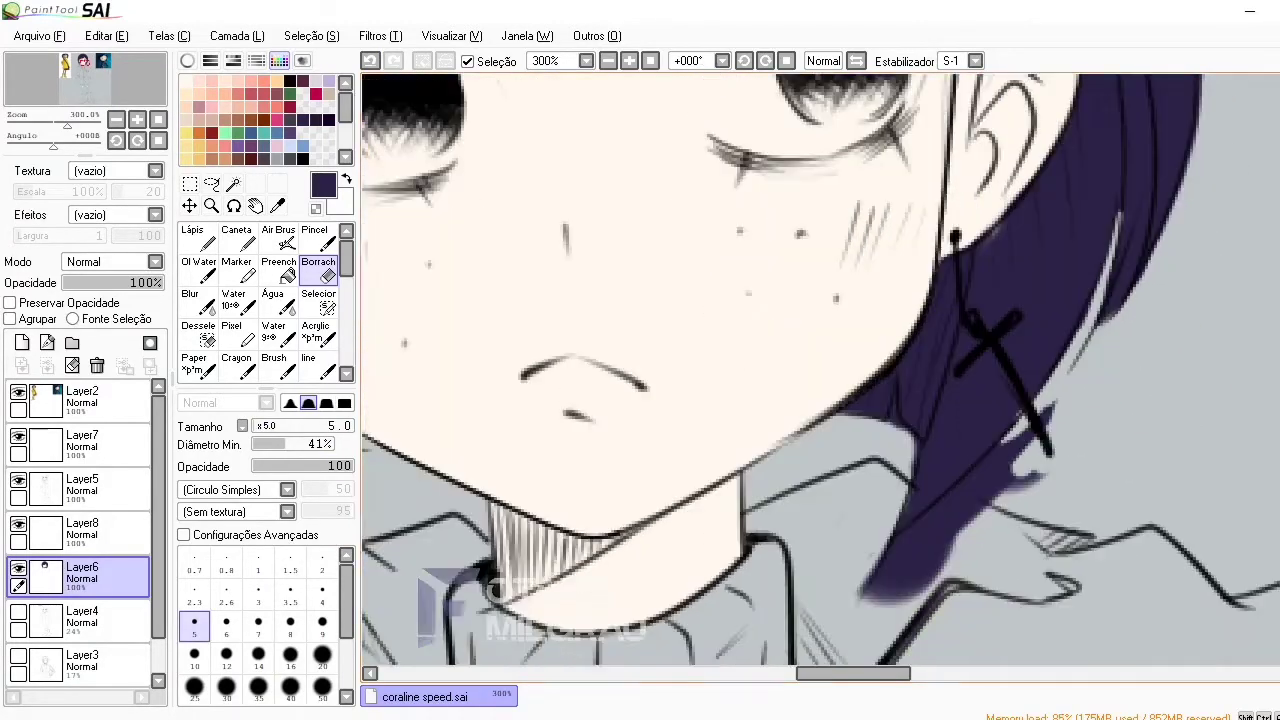
pyautogui.moveTo(903, 534)
pyautogui.mouseDown()
pyautogui.moveTo(1044, 410)
pyautogui.moveTo(1073, 351)
pyautogui.mouseUp()
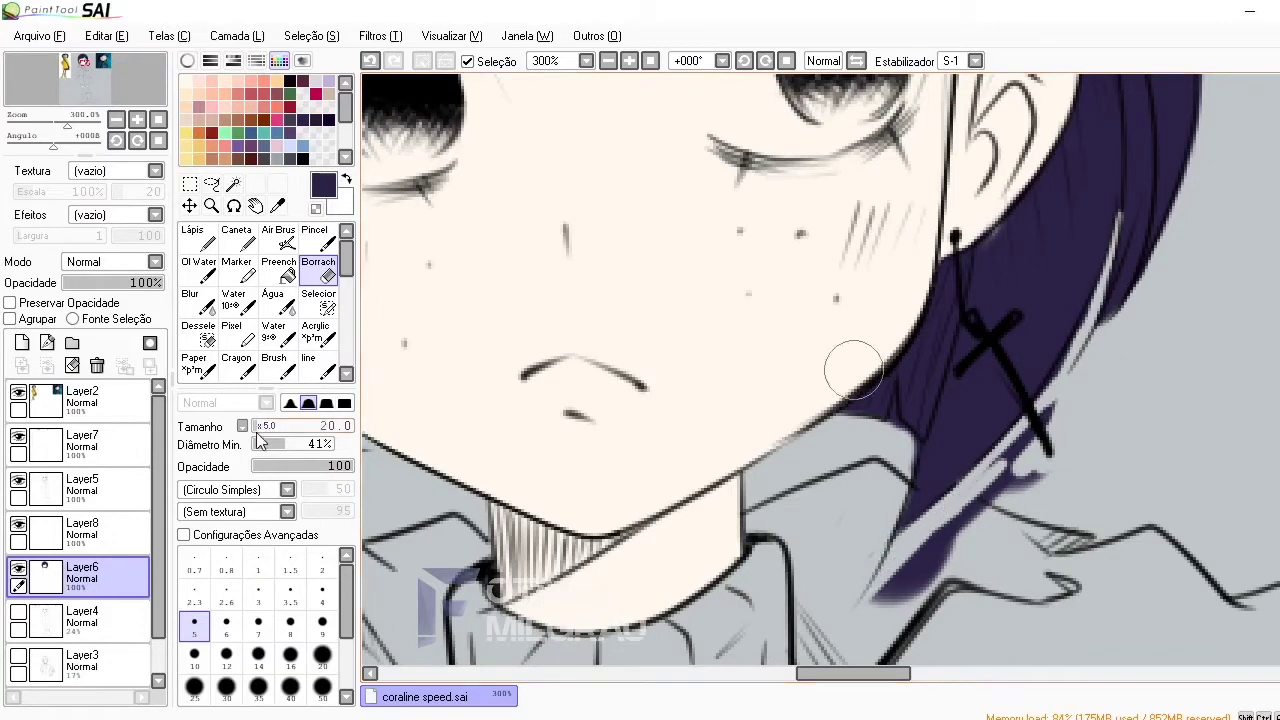
pyautogui.click(194, 655)
pyautogui.moveTo(895, 585); pyautogui.dragTo(975, 515)
# Trim the hair colour under the right jawline with a size 5 eraser and undo the stray erased stroke below the ear
pyautogui.scroll(2, 915, 465)
pyautogui.press('[')
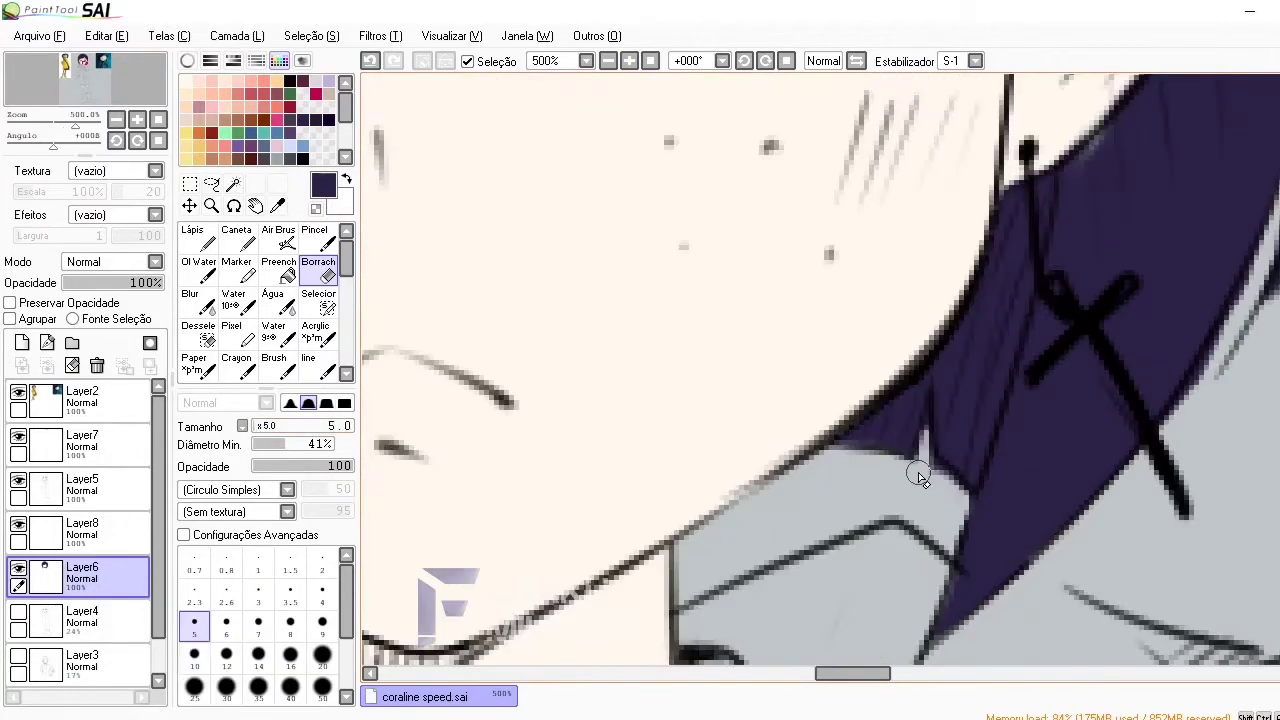
pyautogui.moveTo(1123, 121); pyautogui.dragTo(1062, 195)
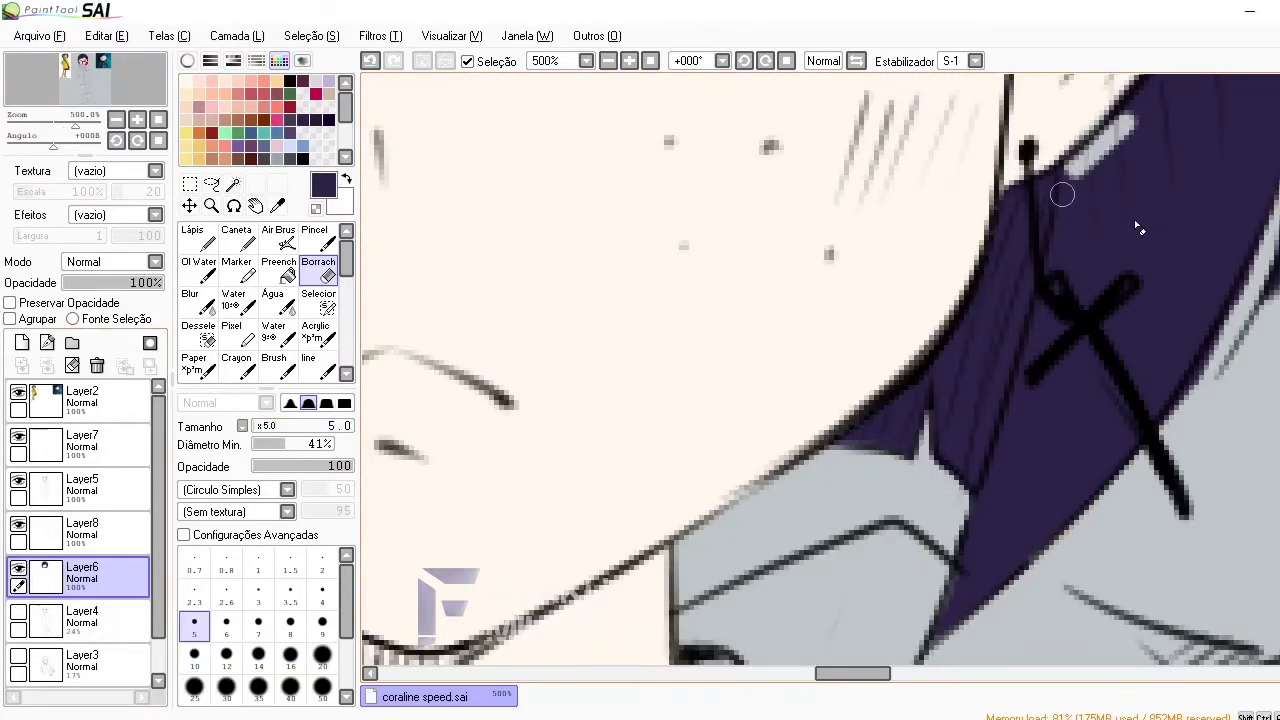
pyautogui.press('b')
pyautogui.hotkey('ctrl', 'z')
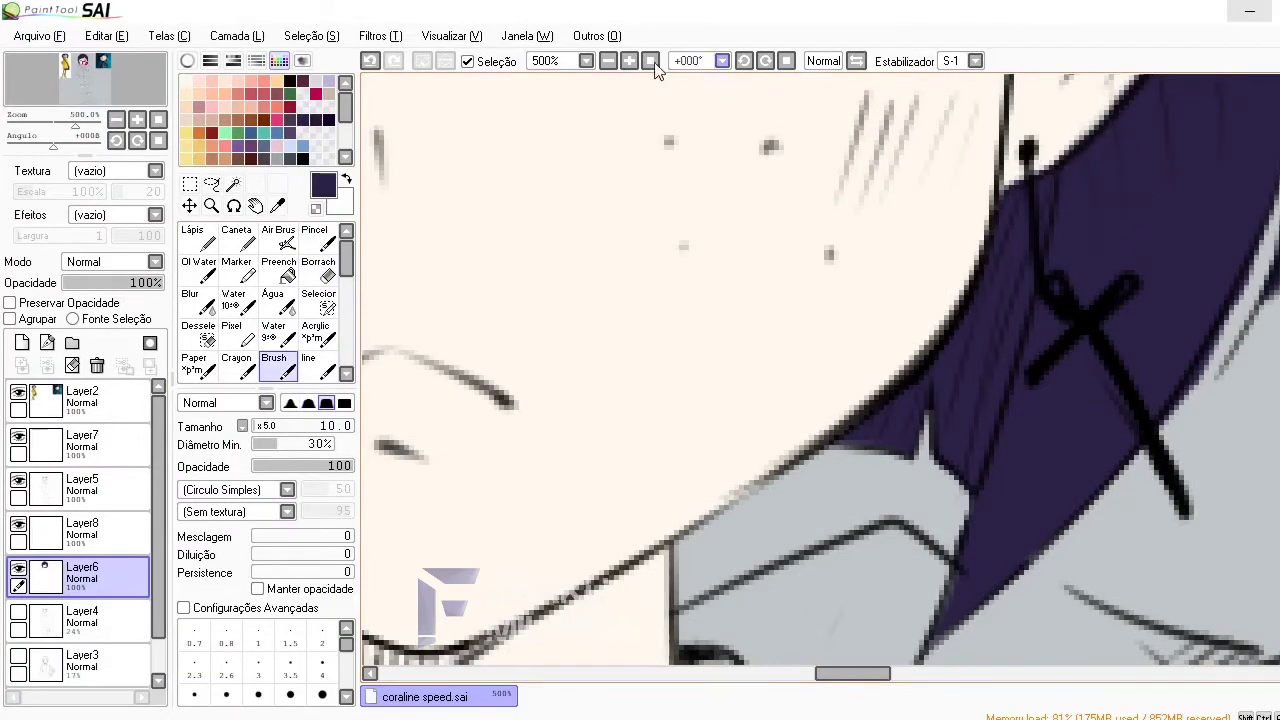
# Erase the skin colour showing along the fringe edge on Layer8 with a size 5 eraser
pyautogui.click(650, 61)
pyautogui.scroll(2, 820, 370)
pyautogui.press('e')
pyautogui.click(82, 530)
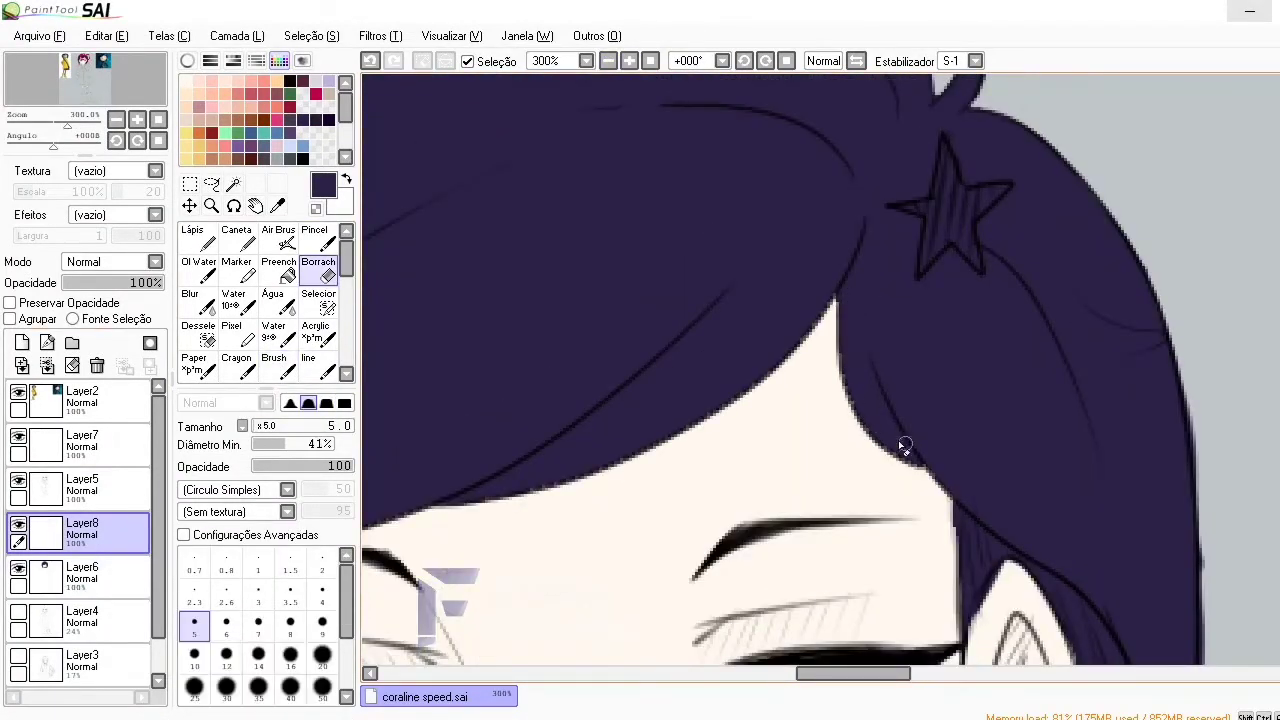
# Create a layer above Layer8 and paint the whites of both eyes pale lavender-grey with a size 10 brush
pyautogui.click(608, 61)
pyautogui.click(22, 342)
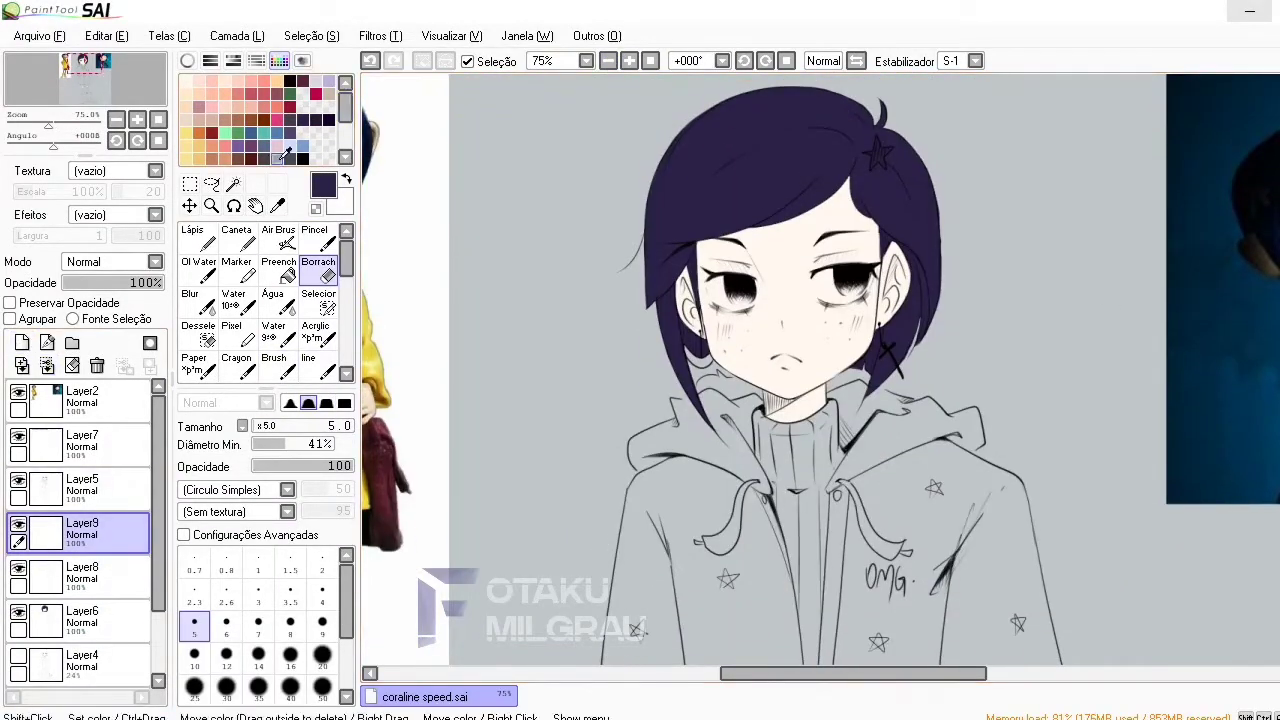
pyautogui.press('b')
pyautogui.scroll(2, 583, 190)
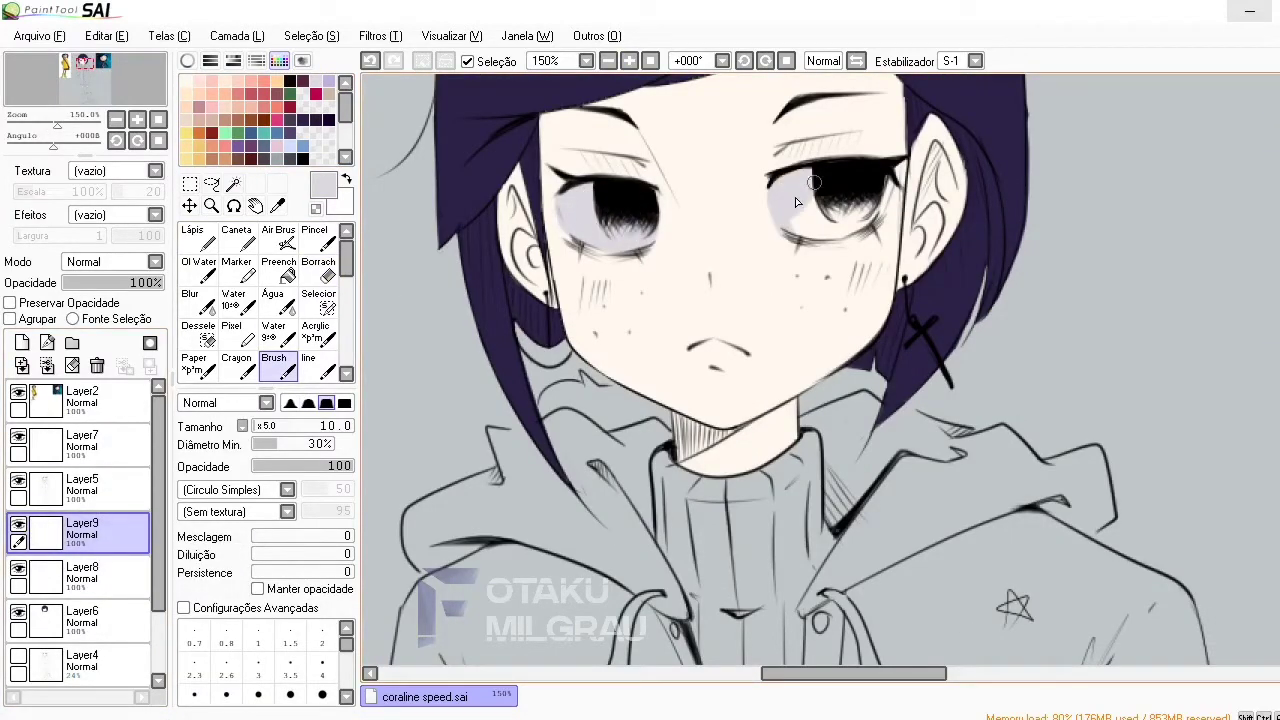
# Erase the eye-white colour spilling past both eye outlines on Layer9 with a size 5 eraser, temporarily hiding Layer8
pyautogui.press('e')
pyautogui.scroll(1, 660, 180)
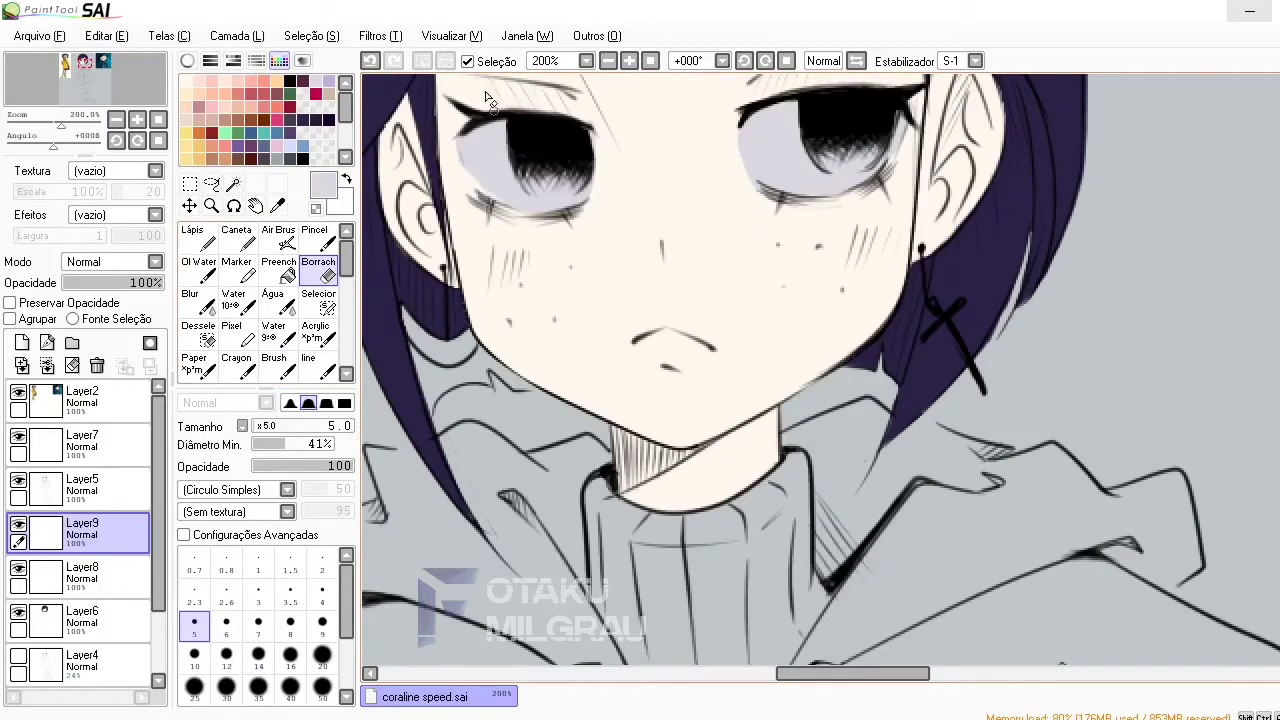
pyautogui.hotkey('ctrl', 'z')
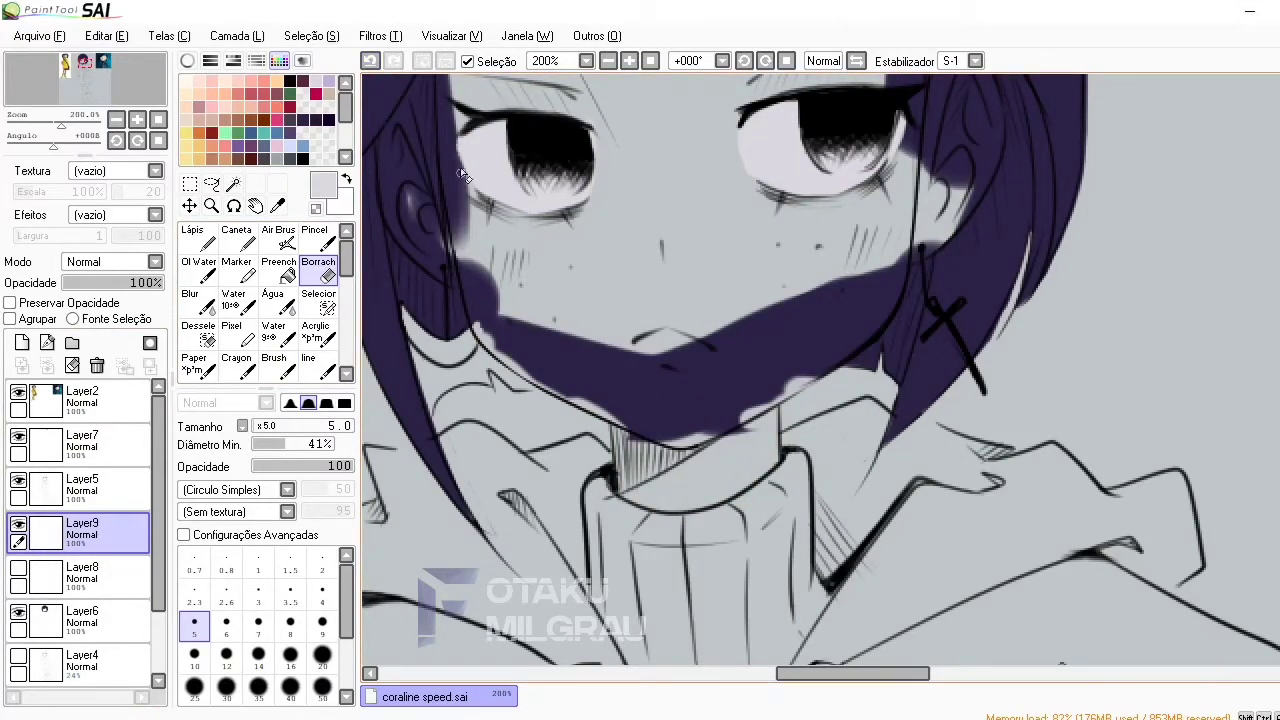
pyautogui.hotkey('ctrl', 'y')
pyautogui.scroll(-3, 483, 125)
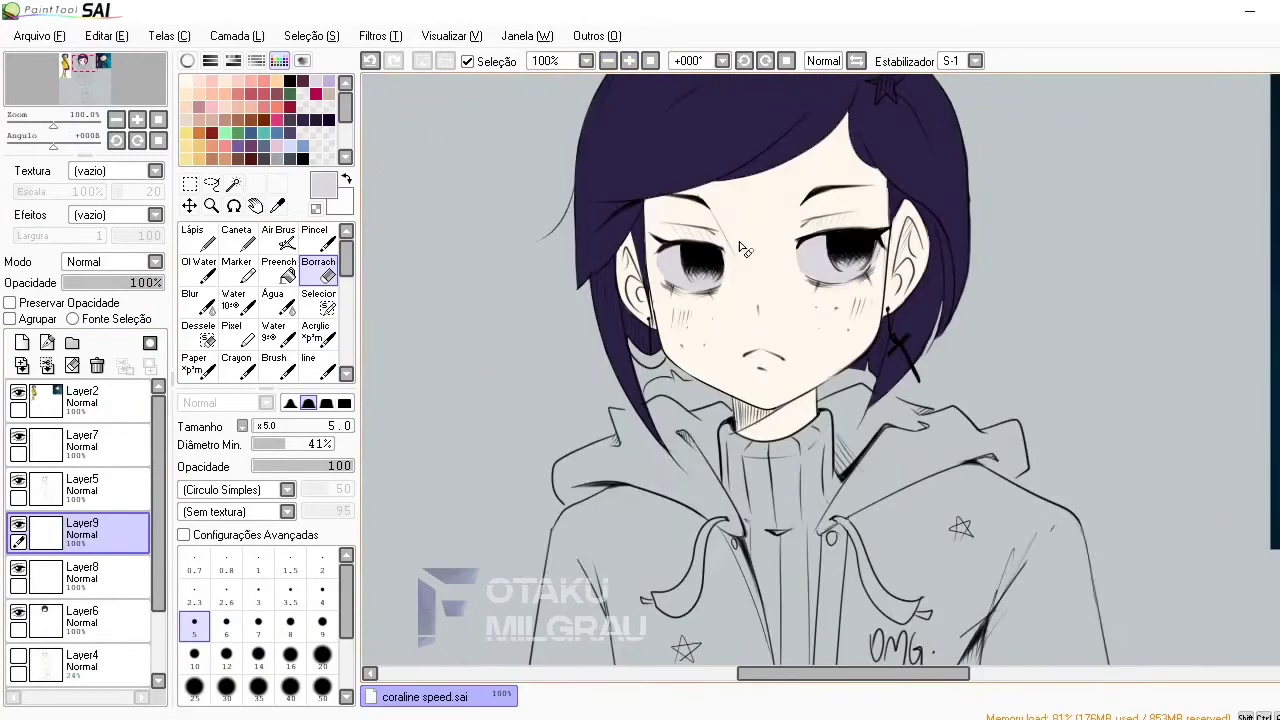
# Create a layer below Layer6 and select the turtleneck from Layer5's line art, filling the selection's gaps with a size 13 selection pen
pyautogui.scroll(-3, 260, 300)
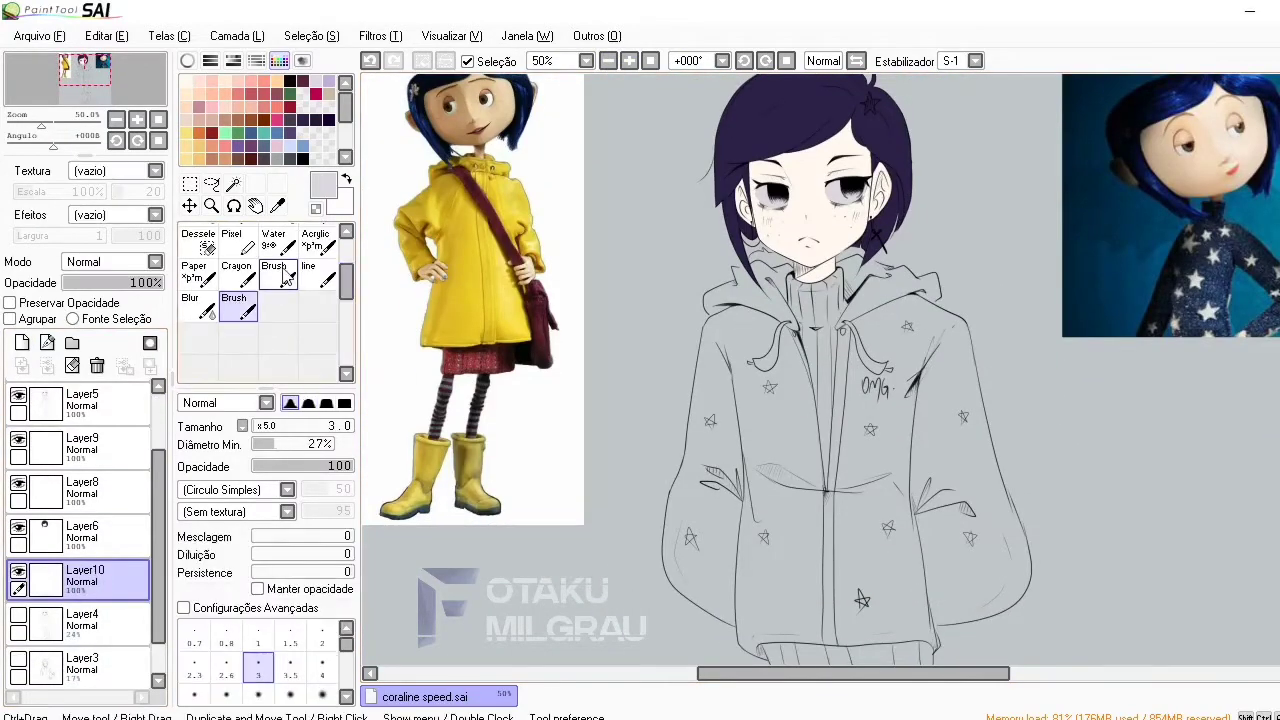
pyautogui.click(233, 183)
pyautogui.click(82, 485)
pyautogui.click(824, 357)
pyautogui.press('s')
pyautogui.scroll(3, 748, 258)
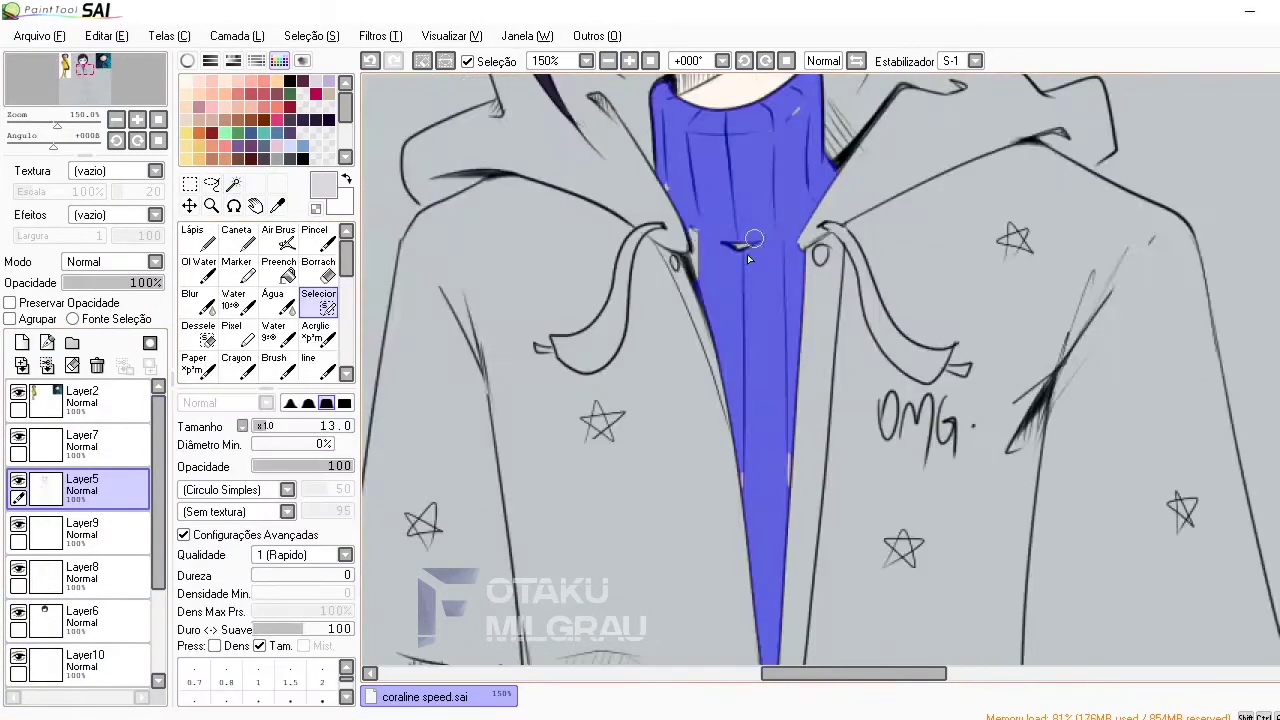
pyautogui.scroll(-3, 737, 503)
pyautogui.scroll(8, 737, 450)
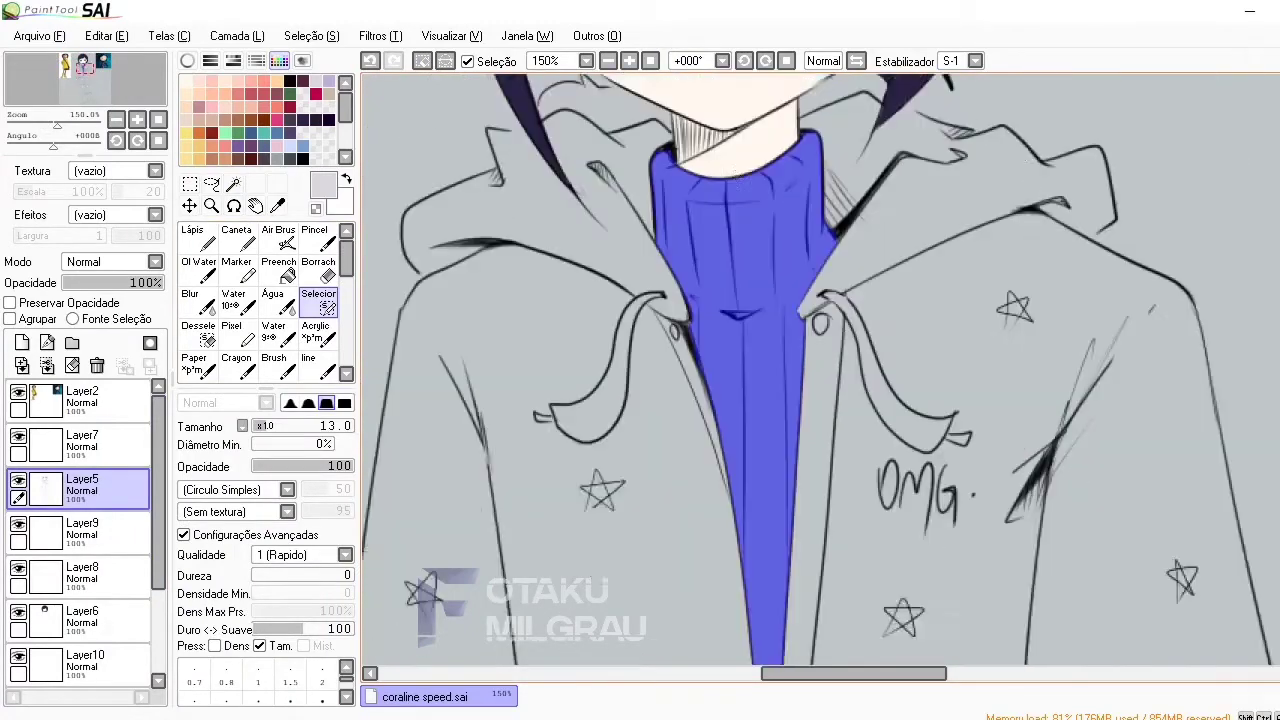
# Paint the selected turtleneck medium blue on Layer10 with a size 190 brush
pyautogui.click(608, 61)
pyautogui.click(608, 61)
pyautogui.press('b')
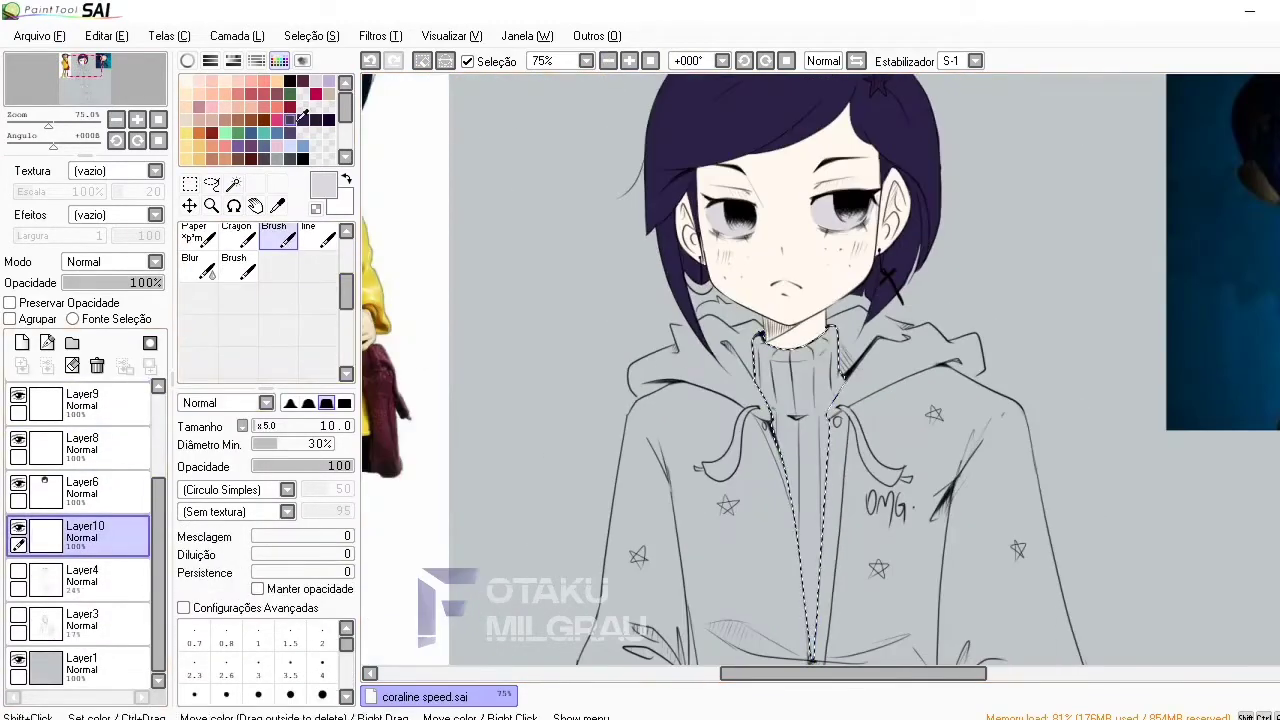
pyautogui.click(608, 61)
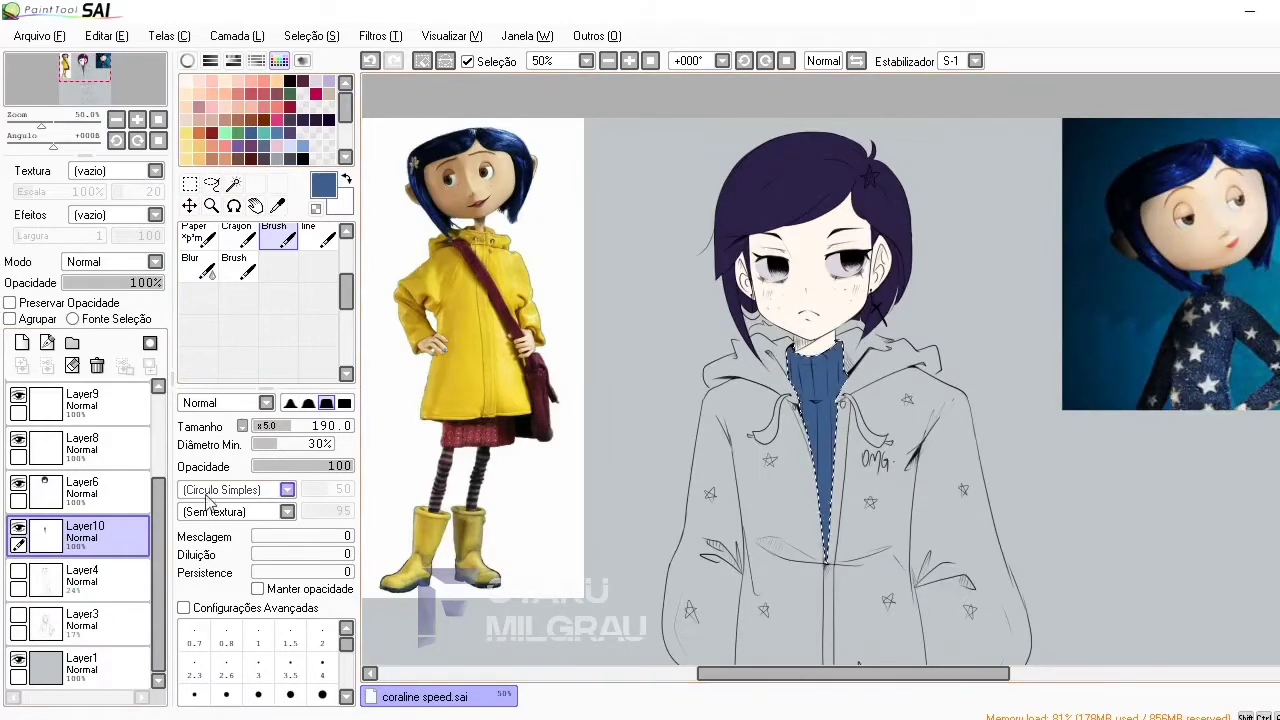
# Clear the selection, create a layer below Layer10, and block in the whole coat with yellow sampled from the reference raincoat, using a size 190 brush
pyautogui.click(22, 342)
pyautogui.keyDown('alt'); pyautogui.click(460, 335); pyautogui.keyUp('alt')
pyautogui.press('b')
pyautogui.moveTo(740, 440); pyautogui.dragTo(866, 438)
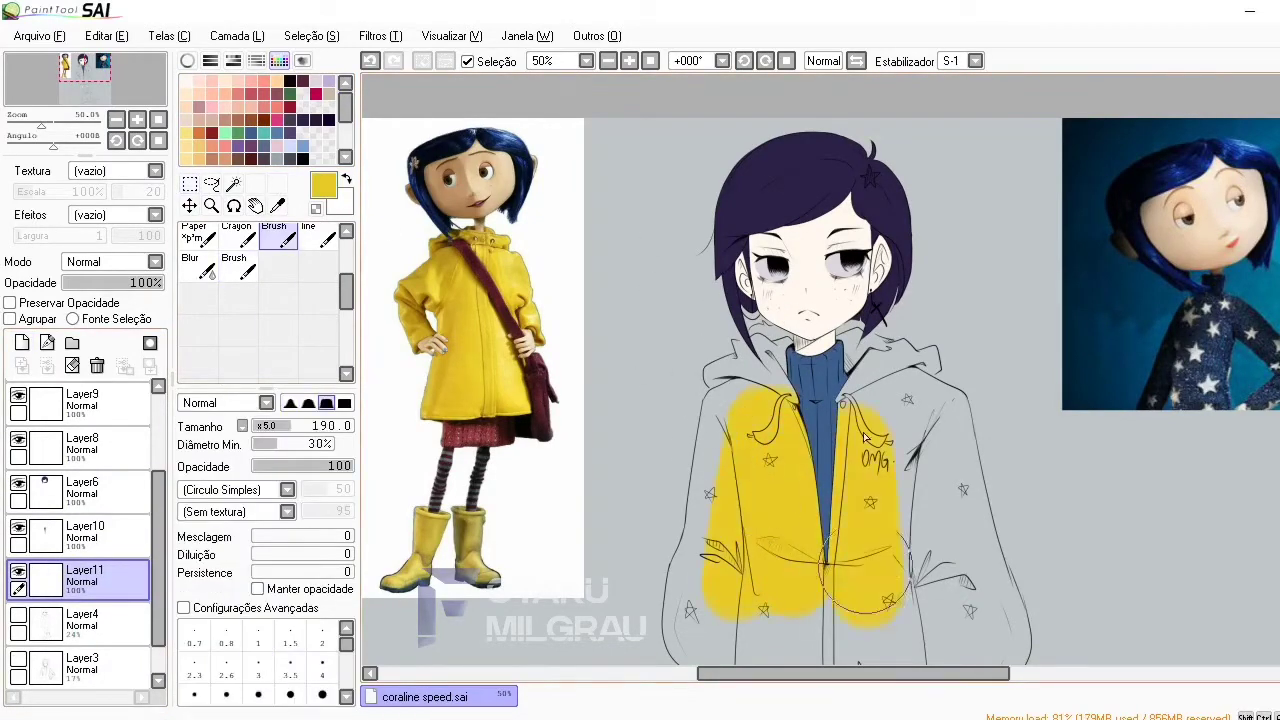
pyautogui.scroll(-3, 870, 450)
pyautogui.click(818, 474)
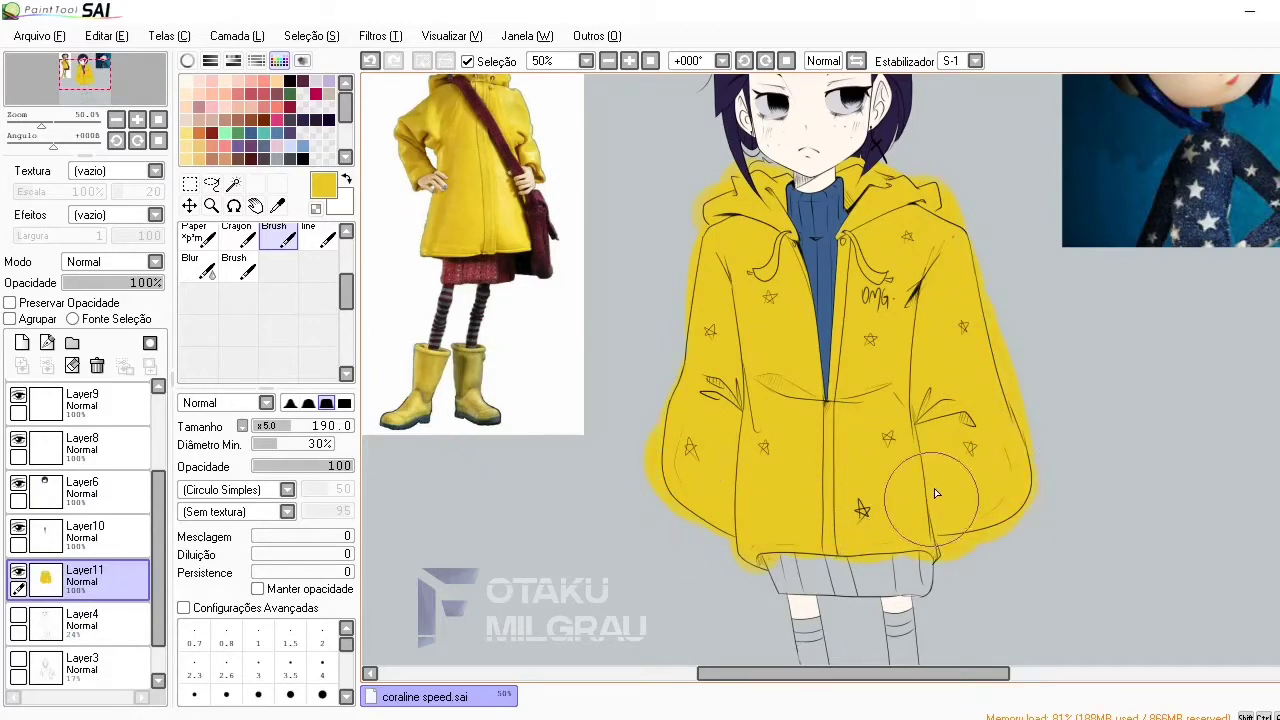
# Erase the yellow spilling past the hood around the neck and left side on Layer11, using size 5 and 20 erasers
pyautogui.scroll(3, 934, 488)
pyautogui.press('e')
pyautogui.scroll(4, 593, 393)
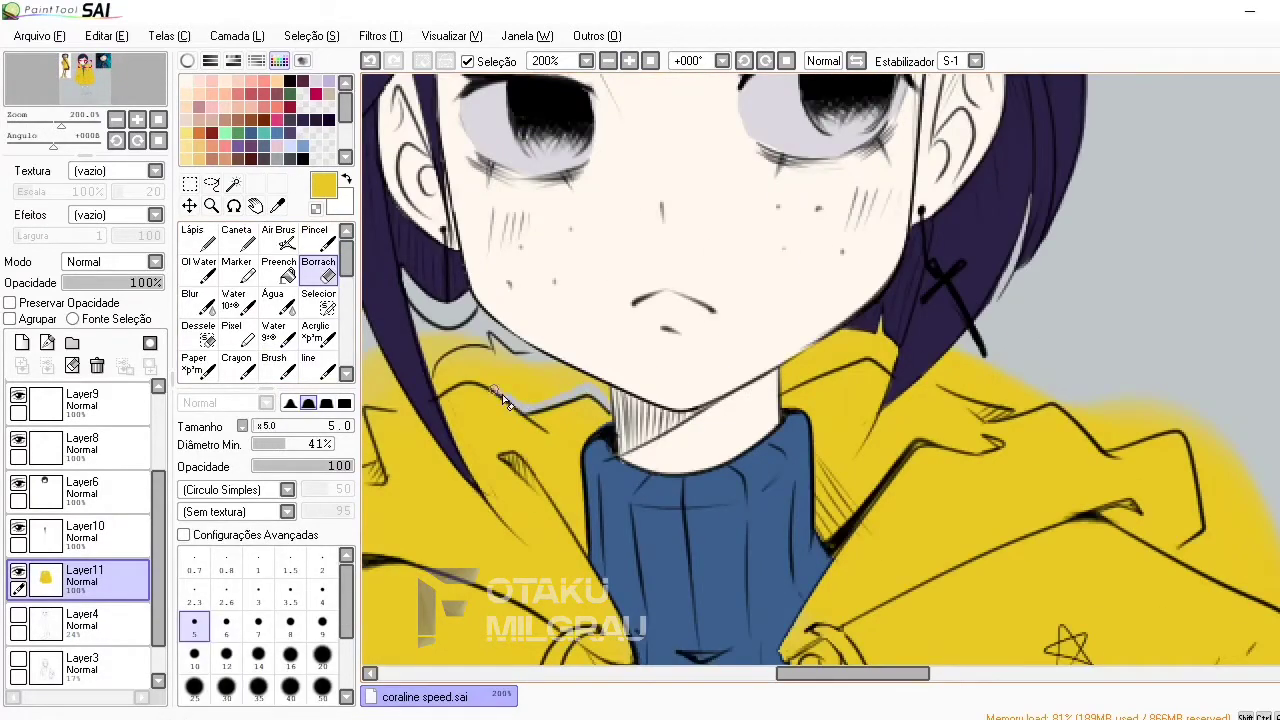
pyautogui.click(295, 428)
pyautogui.hscroll(-4, 494, 361)
pyautogui.press('[')
pyautogui.press('[')
pyautogui.press('[')
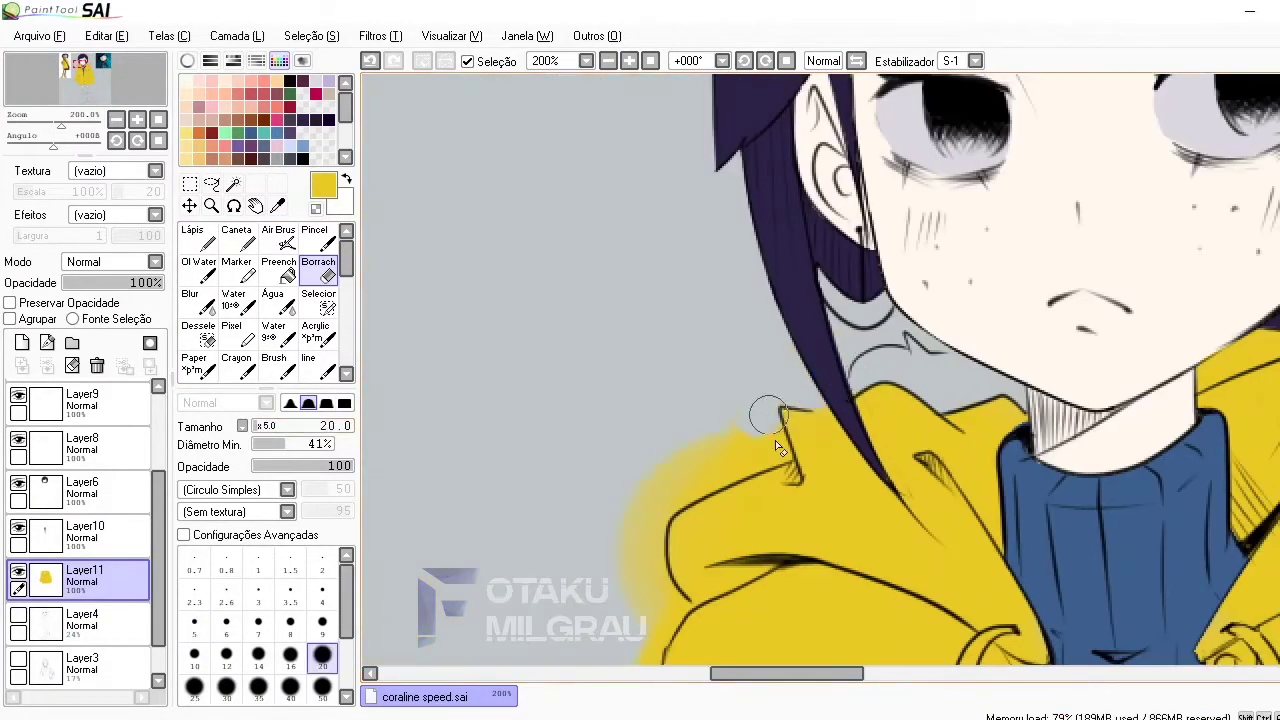
# Erase the yellow spilling outside the hood's left edge and the left sleeve on Layer11 with a size 20 eraser
pyautogui.scroll(-3, 790, 478)
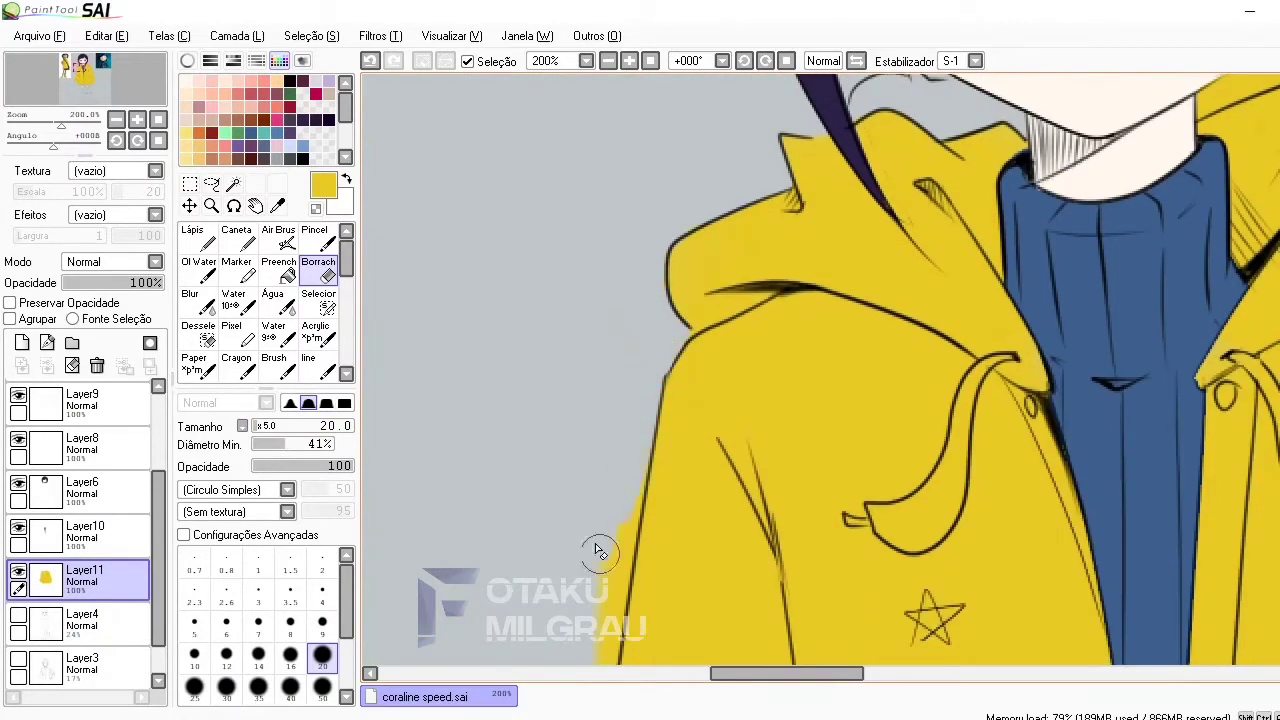
pyautogui.scroll(-3, 597, 552)
pyautogui.scroll(-4, 572, 280)
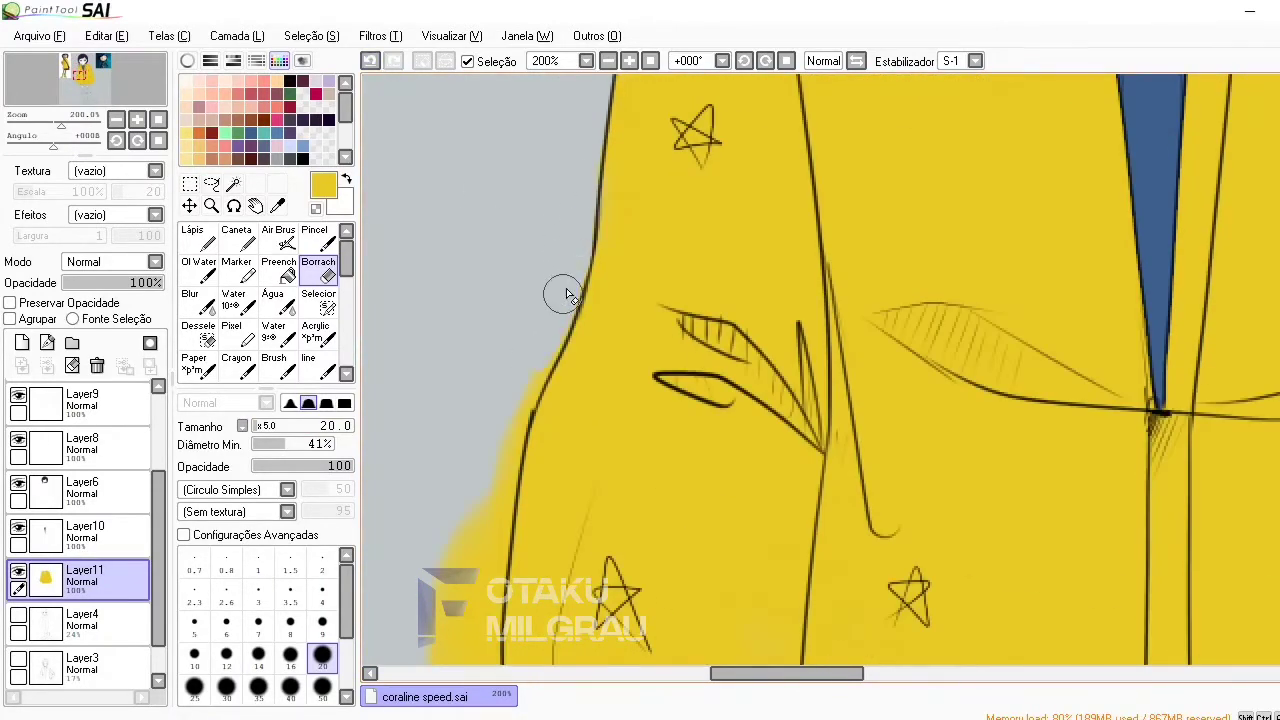
pyautogui.scroll(-3, 1034, 328)
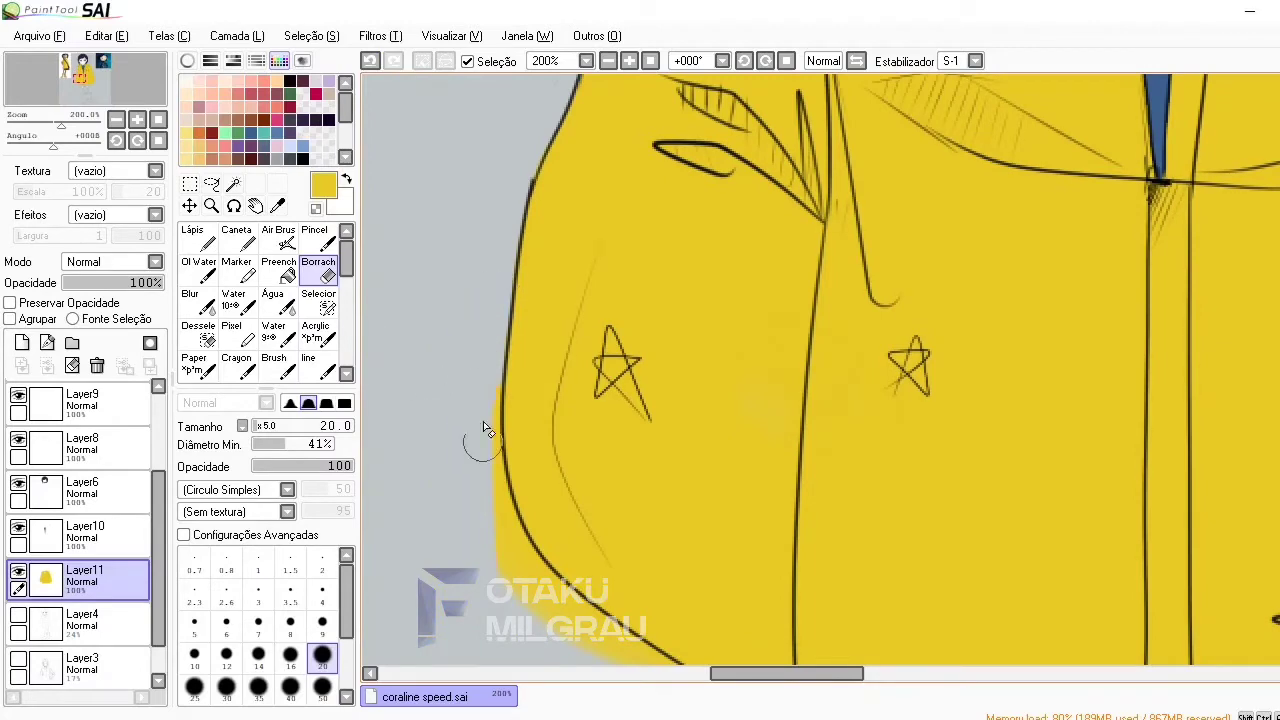
pyautogui.scroll(-3, 500, 503)
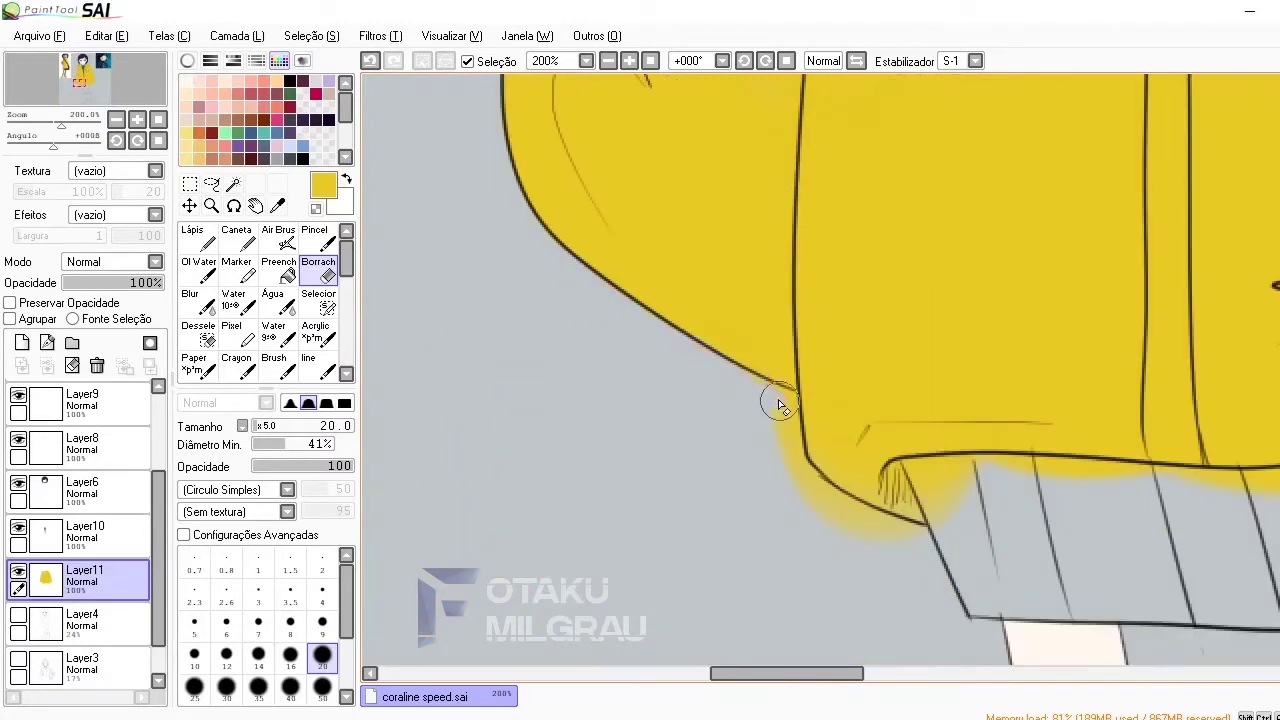
# Erase the yellow spilling below the coat's hem onto the skirt, using size 5 and 15 erasers
pyautogui.press('b')
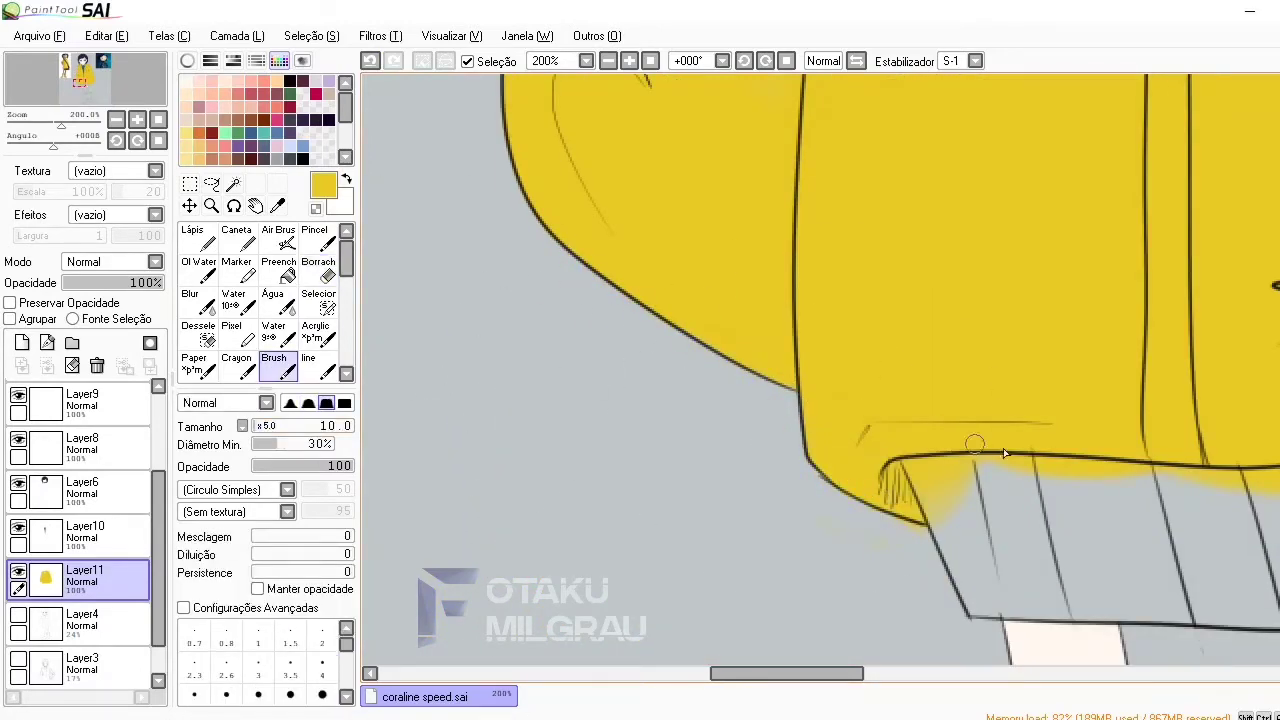
pyautogui.press('e')
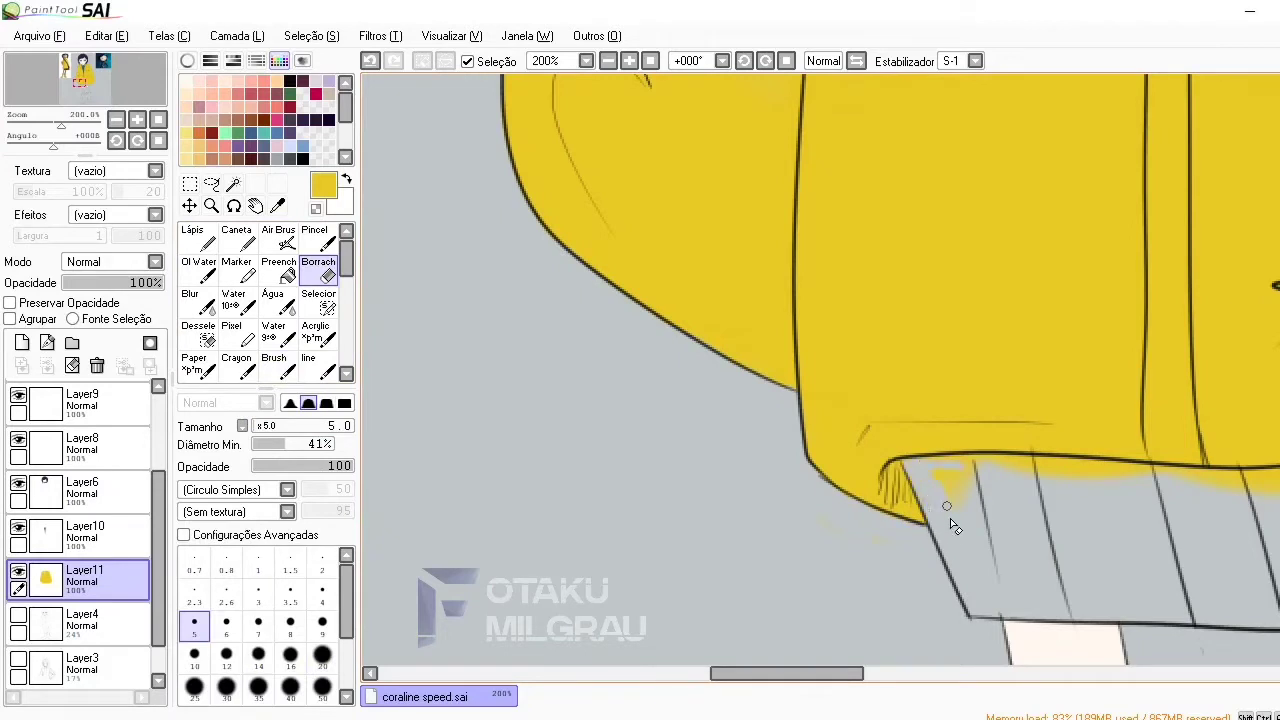
pyautogui.moveTo(975, 455); pyautogui.dragTo(707, 473)
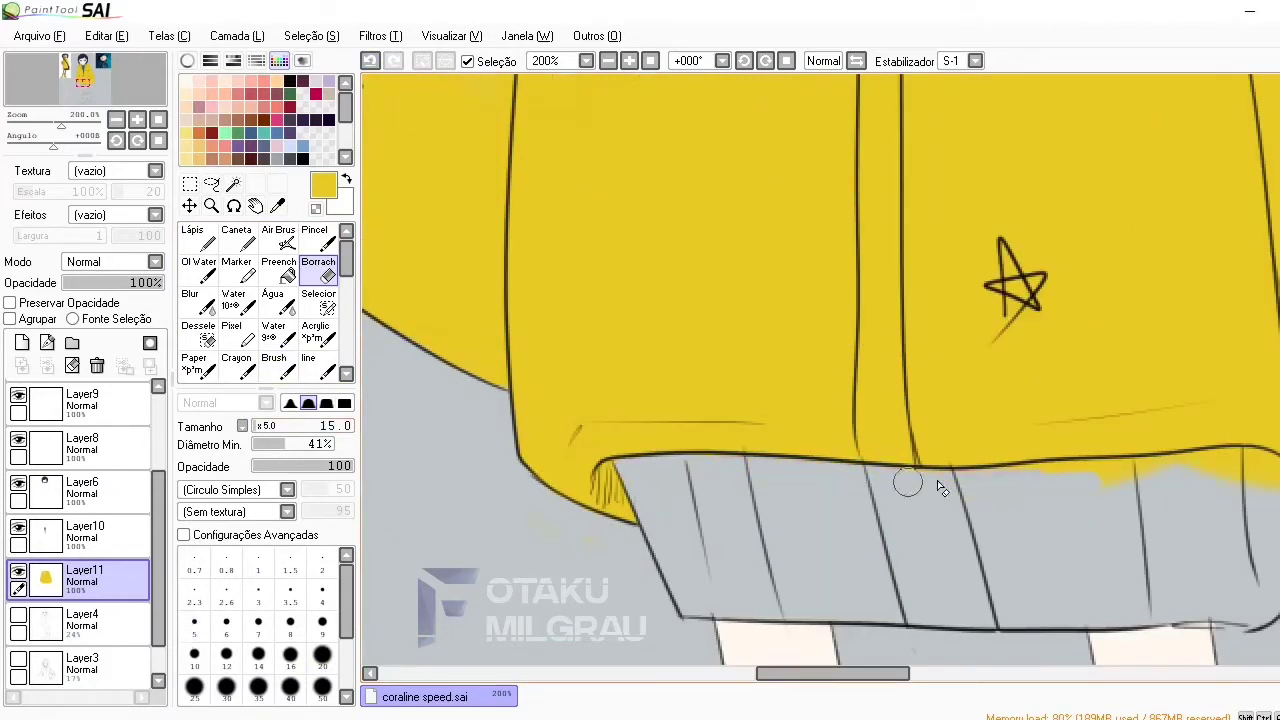
pyautogui.moveTo(1272, 470); pyautogui.dragTo(882, 472)
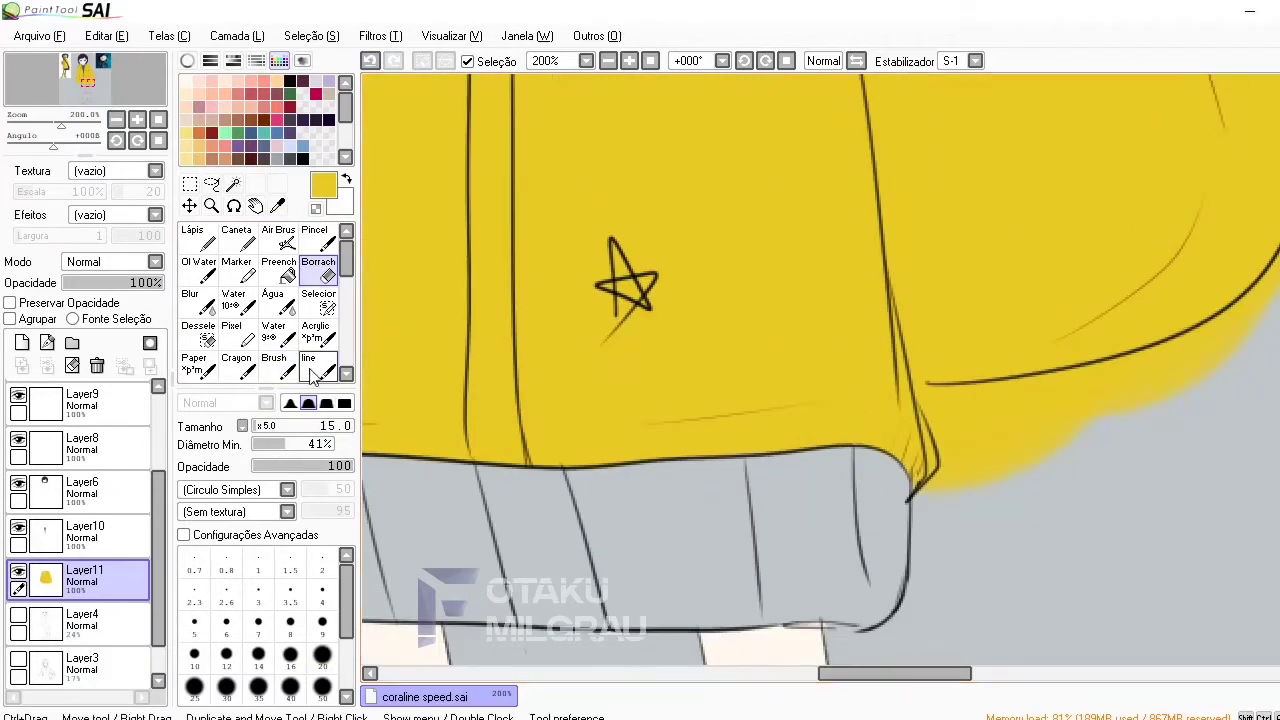
# Clean up the yellow under the right sleeve and around the hem's right corner with size 15 and 5 erasers
pyautogui.press('b')
pyautogui.press('e')
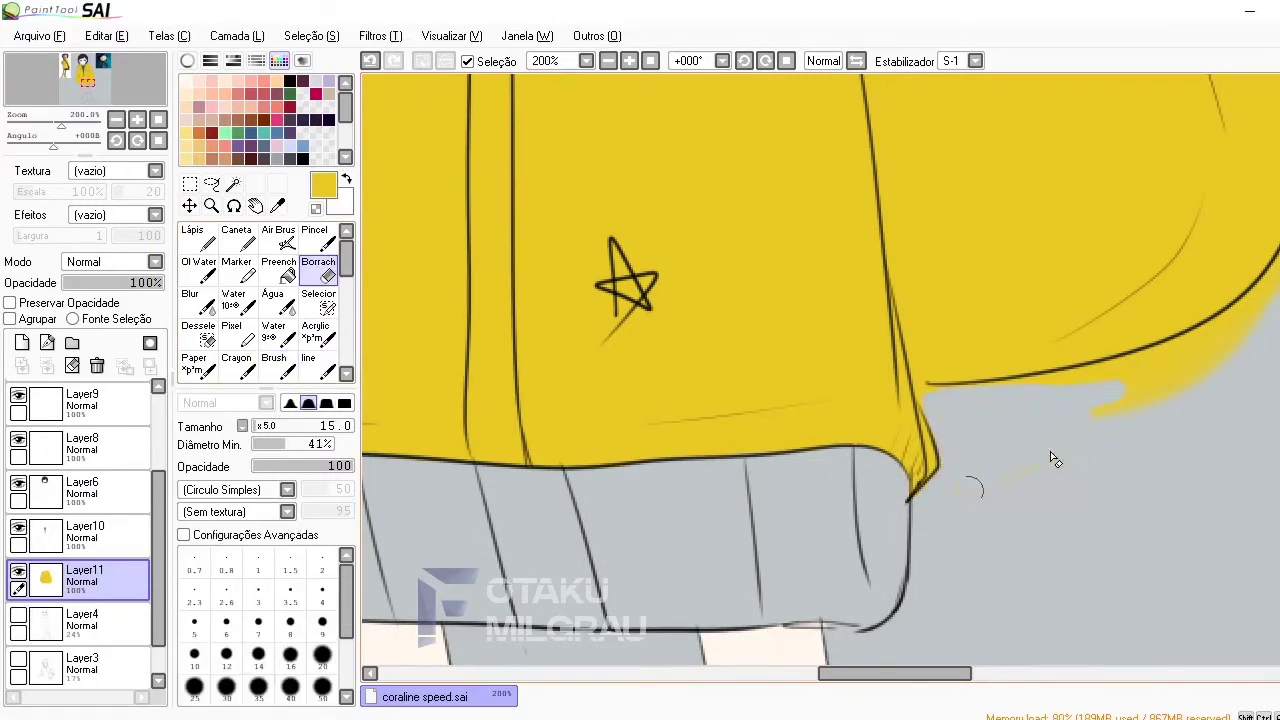
pyautogui.scroll(2, 944, 398)
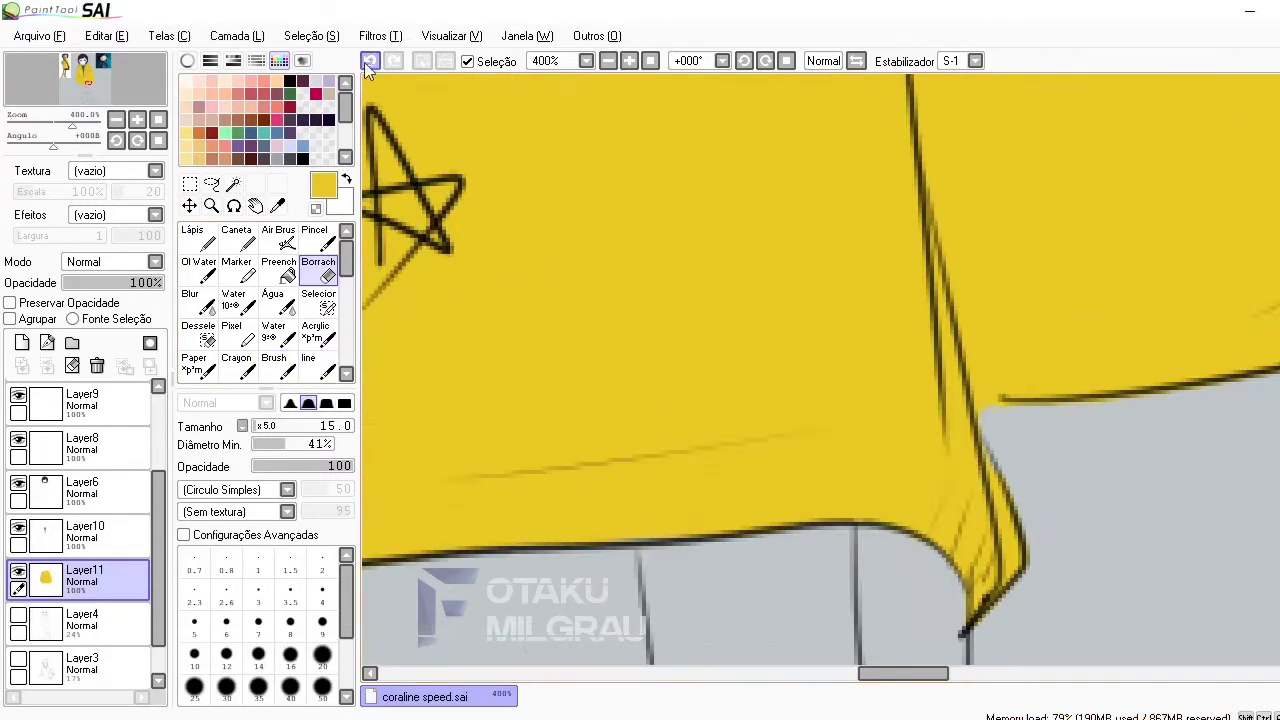
pyautogui.press('b')
pyautogui.press('e')
pyautogui.scroll(-2, 994, 410)
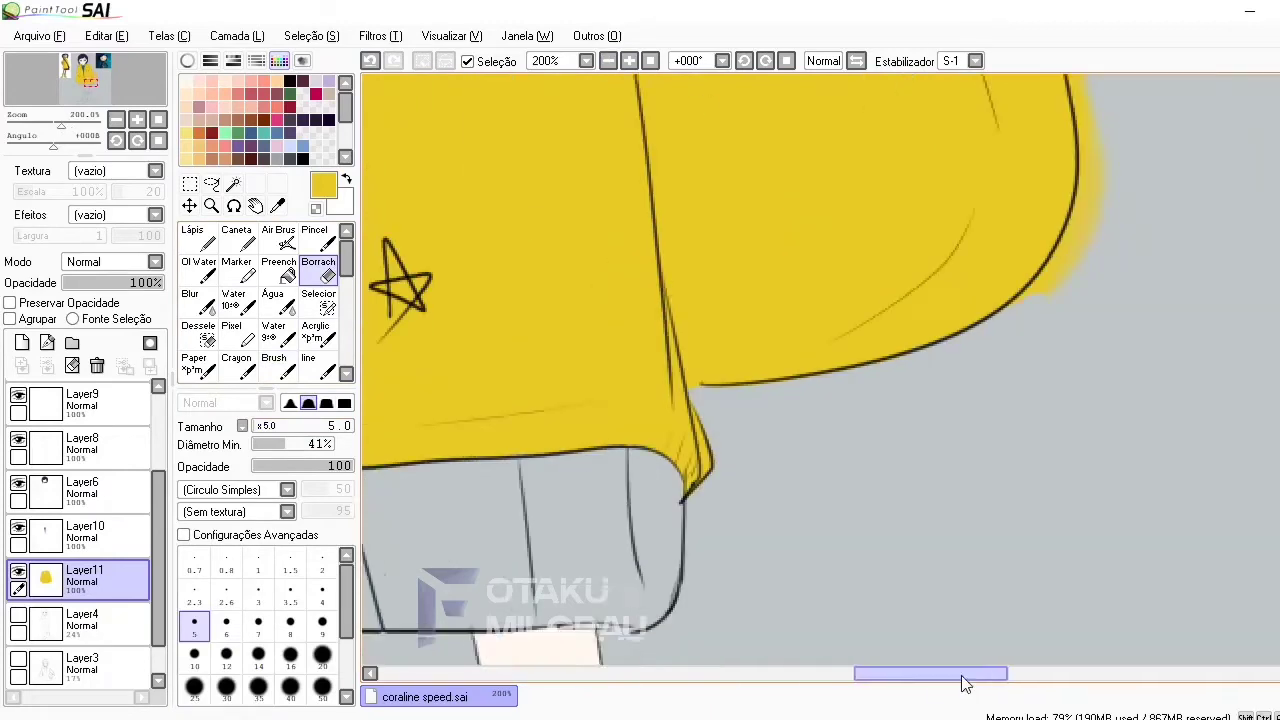
# Erase the yellow spilling past the outer edge of the right sleeve with a size 15 eraser
pyautogui.scroll(3, 851, 371)
pyautogui.press(']')
pyautogui.press(']')
pyautogui.press(']')
pyautogui.scroll(2, 1053, 372)
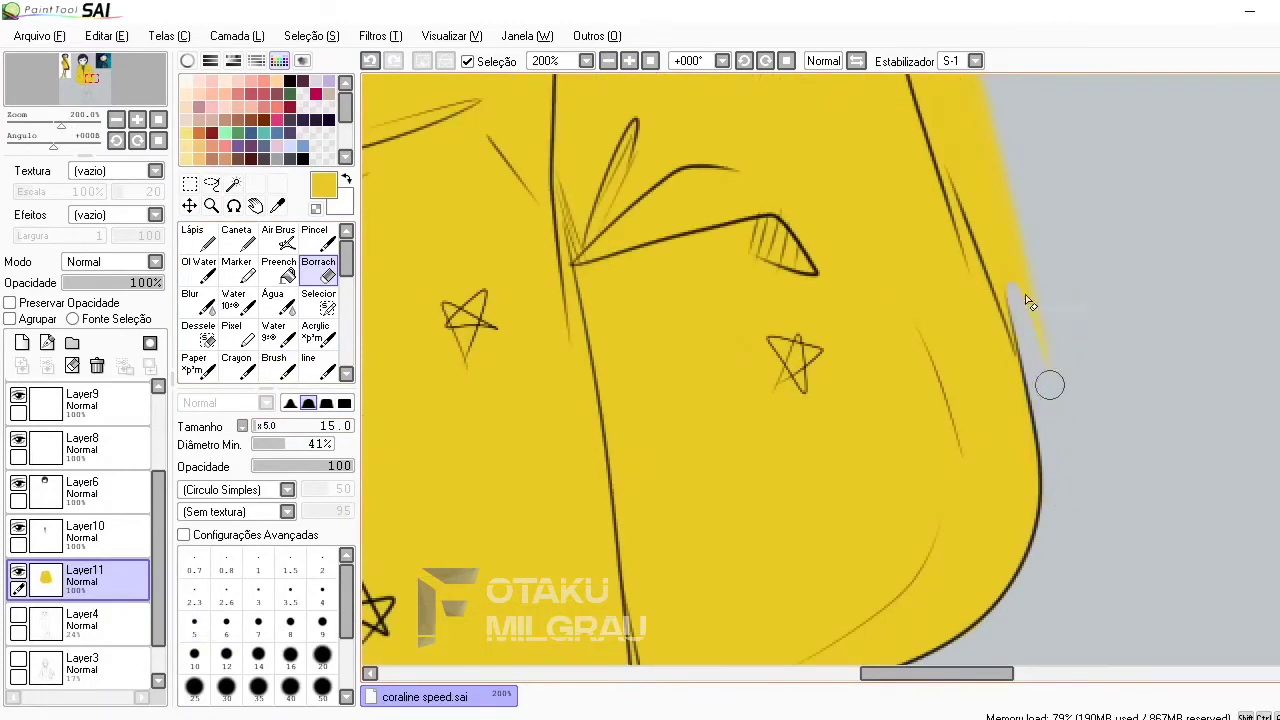
pyautogui.scroll(3, 1029, 302)
pyautogui.scroll(1, 902, 327)
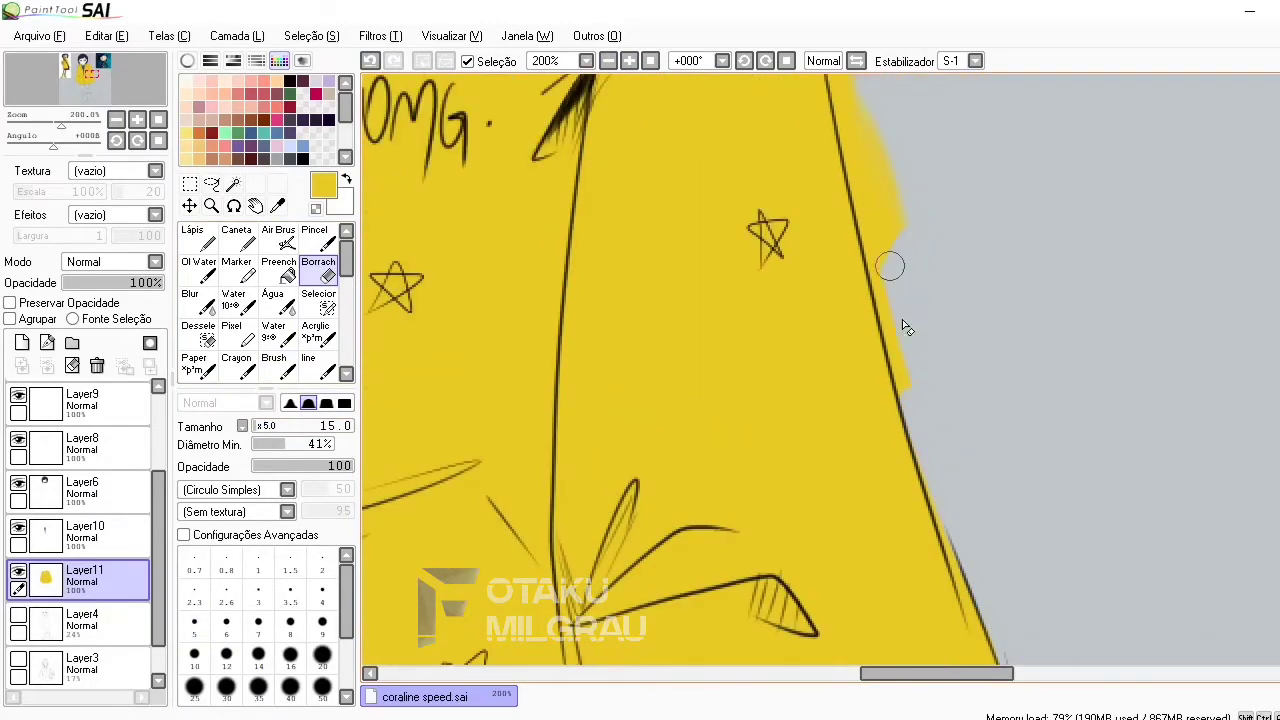
pyautogui.scroll(2, 890, 485)
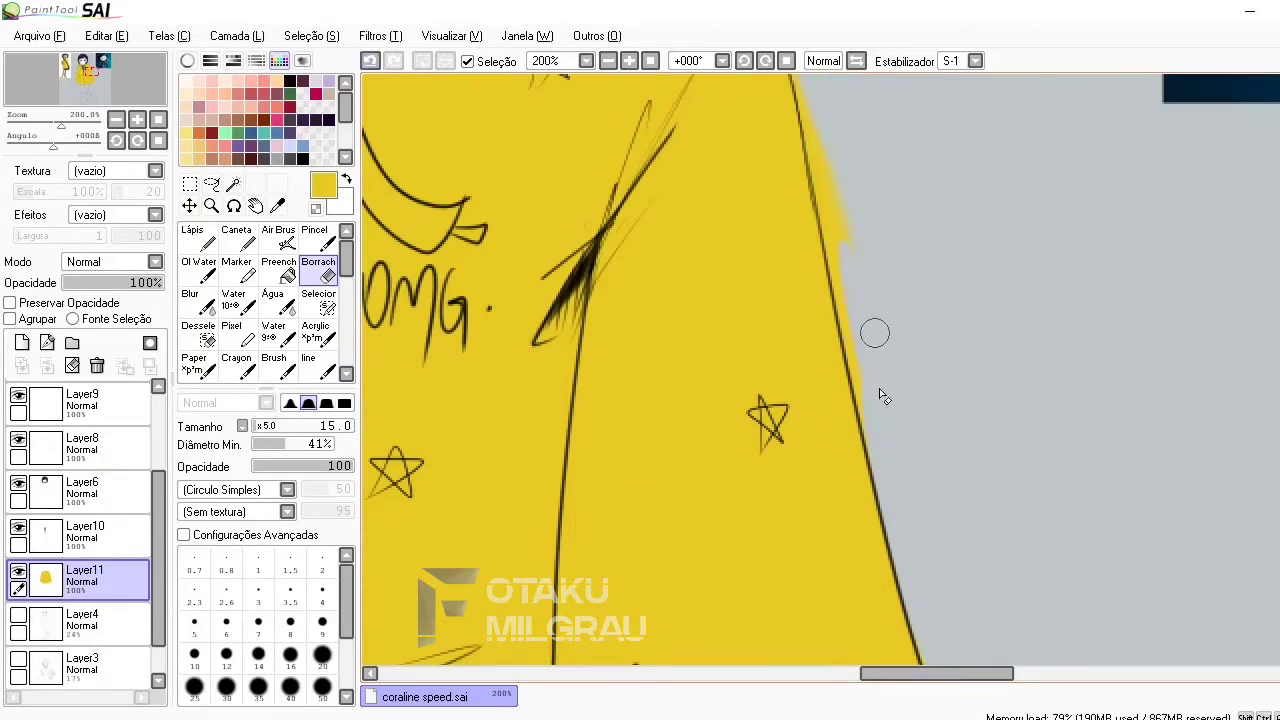
# Erase the excess yellow around the right shoulder and the hood's right side, using size 15 and 5 erasers
pyautogui.scroll(2, 822, 250)
pyautogui.scroll(3, 797, 230)
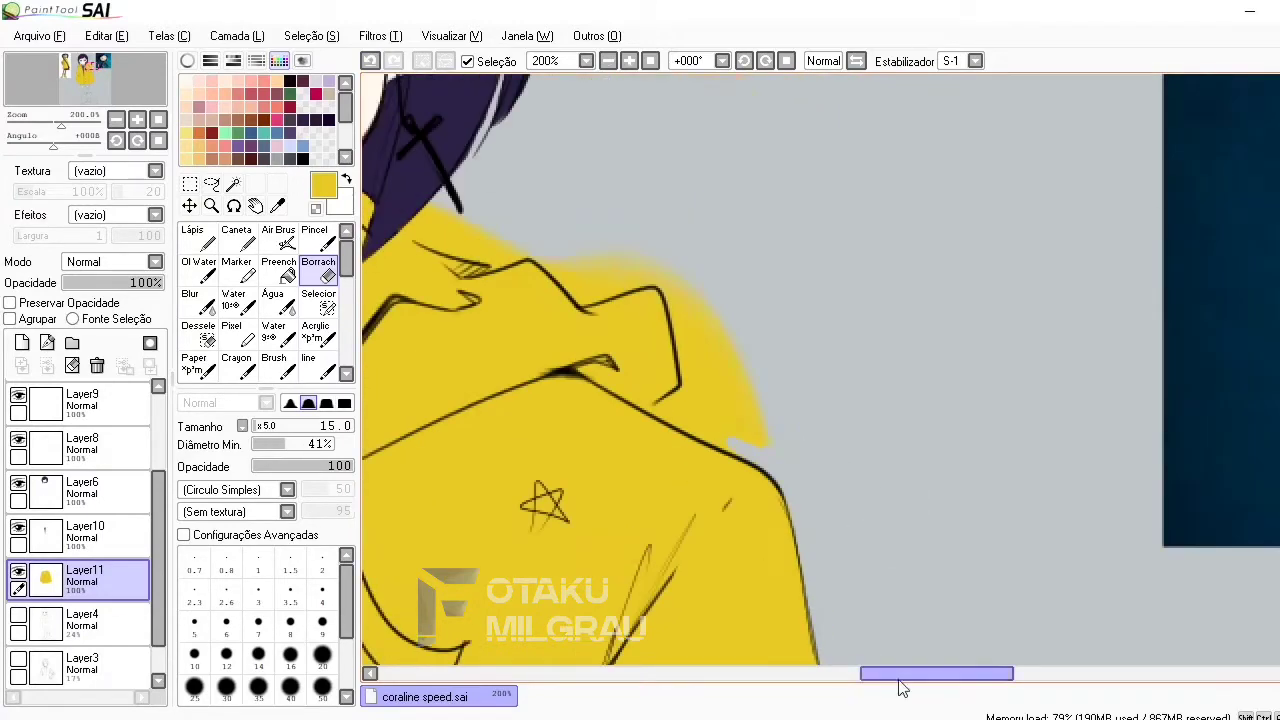
pyautogui.hscroll(-3, 573, 253)
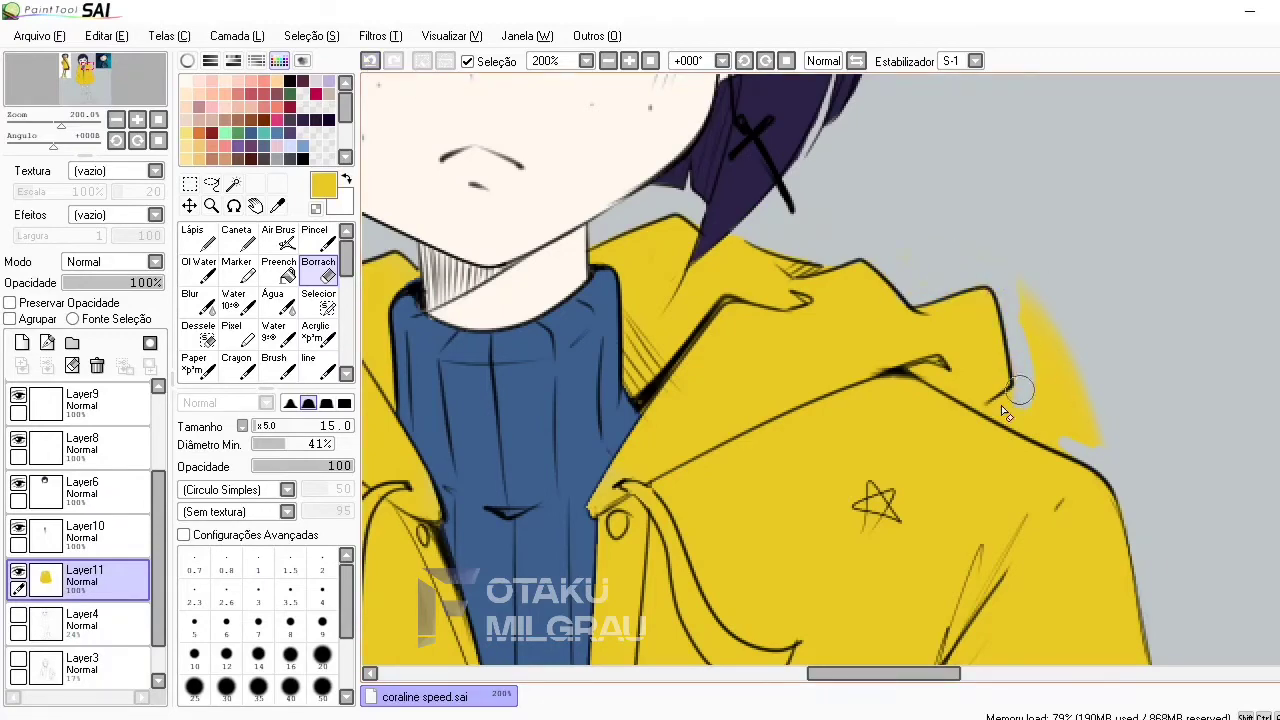
pyautogui.press('pageup')
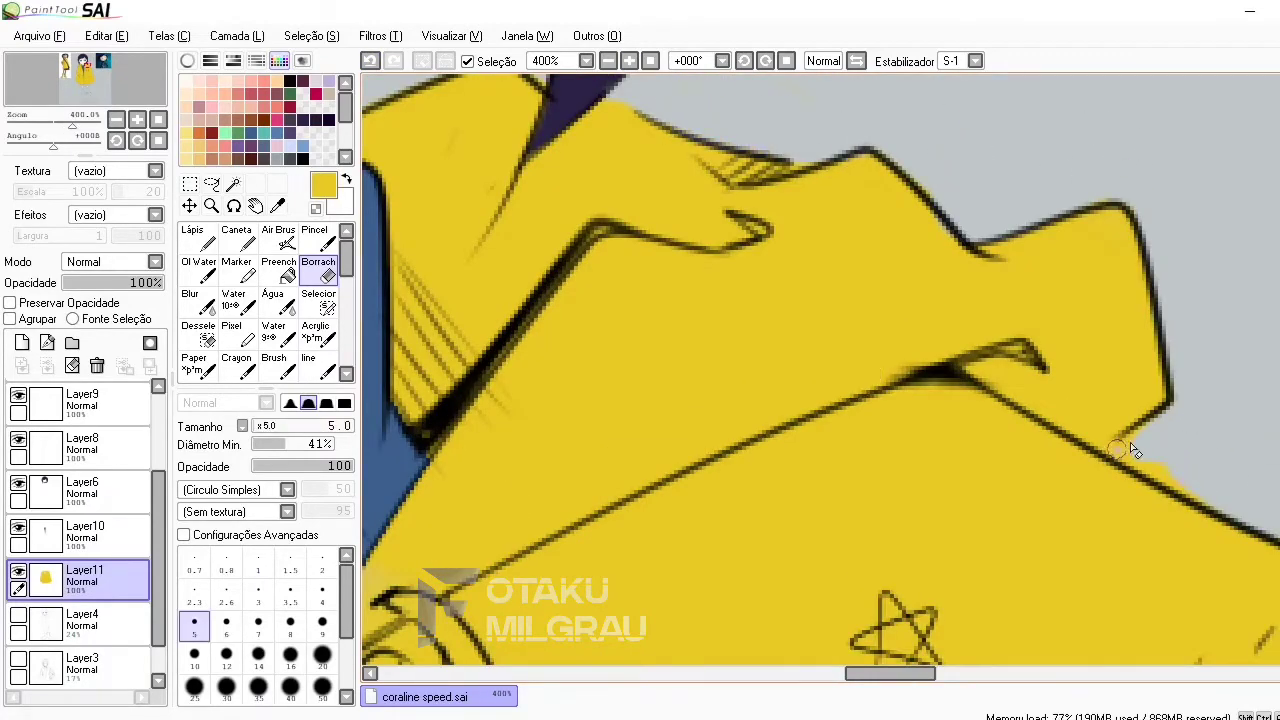
# Create a layer below Layer11 and set the colour to the dark red of the reference character's skirt
pyautogui.scroll(-3, 848, 600)
pyautogui.press('pagedown')
pyautogui.press('pagedown')
pyautogui.press('pagedown')
pyautogui.press('pagedown')
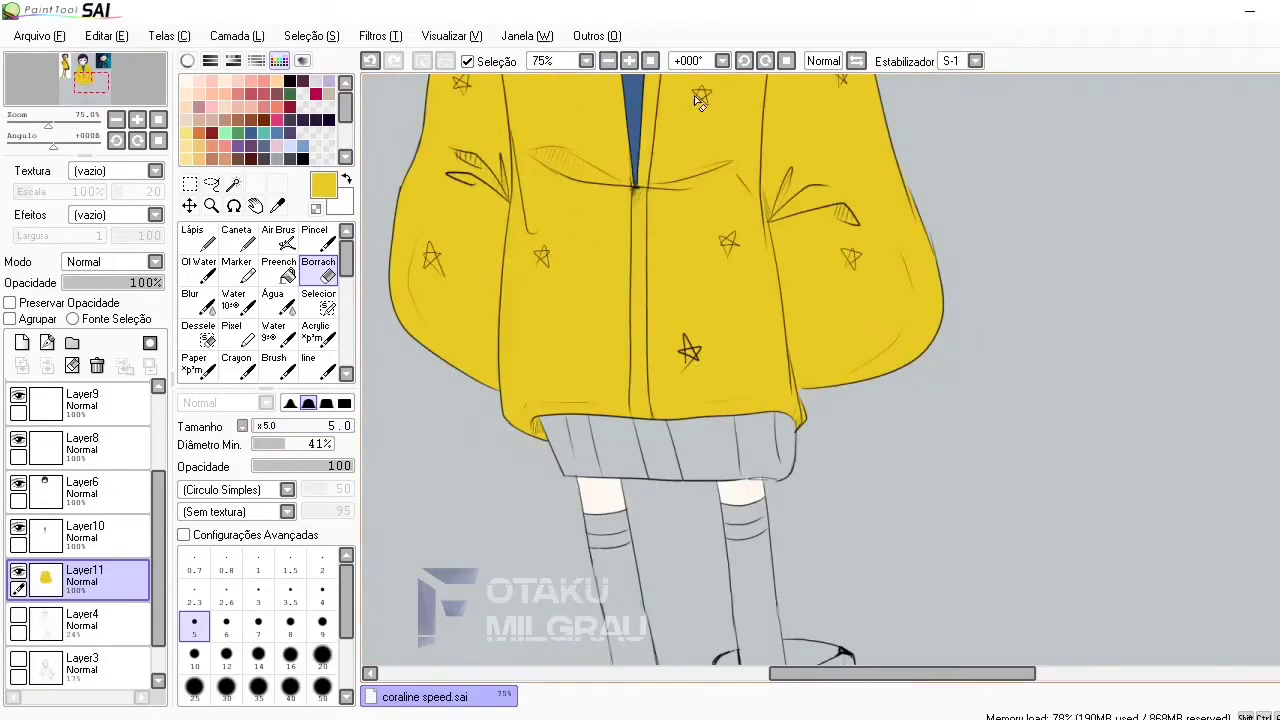
pyautogui.moveTo(834, 673); pyautogui.dragTo(760, 673)
pyautogui.scroll(-5, 800, 400)
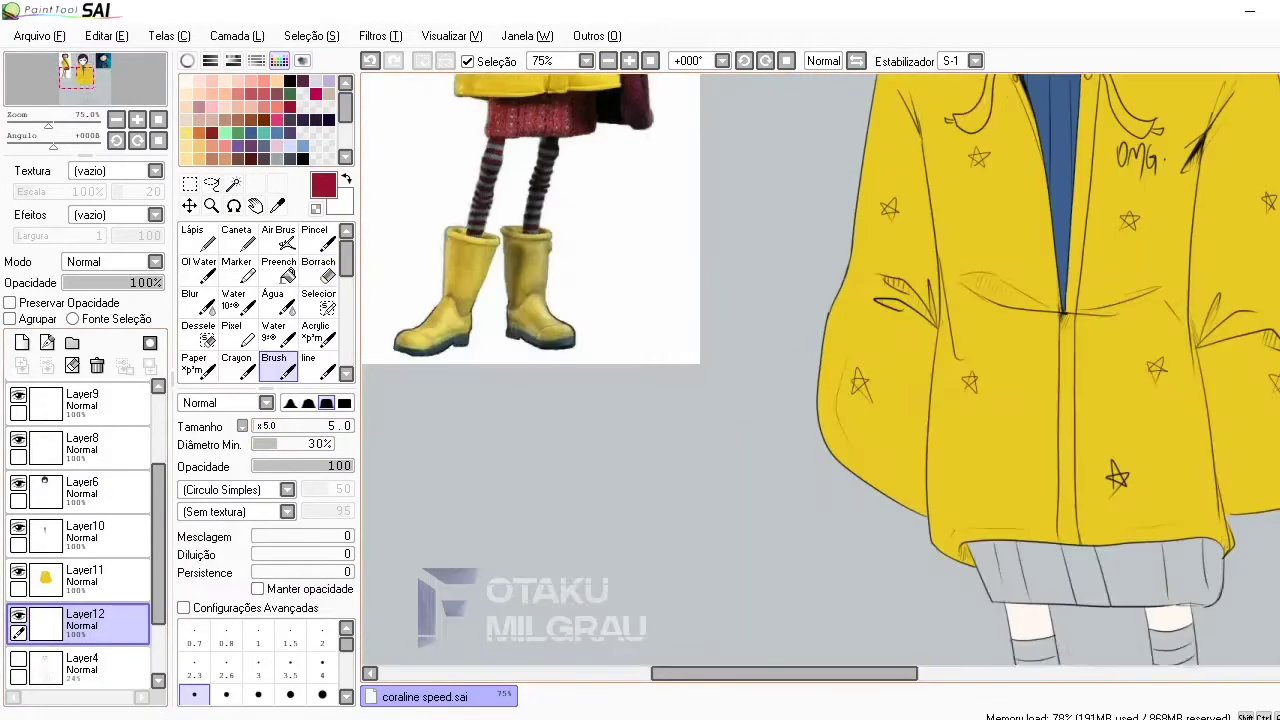
# Select the skirt area from Layer5's line art and complete the selection with a size 13 selection pen
pyautogui.click(629, 61)
pyautogui.click(629, 61)
pyautogui.click(233, 184)
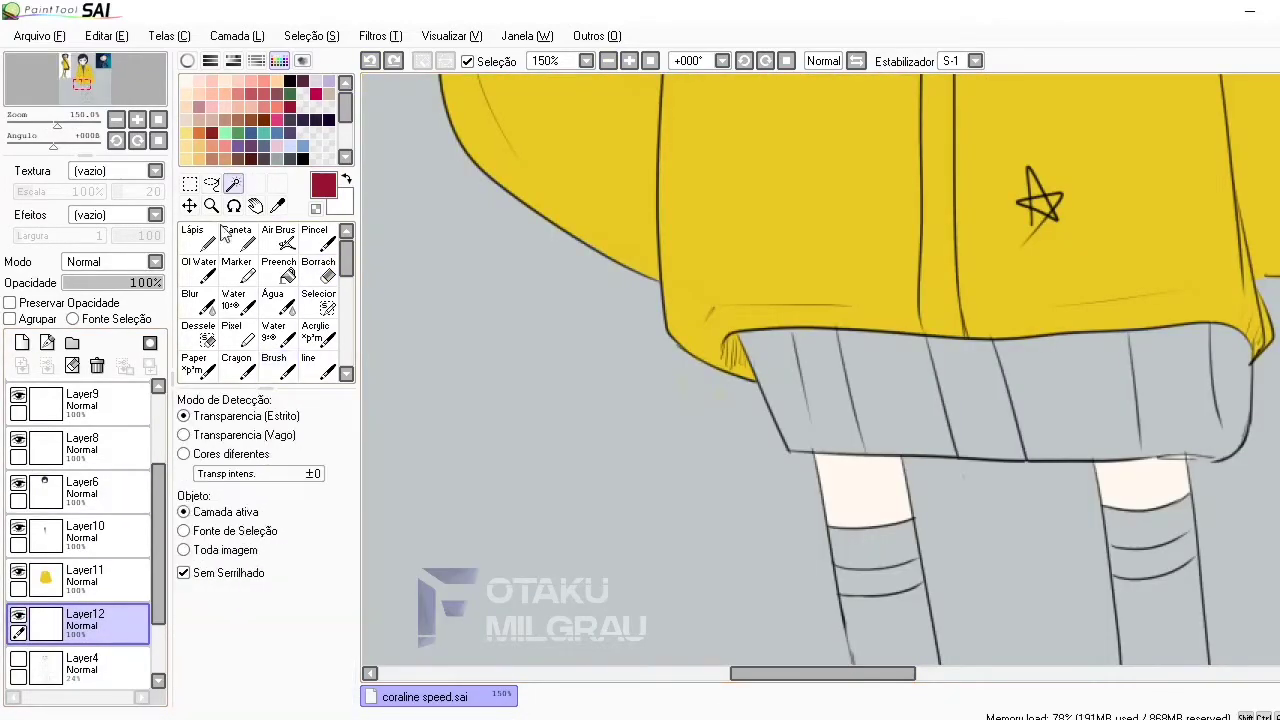
pyautogui.scroll(2, 80, 500)
pyautogui.click(82, 485)
pyautogui.click(817, 378)
pyautogui.press('s')
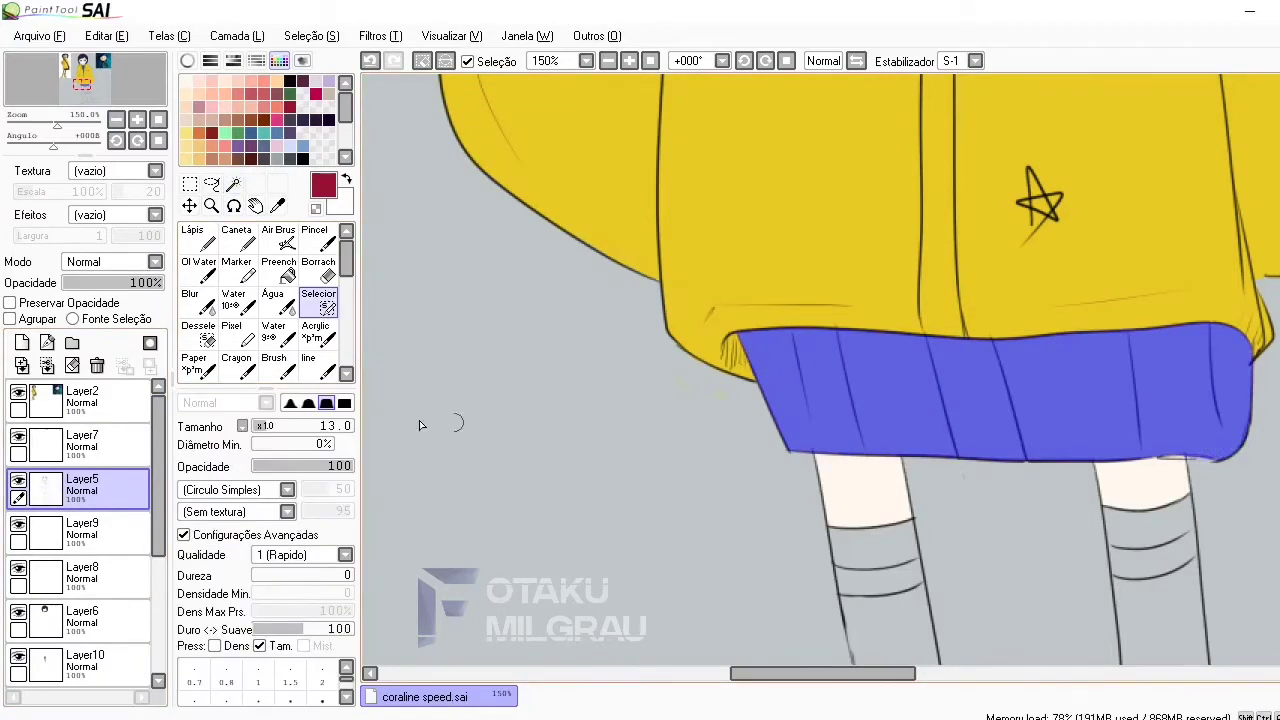
# Paint the selected skirt dark red on Layer12 with a size 145 brush and clear the selection
pyautogui.scroll(-2, 80, 500)
pyautogui.click(85, 531)
pyautogui.press('b')
pyautogui.moveTo(780, 390)
pyautogui.mouseDown()
pyautogui.moveTo(1211, 346)
pyautogui.moveTo(1162, 314)
pyautogui.mouseUp()
pyautogui.hotkey('ctrl', 'd')
pyautogui.press('m')
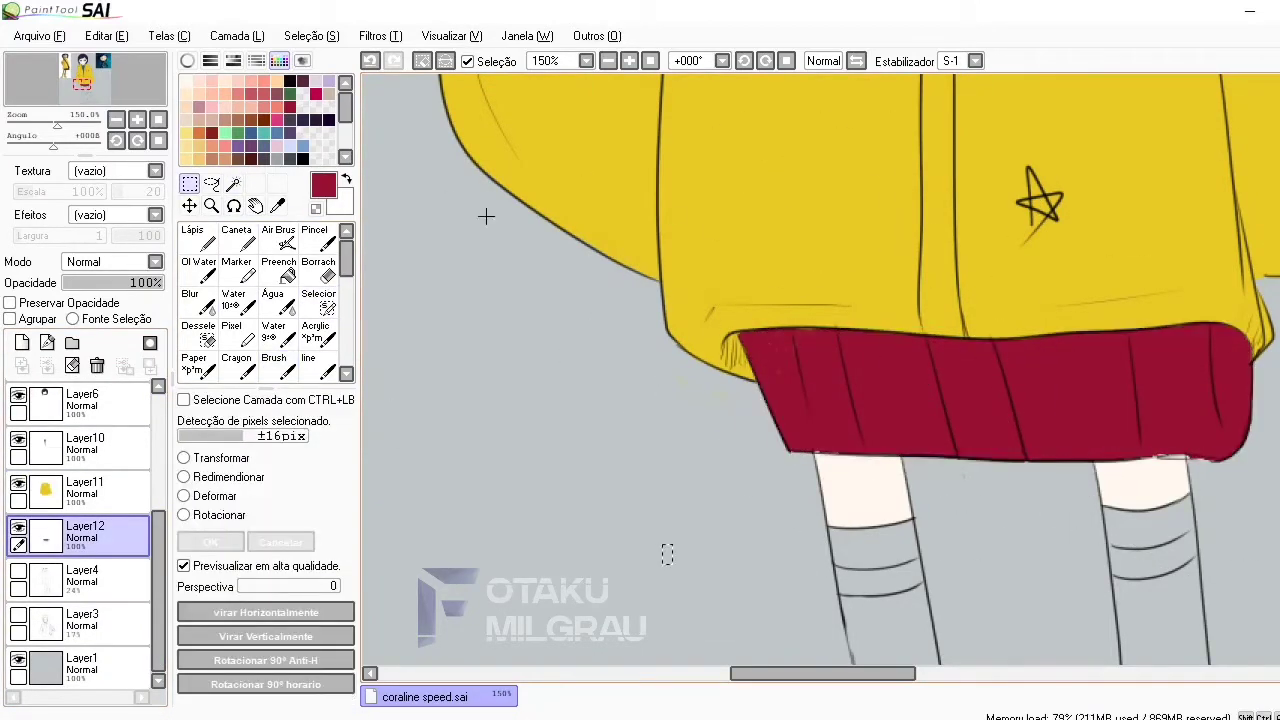
# Clean up the leg skin overlapping the skirt's lower edge on Layer8 with the eraser
pyautogui.scroll(2, 80, 500)
pyautogui.click(82, 510)
pyautogui.press('b')
pyautogui.click(629, 61)
pyautogui.click(629, 61)
pyautogui.press('m')
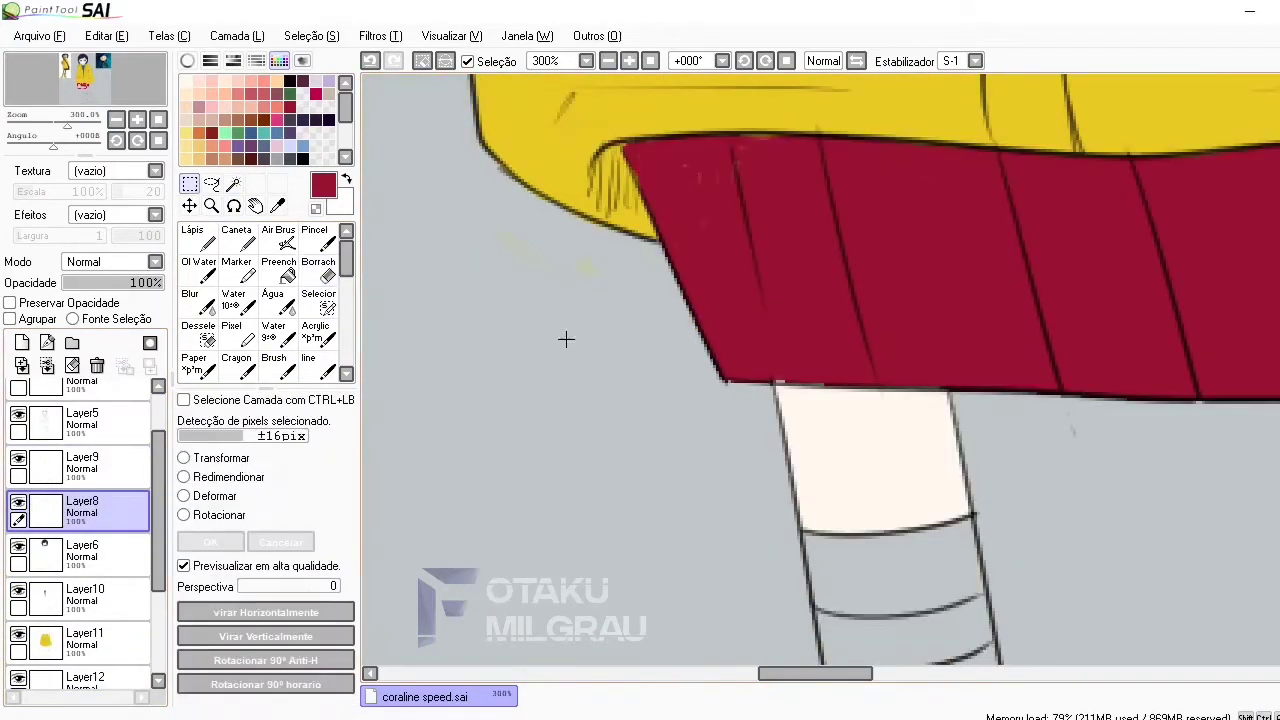
pyautogui.press('e')
pyautogui.hscroll(5, 760, 385)
pyautogui.scroll(-2, 80, 500)
# Fill the gap along the skirt's lower edge above the right leg with dark red on Layer12, using a size 5 brush
pyautogui.click(85, 531)
pyautogui.press('b')
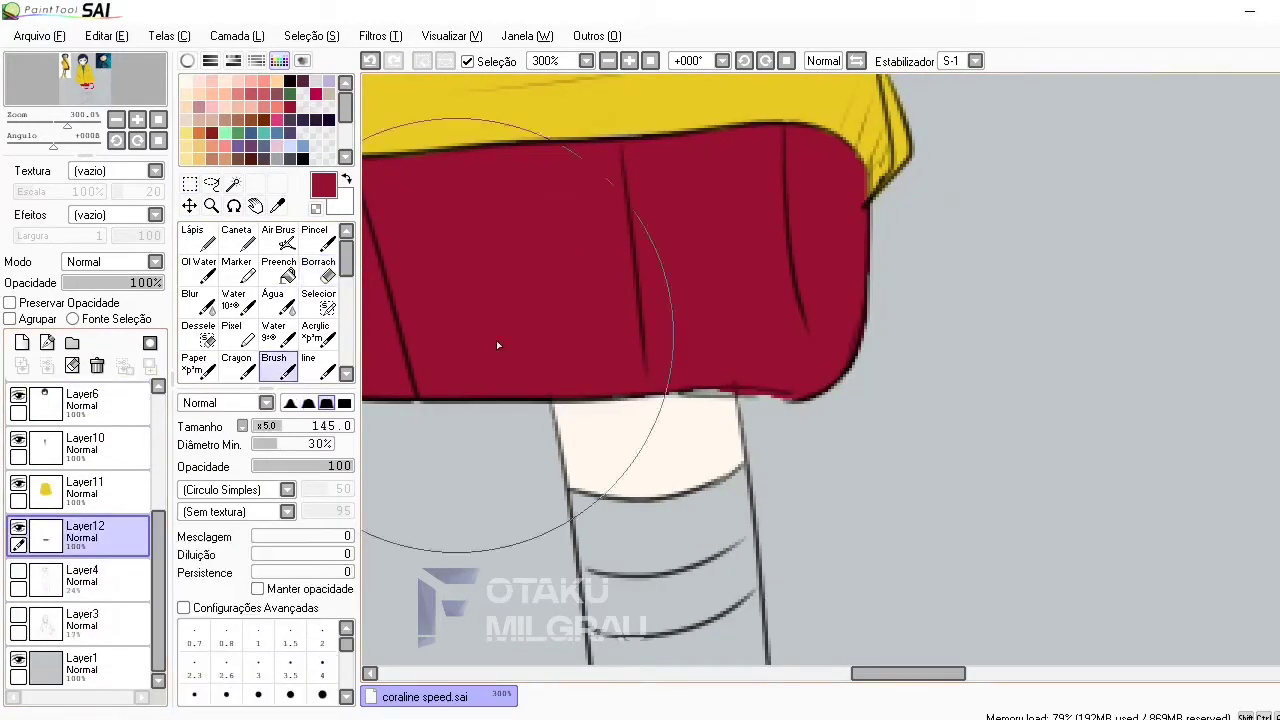
pyautogui.moveTo(670, 392); pyautogui.dragTo(730, 398)
# Paint the stripe on the left sock dark red on Layer12 with a size 5 brush, following the reference
pyautogui.click(608, 61)
pyautogui.click(608, 61)
pyautogui.scroll(5, 1115, 493)
pyautogui.hscroll(-5, 1115, 493)
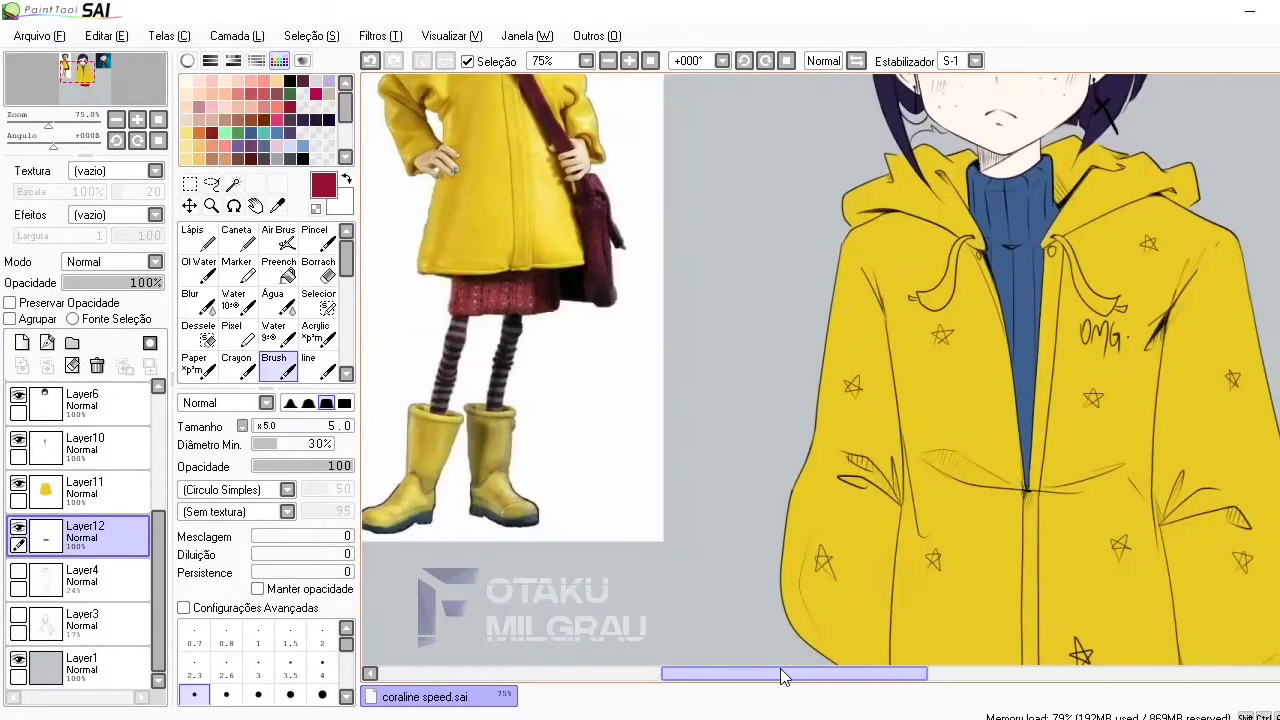
pyautogui.scroll(-8, 1115, 493)
pyautogui.hscroll(5, 1115, 493)
pyautogui.press('+')
pyautogui.press('+')
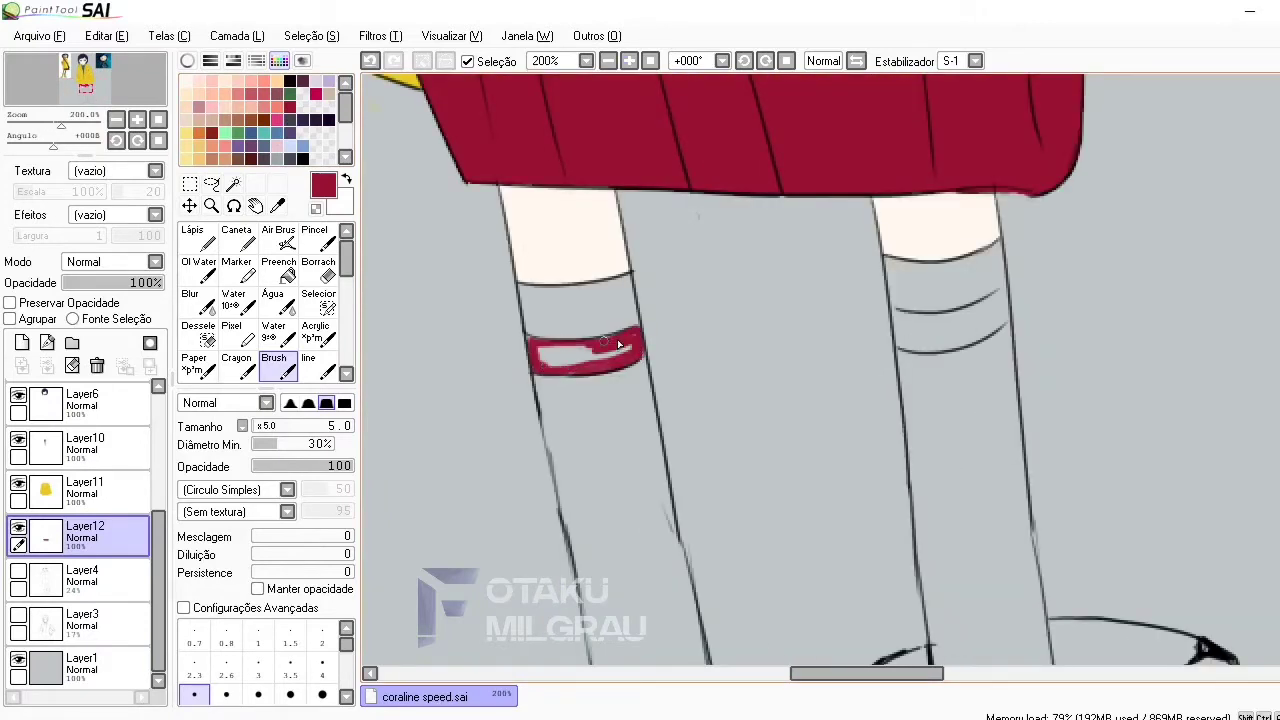
# Paint the matching dark red stripe on the right sock and tidy its edges
pyautogui.click(629, 61)
pyautogui.moveTo(916, 284)
pyautogui.mouseDown()
pyautogui.moveTo(1081, 303)
pyautogui.moveTo(926, 283)
pyautogui.moveTo(1035, 275)
pyautogui.mouseUp()
pyautogui.press('g')
pyautogui.click(994, 300)
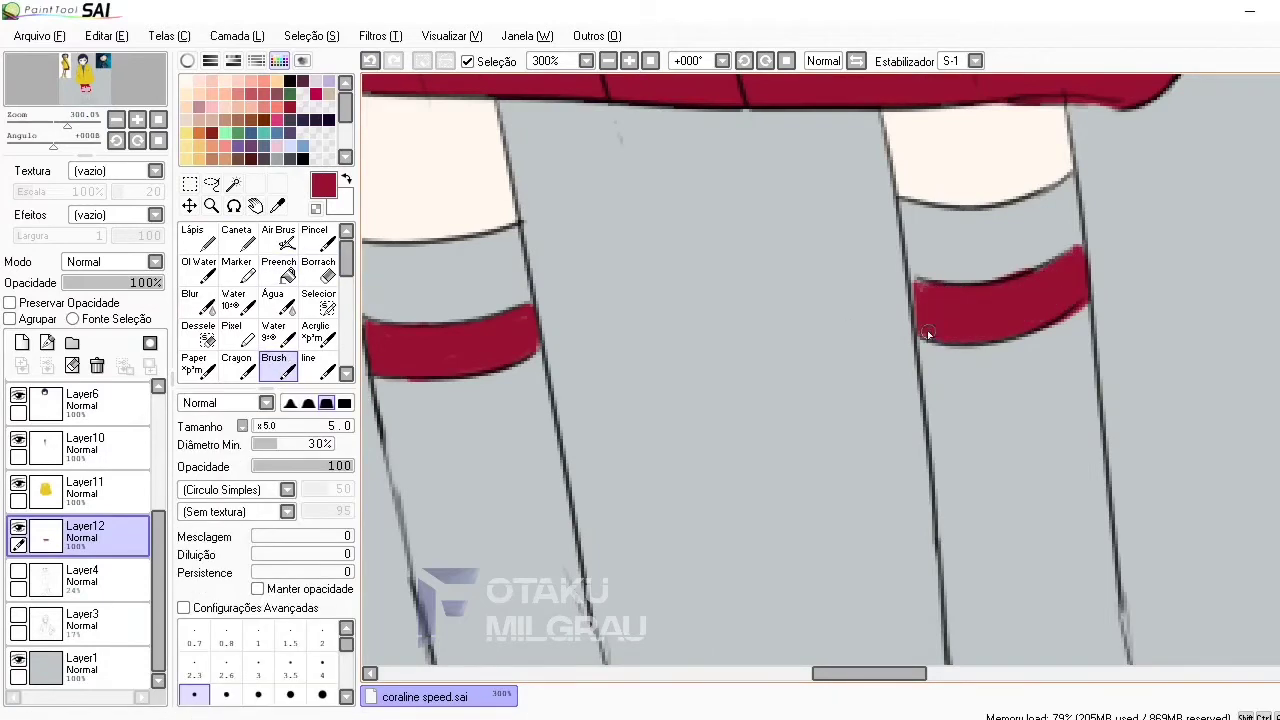
pyautogui.press('e')
pyautogui.press('b')
# Create a layer below Layer12 and paint both socks greenish grey down into the boots with a size 50 brush
pyautogui.hotkey('ctrl', 'shift', 'n')
pyautogui.click(303, 145)
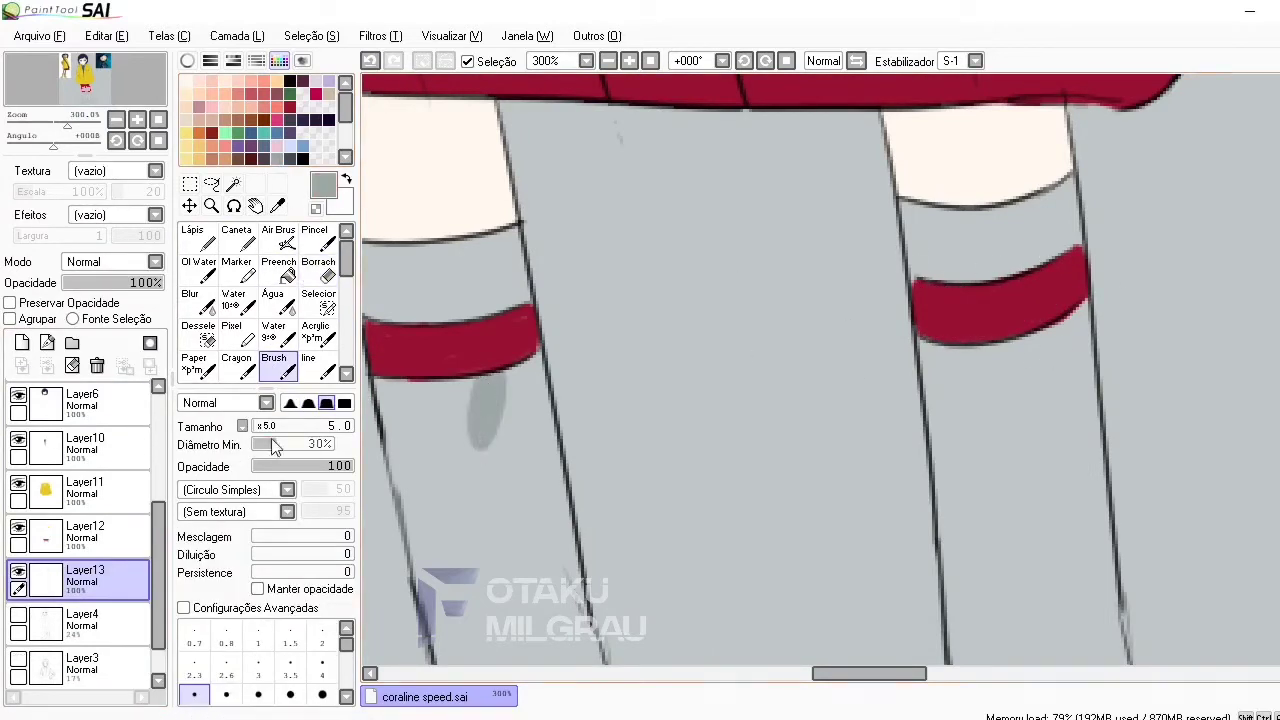
pyautogui.press('-')
pyautogui.moveTo(610, 265)
pyautogui.mouseDown()
pyautogui.moveTo(648, 603)
pyautogui.moveTo(670, 655)
pyautogui.mouseUp()
pyautogui.moveTo(950, 300); pyautogui.dragTo(975, 470)
pyautogui.moveTo(968, 248); pyautogui.dragTo(985, 438)
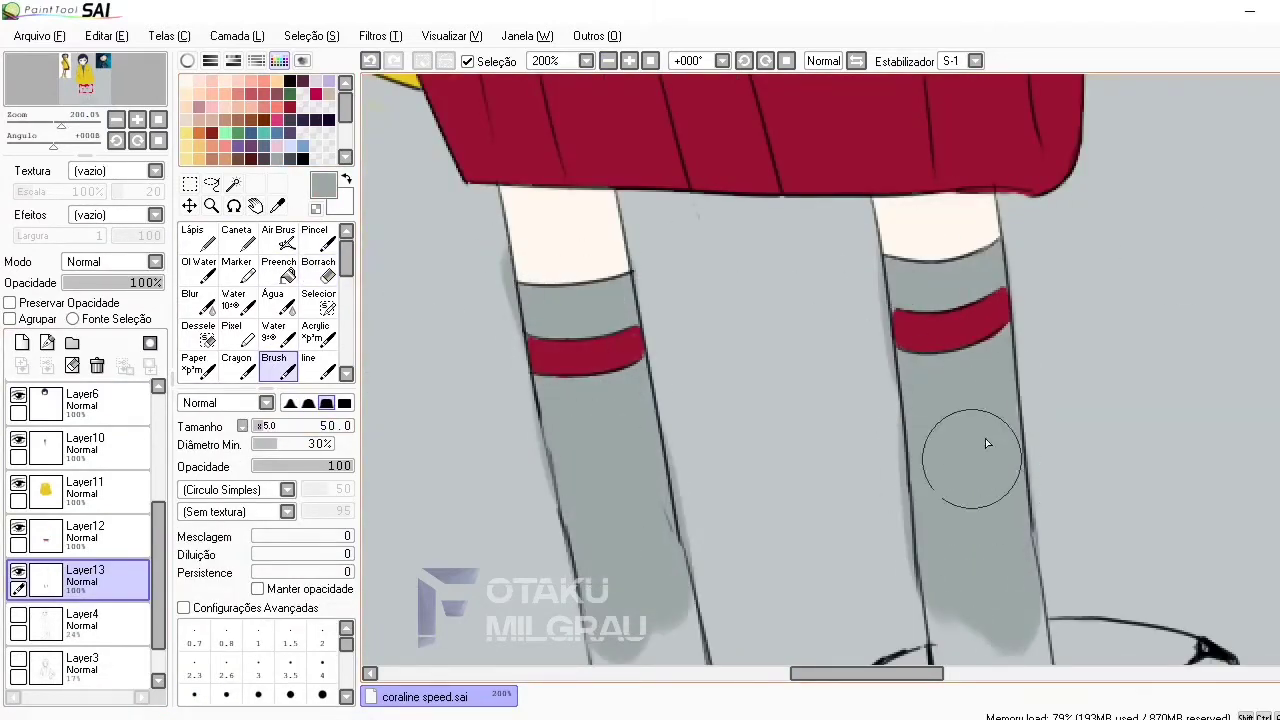
pyautogui.scroll(-5, 985, 438)
pyautogui.moveTo(600, 400)
pyautogui.mouseDown()
pyautogui.moveTo(631, 410)
pyautogui.moveTo(700, 590)
pyautogui.mouseUp()
pyautogui.moveTo(950, 420)
pyautogui.mouseDown()
pyautogui.moveTo(965, 399)
pyautogui.moveTo(1040, 480)
pyautogui.mouseUp()
# Erase the grey spilling outside both socks and over the boot openings on Layer13, using size 5 and 15 erasers
pyautogui.press('e')
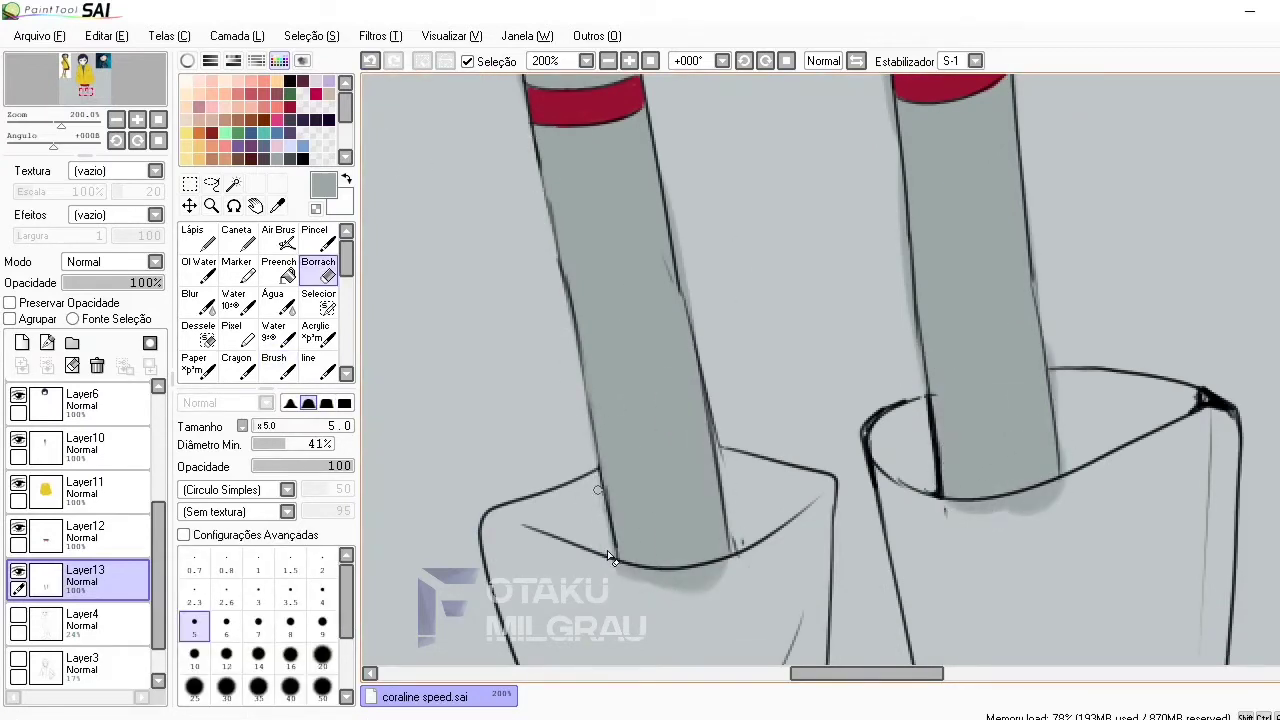
pyautogui.moveTo(612, 557)
pyautogui.mouseDown()
pyautogui.moveTo(747, 637)
pyautogui.moveTo(707, 600)
pyautogui.mouseUp()
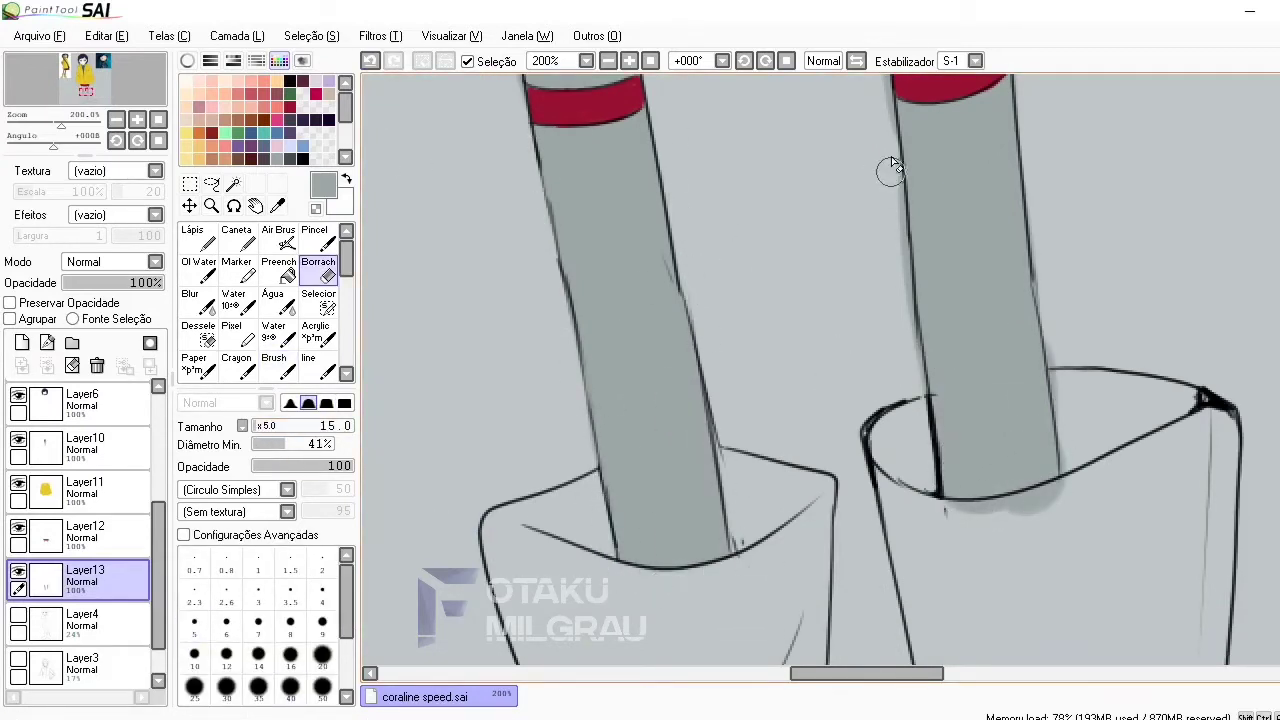
pyautogui.scroll(3, 1030, 230)
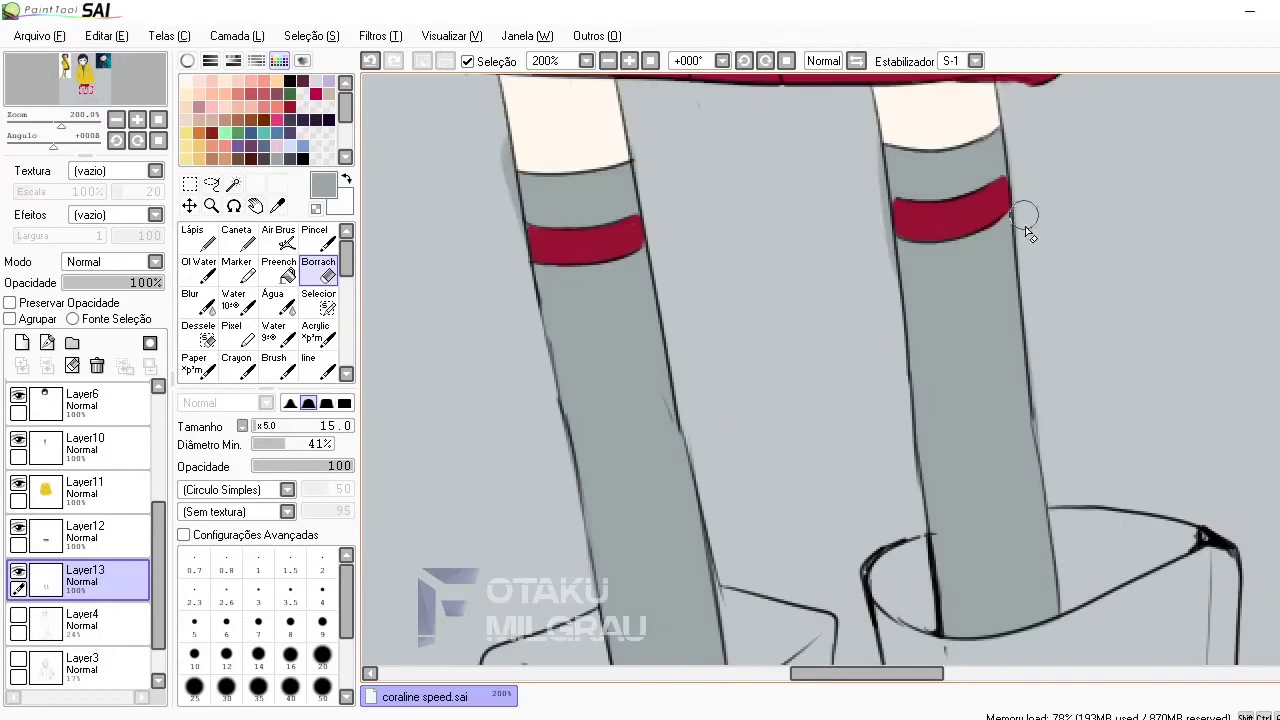
# Create a layer below Layer13 and set the colour to the coat's yellow
pyautogui.press('-')
pyautogui.press('-')
pyautogui.press('-')
pyautogui.press('-')
pyautogui.click(22, 342)
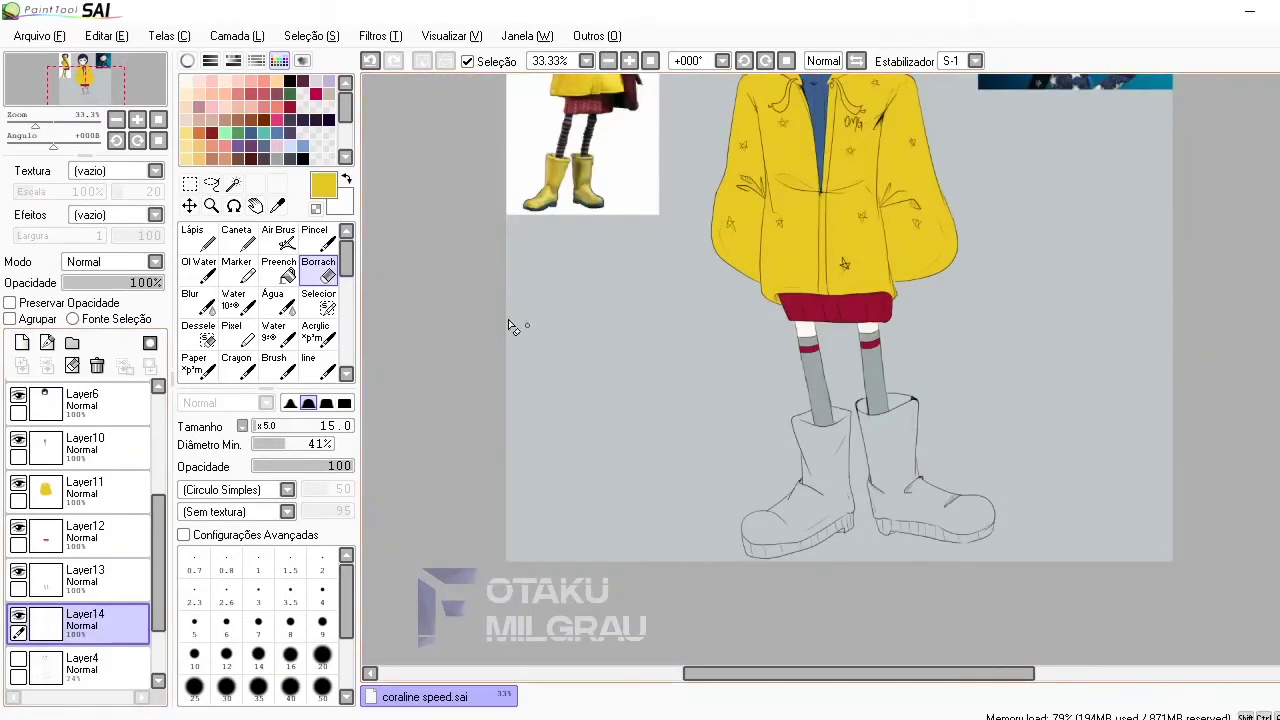
pyautogui.keyDown('alt'); pyautogui.click(885, 457); pyautogui.keyUp('alt')
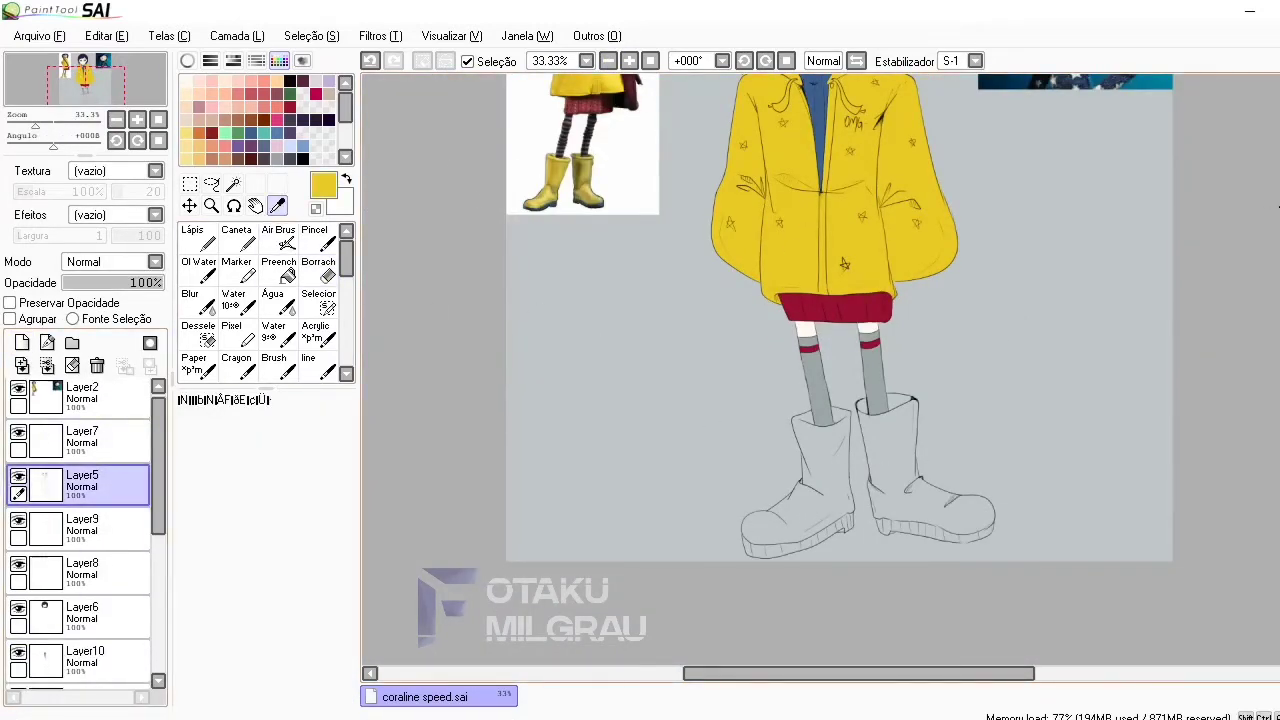
# Select both boots from the line art on Layer5 and extend the selection over the boot openings with the size 13 selection pen
pyautogui.click(880, 470)
pyautogui.press('+')
pyautogui.press('+')
pyautogui.press('+')
pyautogui.press('+')
pyautogui.click(319, 300)
pyautogui.scroll(-3, 800, 400)
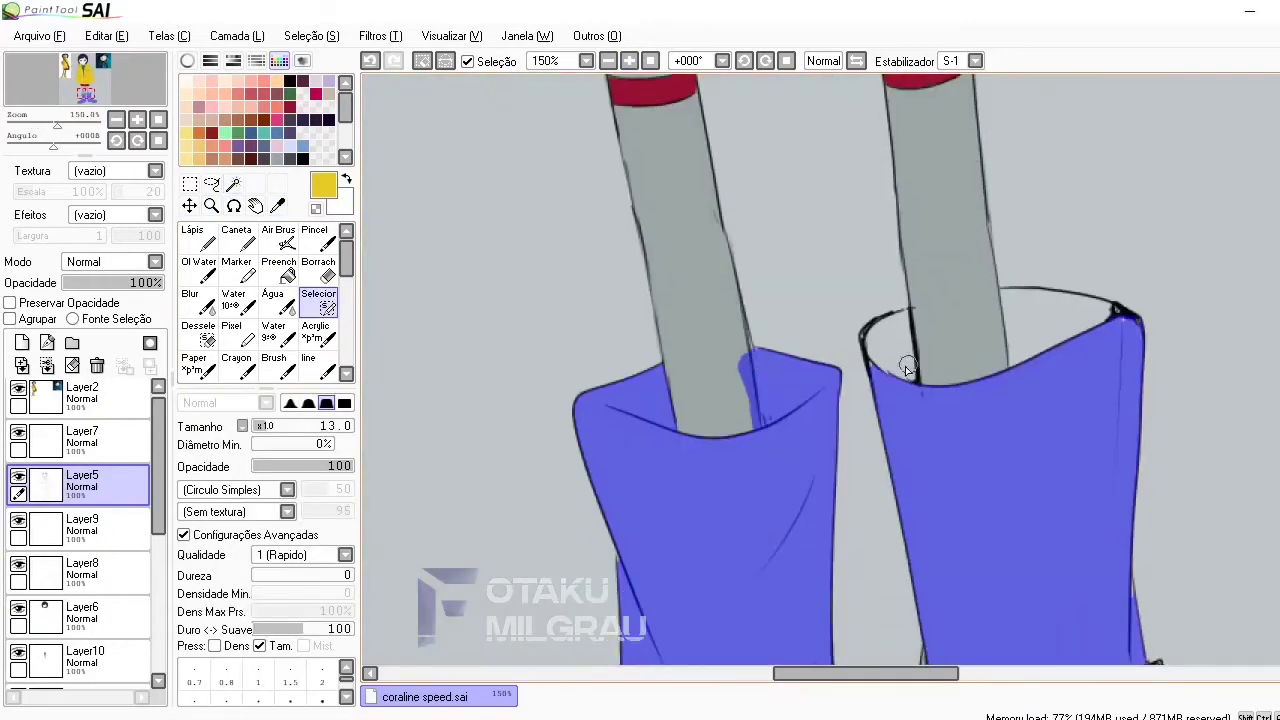
pyautogui.moveTo(915, 312); pyautogui.dragTo(930, 380)
pyautogui.moveTo(992, 300); pyautogui.dragTo(1100, 315)
# Extend the selection over the unselected ankle gaps and the sole of the right boot
pyautogui.scroll(-5, 925, 356)
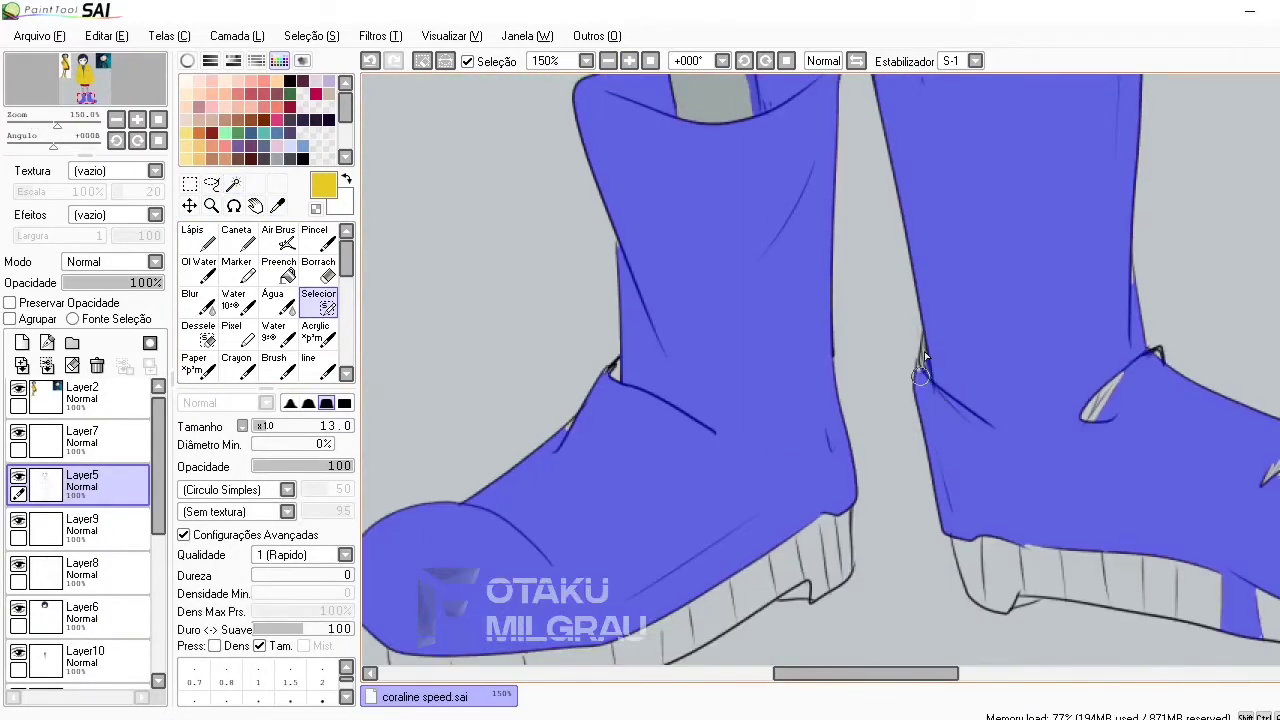
pyautogui.hscroll(5, 1136, 304)
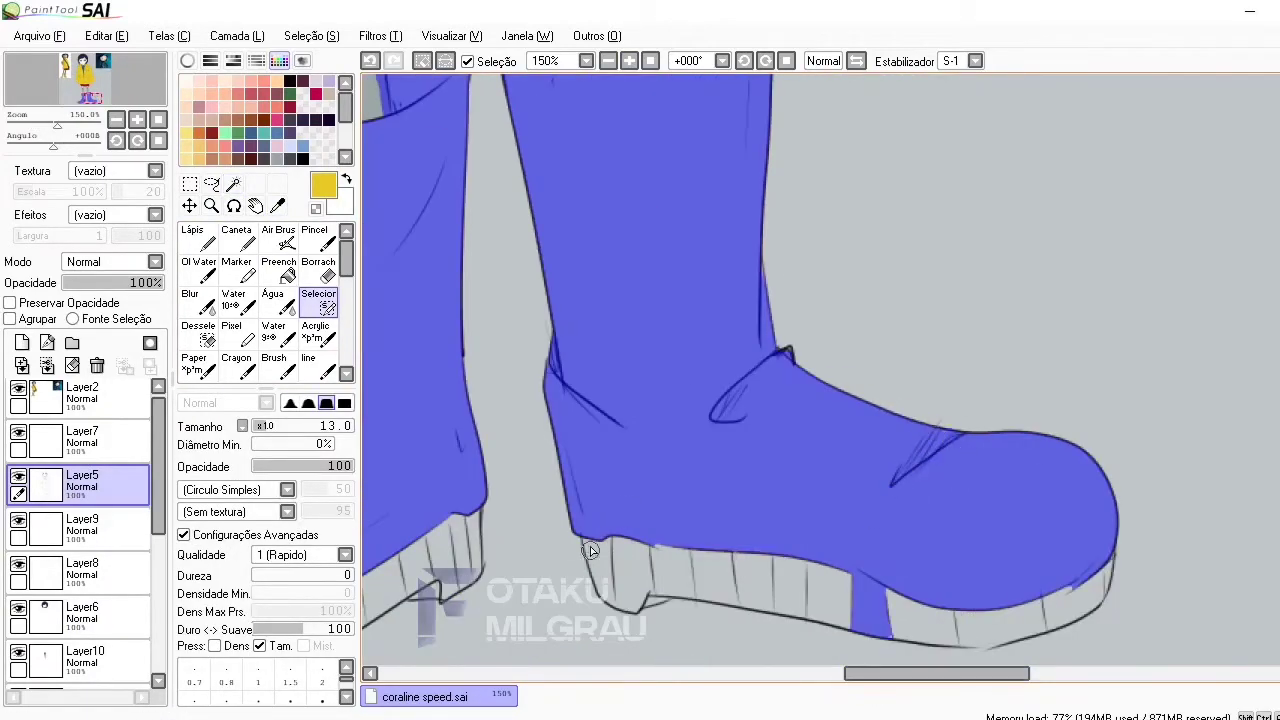
pyautogui.moveTo(625, 604); pyautogui.dragTo(657, 597)
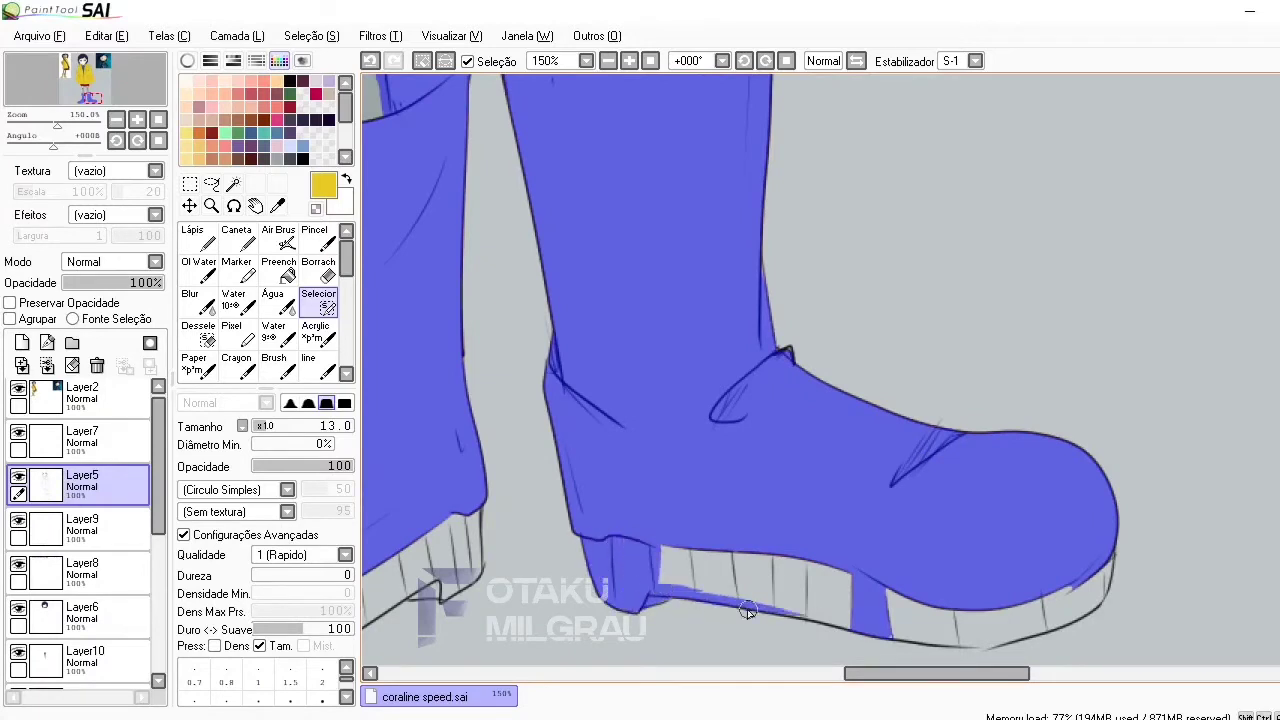
pyautogui.moveTo(747, 610); pyautogui.dragTo(701, 551)
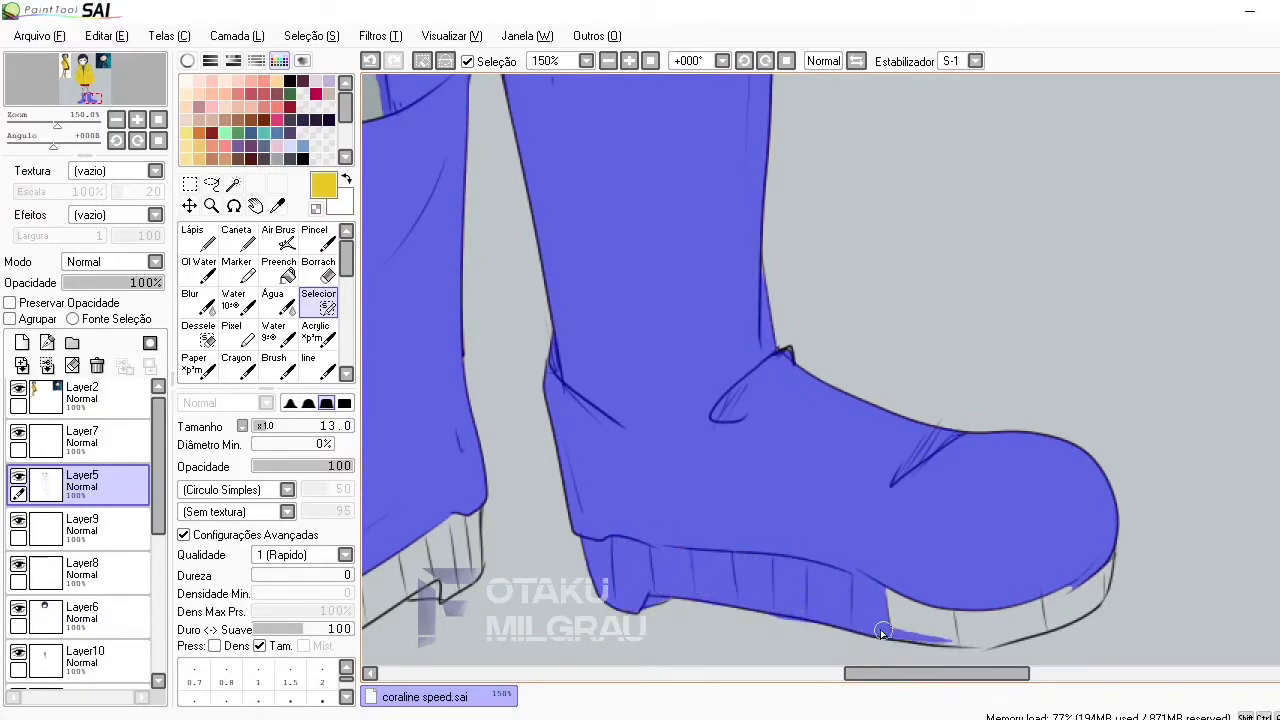
pyautogui.moveTo(935, 641)
pyautogui.mouseDown()
pyautogui.moveTo(1105, 565)
pyautogui.moveTo(945, 638)
pyautogui.mouseUp()
# Extend the selection over the whole sole of the left boot, undoing and repainting the stray strokes
pyautogui.hscroll(-5, 846, 650)
pyautogui.scroll(-1, 846, 650)
pyautogui.moveTo(438, 522); pyautogui.dragTo(433, 551)
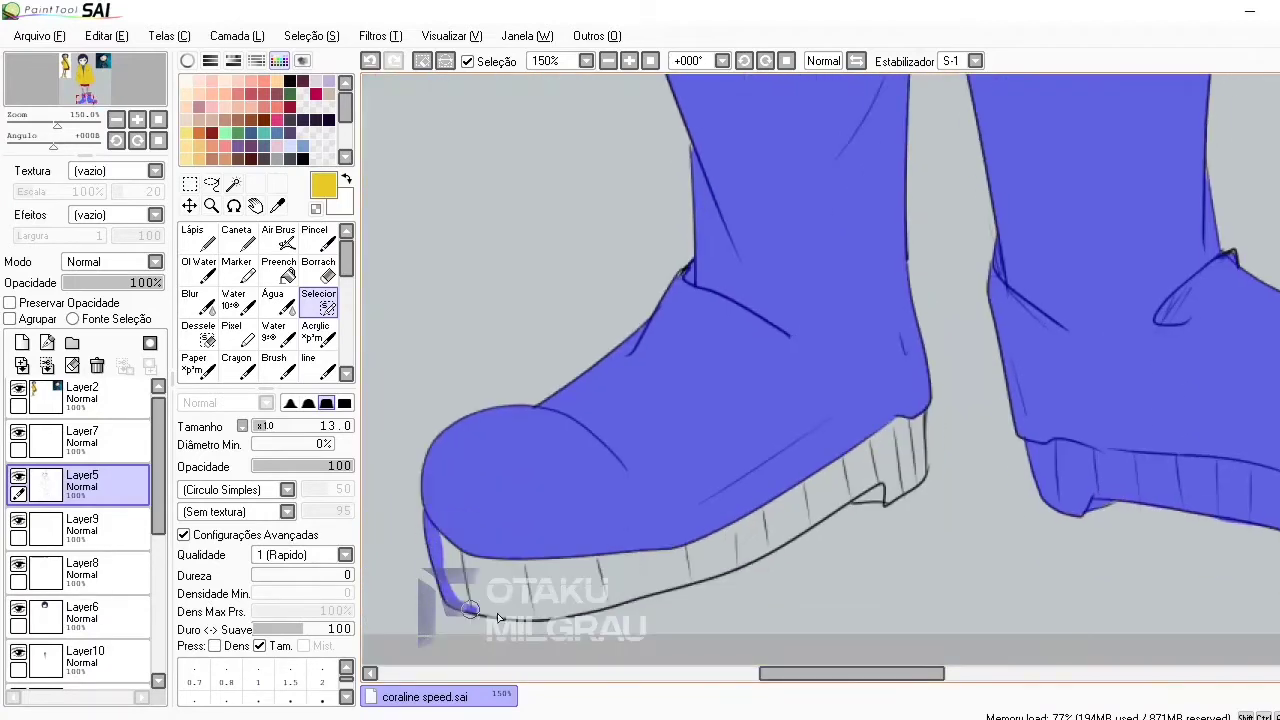
pyautogui.moveTo(779, 514); pyautogui.dragTo(677, 580)
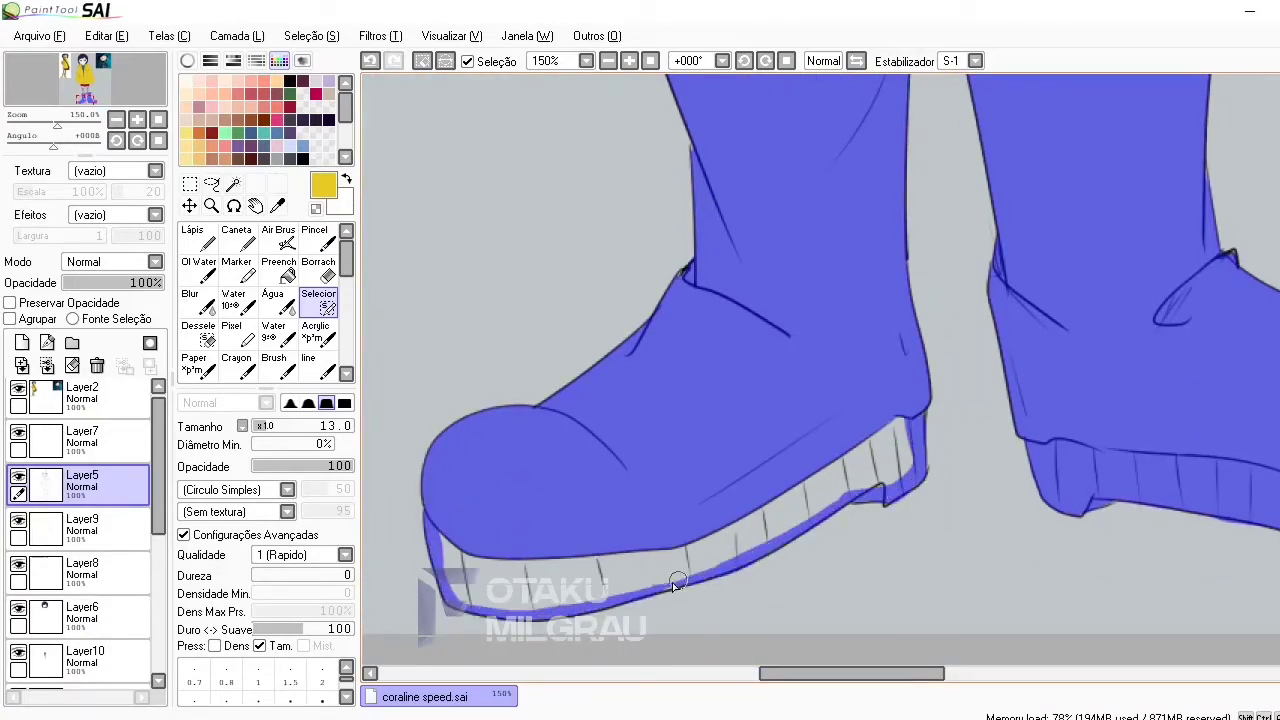
pyautogui.click(369, 61)
pyautogui.moveTo(440, 548); pyautogui.dragTo(670, 606)
pyautogui.click(369, 61)
pyautogui.moveTo(520, 605)
pyautogui.mouseDown()
pyautogui.moveTo(918, 460)
pyautogui.moveTo(755, 555)
pyautogui.moveTo(540, 598)
pyautogui.mouseUp()
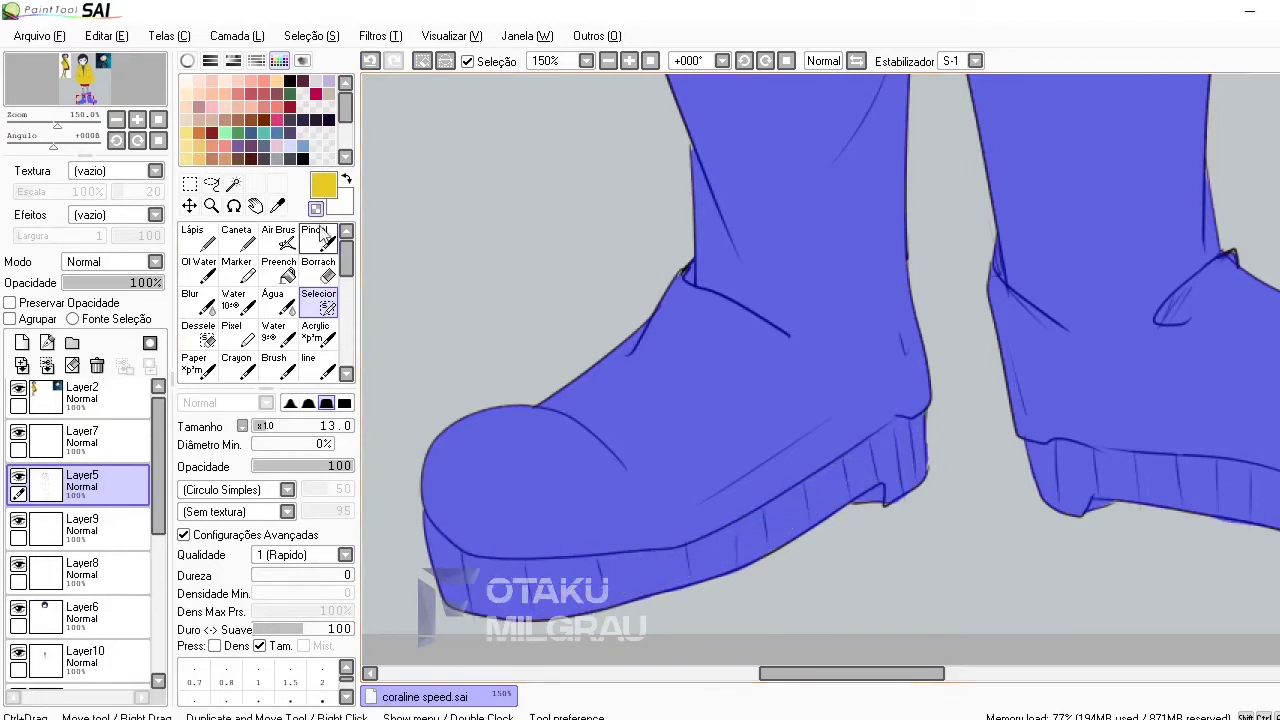
# Paint the selected boots with the coat's yellow on Layer14 and clear the selection
pyautogui.click(608, 61)
pyautogui.scroll(-5, 85, 530)
pyautogui.click(85, 530)
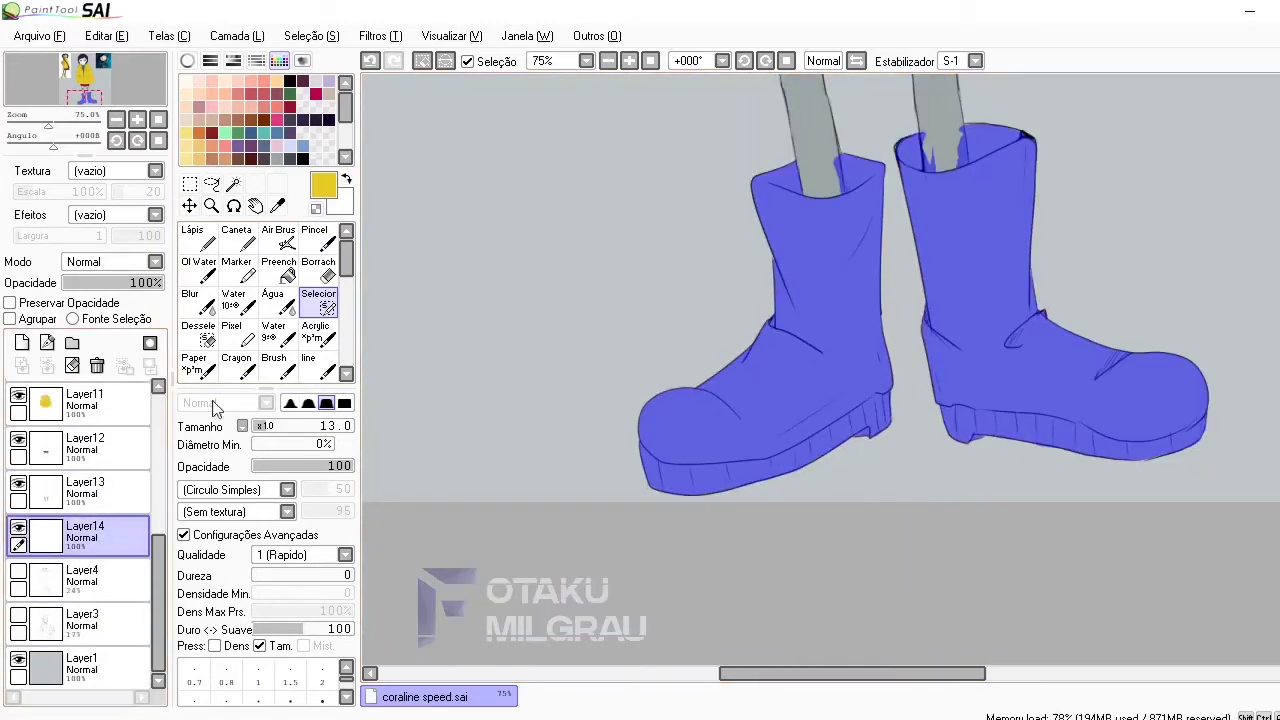
pyautogui.press('b')
pyautogui.moveTo(700, 400); pyautogui.dragTo(1078, 379)
pyautogui.click(608, 61)
pyautogui.hotkey('ctrl', 'd')
pyautogui.press('m')
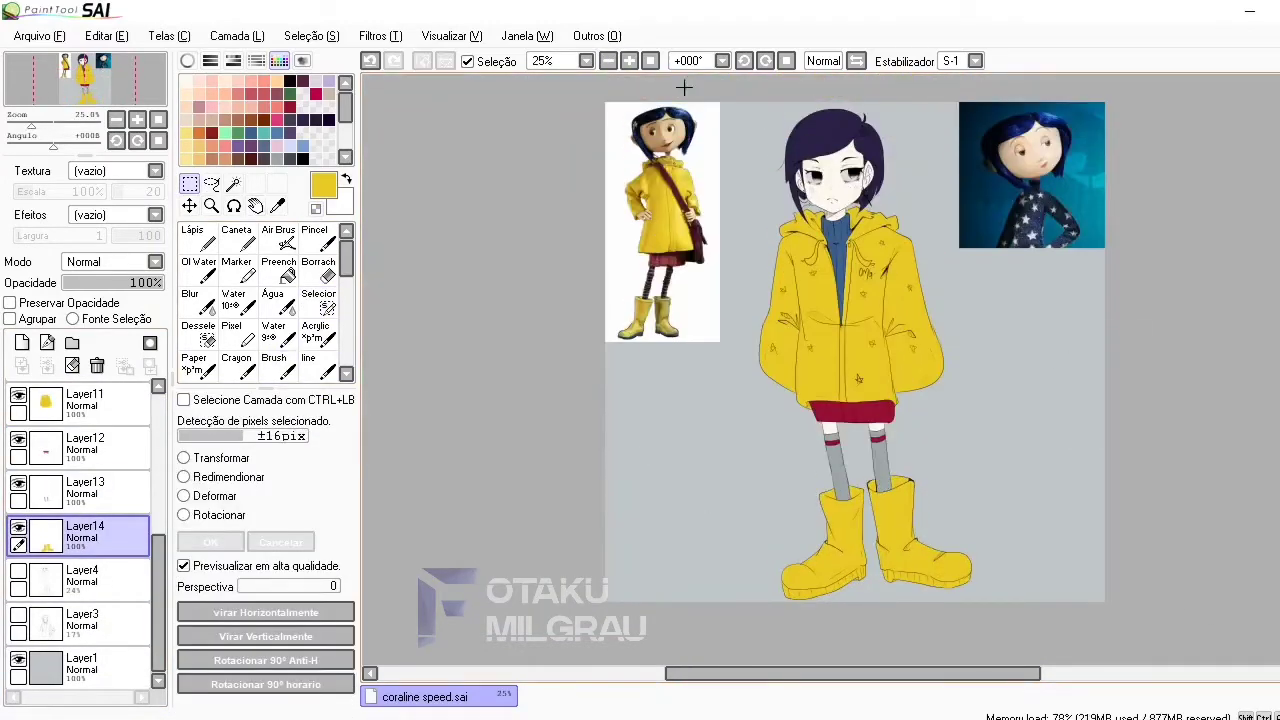
# Try a loose background of pale blue, blue, dark purple, grey and pink strokes on a new layer below Layer14
pyautogui.click(22, 342)
pyautogui.click(273, 366)
pyautogui.moveTo(757, 86)
pyautogui.mouseDown()
pyautogui.moveTo(650, 250)
pyautogui.moveTo(985, 193)
pyautogui.moveTo(700, 400)
pyautogui.mouseUp()
pyautogui.moveTo(1000, 290); pyautogui.dragTo(780, 440)
pyautogui.click(303, 157)
pyautogui.moveTo(740, 590); pyautogui.dragTo(1040, 590)
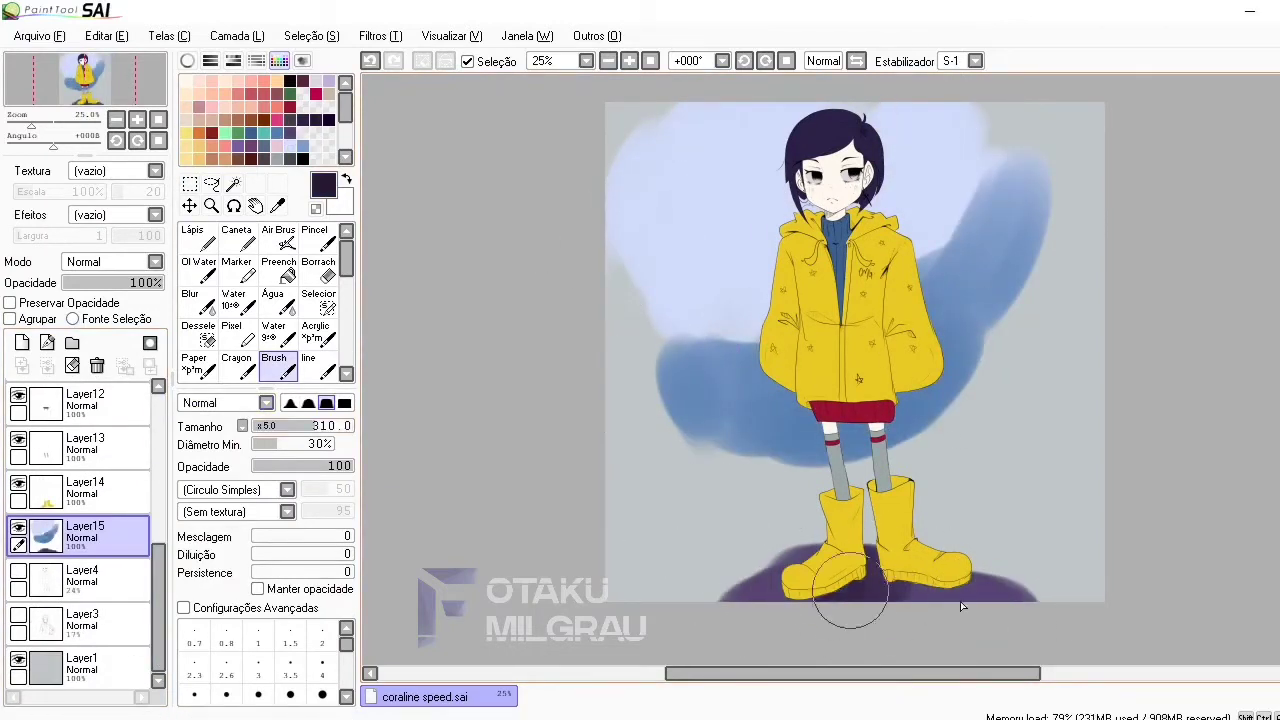
pyautogui.moveTo(960, 601)
pyautogui.mouseDown()
pyautogui.moveTo(1010, 330)
pyautogui.moveTo(1027, 450)
pyautogui.moveTo(950, 480)
pyautogui.moveTo(746, 460)
pyautogui.mouseUp()
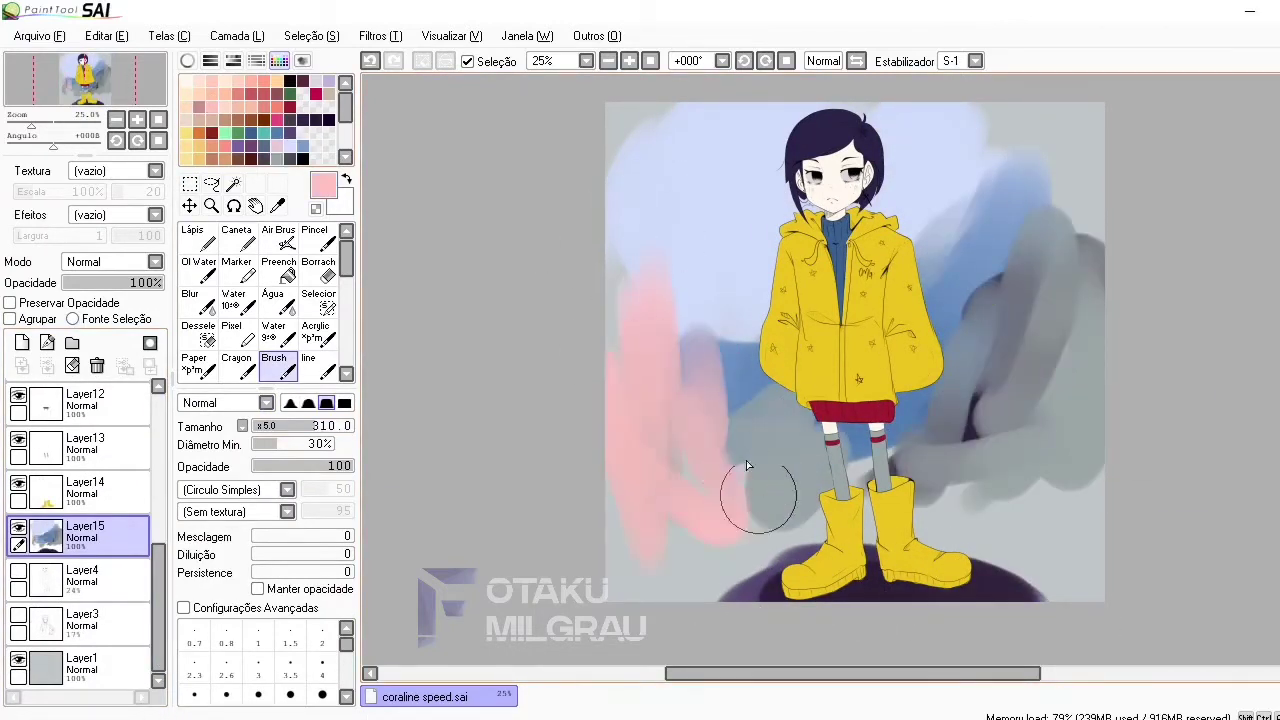
pyautogui.moveTo(1040, 480)
pyautogui.mouseDown()
pyautogui.moveTo(1066, 266)
pyautogui.moveTo(991, 497)
pyautogui.mouseUp()
# Blur the trial background strokes with a size 500 Blur brush, and delete the background layer
pyautogui.click(196, 300)
pyautogui.moveTo(720, 580)
pyautogui.mouseDown()
pyautogui.moveTo(684, 377)
pyautogui.moveTo(990, 300)
pyautogui.moveTo(1003, 392)
pyautogui.mouseUp()
pyautogui.click(97, 365)
# Create a layer above Layer11 and paint the left hood drawstring white with a size 5 brush
pyautogui.scroll(5, 145, 427)
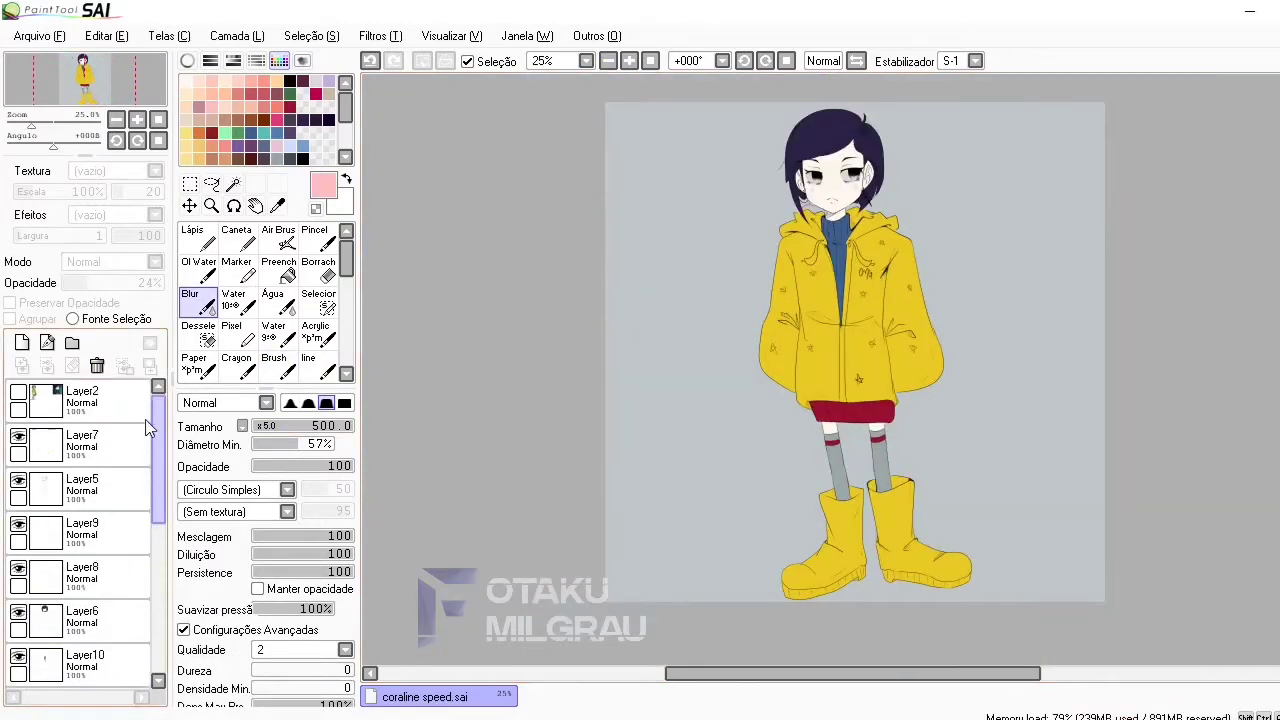
pyautogui.scroll(-5, 145, 427)
pyautogui.click(85, 510)
pyautogui.click(274, 365)
pyautogui.click(629, 61)
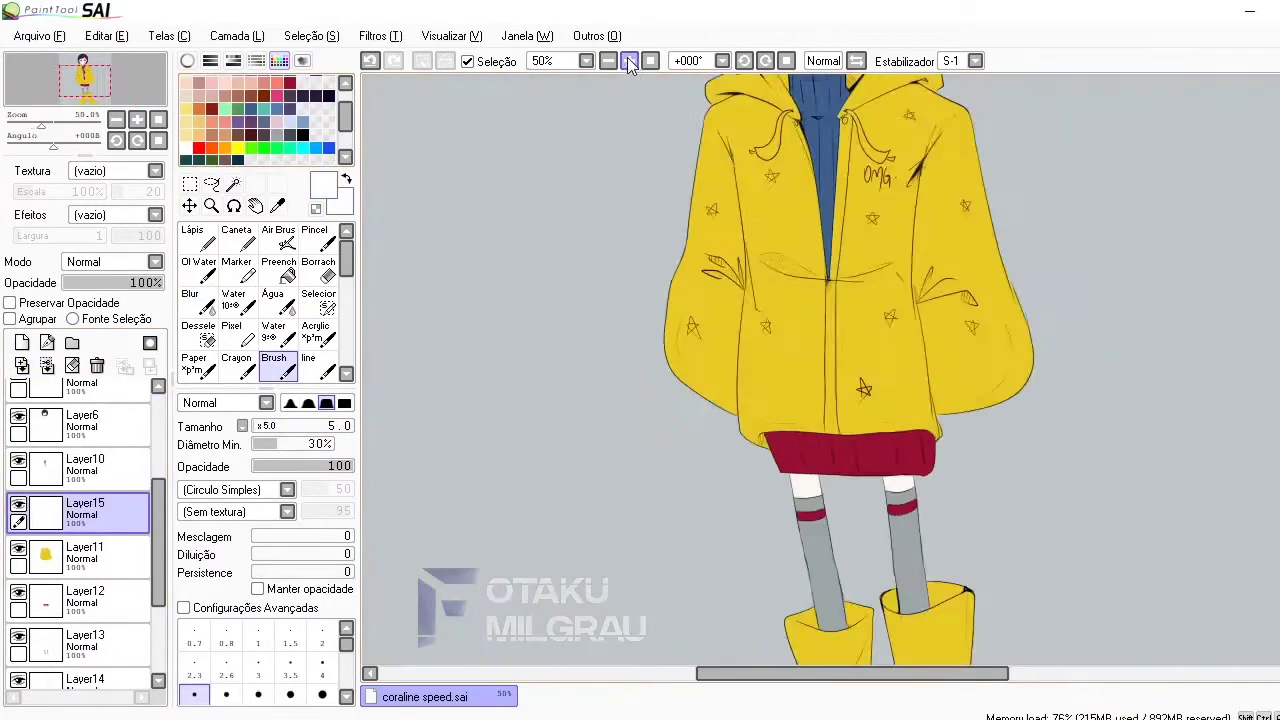
pyautogui.click(629, 61)
pyautogui.click(630, 62)
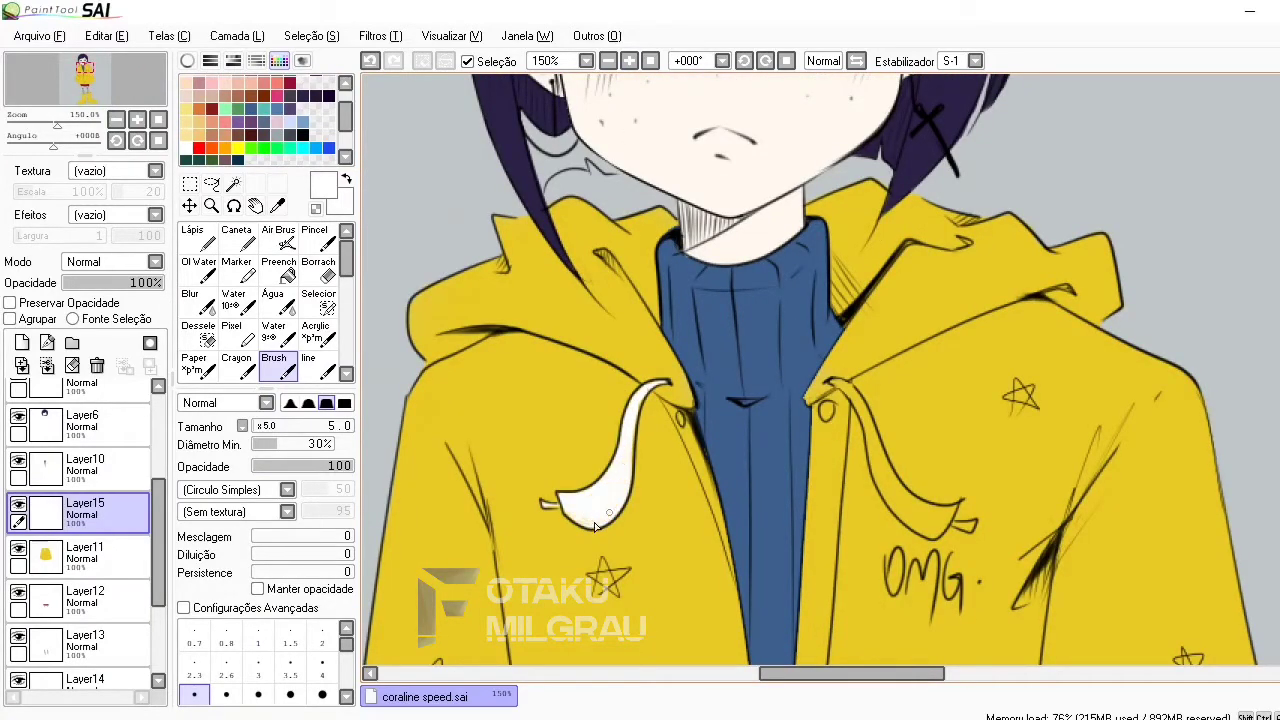
pyautogui.scroll(2, 595, 527)
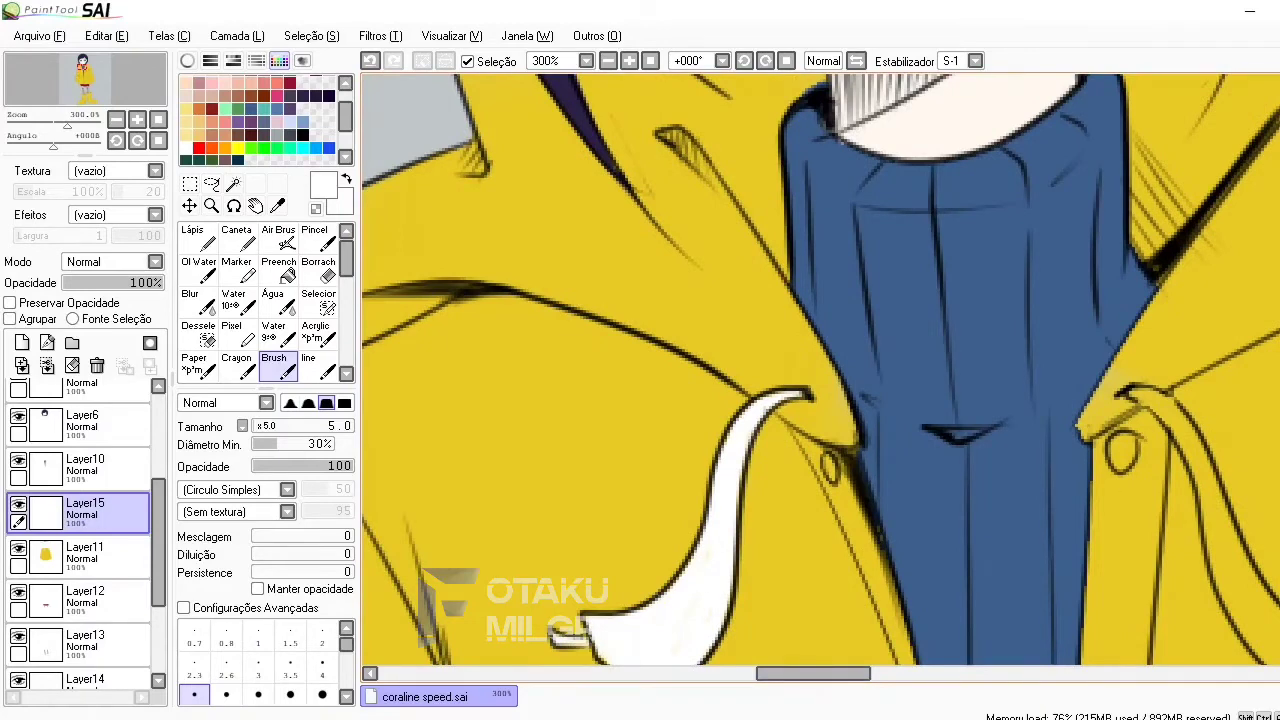
# Paint the right hood drawstring and its knotted tip white on Layer15
pyautogui.scroll(-3, 656, 364)
pyautogui.hscroll(5, 656, 364)
pyautogui.moveTo(1006, 384); pyautogui.dragTo(977, 383)
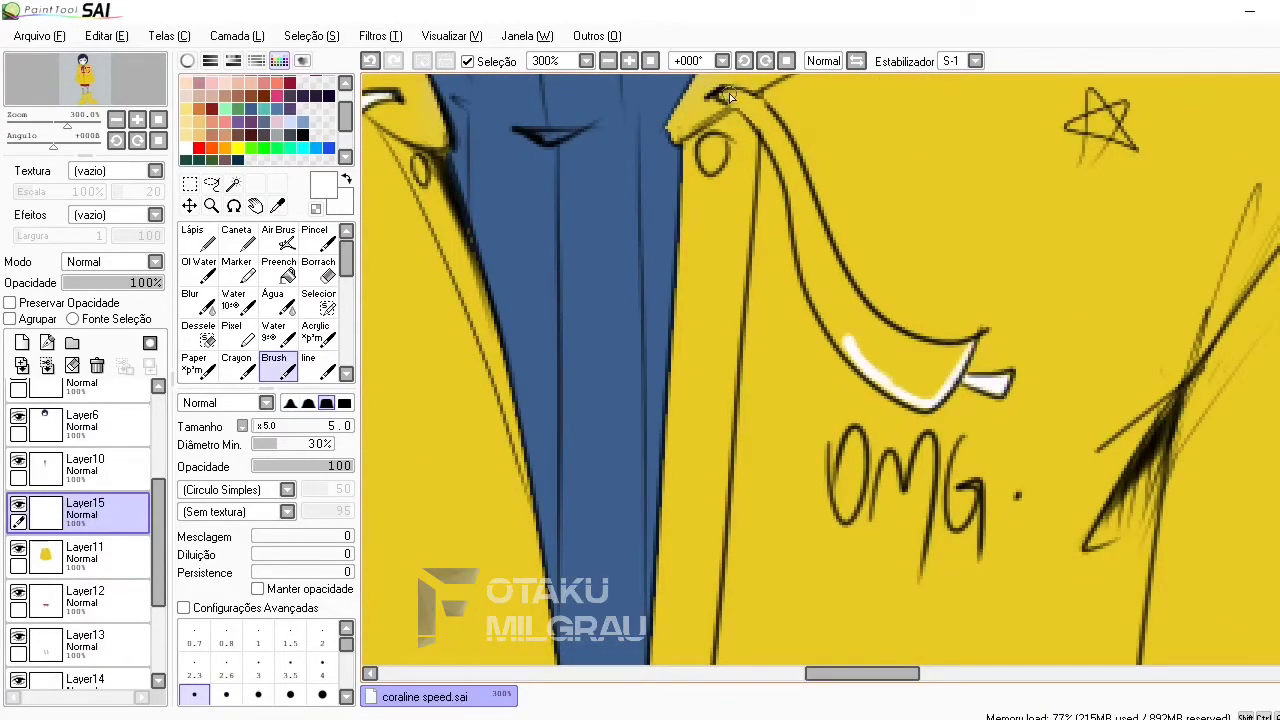
pyautogui.moveTo(731, 96)
pyautogui.mouseDown()
pyautogui.moveTo(850, 350)
pyautogui.moveTo(804, 224)
pyautogui.mouseUp()
pyautogui.moveTo(858, 338)
pyautogui.mouseDown()
pyautogui.moveTo(913, 347)
pyautogui.moveTo(930, 397)
pyautogui.moveTo(900, 360)
pyautogui.mouseUp()
pyautogui.click(608, 61)
pyautogui.click(608, 61)
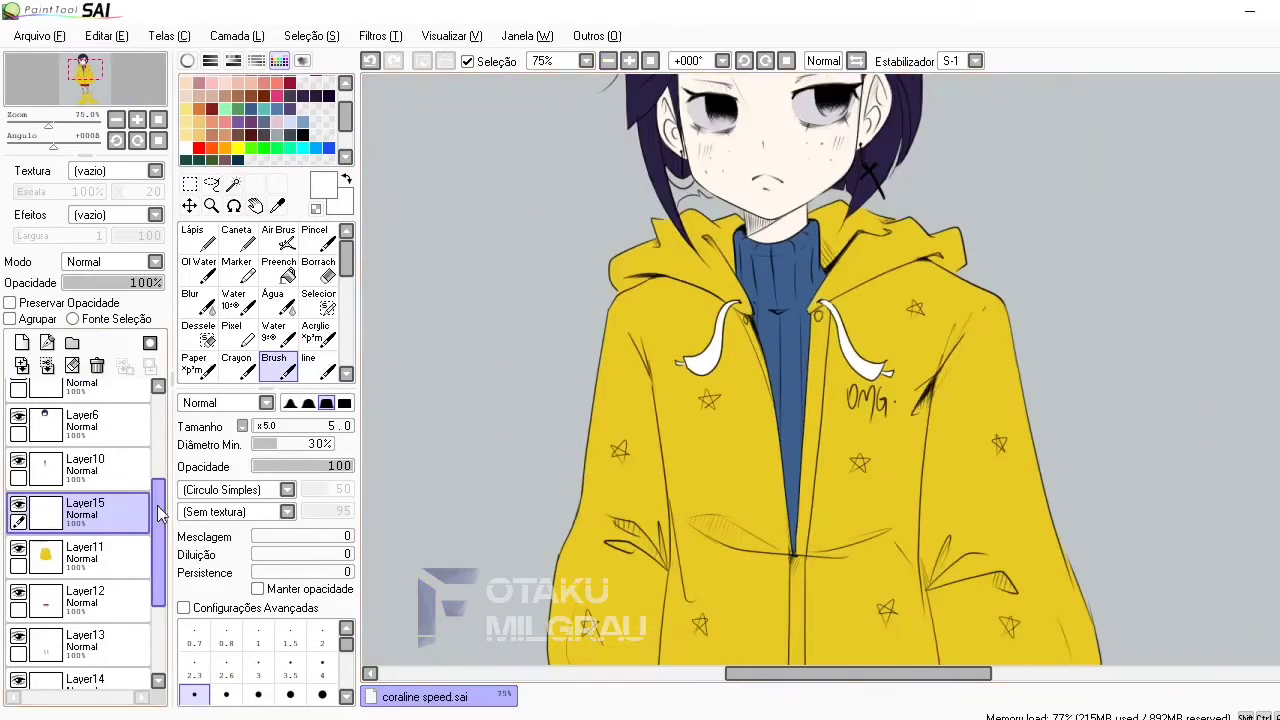
# Hide the line art on Layer5 to check the flat colours, and show it again
pyautogui.scroll(3, 80, 520)
pyautogui.hotkey('ctrl', '-')
pyautogui.click(22, 443)
pyautogui.click(18, 436)
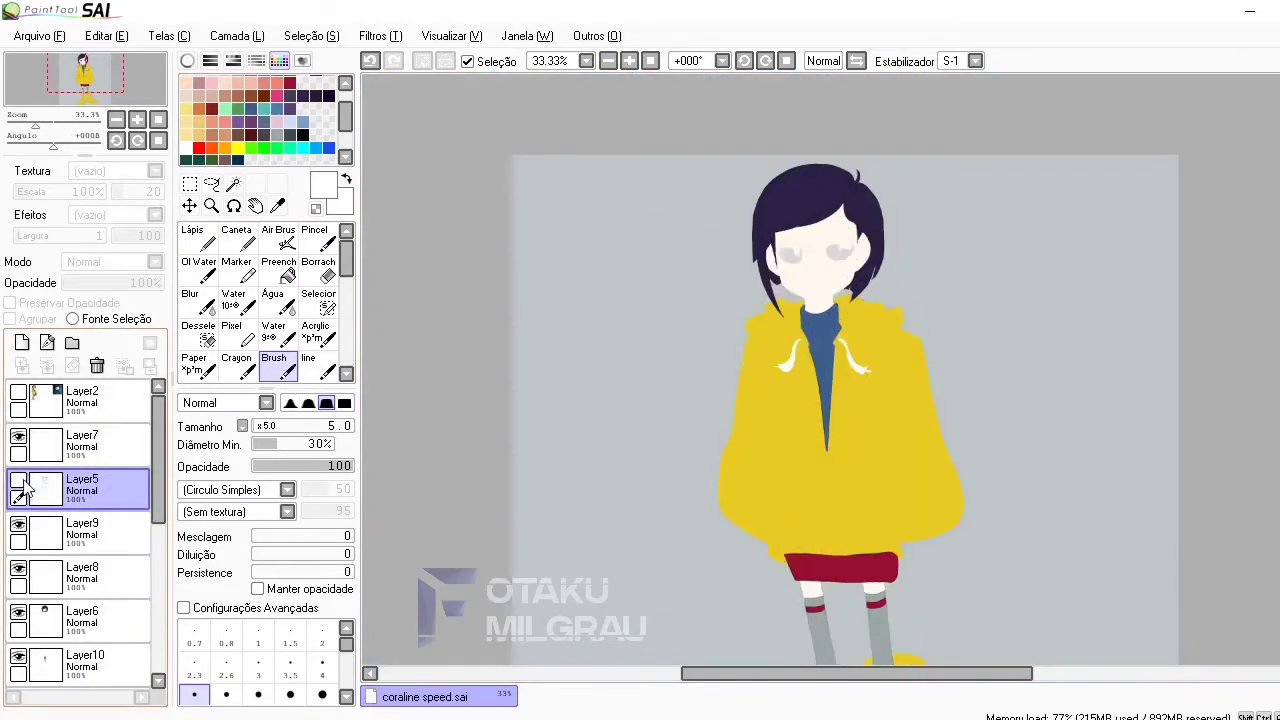
pyautogui.click(18, 436)
# Try broad dark grey shadow strokes over the hair, coat, legs and boots on a new top layer with a size 170 brush
pyautogui.click(21, 342)
pyautogui.moveTo(905, 365); pyautogui.dragTo(905, 505)
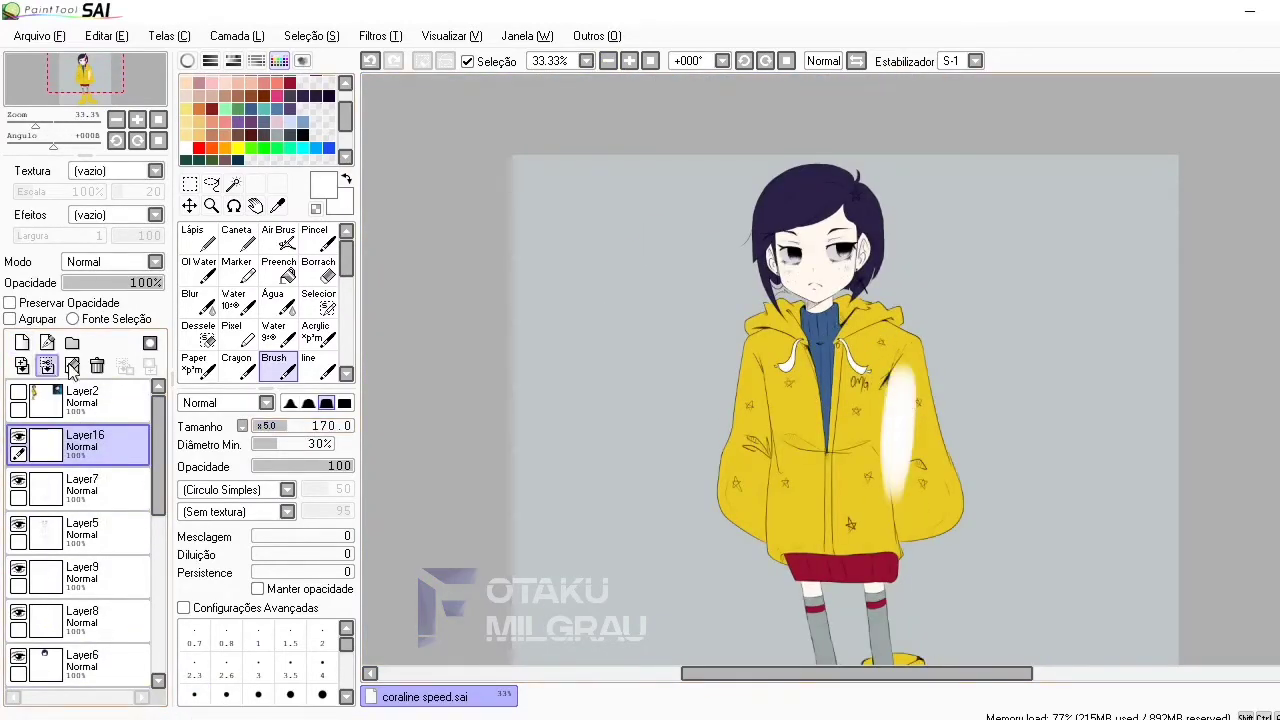
pyautogui.hotkey('ctrl', 'z')
pyautogui.moveTo(890, 352); pyautogui.dragTo(900, 560)
pyautogui.moveTo(892, 320); pyautogui.dragTo(812, 460)
pyautogui.moveTo(812, 460); pyautogui.dragTo(829, 200)
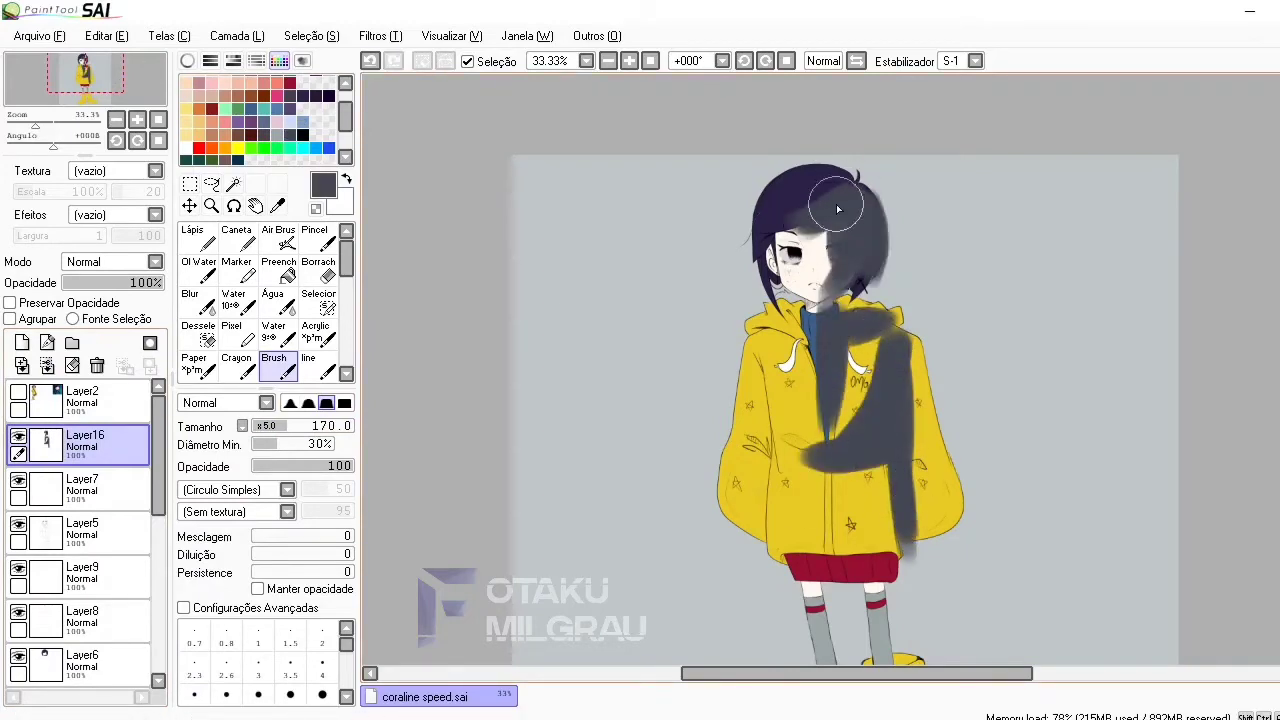
pyautogui.moveTo(762, 350); pyautogui.dragTo(765, 555)
pyautogui.moveTo(880, 540); pyautogui.dragTo(890, 640)
pyautogui.scroll(-5, 886, 566)
pyautogui.moveTo(900, 455); pyautogui.dragTo(1000, 575)
pyautogui.moveTo(850, 470); pyautogui.dragTo(780, 600)
# Try the Multiplicação blend mode at 40% opacity and Sobrepor at 100% on the dark shadow layer
pyautogui.scroll(-3, 110, 261)
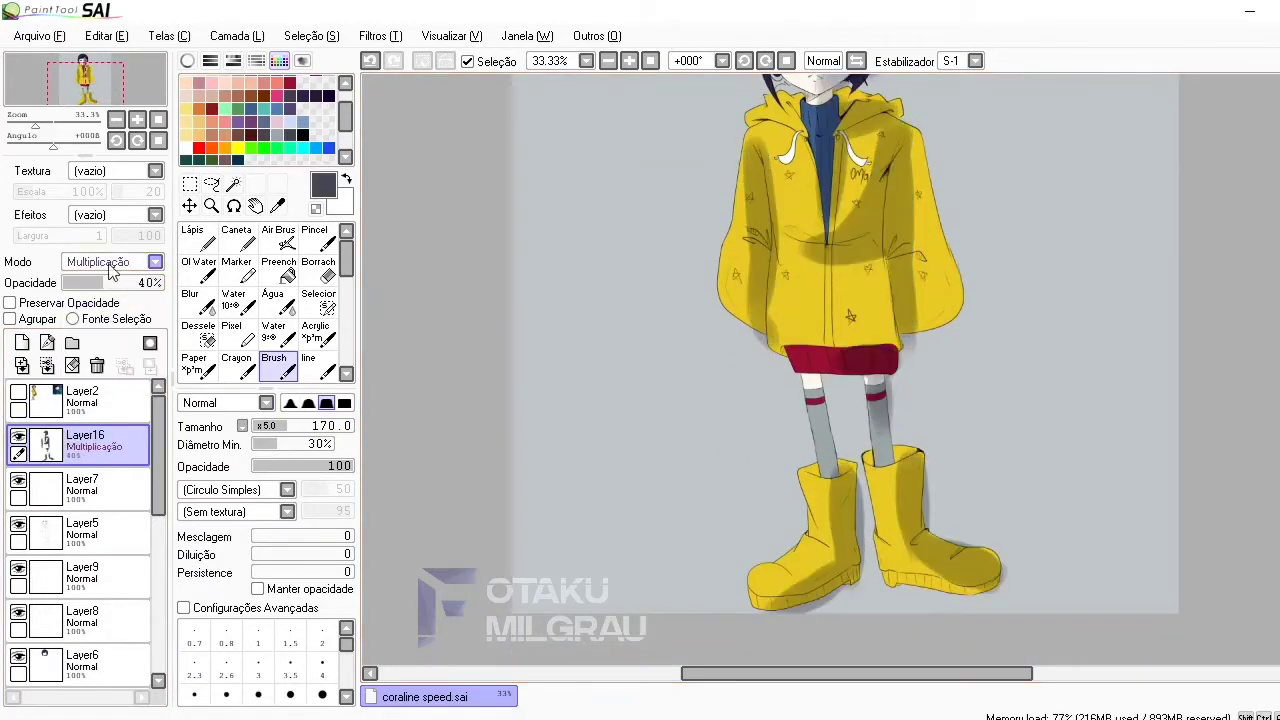
pyautogui.scroll(3, 900, 350)
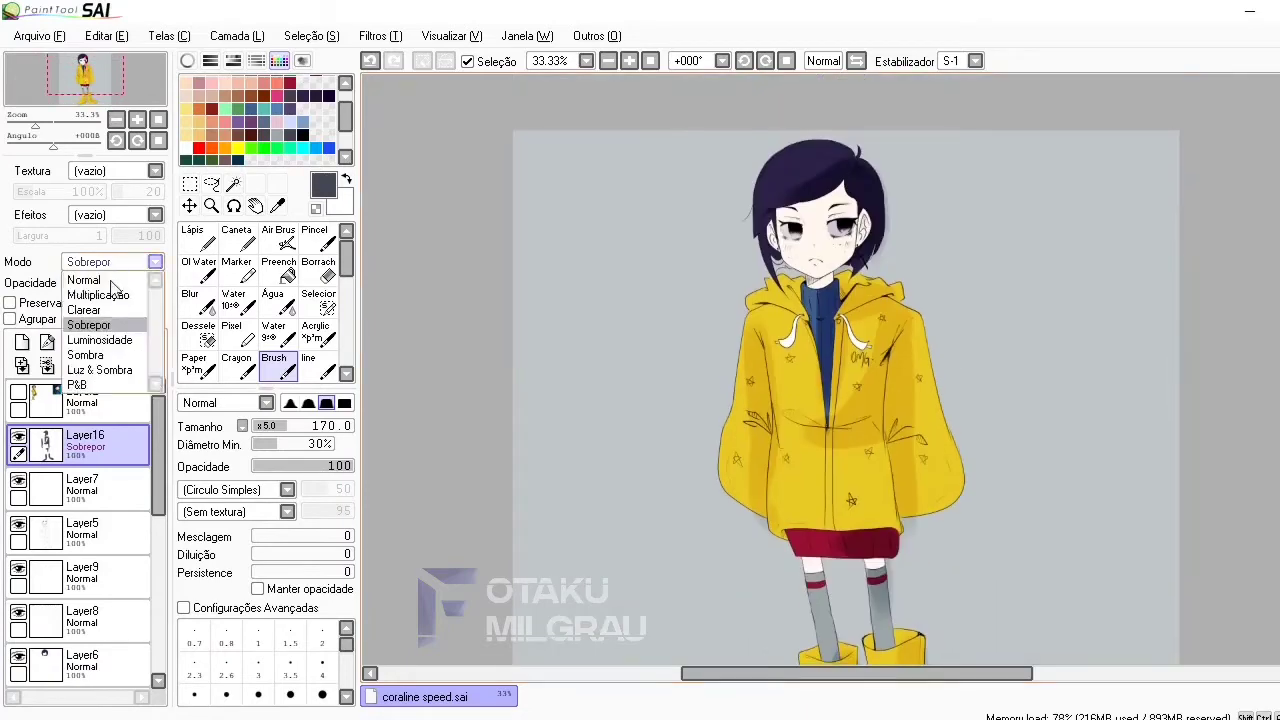
pyautogui.scroll(4, 110, 261)
pyautogui.moveTo(150, 284)
pyautogui.mouseDown()
pyautogui.moveTo(85, 288)
pyautogui.moveTo(160, 283)
pyautogui.mouseUp()
pyautogui.click(110, 261)
pyautogui.click(95, 270)
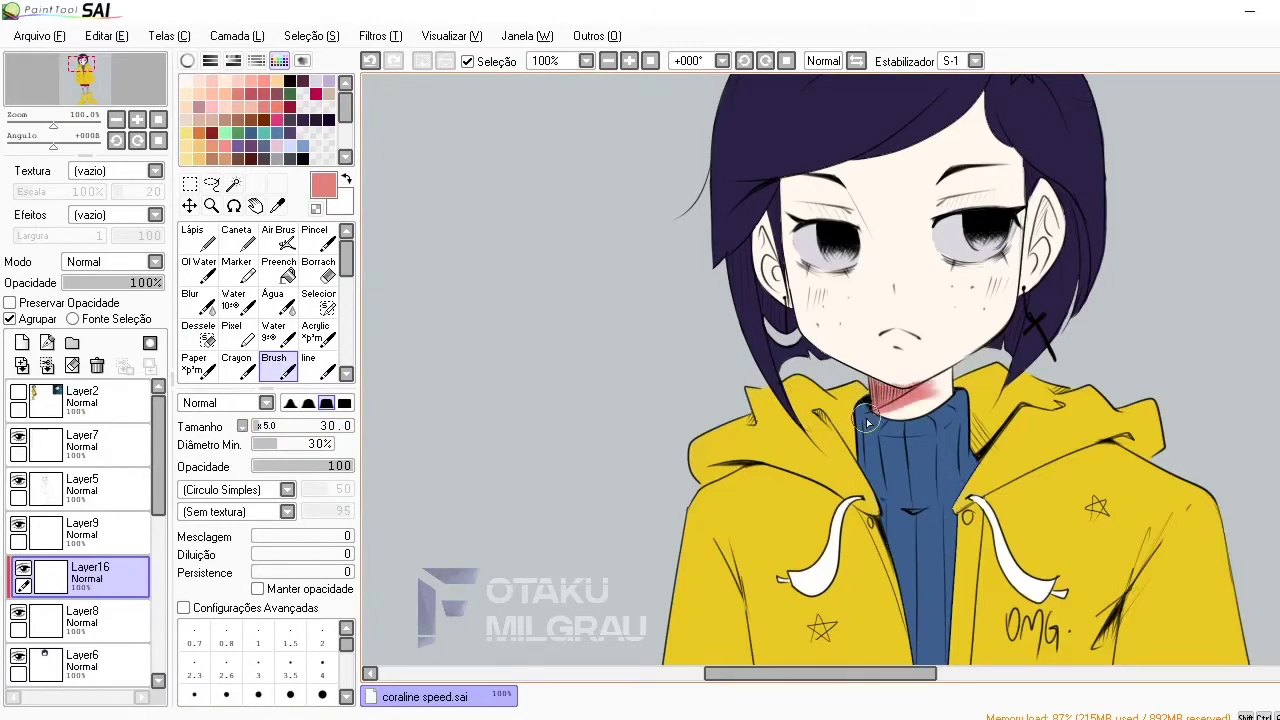
# Shade the neck and upper ears salmon with a size 30 brush, trimming the neck shadow with a size 15 eraser
pyautogui.press('e')
pyautogui.scroll(3, 865, 415)
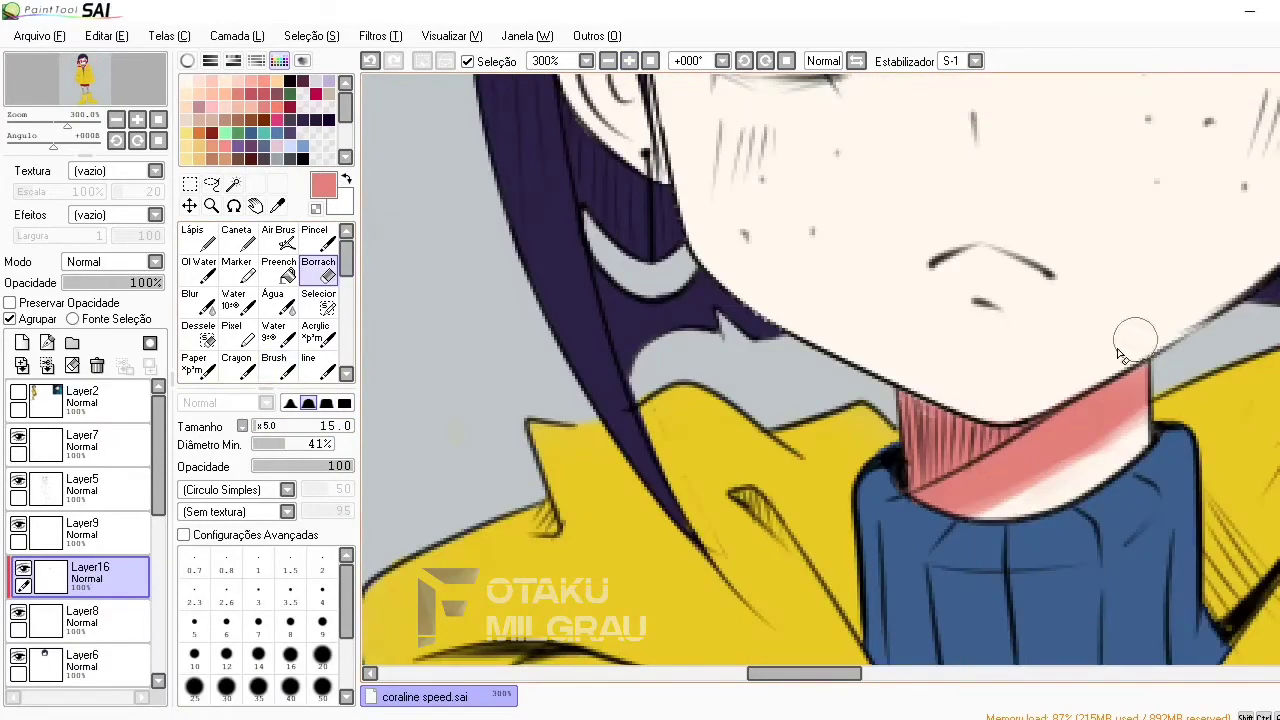
pyautogui.press('b')
pyautogui.scroll(-2, 900, 400)
pyautogui.moveTo(735, 215); pyautogui.dragTo(718, 140)
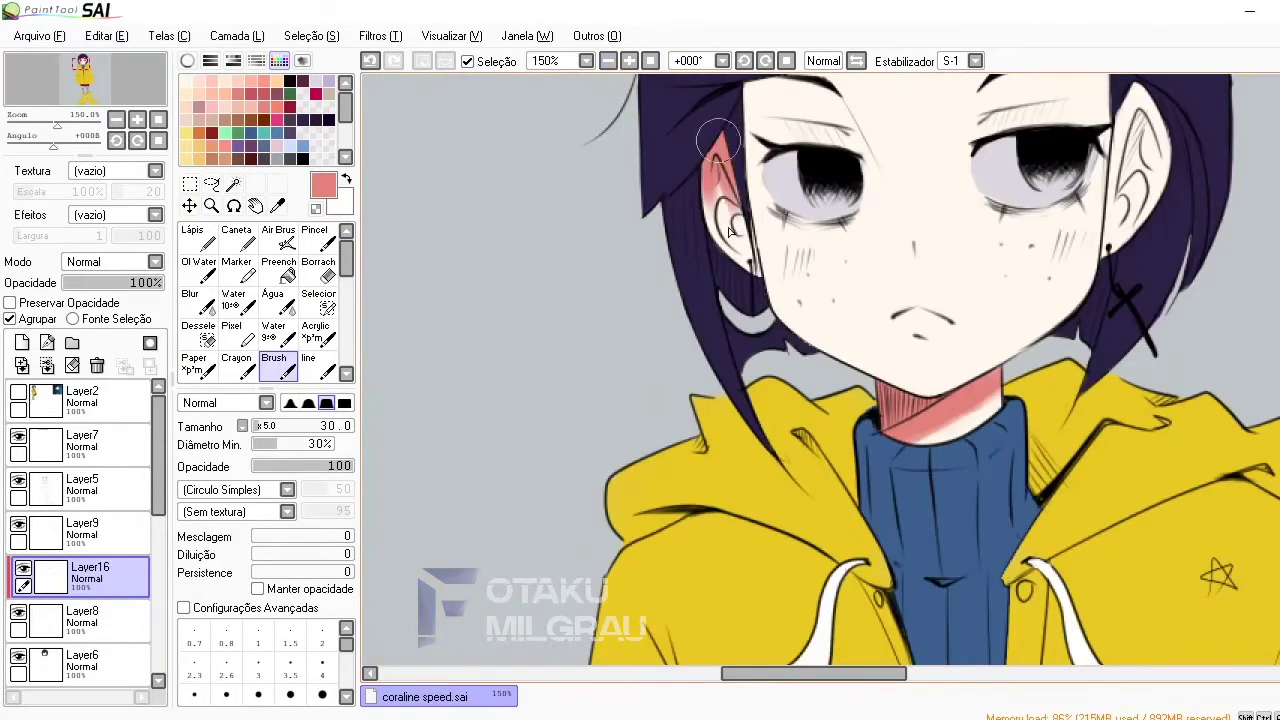
pyautogui.moveTo(1165, 150)
pyautogui.mouseDown()
pyautogui.moveTo(1130, 85)
pyautogui.moveTo(1110, 80)
pyautogui.mouseUp()
# Paint salmon shading over both eyelids and across the forehead below the fringe on Layer16
pyautogui.scroll(-1, 1032, 200)
pyautogui.moveTo(850, 219); pyautogui.dragTo(823, 218)
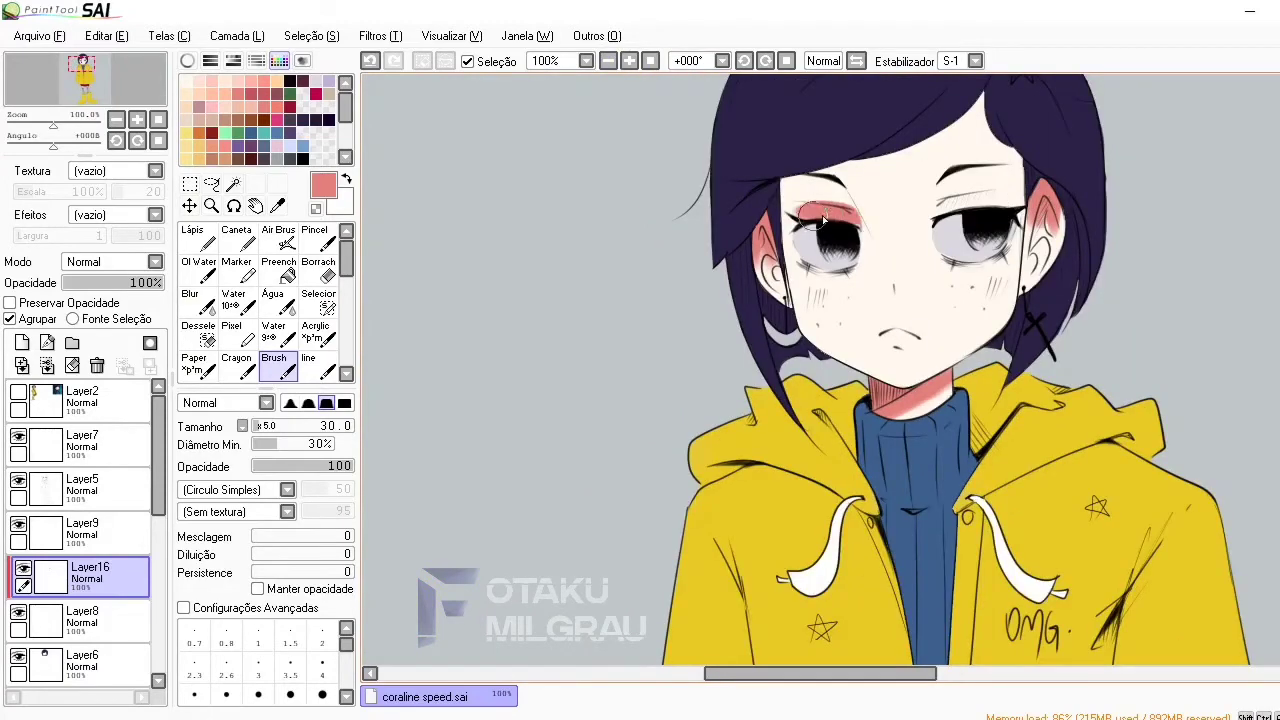
pyautogui.moveTo(940, 210)
pyautogui.mouseDown()
pyautogui.moveTo(1018, 208)
pyautogui.moveTo(774, 185)
pyautogui.moveTo(1021, 168)
pyautogui.moveTo(930, 200)
pyautogui.mouseUp()
# Soften the salmon skin shading with a size 150 Blur brush and lower Layer16's opacity to 35%
pyautogui.click(286, 268)
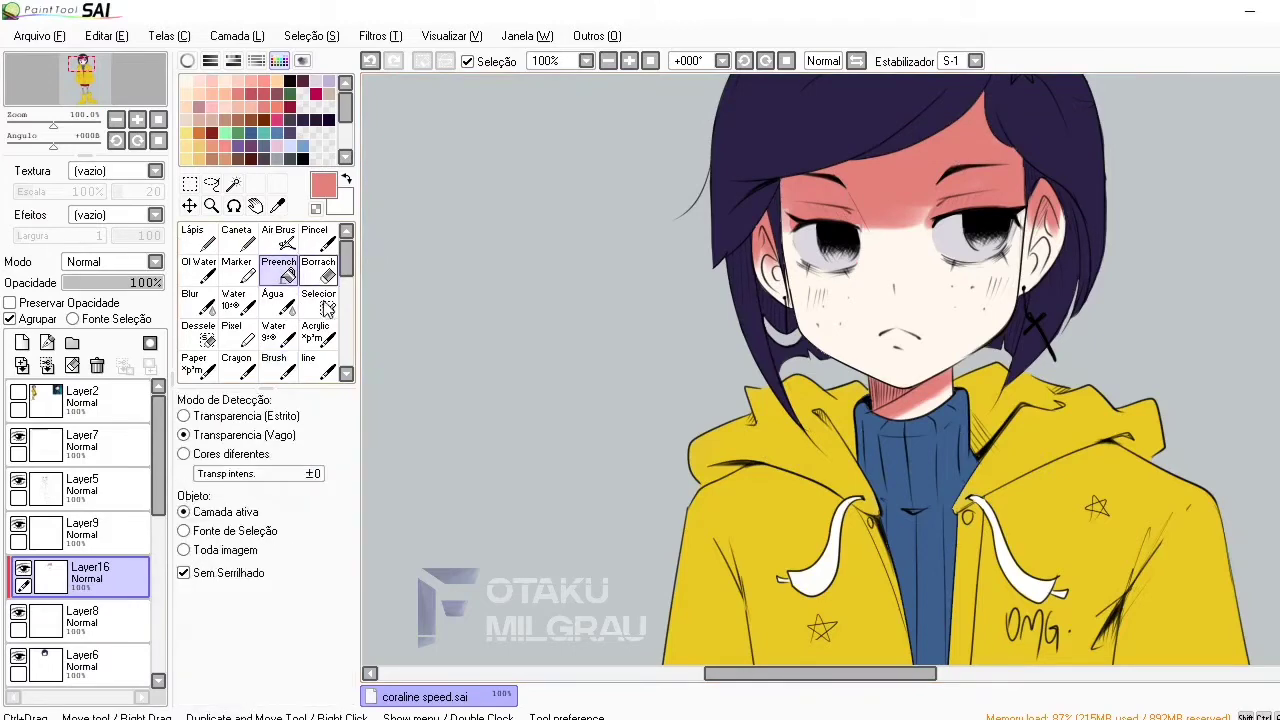
pyautogui.click(198, 300)
pyautogui.moveTo(800, 250); pyautogui.dragTo(975, 235)
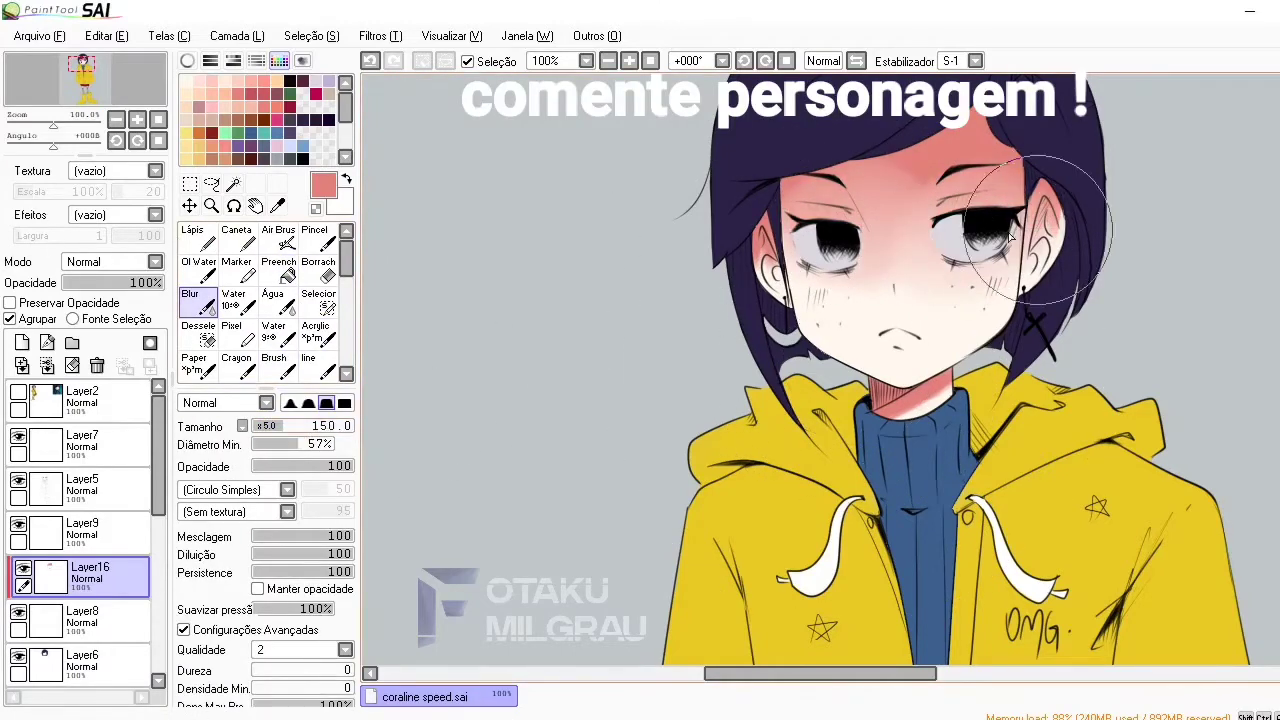
pyautogui.press('e')
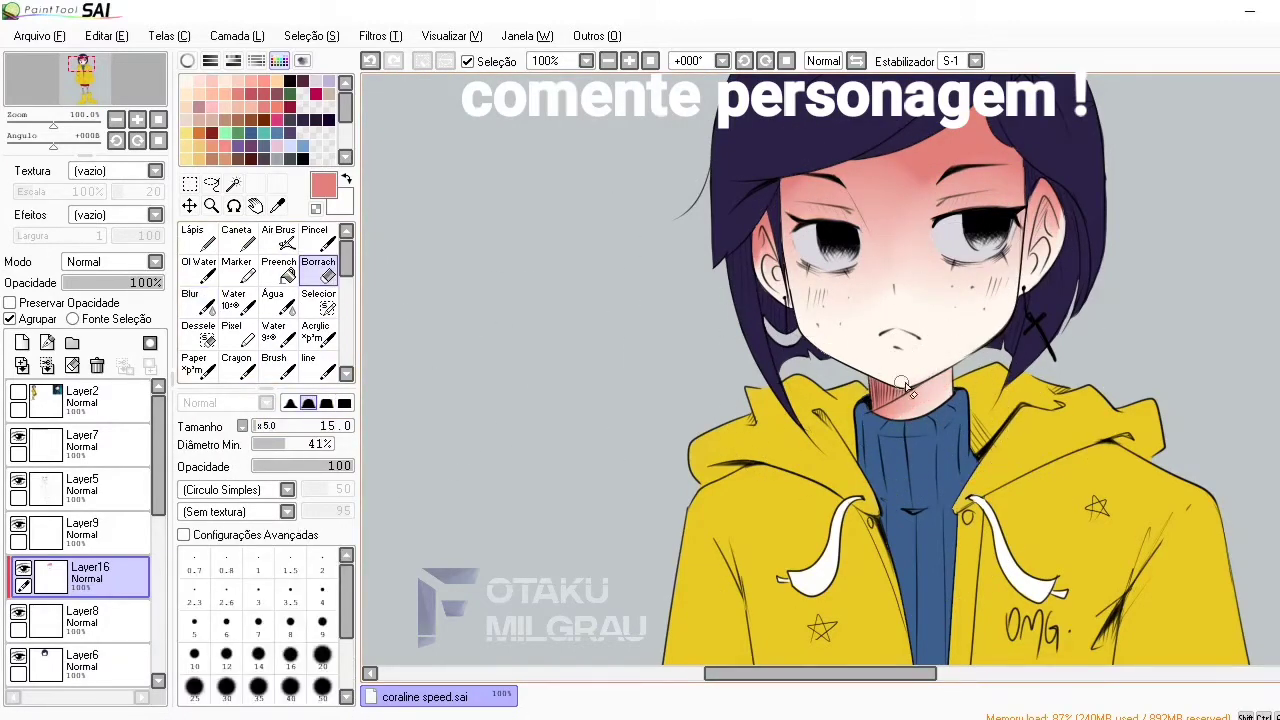
pyautogui.press('b')
pyautogui.hotkey('ctrl', 'z')
pyautogui.hotkey('ctrl', 'z')
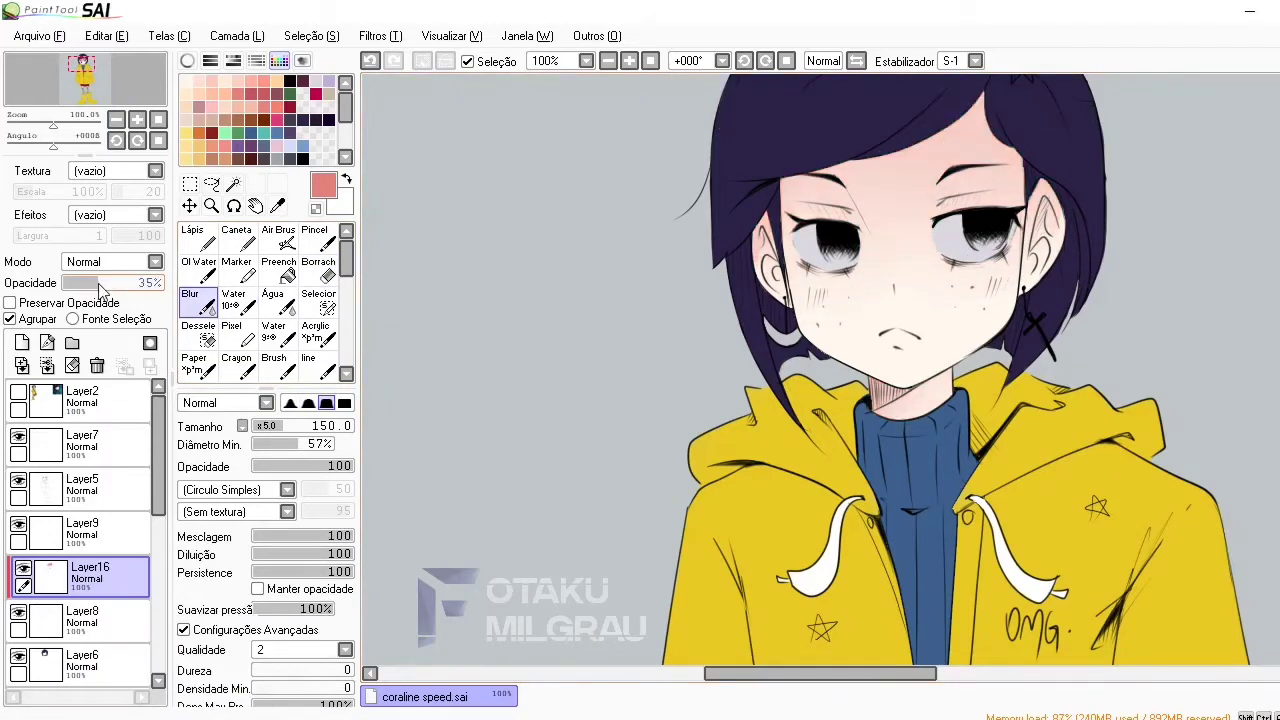
# Create a clipped layer above Layer16 and paint darker red shadows on the upper ears with a size 70 brush
pyautogui.click(22, 343)
pyautogui.click(9, 318)
pyautogui.click(318, 110)
pyautogui.click(274, 363)
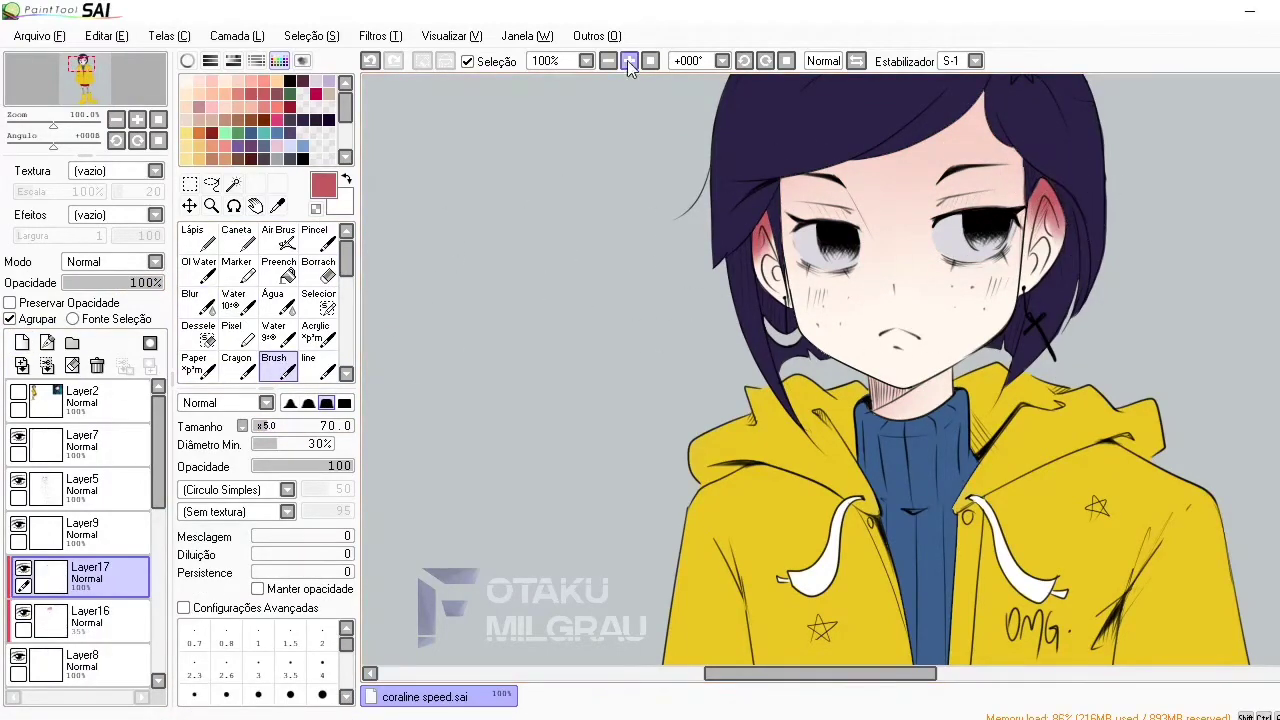
# Paint a darker red shadow across the neck under the chin with a size 30 brush and clean its edges with the eraser
pyautogui.scroll(2, 860, 400)
pyautogui.press('[')
pyautogui.press('[')
pyautogui.press('[')
pyautogui.press('[')
pyautogui.moveTo(930, 410)
pyautogui.mouseDown()
pyautogui.moveTo(868, 398)
pyautogui.moveTo(960, 430)
pyautogui.mouseUp()
pyautogui.moveTo(1040, 380); pyautogui.dragTo(920, 440)
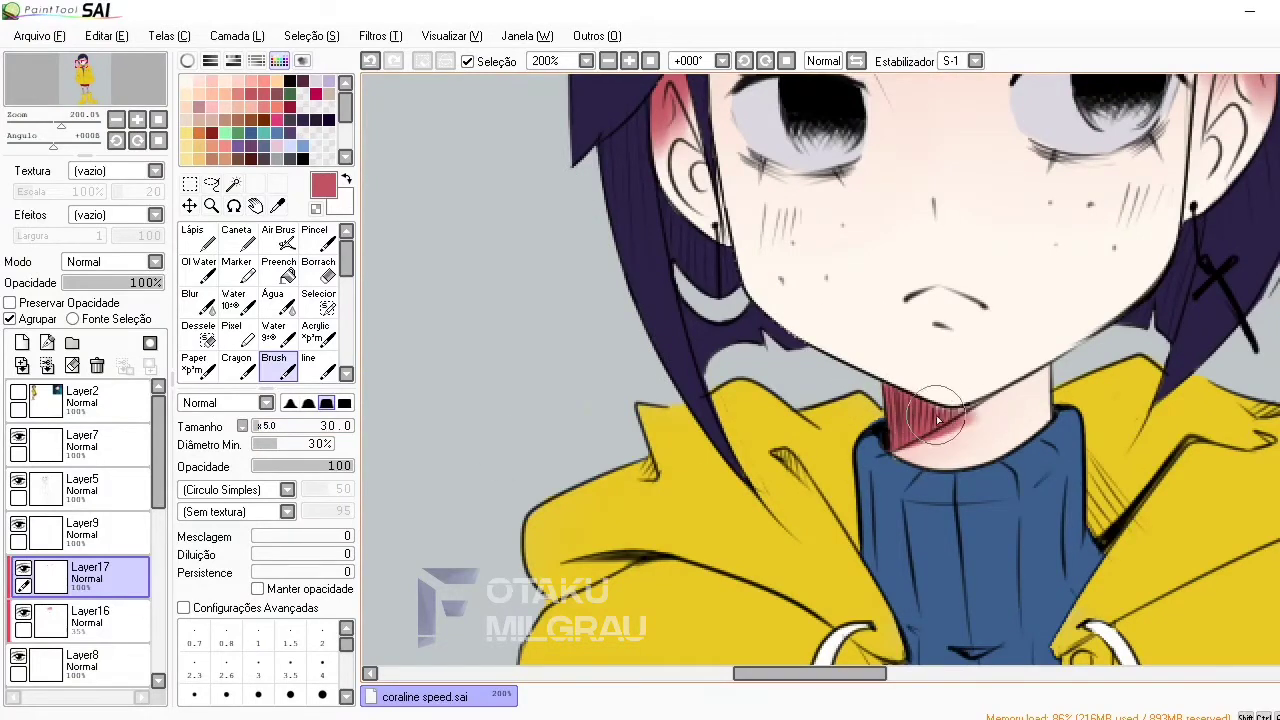
pyautogui.moveTo(890, 380)
pyautogui.mouseDown()
pyautogui.moveTo(1040, 370)
pyautogui.moveTo(914, 425)
pyautogui.moveTo(943, 398)
pyautogui.mouseUp()
pyautogui.click(318, 265)
pyautogui.press('b')
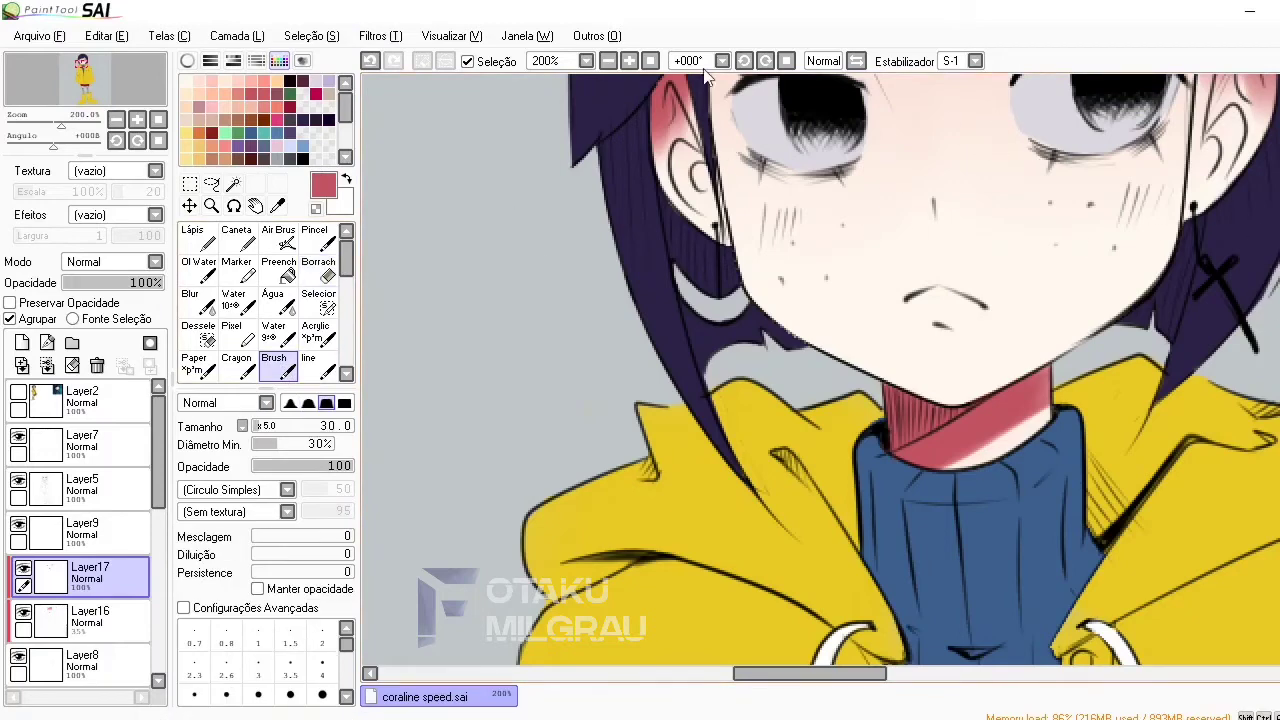
# Paint a small dark red accent on the nose on Layer17 and trim it with the size 15 eraser
pyautogui.moveTo(928, 200); pyautogui.dragTo(940, 225)
pyautogui.press('e')
pyautogui.click(608, 61)
pyautogui.click(608, 61)
pyautogui.click(273, 365)
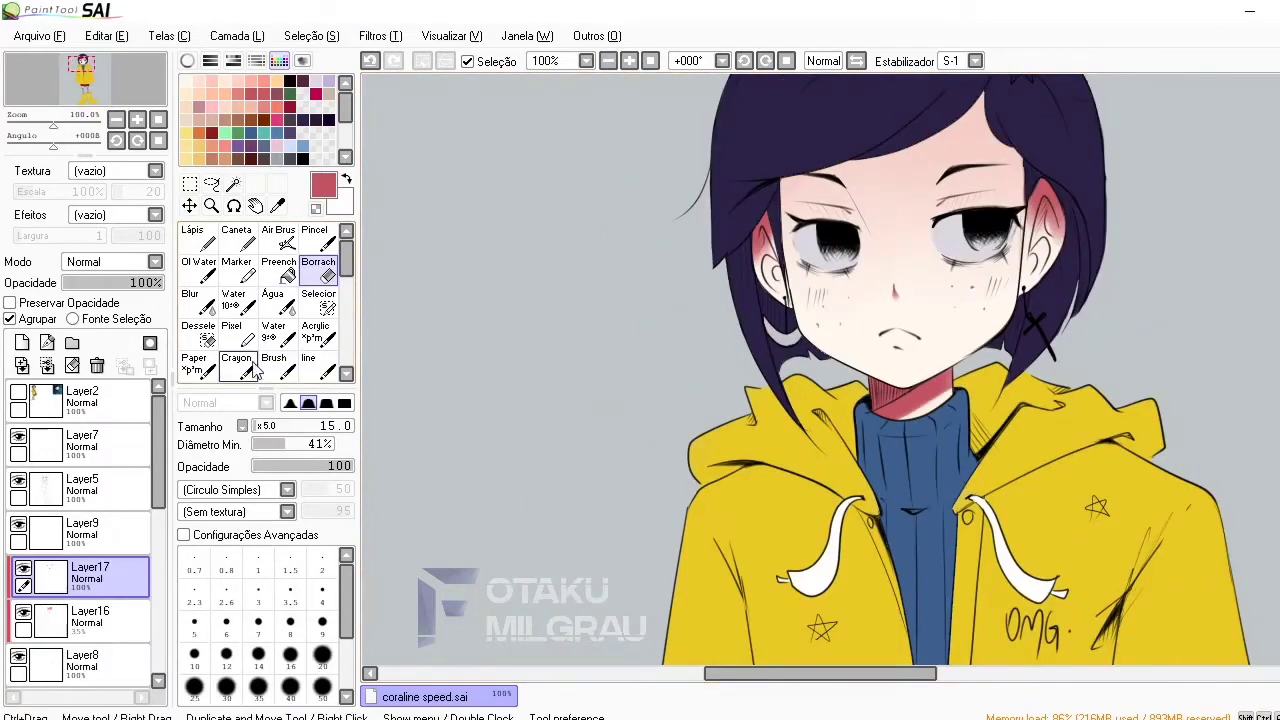
# Fill the character's lips with dark red on Layer17 using the size 15 Brush
pyautogui.hotkey('ctrl', '+')
pyautogui.hotkey('ctrl', '+')
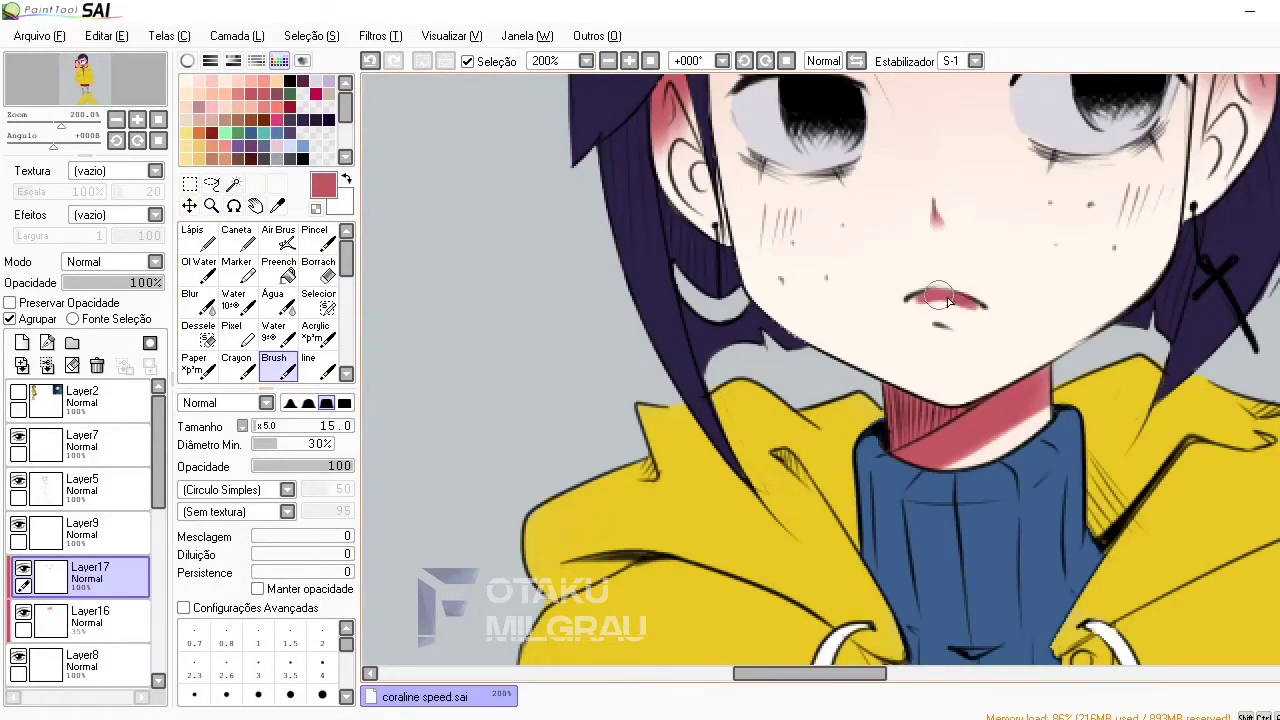
pyautogui.click(608, 61)
pyautogui.click(608, 61)
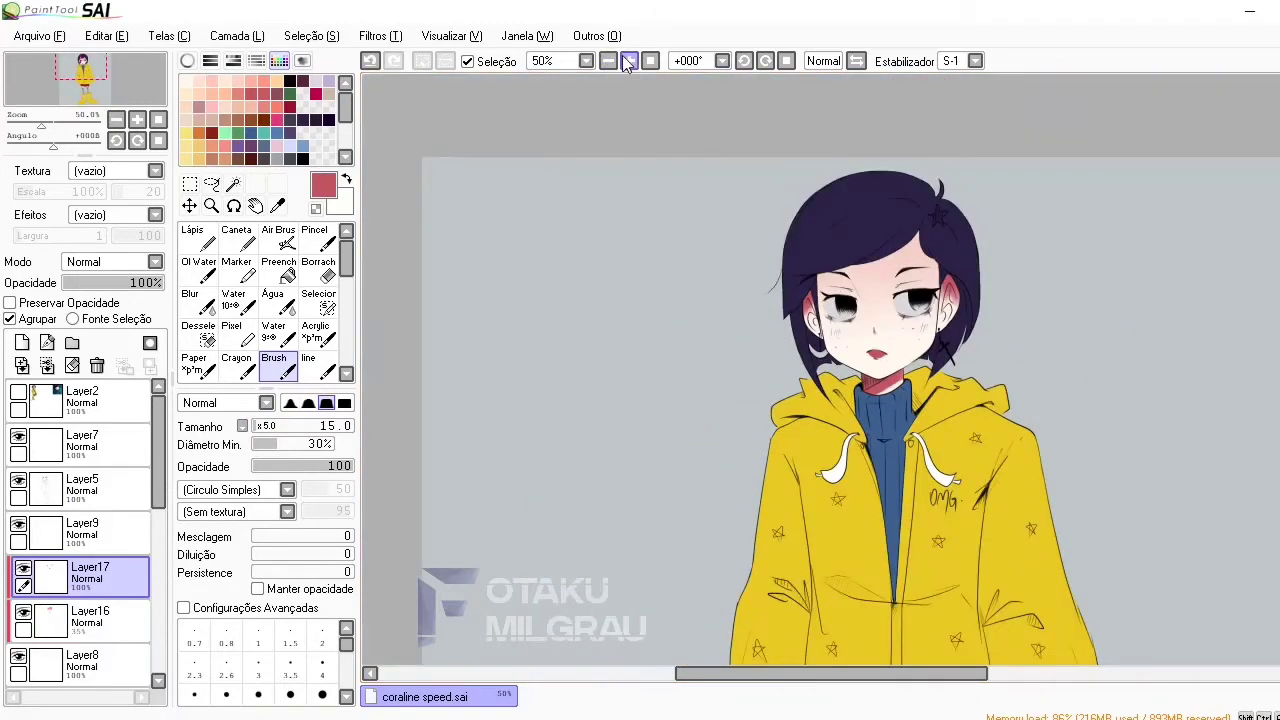
# Paint red shading over the upper eyelids and beneath both eyes on Layer17 with the size 15 Brush
pyautogui.hotkey('ctrl', '+')
pyautogui.hotkey('ctrl', '+')
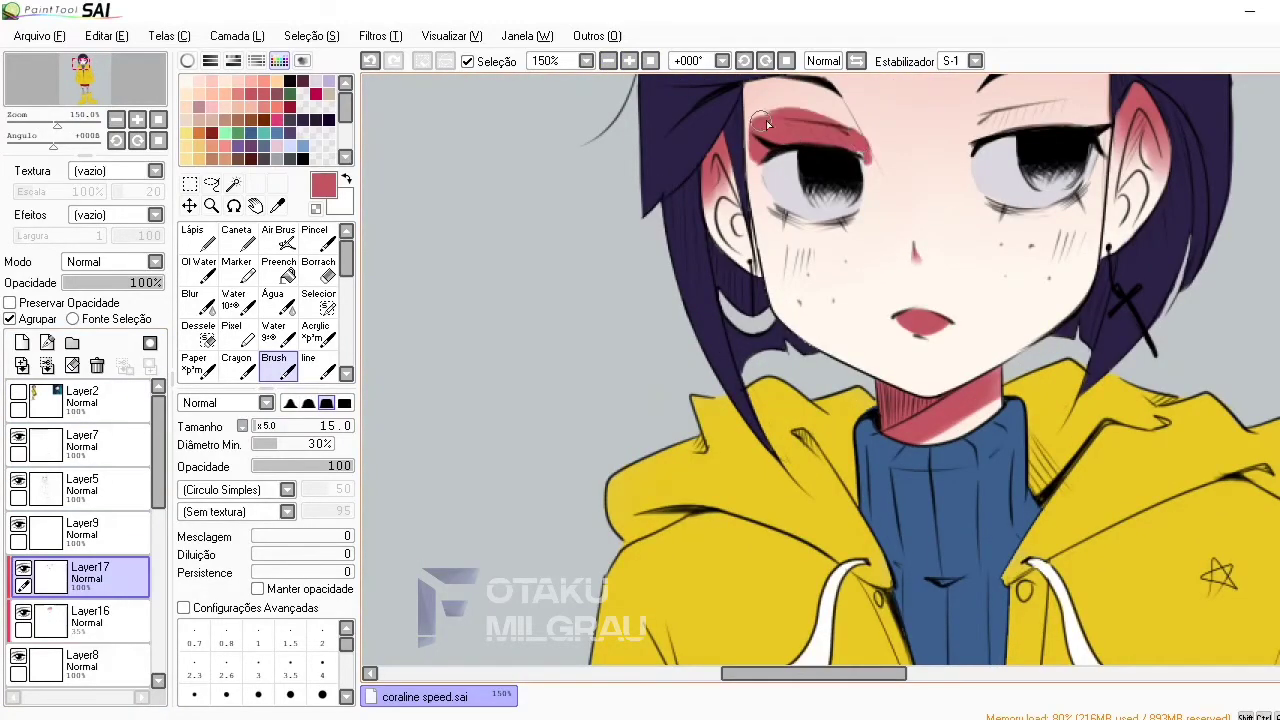
pyautogui.moveTo(968, 132); pyautogui.dragTo(1108, 122)
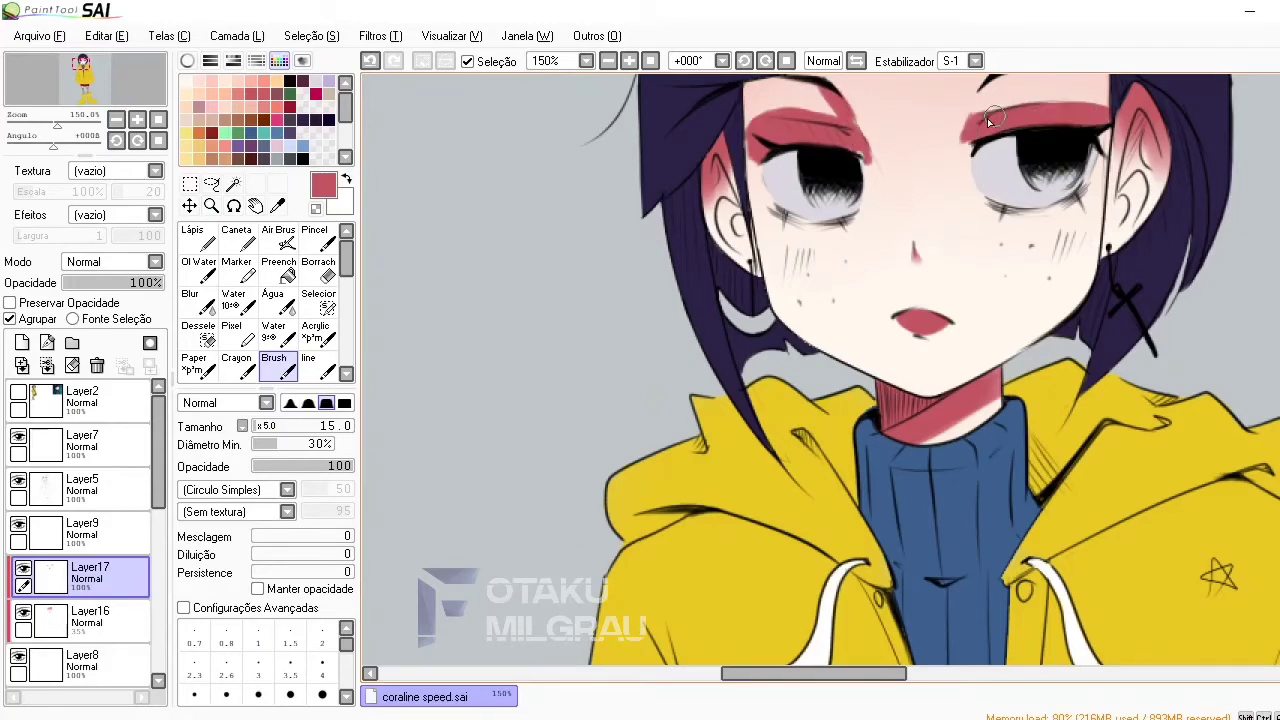
pyautogui.click(608, 61)
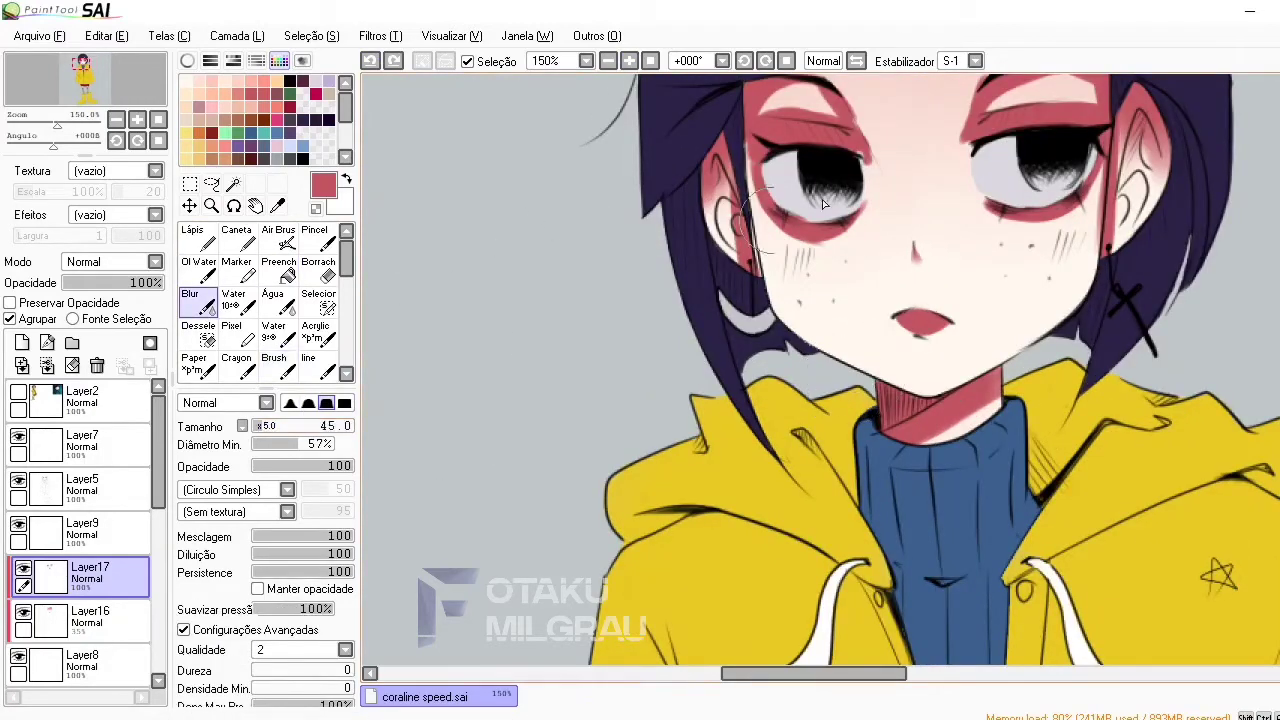
# Soften the red shading around the eyes and on the neck with a size 30 Blur brush and lower Layer17's opacity to 49%
pyautogui.press('[')
pyautogui.press('[')
pyautogui.press('[')
pyautogui.moveTo(805, 215); pyautogui.dragTo(865, 232)
pyautogui.moveTo(1040, 210); pyautogui.dragTo(980, 205)
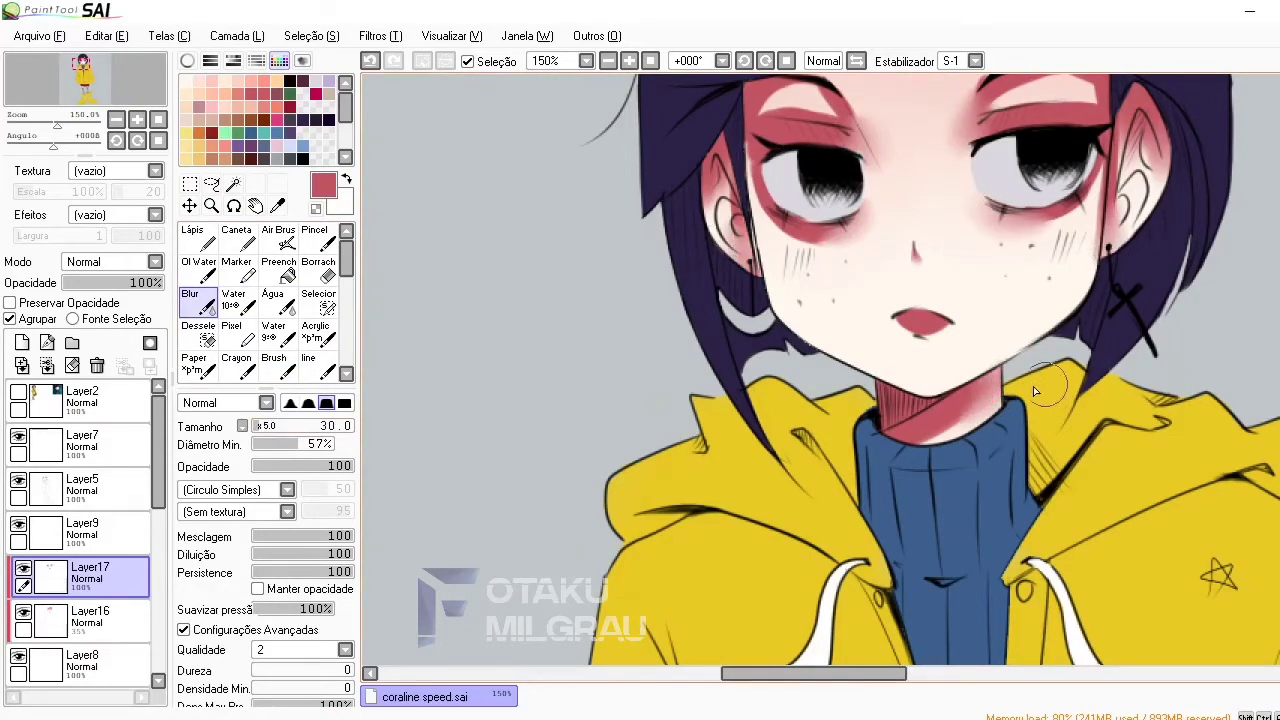
pyautogui.scroll(5, 1035, 390)
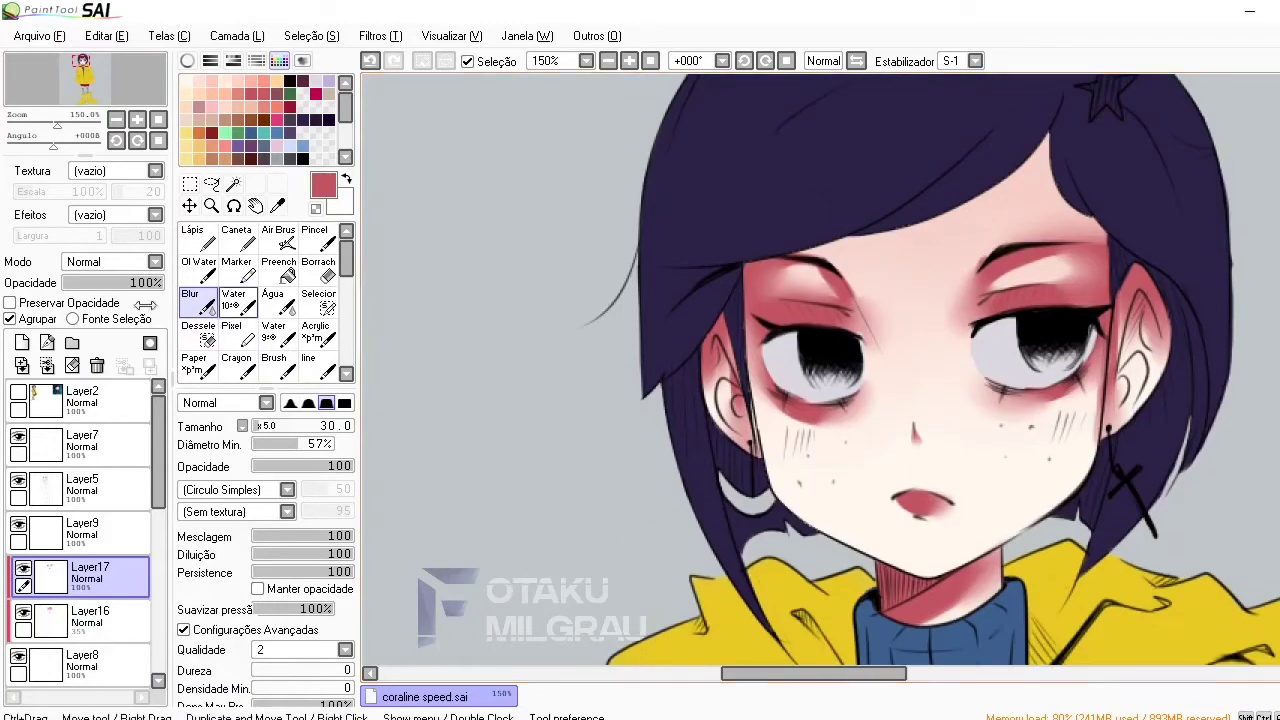
pyautogui.click(113, 286)
# Create a clipped layer above Layer17 and paint dark maroon shadows inside the ear and along both upper eyelids with a size 15 Brush
pyautogui.click(22, 342)
pyautogui.click(273, 365)
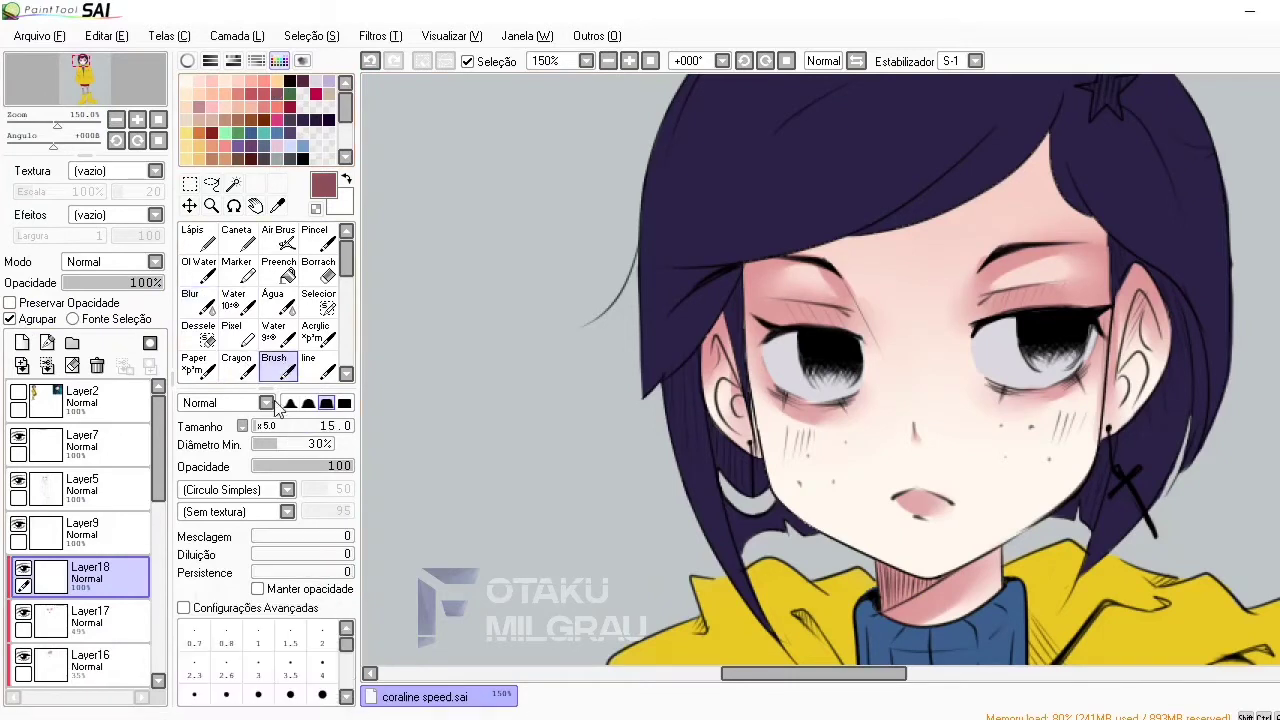
pyautogui.moveTo(748, 400); pyautogui.dragTo(727, 372)
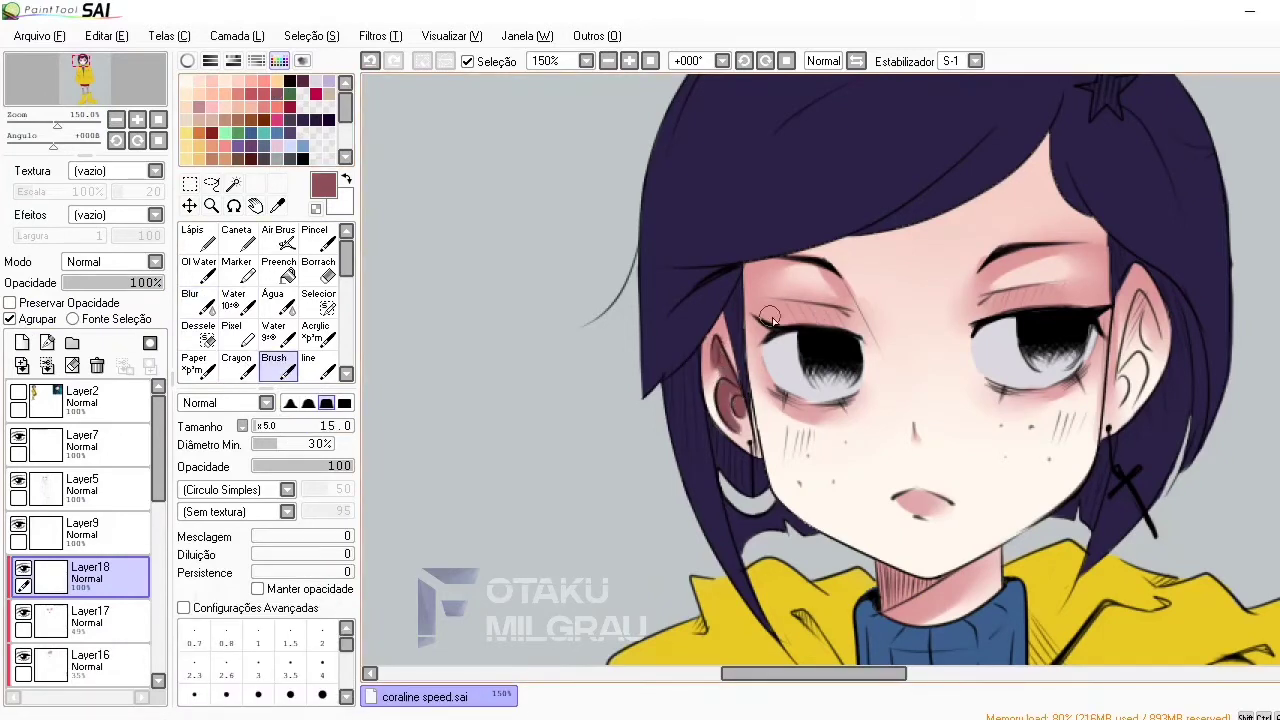
pyautogui.moveTo(808, 316); pyautogui.dragTo(762, 322)
pyautogui.moveTo(960, 312); pyautogui.dragTo(1036, 303)
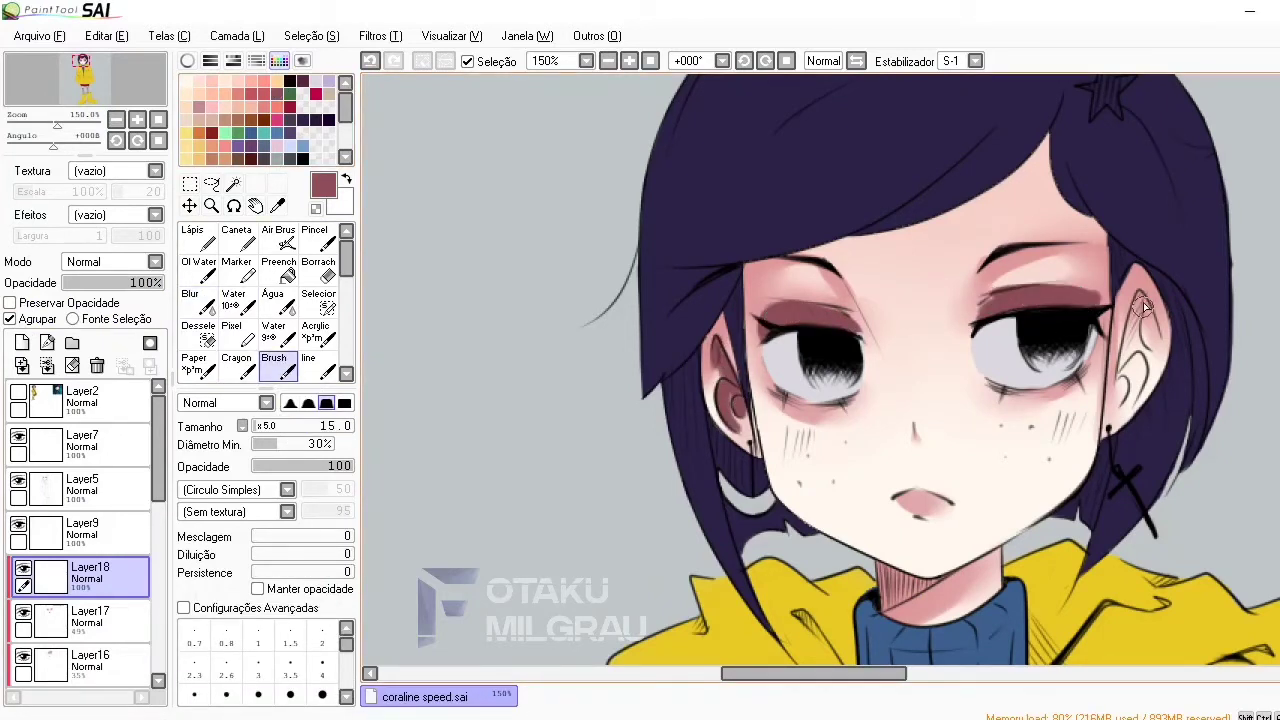
# Paint dark red shading inside the ears on Layer18, soften it with Blur, and lower the layer's opacity to 58%
pyautogui.moveTo(1143, 307); pyautogui.dragTo(1157, 337)
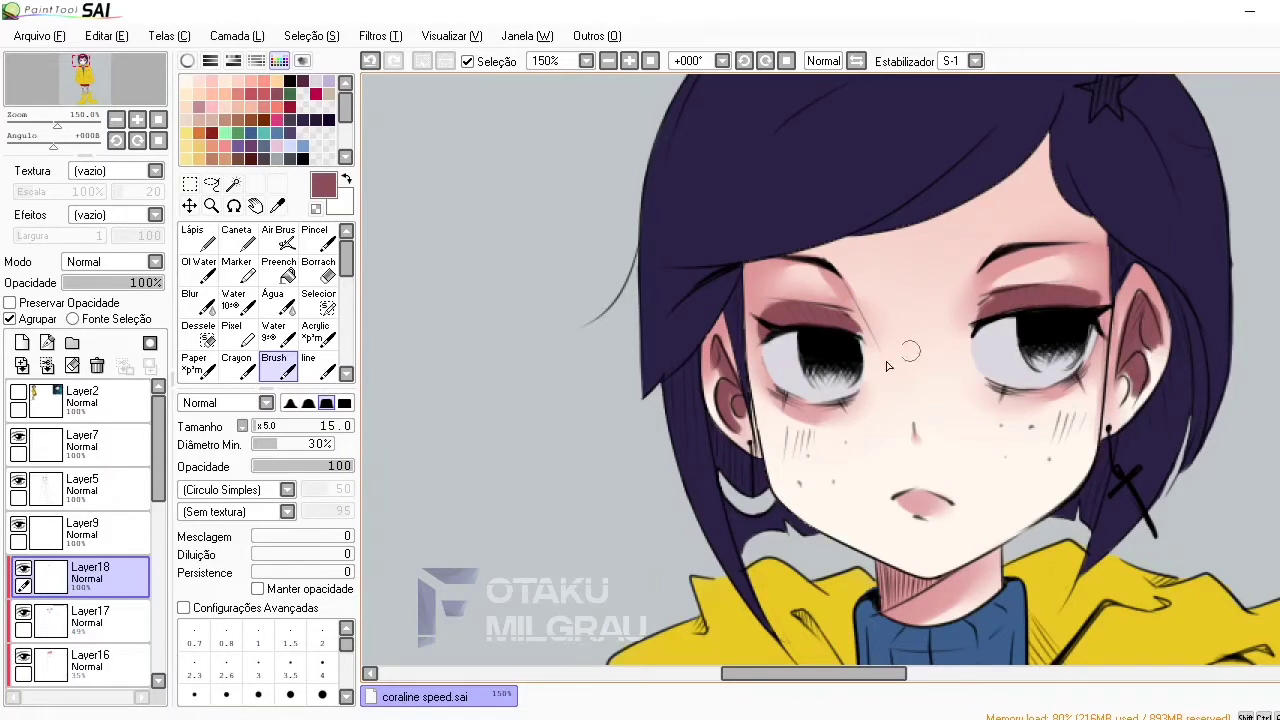
pyautogui.click(196, 300)
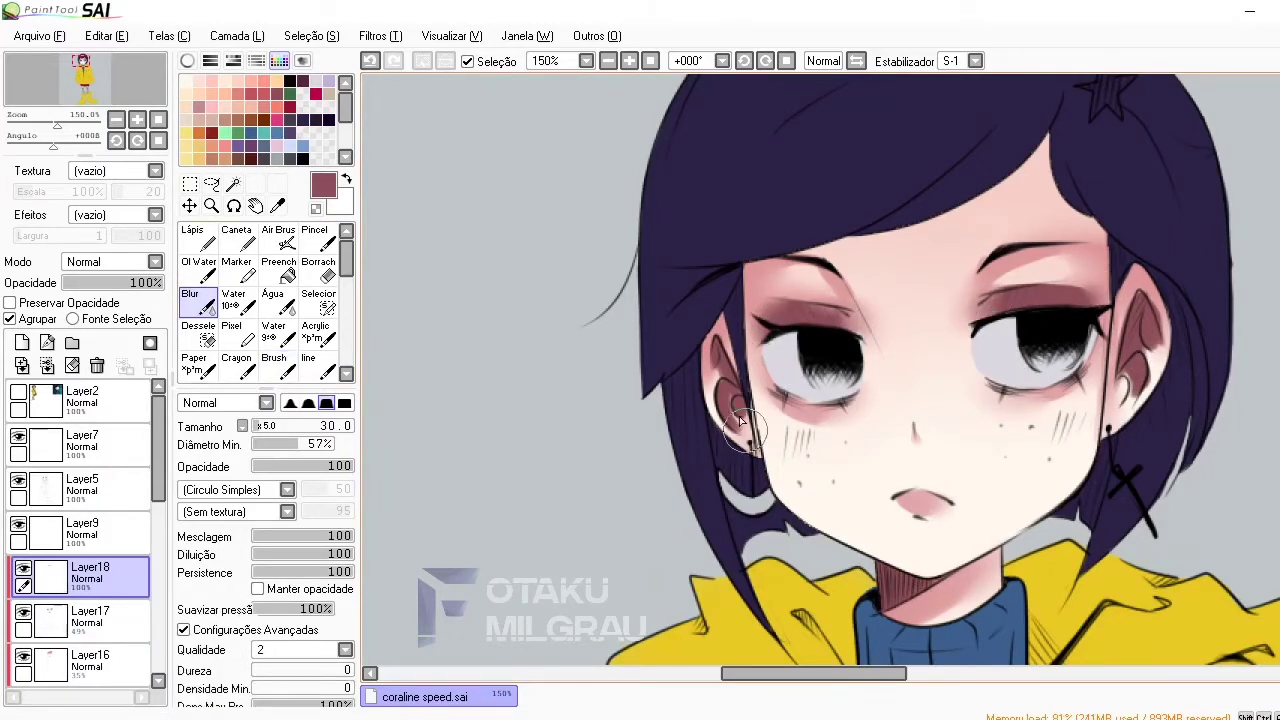
pyautogui.moveTo(1148, 407); pyautogui.dragTo(1130, 260)
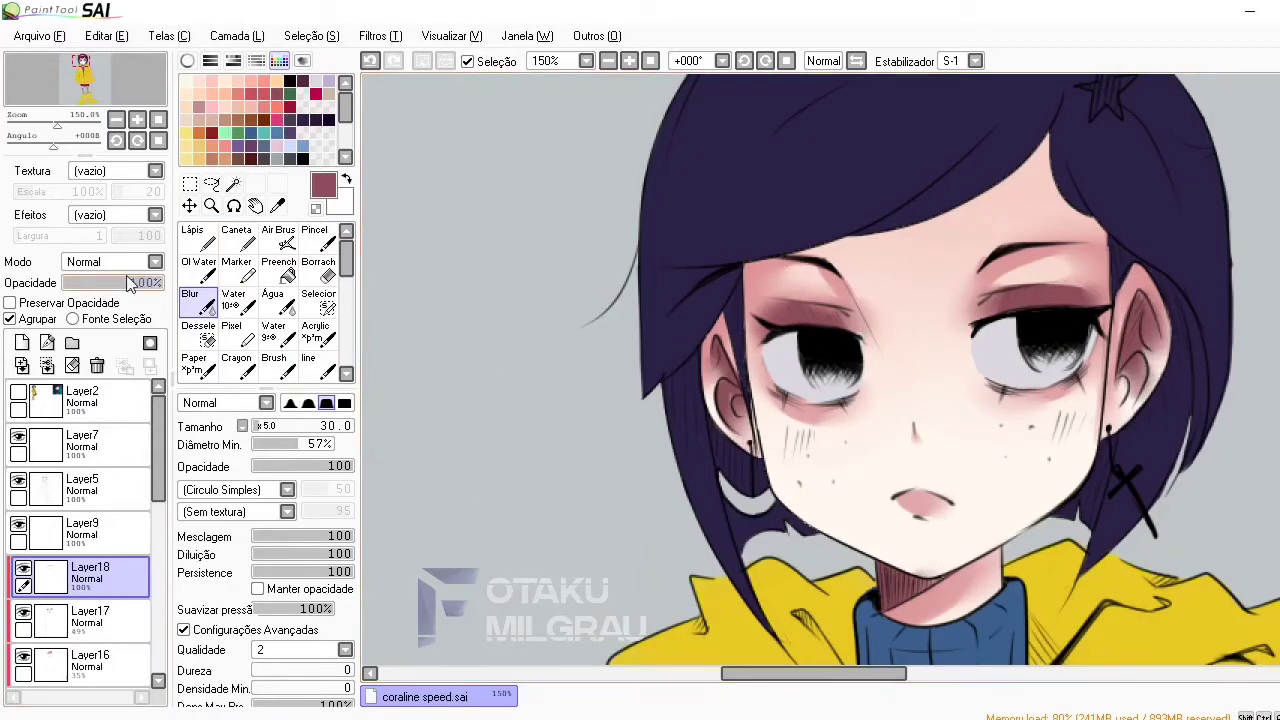
# Paint thin white highlights on the ears and lower lip on a new clipped layer above Layer18, using the Brush at size 5
pyautogui.click(22, 343)
pyautogui.click(276, 362)
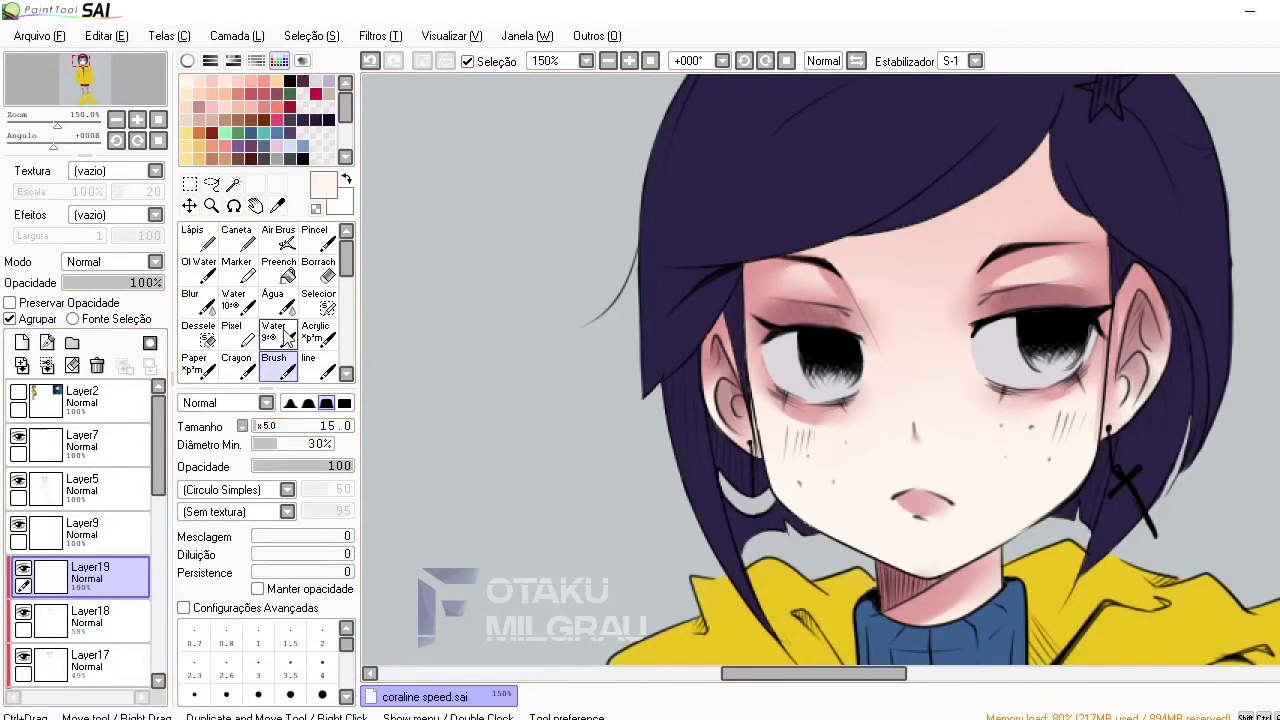
pyautogui.scroll(-3, 344, 107)
pyautogui.click(194, 694)
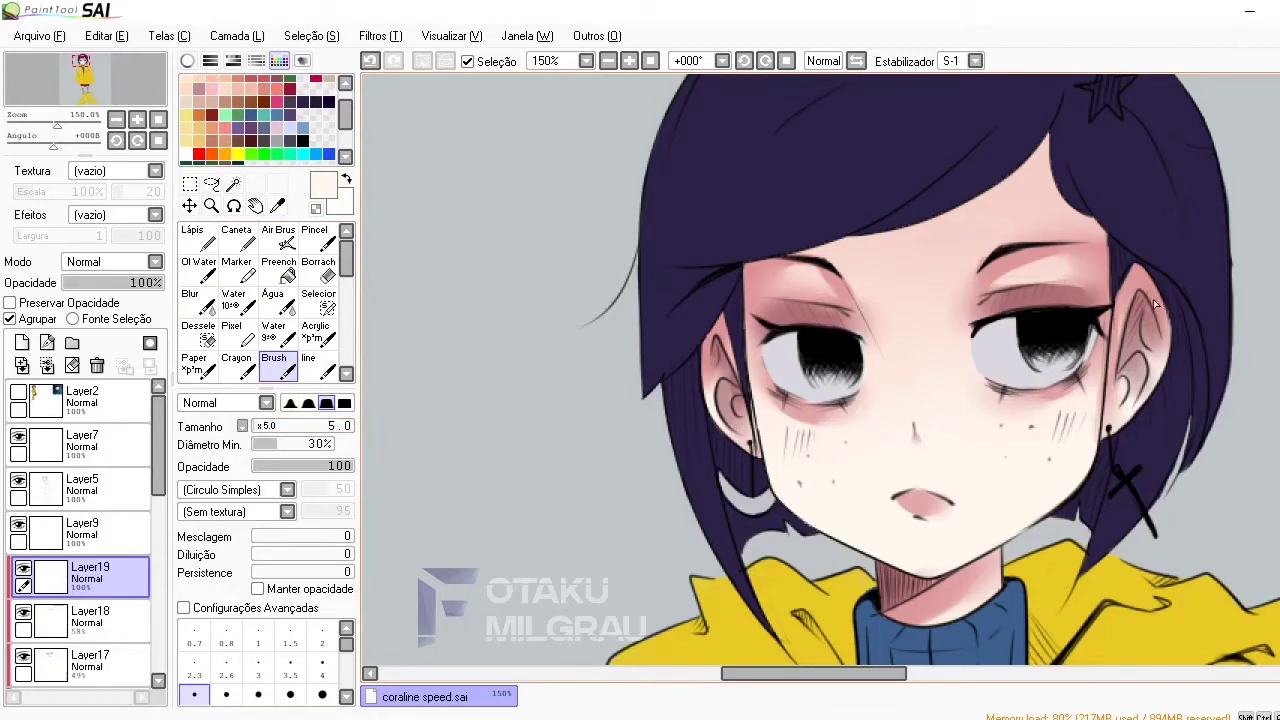
pyautogui.scroll(2, 1153, 299)
pyautogui.click(68, 535)
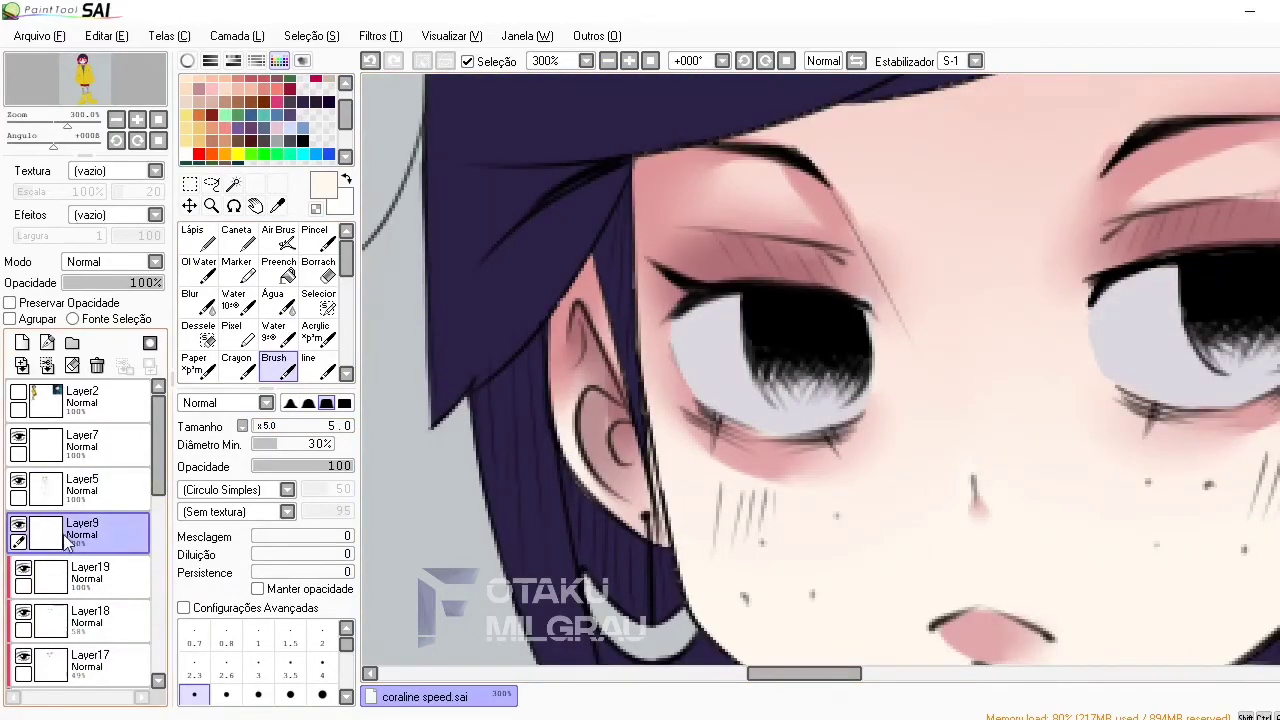
pyautogui.click(318, 268)
pyautogui.click(90, 575)
pyautogui.click(10, 318)
pyautogui.click(274, 362)
pyautogui.scroll(-2, 346, 140)
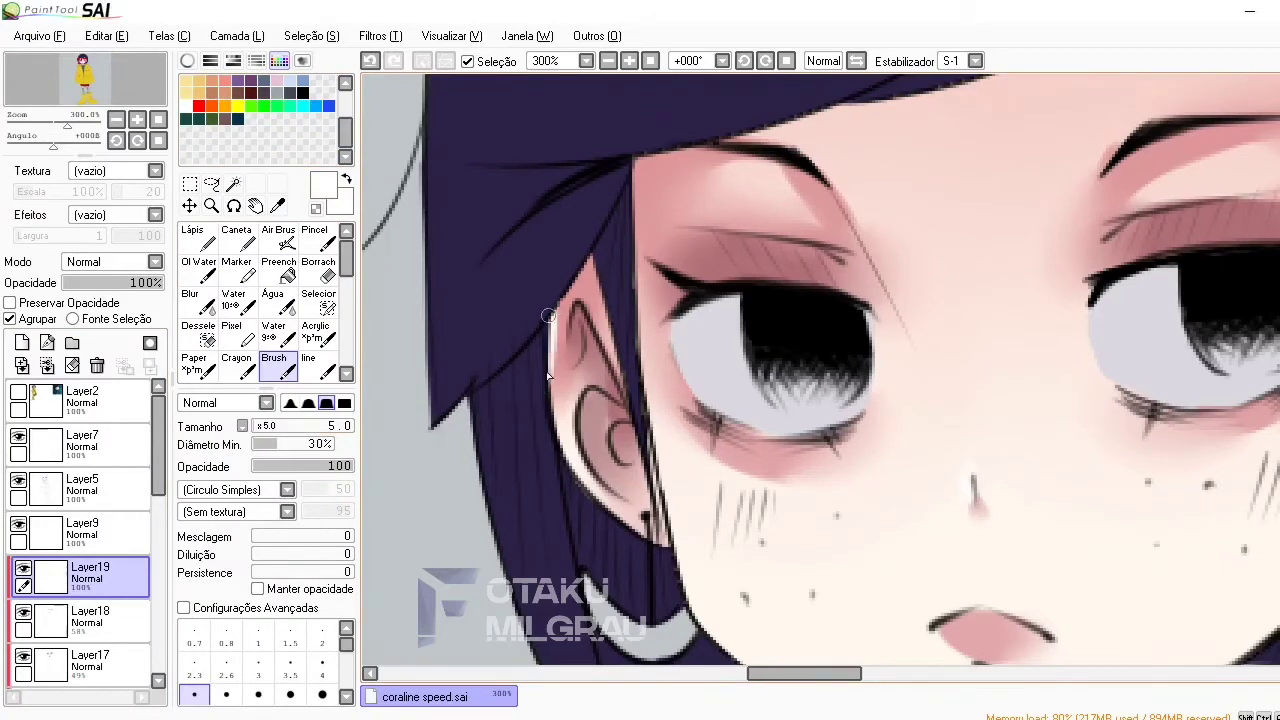
pyautogui.scroll(-2, 548, 376)
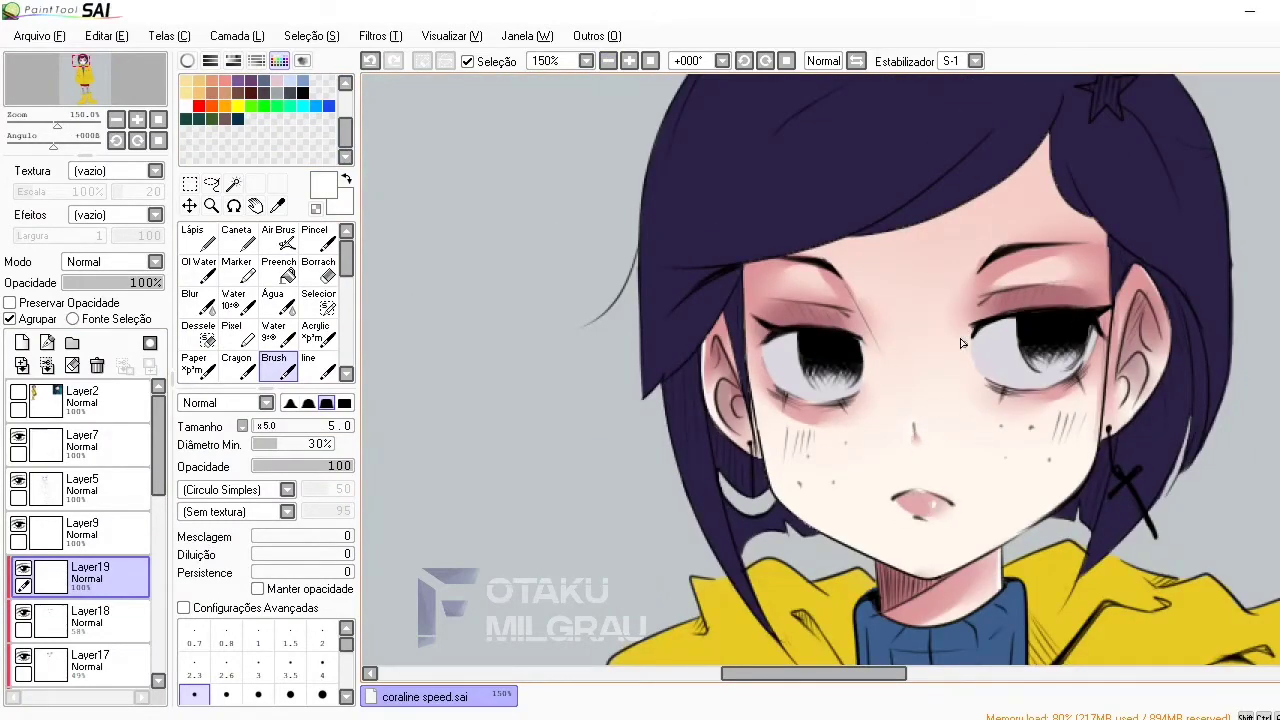
# Lower the opacity of the highlight layer to 52% and switch to the Blur tool
pyautogui.scroll(1, 961, 343)
pyautogui.moveTo(160, 282); pyautogui.dragTo(116, 282)
pyautogui.click(190, 300)
# Brush peach blush over the cheeks and nose at size 30 on a new clipped layer below Layer16
pyautogui.click(608, 61)
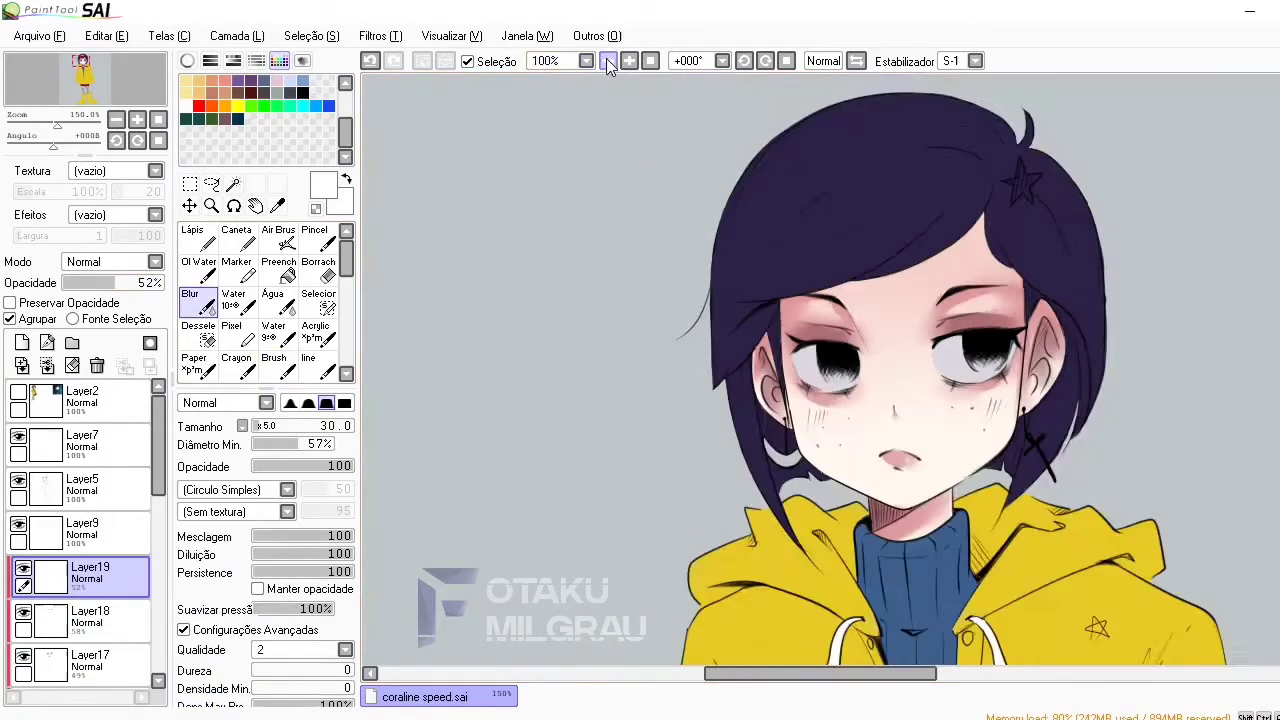
pyautogui.click(608, 61)
pyautogui.scroll(-3, 90, 520)
pyautogui.click(90, 609)
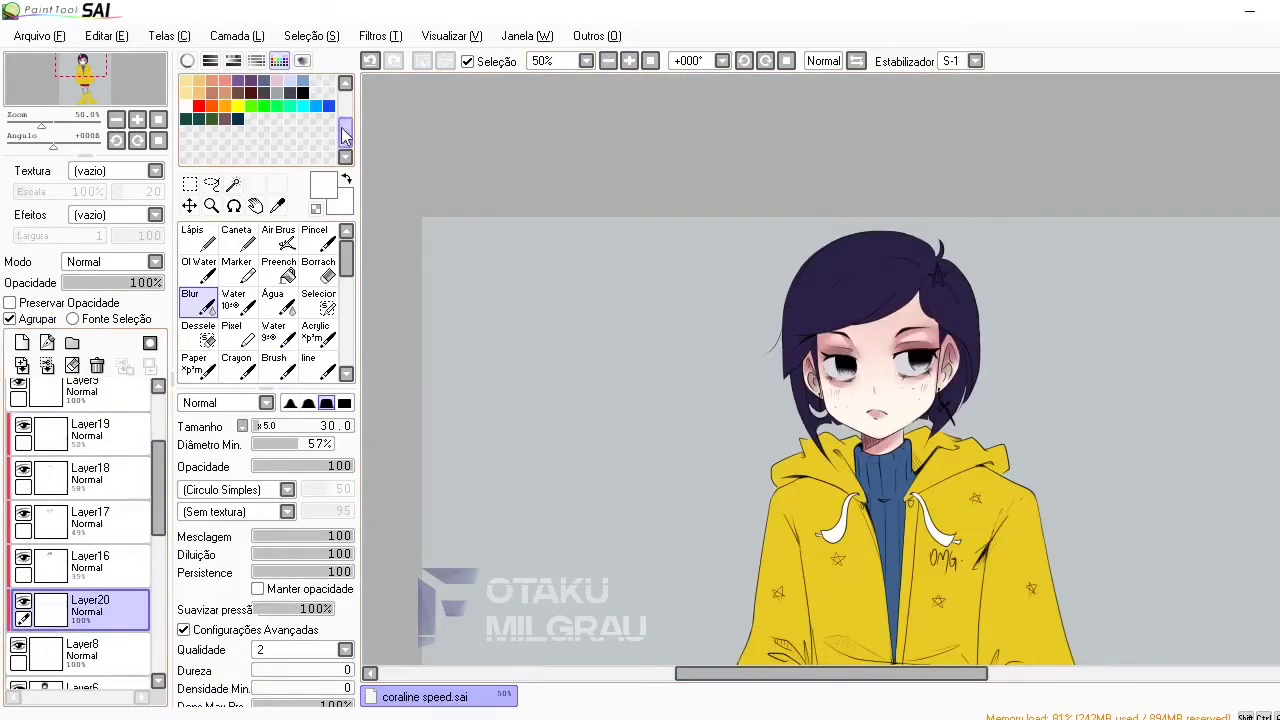
pyautogui.scroll(2, 343, 133)
pyautogui.click(199, 93)
pyautogui.click(273, 360)
pyautogui.scroll(1, 854, 371)
pyautogui.moveTo(805, 415); pyautogui.dragTo(845, 418)
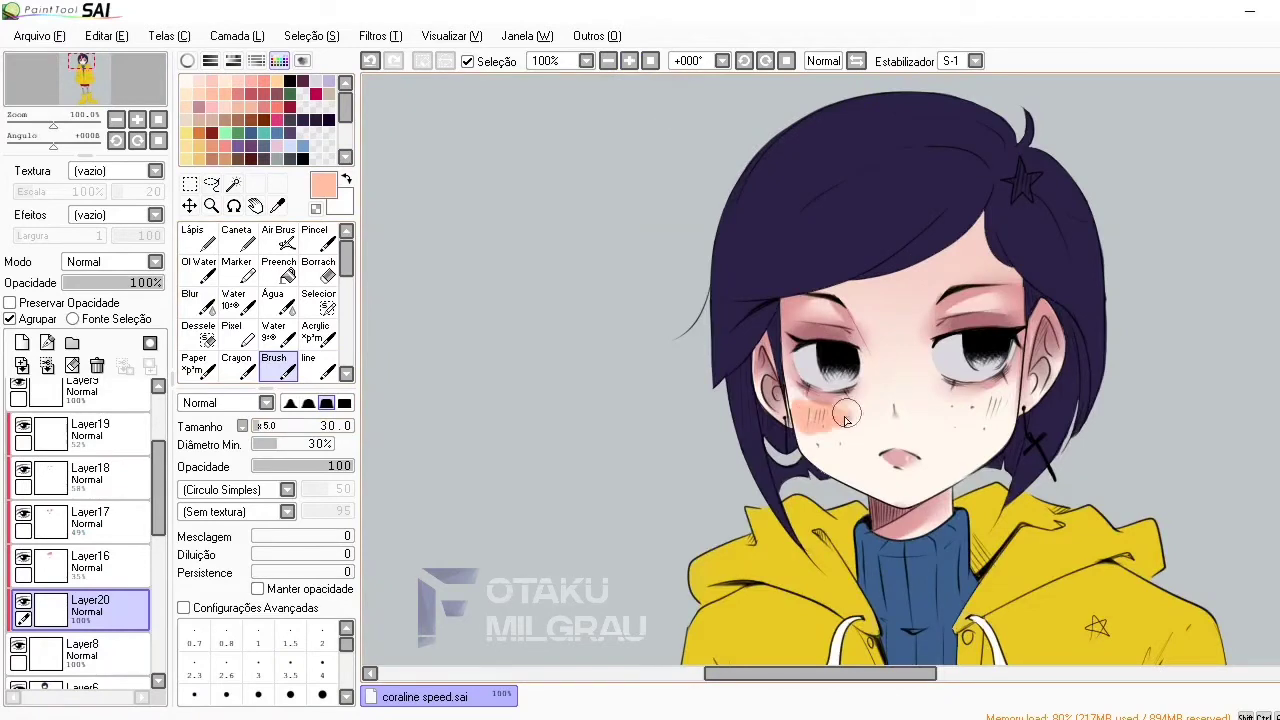
pyautogui.moveTo(996, 408); pyautogui.dragTo(977, 405)
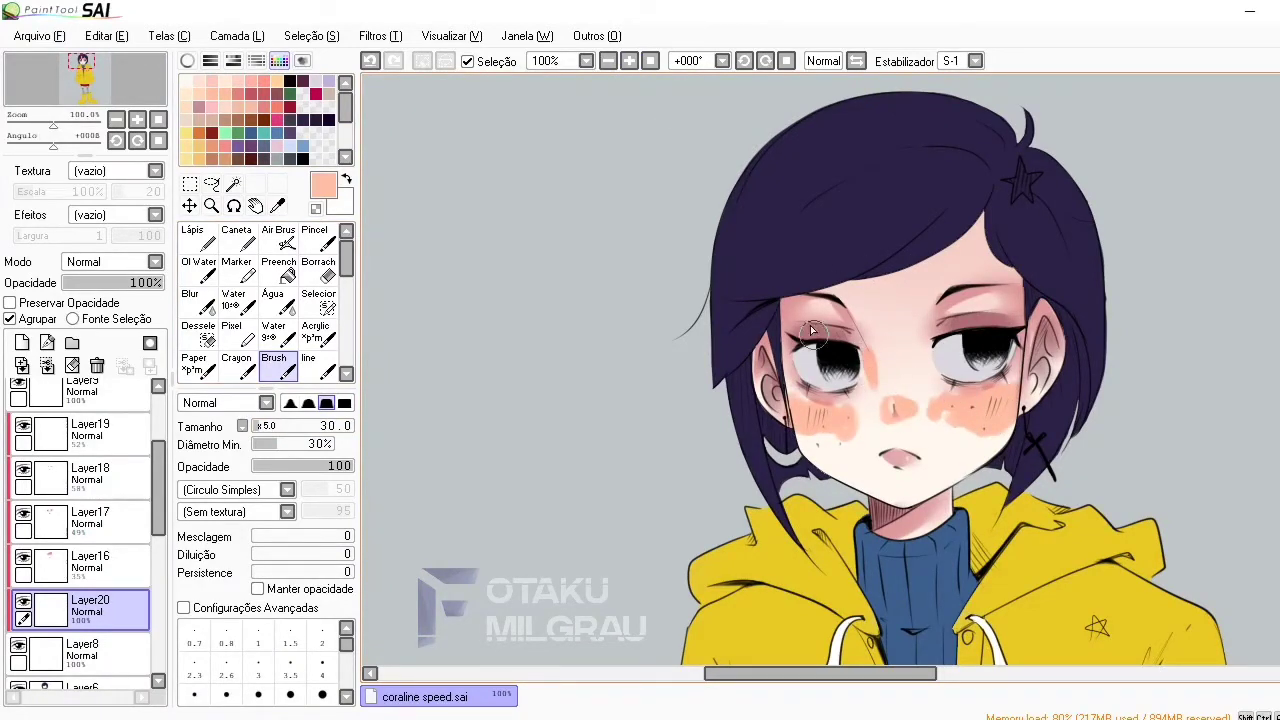
# Soften the blush on the cheeks and nose with Blur and set its layer to 73% opacity
pyautogui.press('b')
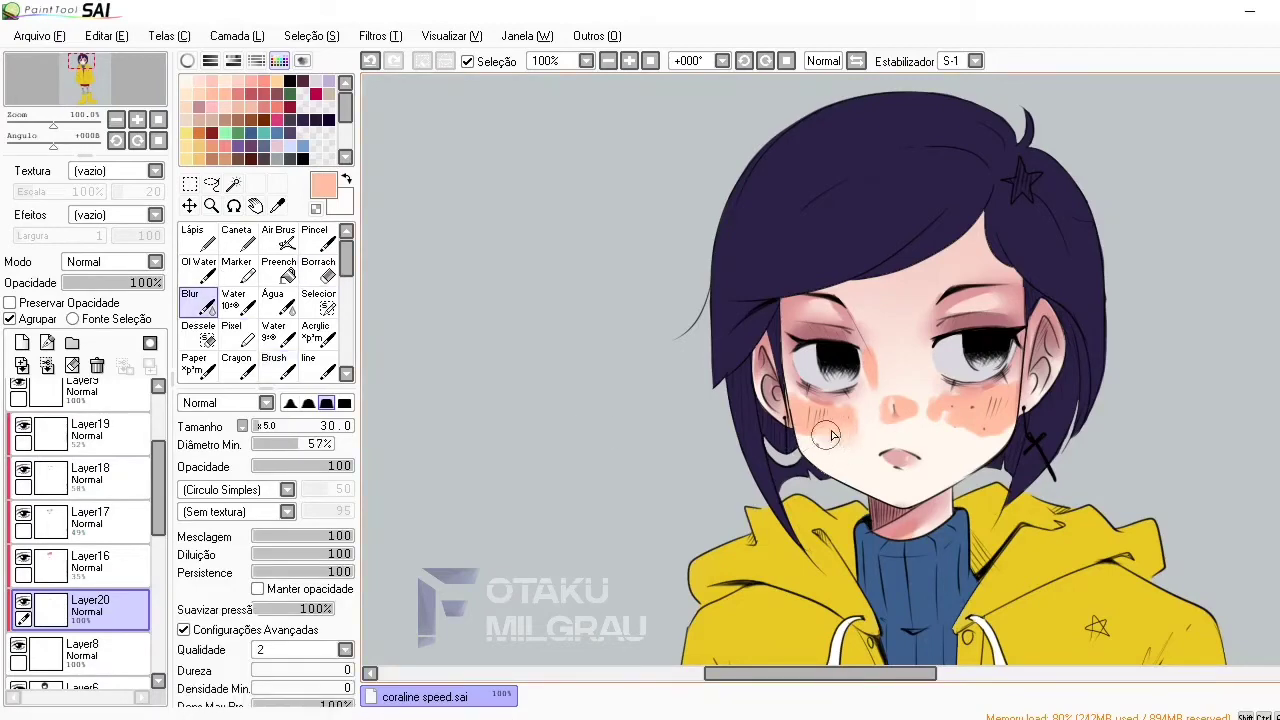
pyautogui.moveTo(938, 406); pyautogui.dragTo(1005, 428)
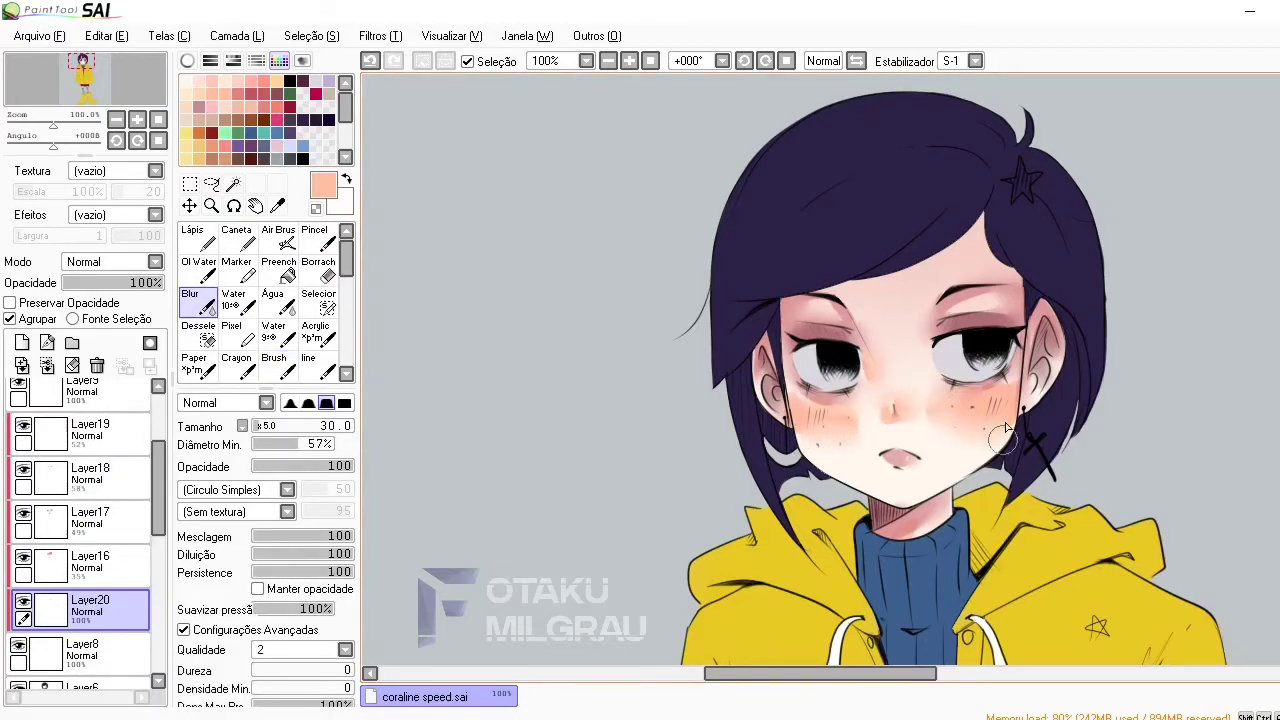
pyautogui.moveTo(160, 282); pyautogui.dragTo(136, 282)
pyautogui.click(608, 61)
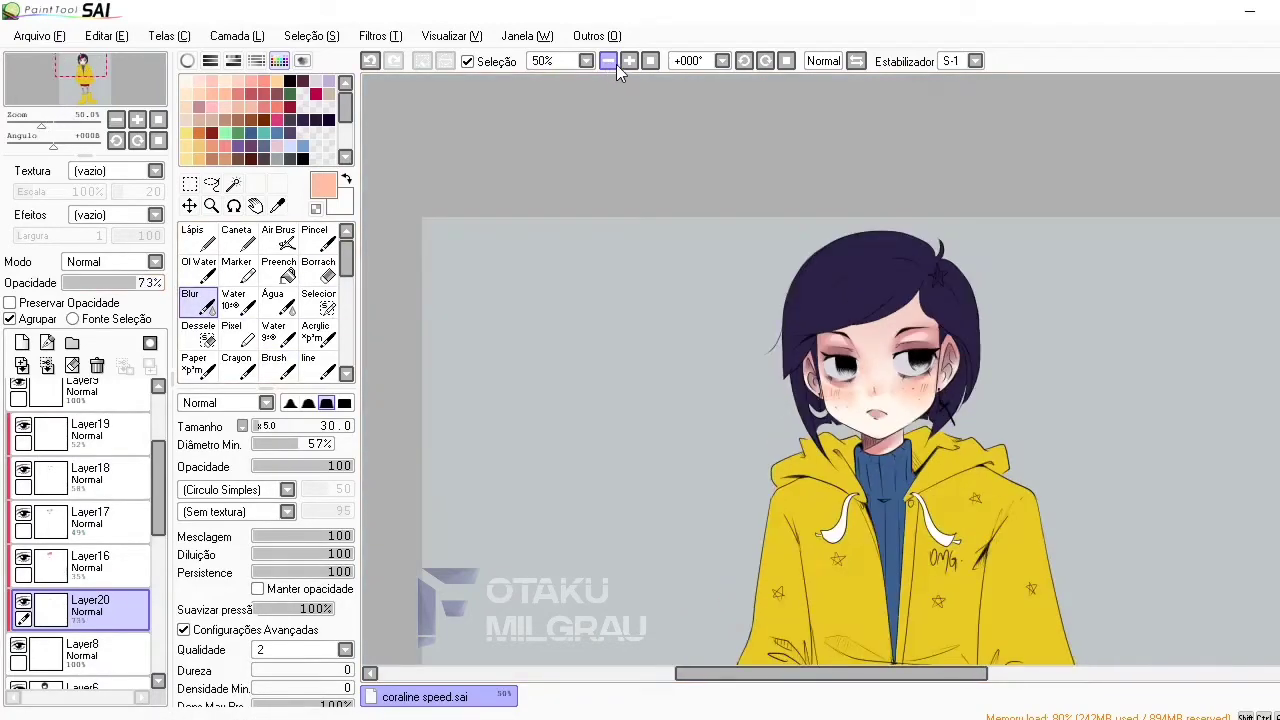
# Shade the upper eye whites in purple on a new clipped layer above Layer9, blurring the shading and setting 57% opacity
pyautogui.click(629, 61)
pyautogui.scroll(3, 80, 500)
pyautogui.click(90, 482)
pyautogui.click(22, 342)
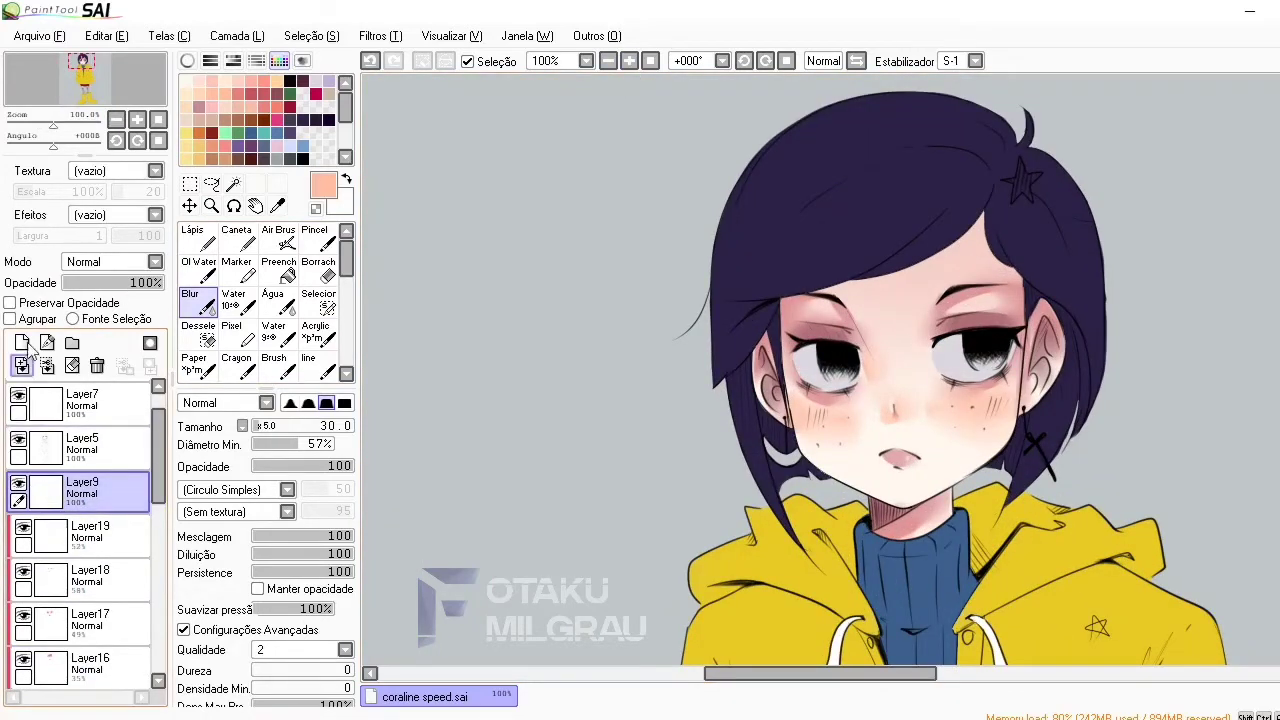
pyautogui.moveTo(348, 105)
pyautogui.mouseDown()
pyautogui.moveTo(348, 130)
pyautogui.moveTo(350, 100)
pyautogui.mouseUp()
pyautogui.click(255, 152)
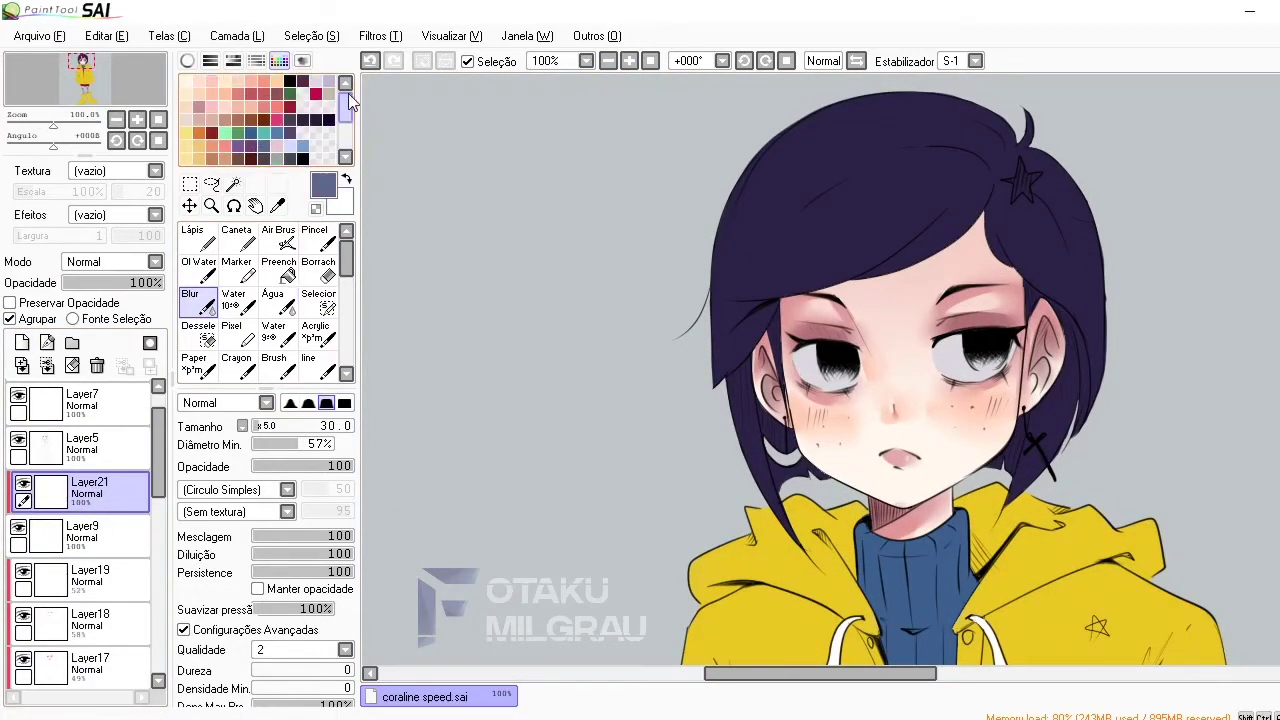
pyautogui.click(273, 366)
pyautogui.press('b')
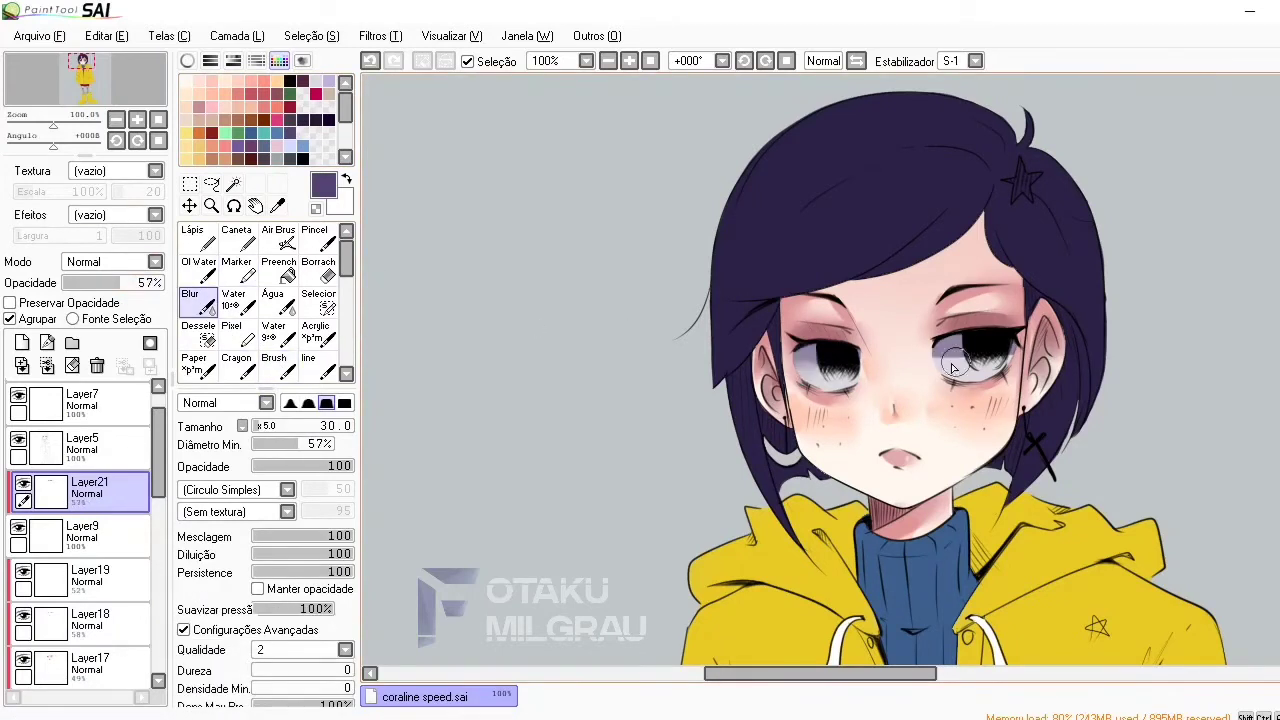
# Add a second purple shadow under the upper eyelids on a new clipped layer and blur it into the eye whites
pyautogui.click(22, 365)
pyautogui.press('b')
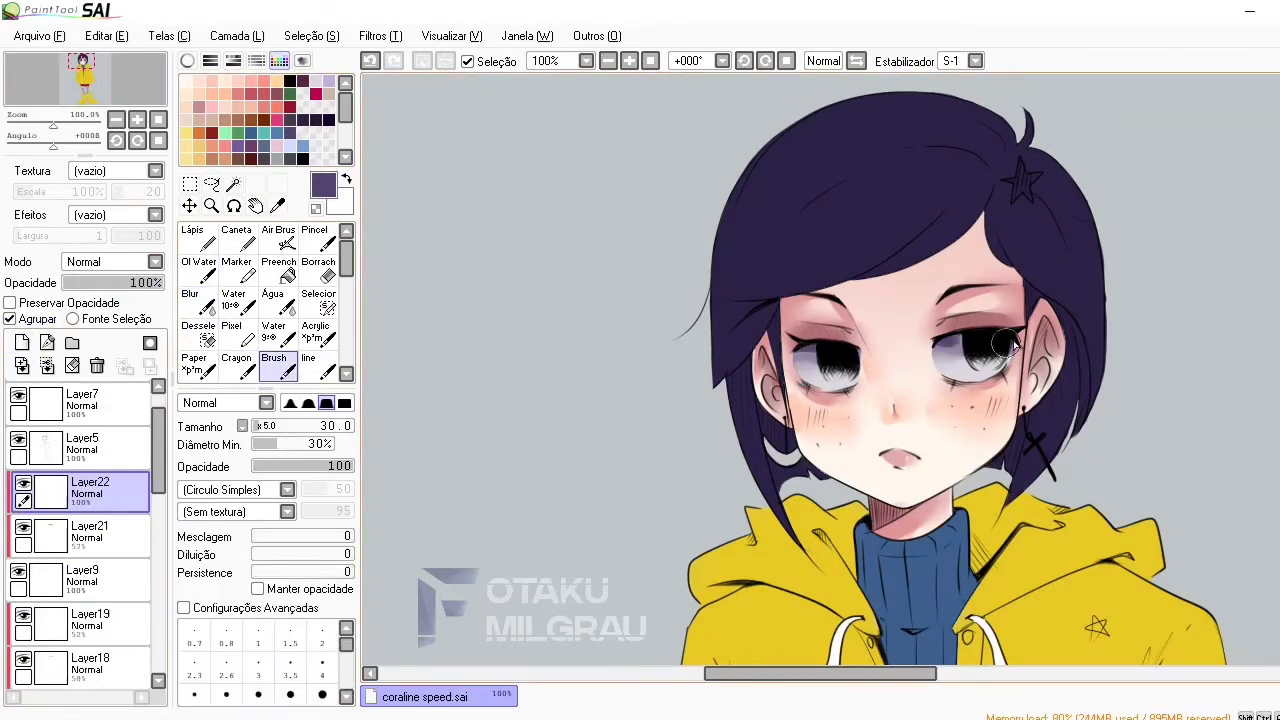
pyautogui.press('b')
# Paint blurred white highlights along the lower eye whites on a new clipped layer and set its opacity to 76%
pyautogui.click(22, 365)
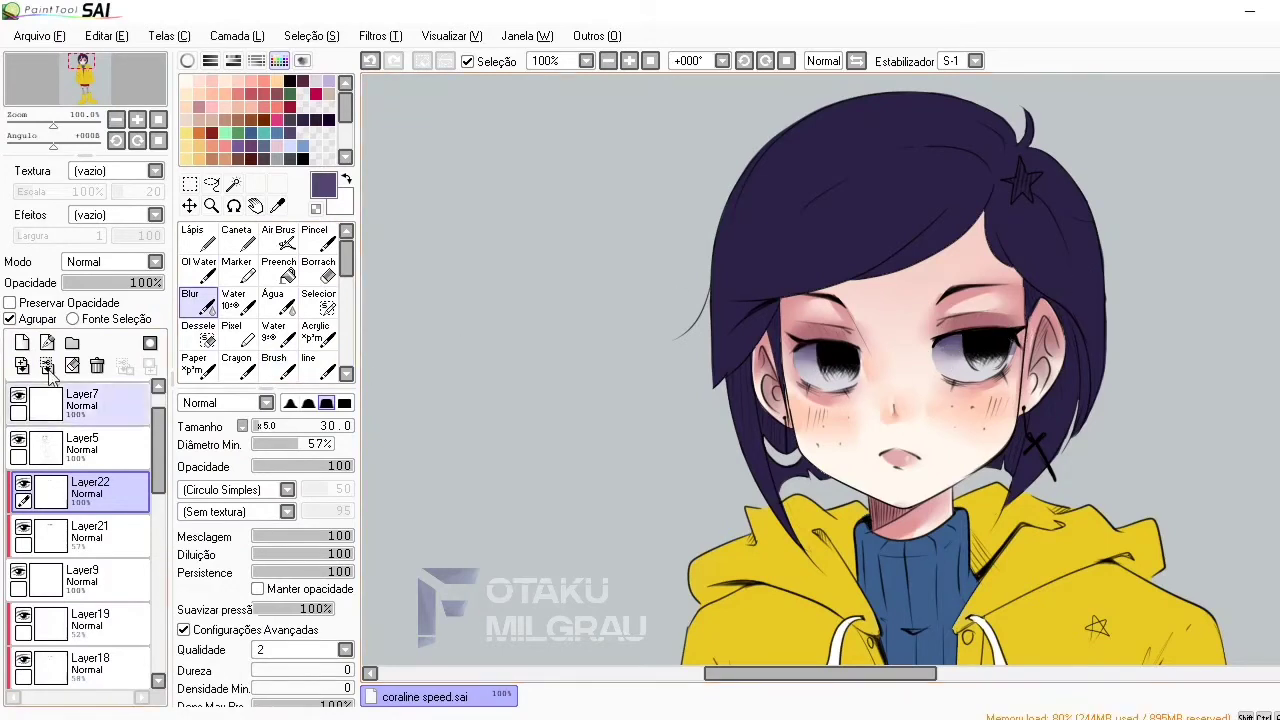
pyautogui.press('x')
pyautogui.press('b')
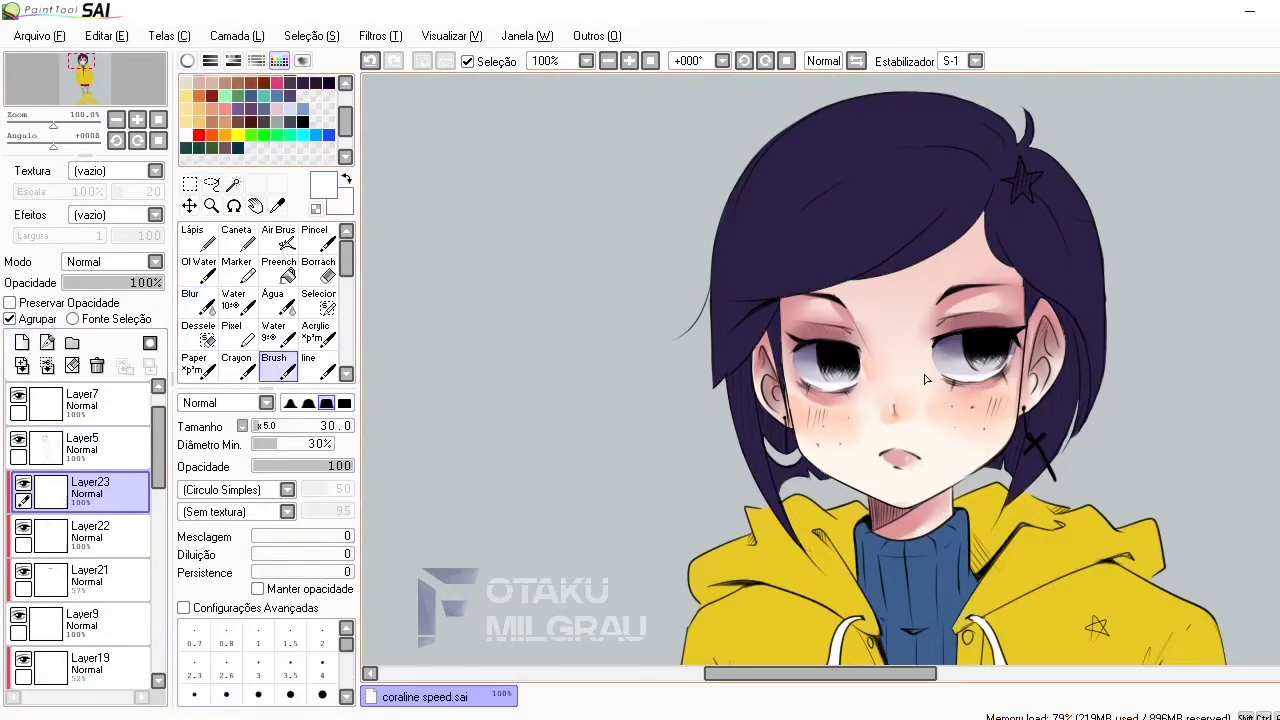
pyautogui.press('b')
pyautogui.click(141, 283)
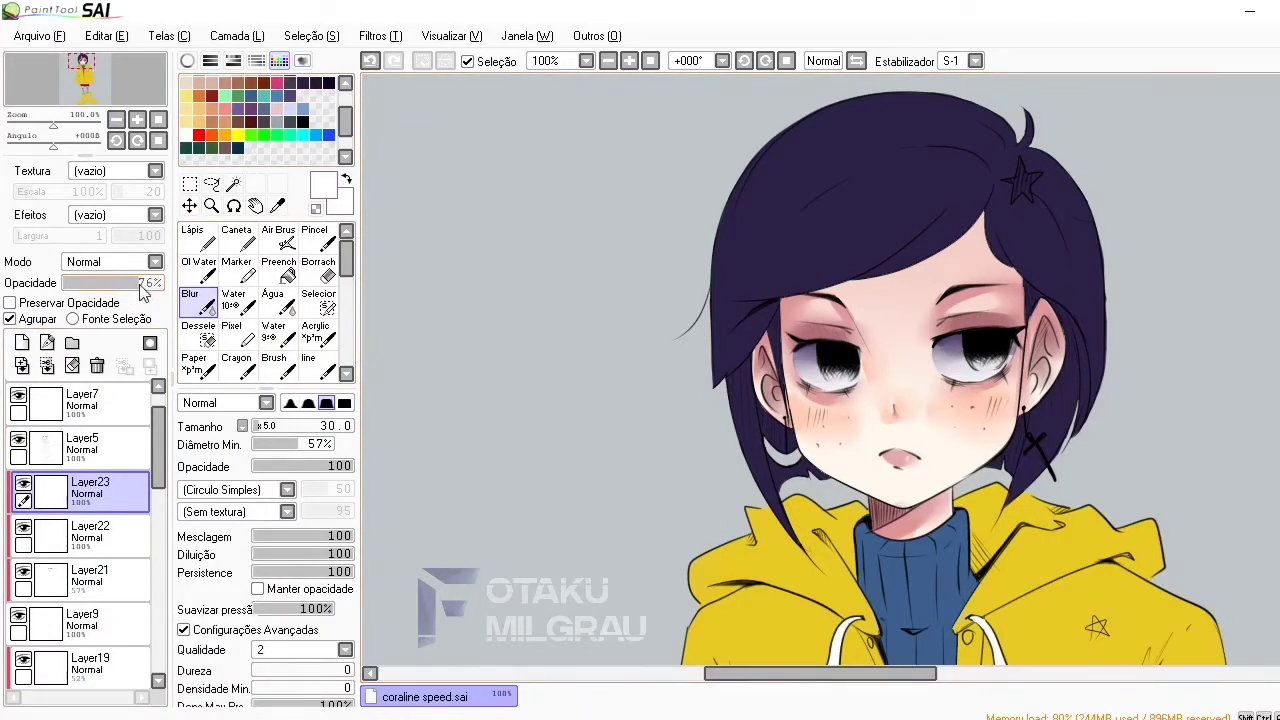
# Tint the lower eye whites pale yellow on a new clipped layer directly above Layer9 and soften the tint with Blur
pyautogui.scroll(-2, 338, 125)
pyautogui.hotkey('ctrl', 'shift', 'n')
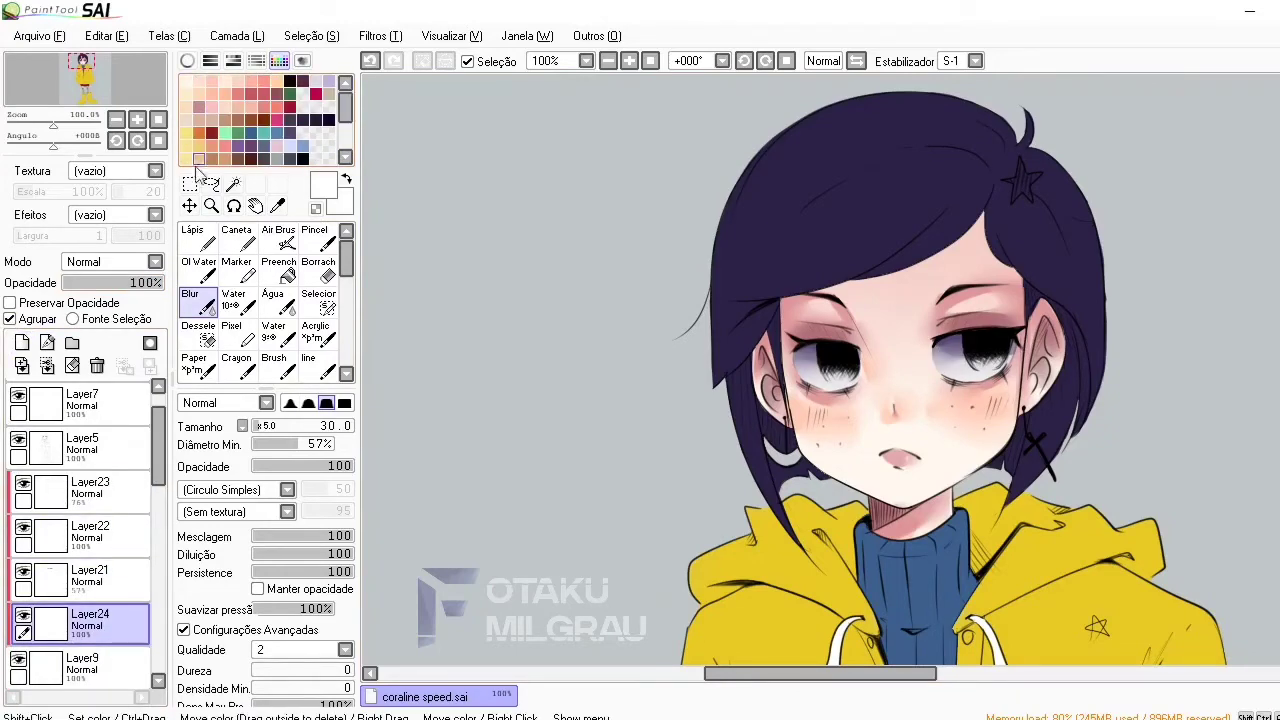
pyautogui.scroll(3, 343, 125)
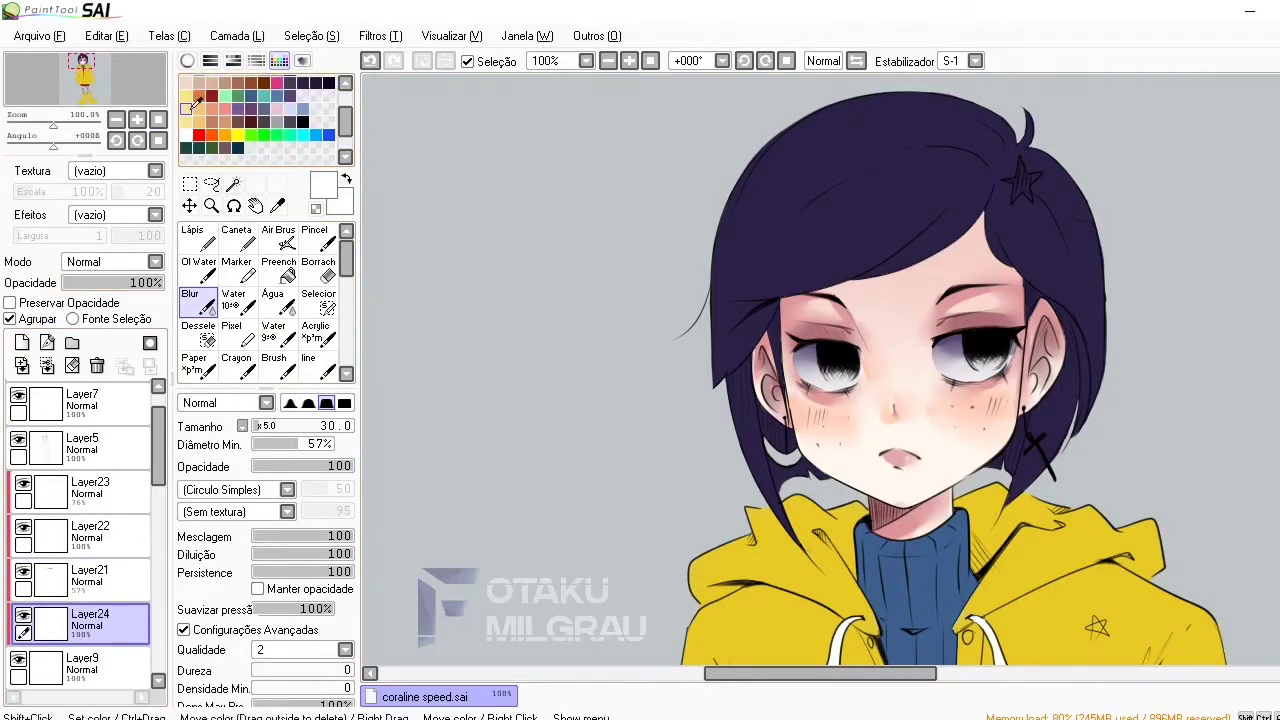
pyautogui.click(198, 93)
pyautogui.click(187, 60)
pyautogui.click(273, 535)
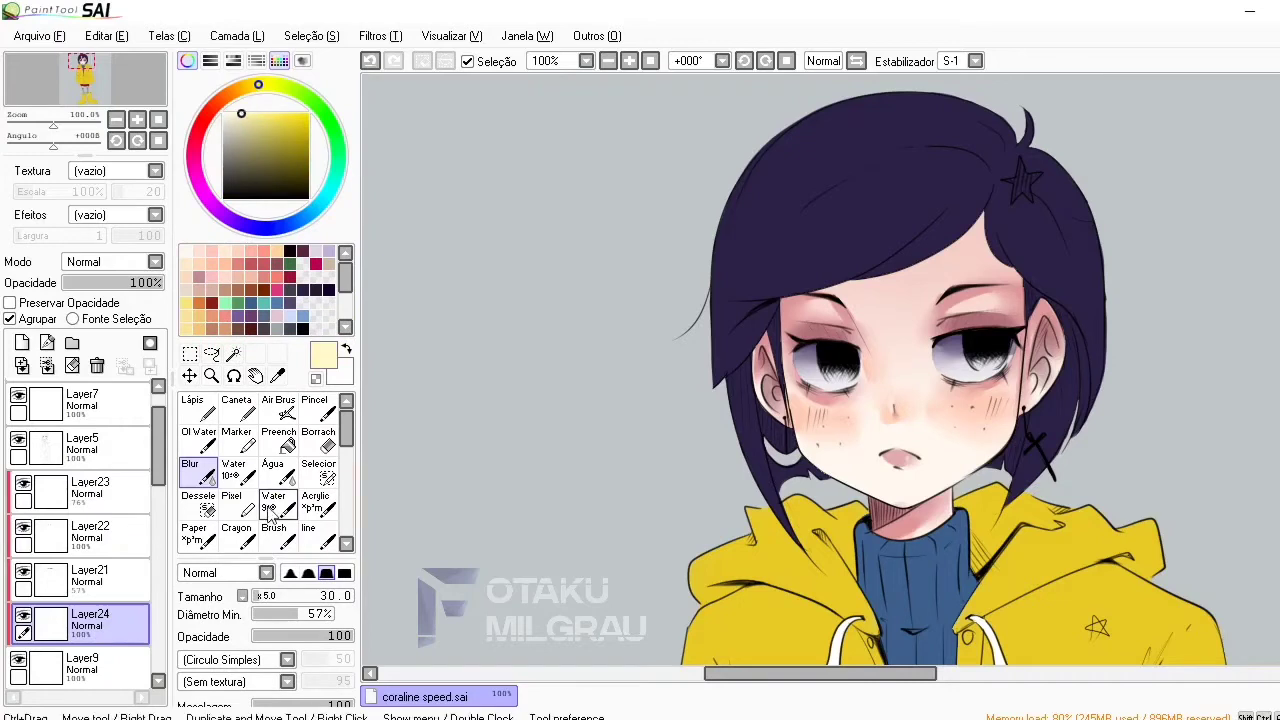
pyautogui.moveTo(945, 372); pyautogui.dragTo(988, 364)
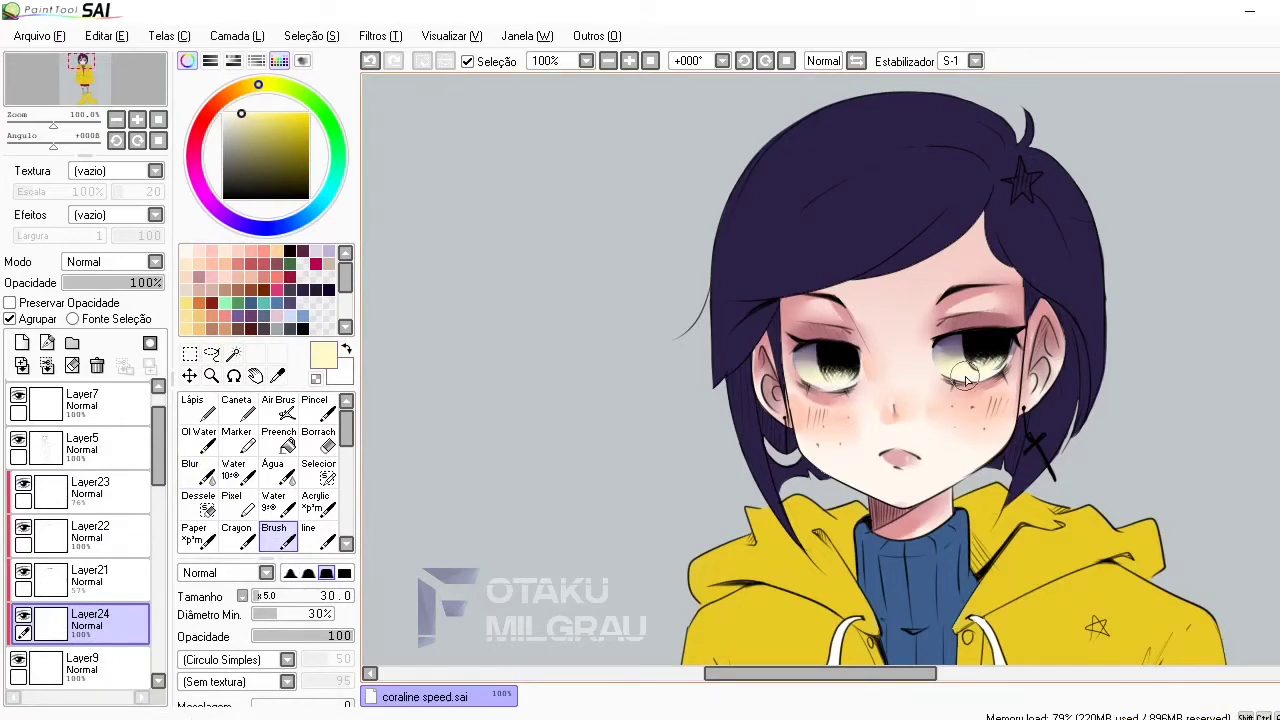
pyautogui.click(198, 470)
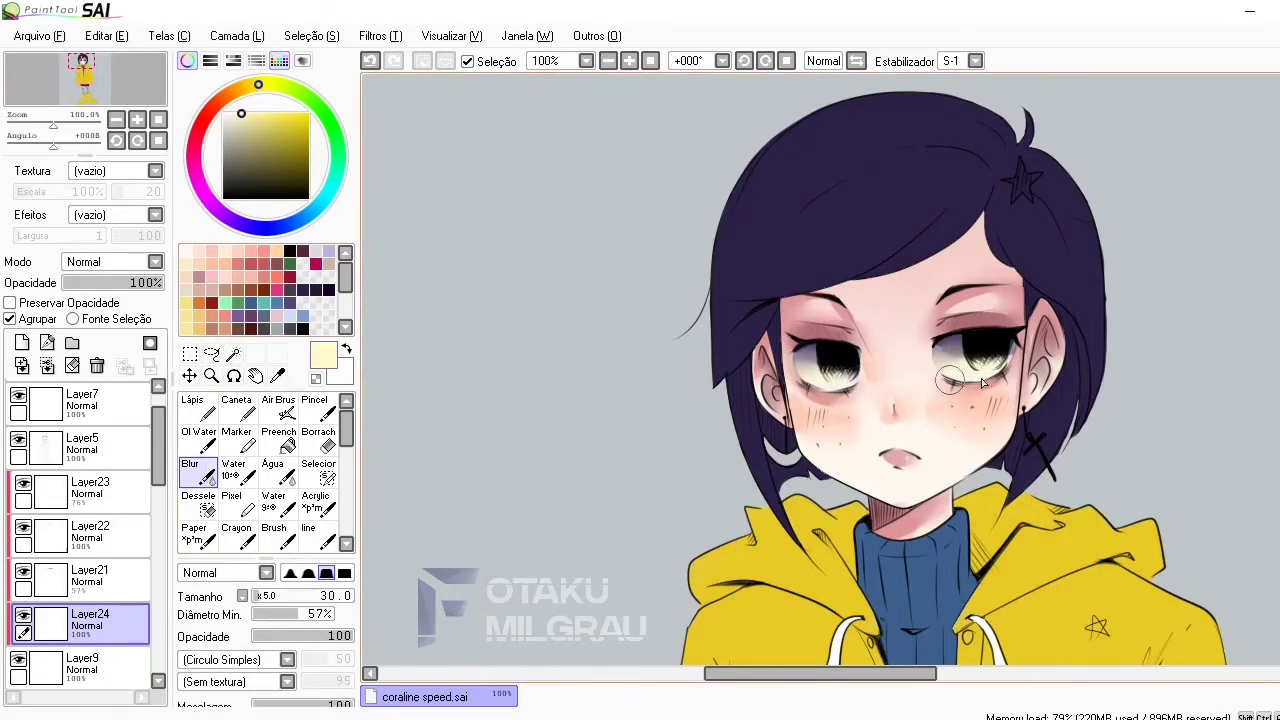
# Create an unclipped layer above Layer23 and temporarily show the reference images on Layer2 to check the character's colors
pyautogui.click(60, 490)
pyautogui.click(22, 343)
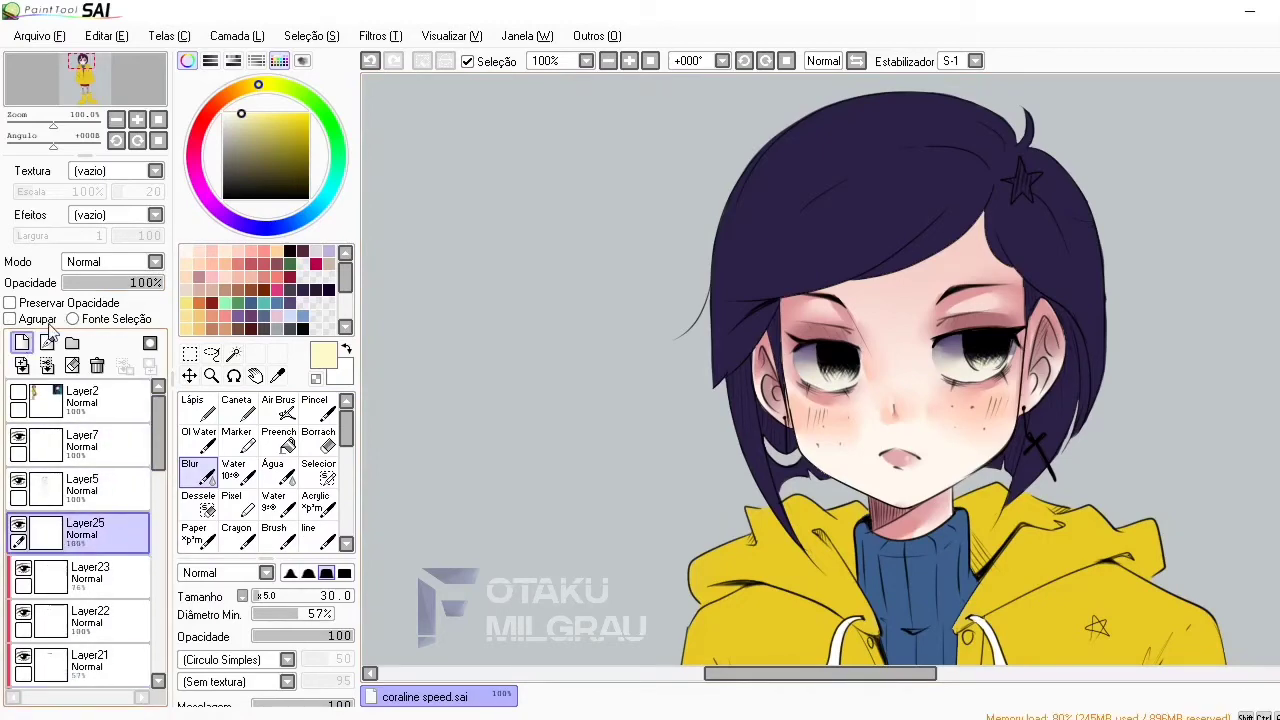
pyautogui.scroll(1, 157, 435)
pyautogui.click(608, 61)
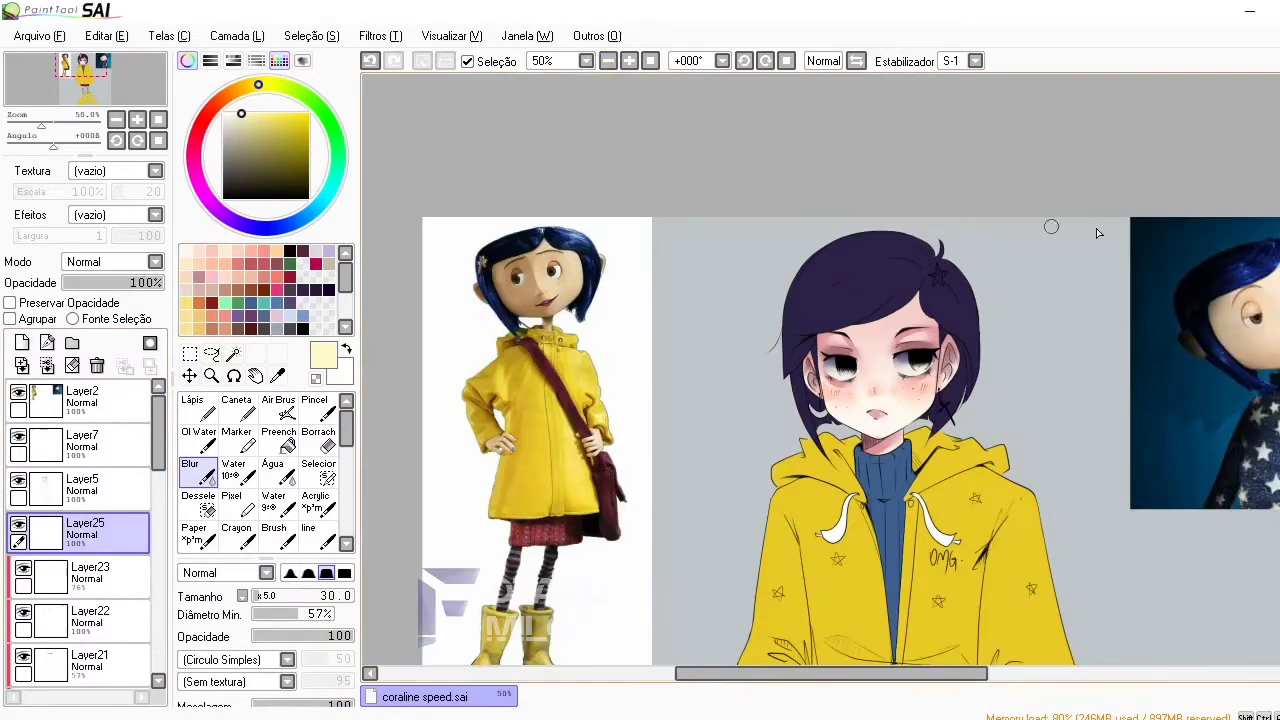
pyautogui.click(18, 392)
# Paint the lower irises of both eyes brown with the Brush at size 25, cleaning the edges with the Eraser
pyautogui.scroll(-2, 332, 287)
pyautogui.click(224, 330)
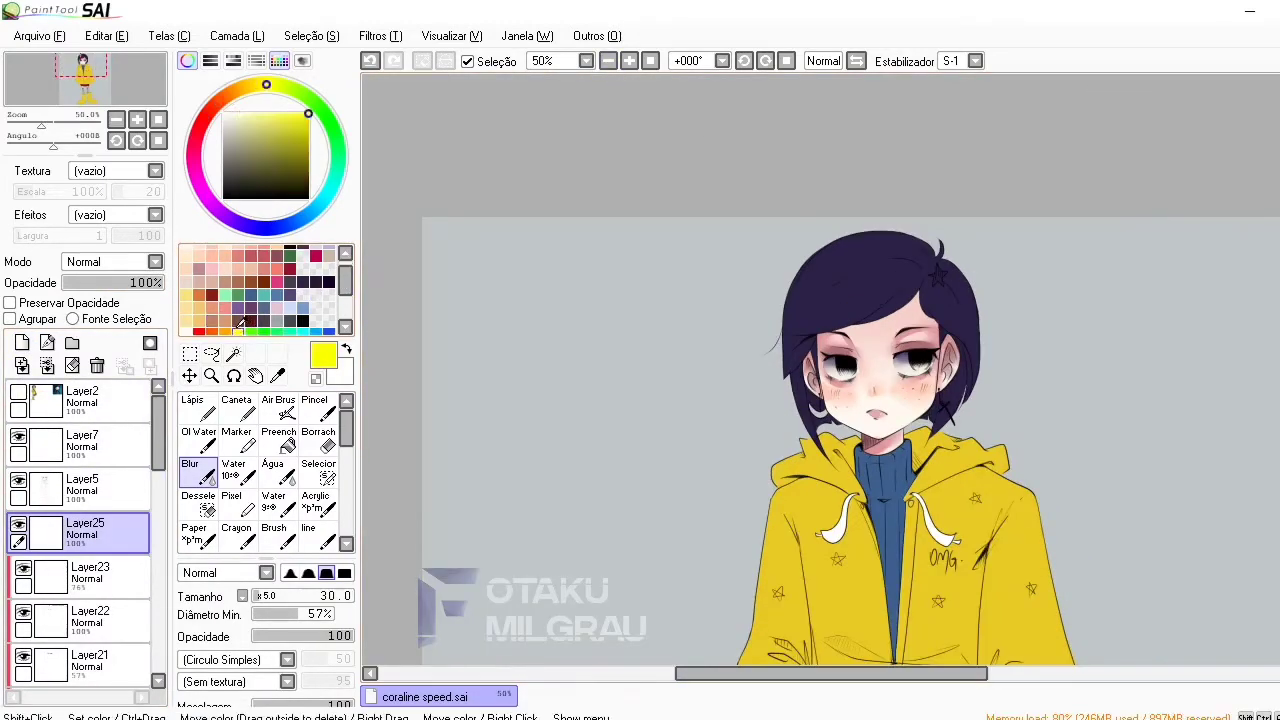
pyautogui.click(237, 290)
pyautogui.click(273, 535)
pyautogui.click(629, 61)
pyautogui.click(629, 61)
pyautogui.press('[')
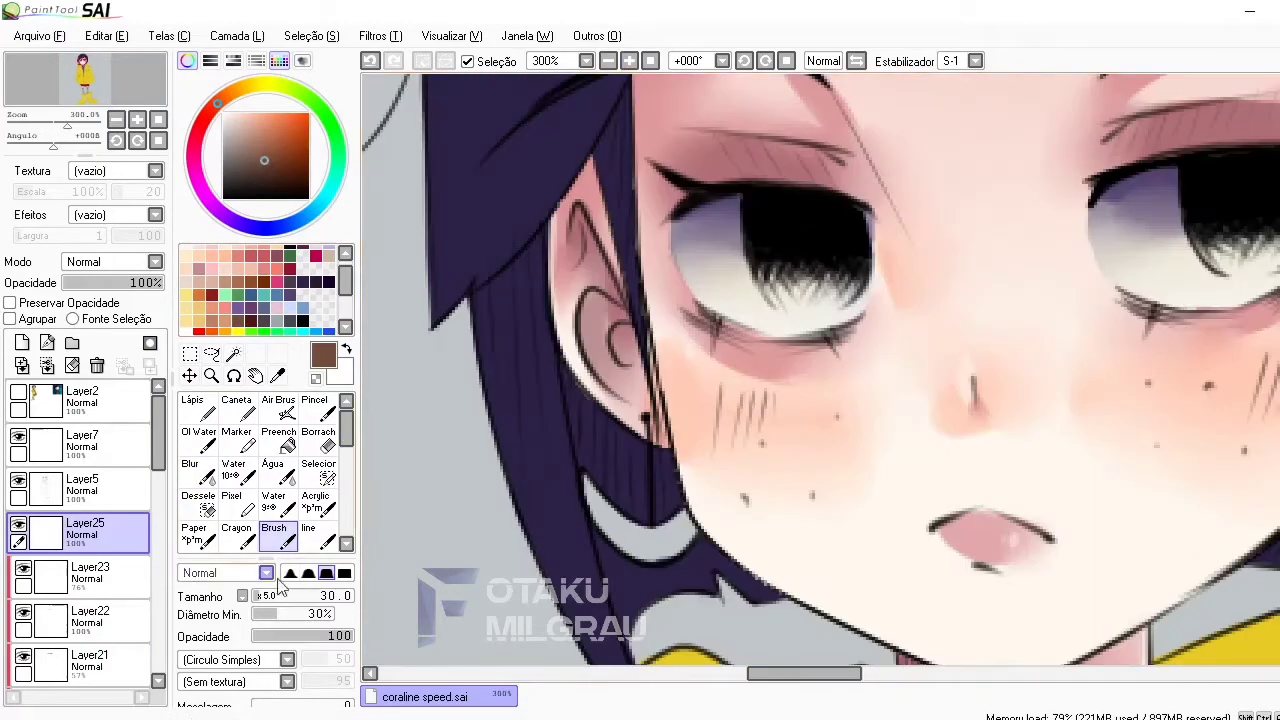
pyautogui.moveTo(780, 255)
pyautogui.mouseDown()
pyautogui.moveTo(786, 285)
pyautogui.moveTo(812, 296)
pyautogui.moveTo(854, 270)
pyautogui.moveTo(807, 295)
pyautogui.moveTo(785, 267)
pyautogui.mouseUp()
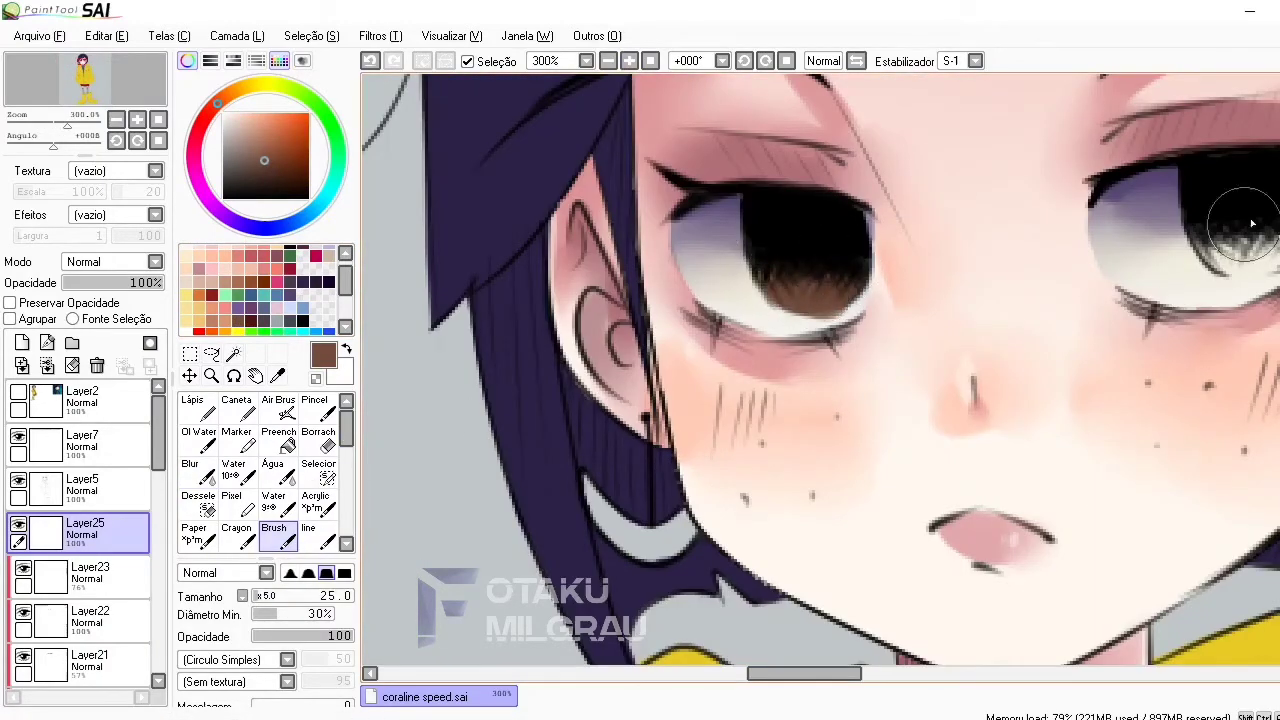
pyautogui.moveTo(1243, 224)
pyautogui.mouseDown()
pyautogui.moveTo(1272, 245)
pyautogui.moveTo(1207, 231)
pyautogui.moveTo(1245, 262)
pyautogui.mouseUp()
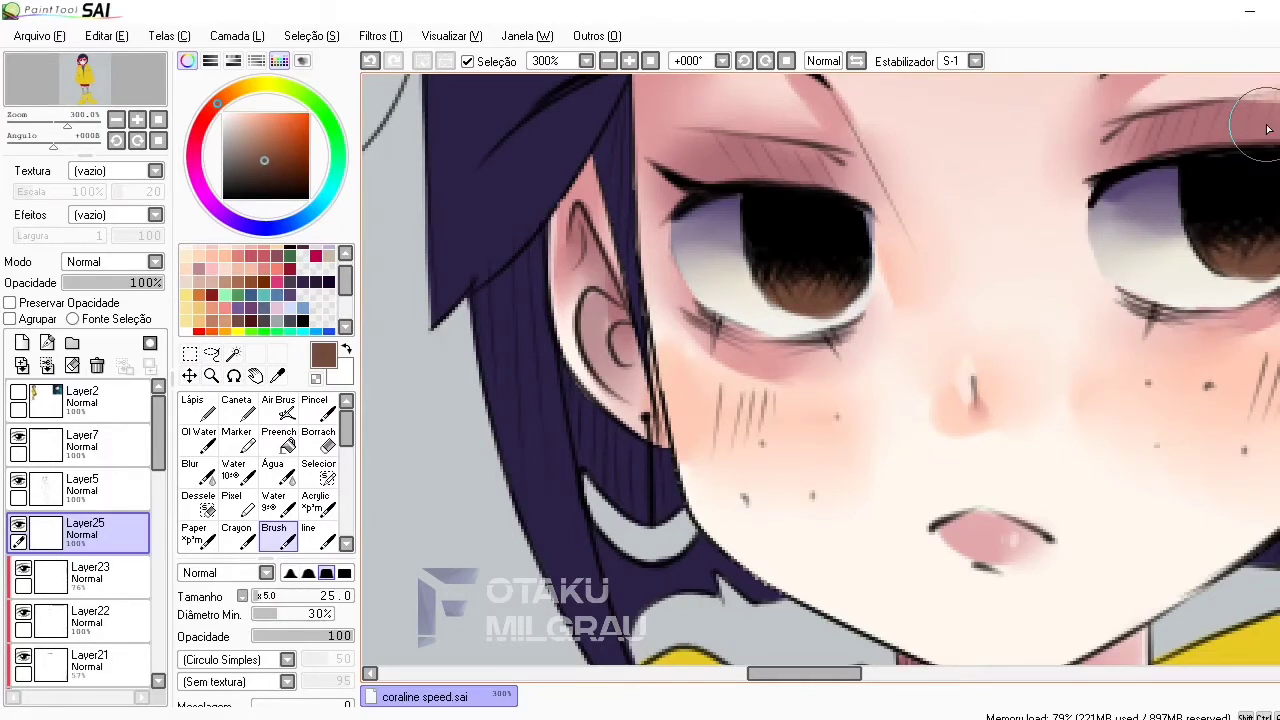
pyautogui.press('e')
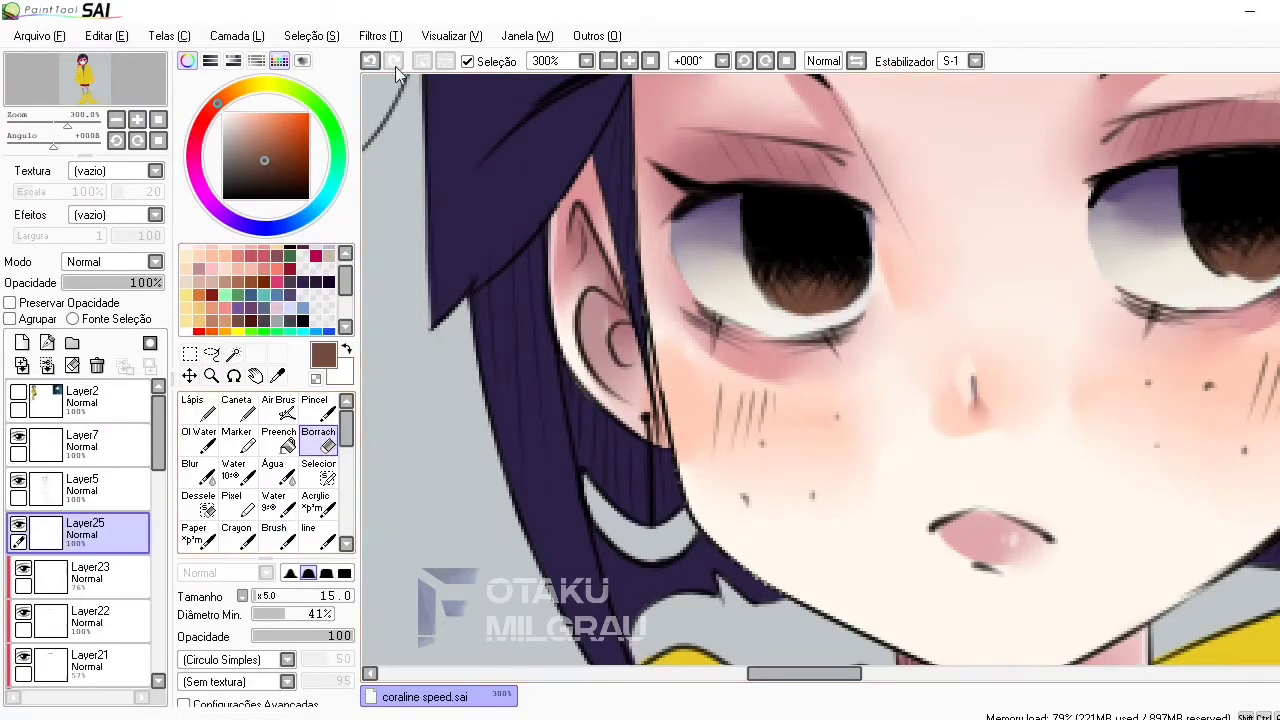
pyautogui.press('b')
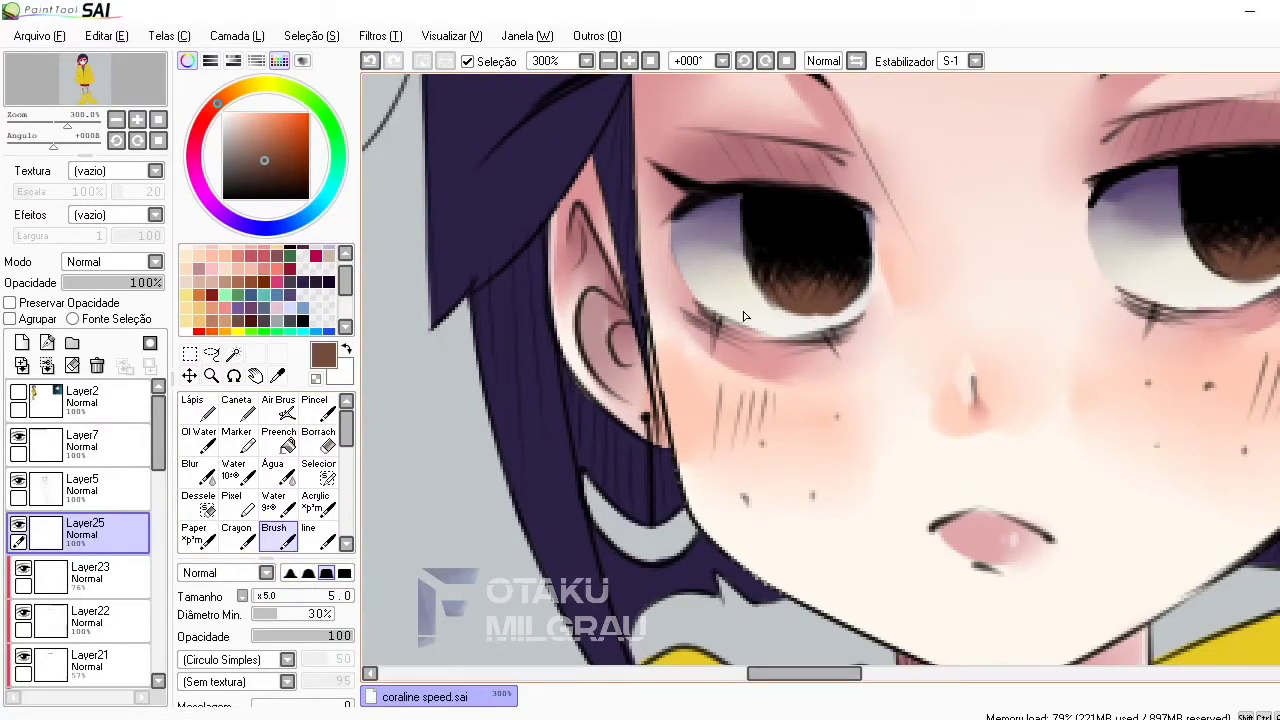
# Paint pale yellow light on the lower irises with the Brush on a new clipped layer above Layer25, and set its opacity to 53%
pyautogui.click(21, 342)
pyautogui.click(9, 318)
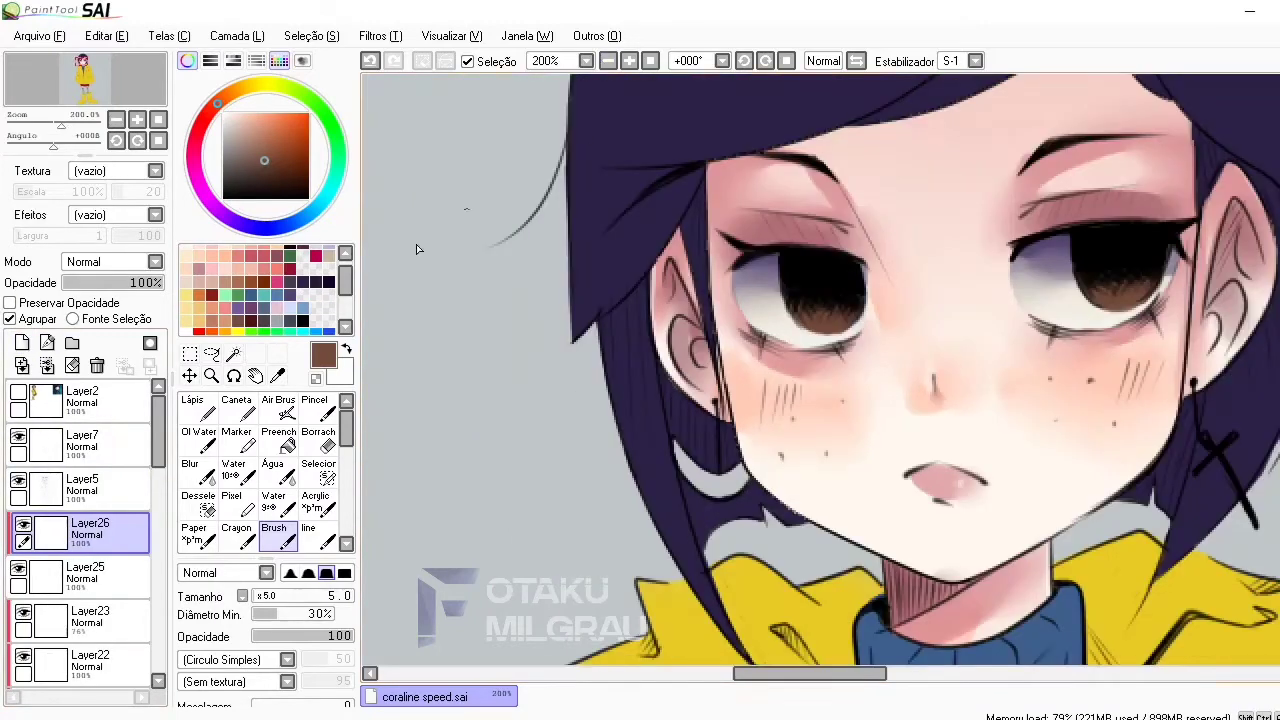
pyautogui.press('-')
pyautogui.click(252, 309)
pyautogui.click(262, 310)
pyautogui.moveTo(874, 371)
pyautogui.mouseDown()
pyautogui.moveTo(825, 335)
pyautogui.moveTo(840, 322)
pyautogui.moveTo(787, 315)
pyautogui.moveTo(860, 326)
pyautogui.mouseUp()
pyautogui.click(188, 268)
pyautogui.moveTo(1134, 314); pyautogui.dragTo(1092, 300)
pyautogui.moveTo(160, 282); pyautogui.dragTo(116, 282)
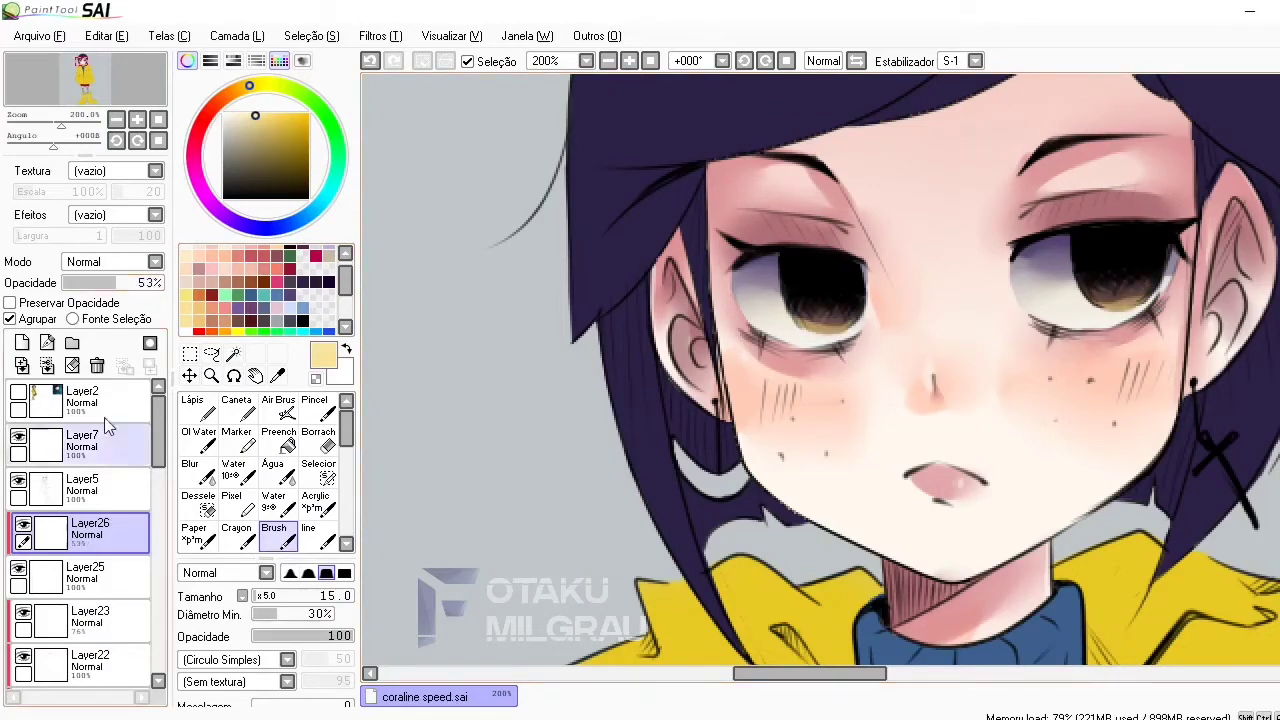
# Draw thin pale yellow reflection lines inside both pupils on Layer7 with the Brush at size 0.8
pyautogui.click(45, 452)
pyautogui.click(262, 595)
pyautogui.click(629, 61)
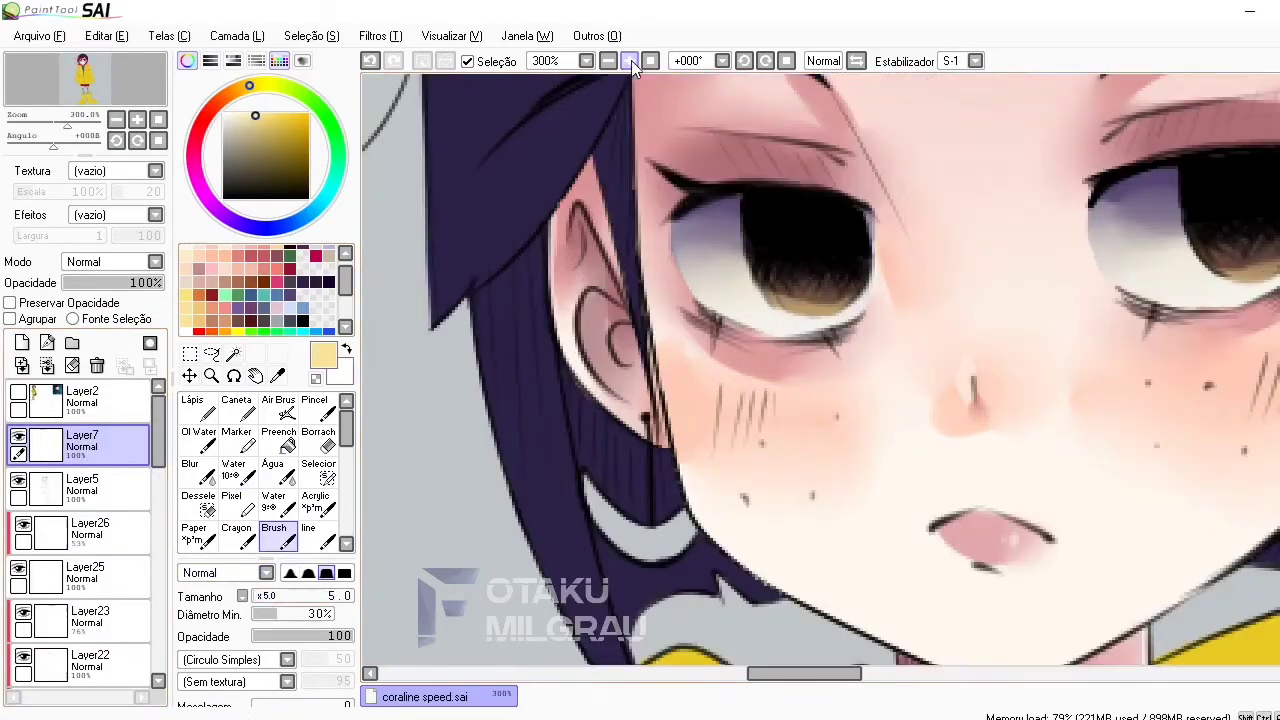
pyautogui.hotkey('ctrl', 'z')
pyautogui.click(187, 61)
pyautogui.click(226, 637)
pyautogui.moveTo(790, 238); pyautogui.dragTo(794, 272)
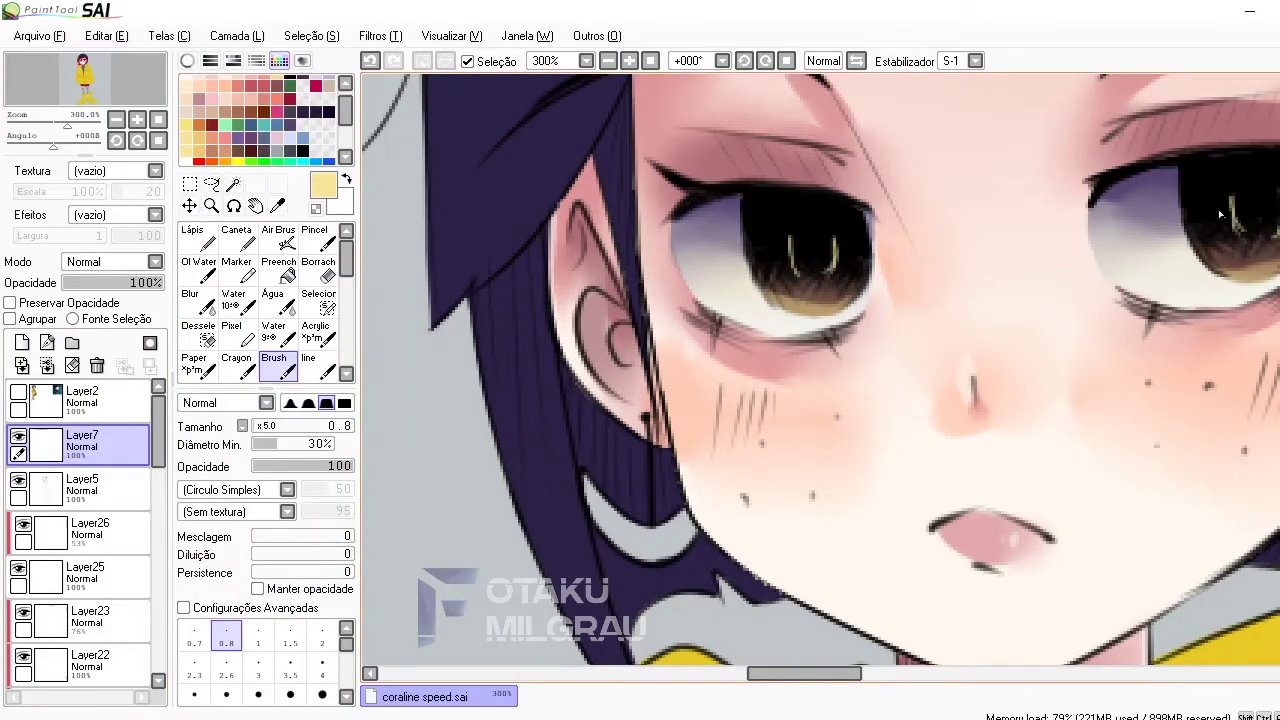
# Redraw the pale yellow reflections on Layer7 as one short vertical line in each pupil
pyautogui.click(608, 61)
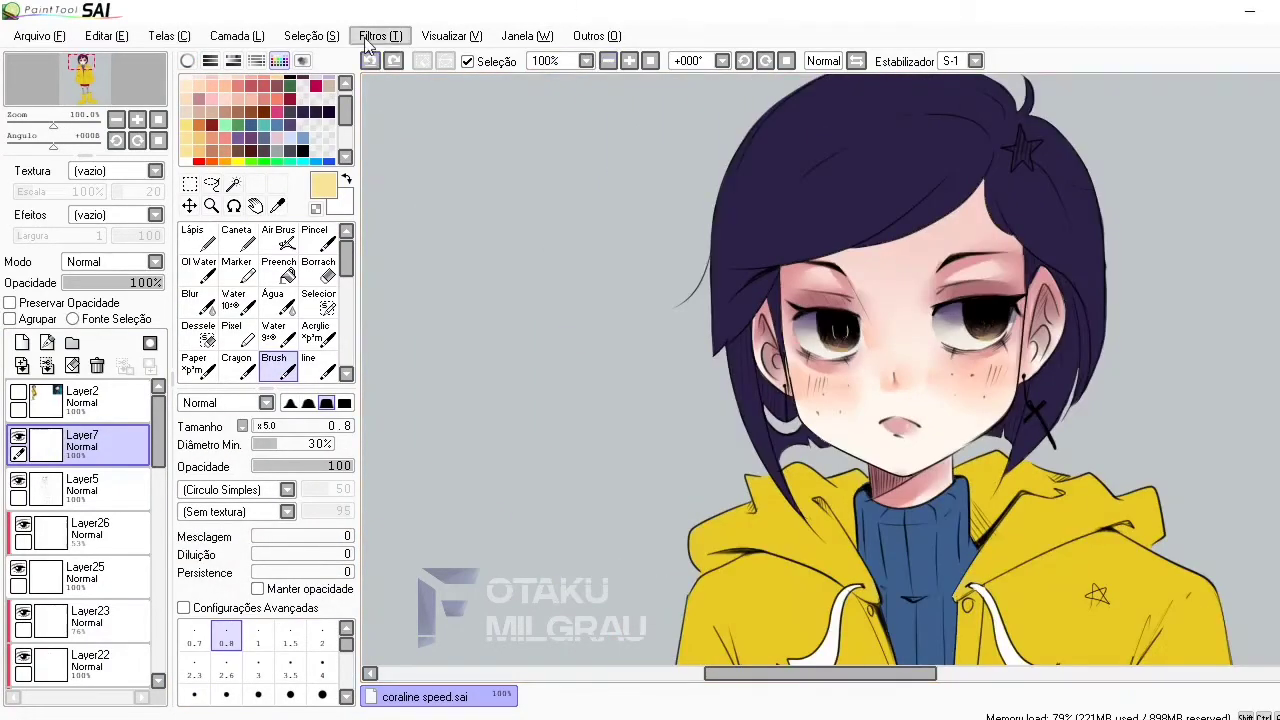
pyautogui.click(629, 61)
pyautogui.click(629, 61)
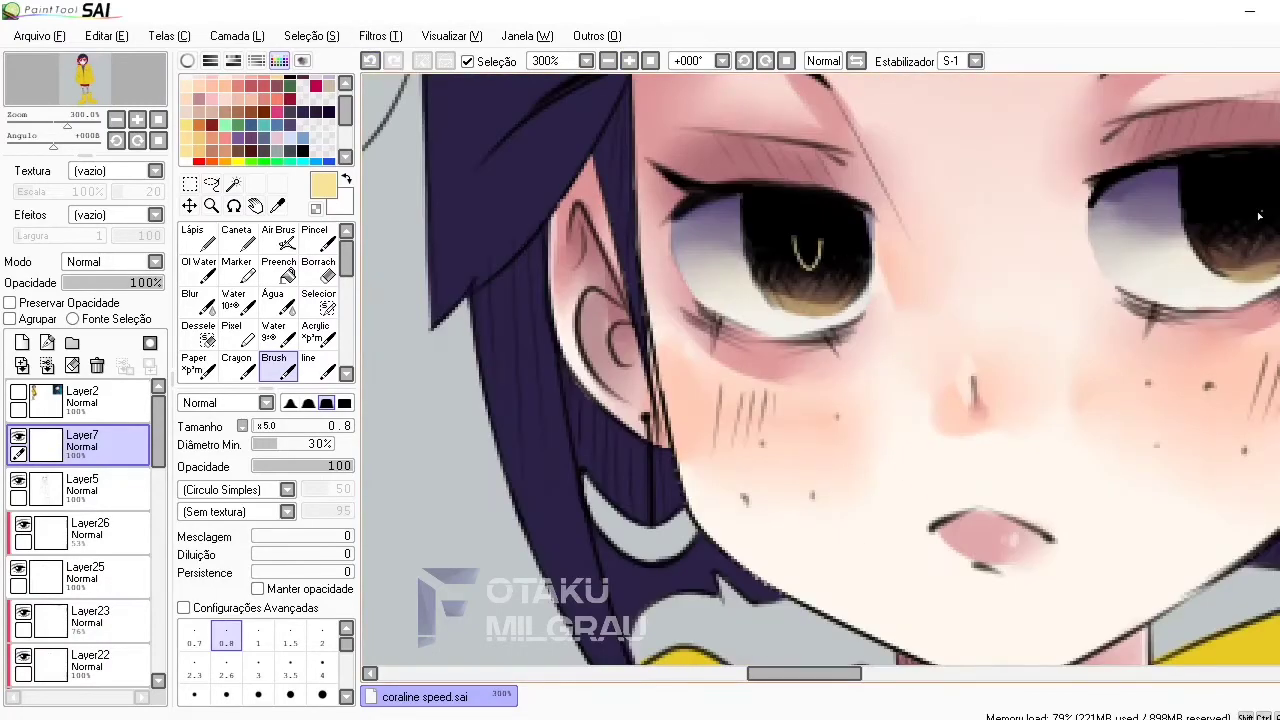
pyautogui.click(608, 61)
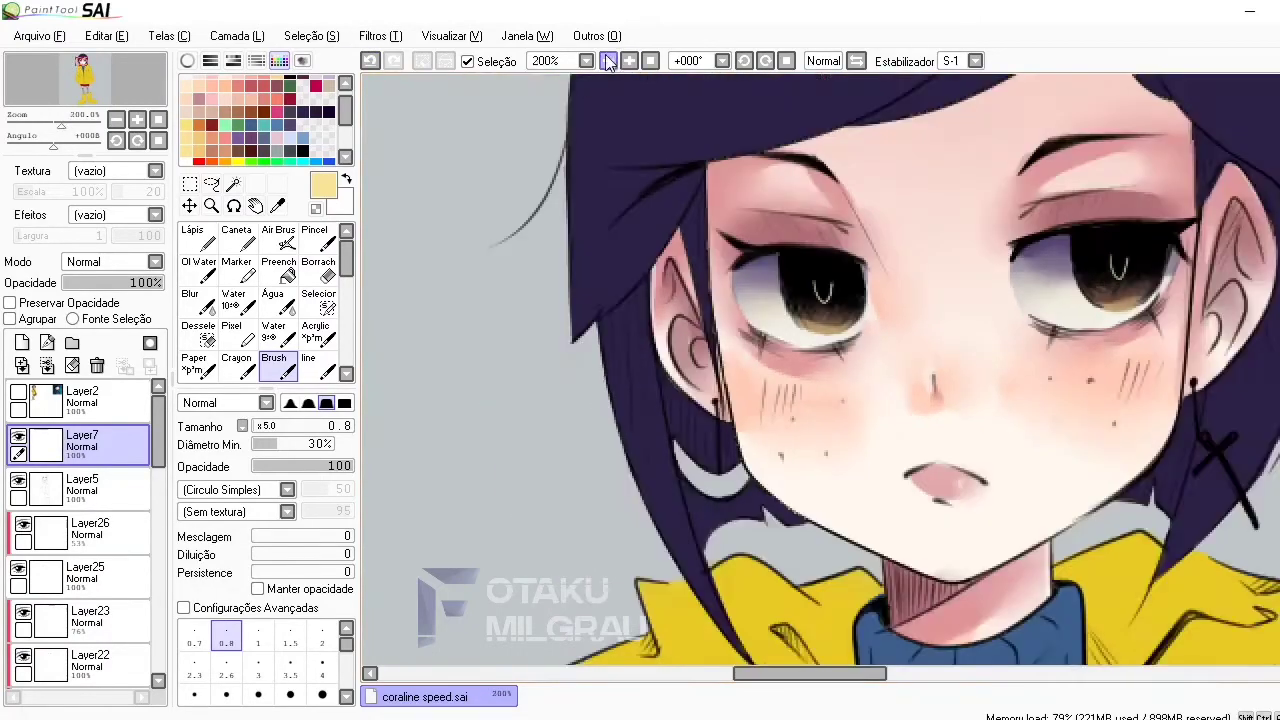
pyautogui.click(608, 61)
pyautogui.click(629, 61)
pyautogui.click(371, 61)
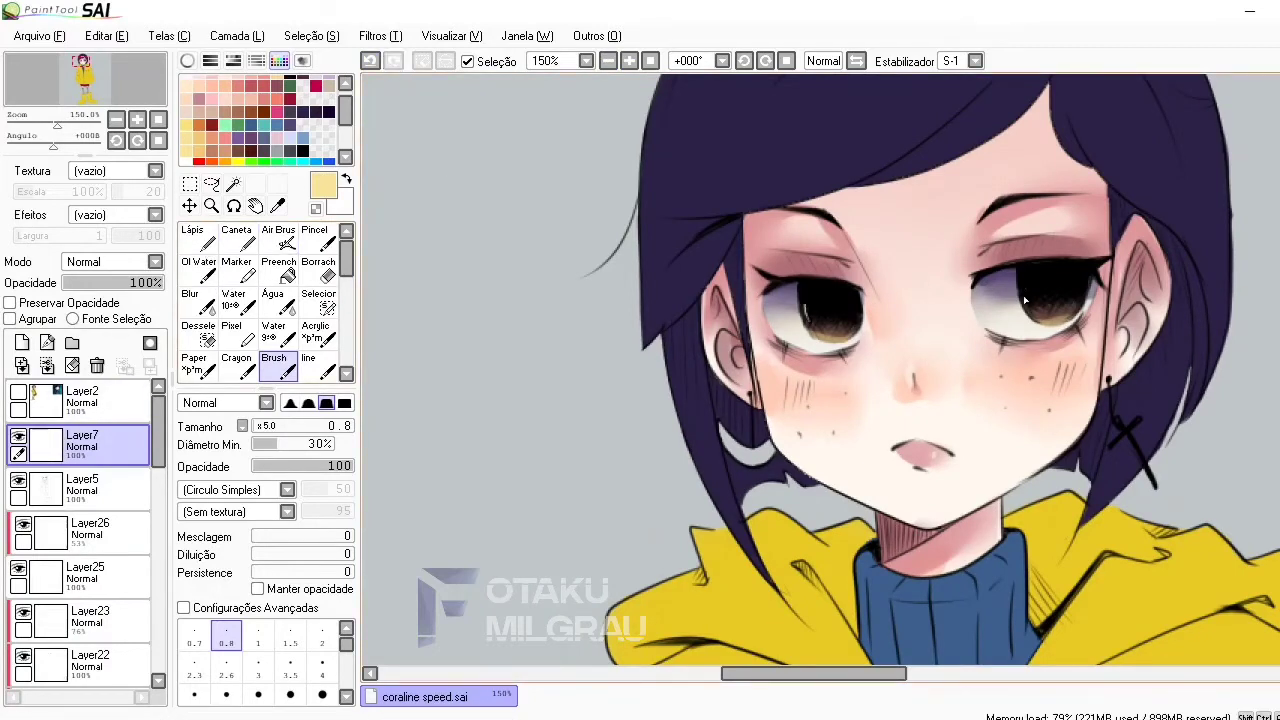
# Paint small white highlights at the upper inner edges of the irises on a new layer above Layer7 with the Brush at size 3
pyautogui.scroll(-3, 260, 115)
pyautogui.click(186, 118)
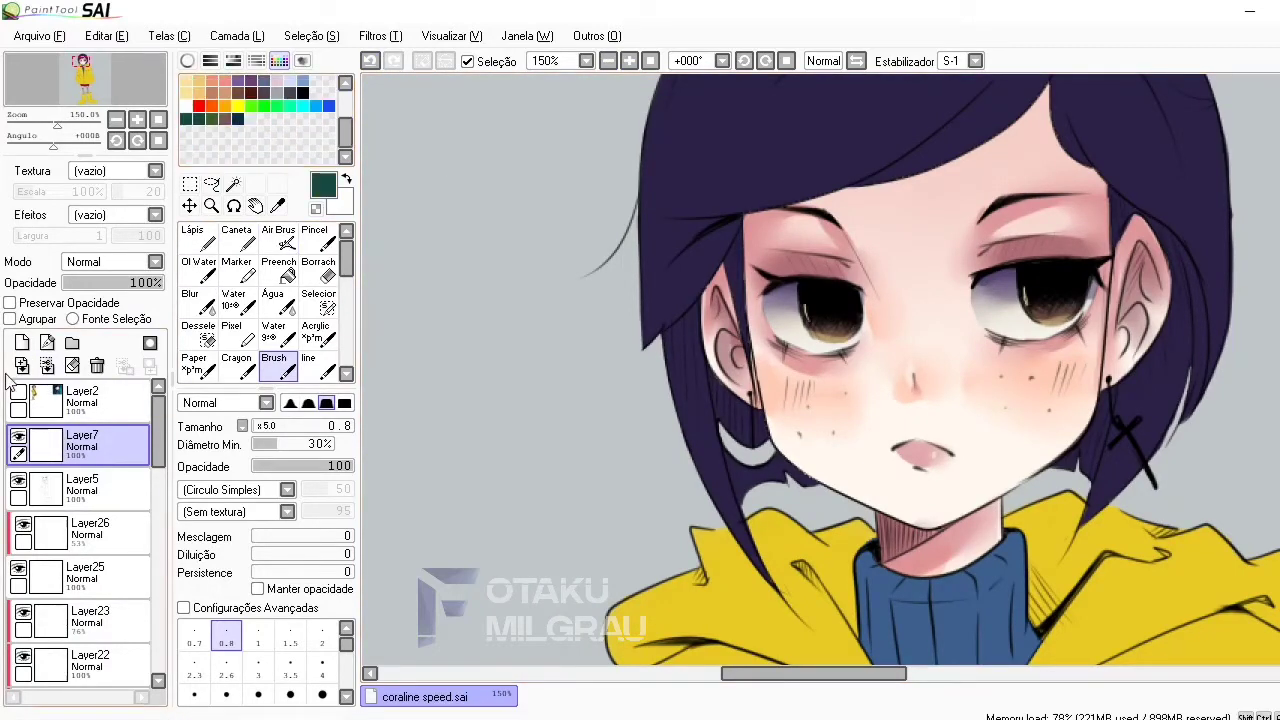
pyautogui.click(22, 342)
pyautogui.click(258, 662)
pyautogui.hotkey('ctrl', 'z')
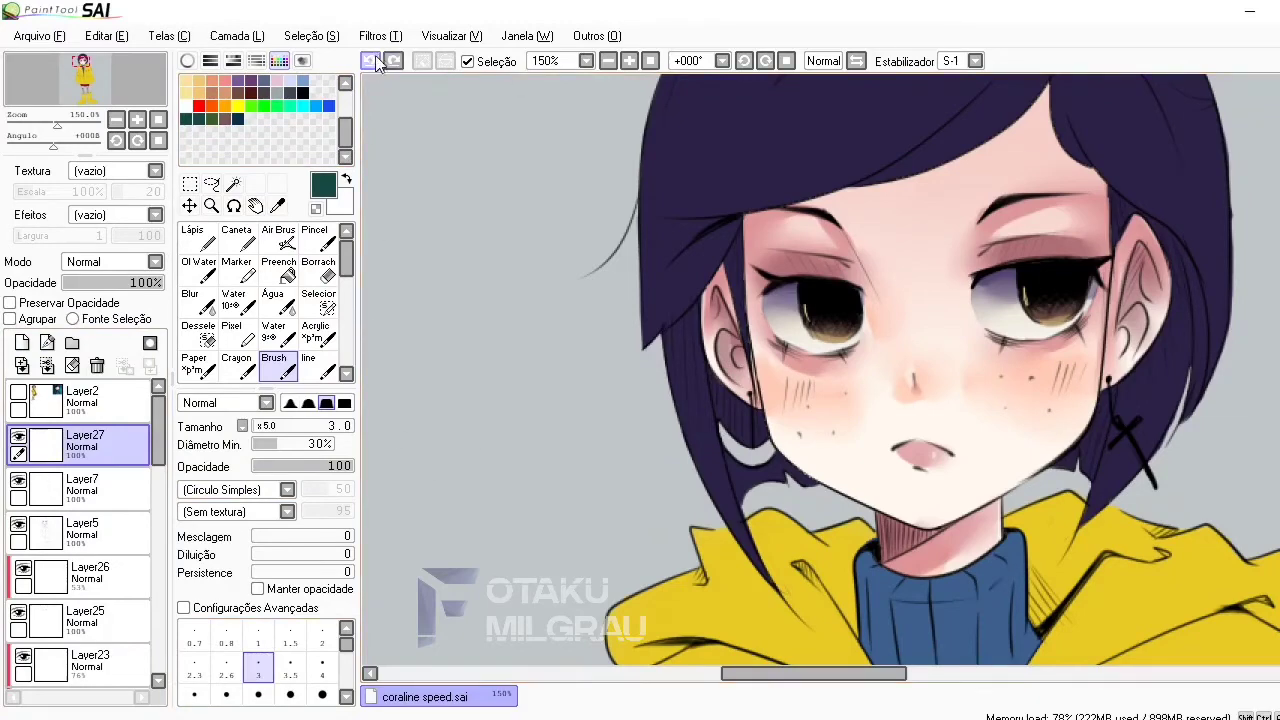
pyautogui.press('e')
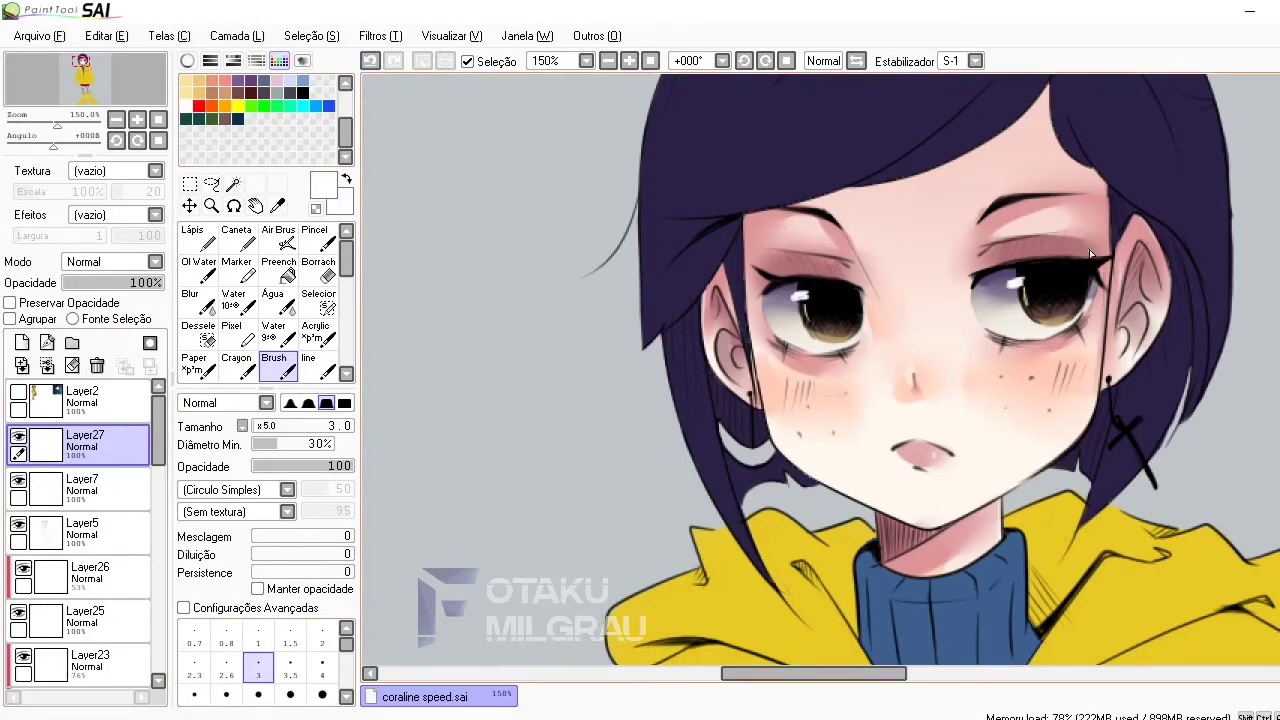
# Soften the white eye highlights with Blur at size 30 and set Layer27's opacity to 64%
pyautogui.click(608, 61)
pyautogui.click(608, 61)
pyautogui.click(608, 61)
pyautogui.click(650, 61)
pyautogui.press('b')
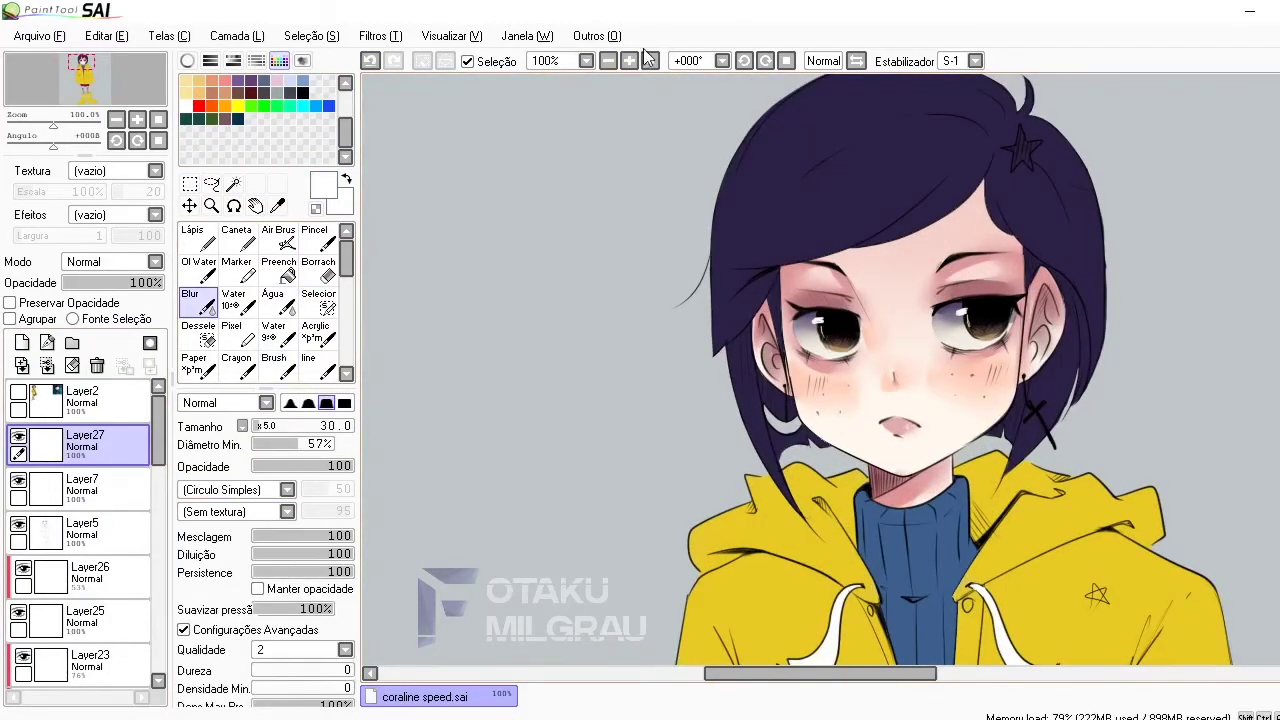
pyautogui.click(629, 61)
pyautogui.click(629, 61)
pyautogui.click(629, 61)
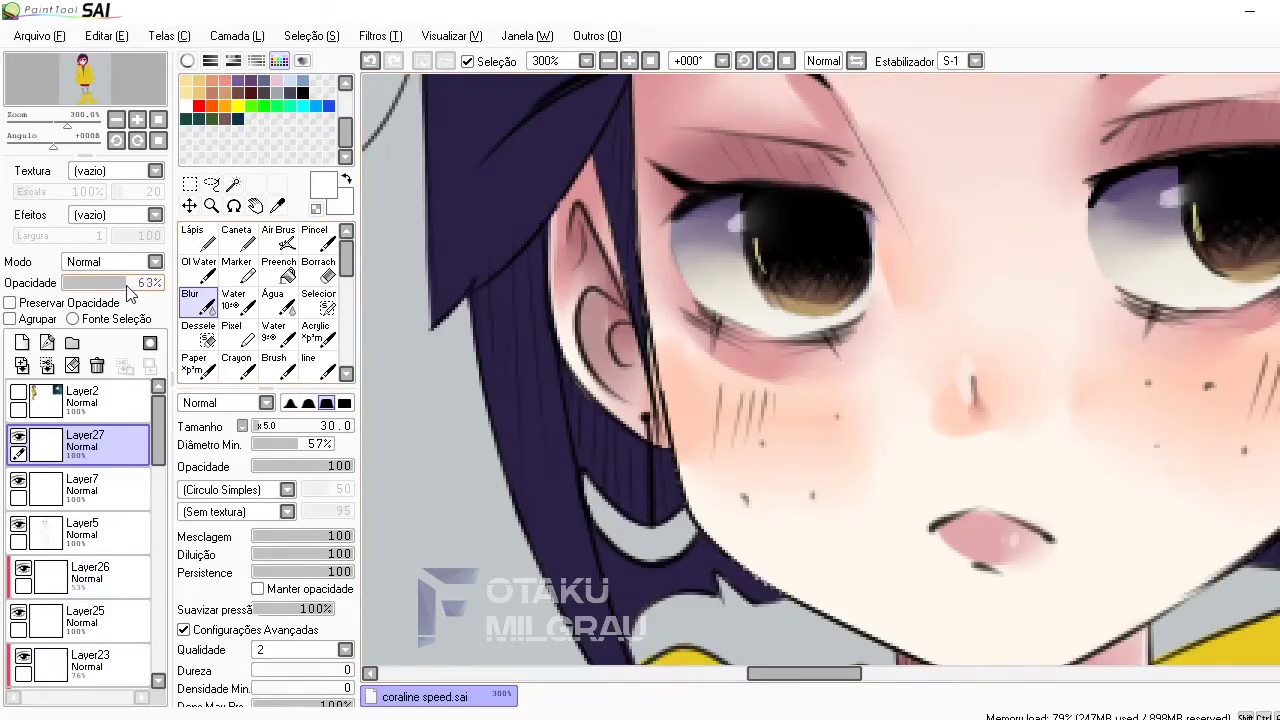
pyautogui.moveTo(160, 282); pyautogui.dragTo(138, 282)
# Create a new layer clipped to the hair color, directly above Layer6
pyautogui.click(608, 61)
pyautogui.click(608, 61)
pyautogui.scroll(-5, 820, 370)
pyautogui.scroll(-5, 150, 500)
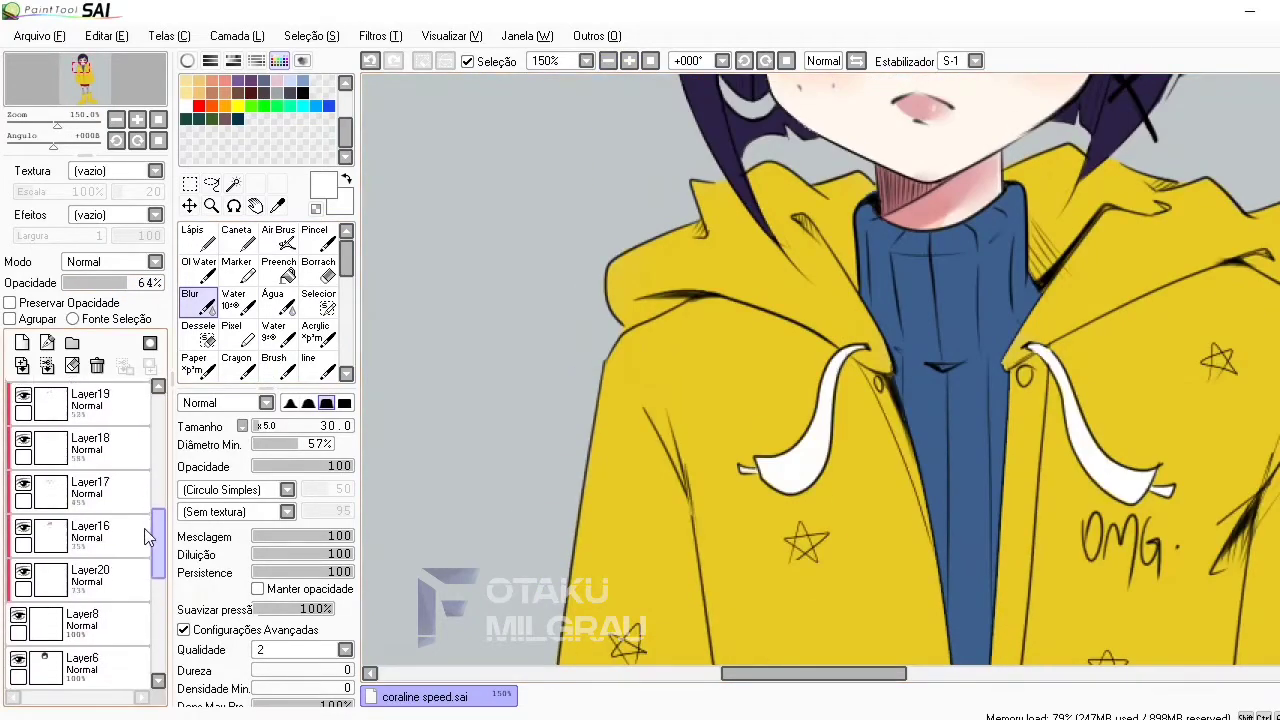
pyautogui.click(90, 562)
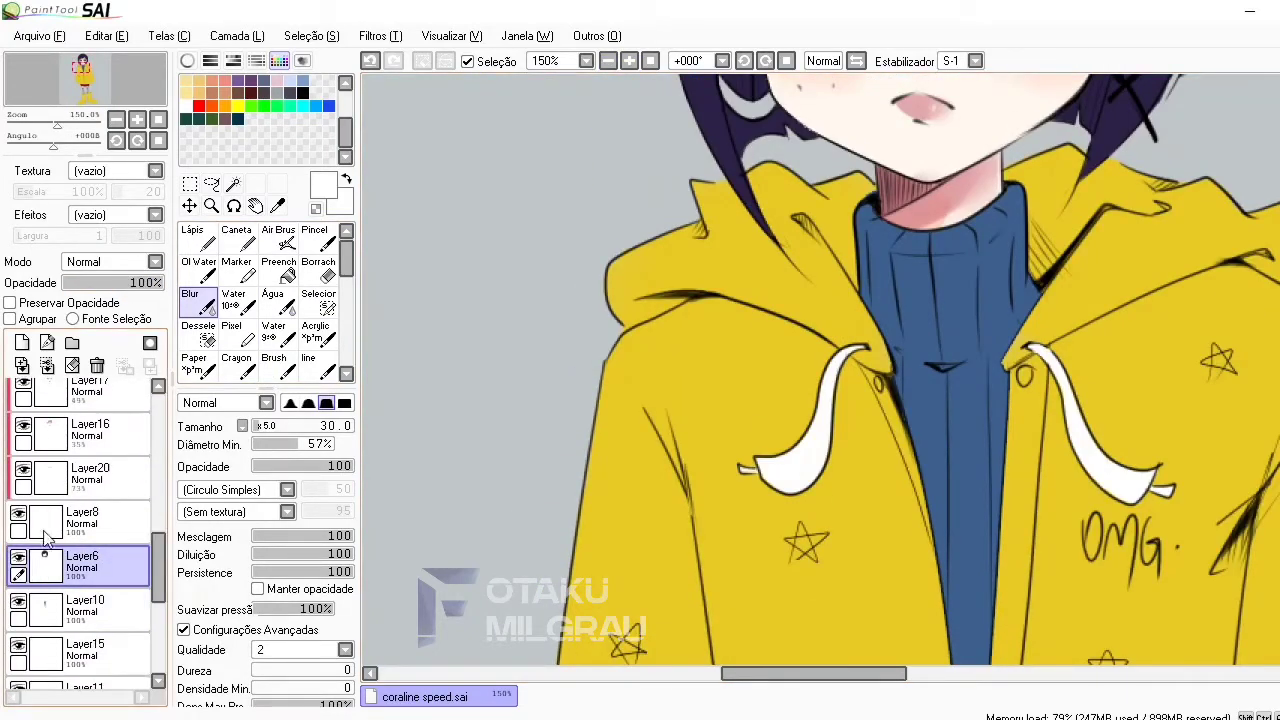
pyautogui.scroll(3, 265, 120)
# Paint bright blue along the outer edges of the hair on both sides with the Brush at size 35
pyautogui.click(316, 153)
pyautogui.click(273, 362)
pyautogui.scroll(5, 667, 451)
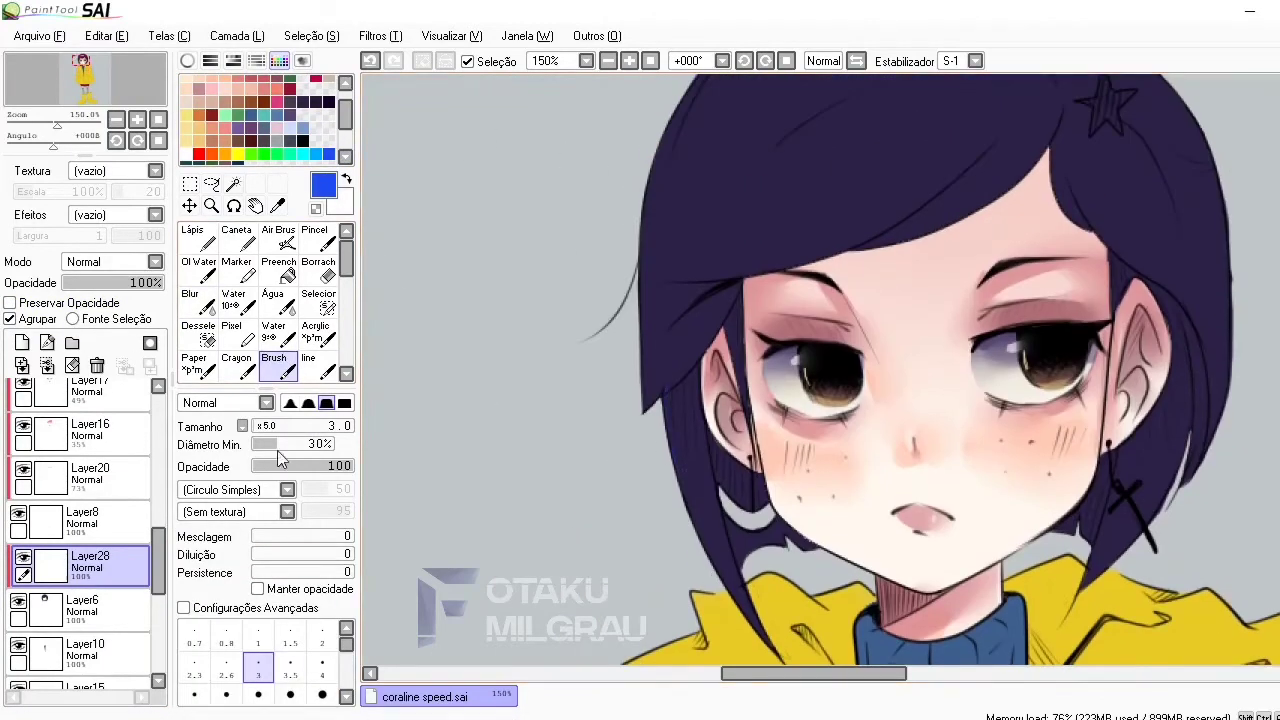
pyautogui.moveTo(645, 265); pyautogui.dragTo(690, 500)
pyautogui.hotkey('ctrl', 'z')
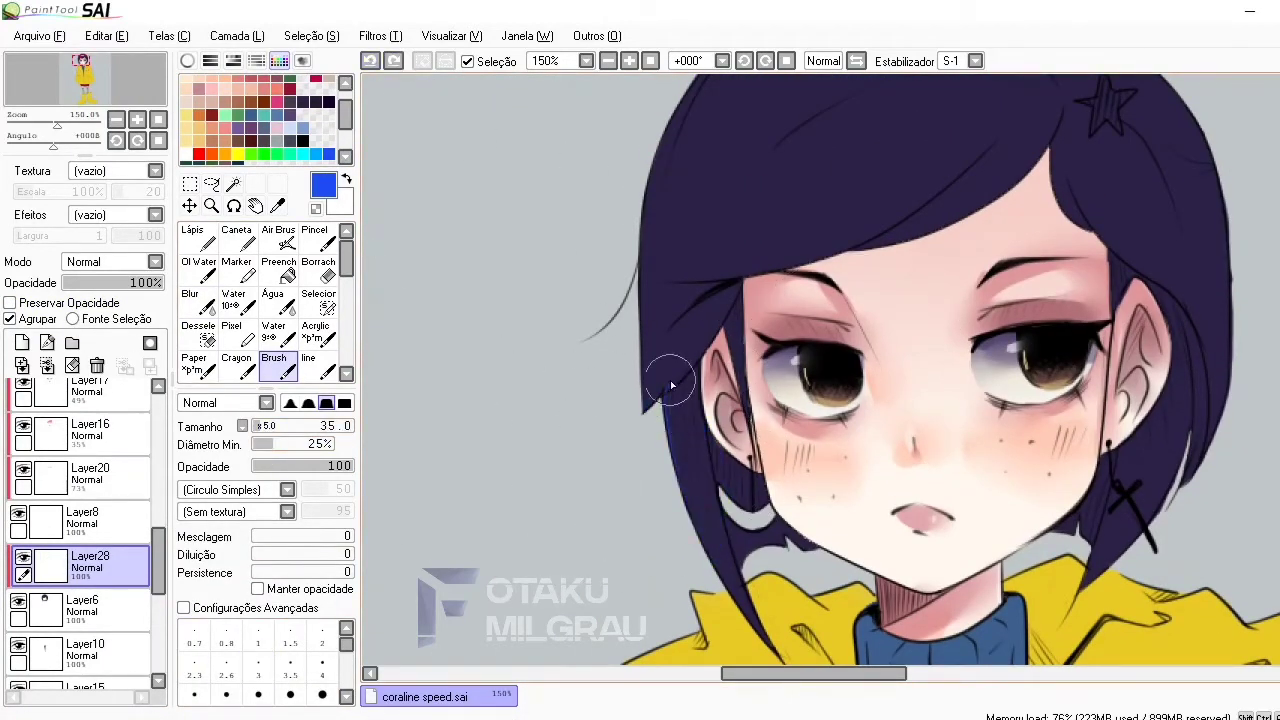
pyautogui.moveTo(715, 560); pyautogui.dragTo(645, 225)
pyautogui.press('pagedown')
pyautogui.moveTo(1080, 195); pyautogui.dragTo(1100, 370)
pyautogui.moveTo(1085, 260); pyautogui.dragTo(1100, 410)
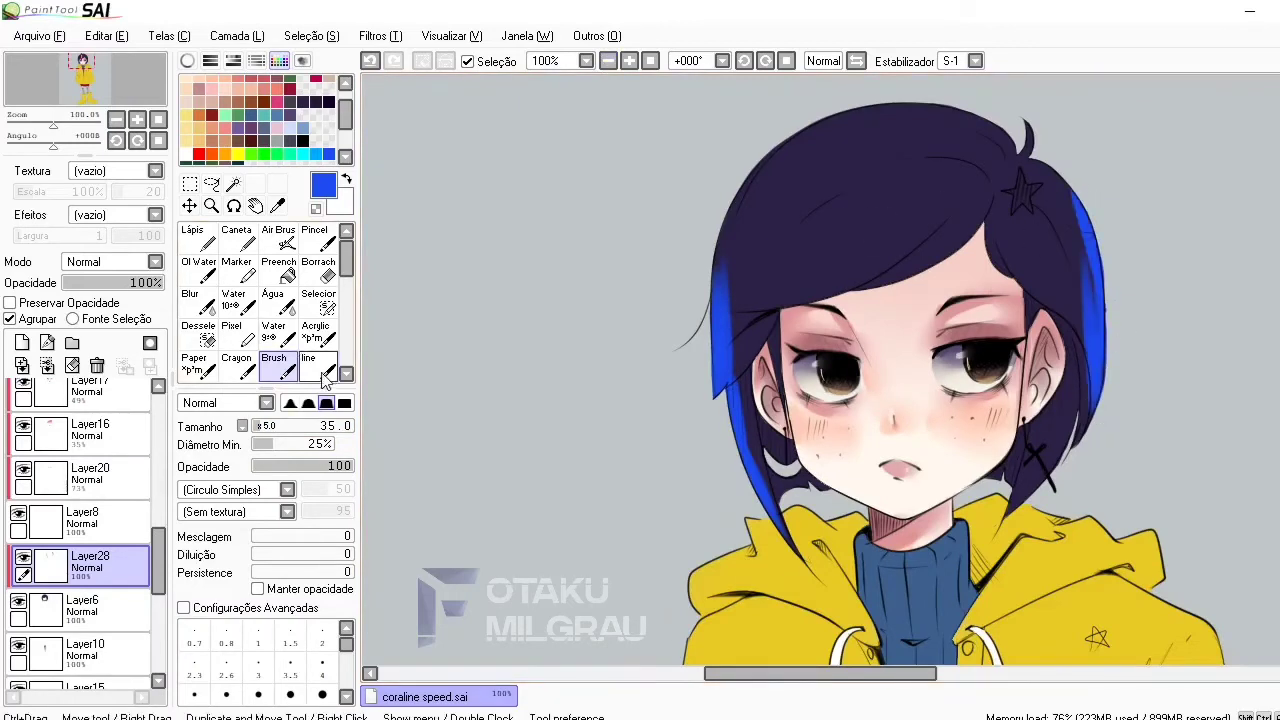
# Spread the bright blue into the fringe, crown and side locks of the hair with the line brush at size 25
pyautogui.click(318, 365)
pyautogui.moveTo(750, 205); pyautogui.dragTo(715, 300)
pyautogui.moveTo(1085, 340); pyautogui.dragTo(1075, 410)
pyautogui.moveTo(1080, 195); pyautogui.dragTo(1060, 475)
pyautogui.moveTo(1000, 150)
pyautogui.mouseDown()
pyautogui.moveTo(945, 125)
pyautogui.moveTo(950, 230)
pyautogui.moveTo(1045, 240)
pyautogui.mouseUp()
pyautogui.moveTo(1040, 195); pyautogui.dragTo(1020, 265)
pyautogui.moveTo(770, 310); pyautogui.dragTo(760, 450)
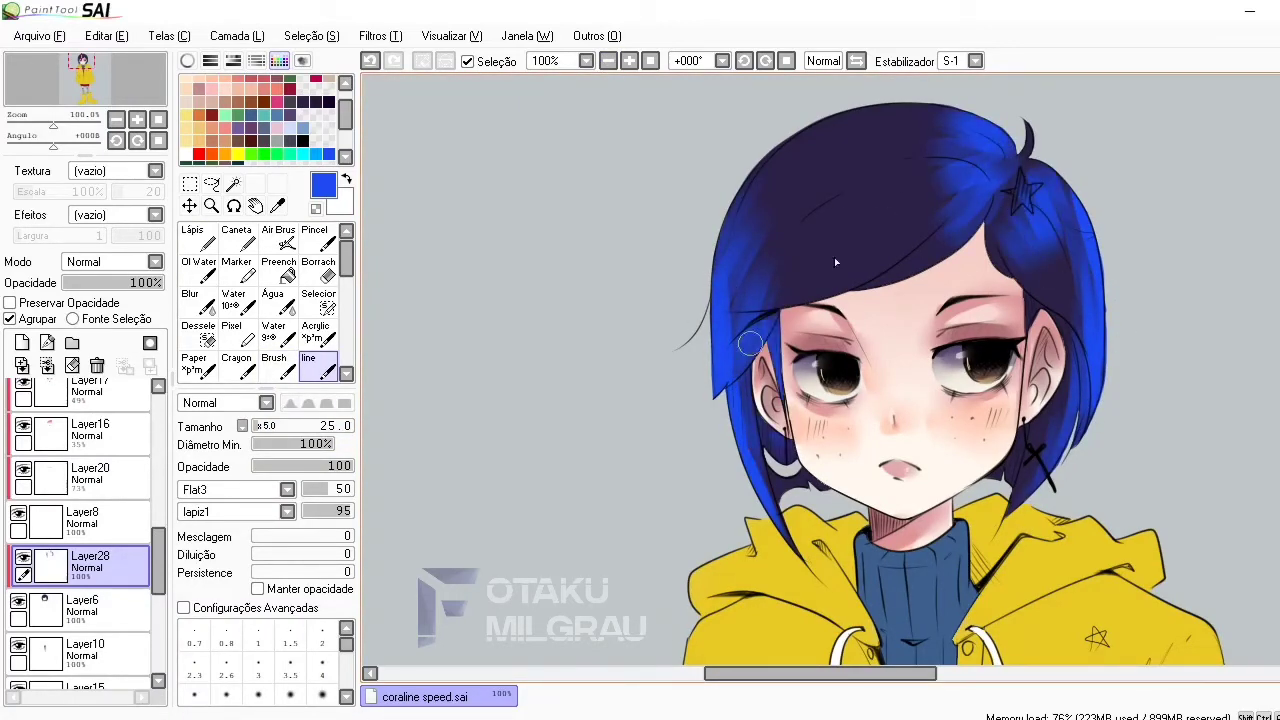
pyautogui.moveTo(760, 180)
pyautogui.mouseDown()
pyautogui.moveTo(847, 290)
pyautogui.moveTo(718, 380)
pyautogui.mouseUp()
# Add steel-blue strand highlights across the fringe and side locks on a new clipped layer above Layer28, using line brush size 5 for fine streaks
pyautogui.click(21, 342)
pyautogui.click(225, 128)
pyautogui.moveTo(757, 212); pyautogui.dragTo(716, 272)
pyautogui.click(194, 694)
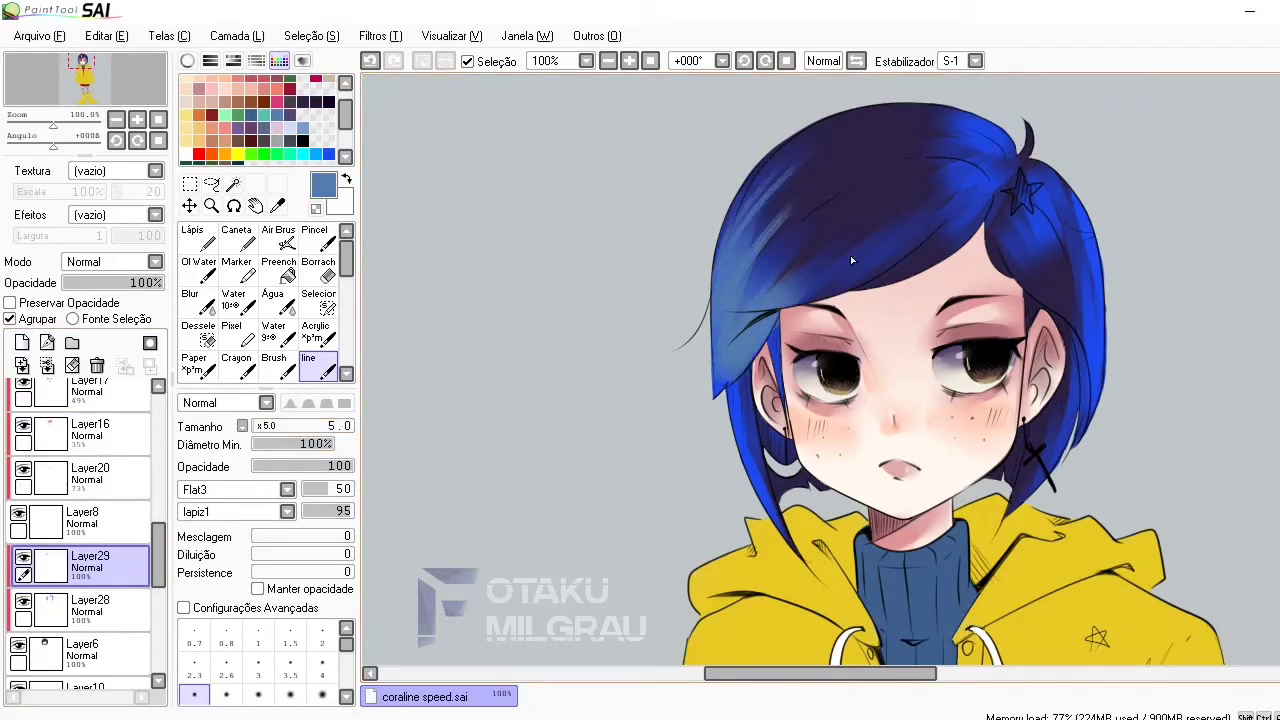
pyautogui.moveTo(800, 280); pyautogui.dragTo(935, 222)
pyautogui.moveTo(860, 288); pyautogui.dragTo(975, 192)
pyautogui.moveTo(730, 410); pyautogui.dragTo(772, 520)
pyautogui.moveTo(1092, 280); pyautogui.dragTo(1058, 440)
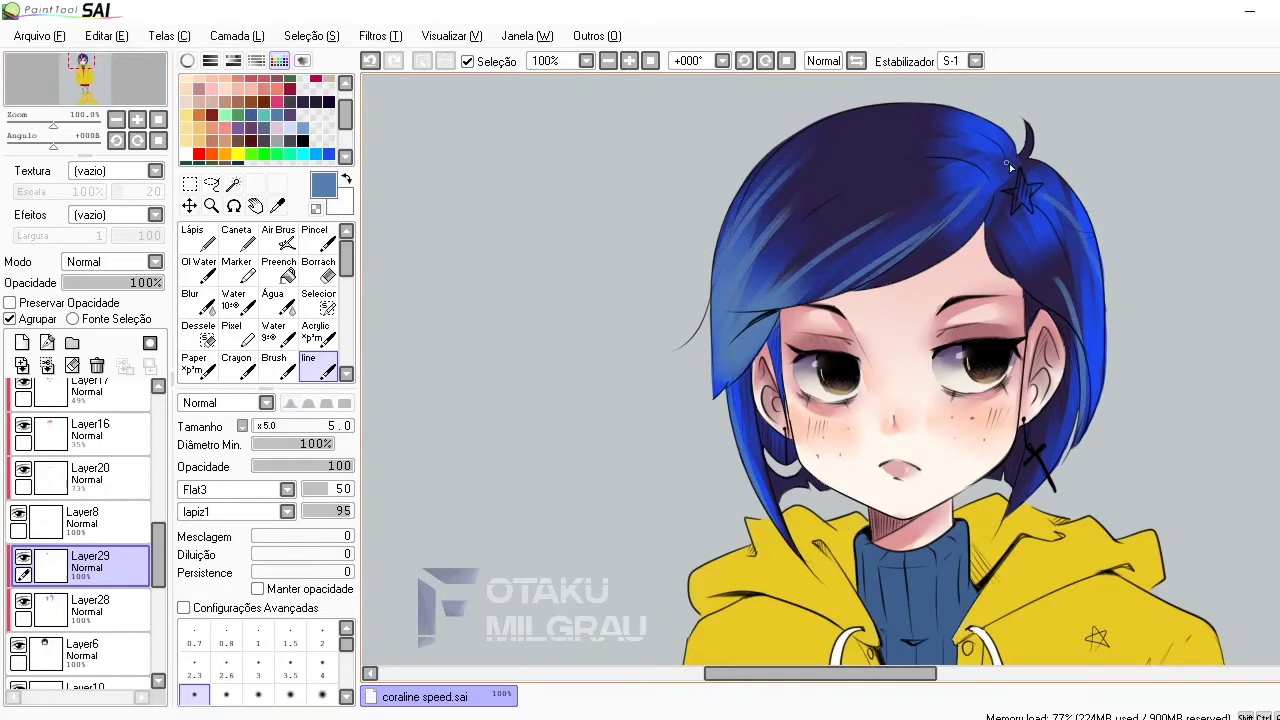
# Shade the fringe's lower edge and the side locks dark purple on a new clipped layer above Layer29, starting with line brush size 30
pyautogui.click(21, 342)
pyautogui.click(281, 113)
pyautogui.click(278, 426)
pyautogui.scroll(-1, 265, 120)
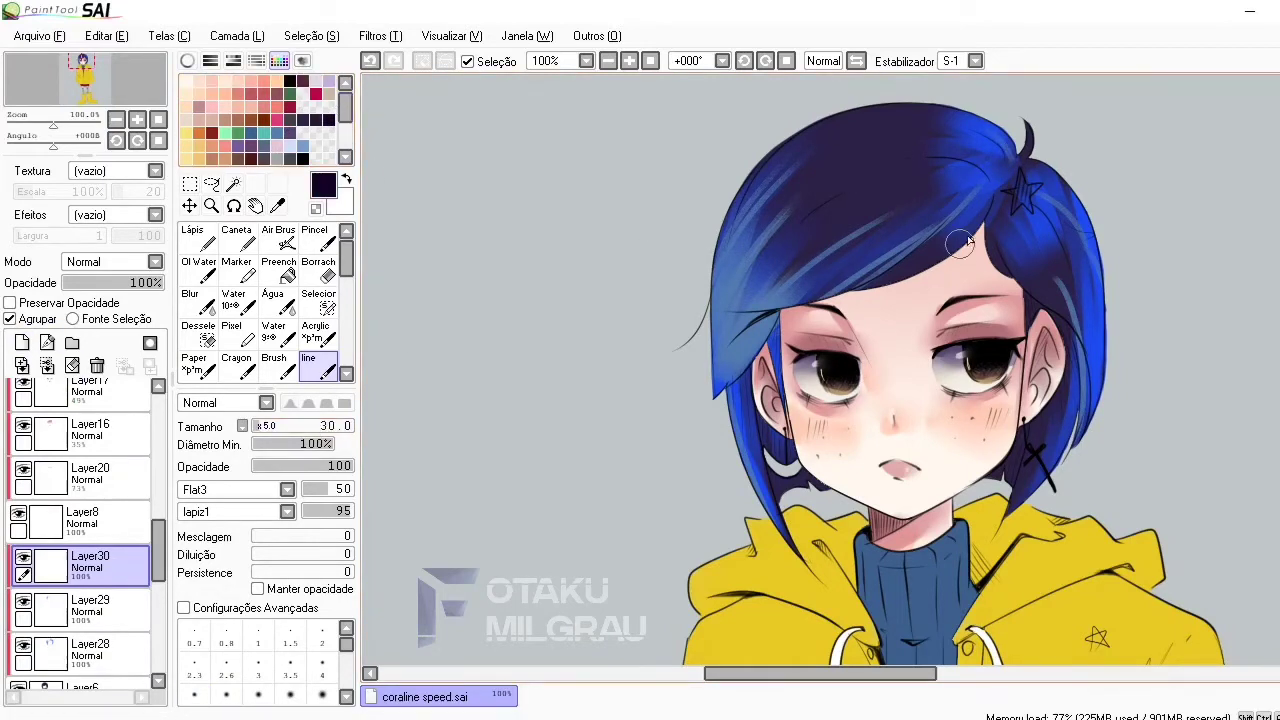
pyautogui.moveTo(960, 243); pyautogui.dragTo(866, 286)
pyautogui.moveTo(716, 350); pyautogui.dragTo(752, 398)
pyautogui.moveTo(718, 322)
pyautogui.mouseDown()
pyautogui.moveTo(802, 294)
pyautogui.moveTo(758, 465)
pyautogui.moveTo(776, 518)
pyautogui.mouseUp()
pyautogui.moveTo(1026, 428); pyautogui.dragTo(998, 482)
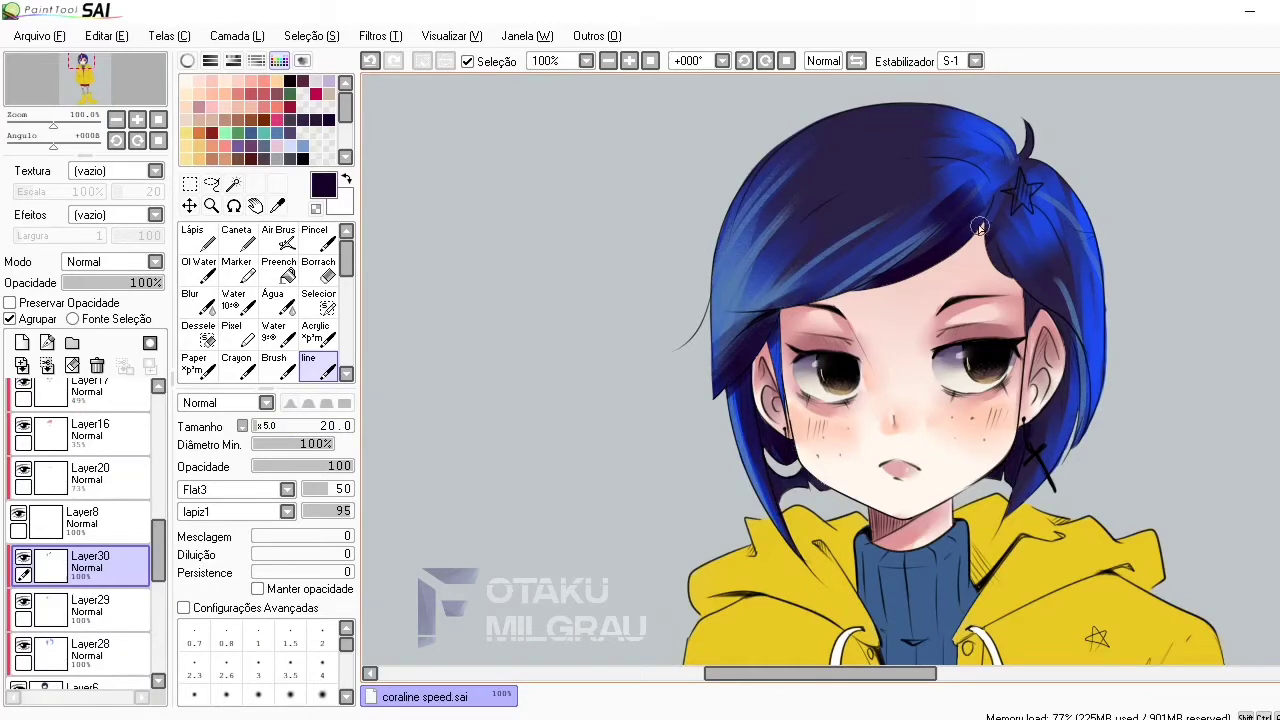
# Extend the dark purple shading over the crown, upper fringe and hair around the star clip with the line brush at size 20
pyautogui.moveTo(979, 227); pyautogui.dragTo(1050, 305)
pyautogui.moveTo(1035, 175); pyautogui.dragTo(1090, 330)
pyautogui.moveTo(1066, 228); pyautogui.dragTo(1100, 432)
pyautogui.moveTo(992, 206); pyautogui.dragTo(945, 168)
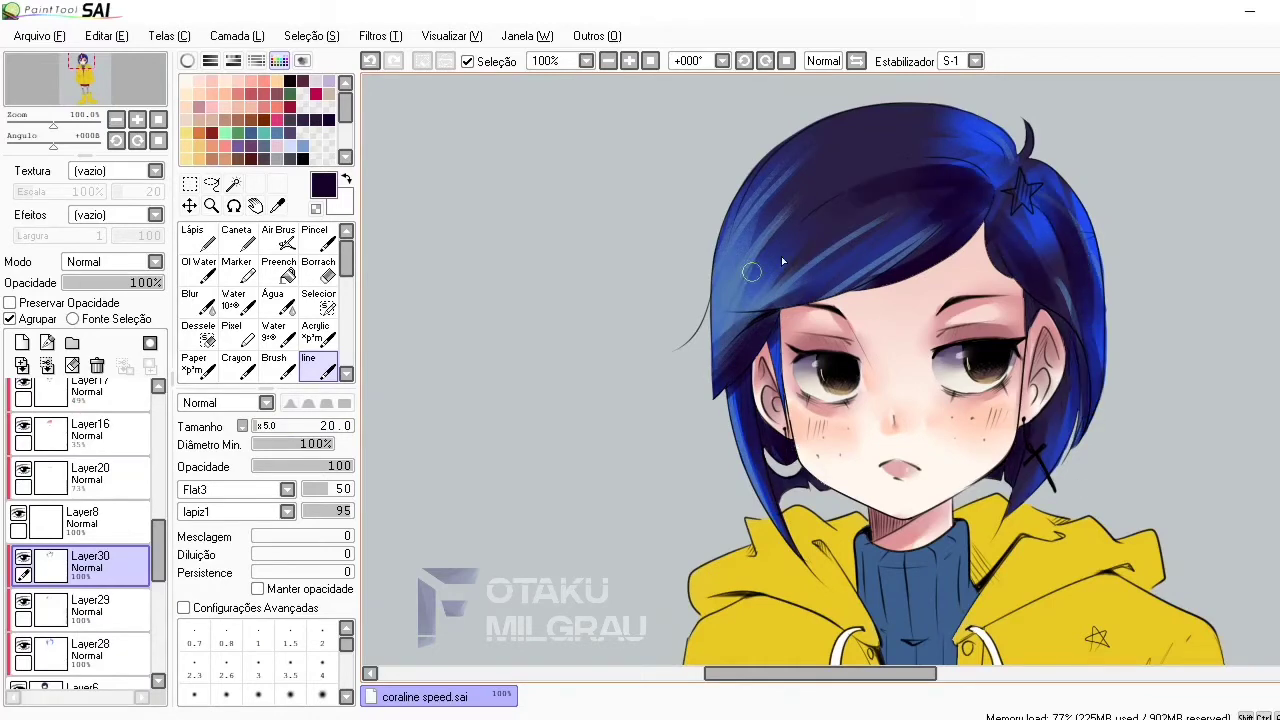
pyautogui.moveTo(850, 160); pyautogui.dragTo(760, 225)
pyautogui.moveTo(840, 128); pyautogui.dragTo(790, 160)
pyautogui.moveTo(1010, 118)
pyautogui.mouseDown()
pyautogui.moveTo(940, 175)
pyautogui.moveTo(1050, 250)
pyautogui.mouseUp()
pyautogui.moveTo(1010, 165); pyautogui.dragTo(1090, 250)
pyautogui.moveTo(1030, 215); pyautogui.dragTo(1070, 305)
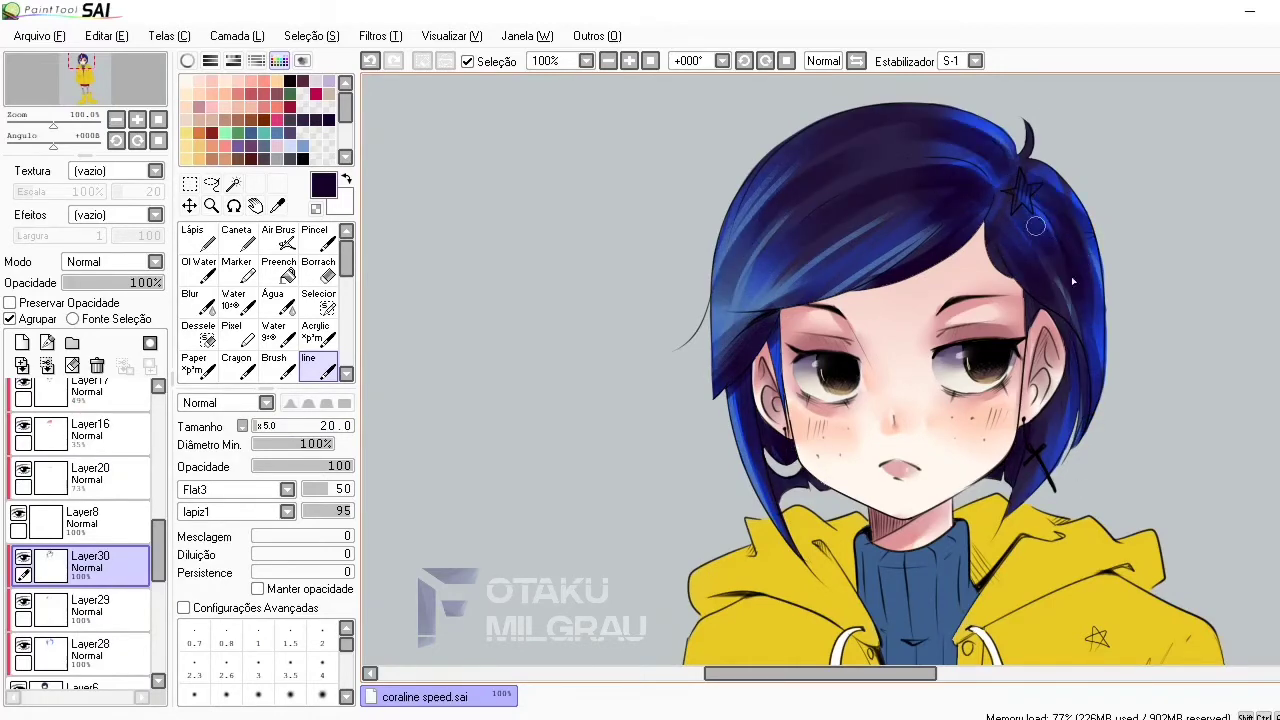
# Paint pale lavender-gray rim light along the outer hair edges and crown on a new clipped layer above Layer30
pyautogui.click(21, 341)
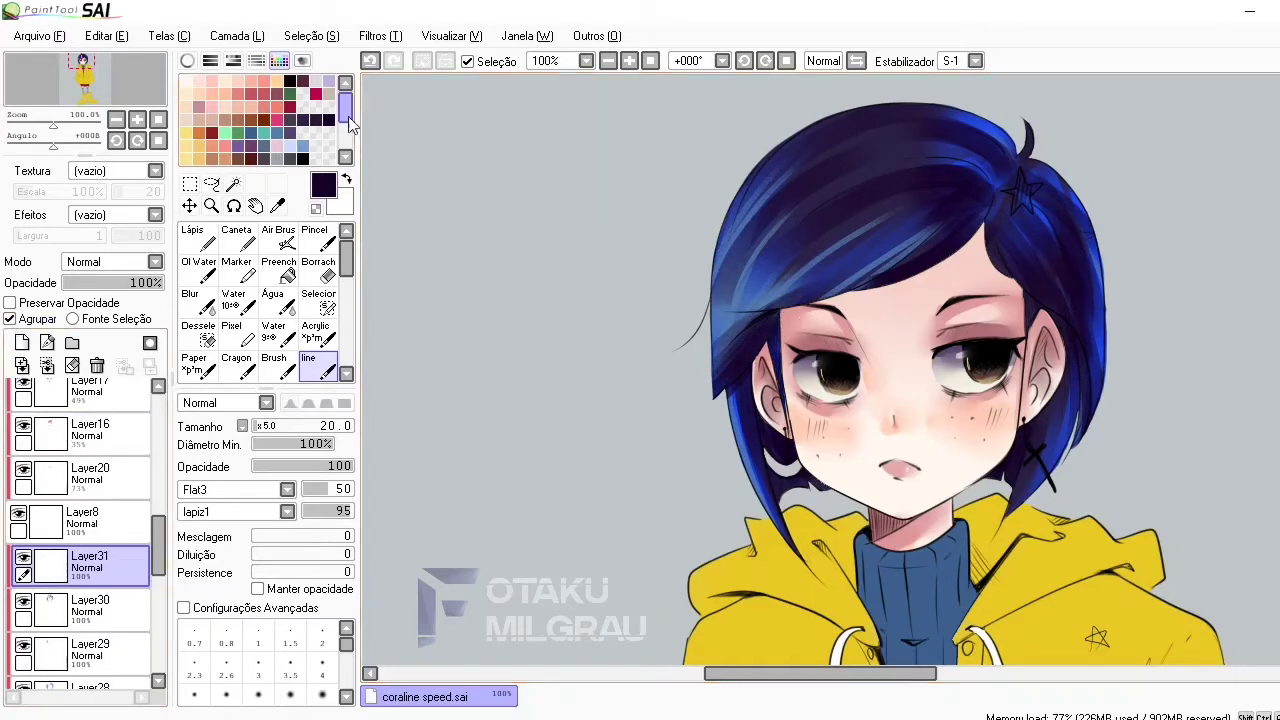
pyautogui.keyDown('alt'); pyautogui.click(707, 400); pyautogui.keyUp('alt')
pyautogui.moveTo(728, 232); pyautogui.dragTo(698, 355)
pyautogui.moveTo(1085, 216); pyautogui.dragTo(1112, 360)
pyautogui.moveTo(1100, 290); pyautogui.dragTo(1105, 350)
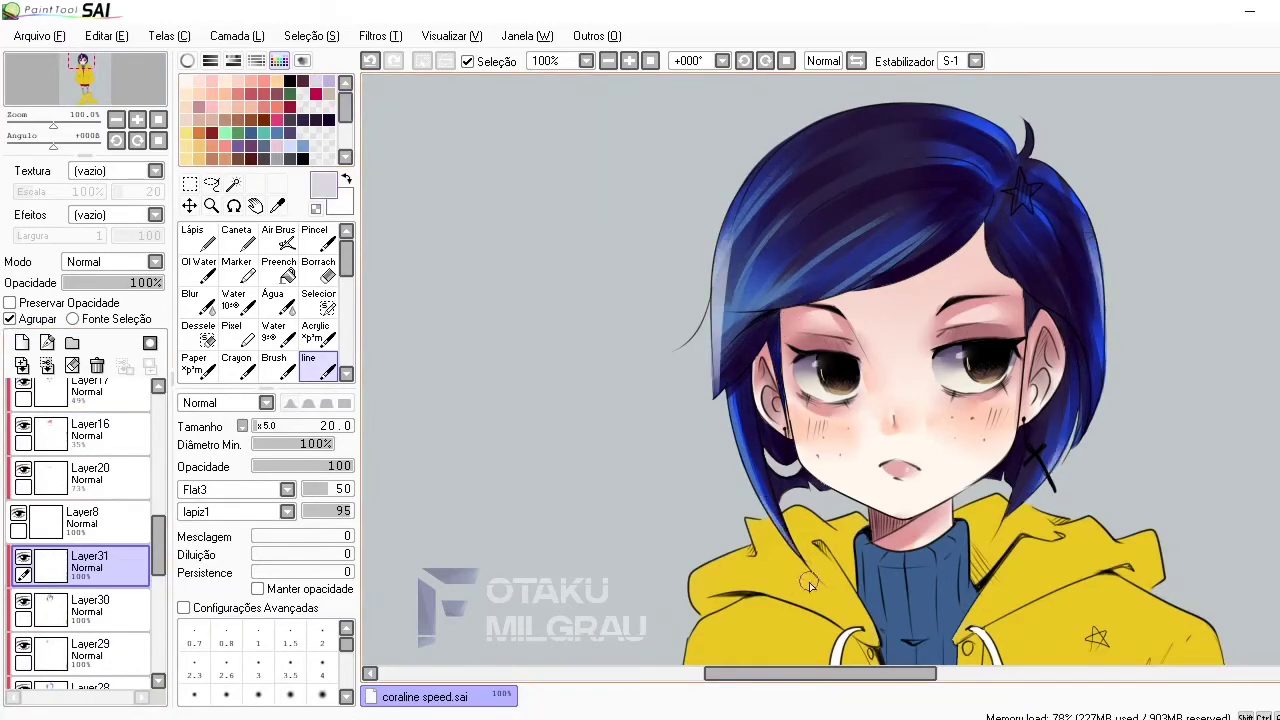
pyautogui.moveTo(791, 156); pyautogui.dragTo(860, 195)
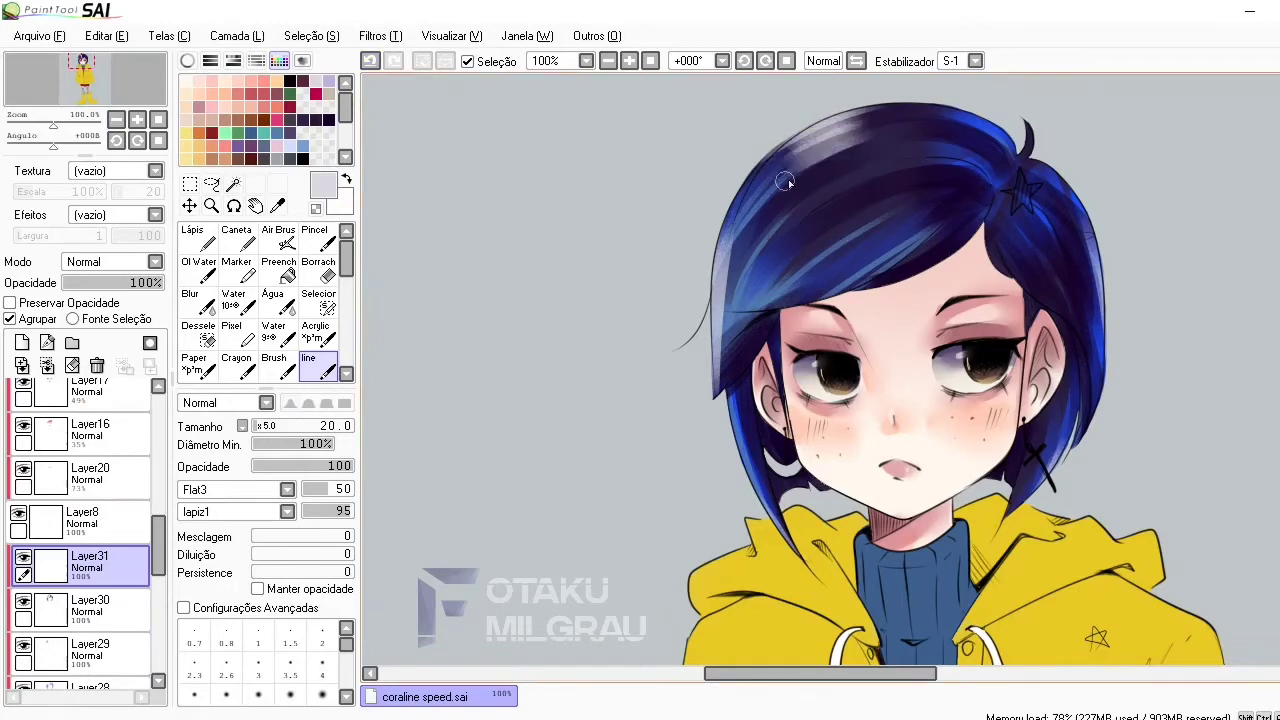
pyautogui.click(607, 61)
pyautogui.click(629, 61)
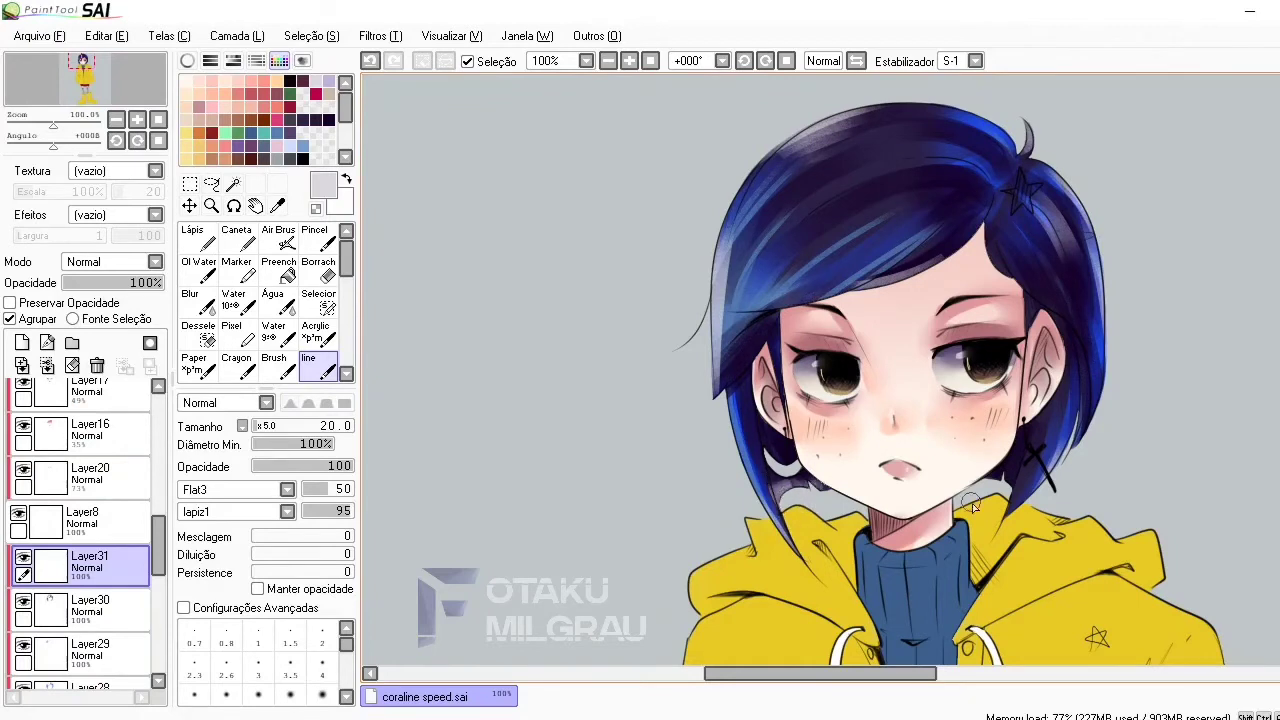
# Tint the middle of the hair muted purple on a new clipped layer above Layer31 and set its opacity to 67%
pyautogui.click(22, 343)
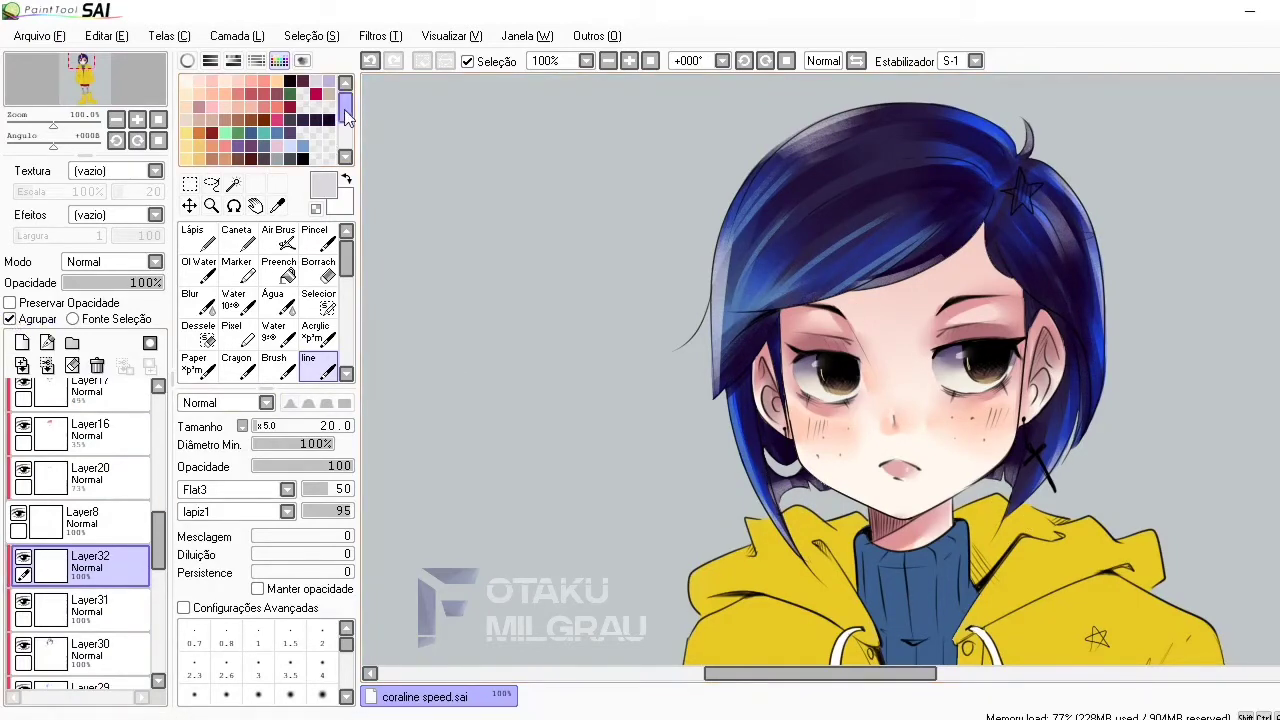
pyautogui.click(316, 119)
pyautogui.moveTo(1053, 227)
pyautogui.mouseDown()
pyautogui.moveTo(838, 242)
pyautogui.moveTo(950, 212)
pyautogui.mouseUp()
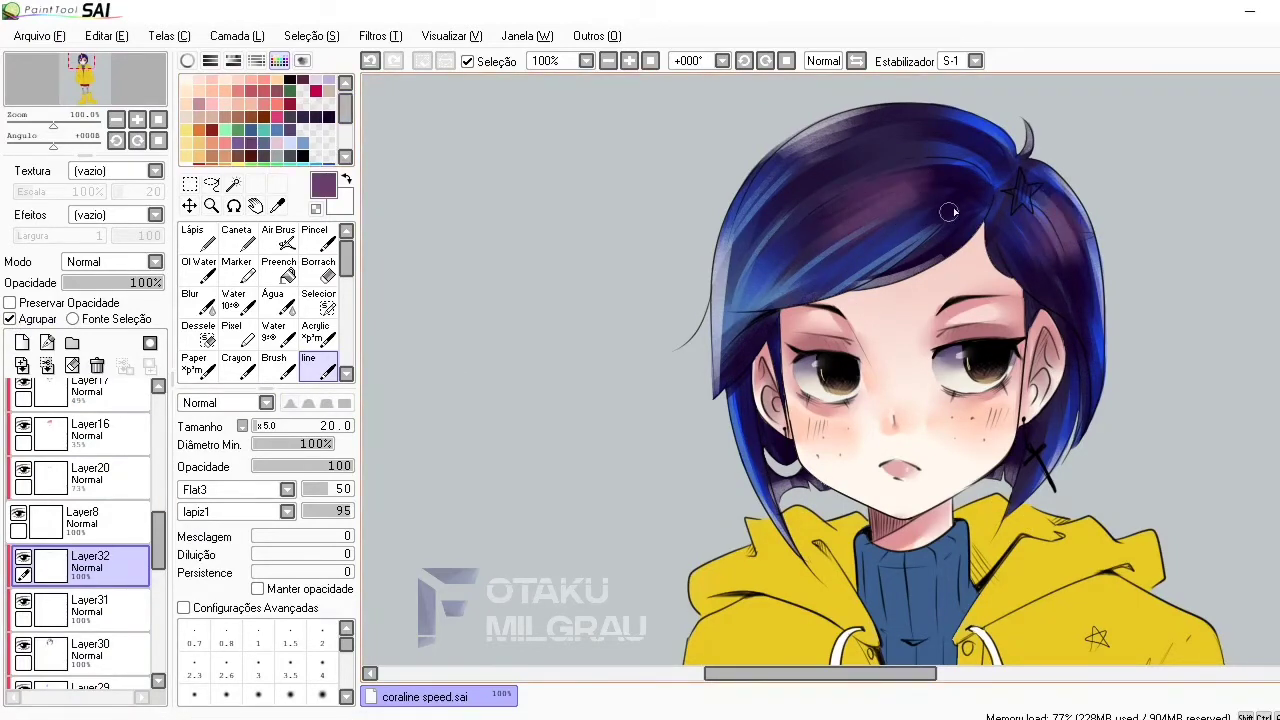
pyautogui.moveTo(955, 150); pyautogui.dragTo(860, 210)
# Lower the opacity of the bright blue hair layer, Layer28, to 70% and select Layer29
pyautogui.scroll(-4, 90, 520)
pyautogui.click(90, 548)
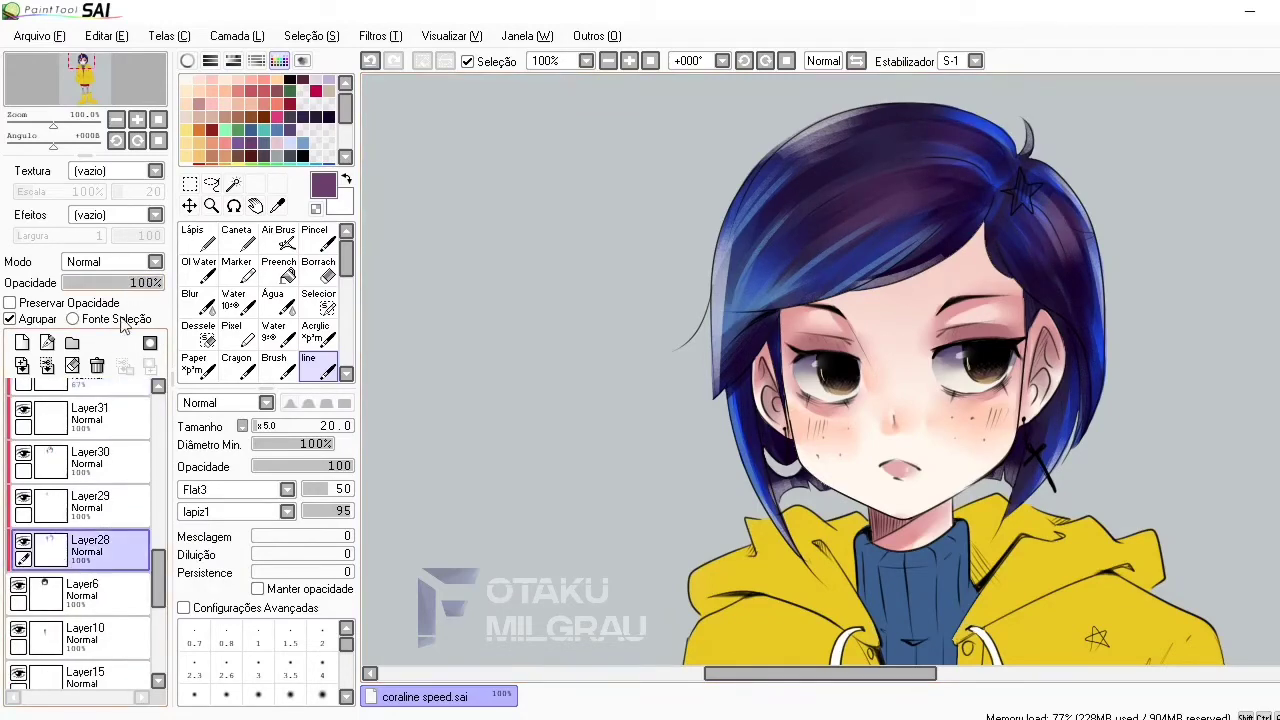
pyautogui.moveTo(115, 285); pyautogui.dragTo(133, 284)
pyautogui.click(90, 500)
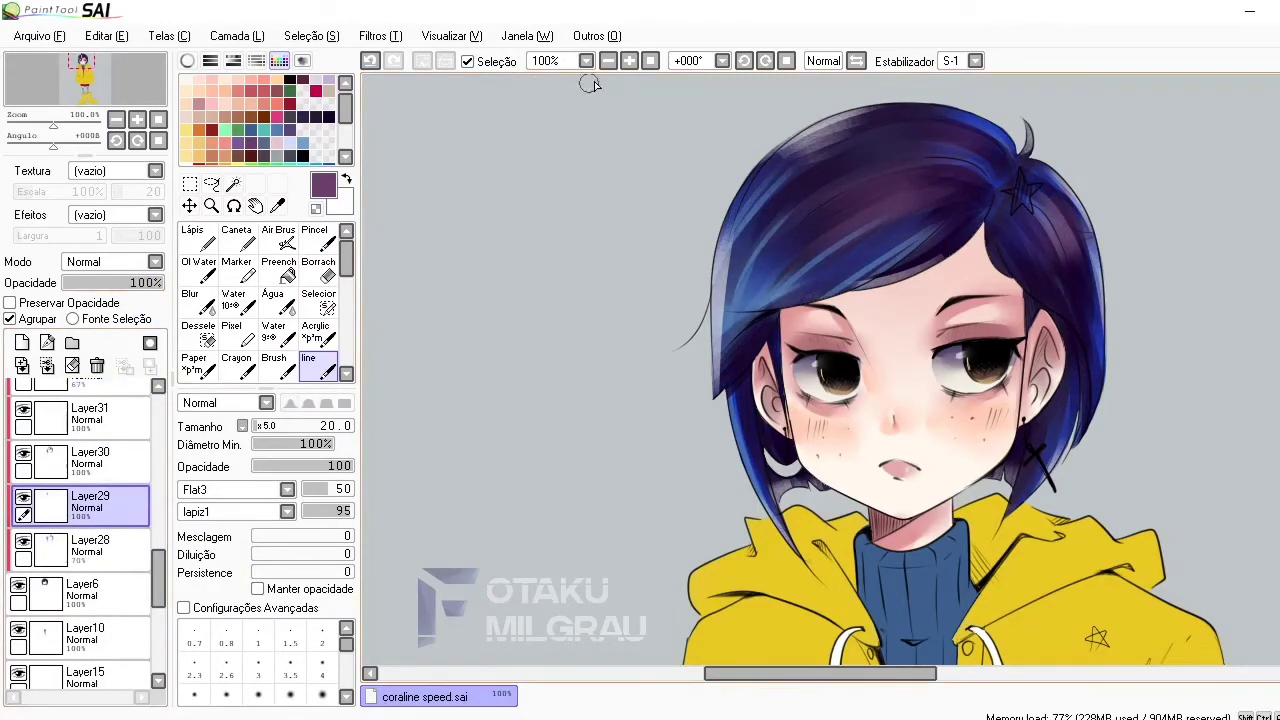
# Shade the turtleneck with dark blue on a new clipped layer above Layer10, using the line brush at size 20
pyautogui.click(608, 61)
pyautogui.scroll(-3, 90, 520)
pyautogui.click(85, 555)
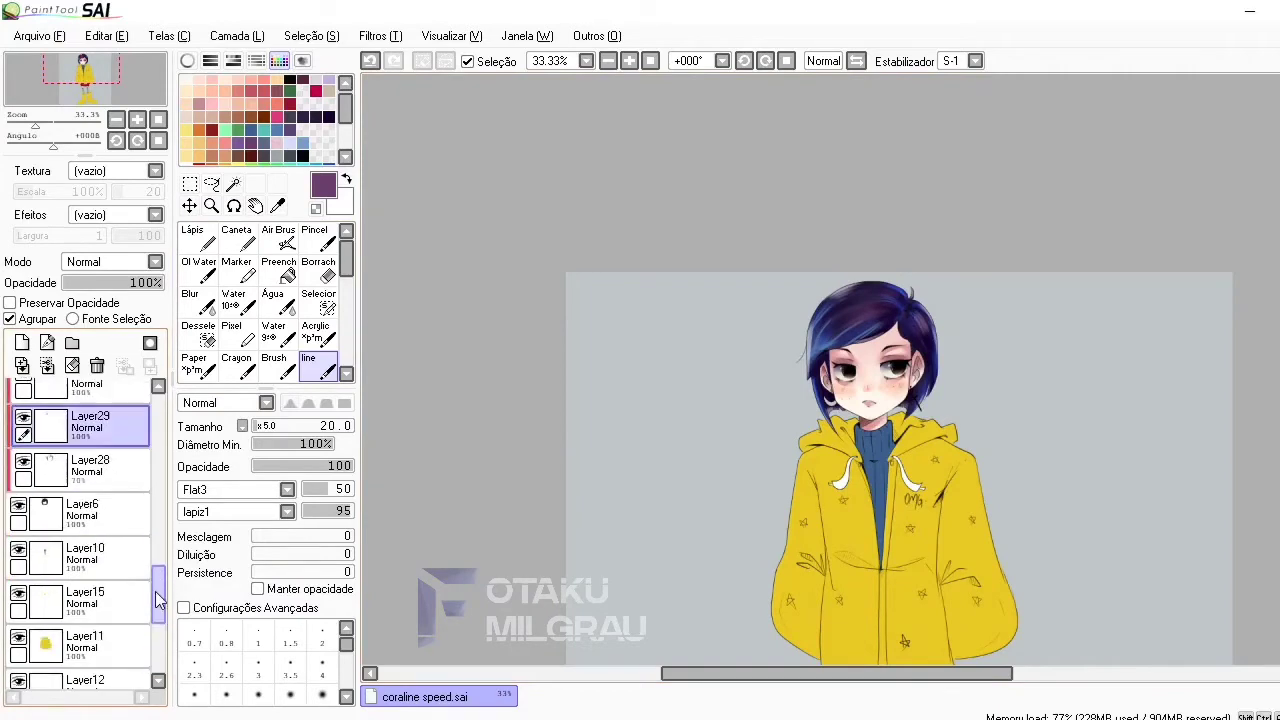
pyautogui.click(22, 342)
pyautogui.click(304, 146)
pyautogui.scroll(3, 861, 596)
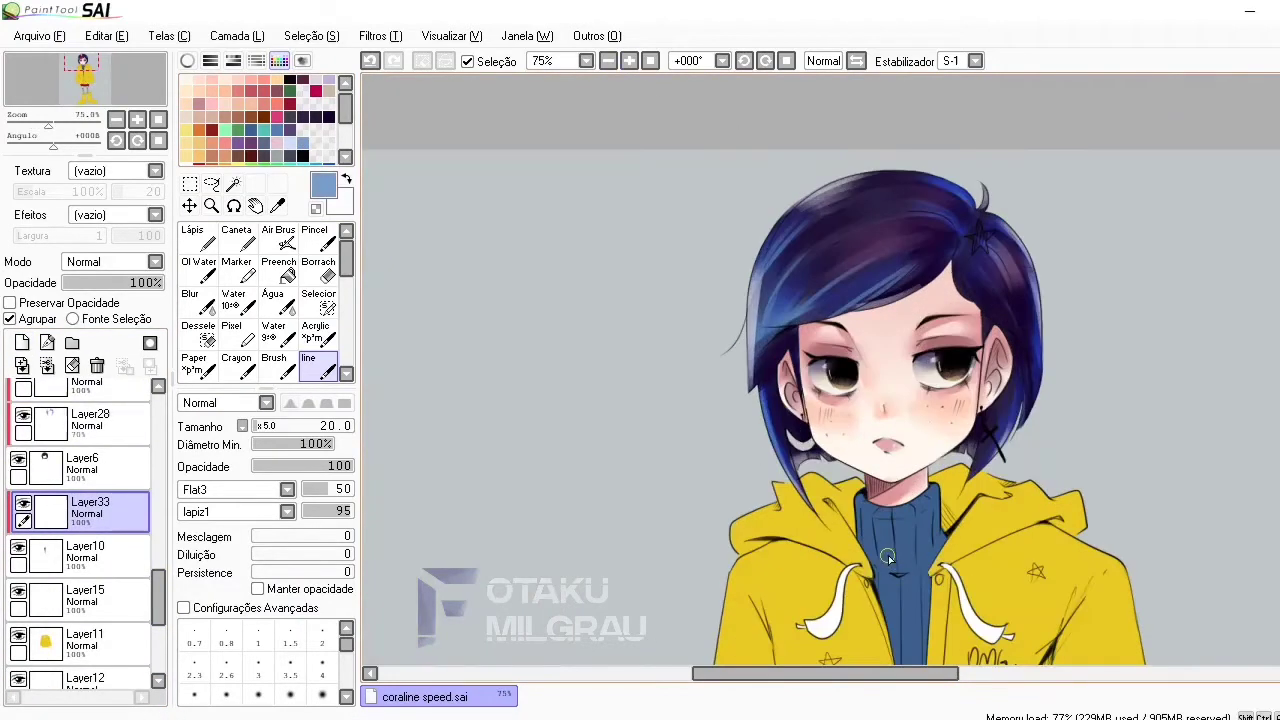
pyautogui.keyDown('alt'); pyautogui.click(888, 557); pyautogui.keyUp('alt')
pyautogui.click(187, 60)
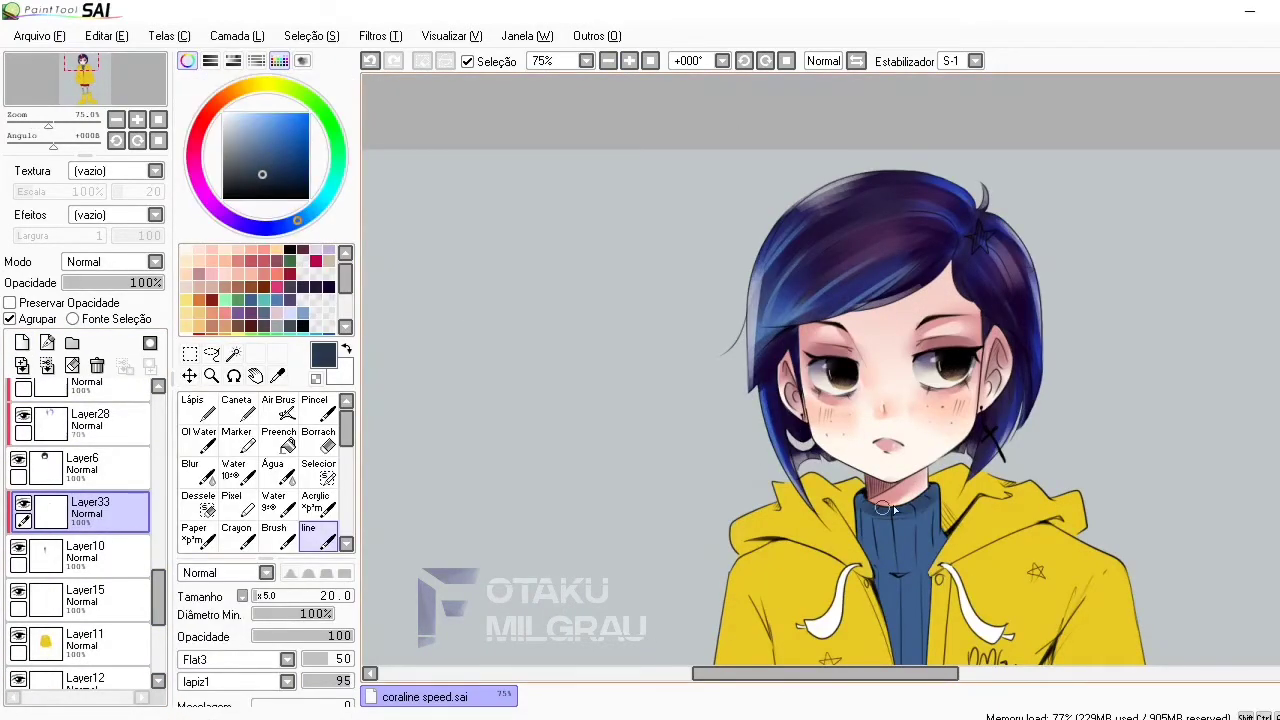
pyautogui.scroll(-3, 893, 510)
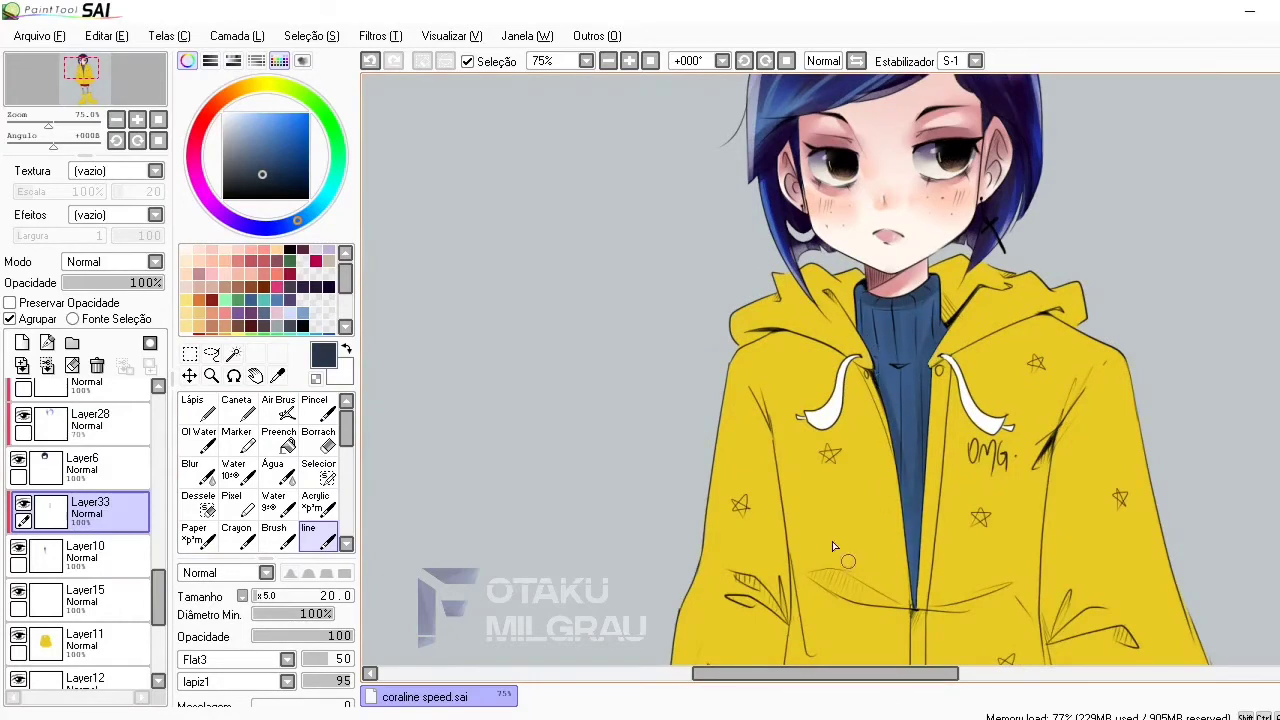
# Paint thin light blue highlights along the turtleneck's ribs with the line brush at size 5
pyautogui.keyDown('alt'); pyautogui.click(790, 245); pyautogui.keyUp('alt')
pyautogui.press(']')
pyautogui.press(']')
pyautogui.moveTo(945, 288); pyautogui.dragTo(940, 340)
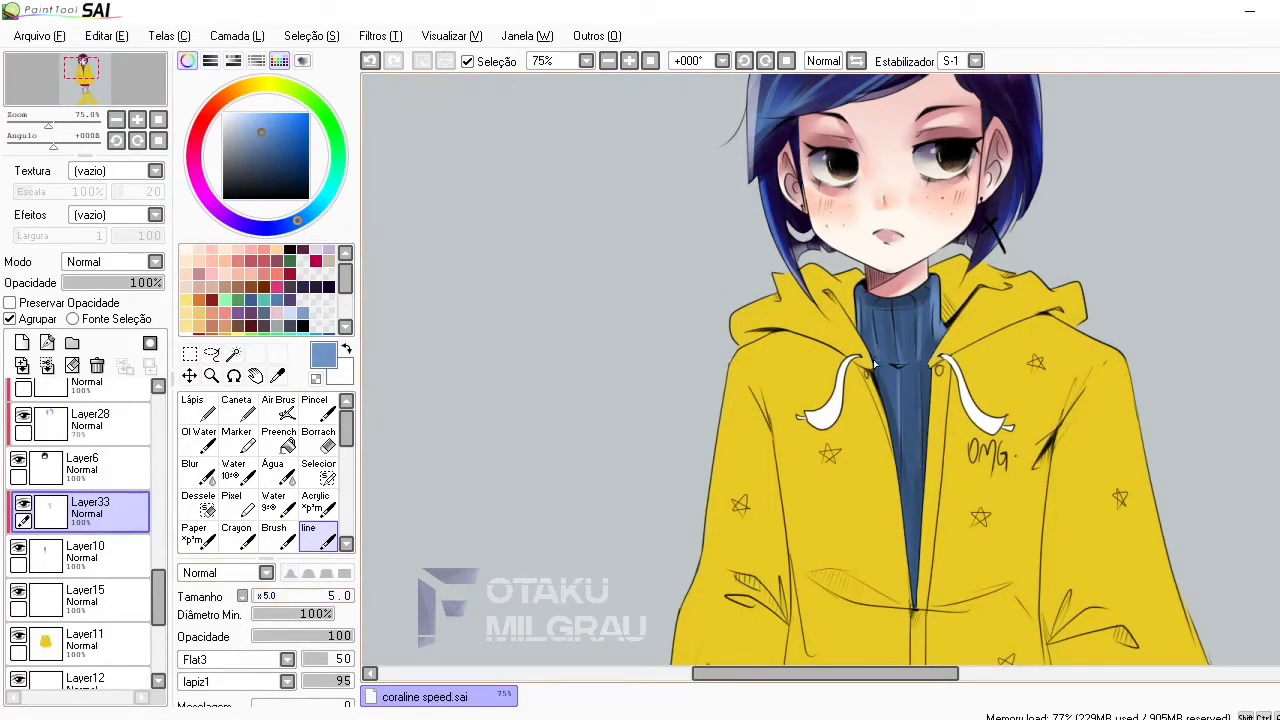
# Deepen the turtleneck's dark blue shading along the jacket opening at size 30 and between the collar ribs at size 5
pyautogui.click(304, 300)
pyautogui.click(268, 598)
pyautogui.moveTo(926, 505); pyautogui.dragTo(932, 370)
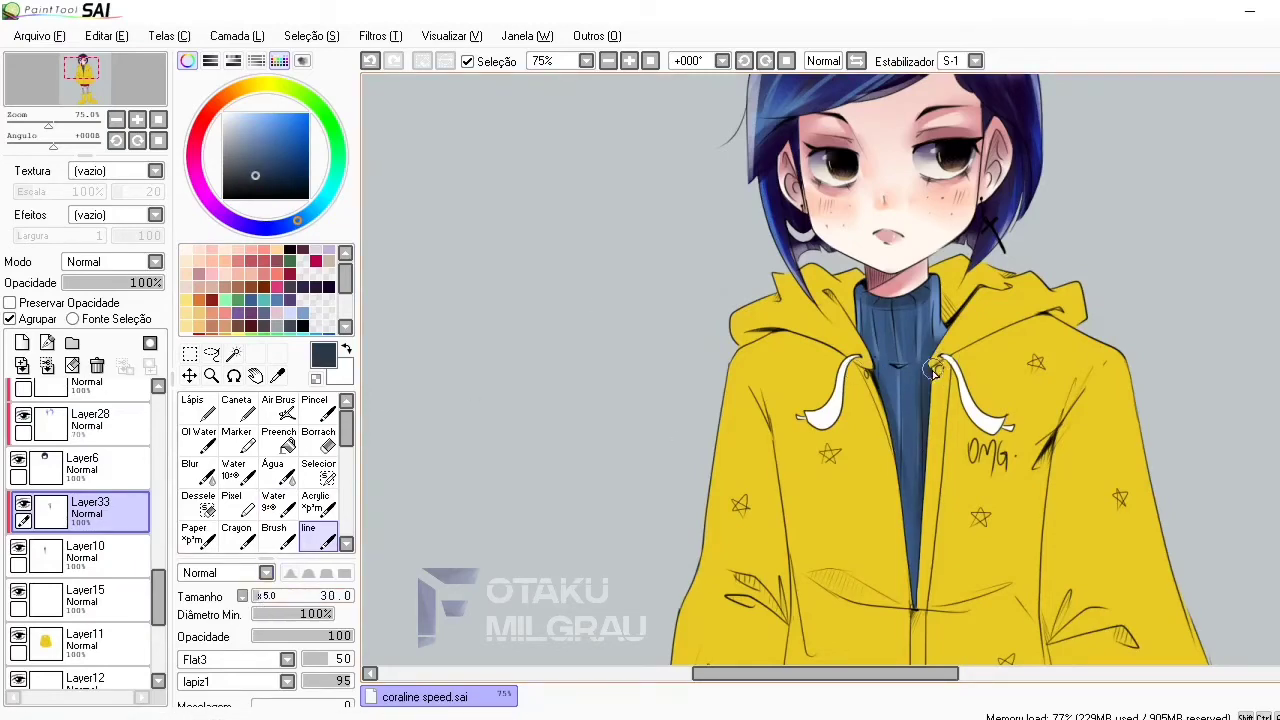
pyautogui.click(629, 61)
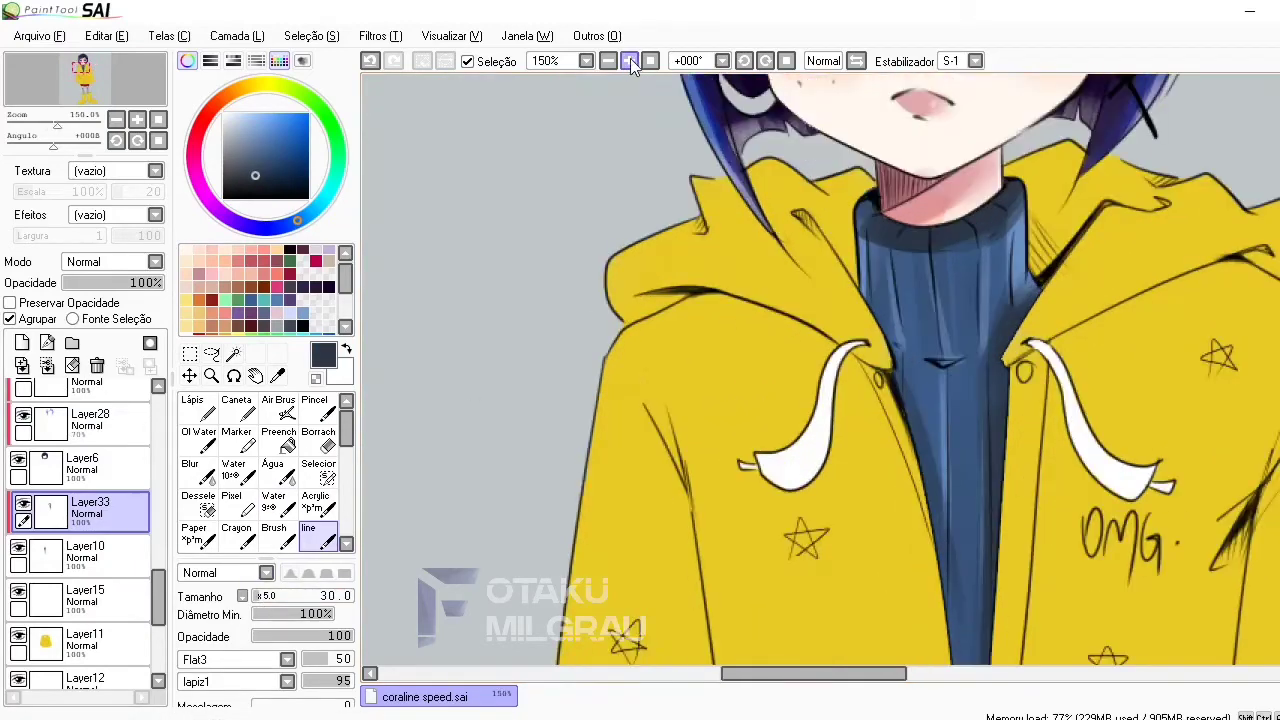
pyautogui.click(296, 587)
pyautogui.moveTo(896, 252); pyautogui.dragTo(901, 336)
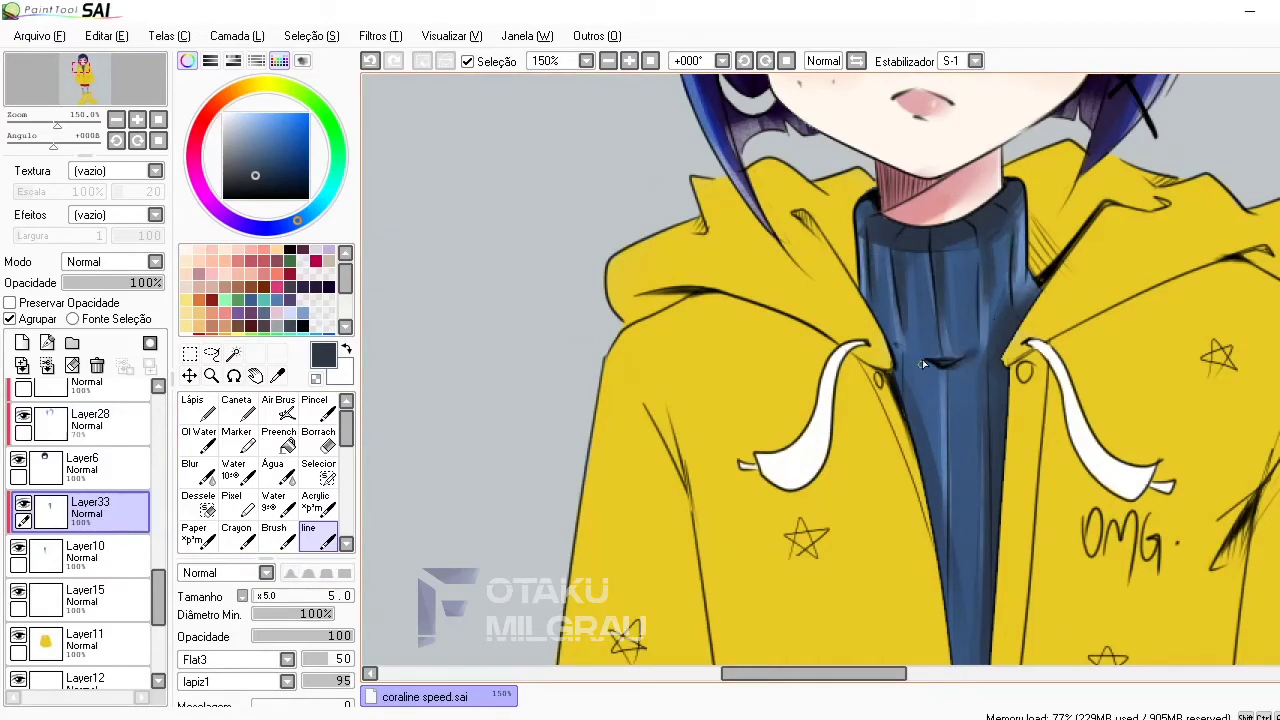
# Add thin muted gray-blue strokes to the turtleneck's front and collar at brush size 5
pyautogui.keyDown('alt'); pyautogui.click(897, 335); pyautogui.keyUp('alt')
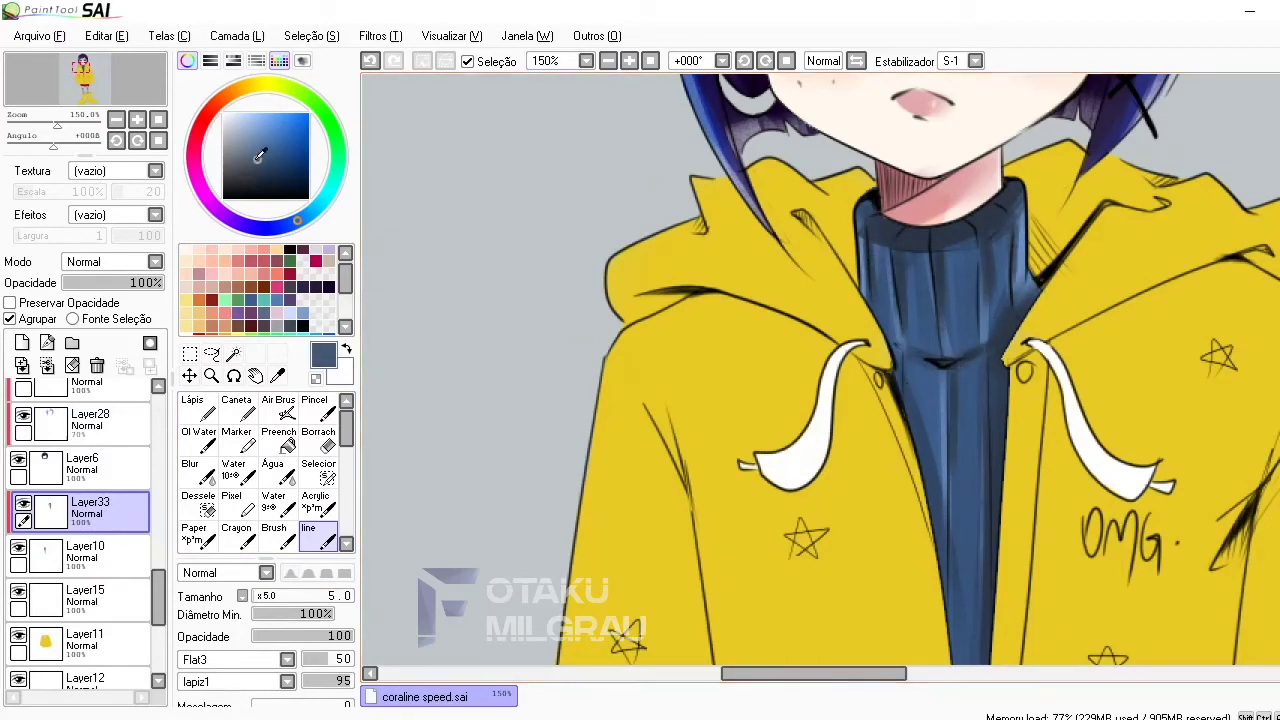
pyautogui.moveTo(956, 507); pyautogui.dragTo(955, 400)
pyautogui.moveTo(997, 512); pyautogui.dragTo(983, 342)
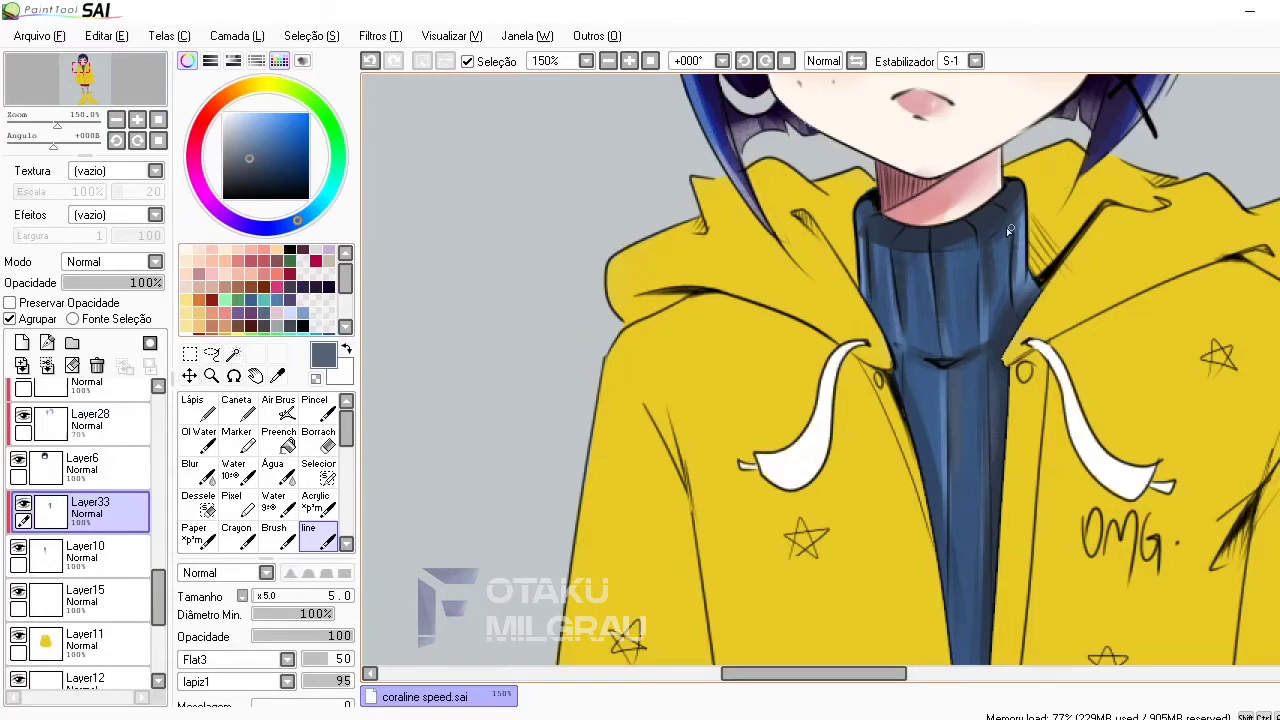
pyautogui.keyDown('alt'); pyautogui.click(908, 232); pyautogui.keyUp('alt')
pyautogui.click(629, 61)
pyautogui.click(608, 61)
# Shade the jacket's left-hand sleeve dark mustard on a new clipped layer above Layer11, using the line brush at size 50
pyautogui.click(85, 640)
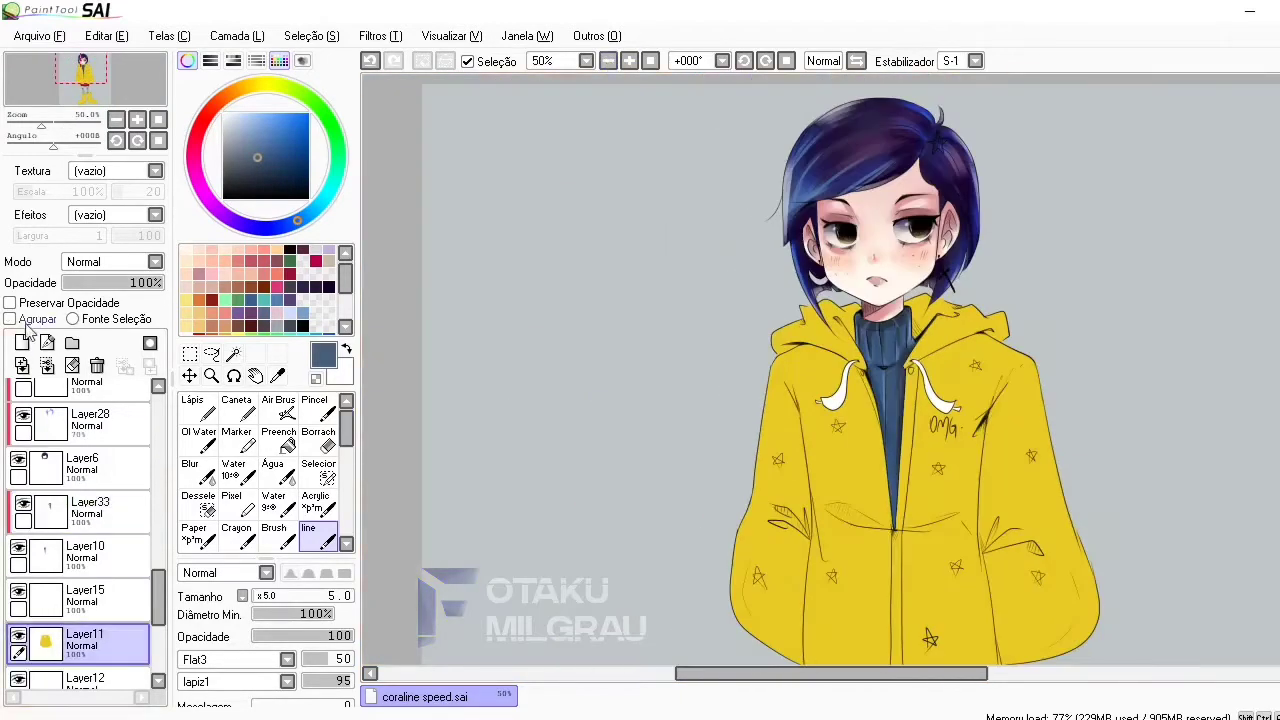
pyautogui.click(22, 342)
pyautogui.keyDown('alt'); pyautogui.click(864, 474); pyautogui.keyUp('alt')
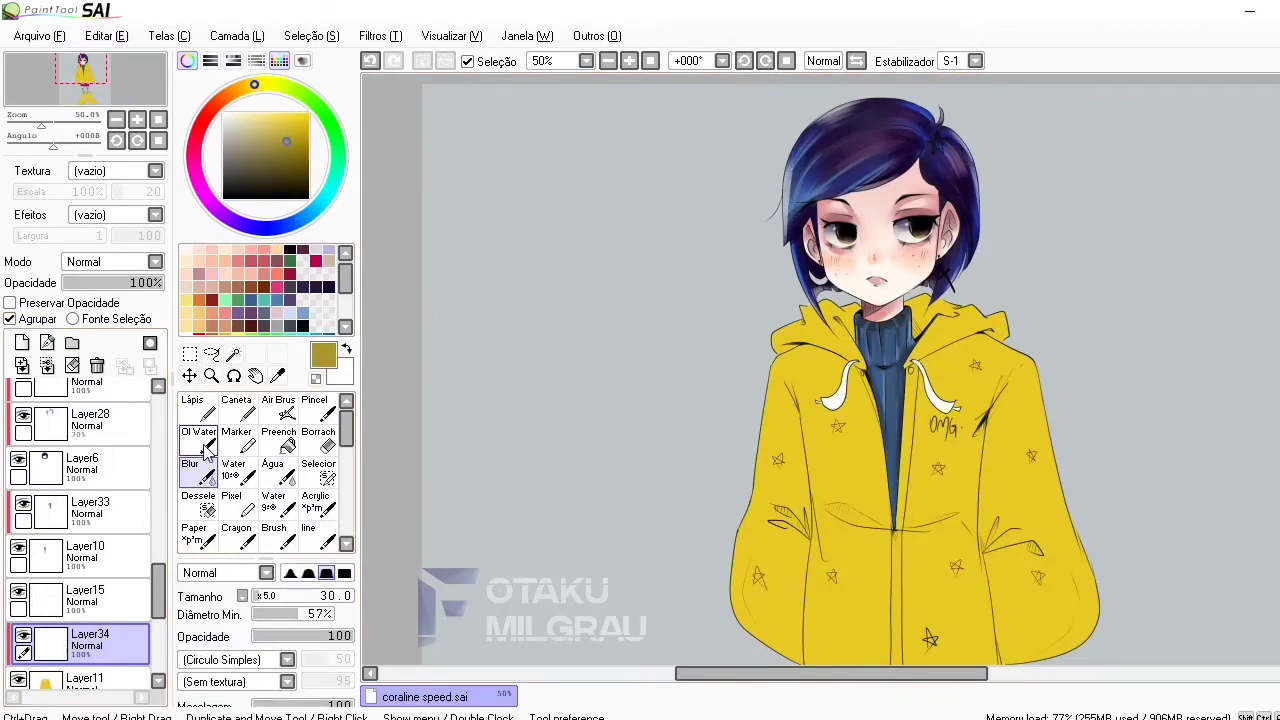
pyautogui.moveTo(794, 425)
pyautogui.mouseDown()
pyautogui.moveTo(853, 371)
pyautogui.moveTo(917, 371)
pyautogui.mouseUp()
pyautogui.moveTo(782, 388)
pyautogui.mouseDown()
pyautogui.moveTo(799, 418)
pyautogui.moveTo(798, 655)
pyautogui.mouseUp()
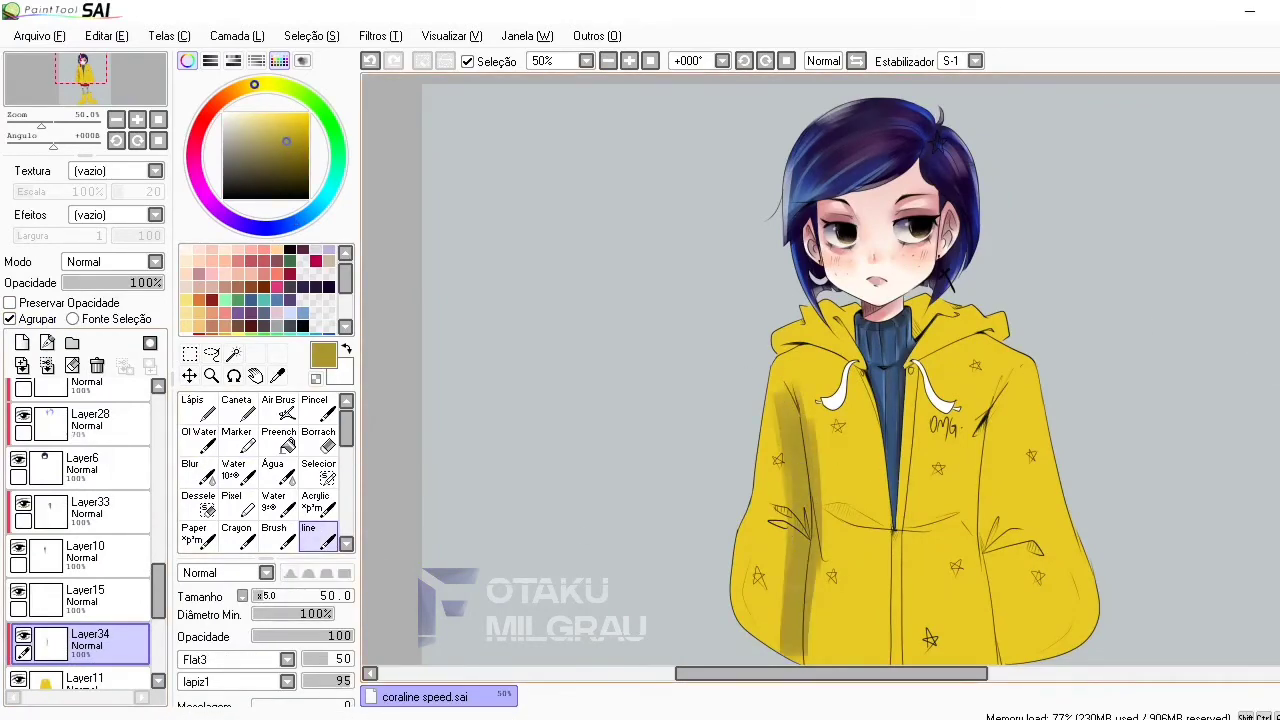
# Extend the mustard shading across the jacket's waist fold, right-hand sleeve, chest, hood and hem at size 50
pyautogui.scroll(-3, 800, 550)
pyautogui.moveTo(745, 405); pyautogui.dragTo(995, 405)
pyautogui.moveTo(993, 348); pyautogui.dragTo(1000, 555)
pyautogui.moveTo(1005, 445)
pyautogui.mouseDown()
pyautogui.moveTo(1085, 470)
pyautogui.moveTo(1030, 520)
pyautogui.mouseUp()
pyautogui.moveTo(897, 380)
pyautogui.mouseDown()
pyautogui.moveTo(905, 250)
pyautogui.moveTo(1000, 258)
pyautogui.mouseUp()
pyautogui.moveTo(865, 220); pyautogui.dragTo(790, 270)
pyautogui.moveTo(872, 180); pyautogui.dragTo(808, 230)
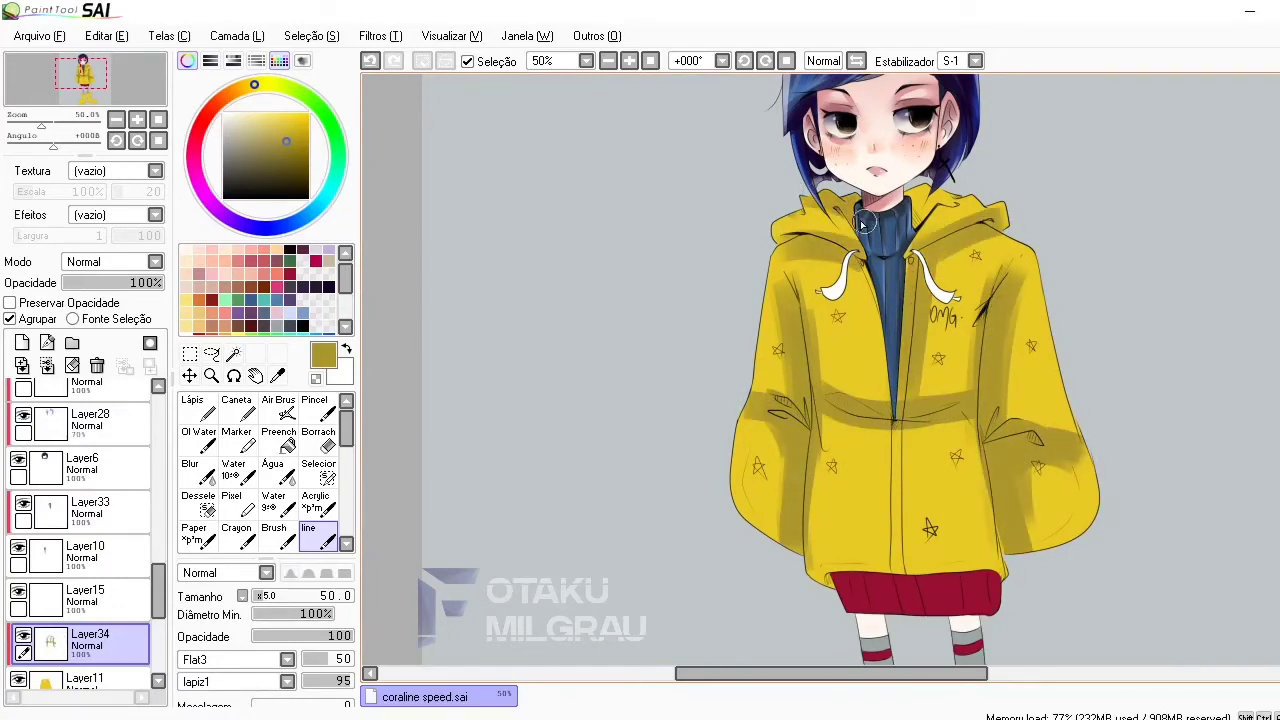
pyautogui.moveTo(955, 190); pyautogui.dragTo(905, 214)
pyautogui.moveTo(975, 425); pyautogui.dragTo(820, 423)
pyautogui.moveTo(1000, 560)
pyautogui.mouseDown()
pyautogui.moveTo(860, 585)
pyautogui.moveTo(922, 523)
pyautogui.mouseUp()
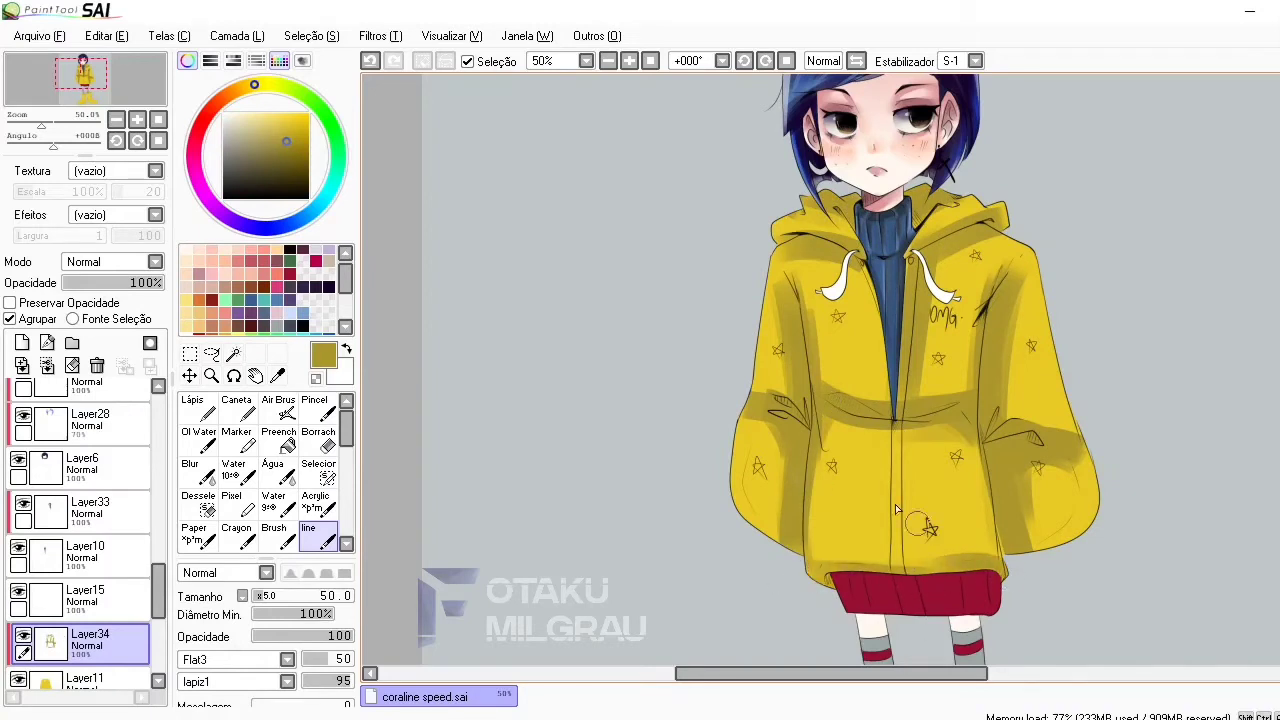
# Soften the jacket's mustard shading with the Blur brush at size 80 and set Layer34's opacity to 58%
pyautogui.click(190, 470)
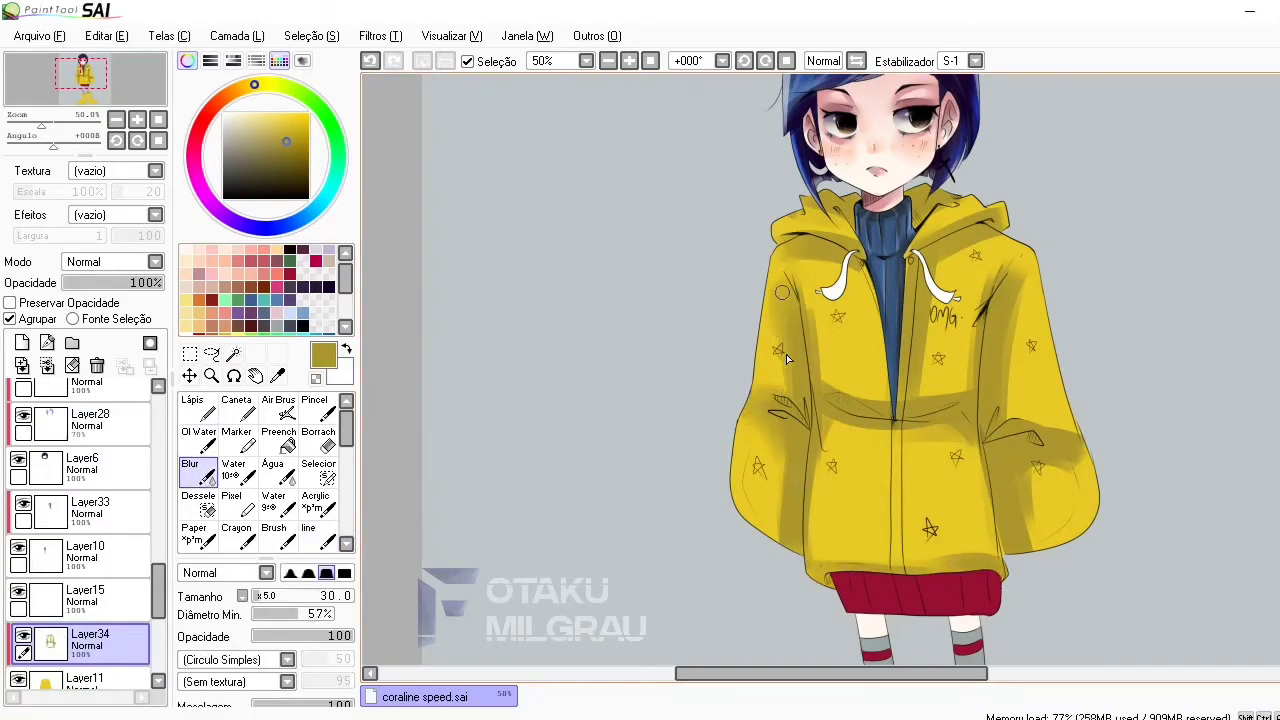
pyautogui.press(']')
pyautogui.press(']')
pyautogui.press(']')
pyautogui.press(']')
pyautogui.press(']')
pyautogui.press(']')
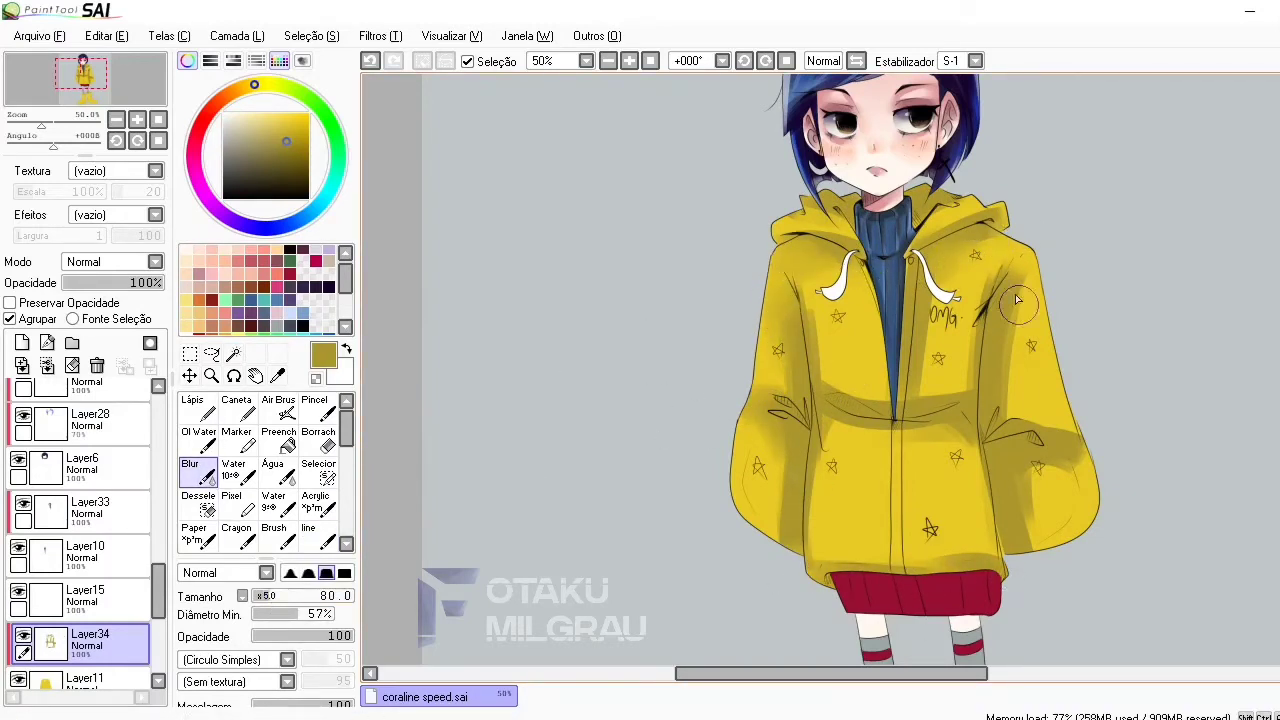
pyautogui.moveTo(1016, 298)
pyautogui.mouseDown()
pyautogui.moveTo(1010, 360)
pyautogui.moveTo(1055, 470)
pyautogui.moveTo(1035, 520)
pyautogui.moveTo(1050, 510)
pyautogui.mouseUp()
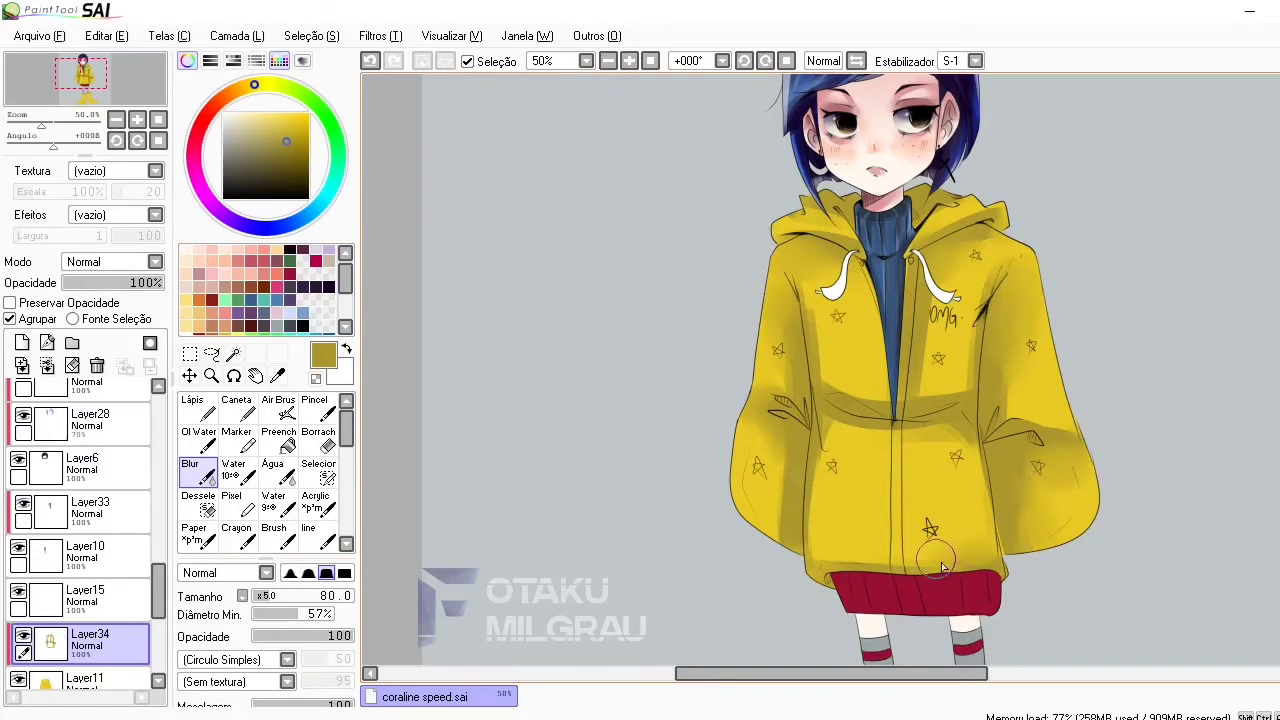
pyautogui.moveTo(941, 567)
pyautogui.mouseDown()
pyautogui.moveTo(825, 455)
pyautogui.moveTo(820, 282)
pyautogui.moveTo(935, 330)
pyautogui.moveTo(976, 376)
pyautogui.mouseUp()
pyautogui.click(122, 284)
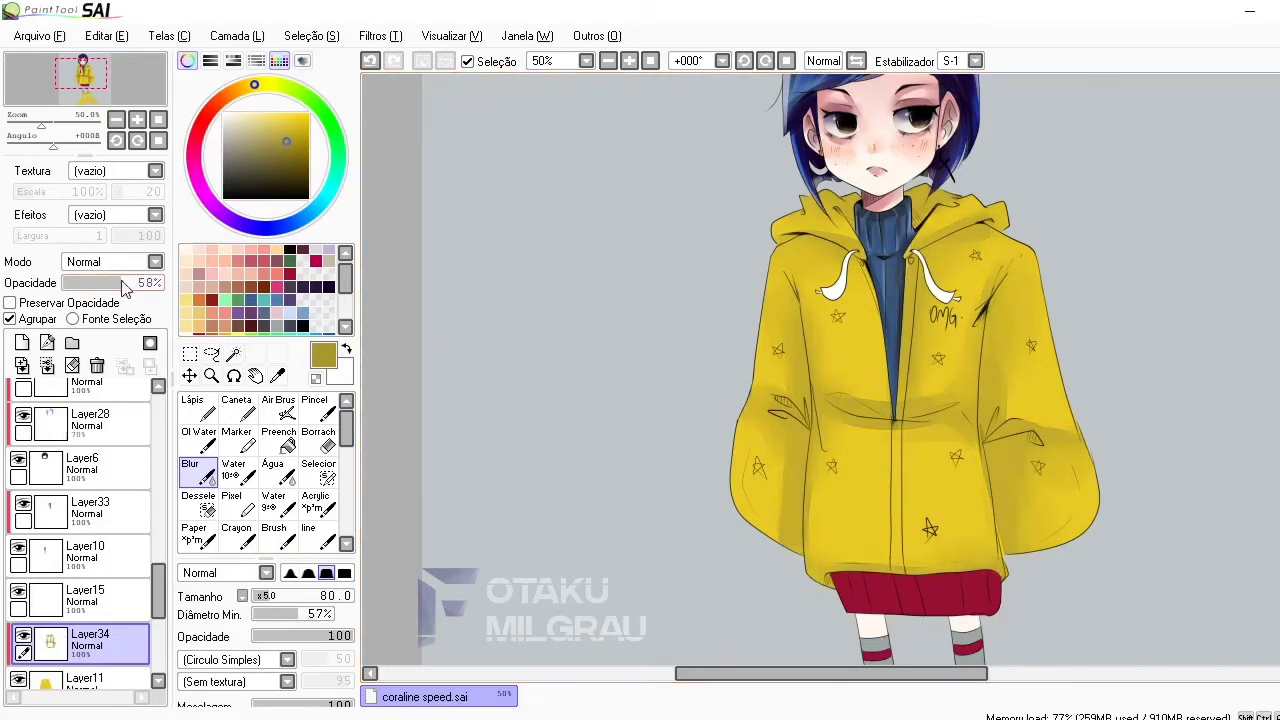
# Paint a bright yellow highlight along the left-hand sleeve's outer edge on a new clipped layer above Layer34 and blur it
pyautogui.click(22, 343)
pyautogui.click(306, 113)
pyautogui.click(274, 535)
pyautogui.moveTo(767, 258); pyautogui.dragTo(758, 387)
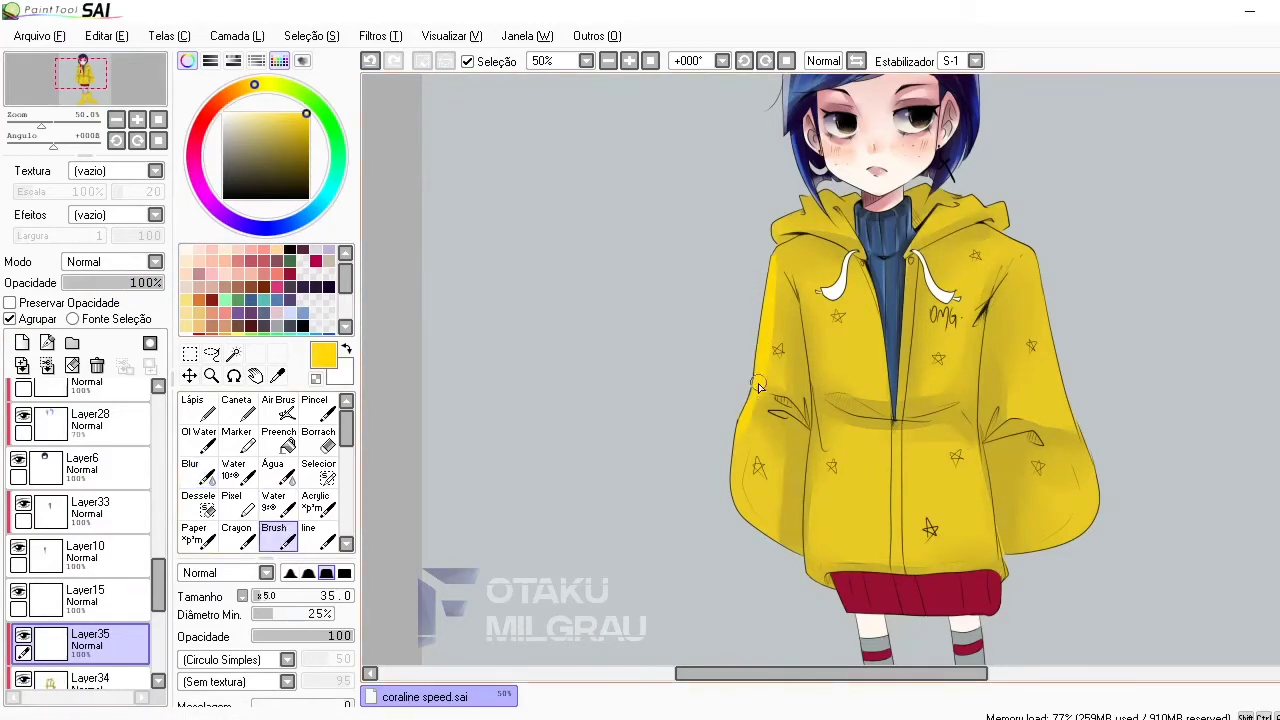
pyautogui.click(629, 61)
pyautogui.click(190, 470)
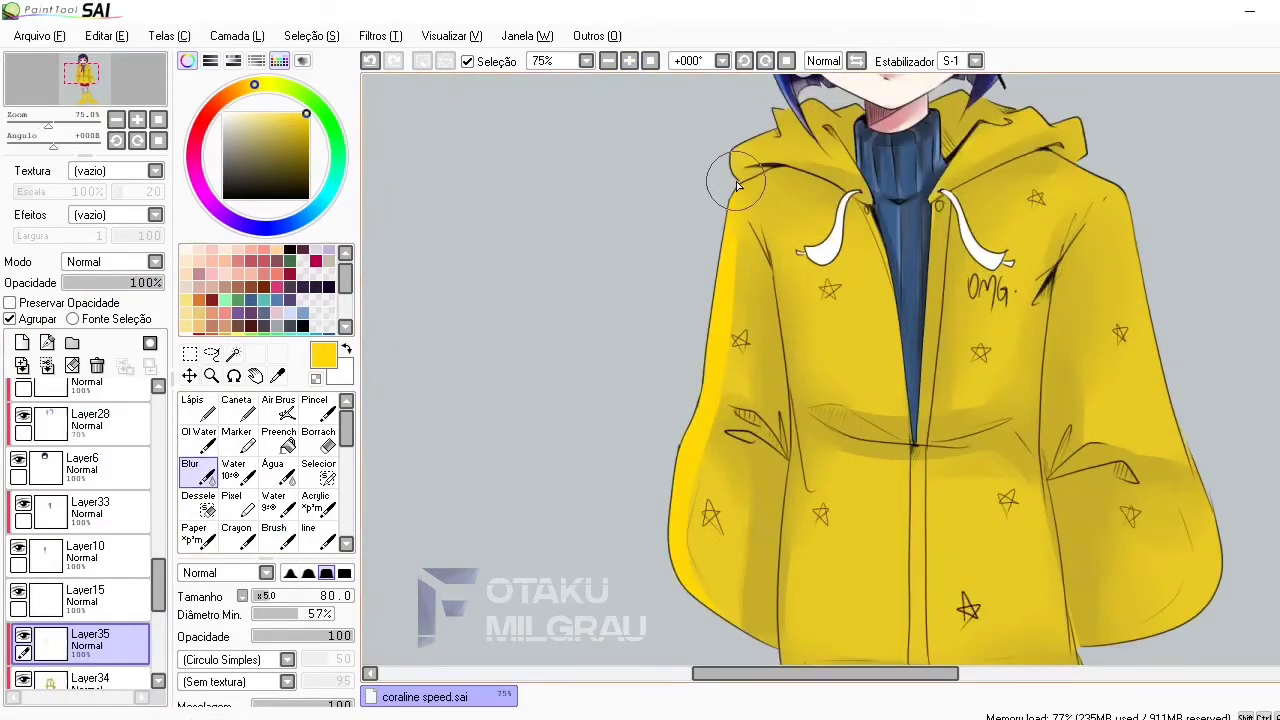
# Paint bright yellow highlights along the jacket's sleeve folds, hood, front opening, right-hand sleeve edge and hem with the Brush at size 20
pyautogui.click(274, 535)
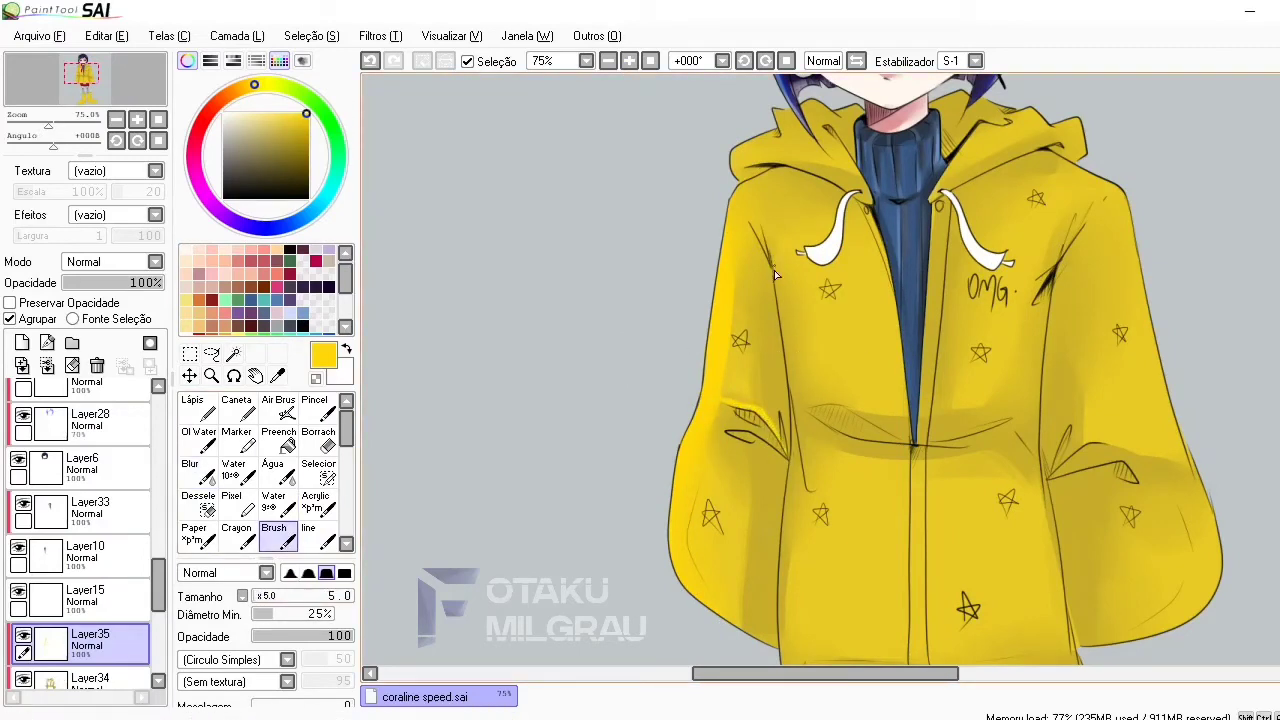
pyautogui.click(265, 600)
pyautogui.moveTo(773, 250); pyautogui.dragTo(812, 492)
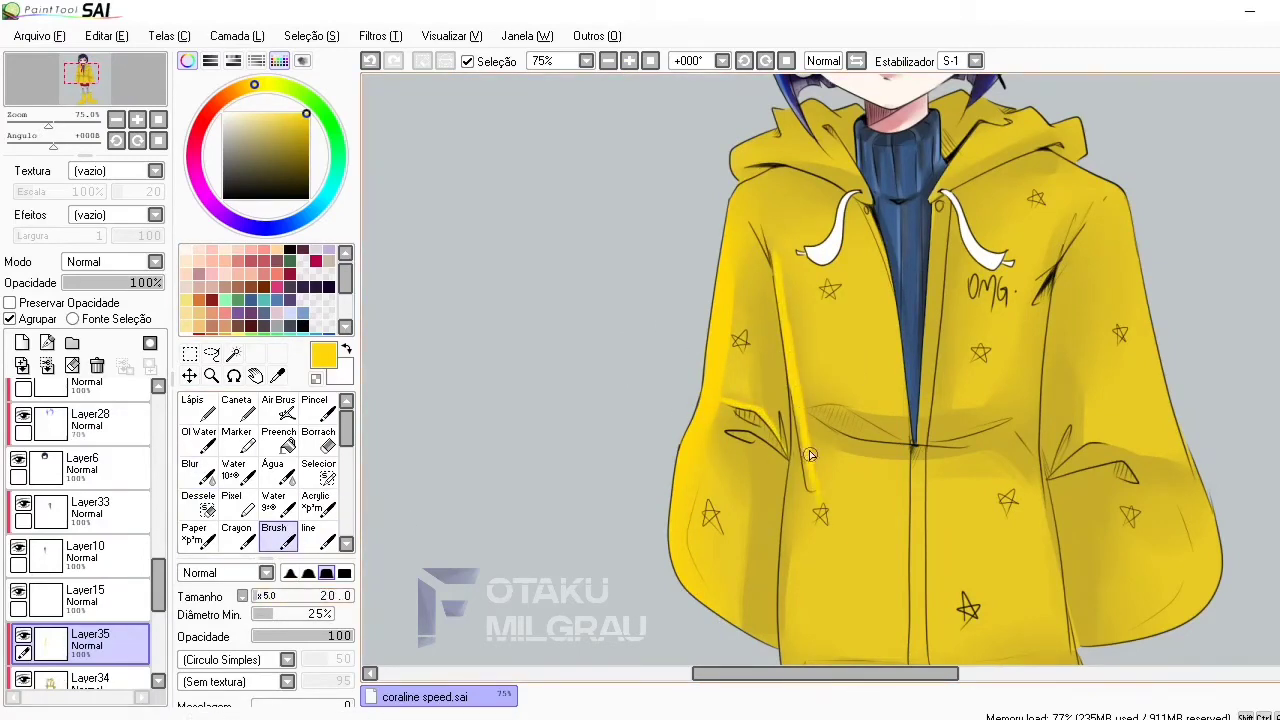
pyautogui.click(370, 63)
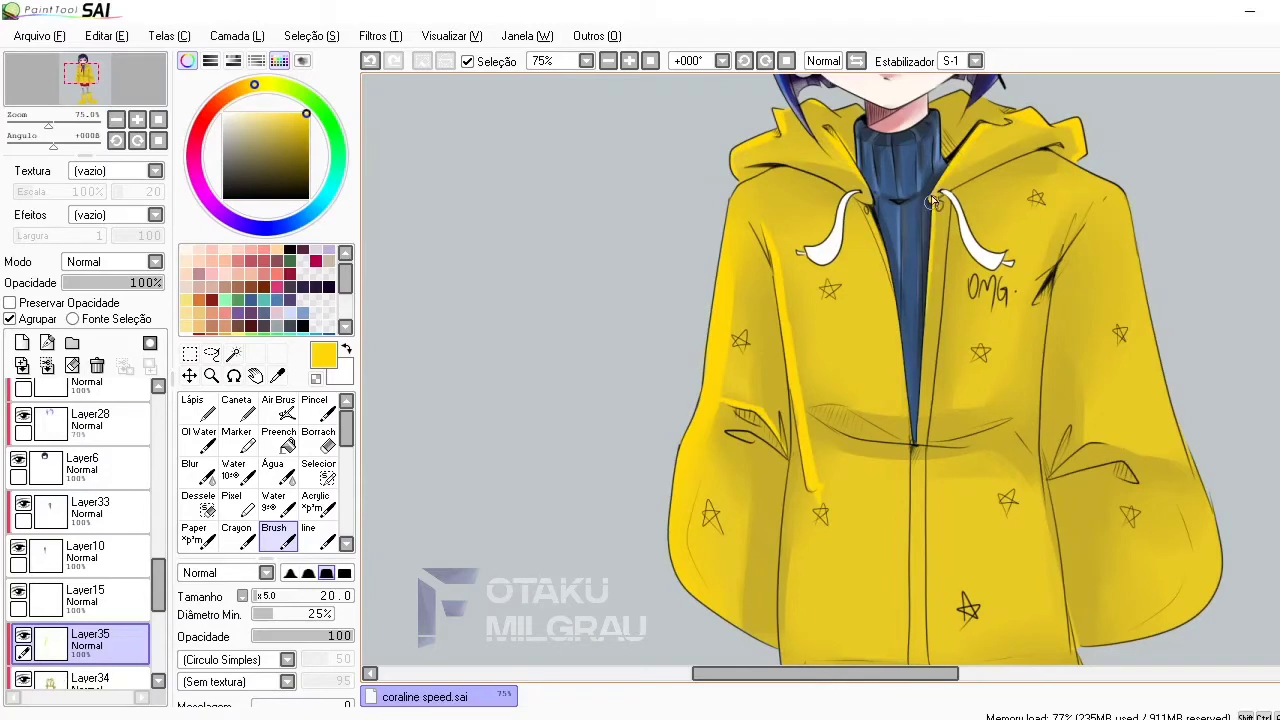
pyautogui.moveTo(1124, 190); pyautogui.dragTo(1175, 455)
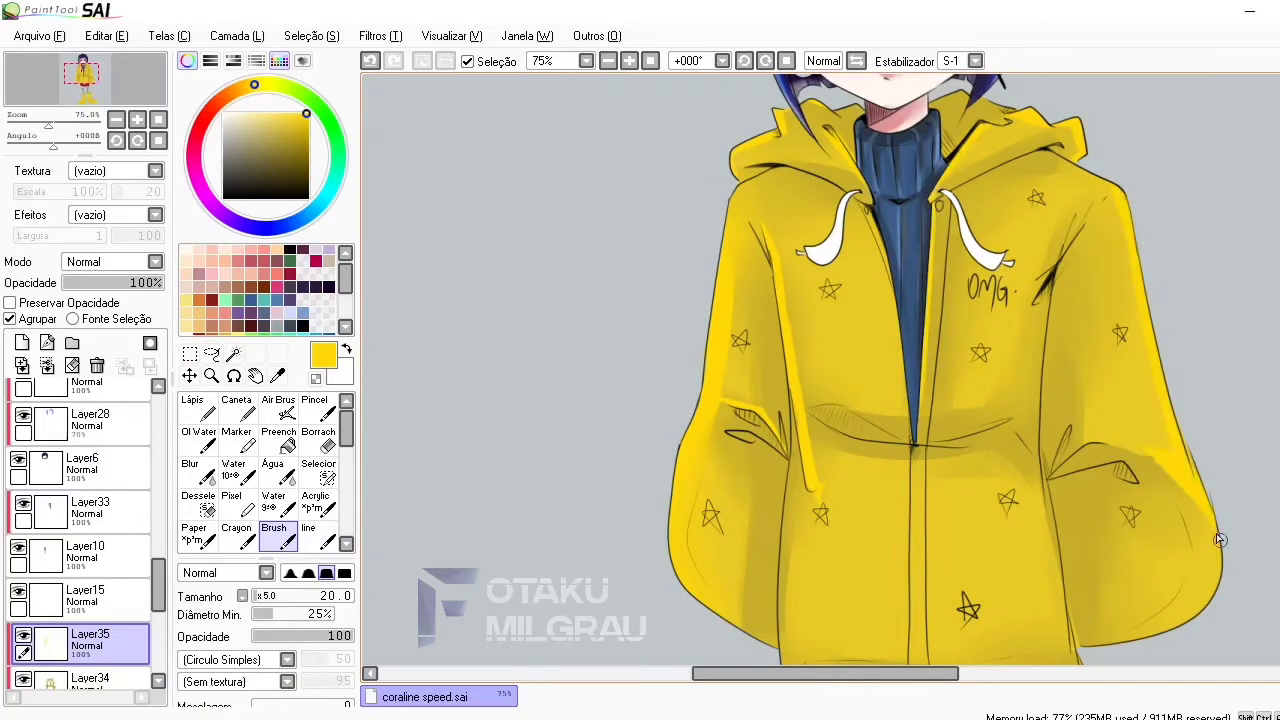
pyautogui.moveTo(1062, 480); pyautogui.dragTo(1135, 468)
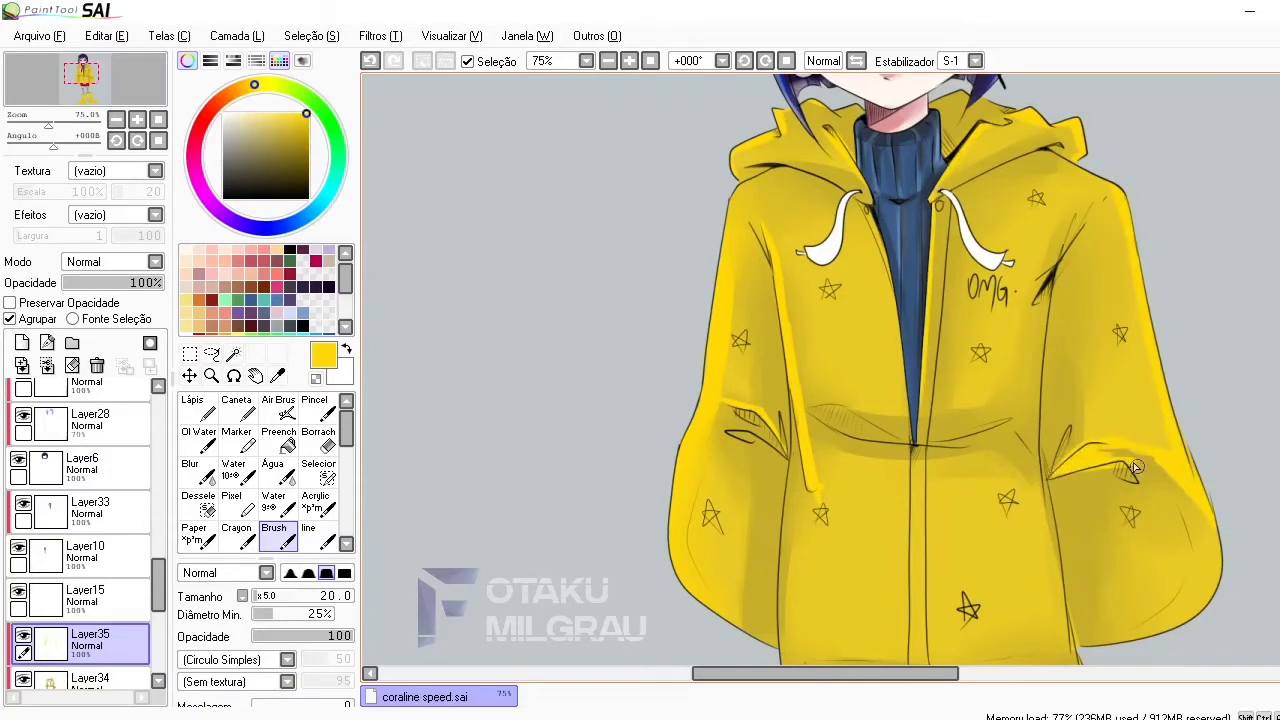
pyautogui.scroll(-3, 1048, 343)
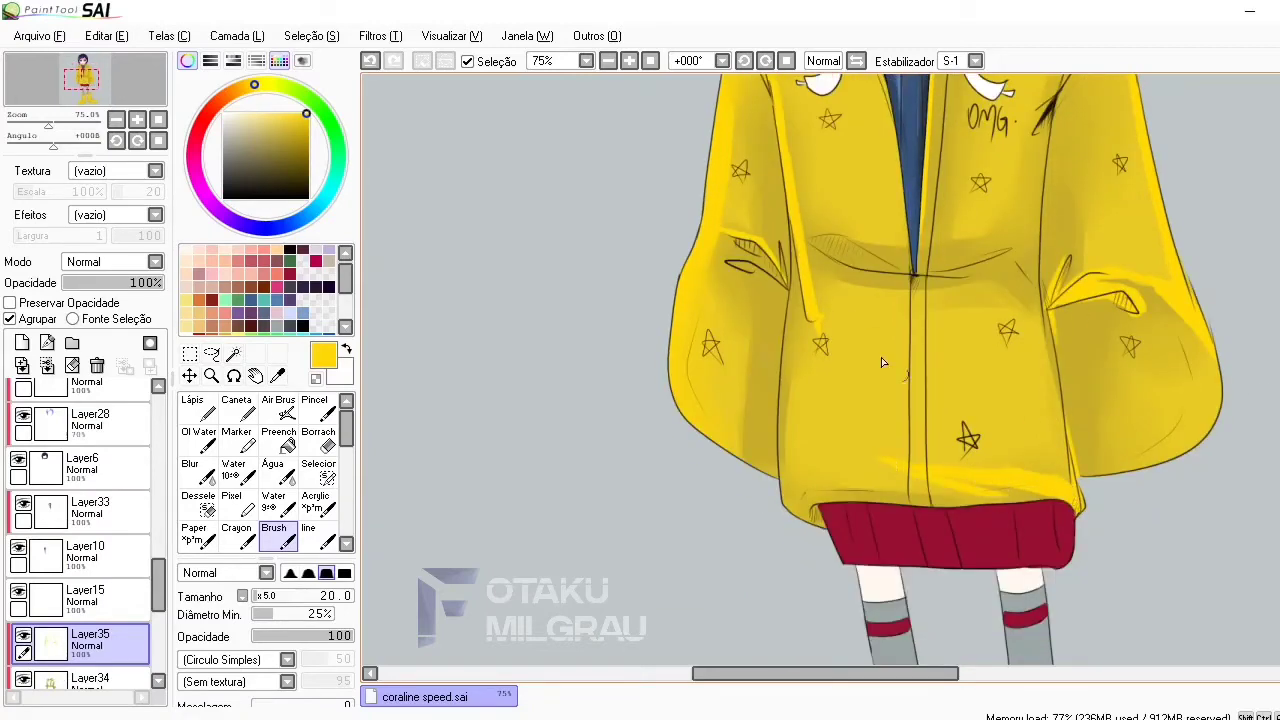
# Blend the jacket's bright yellow highlights with the Blur brush at size 80 and lower Layer35's opacity
pyautogui.click(194, 470)
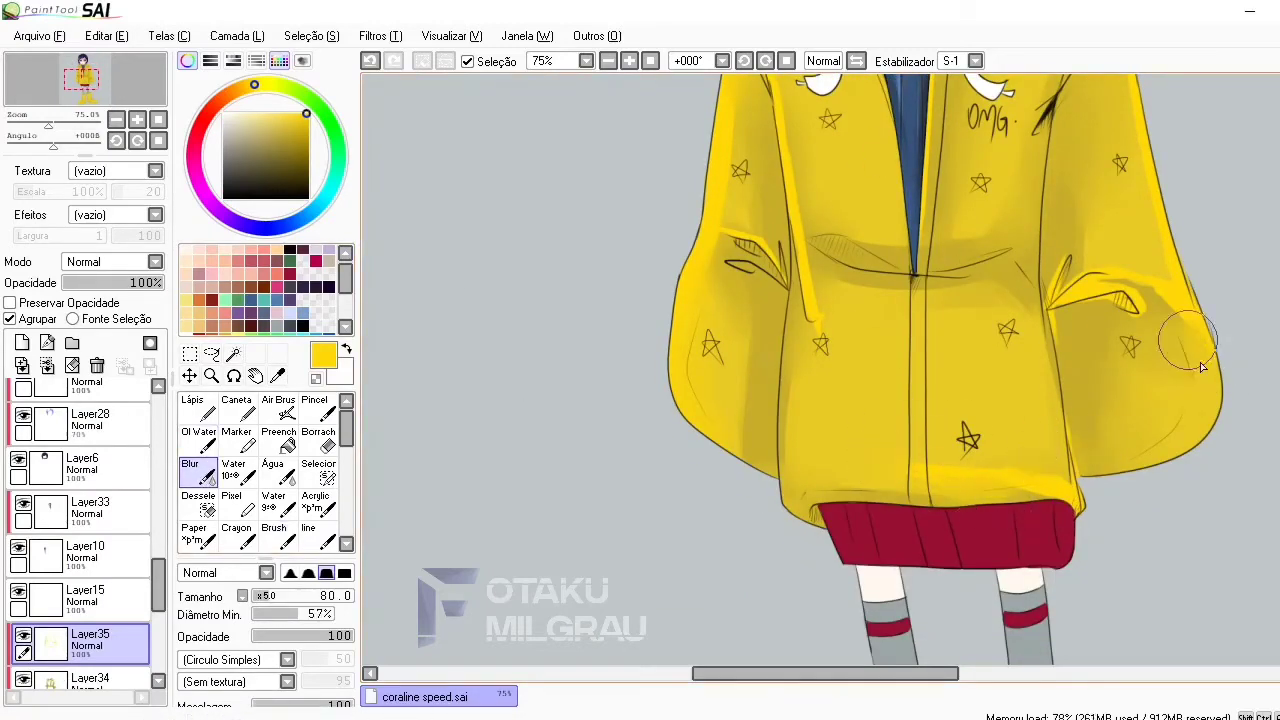
pyautogui.scroll(3, 1215, 250)
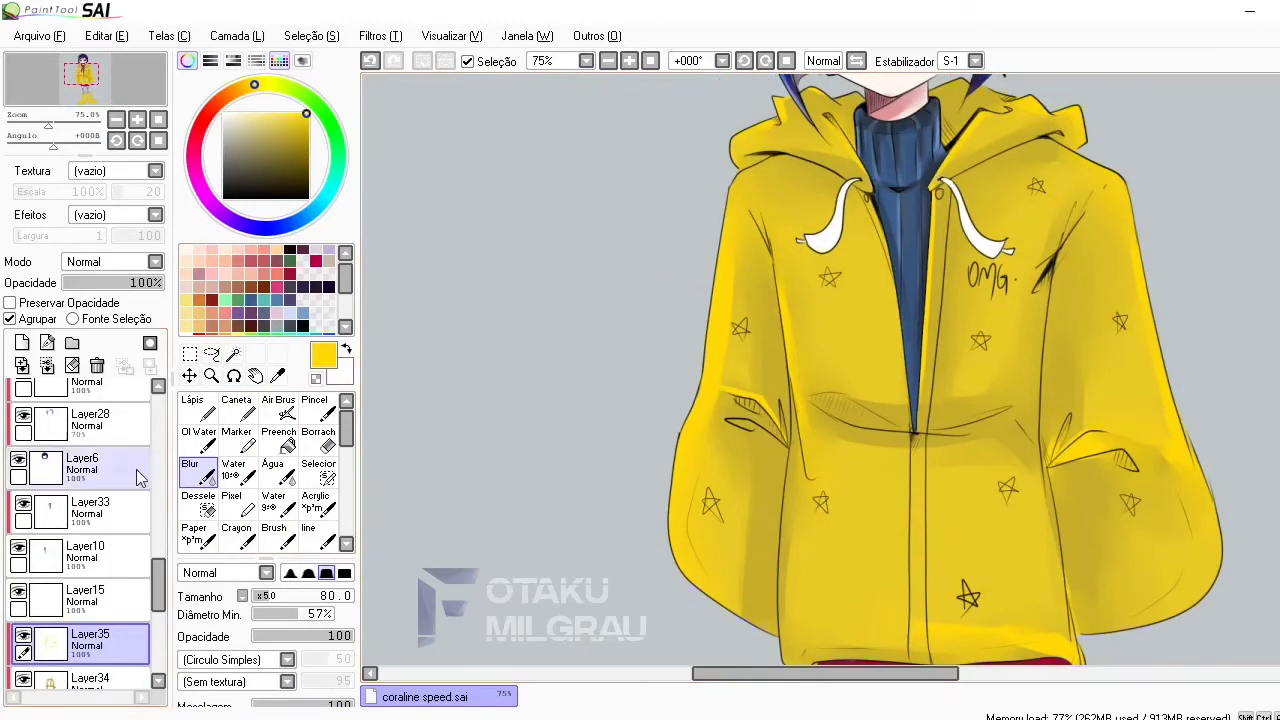
pyautogui.click(142, 282)
# Paint a pale yellow rim light on the left-hand sleeve's outer edge on a new clipped layer above Layer35 and blur it
pyautogui.click(22, 342)
pyautogui.click(266, 115)
pyautogui.click(274, 535)
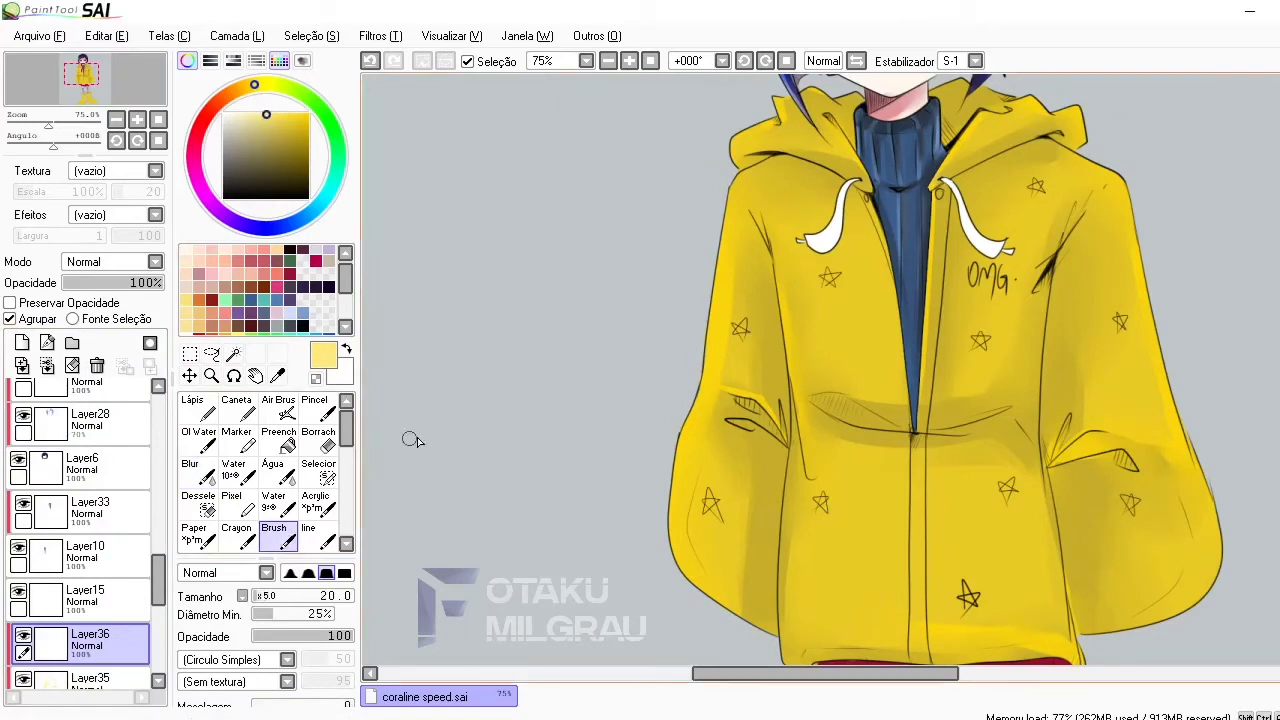
pyautogui.moveTo(724, 232); pyautogui.dragTo(688, 428)
pyautogui.click(192, 470)
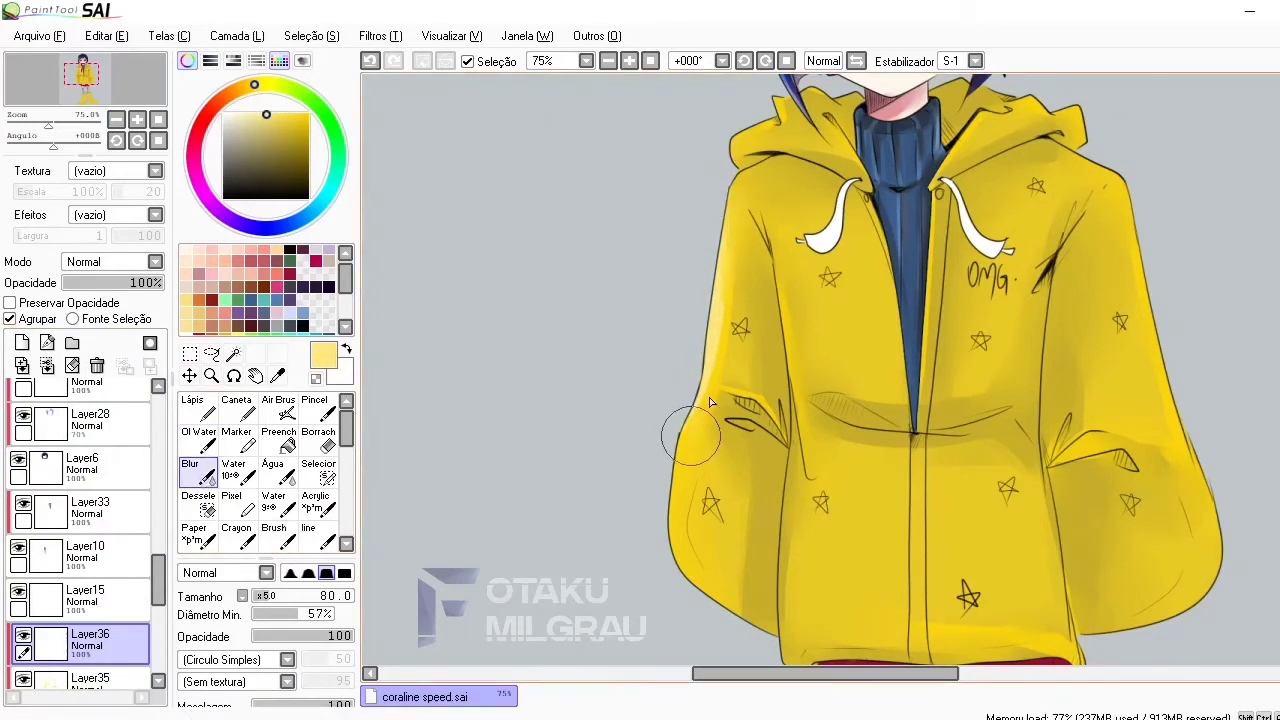
pyautogui.click(274, 535)
pyautogui.moveTo(810, 456); pyautogui.dragTo(812, 574)
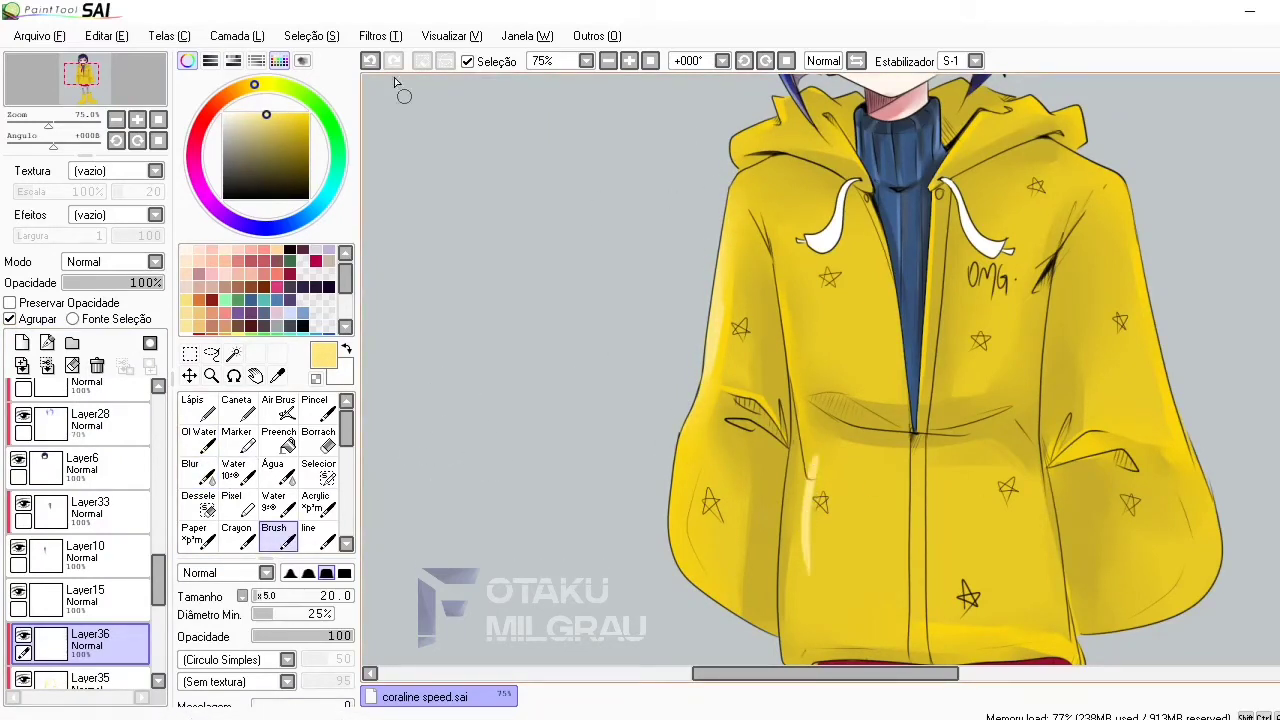
pyautogui.click(370, 61)
# Highlight the jacket's zipper strip with pale yellow using the Brush at size 10 and soften it with Blur at size 80
pyautogui.moveTo(929, 461); pyautogui.dragTo(928, 590)
pyautogui.scroll(-3, 928, 590)
pyautogui.hotkey('ctrl', 'z')
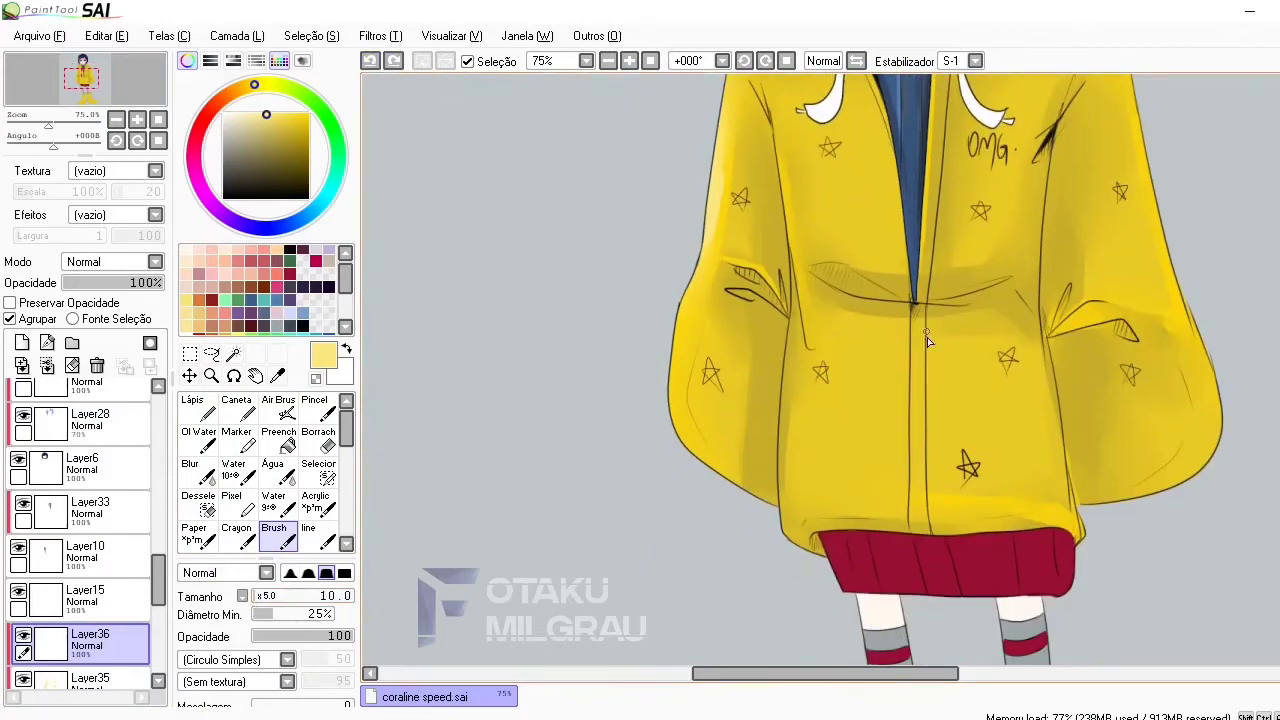
pyautogui.click(192, 470)
pyautogui.moveTo(940, 300); pyautogui.dragTo(940, 430)
pyautogui.moveTo(938, 360); pyautogui.dragTo(936, 480)
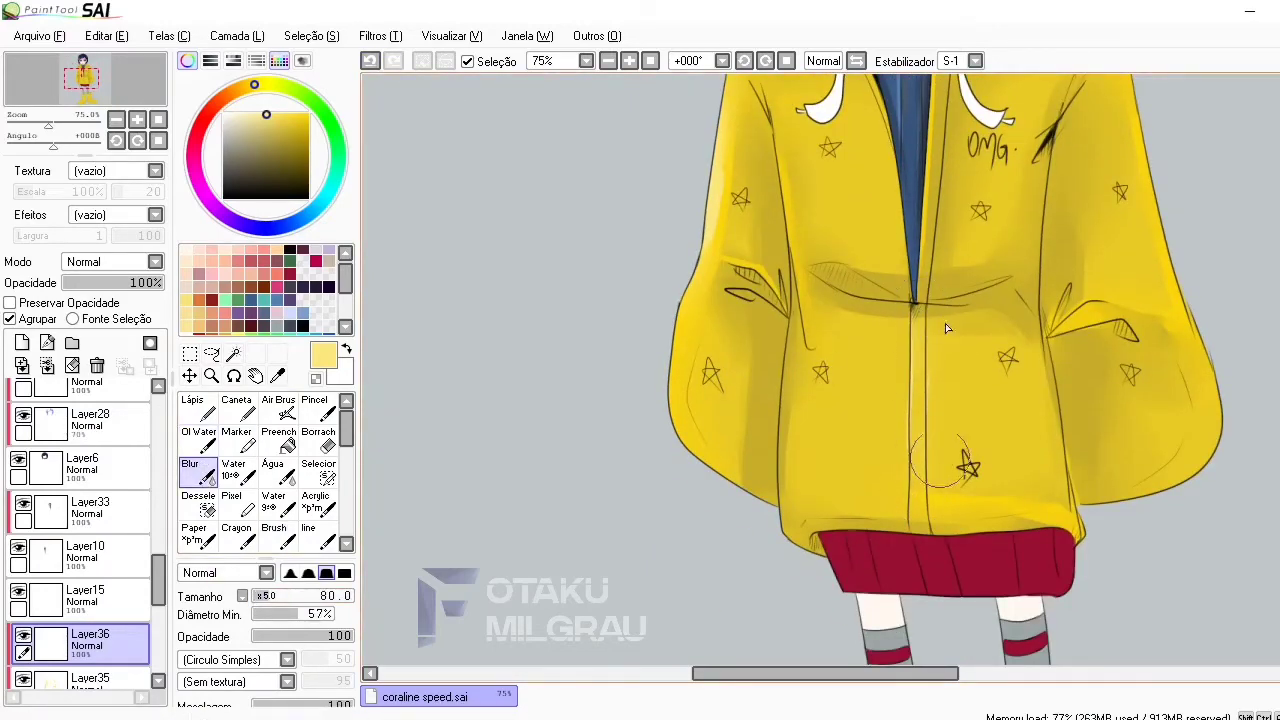
# Add a pale yellow rim light to the lower outer edge of the right-hand sleeve and blend it with Blur
pyautogui.click(274, 535)
pyautogui.moveTo(1213, 402); pyautogui.dragTo(1203, 479)
pyautogui.click(192, 470)
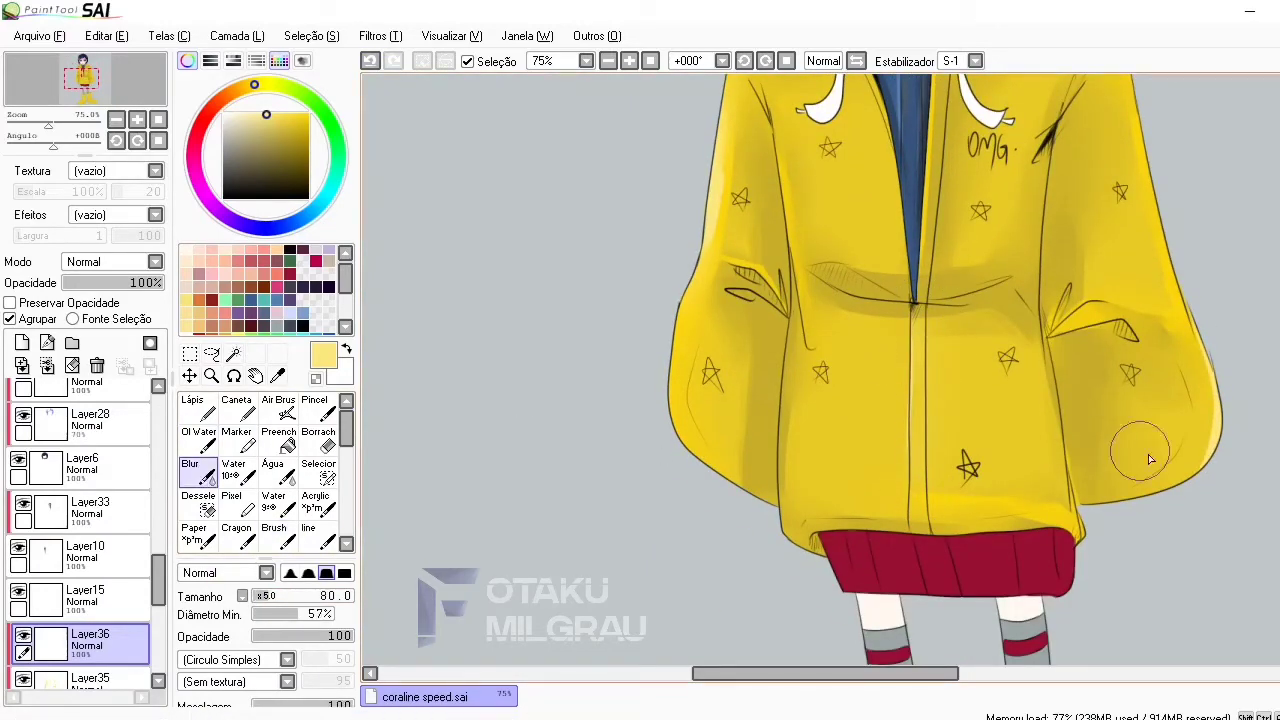
# Paint purple shadows in the jacket's sleeve folds, waist crease and hood on a new clipped layer above Layer36 with the Brush at size 20
pyautogui.scroll(3, 1143, 449)
pyautogui.click(22, 342)
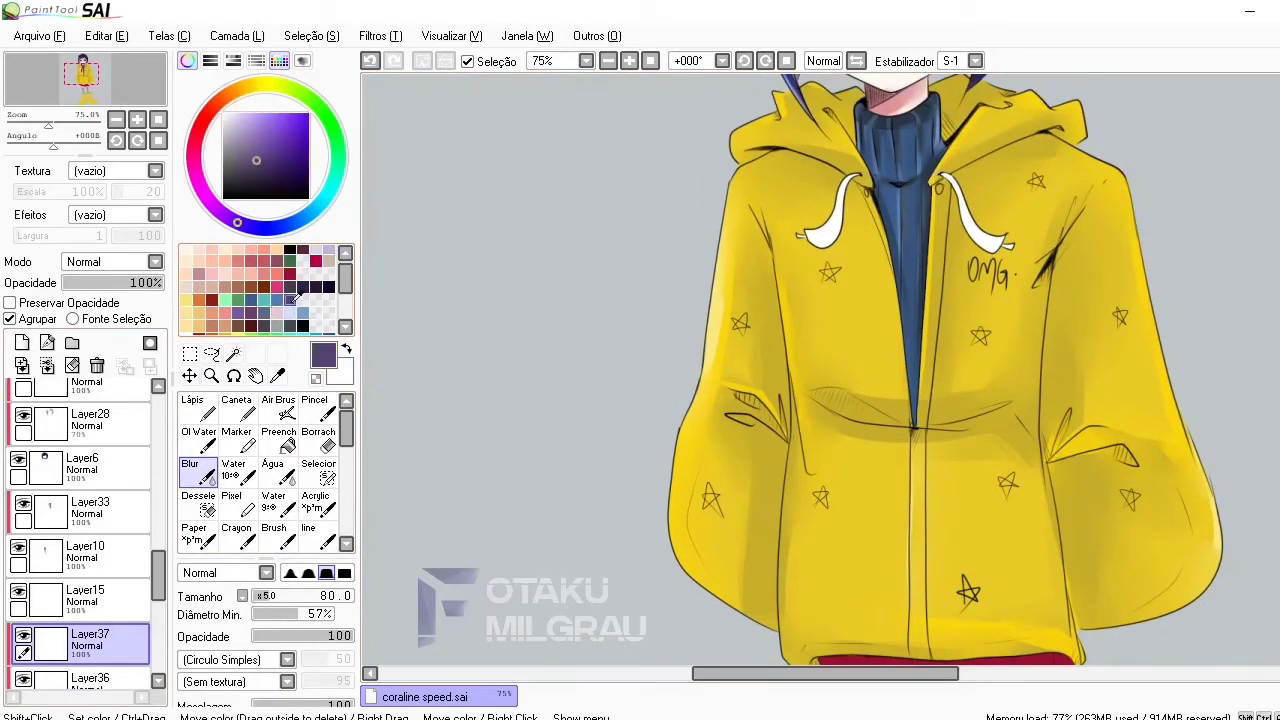
pyautogui.press('b')
pyautogui.moveTo(788, 400); pyautogui.dragTo(757, 225)
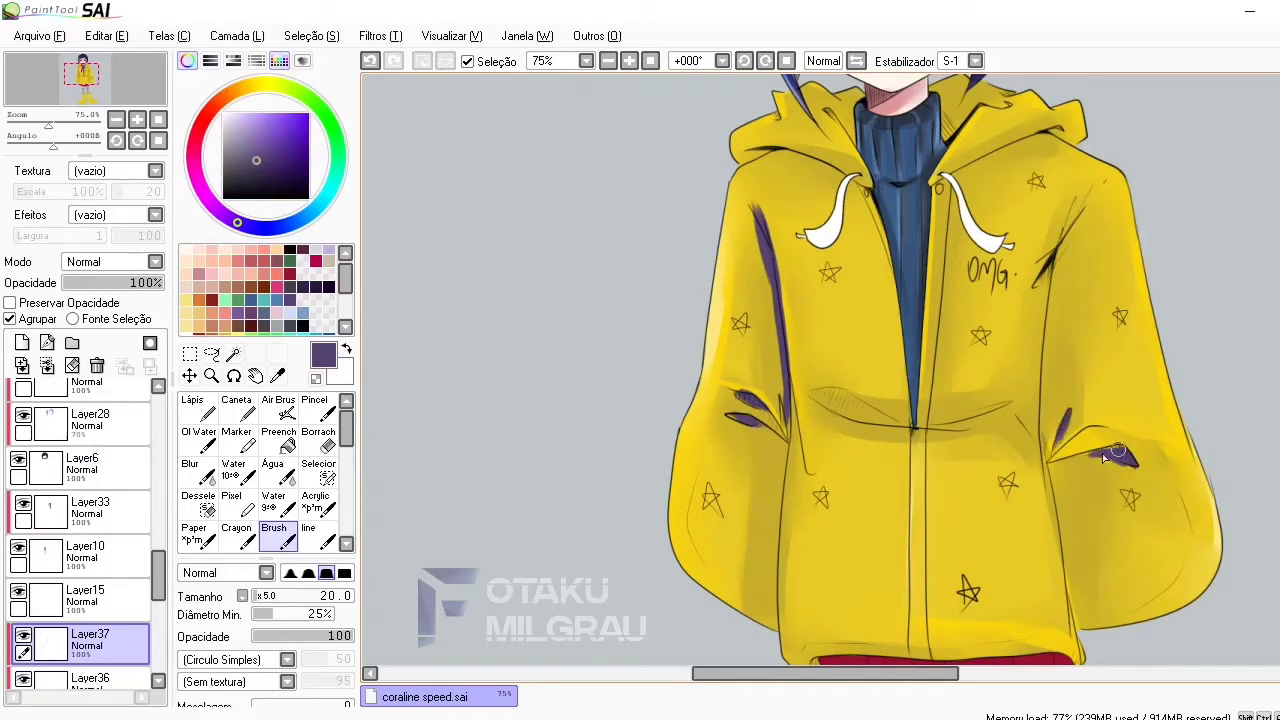
pyautogui.moveTo(812, 392); pyautogui.dragTo(882, 420)
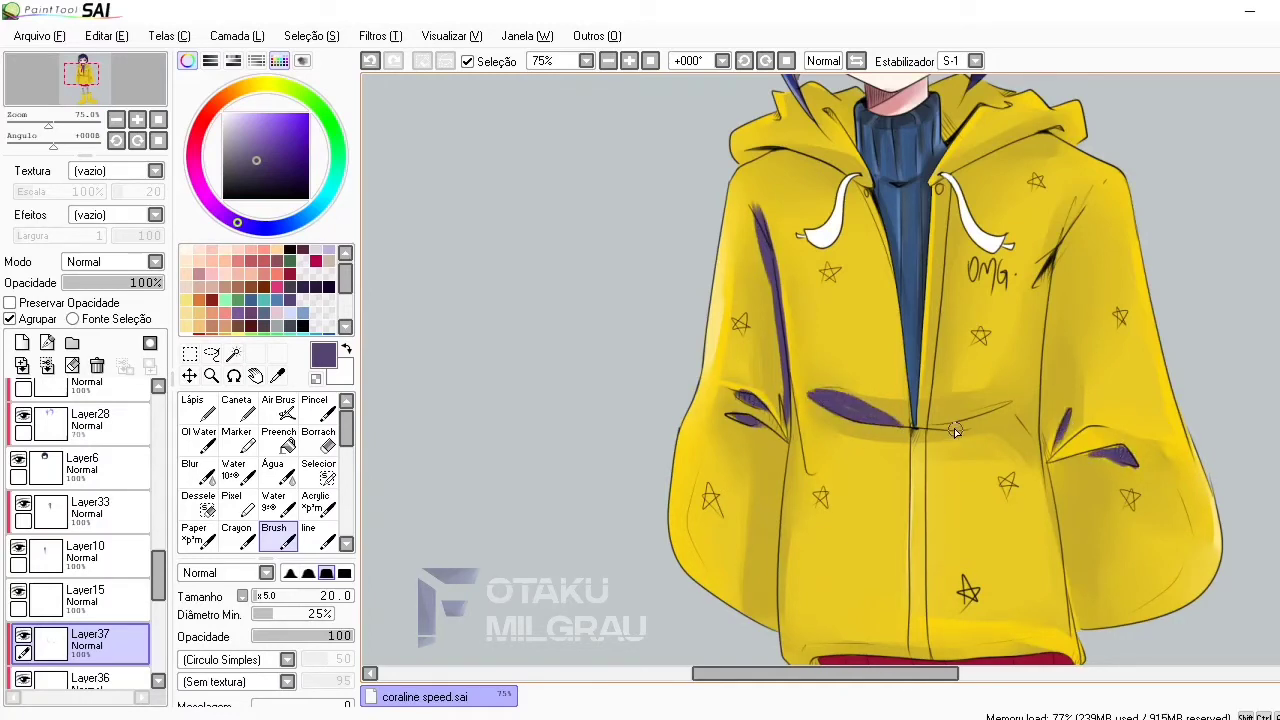
pyautogui.moveTo(1045, 285); pyautogui.dragTo(1040, 288)
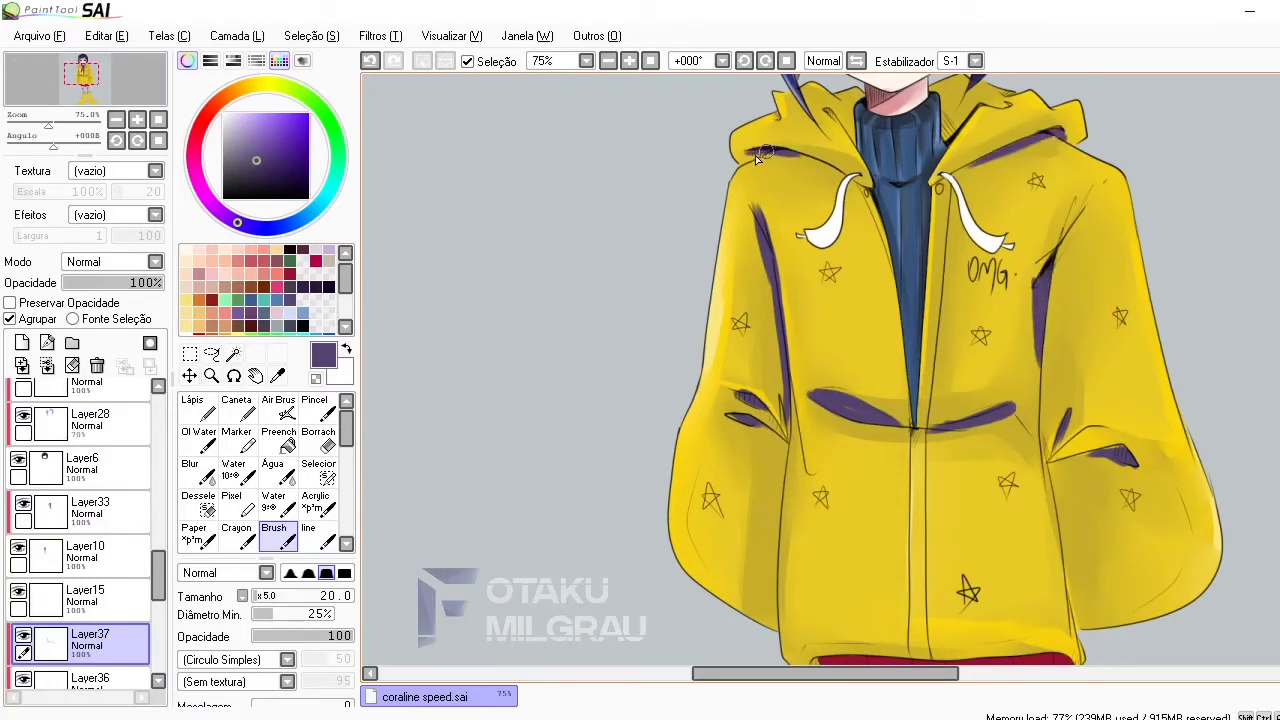
pyautogui.moveTo(940, 147); pyautogui.dragTo(968, 115)
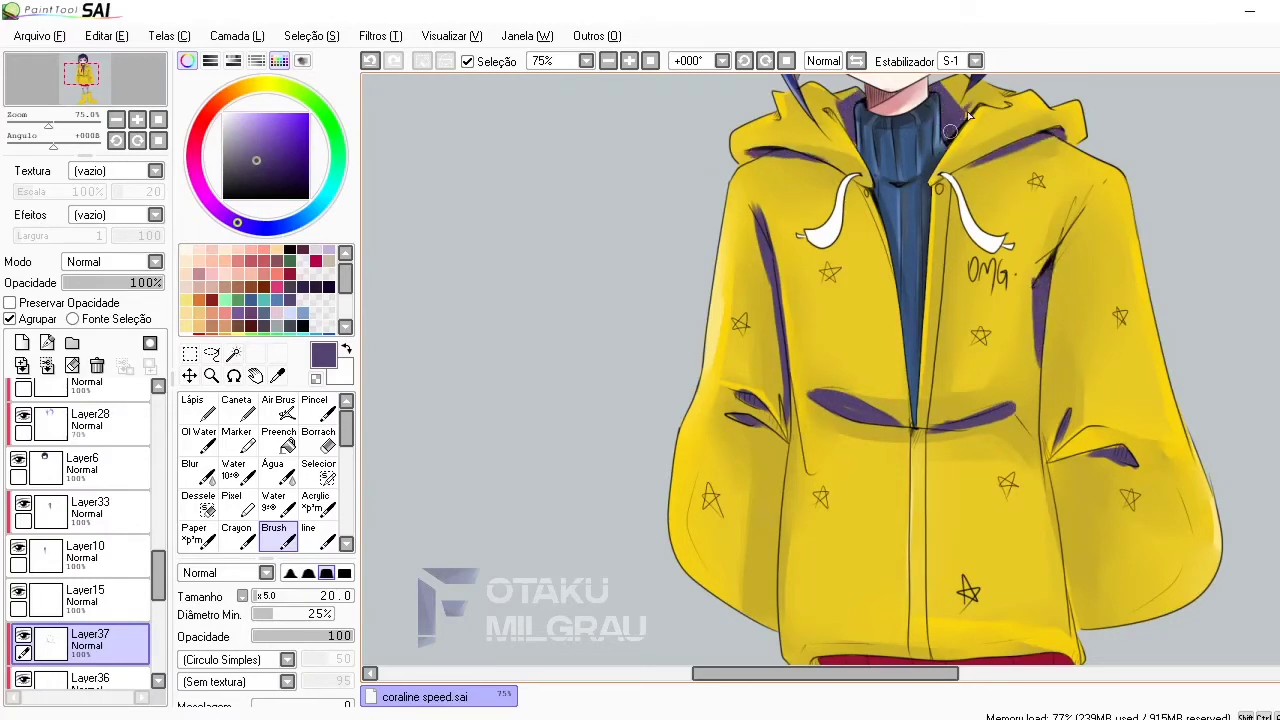
# Paint purple shadows along the lower inner edges of both sleeves where they meet the jacket's body
pyautogui.scroll(-3, 880, 374)
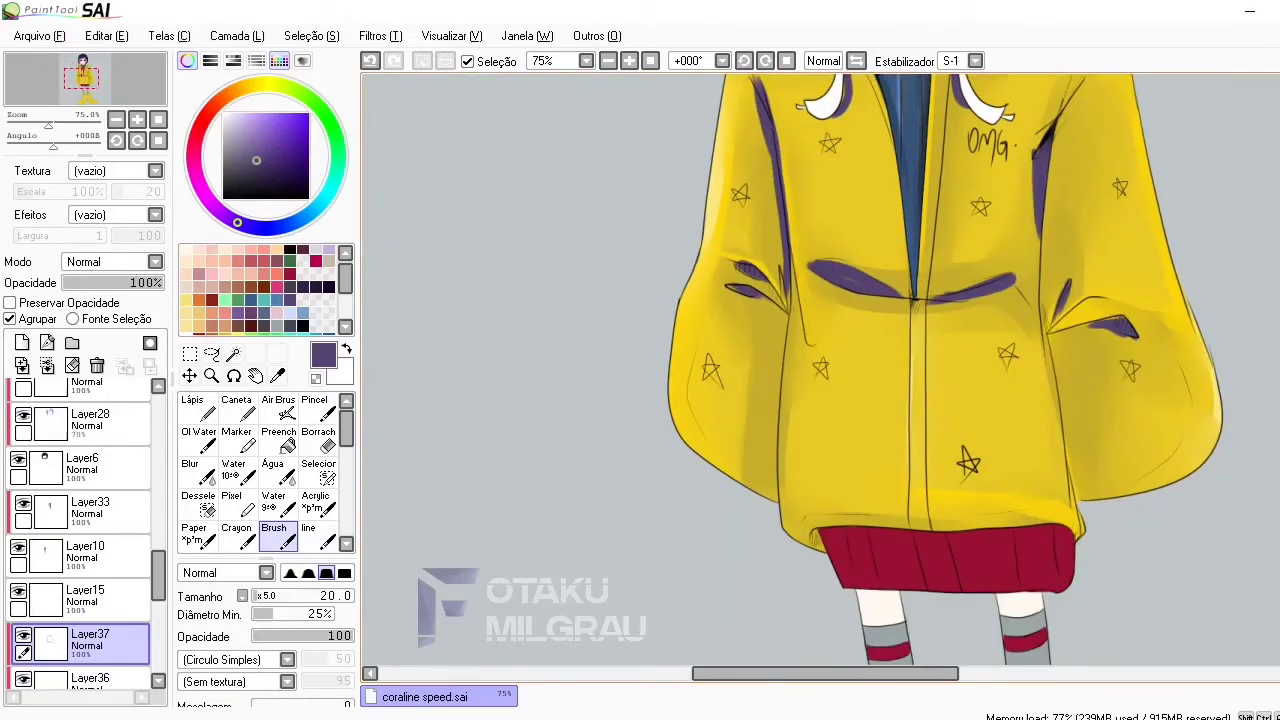
pyautogui.moveTo(1080, 470)
pyautogui.mouseDown()
pyautogui.moveTo(1058, 320)
pyautogui.moveTo(1063, 378)
pyautogui.mouseUp()
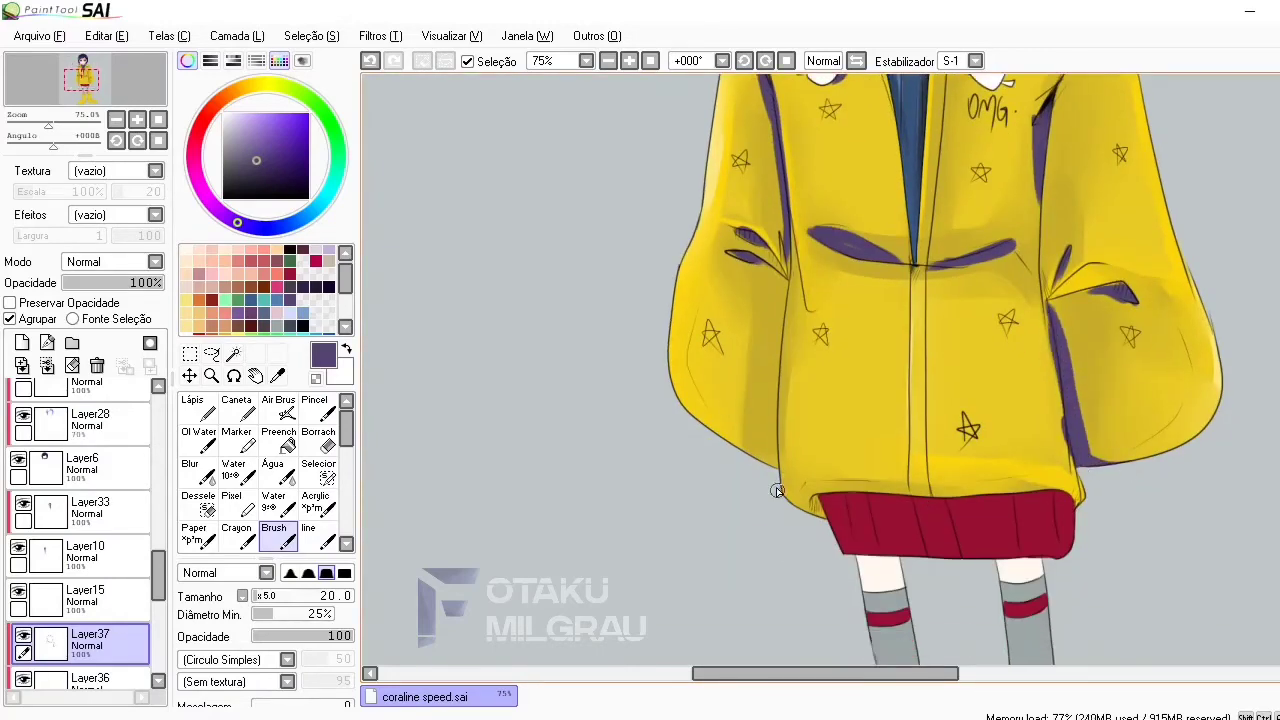
pyautogui.moveTo(777, 491)
pyautogui.mouseDown()
pyautogui.moveTo(770, 378)
pyautogui.moveTo(784, 302)
pyautogui.mouseUp()
# Blend the jacket's purple shadows with the Blur brush, reducing its size to 40
pyautogui.press('r')
pyautogui.moveTo(770, 470)
pyautogui.mouseDown()
pyautogui.moveTo(750, 423)
pyautogui.moveTo(765, 280)
pyautogui.mouseUp()
pyautogui.moveTo(895, 248)
pyautogui.mouseDown()
pyautogui.moveTo(957, 257)
pyautogui.moveTo(1016, 247)
pyautogui.moveTo(962, 280)
pyautogui.mouseUp()
pyautogui.click(370, 61)
pyautogui.press('[')
pyautogui.press('[')
pyautogui.press('[')
pyautogui.press('[')
pyautogui.press('[')
pyautogui.moveTo(1041, 311); pyautogui.dragTo(1070, 470)
pyautogui.scroll(4, 1035, 265)
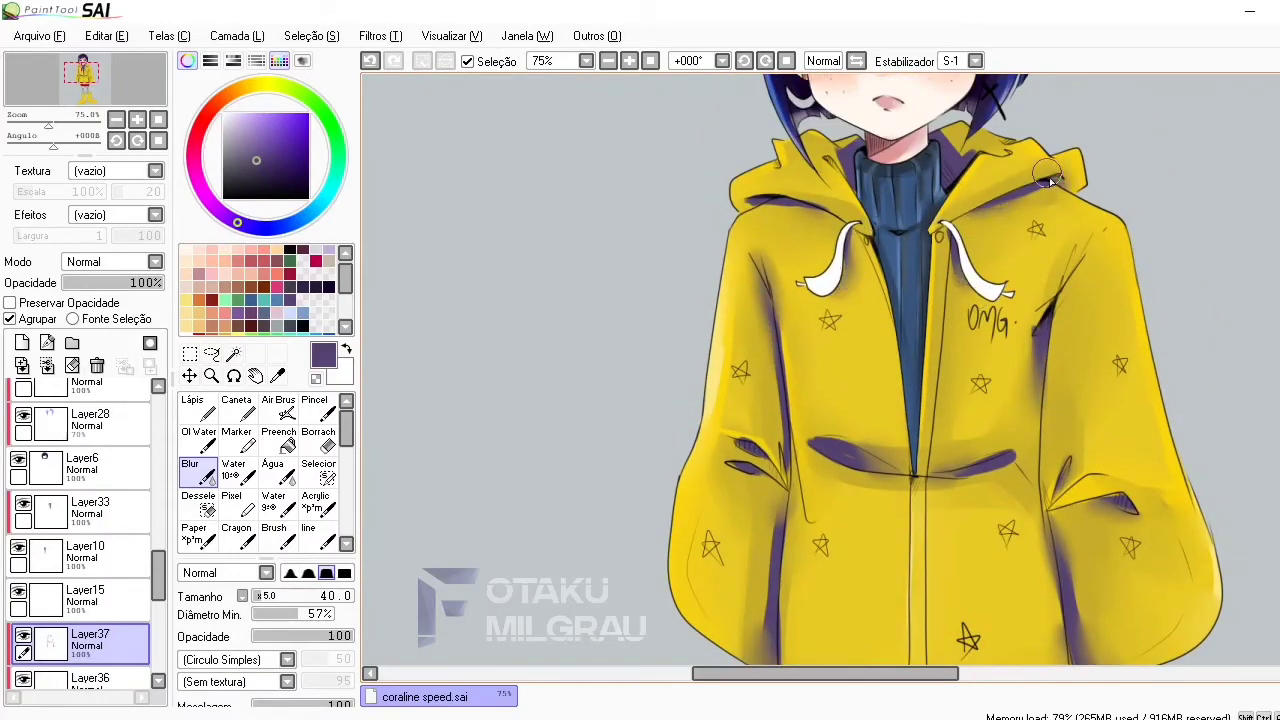
# Lower Layer37's opacity to 66% and try the Luminosidade, Multiplicação, Sombra and Luz & Sombra blend modes on it
pyautogui.click(116, 119)
pyautogui.click(116, 119)
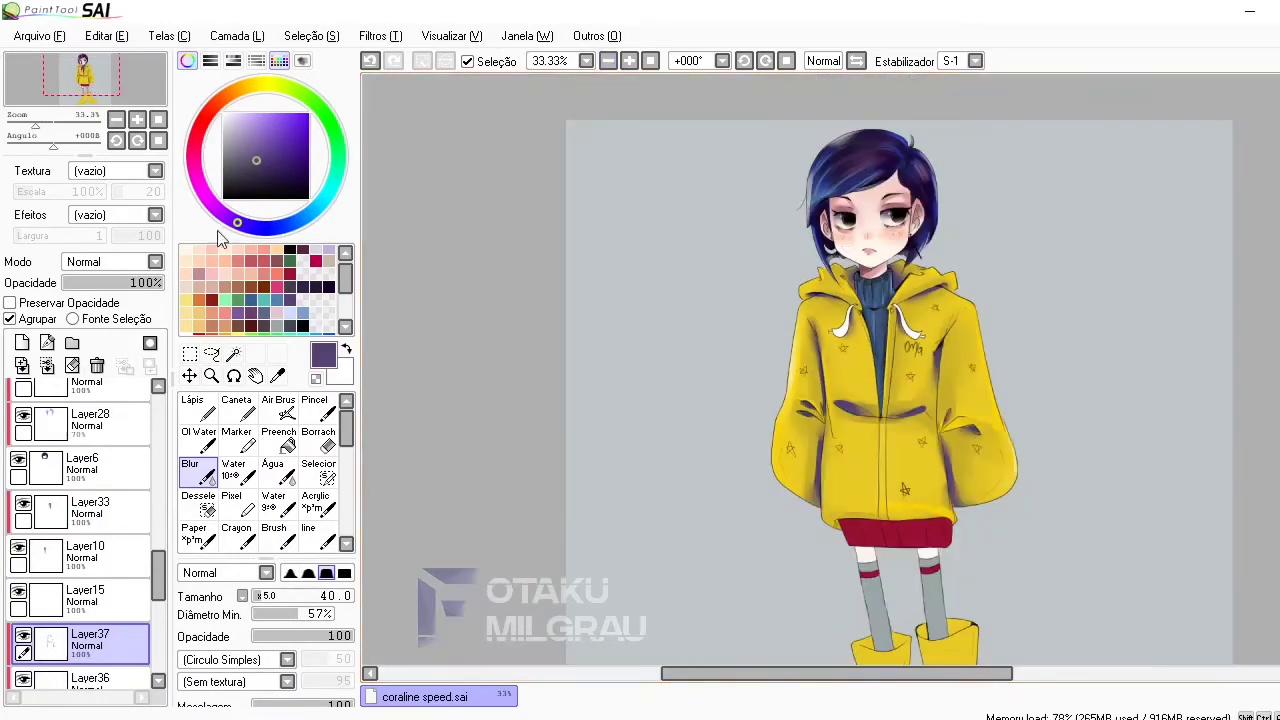
pyautogui.moveTo(160, 283); pyautogui.dragTo(128, 283)
pyautogui.click(110, 261)
pyautogui.click(95, 305)
pyautogui.scroll(-4, 108, 268)
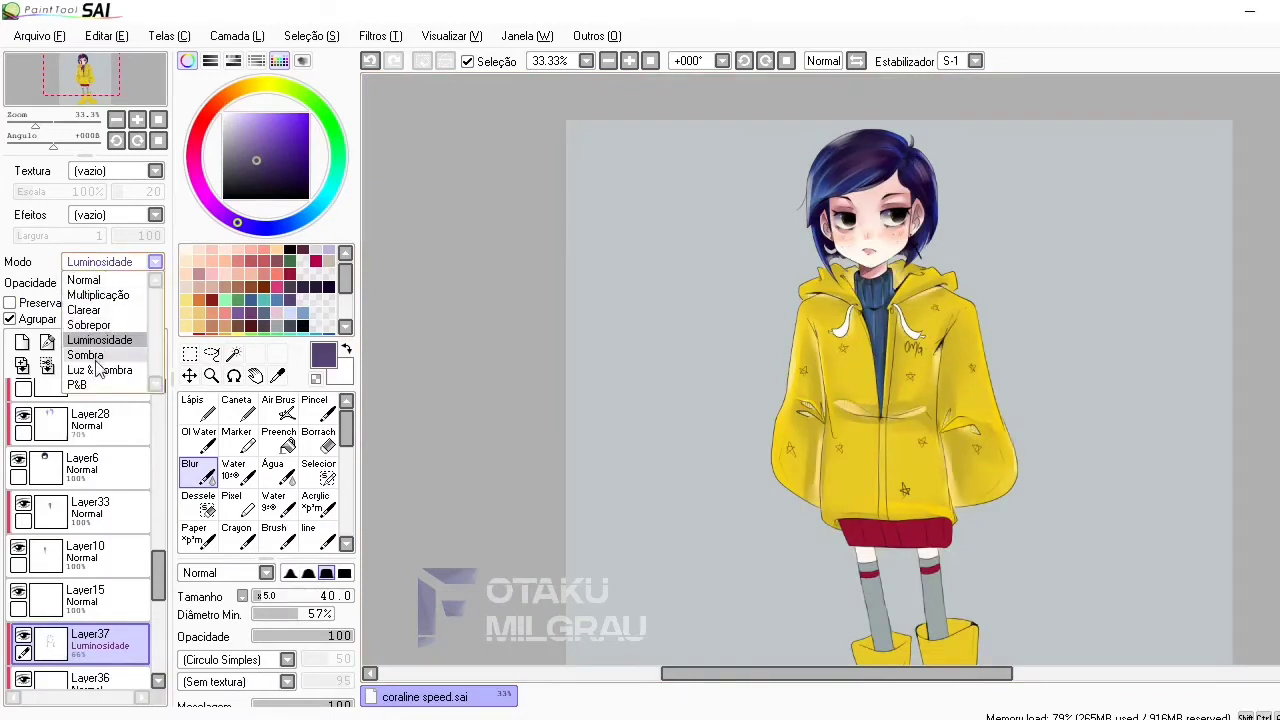
pyautogui.scroll(6, 108, 278)
pyautogui.scroll(-6, 108, 290)
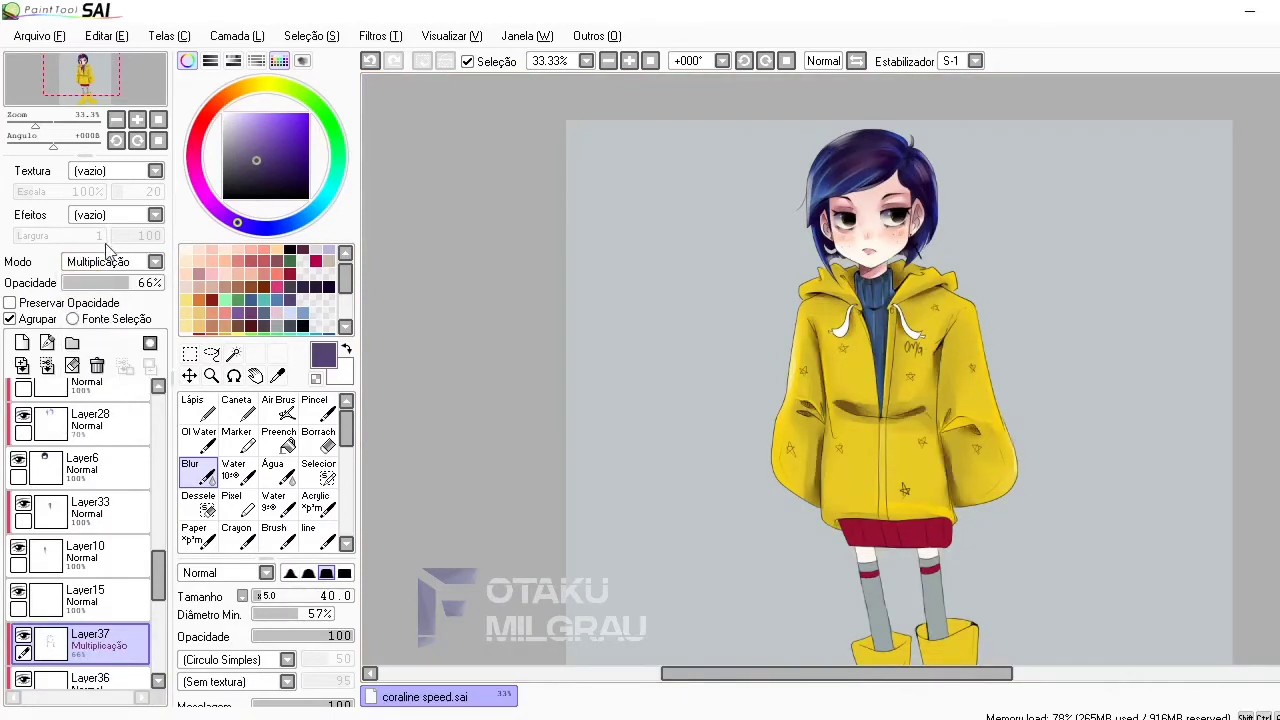
pyautogui.click(100, 370)
pyautogui.scroll(6, 110, 270)
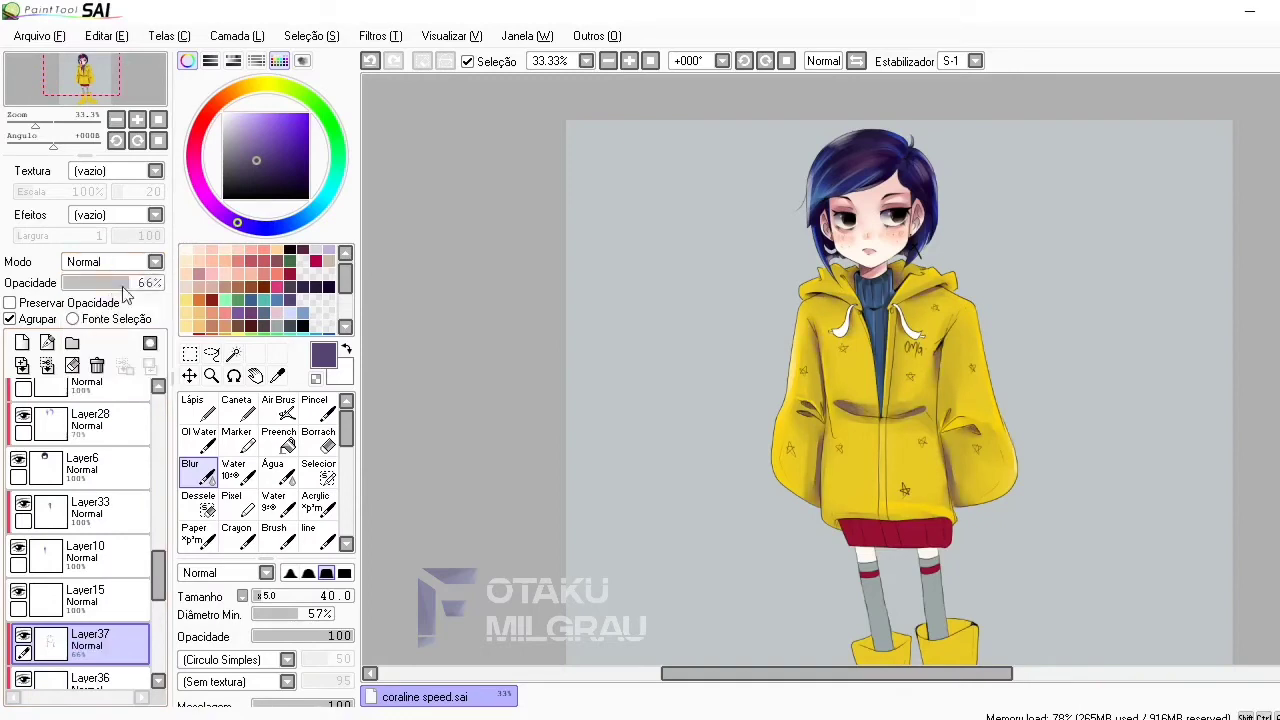
pyautogui.scroll(-1, 104, 266)
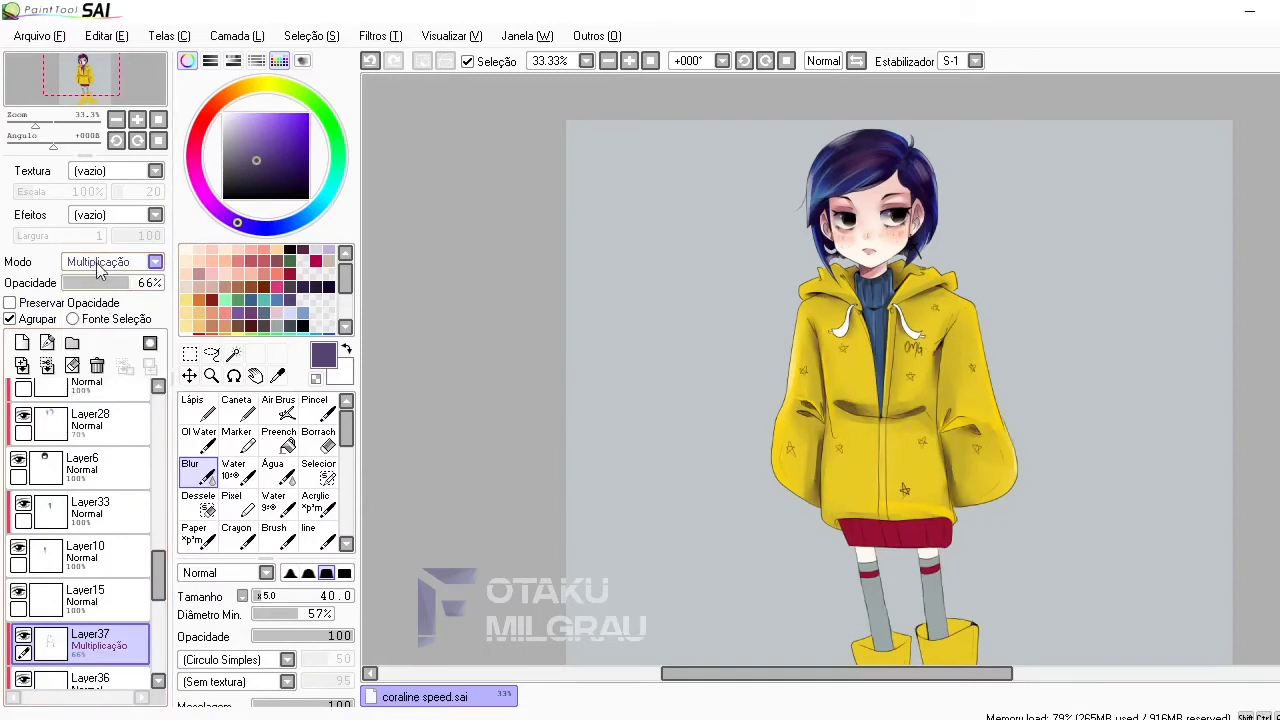
pyautogui.scroll(-2, 100, 273)
pyautogui.click(110, 261)
pyautogui.click(100, 353)
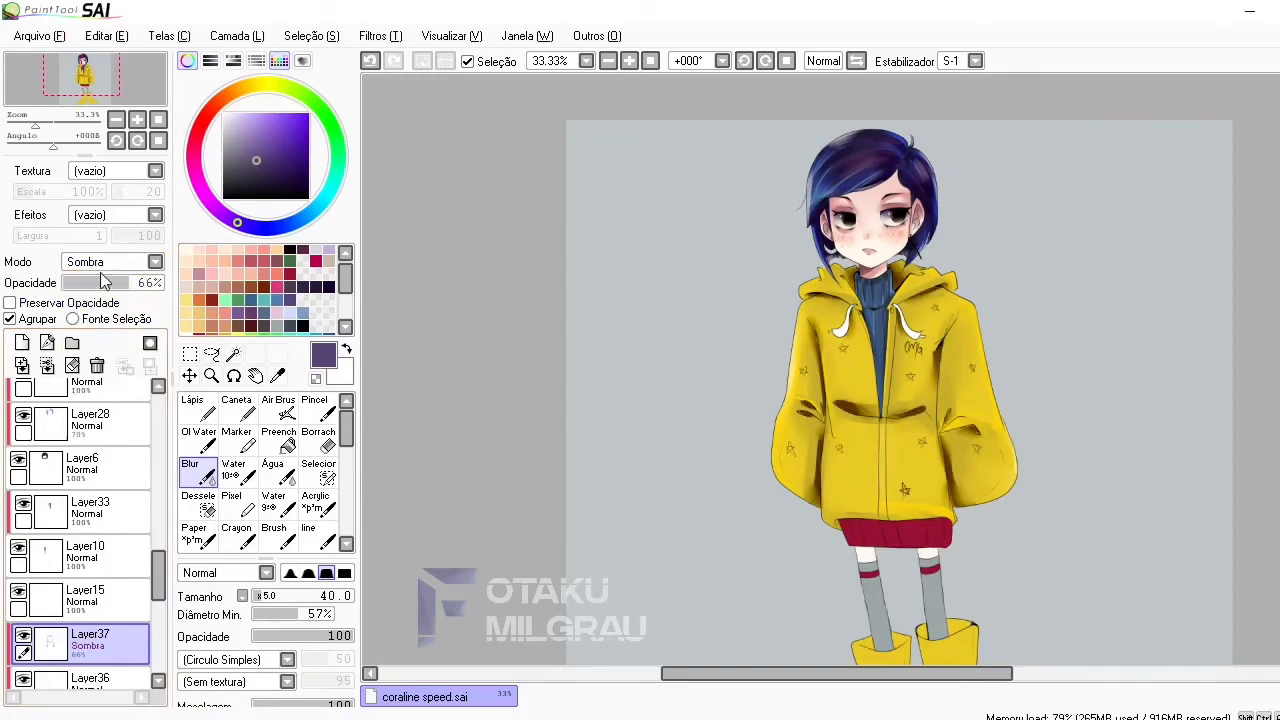
pyautogui.click(110, 261)
pyautogui.click(100, 370)
# Set Layer37's opacity to 47% and its blend mode to Normal
pyautogui.click(150, 284)
pyautogui.moveTo(150, 284); pyautogui.dragTo(110, 284)
pyautogui.scroll(-3, 994, 286)
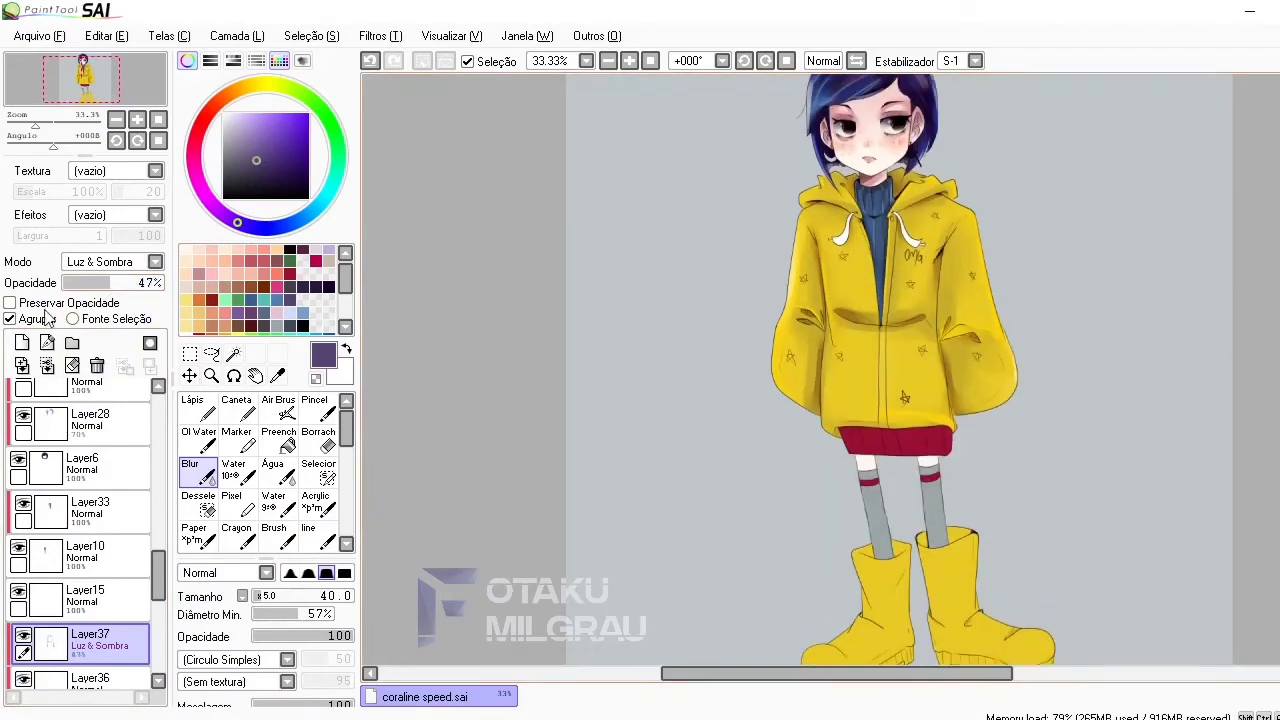
pyautogui.scroll(-3, 900, 370)
pyautogui.scroll(-3, 85, 540)
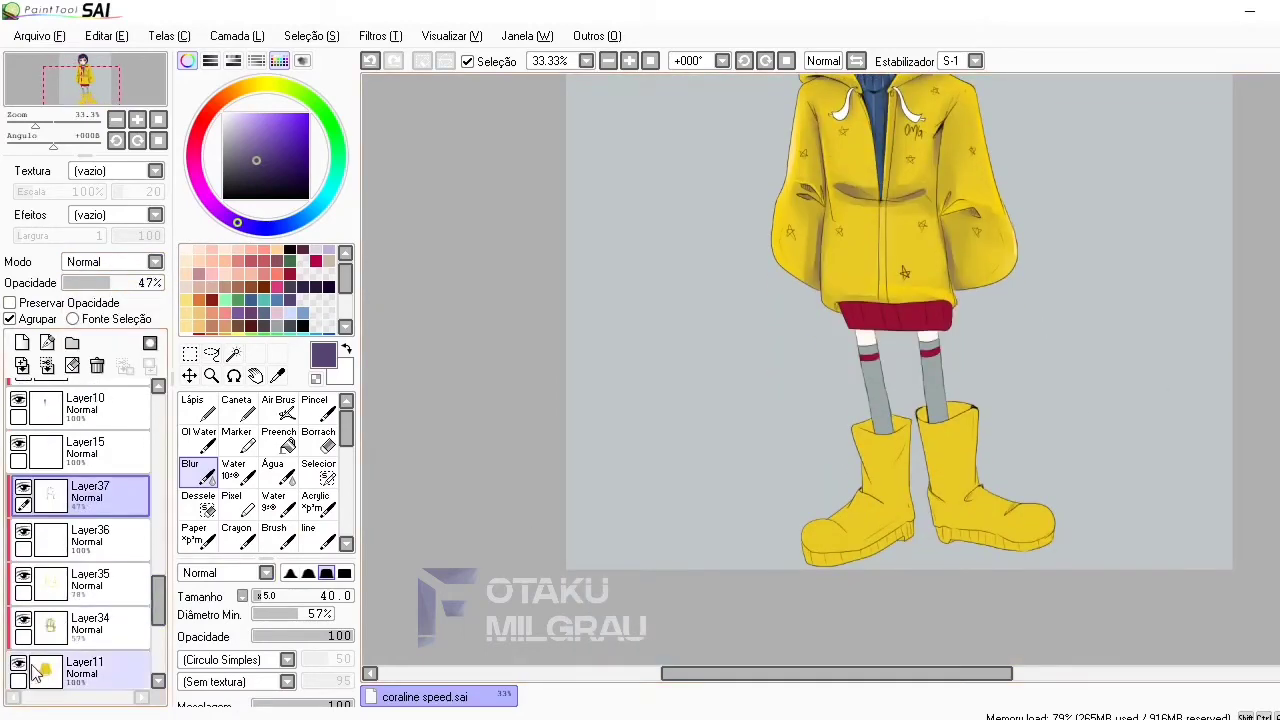
# Paint a purple fold shadow just above the jacket's hem with the Brush at size 20 and soften it with Blur at size 40
pyautogui.click(275, 537)
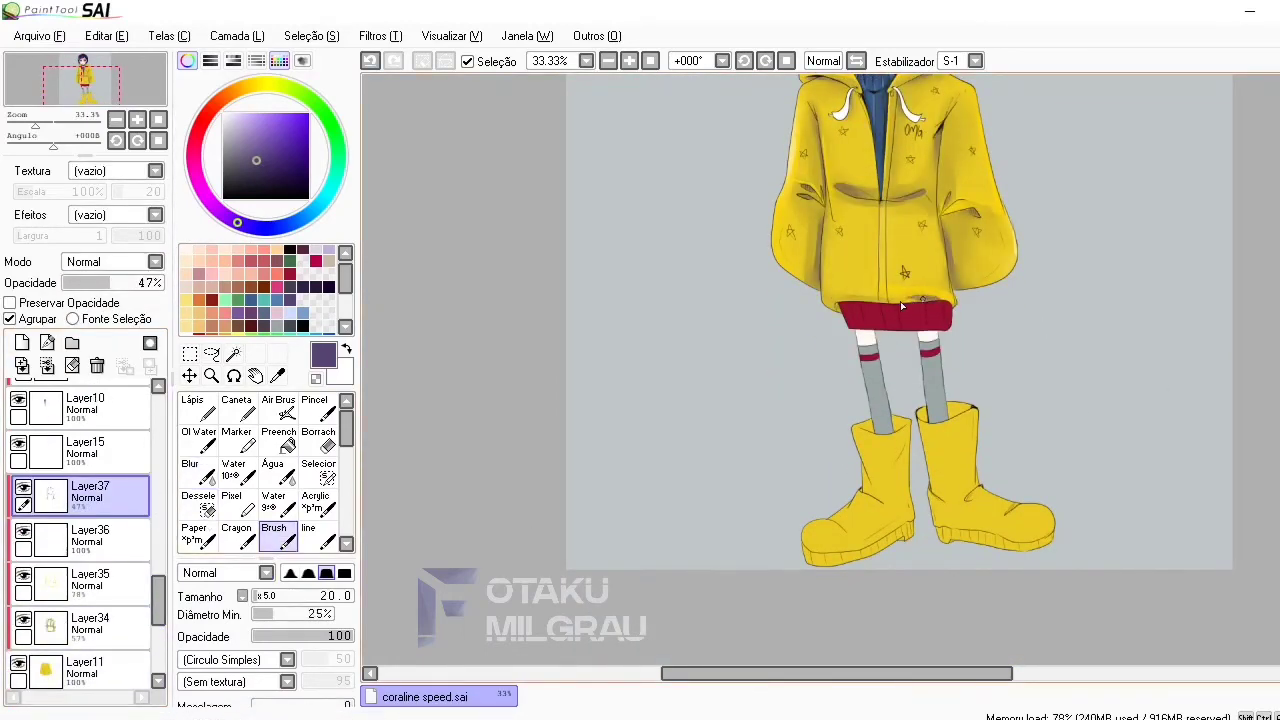
pyautogui.click(199, 472)
pyautogui.scroll(3, 1018, 212)
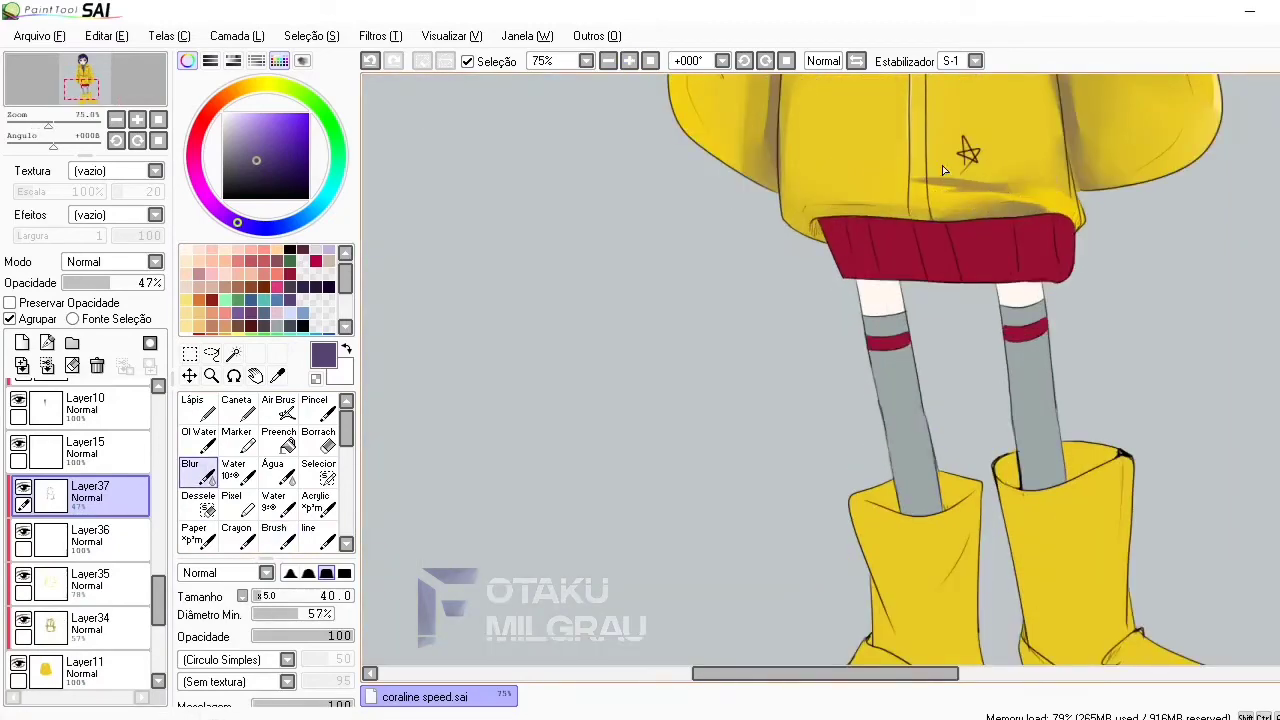
pyautogui.scroll(-3, 891, 185)
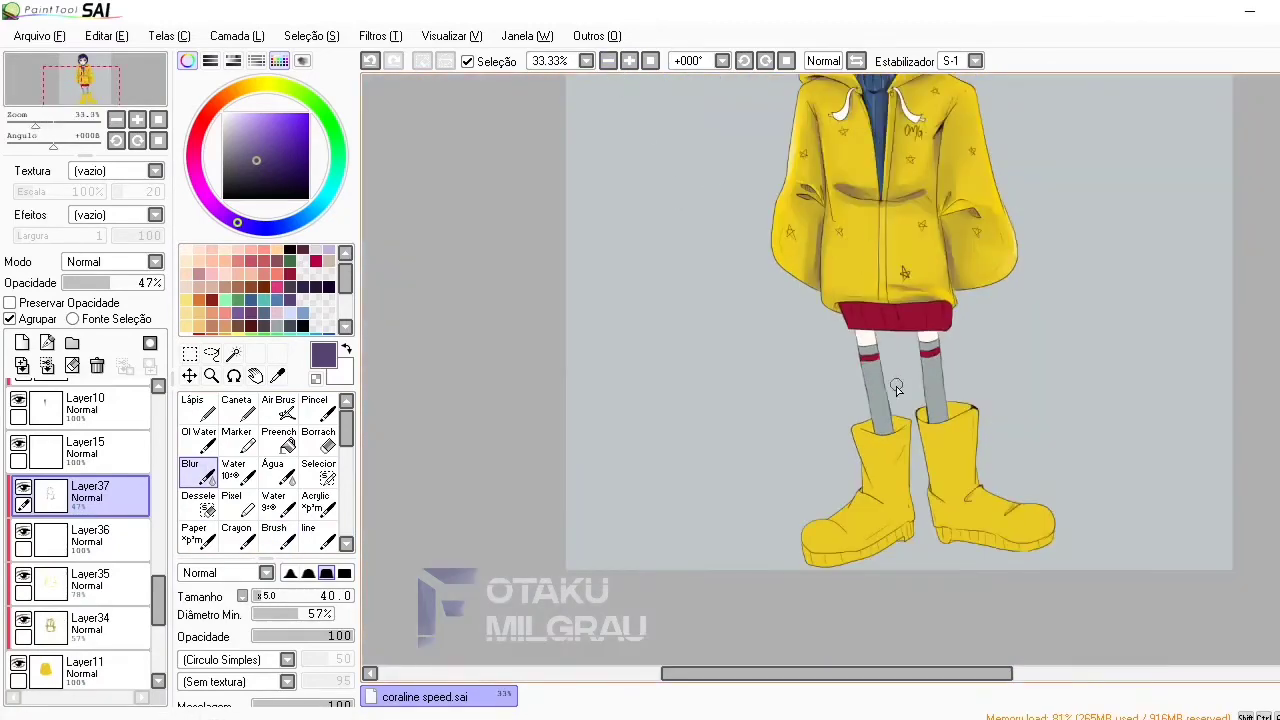
# Shade the skirt's upper part purple with the line brush at size 50 on a new clipped layer above Layer12, using Sombra mode at 39% opacity
pyautogui.scroll(-4, 130, 570)
pyautogui.click(95, 550)
pyautogui.click(320, 537)
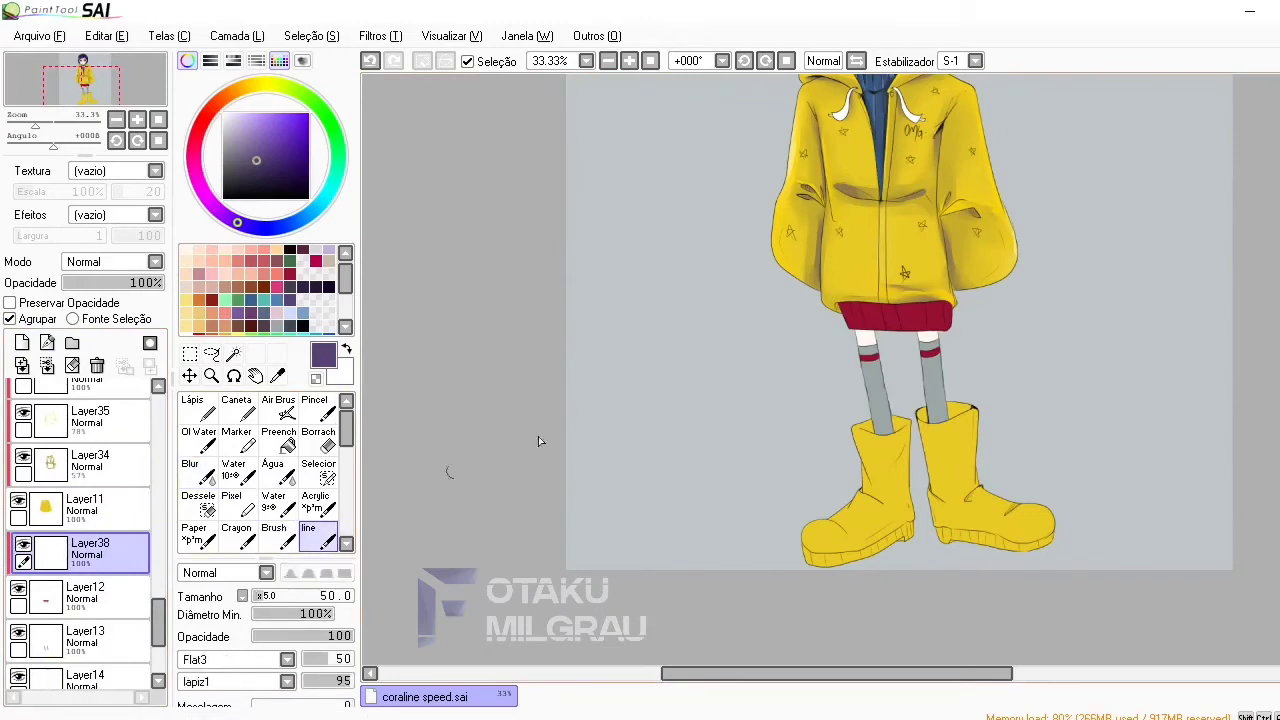
pyautogui.click(110, 261)
pyautogui.click(90, 354)
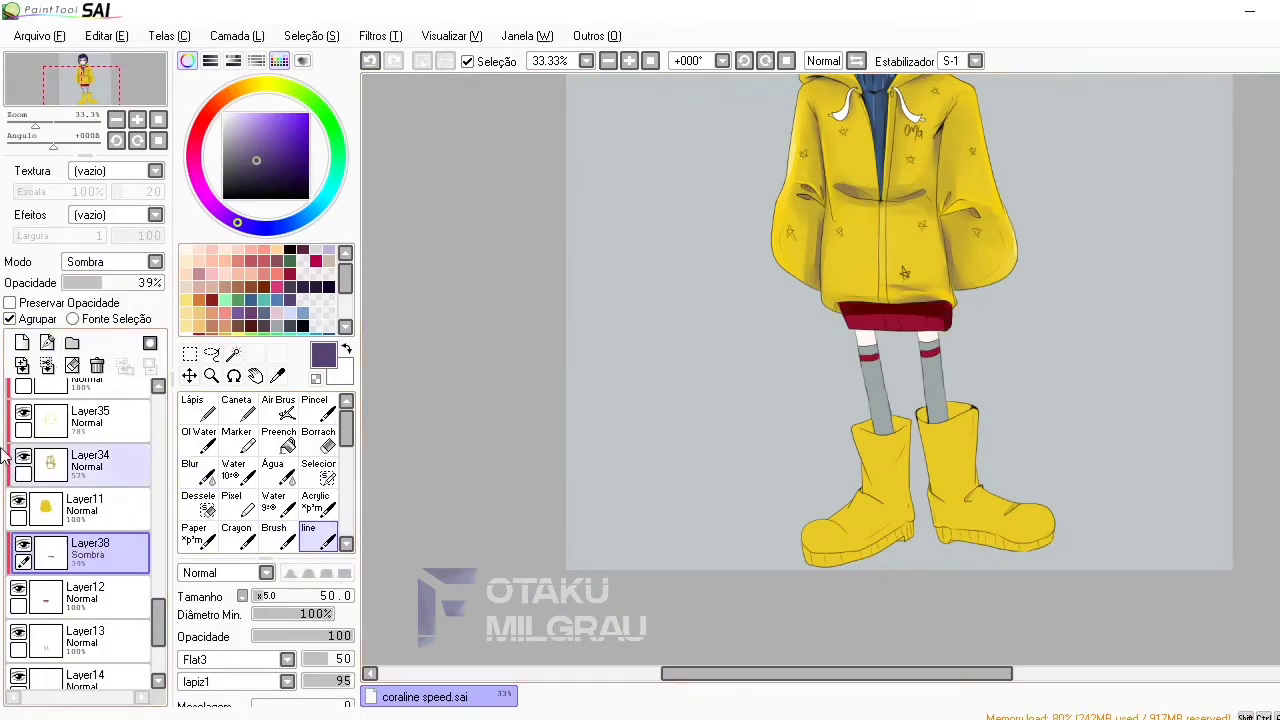
# Add purple shading to the skirt's pleats on a new clipped layer above Layer38 and set its opacity to 56%
pyautogui.click(22, 343)
pyautogui.moveTo(160, 282); pyautogui.dragTo(131, 282)
pyautogui.scroll(2, 943, 286)
# Paint pale pink vertical highlights on the skirt's pleats with the line brush at size 40 and darken its upper edge with dark grey
pyautogui.click(199, 250)
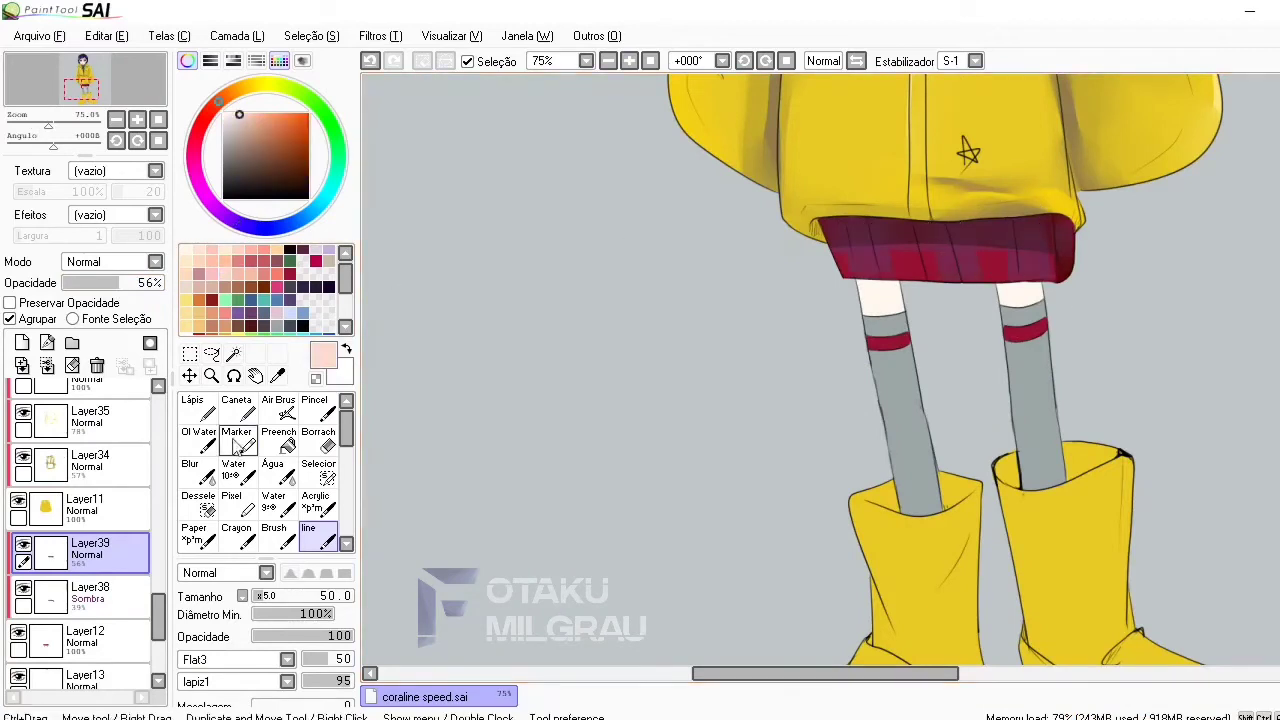
pyautogui.moveTo(896, 220); pyautogui.dragTo(906, 258)
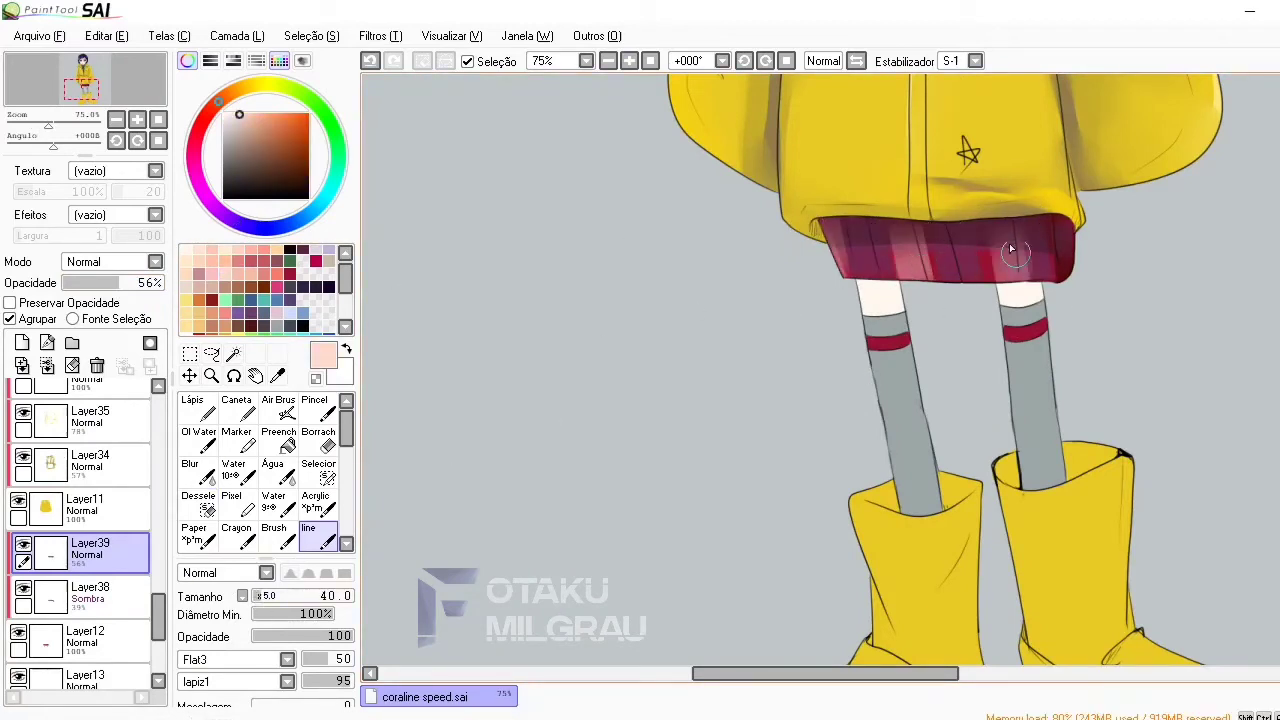
pyautogui.moveTo(992, 230); pyautogui.dragTo(982, 278)
pyautogui.moveTo(1070, 228); pyautogui.dragTo(1060, 278)
pyautogui.moveTo(888, 214); pyautogui.dragTo(872, 278)
pyautogui.keyDown('alt'); pyautogui.click(829, 282); pyautogui.keyUp('alt')
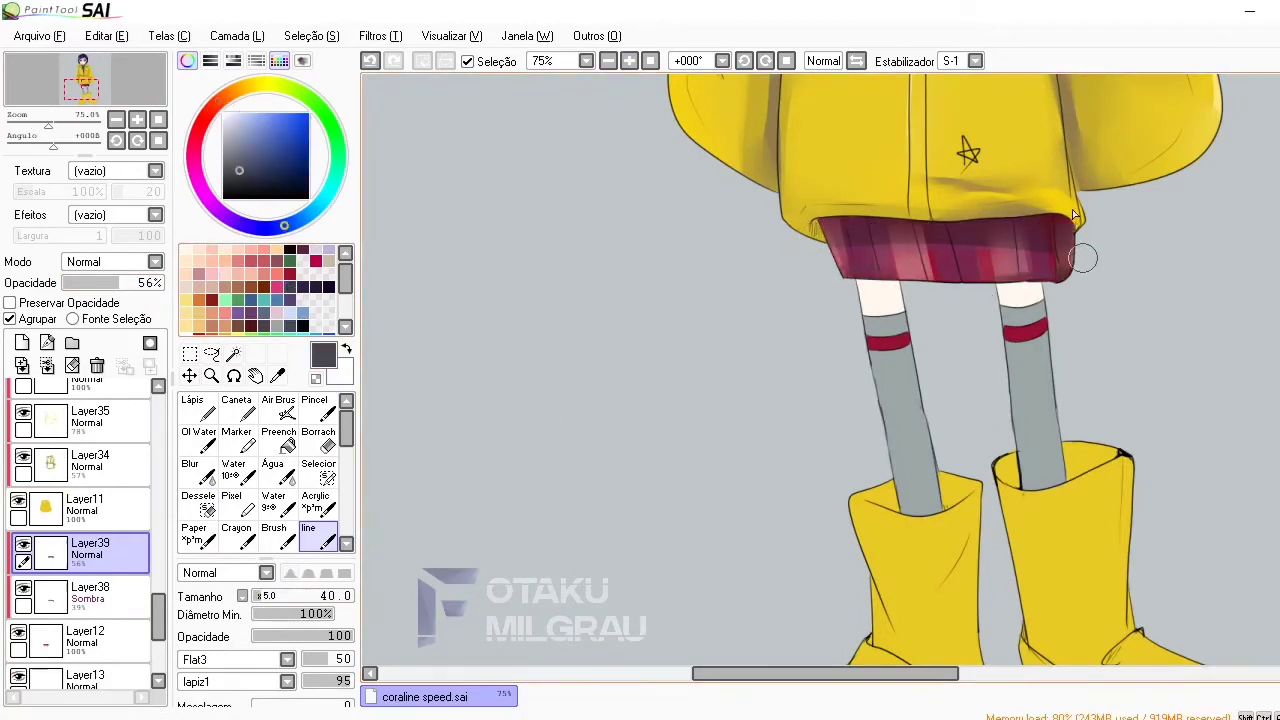
pyautogui.moveTo(1074, 215); pyautogui.dragTo(851, 220)
# Add thin pale blue highlights to the skirt with the line brush at size 5 and lower Layer39's opacity to 39%
pyautogui.keyDown('alt'); pyautogui.click(858, 292); pyautogui.keyUp('alt')
pyautogui.press('[')
pyautogui.press('[')
pyautogui.press('[')
pyautogui.press('[')
pyautogui.press('[')
pyautogui.press('[')
pyautogui.press('[')
pyautogui.press('[')
pyautogui.press('[')
pyautogui.press('[')
pyautogui.press('[')
pyautogui.press('[')
pyautogui.press('[')
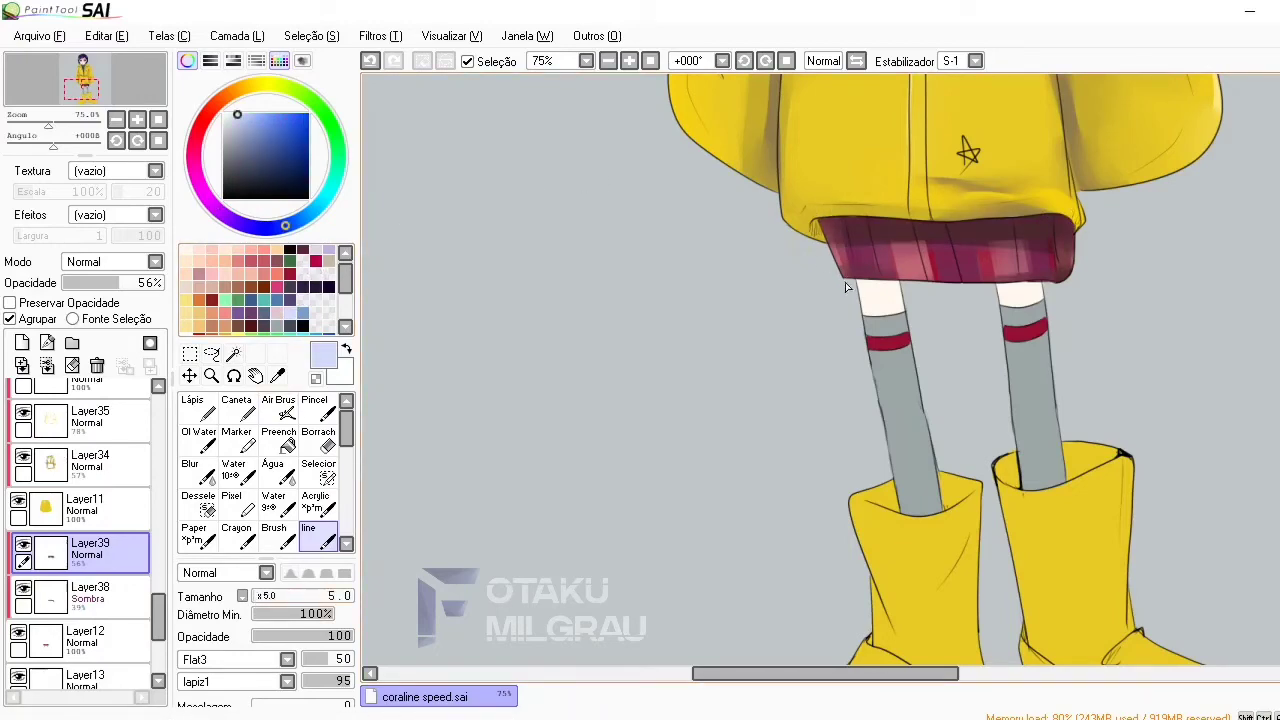
pyautogui.click(112, 283)
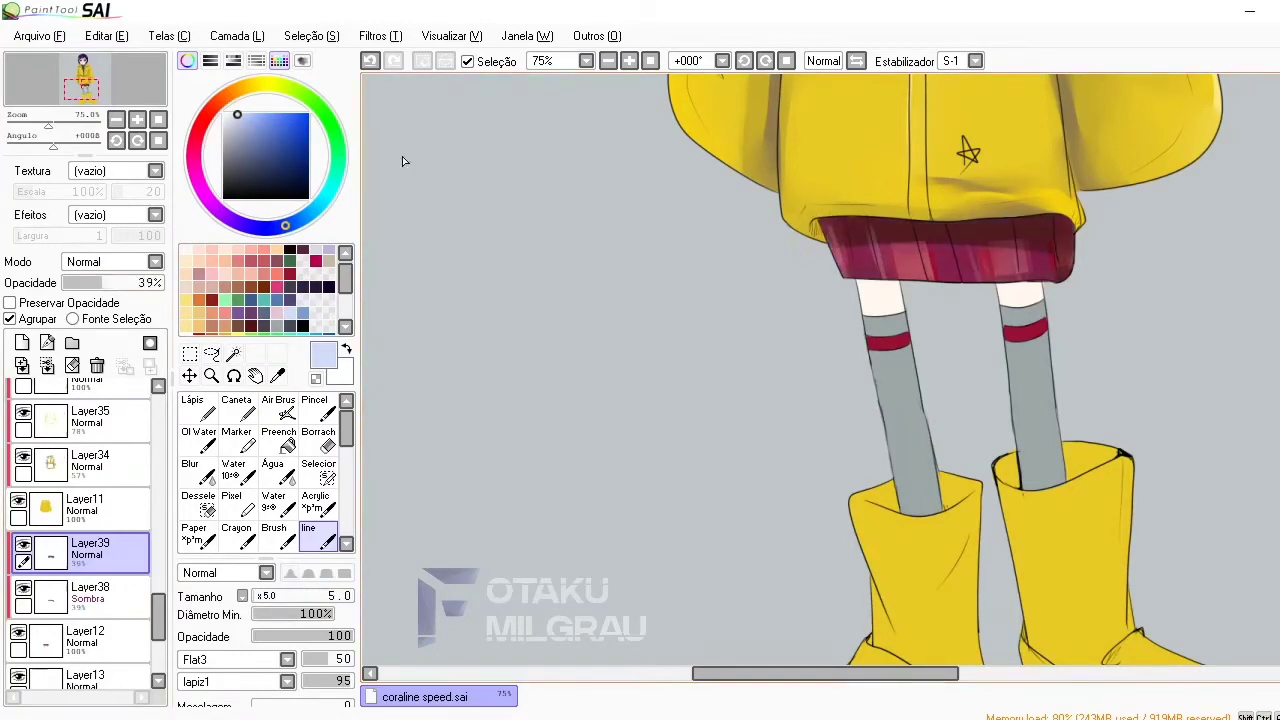
# Tint the socks' red stripes pink on Layer39 with the line brush at size 45
pyautogui.scroll(-3, 403, 160)
pyautogui.scroll(-2, 80, 540)
pyautogui.click(45, 593)
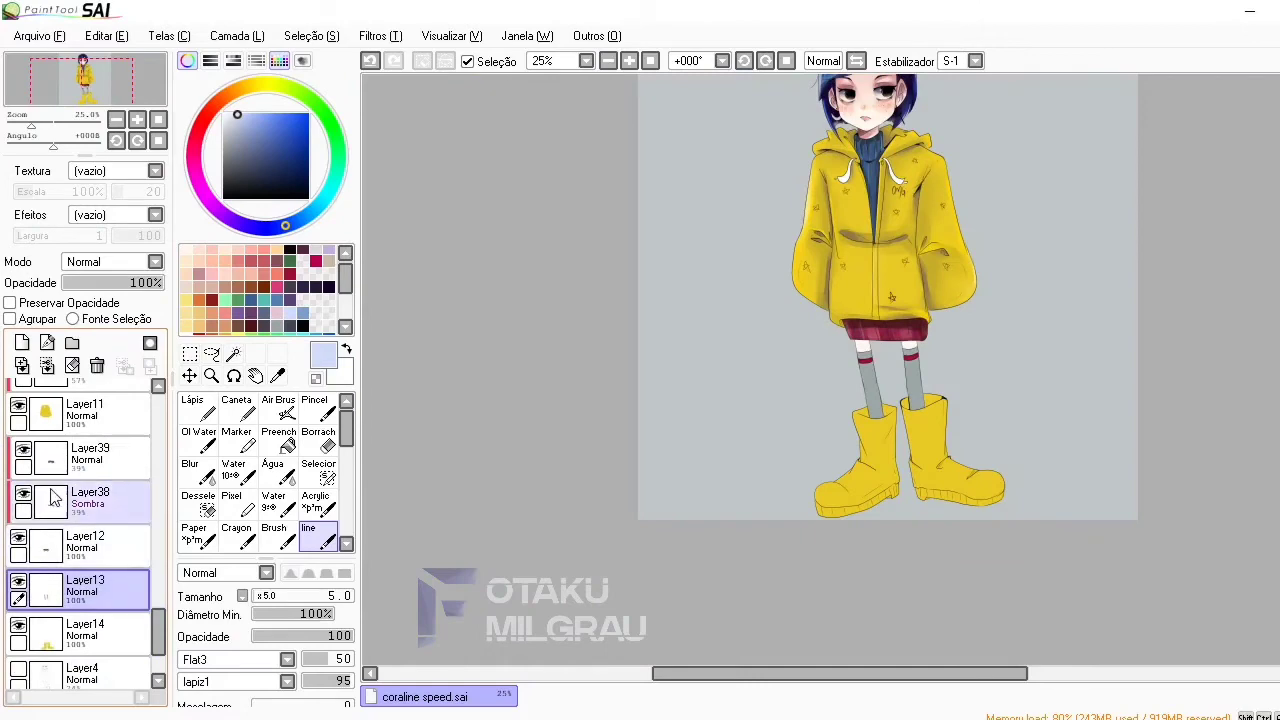
pyautogui.click(45, 458)
pyautogui.scroll(2, 569, 327)
pyautogui.click(276, 597)
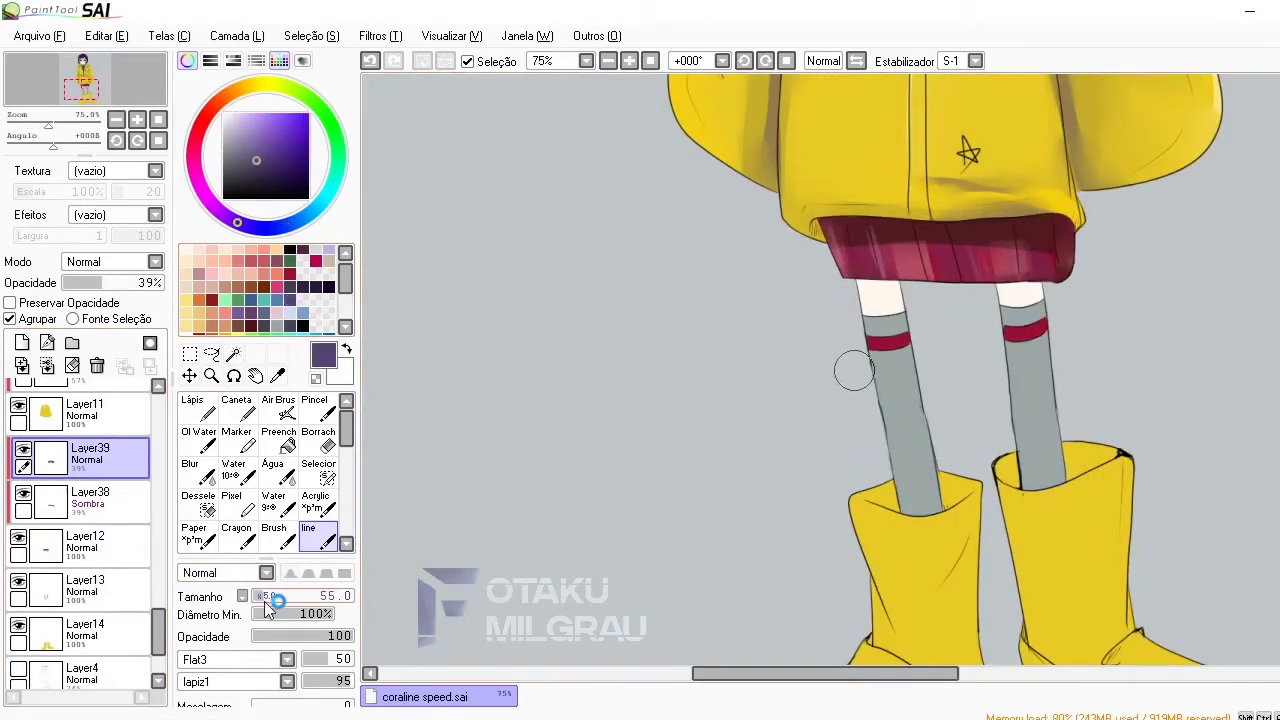
pyautogui.keyDown('alt'); pyautogui.click(871, 356); pyautogui.keyUp('alt')
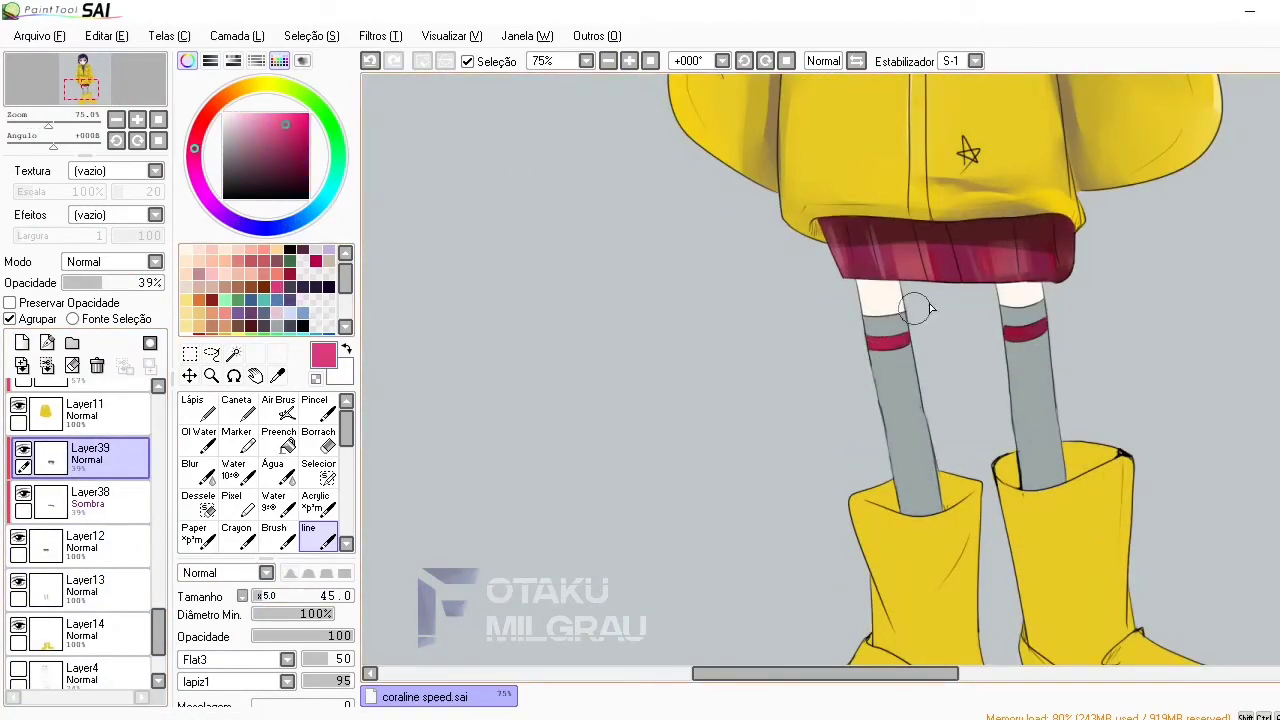
# Shade the edges of the sock stripes purple and highlight their centers in pale pink with the line brush at size 15
pyautogui.keyDown('alt'); pyautogui.click(902, 354); pyautogui.keyUp('alt')
pyautogui.scroll(2, 1030, 342)
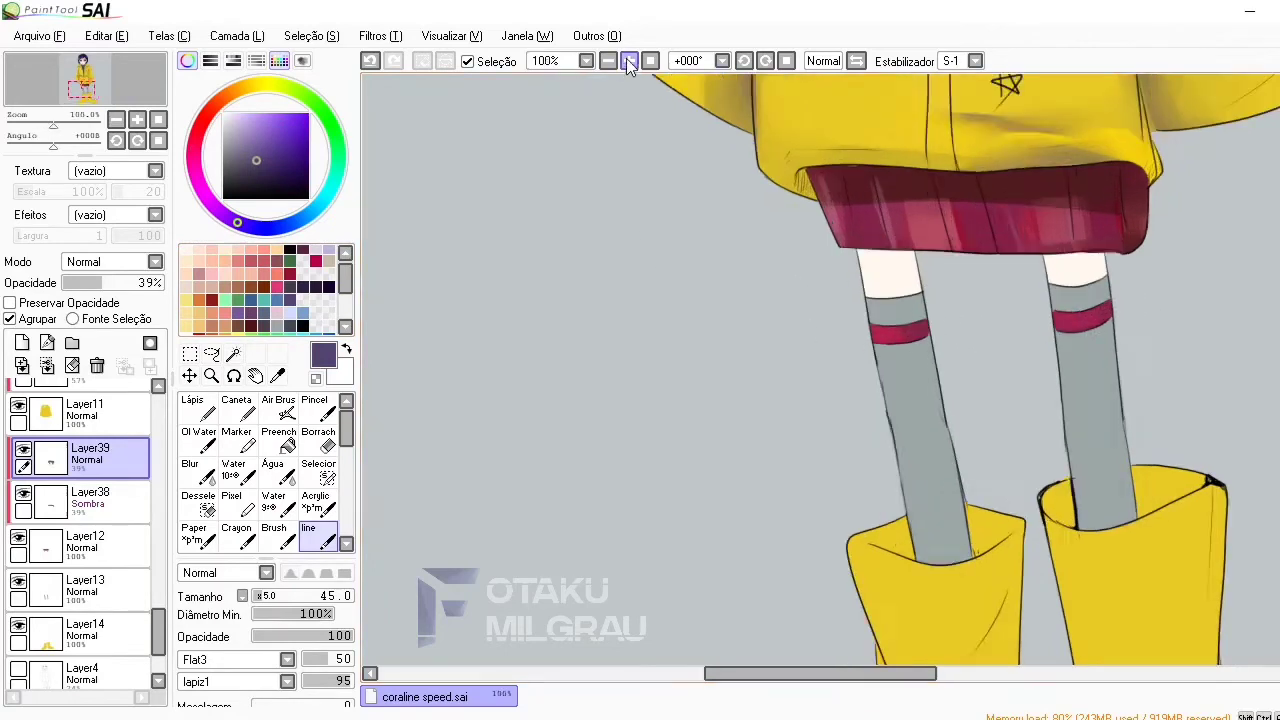
pyautogui.keyDown('alt'); pyautogui.click(900, 320); pyautogui.keyUp('alt')
pyautogui.moveTo(900, 366); pyautogui.dragTo(851, 366)
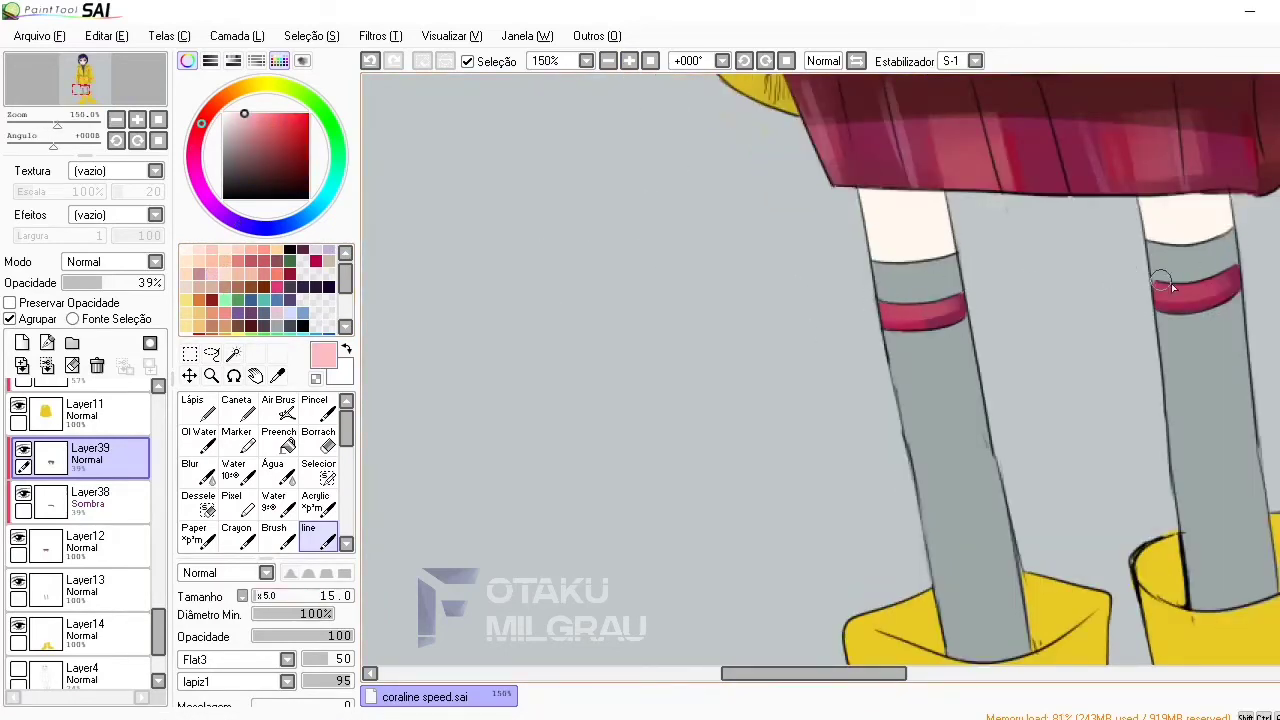
# Shade one side of both grey socks in darker grey with the line brush at size 45 on a new clipped layer above Layer13
pyautogui.keyDown('alt'); pyautogui.click(880, 340); pyautogui.keyUp('alt')
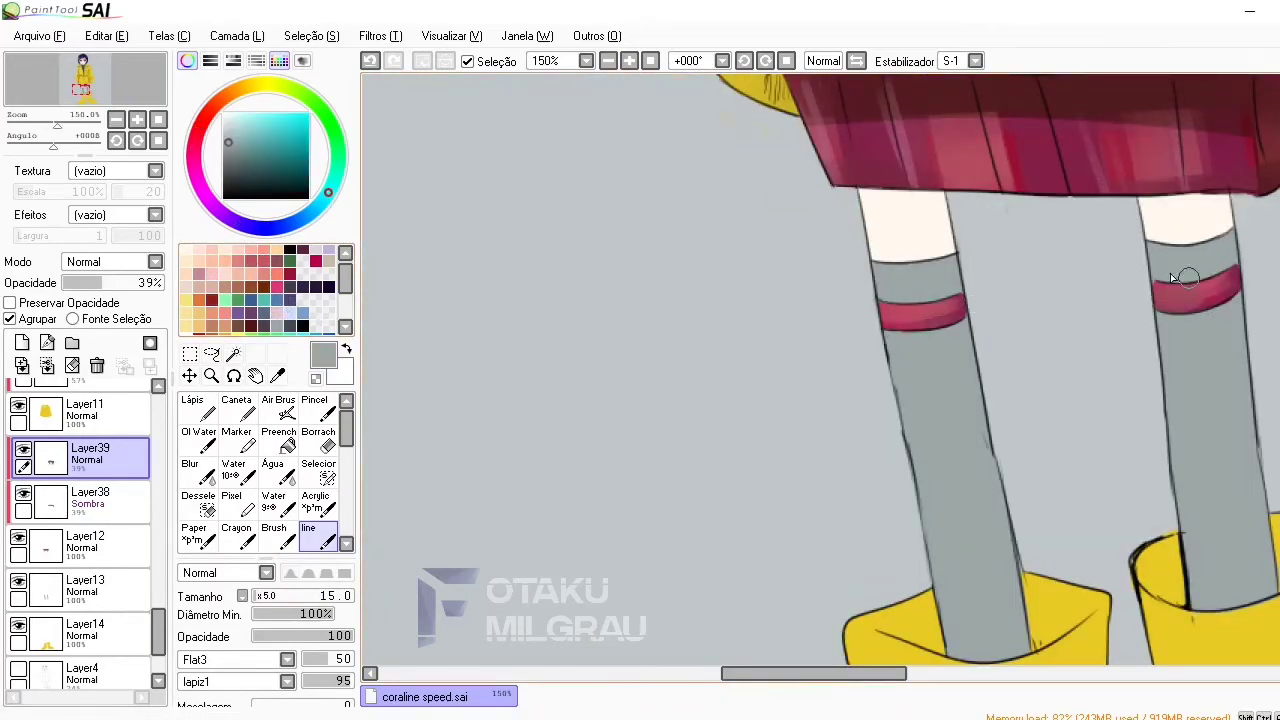
pyautogui.scroll(-4, 1175, 278)
pyautogui.scroll(-2, 80, 520)
pyautogui.click(60, 515)
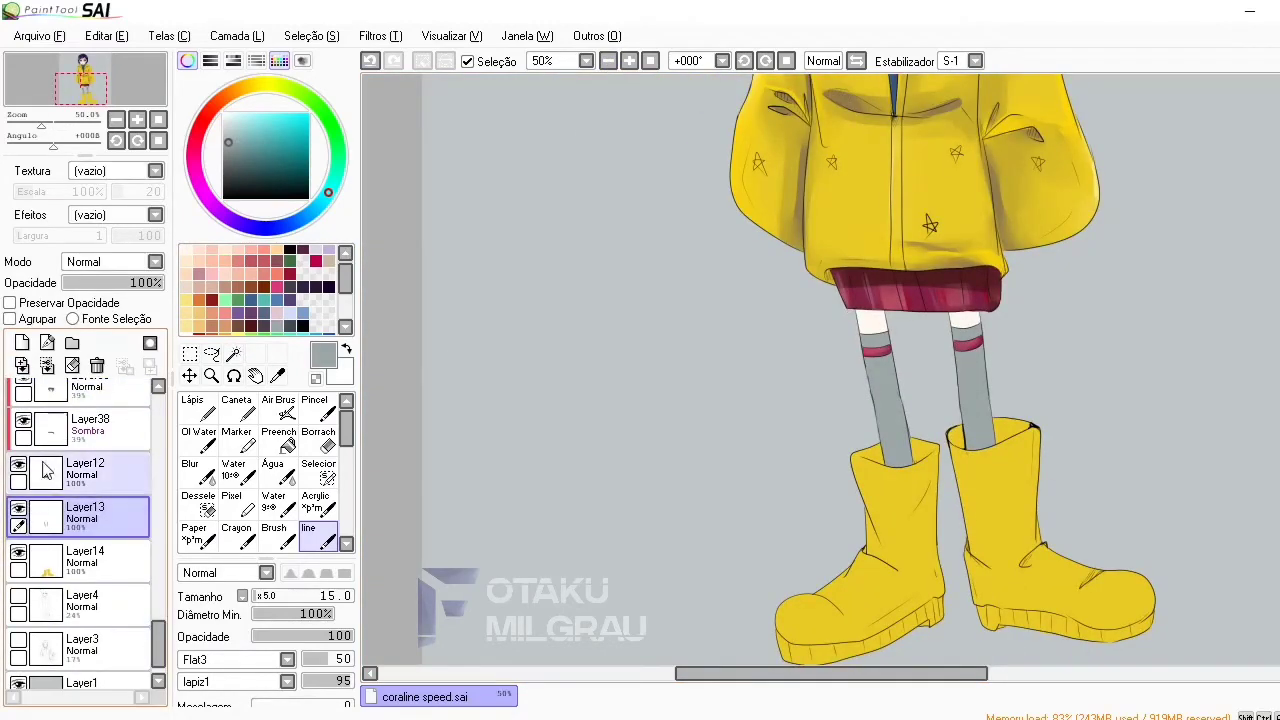
pyautogui.click(22, 343)
pyautogui.click(9, 318)
pyautogui.click(224, 160)
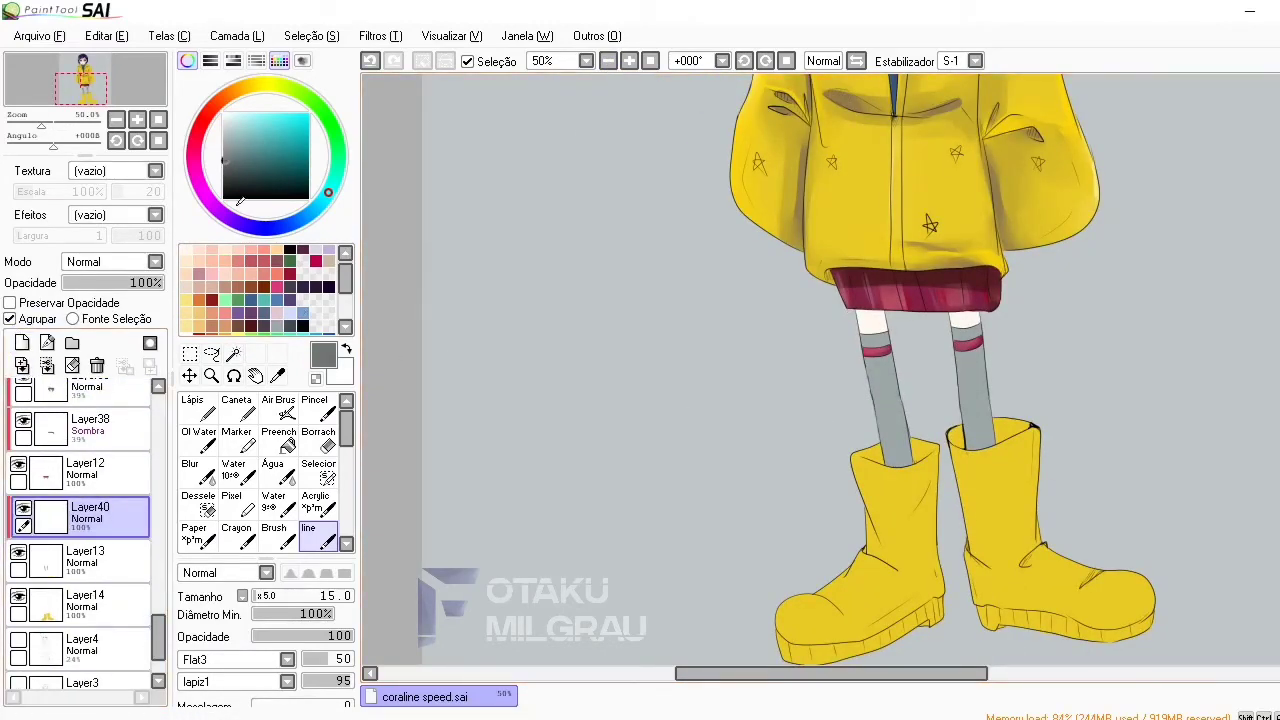
pyautogui.moveTo(880, 325); pyautogui.dragTo(898, 458)
pyautogui.moveTo(960, 330)
pyautogui.mouseDown()
pyautogui.moveTo(985, 496)
pyautogui.moveTo(970, 468)
pyautogui.mouseUp()
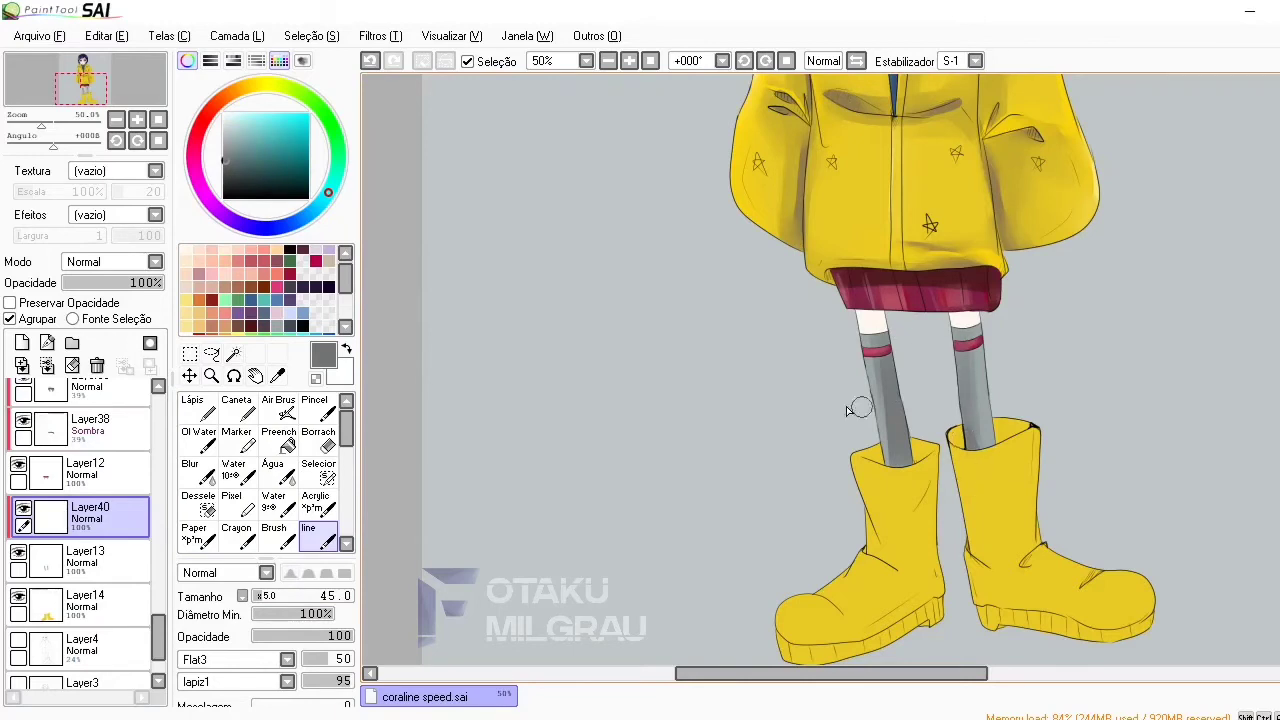
# Deepen the shadow side of both socks in darker grey with the Brush at size 20 on Layer40, and blend it with Blur at size 40
pyautogui.press('b')
pyautogui.moveTo(894, 460); pyautogui.dragTo(887, 406)
pyautogui.click(224, 175)
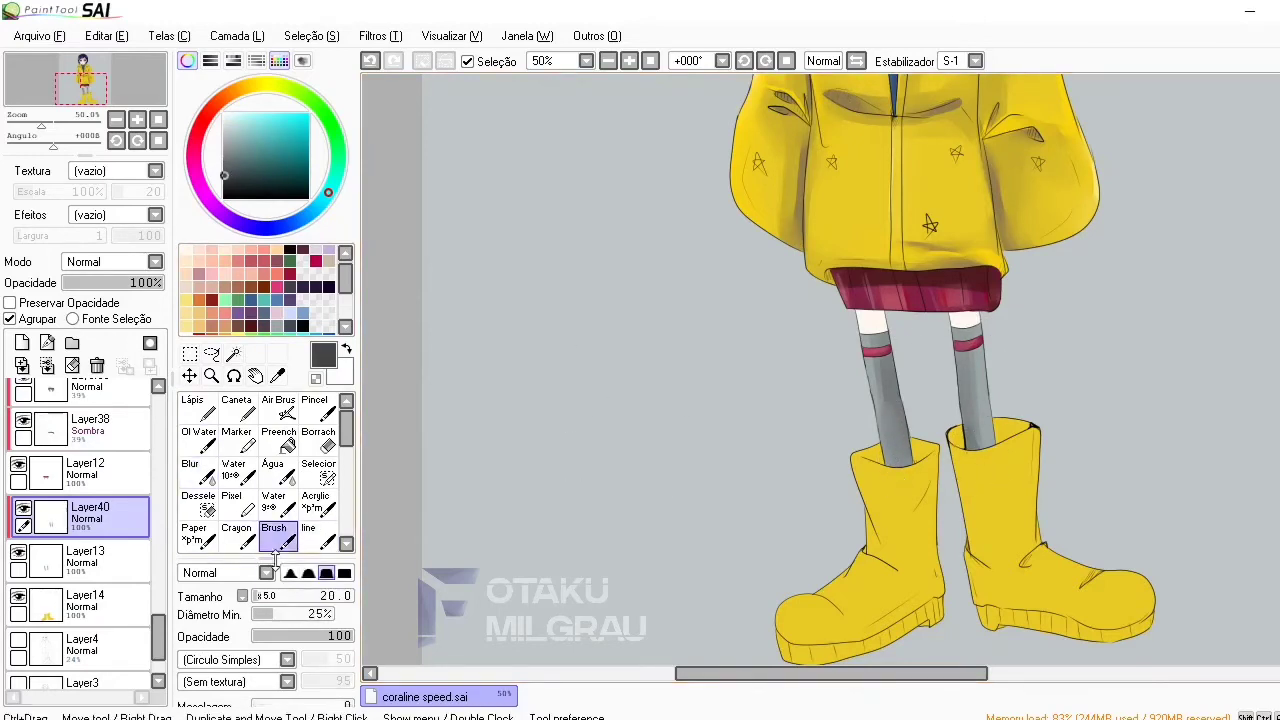
pyautogui.click(273, 535)
pyautogui.moveTo(889, 335); pyautogui.dragTo(900, 460)
pyautogui.moveTo(953, 318); pyautogui.dragTo(963, 445)
pyautogui.press('b')
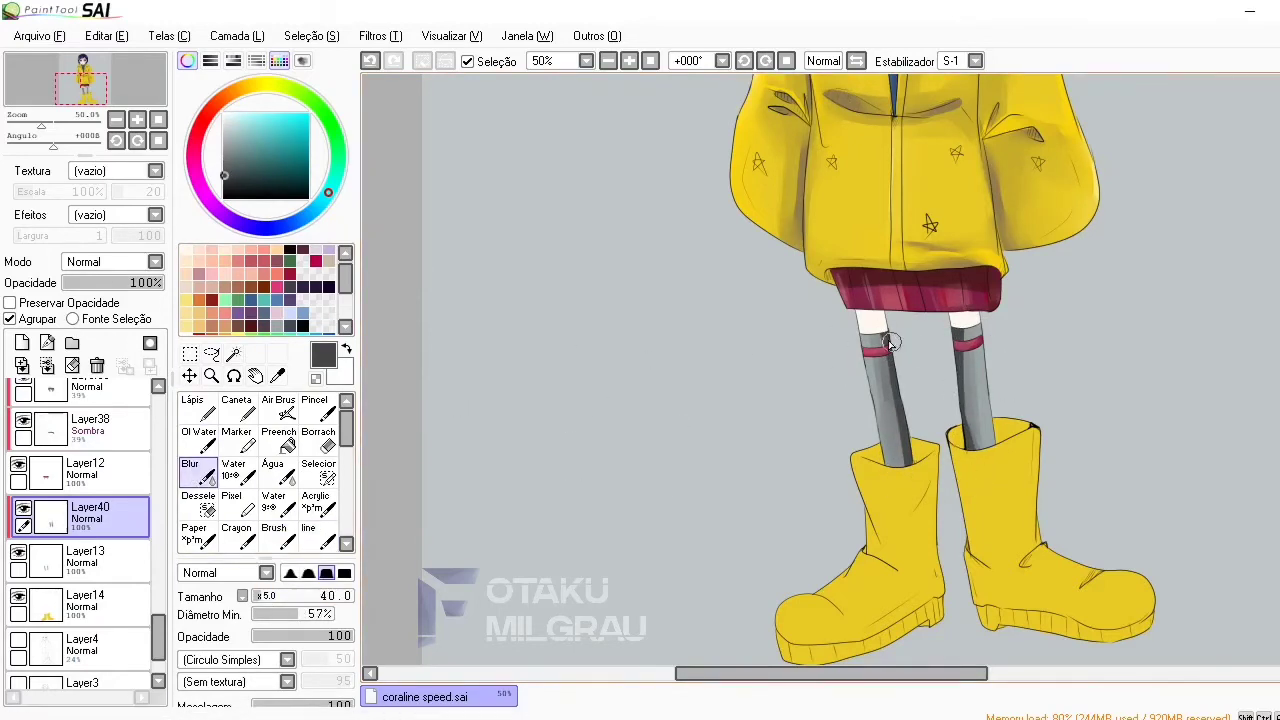
# Highlight the lit edges of both socks in pale grey with the size 45 line brush on a new clipped layer; set Layer41 to 79% and Layer40 to 60% opacity
pyautogui.click(22, 342)
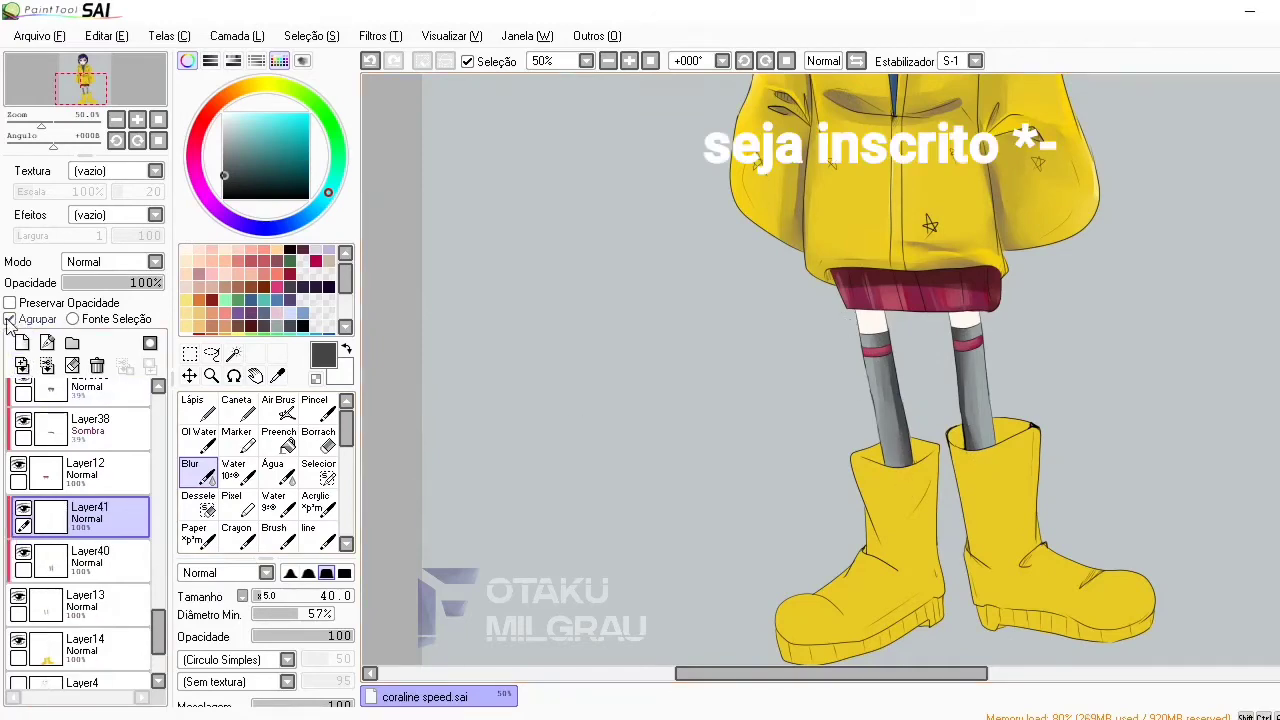
pyautogui.click(223, 121)
pyautogui.click(308, 535)
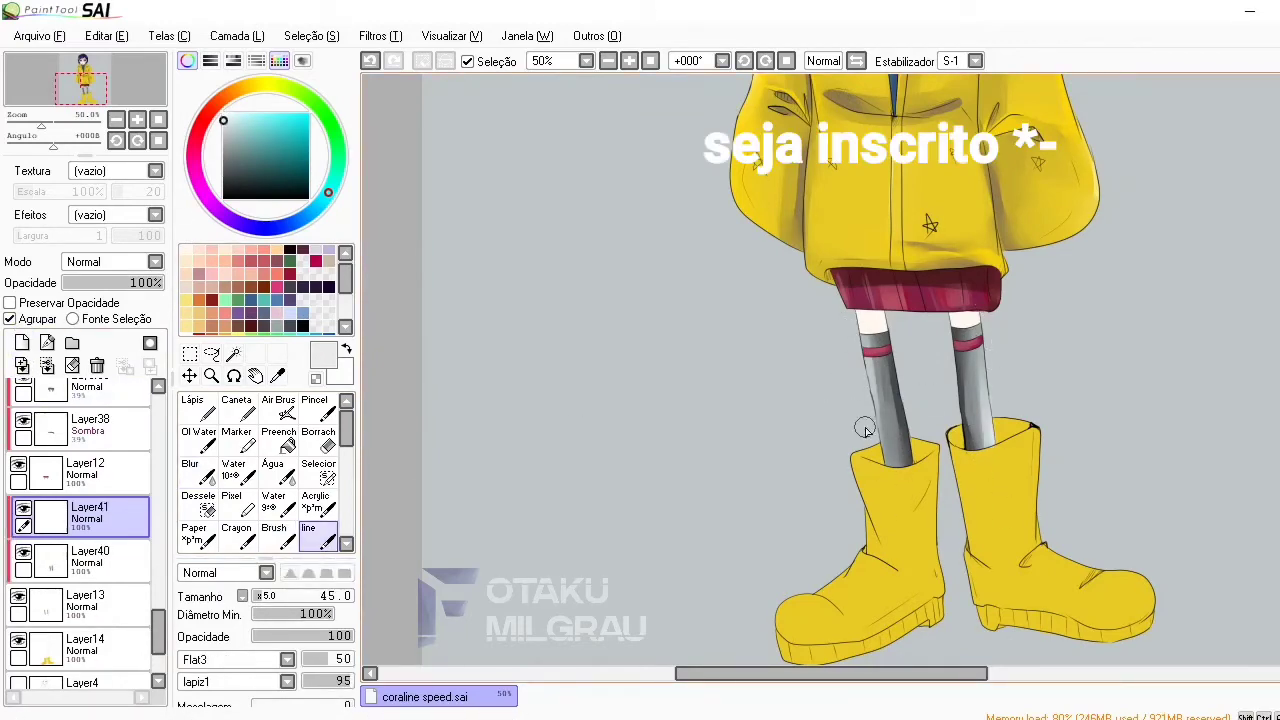
pyautogui.scroll(-2, 645, 80)
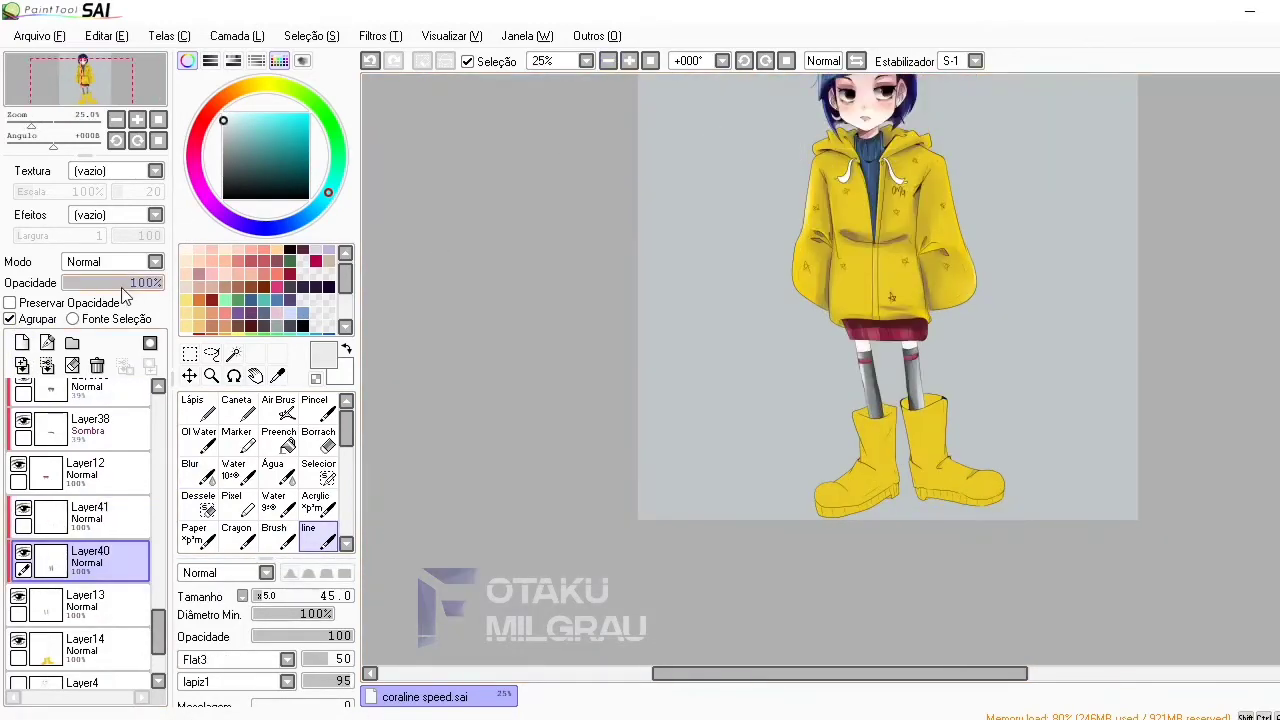
# Shade the soles of both boots in dark yellow with the line brush at size 45 on a new clipped layer above Layer14
pyautogui.click(85, 645)
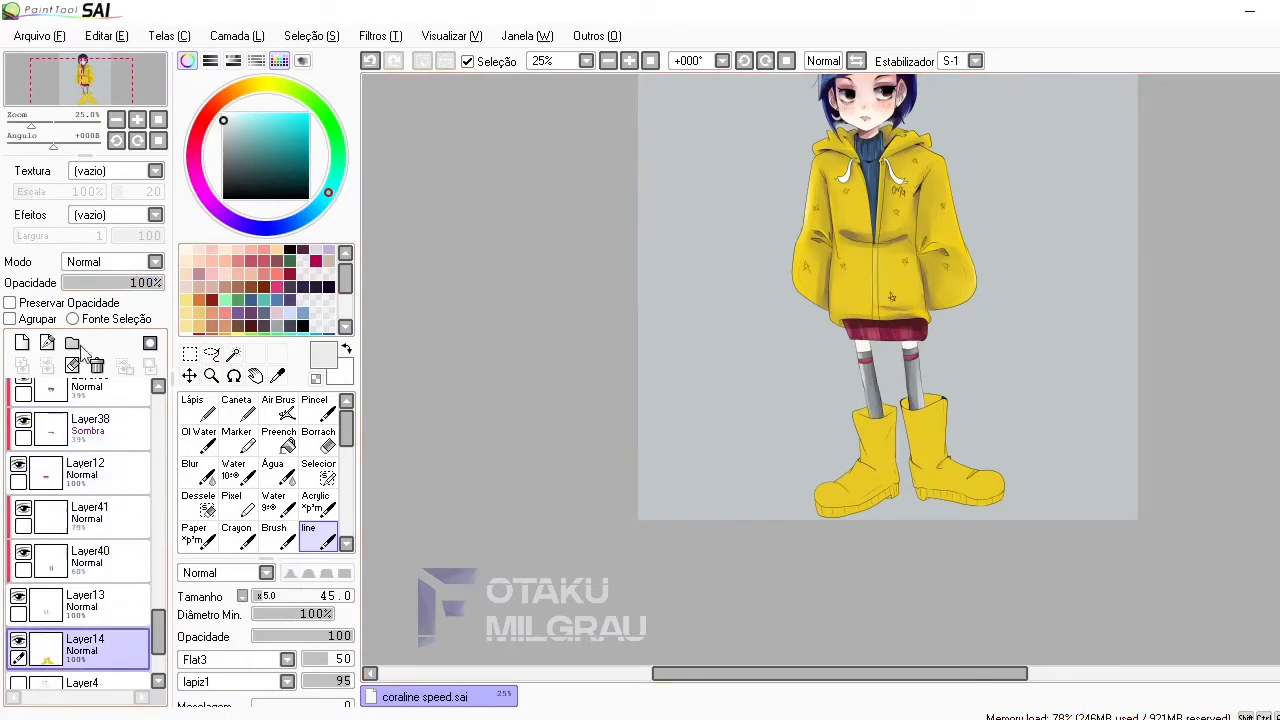
pyautogui.click(22, 342)
pyautogui.keyDown('alt'); pyautogui.click(884, 444); pyautogui.keyUp('alt')
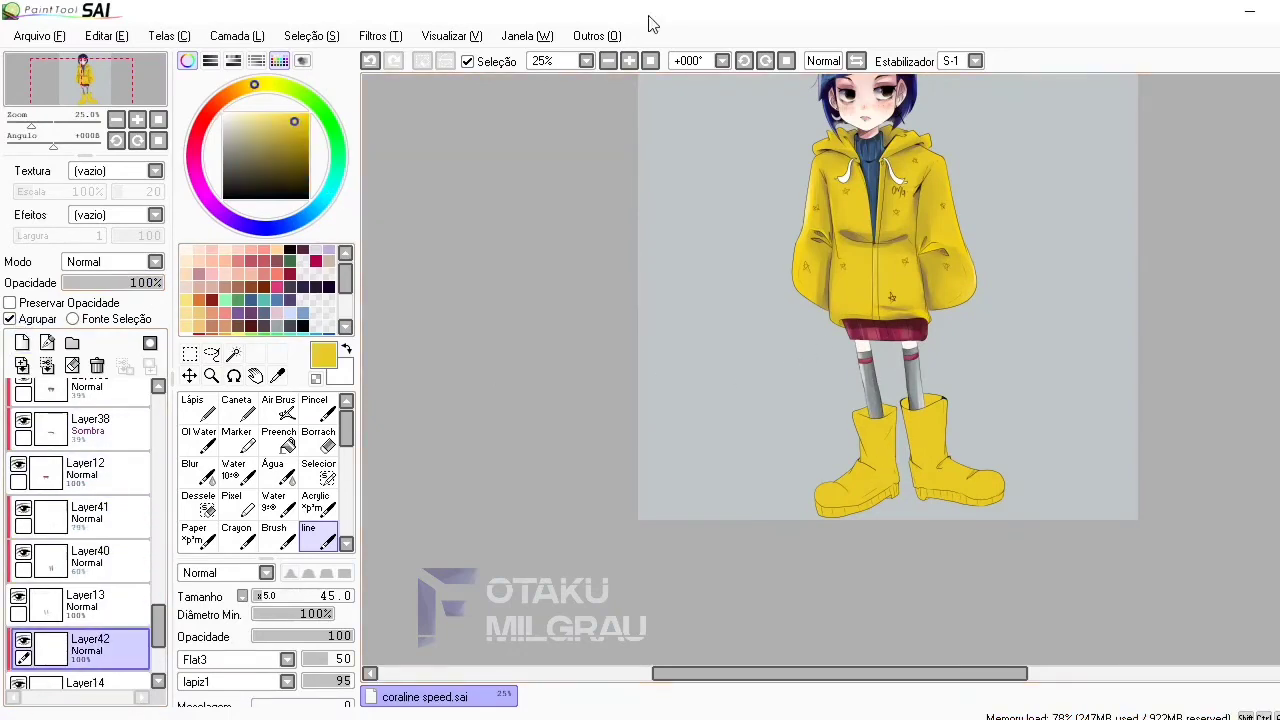
pyautogui.click(629, 61)
pyautogui.scroll(-3, 971, 143)
pyautogui.moveTo(742, 520)
pyautogui.mouseDown()
pyautogui.moveTo(811, 552)
pyautogui.moveTo(976, 493)
pyautogui.moveTo(993, 473)
pyautogui.moveTo(1265, 512)
pyautogui.mouseUp()
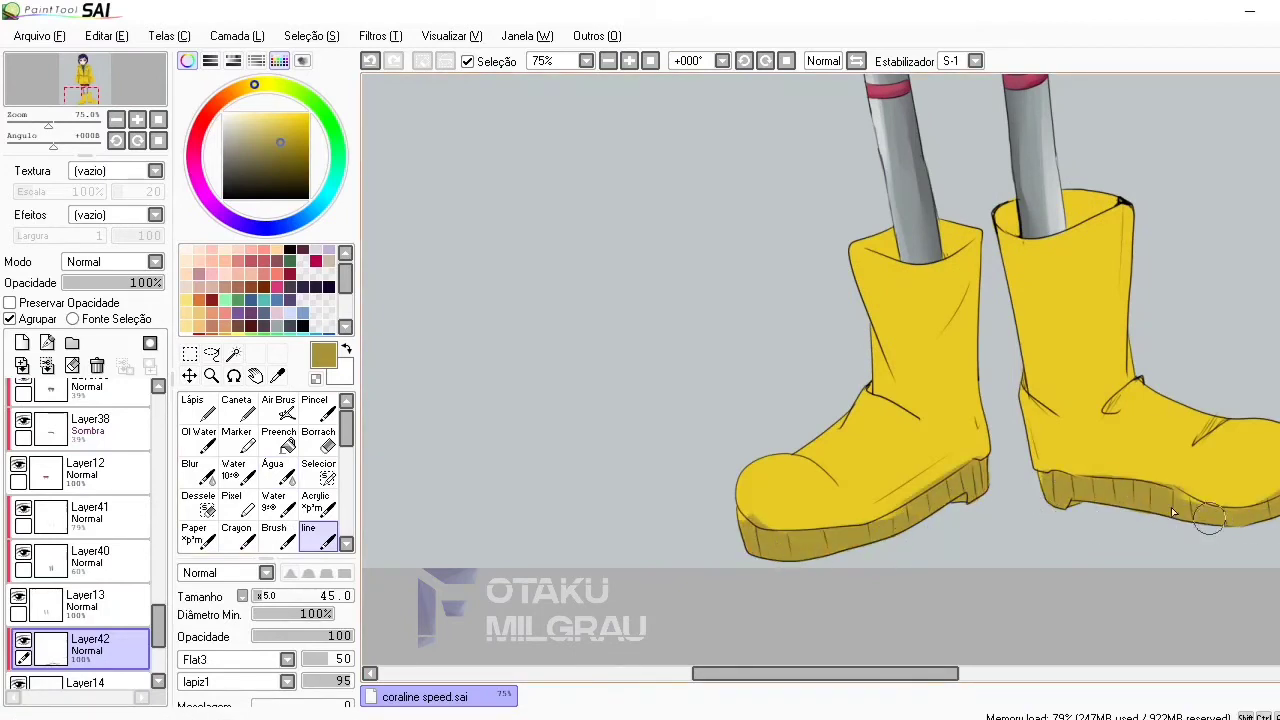
# Paint dark yellow shadows on the boots' folds, toe creases and inner openings with the Brush at size 30 on Layer42
pyautogui.click(273, 535)
pyautogui.moveTo(860, 462); pyautogui.dragTo(832, 500)
pyautogui.moveTo(810, 445); pyautogui.dragTo(890, 375)
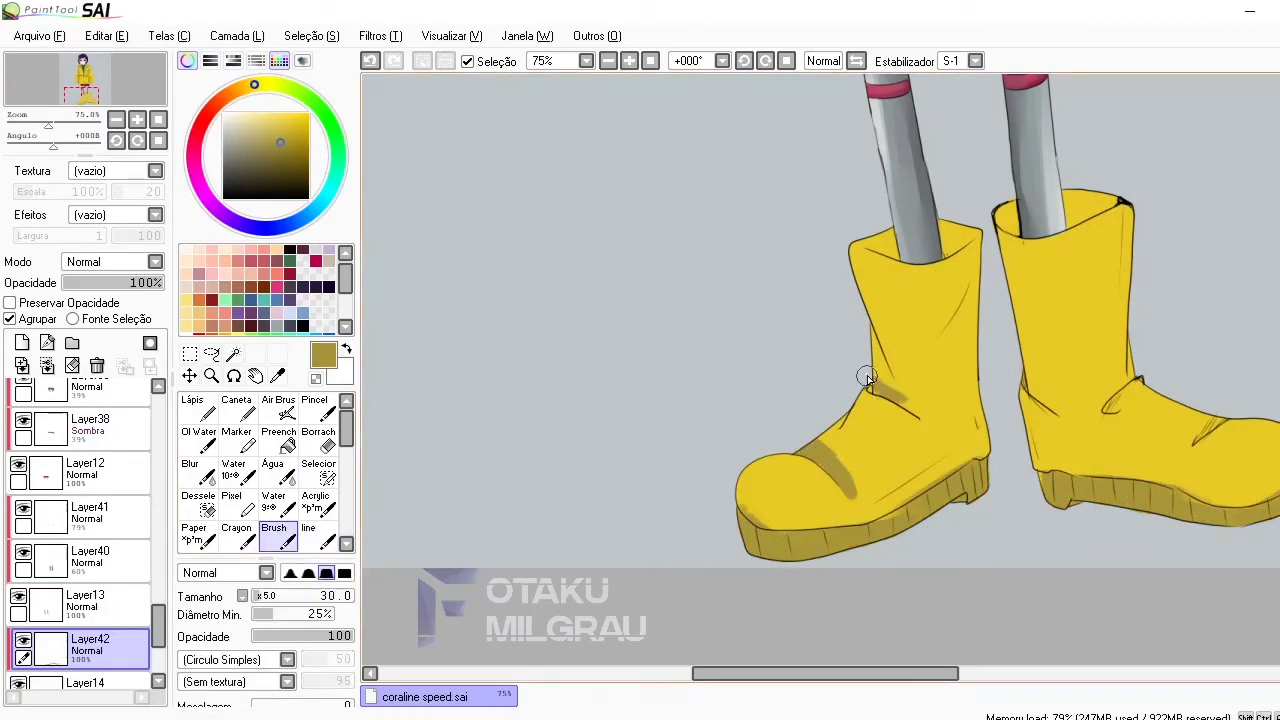
pyautogui.moveTo(875, 330); pyautogui.dragTo(895, 387)
pyautogui.moveTo(1005, 212)
pyautogui.mouseDown()
pyautogui.moveTo(1074, 214)
pyautogui.moveTo(1105, 198)
pyautogui.mouseUp()
pyautogui.moveTo(1000, 392)
pyautogui.mouseDown()
pyautogui.moveTo(1138, 394)
pyautogui.moveTo(1110, 410)
pyautogui.mouseUp()
pyautogui.moveTo(1224, 408); pyautogui.dragTo(1190, 455)
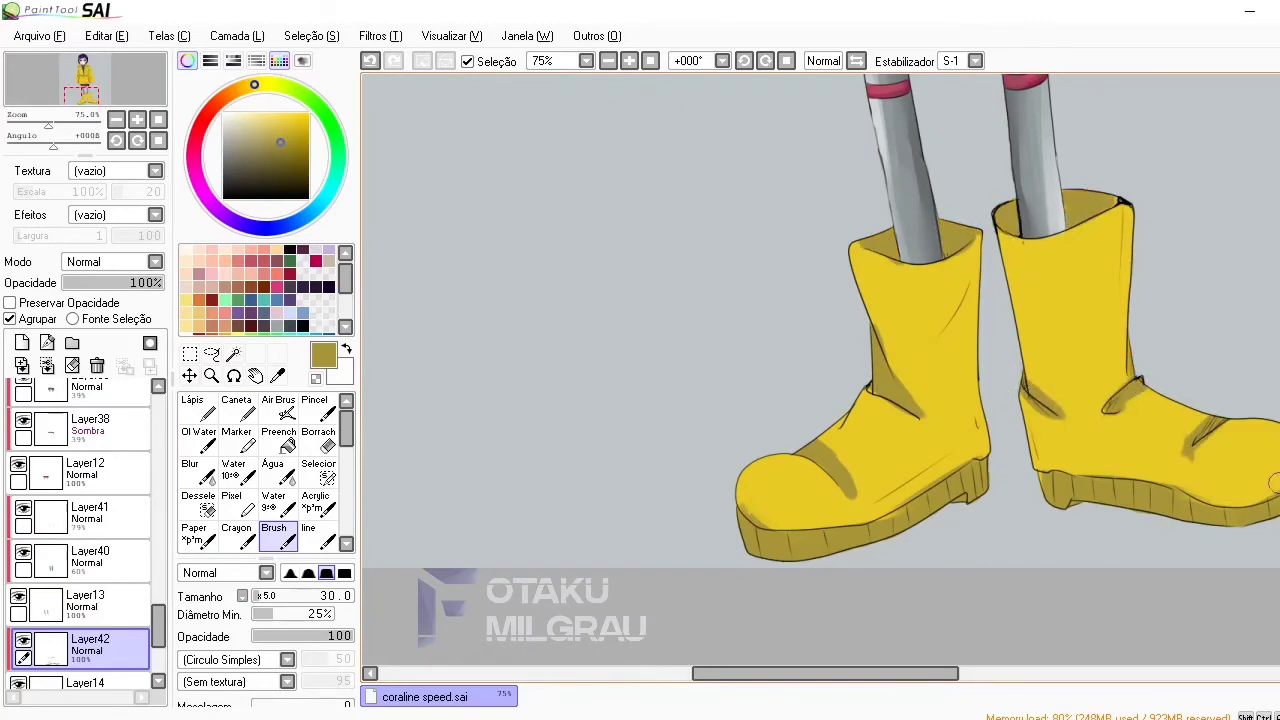
# Blend the boot shadows with Blur at size 40 and lower Layer42's opacity to 66%
pyautogui.click(197, 470)
pyautogui.moveTo(851, 503); pyautogui.dragTo(912, 440)
pyautogui.moveTo(1066, 416)
pyautogui.mouseDown()
pyautogui.moveTo(1200, 458)
pyautogui.moveTo(1044, 192)
pyautogui.moveTo(1048, 252)
pyautogui.mouseUp()
pyautogui.moveTo(757, 522)
pyautogui.mouseDown()
pyautogui.moveTo(863, 471)
pyautogui.moveTo(1250, 485)
pyautogui.mouseUp()
pyautogui.moveTo(160, 283); pyautogui.dragTo(130, 283)
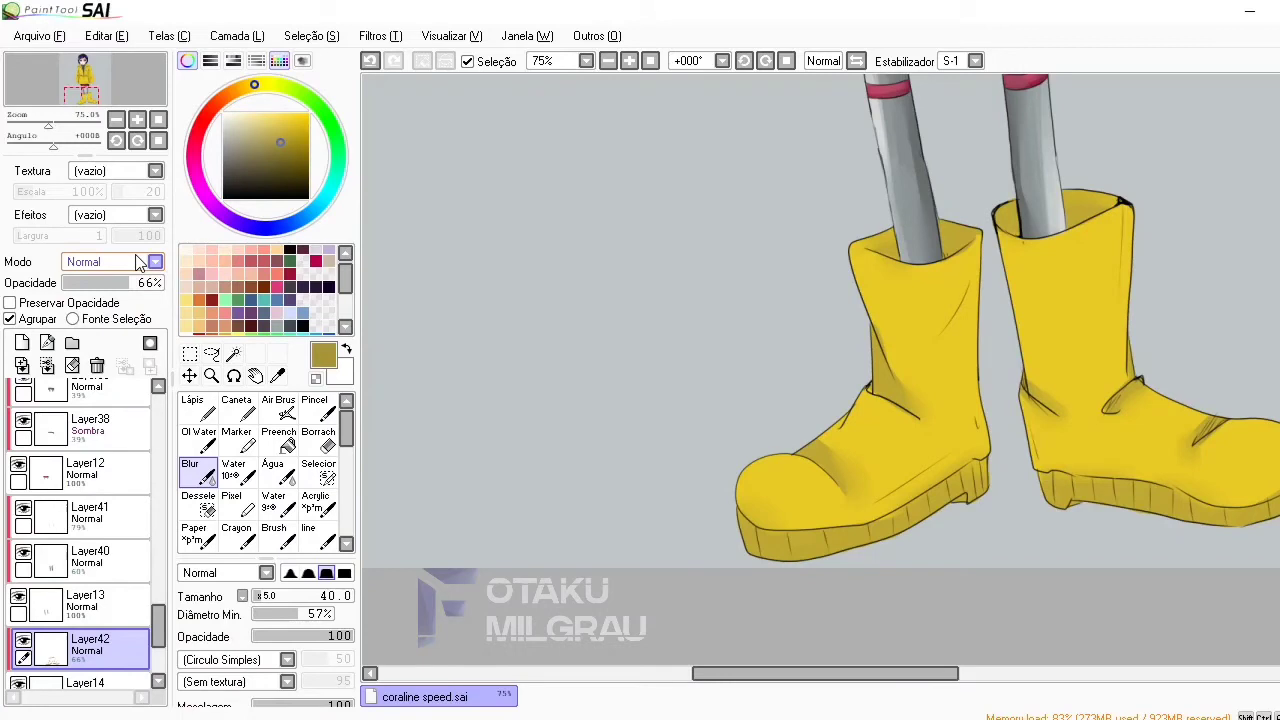
# Add light yellow highlights to the boots' toes, shafts and soles with the Brush at size 30 on a new clipped layer above Layer42, and blend them
pyautogui.click(22, 343)
pyautogui.click(192, 319)
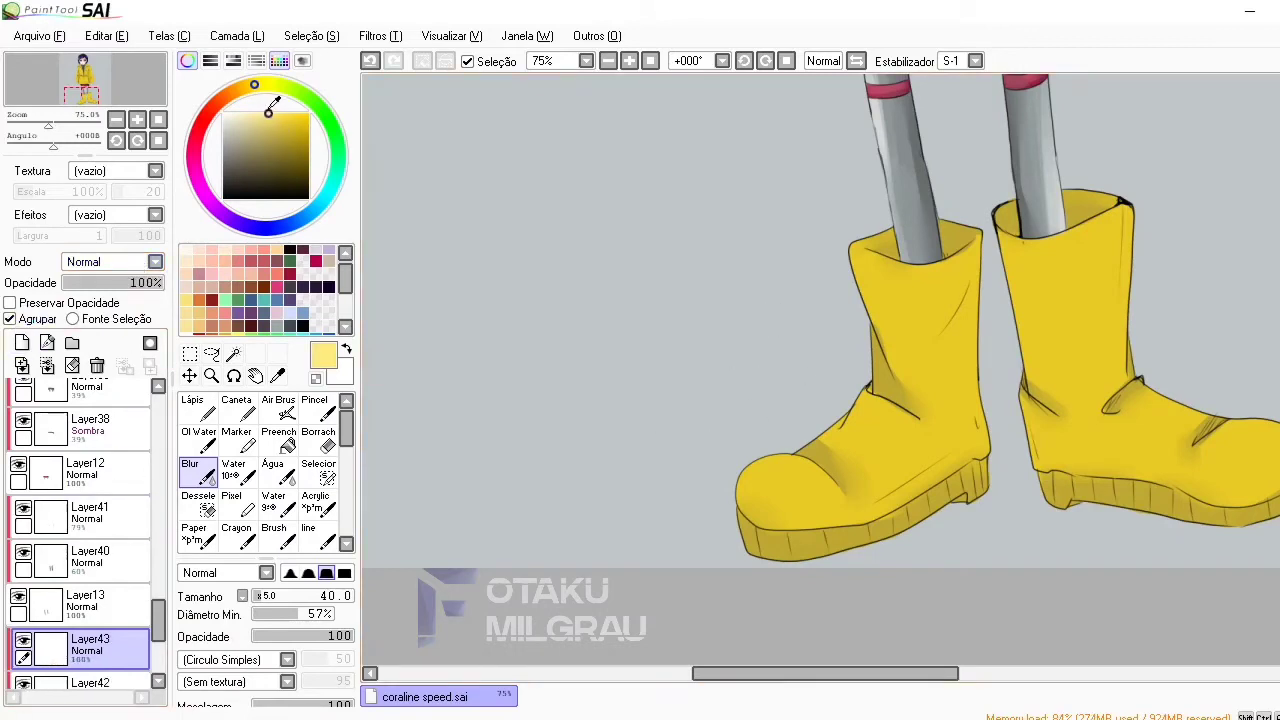
pyautogui.click(274, 535)
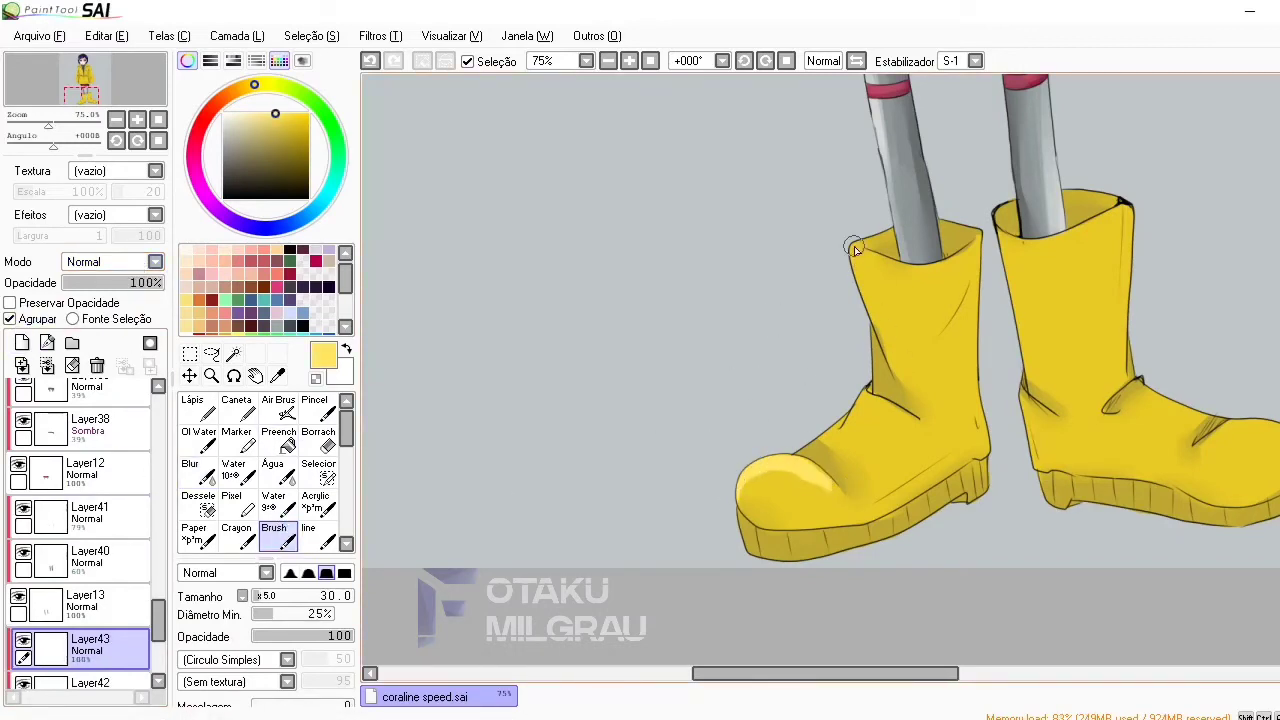
pyautogui.moveTo(853, 249); pyautogui.dragTo(885, 388)
pyautogui.moveTo(1130, 222); pyautogui.dragTo(1118, 376)
pyautogui.moveTo(1010, 258); pyautogui.dragTo(1012, 360)
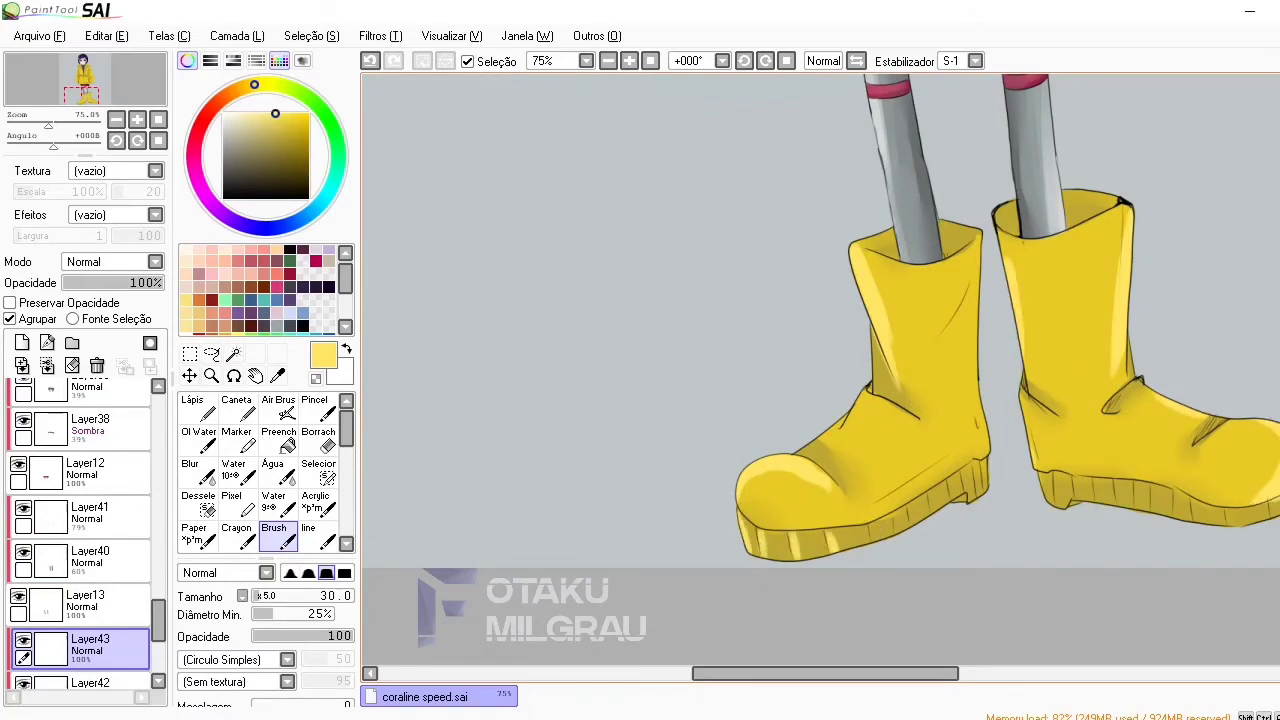
pyautogui.click(190, 470)
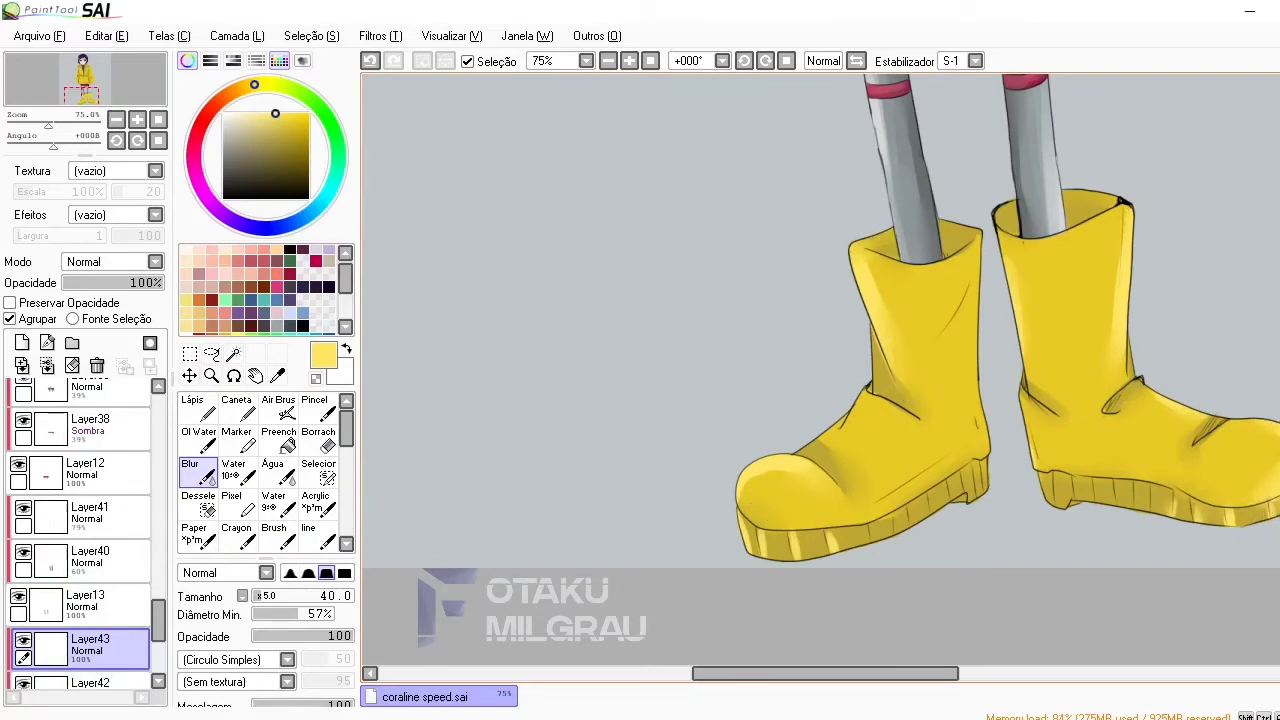
# Add muted yellow strokes to the boots with the Brush at size 30 on a new clipped layer above Layer43
pyautogui.click(22, 342)
pyautogui.click(280, 124)
pyautogui.click(273, 535)
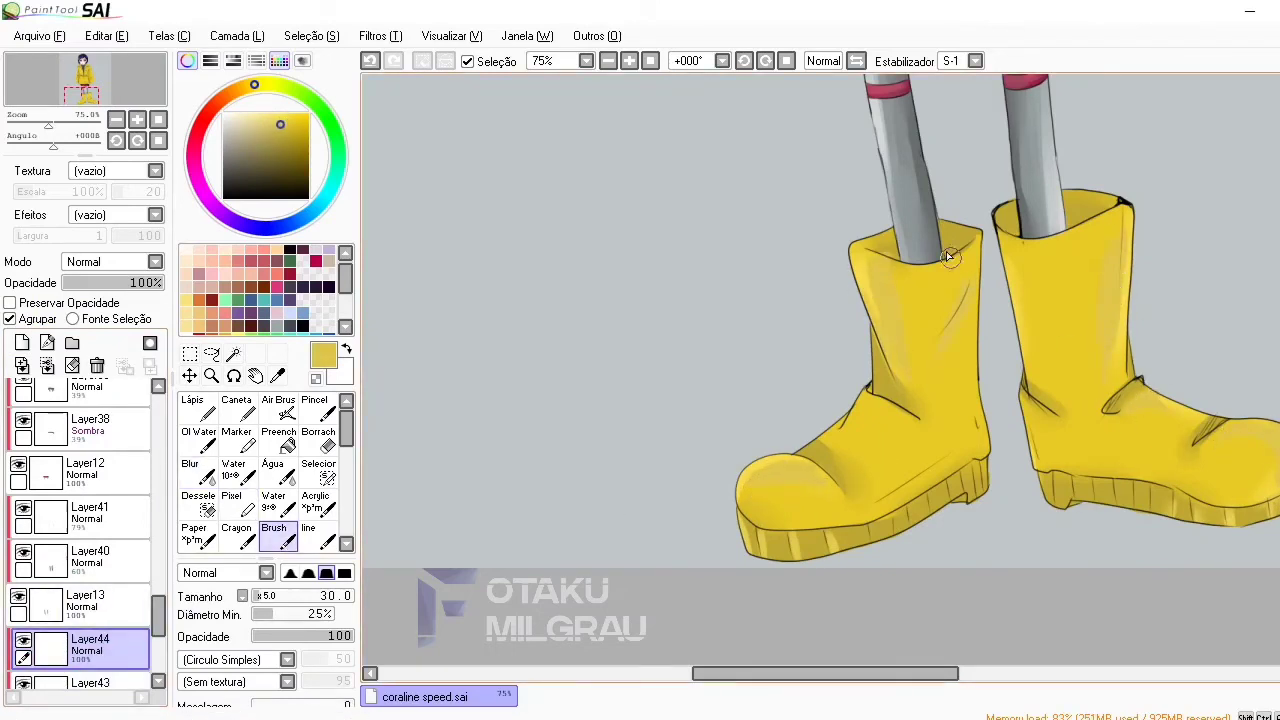
# Paint purple shadows in the boots' folds and inner openings with the Brush at size 30 on a new clipped layer above Layer44
pyautogui.click(24, 344)
pyautogui.click(280, 298)
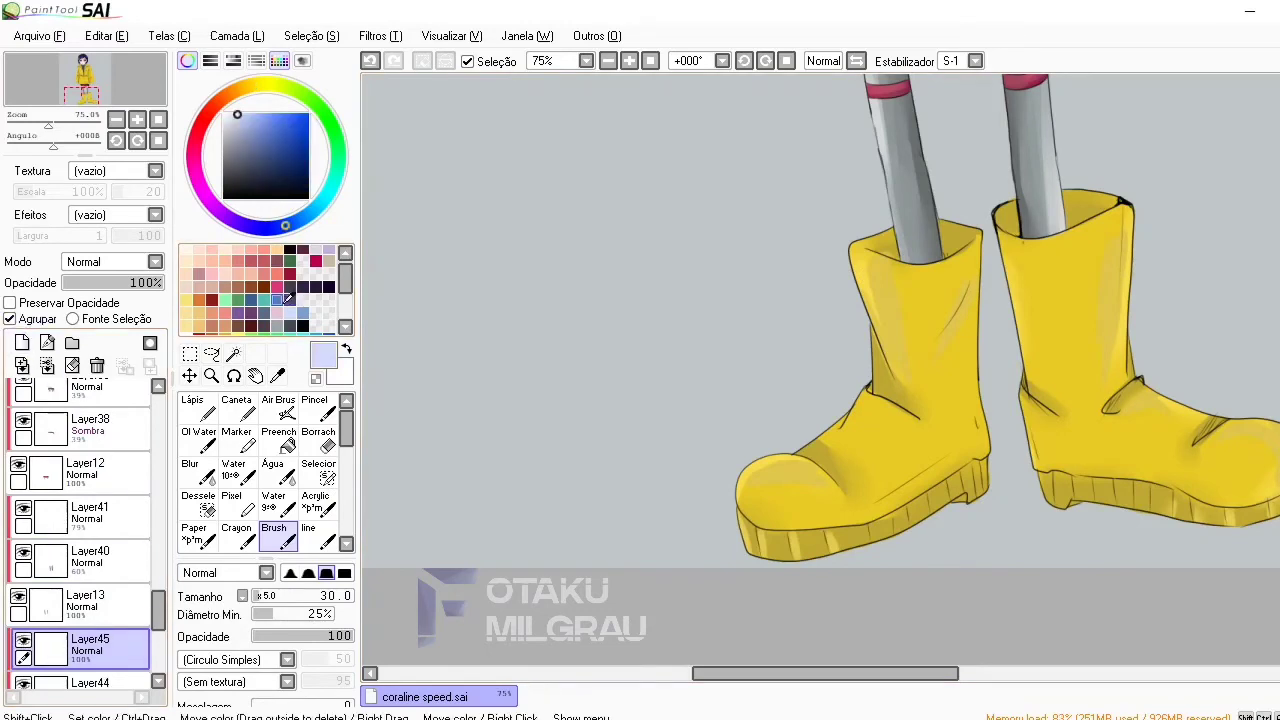
pyautogui.click(303, 312)
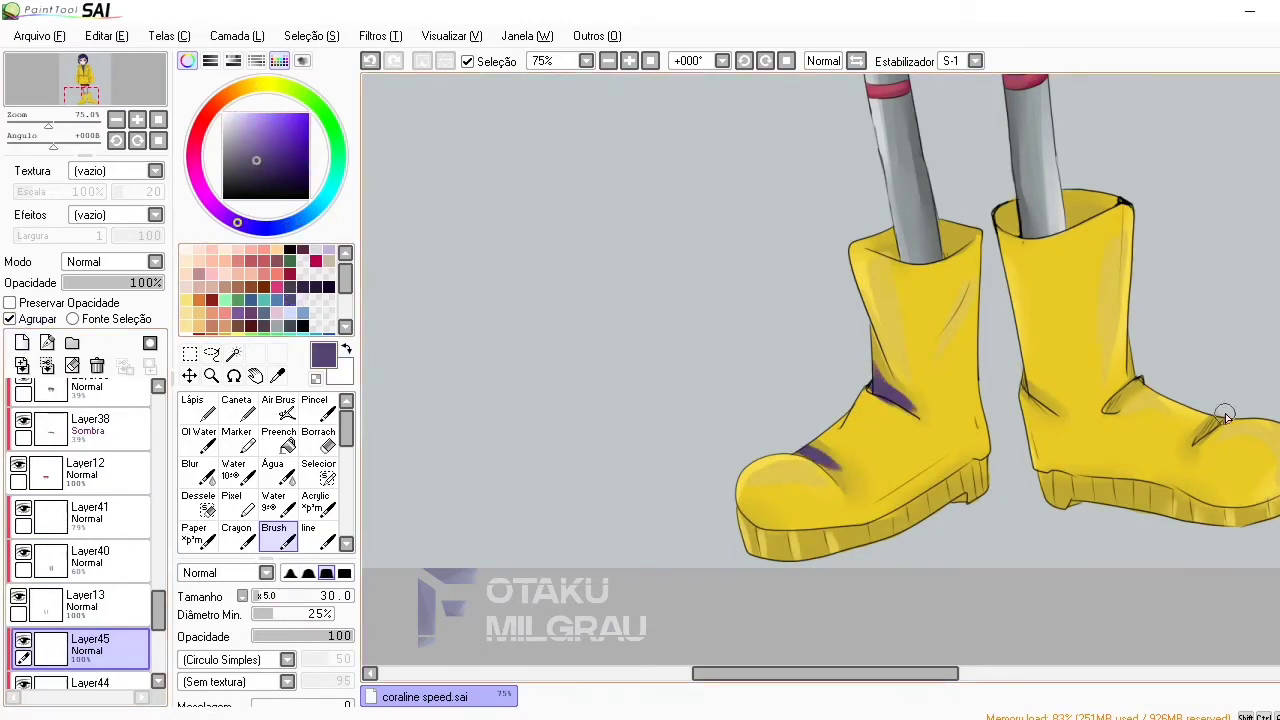
pyautogui.moveTo(1058, 228); pyautogui.dragTo(1089, 207)
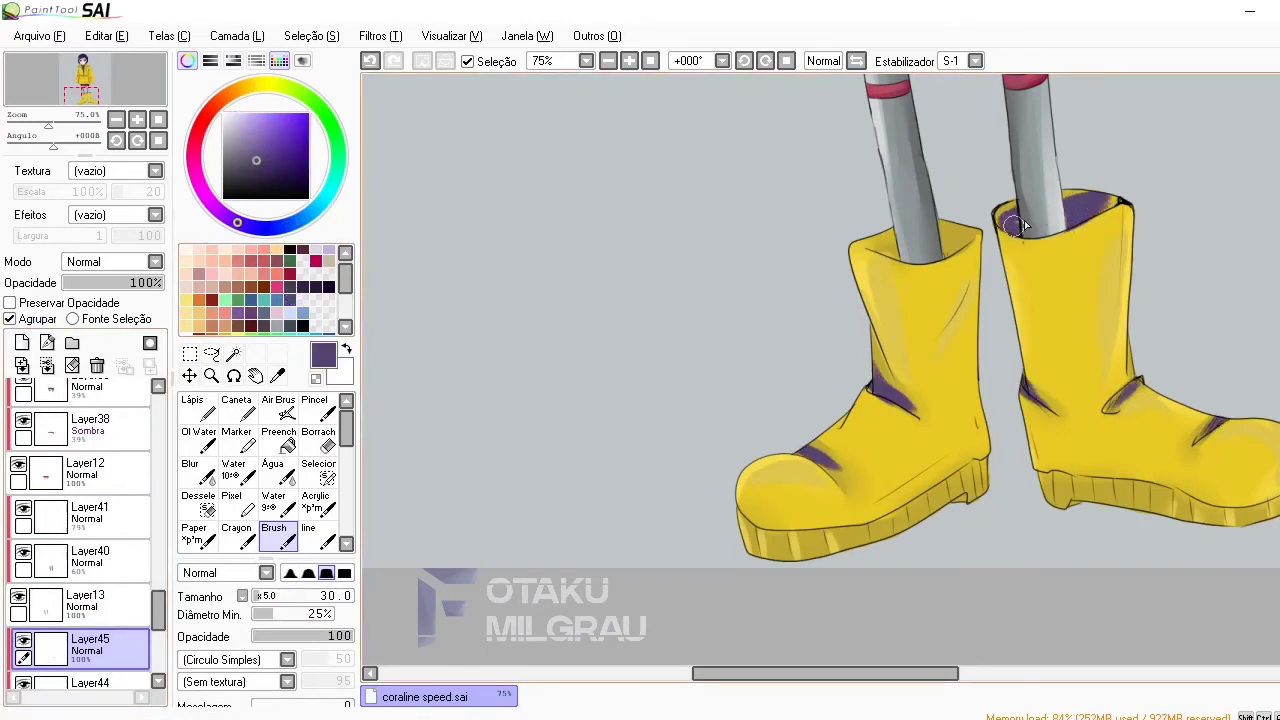
# Blend the purple boot shadows with Blur at size 40 and lower Layer45's opacity to 53%
pyautogui.click(192, 470)
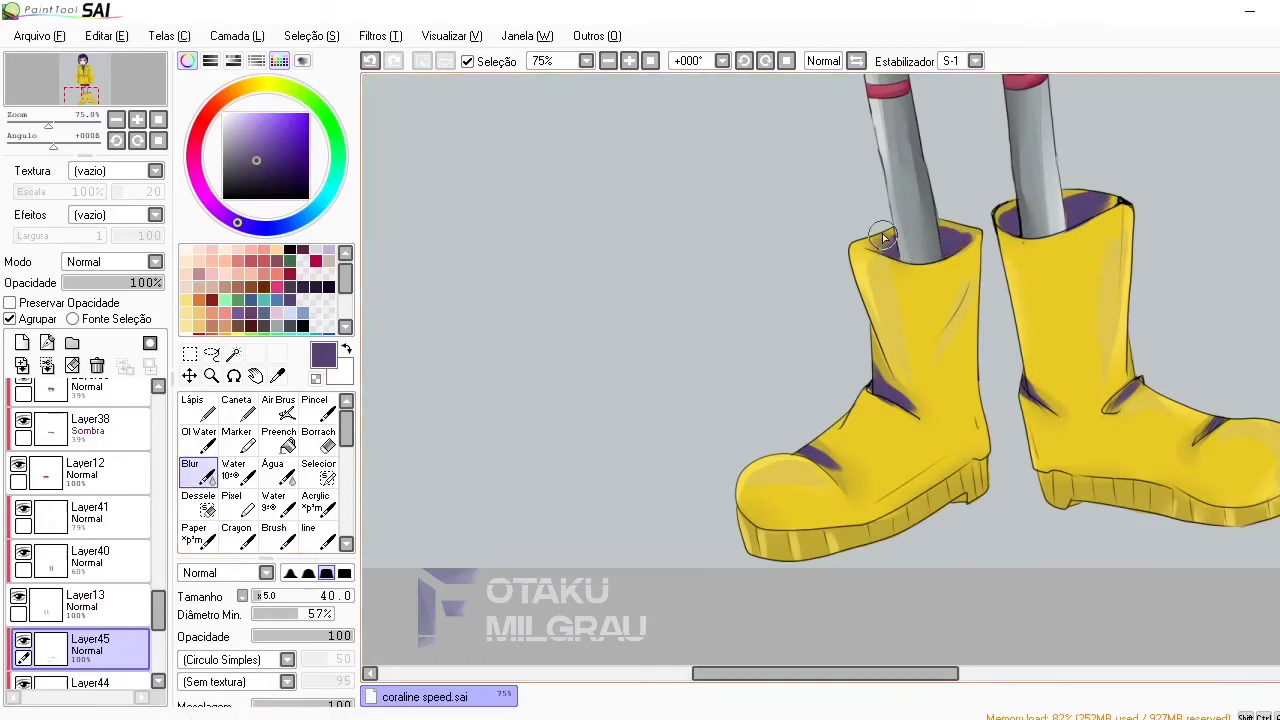
pyautogui.moveTo(1027, 397)
pyautogui.mouseDown()
pyautogui.moveTo(844, 477)
pyautogui.moveTo(940, 430)
pyautogui.mouseUp()
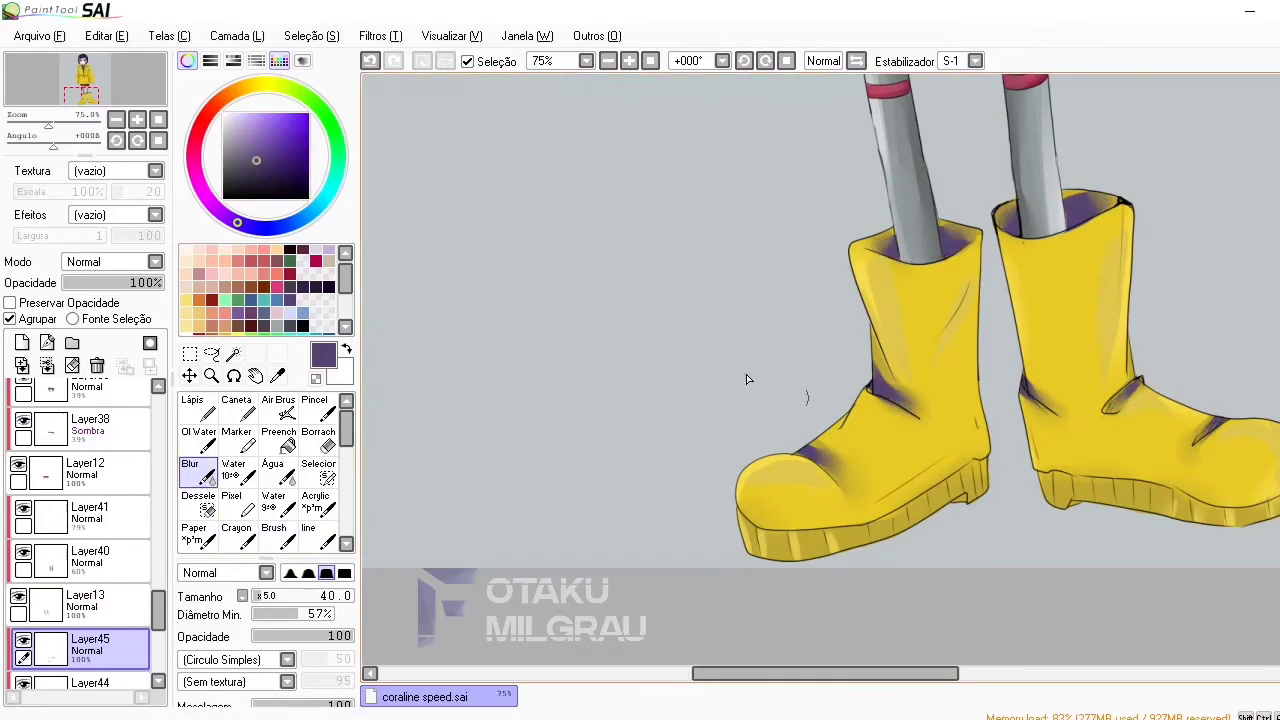
pyautogui.moveTo(1070, 225); pyautogui.dragTo(1105, 200)
pyautogui.moveTo(160, 282); pyautogui.dragTo(128, 282)
# Add orange patches to both boots with the size 30 Brush on a new clipped layer above Layer45, blend them and lower Layer46's opacity to 55%
pyautogui.scroll(-3, 936, 258)
pyautogui.hotkey('ctrl', 'shift', 'n')
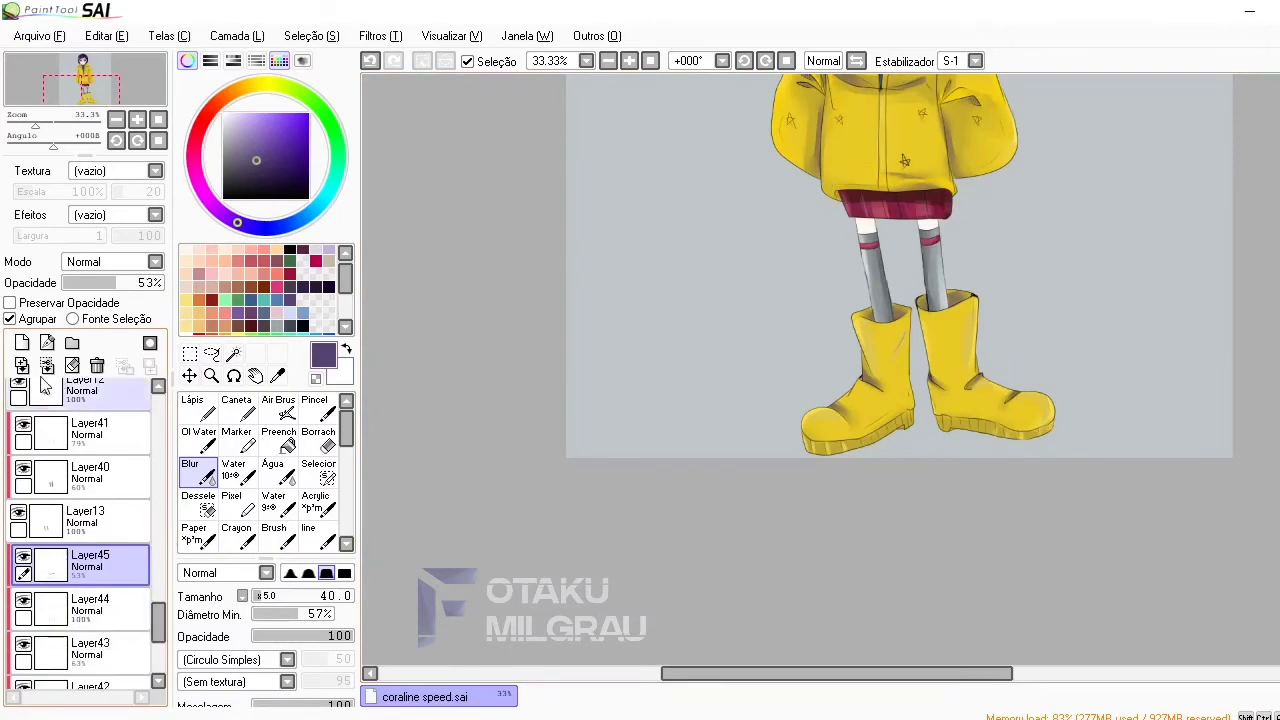
pyautogui.keyDown('alt'); pyautogui.click(896, 378); pyautogui.keyUp('alt')
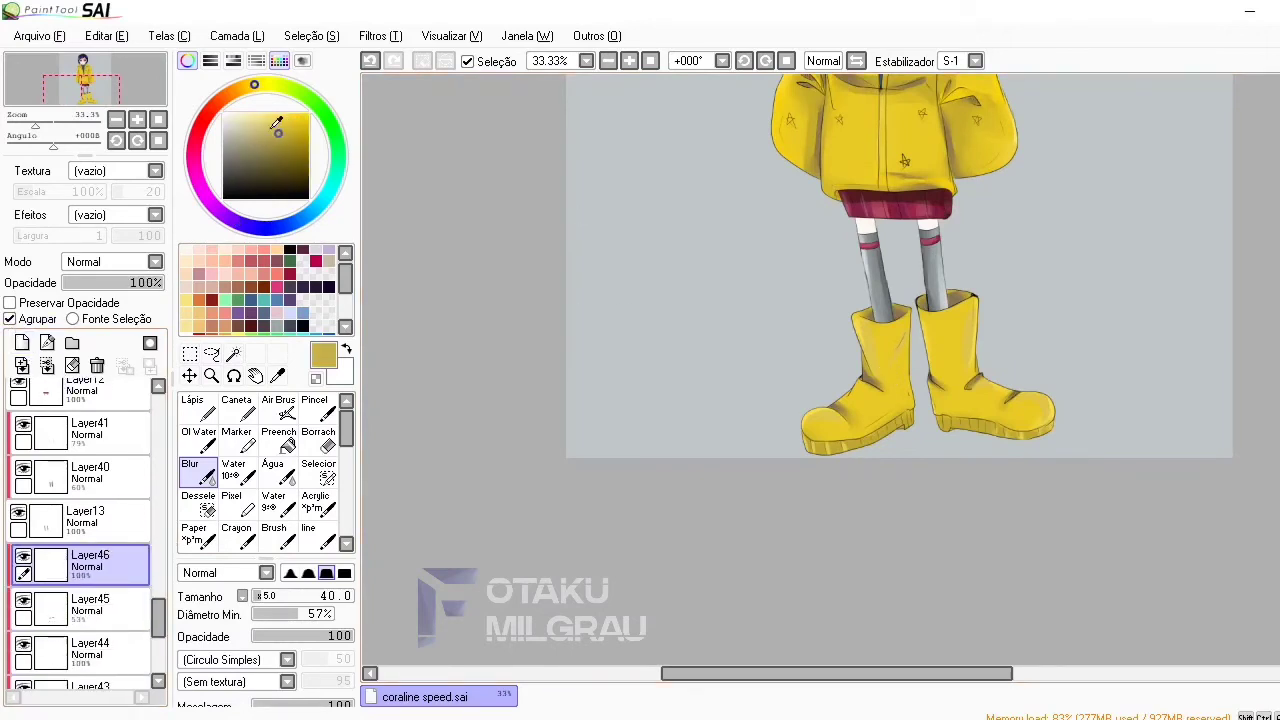
pyautogui.click(247, 86)
pyautogui.click(308, 118)
pyautogui.click(274, 535)
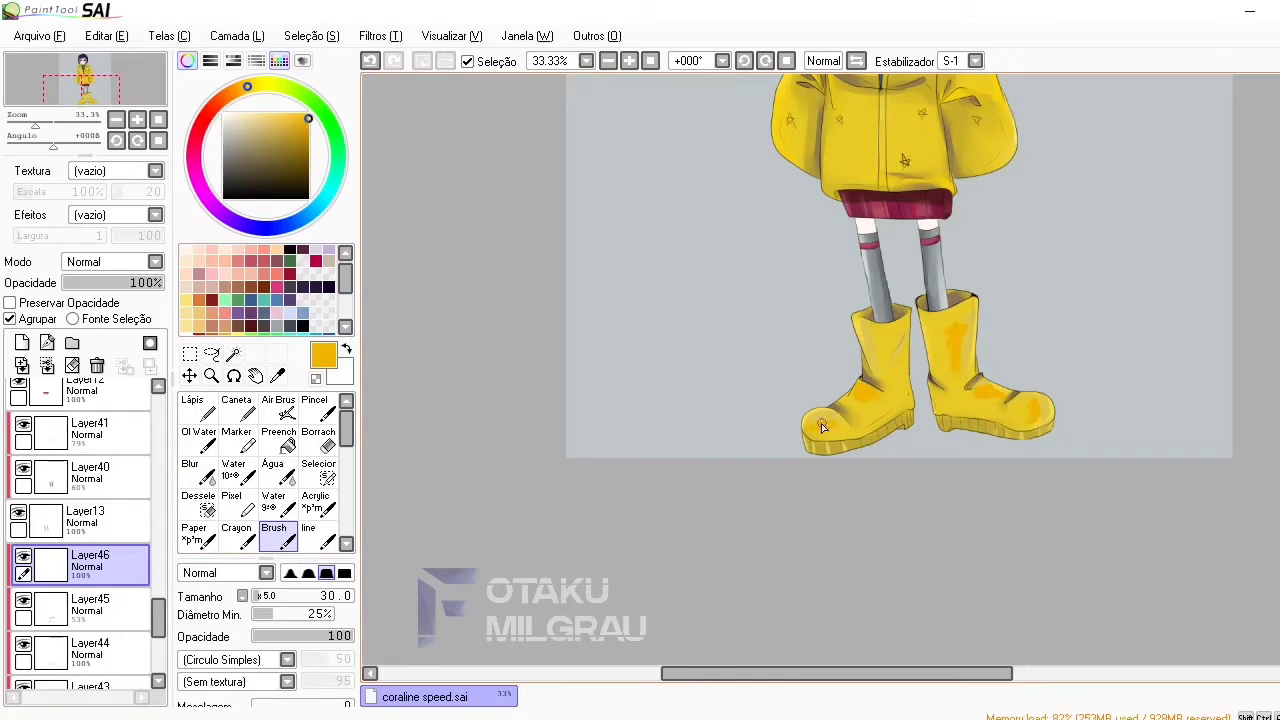
pyautogui.press('b')
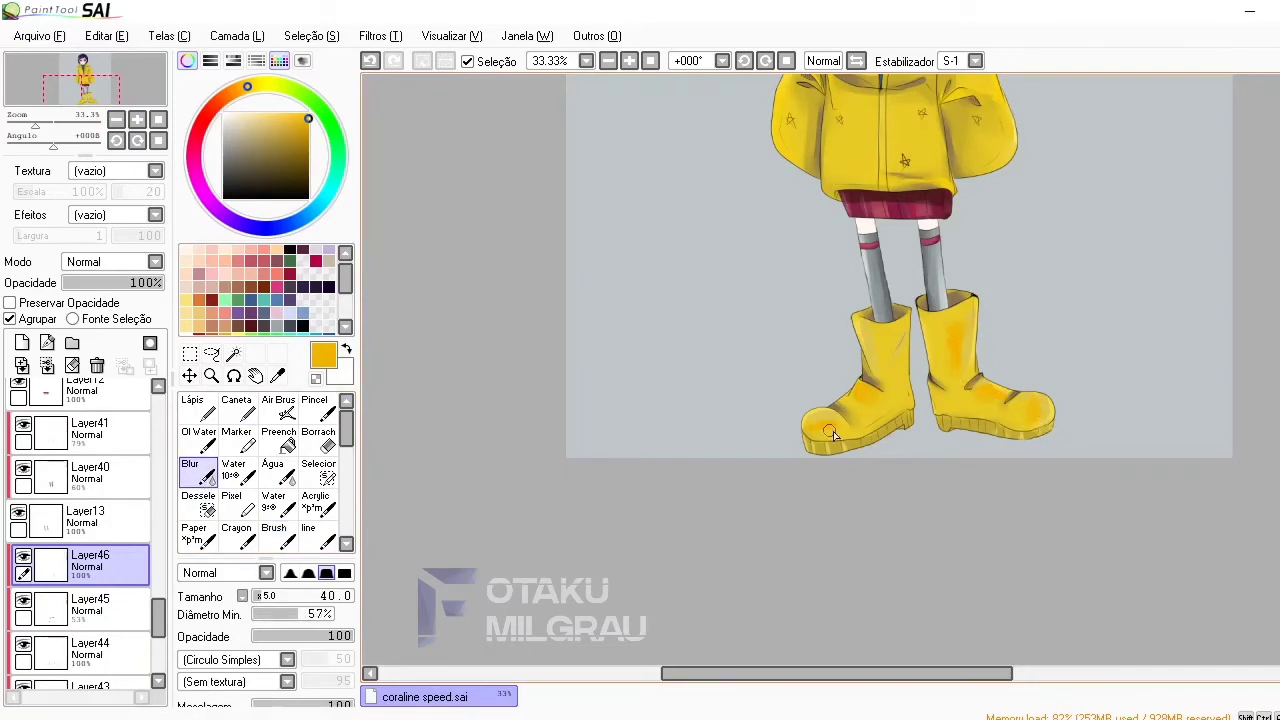
# Add dull yellow shading to the boots with the Brush at size 30 on a new clipped layer above Layer46
pyautogui.click(22, 343)
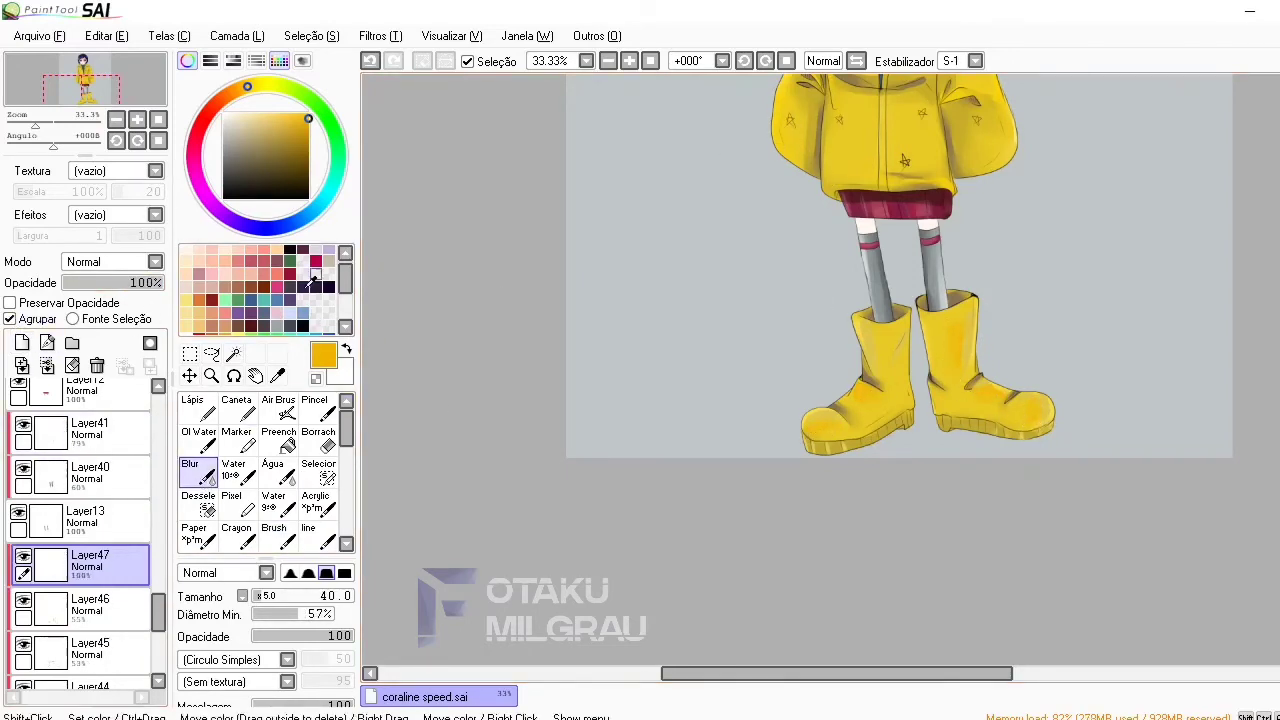
pyautogui.click(284, 130)
pyautogui.click(255, 84)
pyautogui.click(286, 128)
pyautogui.click(274, 535)
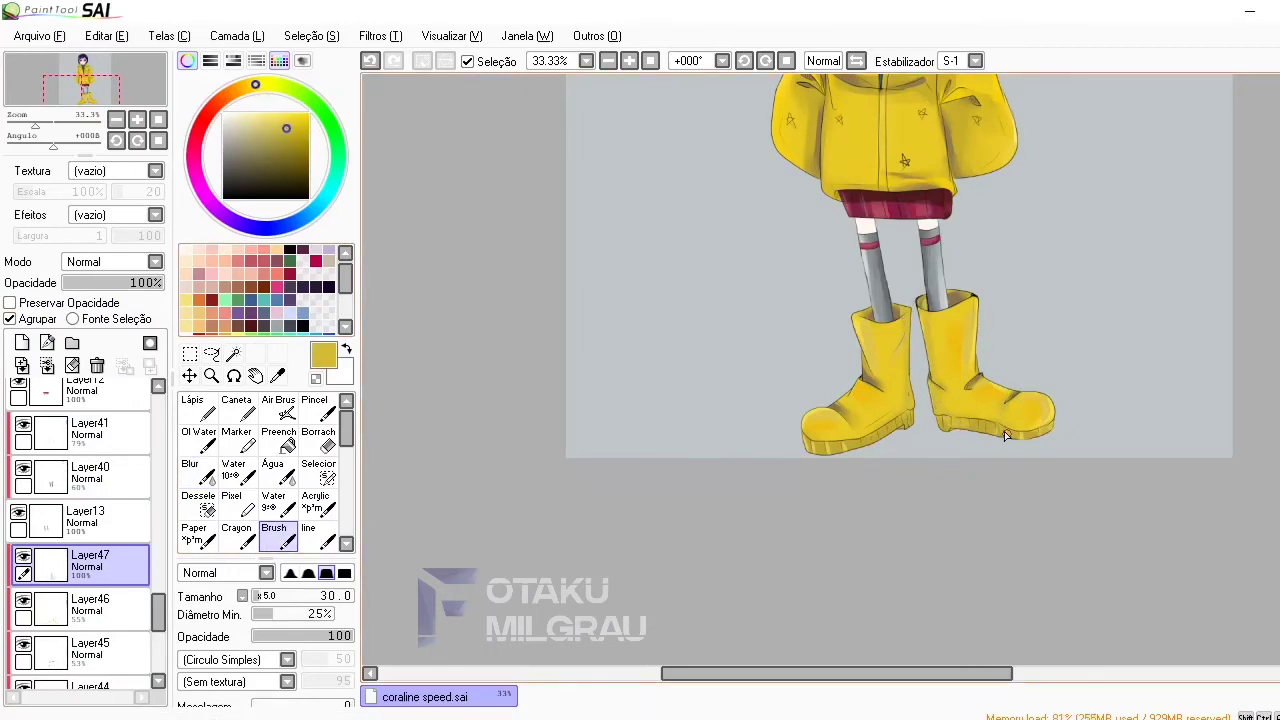
pyautogui.click(608, 61)
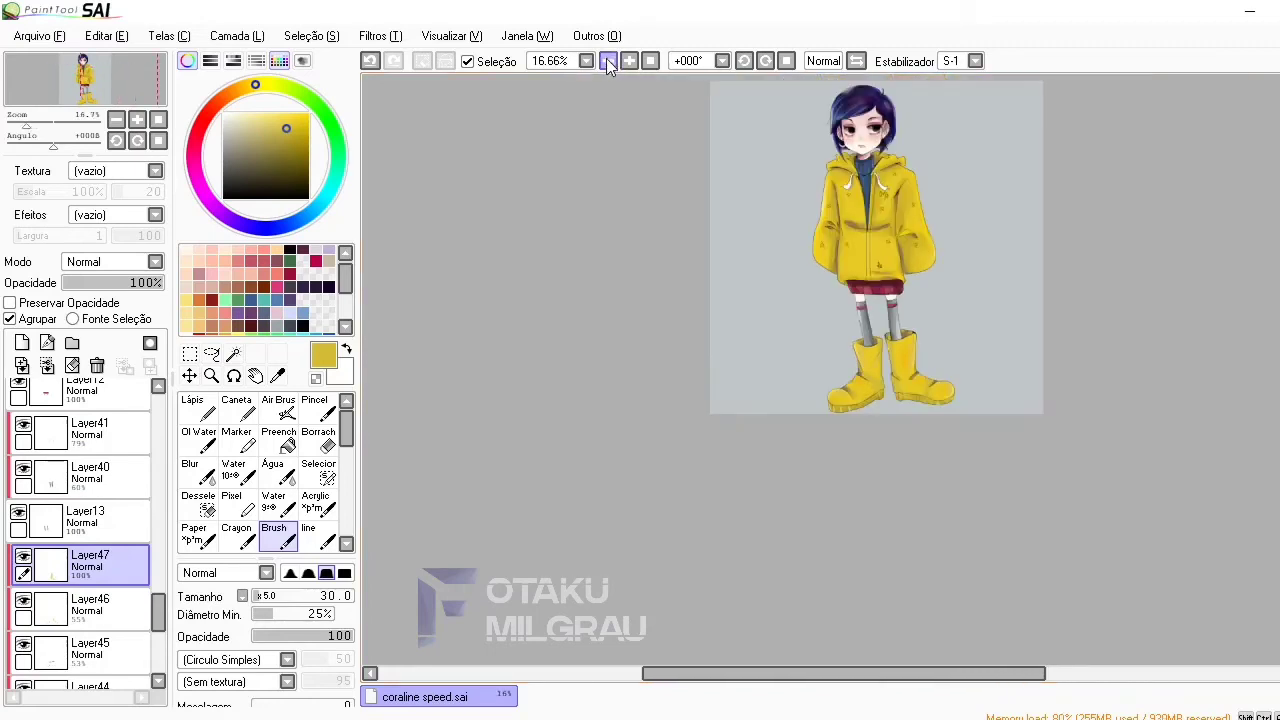
# Shade the bare skin of both legs below the skirt in salmon pink with the Brush at size 30 on Layer16
pyautogui.click(629, 61)
pyautogui.moveTo(158, 612); pyautogui.dragTo(163, 432)
pyautogui.scroll(-5, 100, 540)
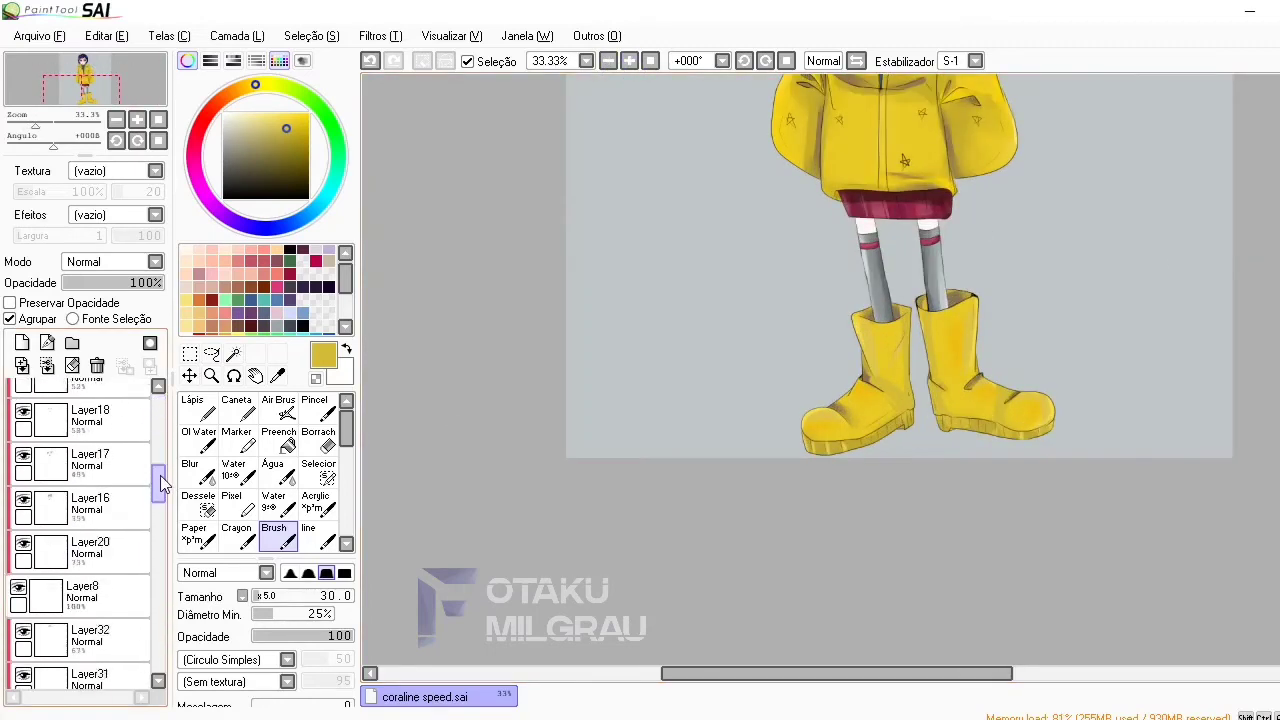
pyautogui.click(58, 612)
pyautogui.click(58, 660)
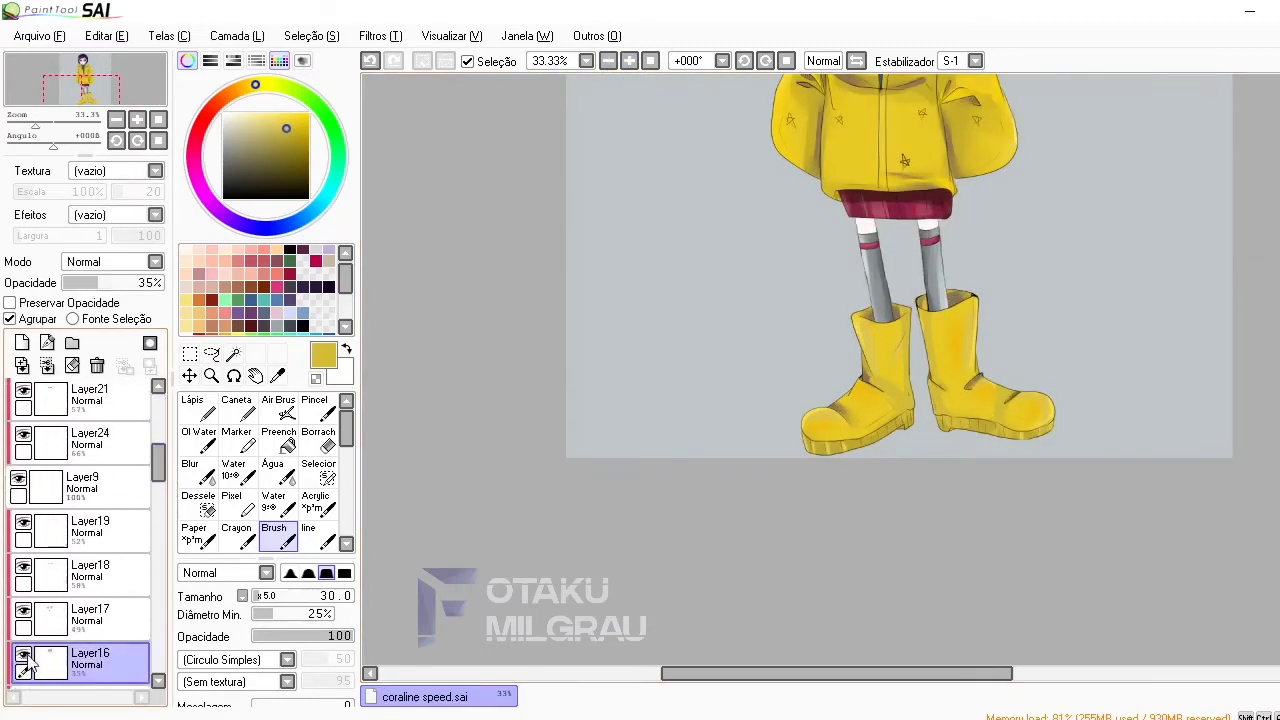
pyautogui.click(277, 262)
pyautogui.scroll(2, 1047, 228)
pyautogui.scroll(3, 848, 322)
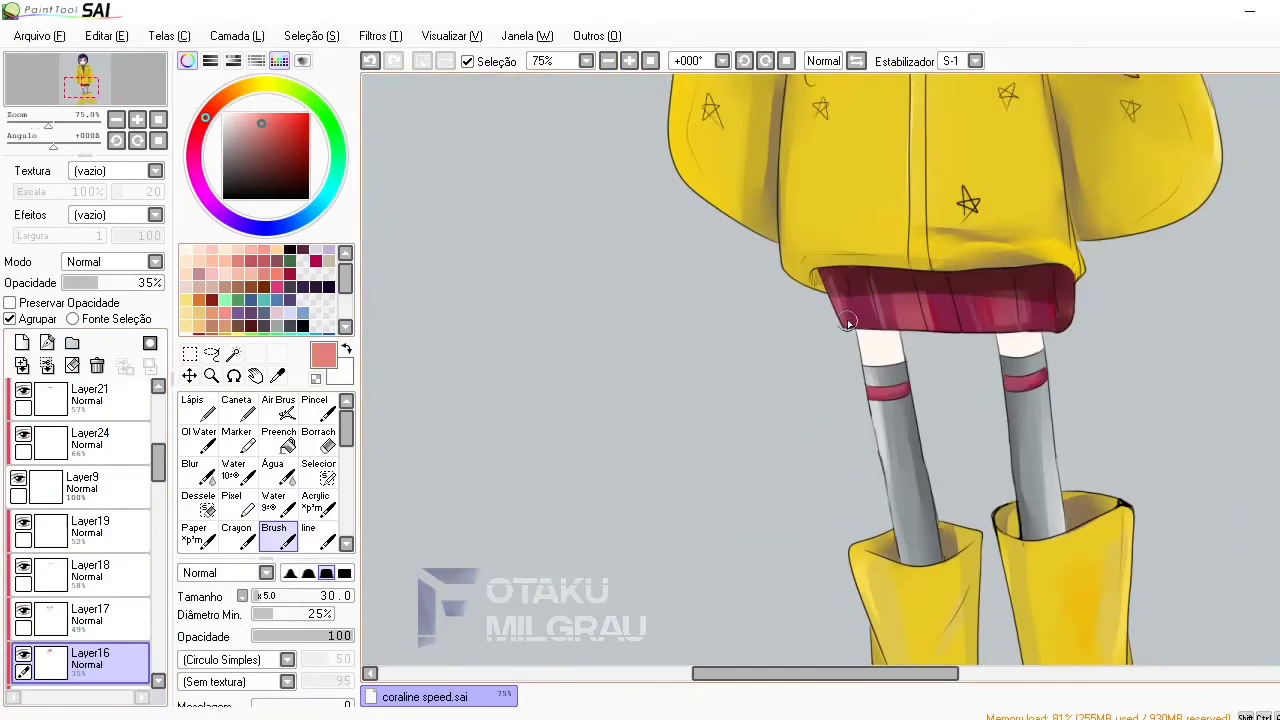
# Tint the leg skin between the skirt and socks in light peach with the Brush at size 30 on Layer17
pyautogui.click(90, 612)
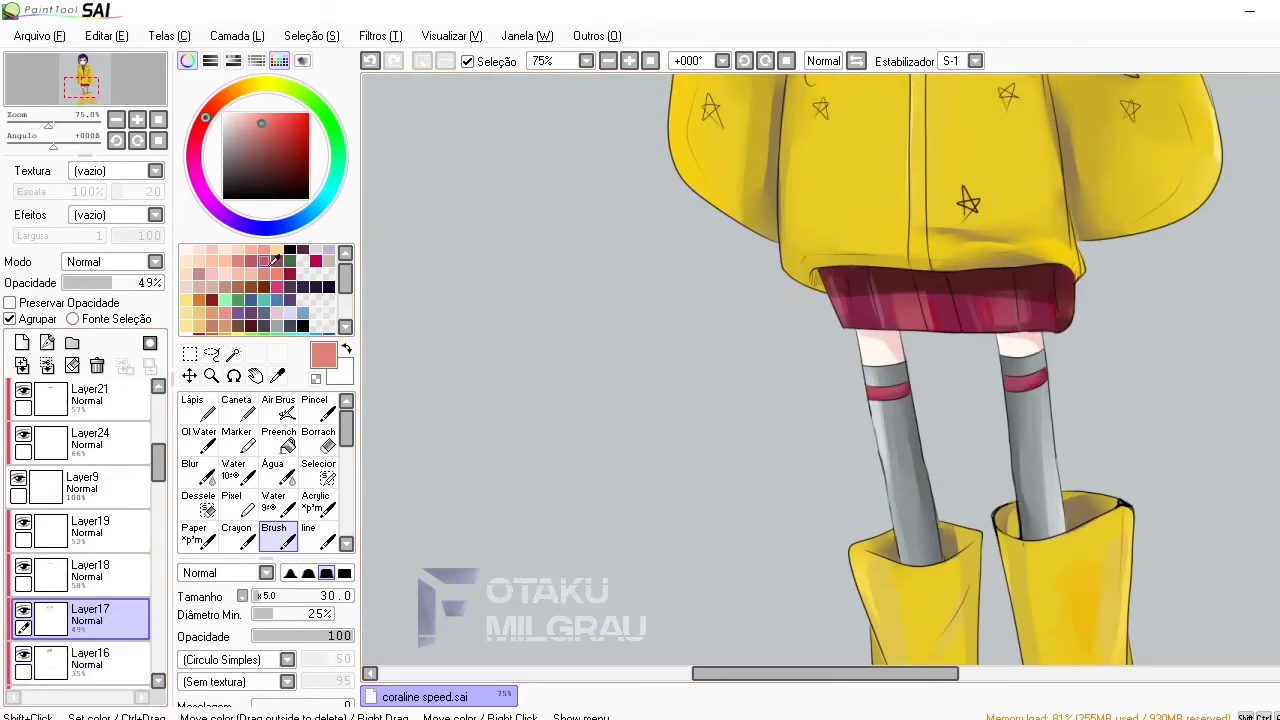
pyautogui.keyDown('alt'); pyautogui.click(913, 330); pyautogui.keyUp('alt')
pyautogui.keyDown('alt'); pyautogui.click(877, 363); pyautogui.keyUp('alt')
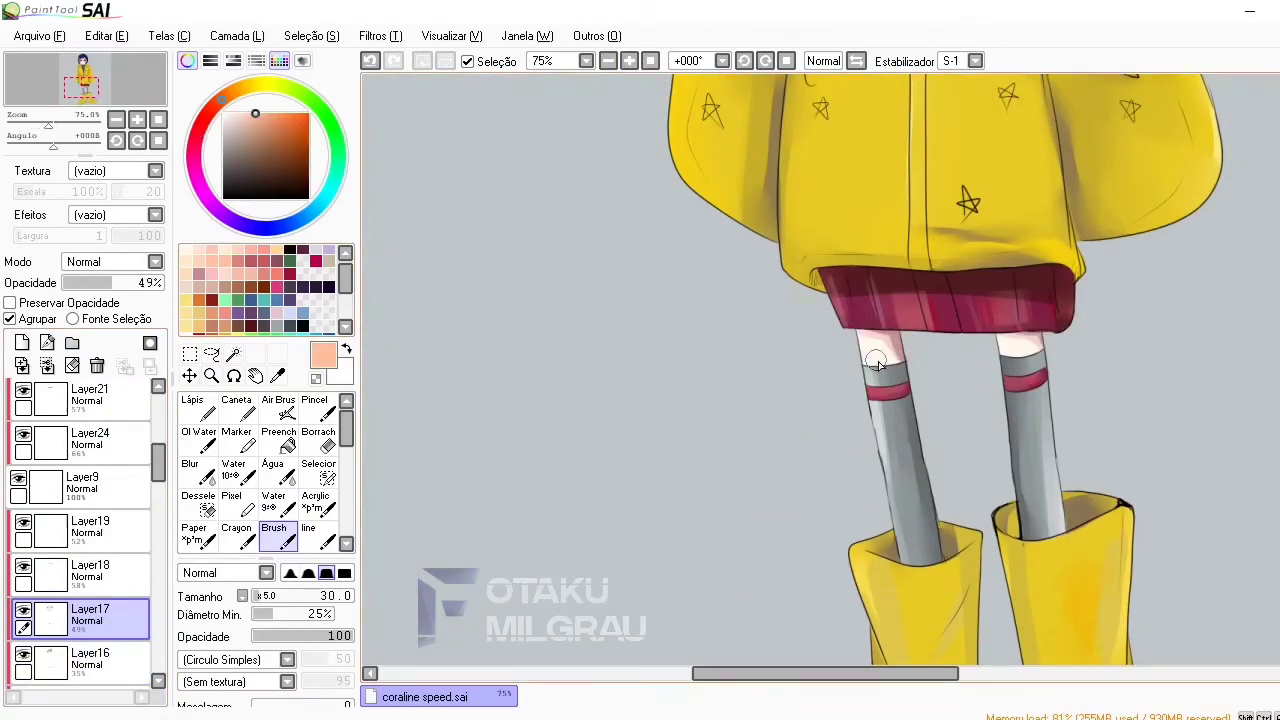
# Paint the crescent moon earring bright yellow with the Brush at size 30 on a new layer above Layer33
pyautogui.scroll(-2, 1016, 360)
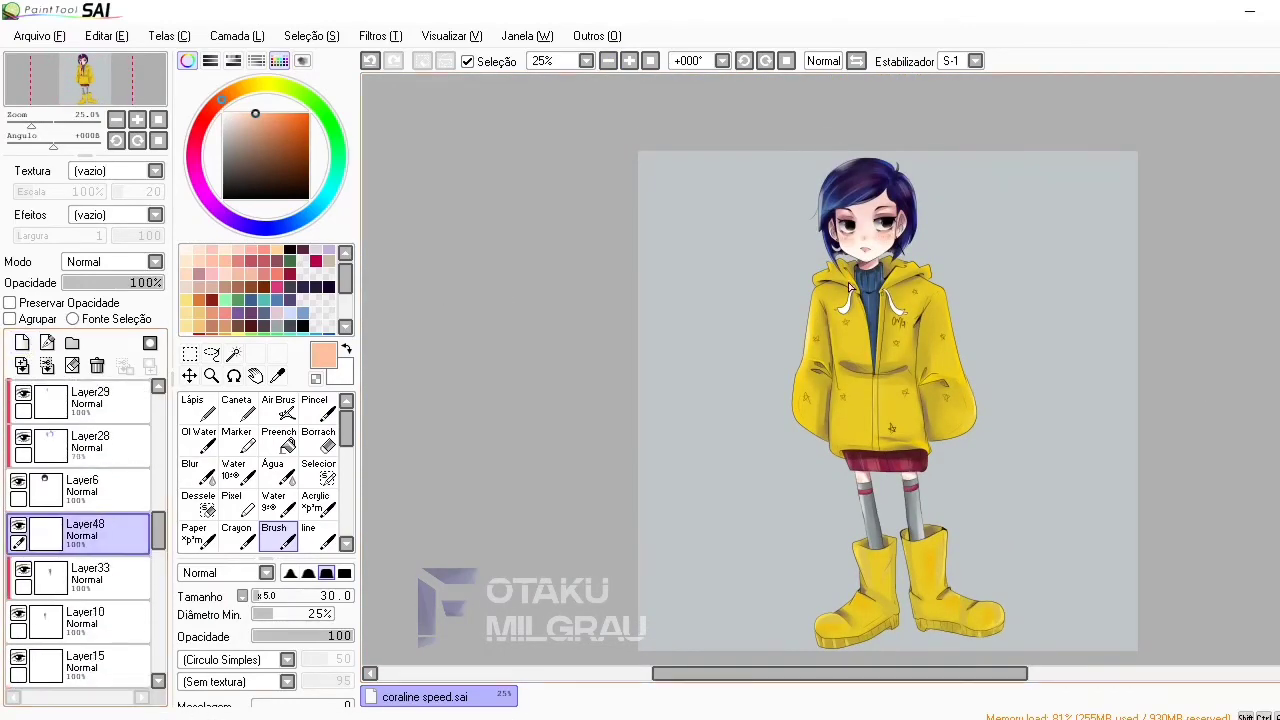
pyautogui.scroll(2, 849, 288)
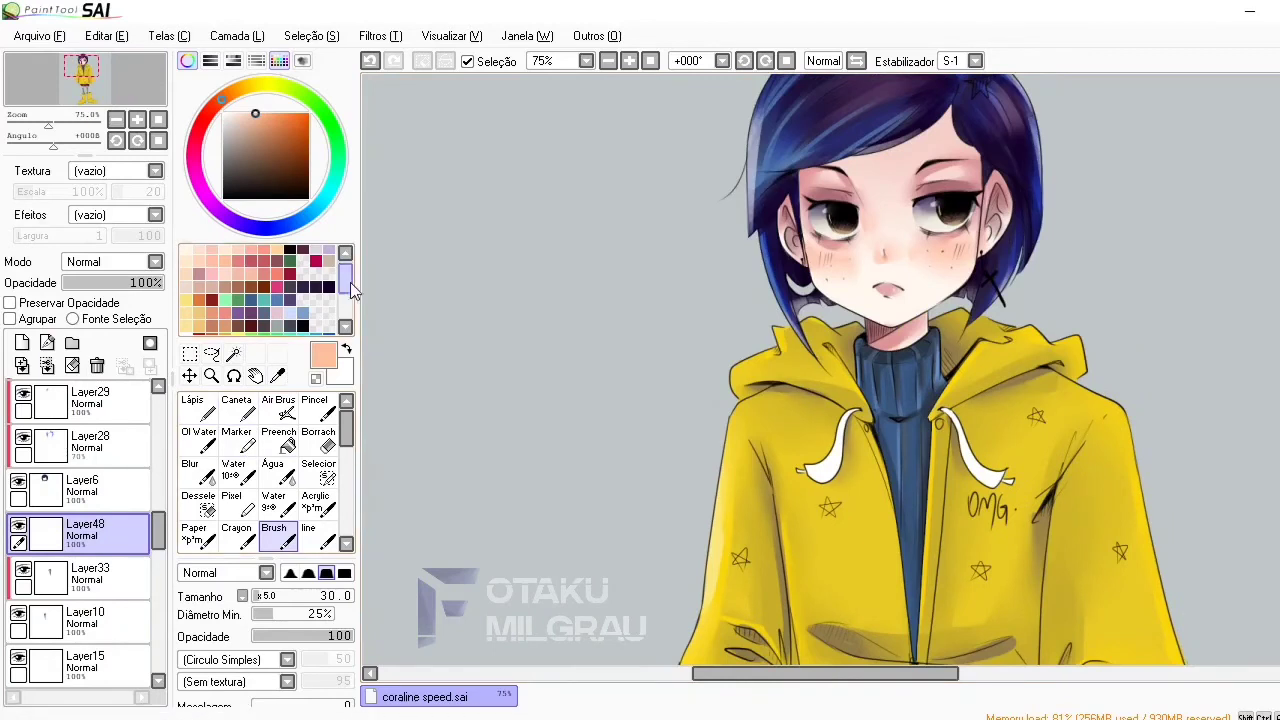
pyautogui.moveTo(345, 280); pyautogui.dragTo(345, 300)
pyautogui.click(224, 275)
pyautogui.moveTo(792, 278)
pyautogui.mouseDown()
pyautogui.moveTo(812, 292)
pyautogui.moveTo(800, 290)
pyautogui.mouseUp()
# Shade the earring in golden yellow and dark purple with the Brush on a new clipped layer above Layer48, lowering its opacity to 55%
pyautogui.click(21, 342)
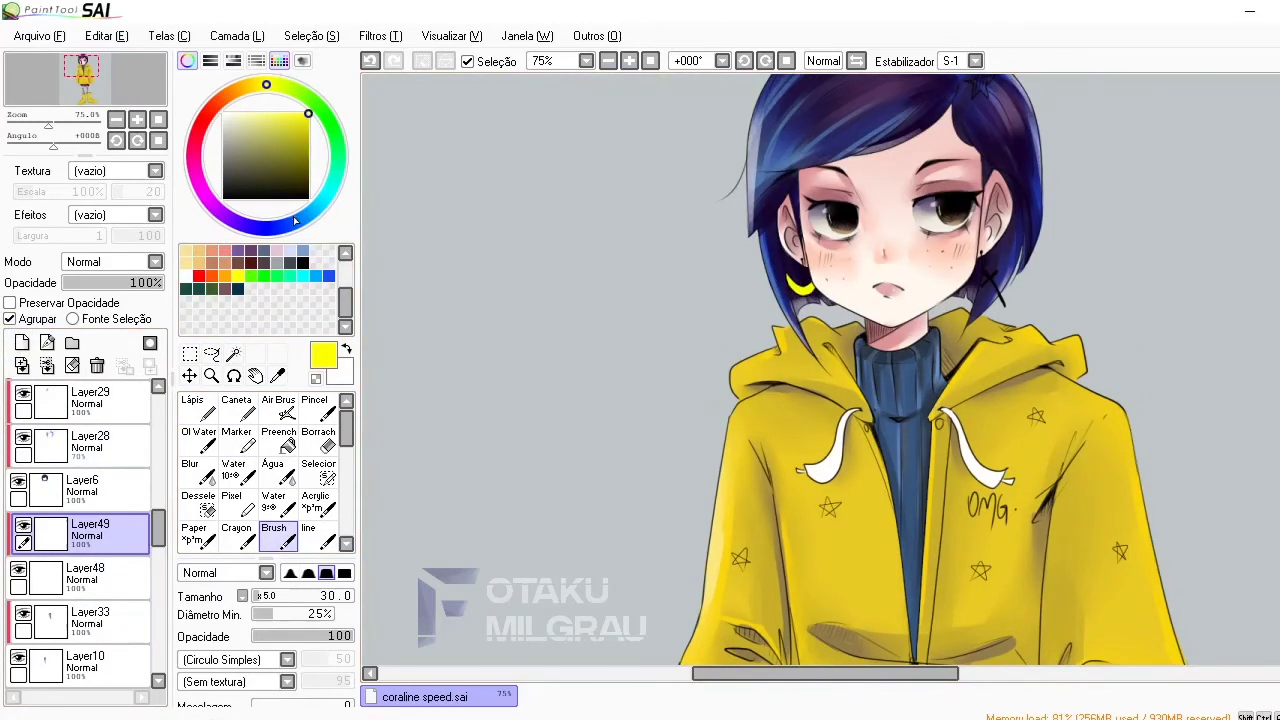
pyautogui.click(251, 88)
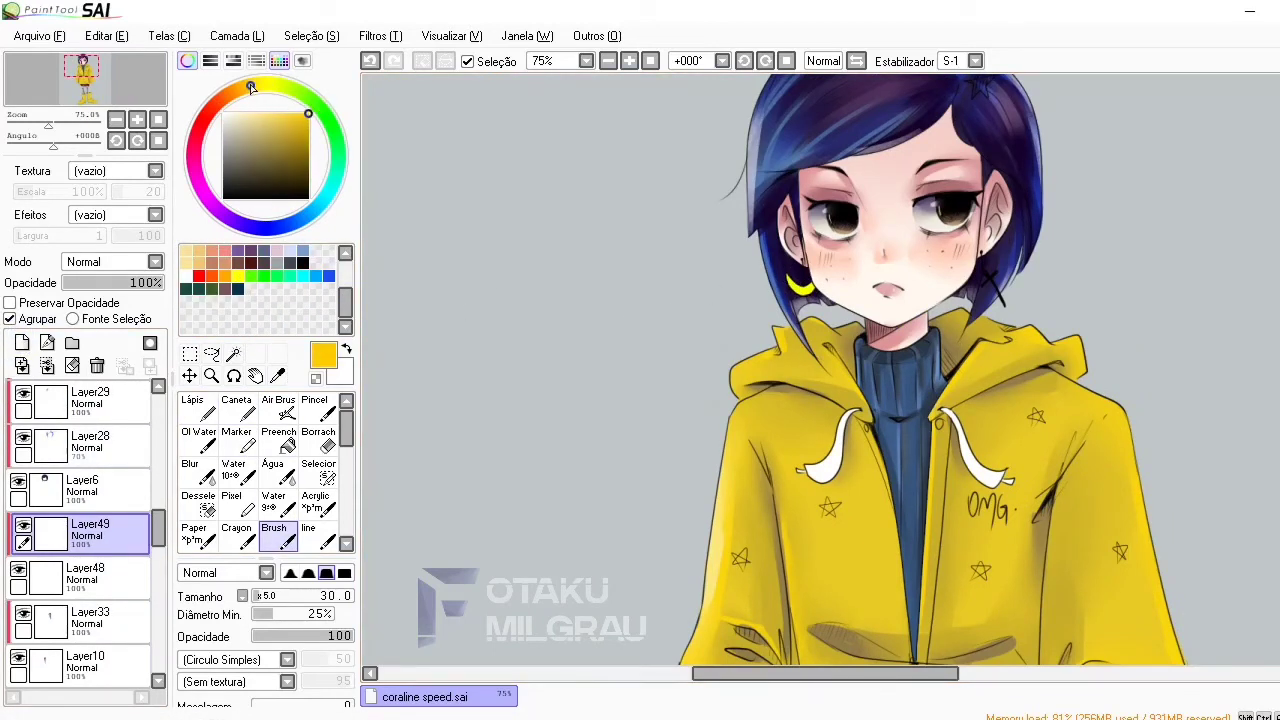
pyautogui.scroll(3, 260, 290)
pyautogui.click(303, 249)
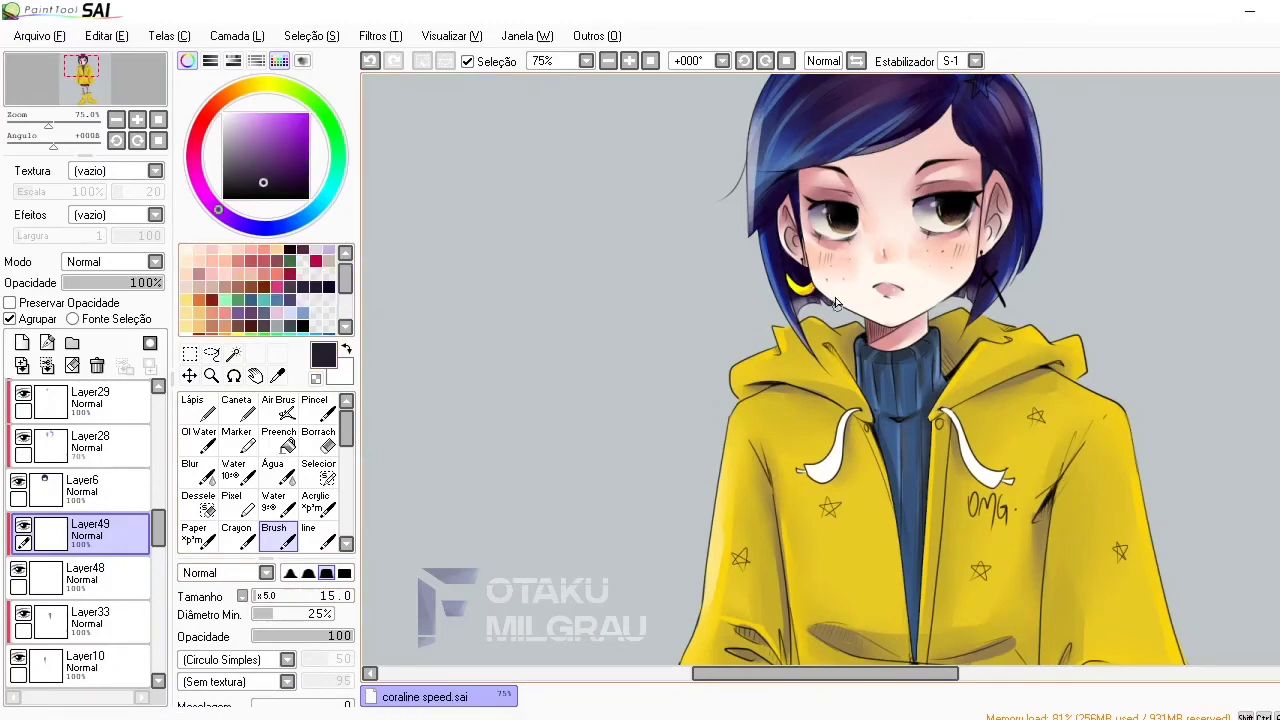
pyautogui.scroll(3, 608, 197)
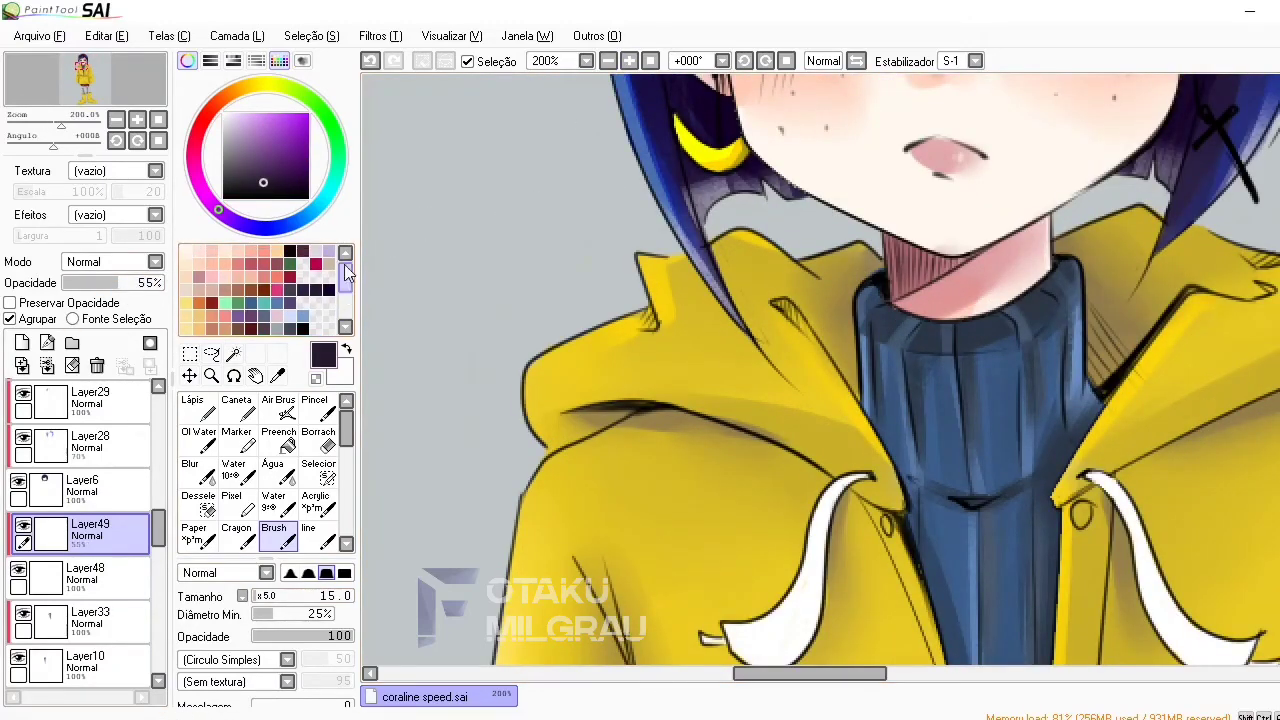
# Shade the hood's white drawstrings in lavender on a new clipped layer above Layer15, blur the shading and lower the layer's opacity to 81%
pyautogui.click(608, 60)
pyautogui.scroll(-5, 971, 357)
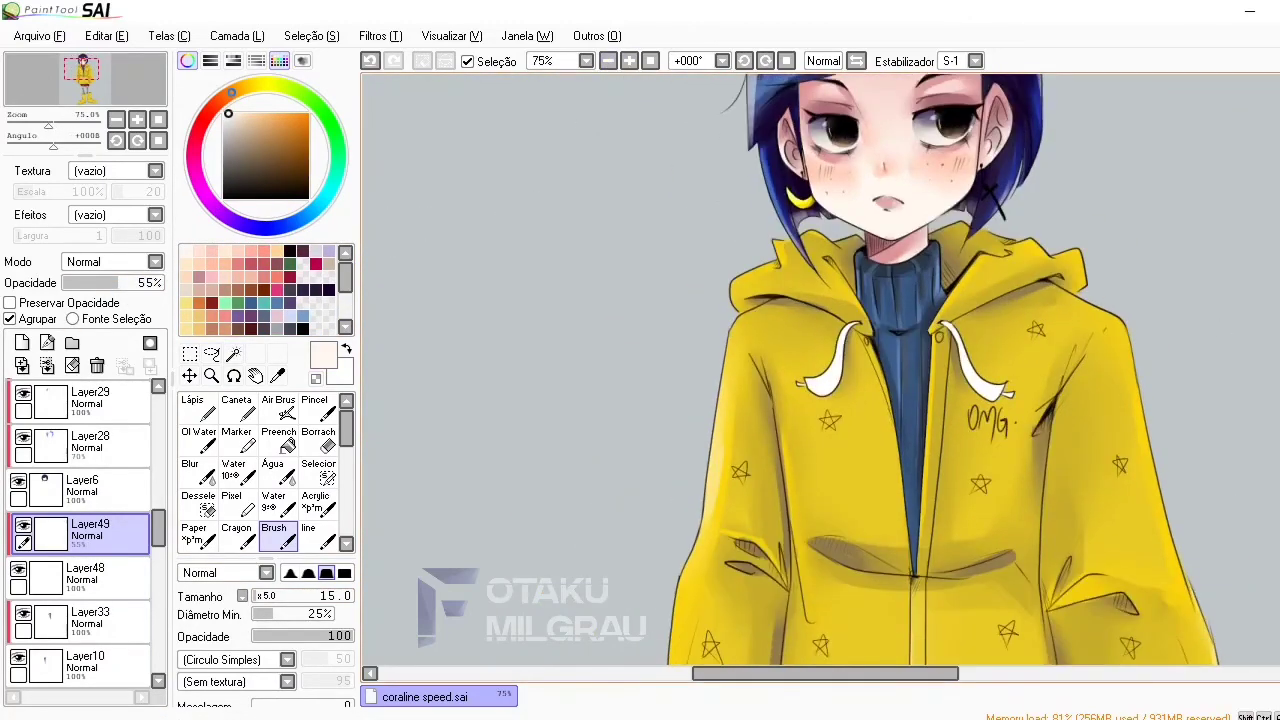
pyautogui.moveTo(158, 530)
pyautogui.mouseDown()
pyautogui.moveTo(155, 608)
pyautogui.moveTo(156, 545)
pyautogui.mouseUp()
pyautogui.click(90, 497)
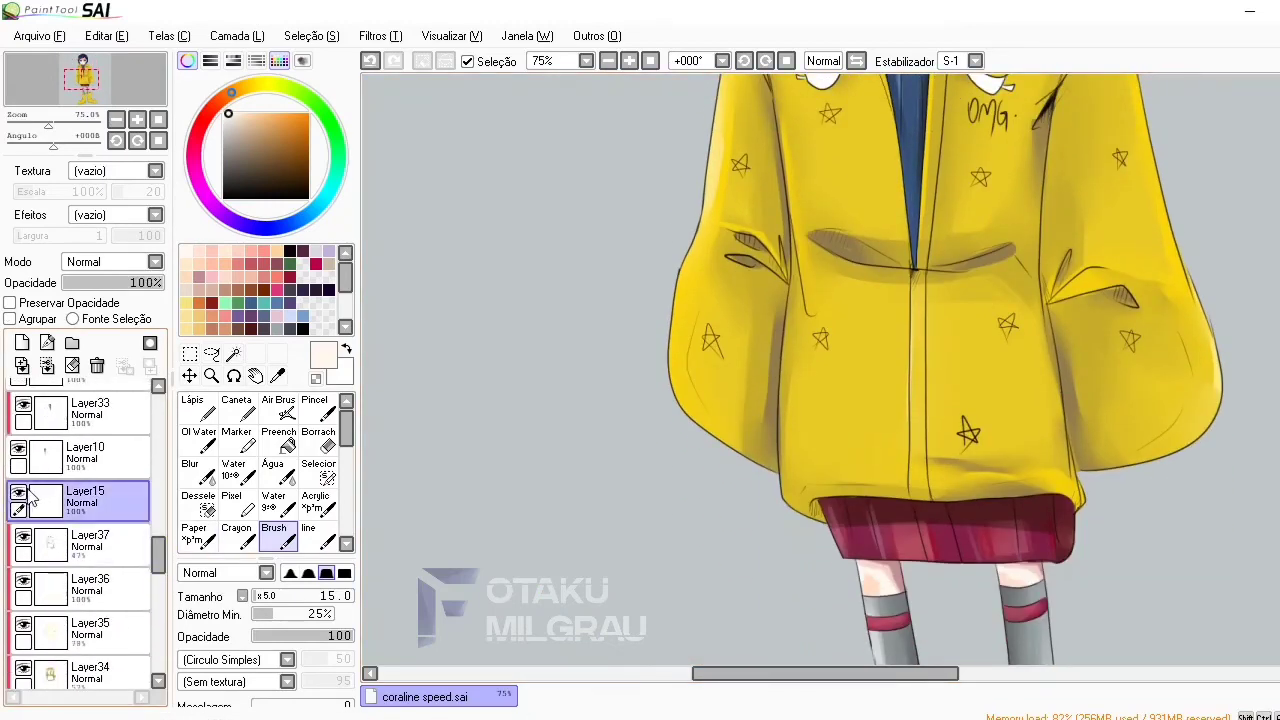
pyautogui.click(317, 283)
pyautogui.scroll(3, 945, 369)
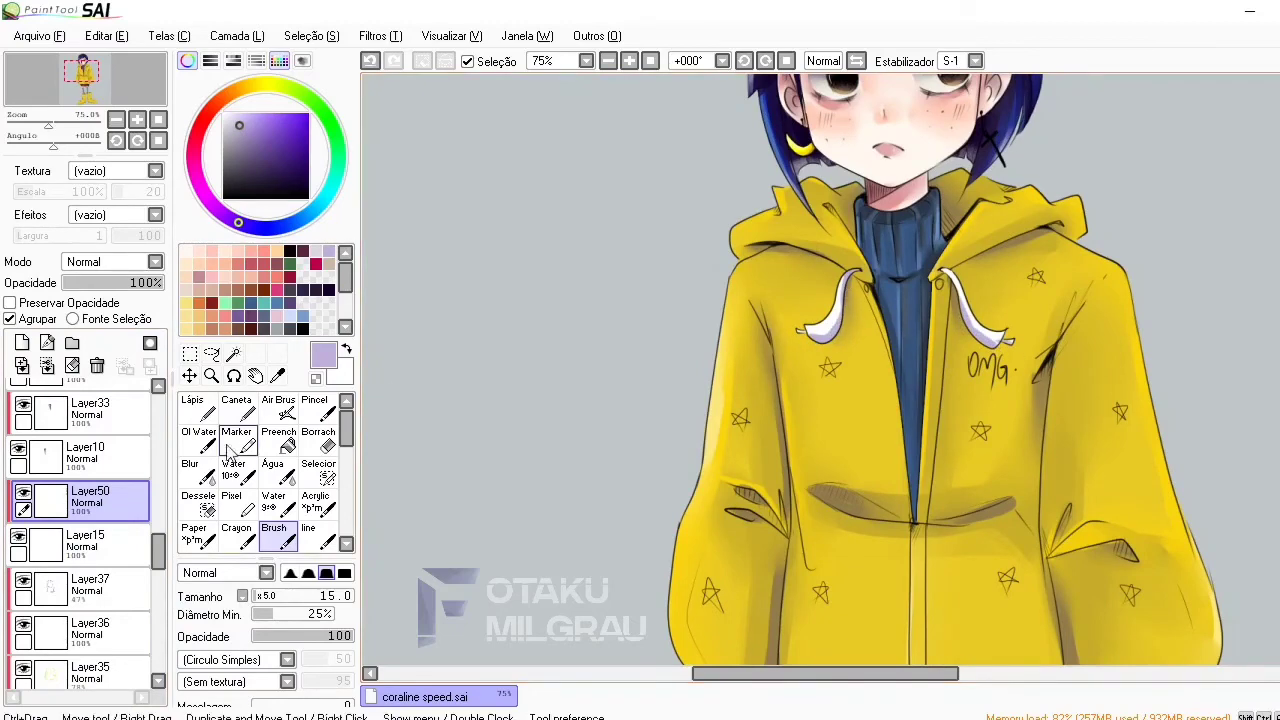
pyautogui.click(195, 470)
pyautogui.hotkey('ctrl', '+')
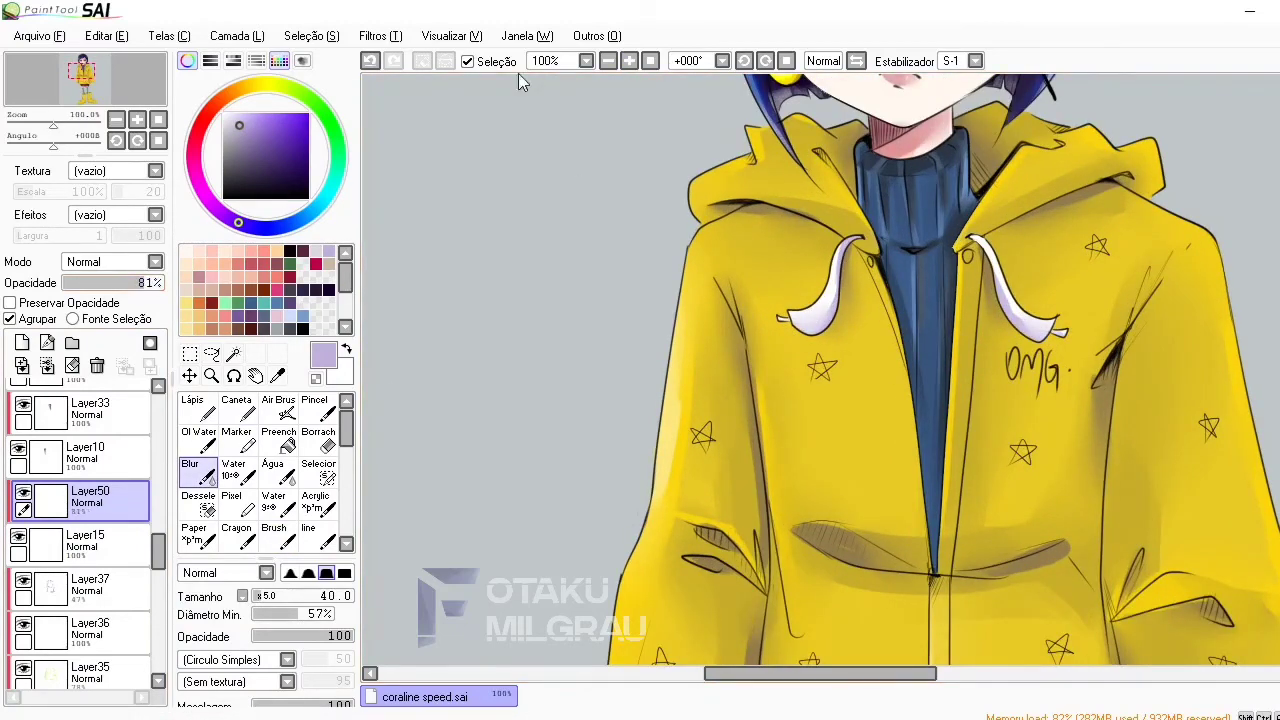
# Paint a bare tree beside the character and a ground shadow in dark purple with the size 85 Brush on a new layer below Layer14
pyautogui.hotkey('ctrl', '-')
pyautogui.hotkey('ctrl', '-')
pyautogui.hotkey('ctrl', '-')
pyautogui.hotkey('ctrl', '-')
pyautogui.scroll(-5, 80, 540)
pyautogui.click(55, 583)
pyautogui.click(22, 343)
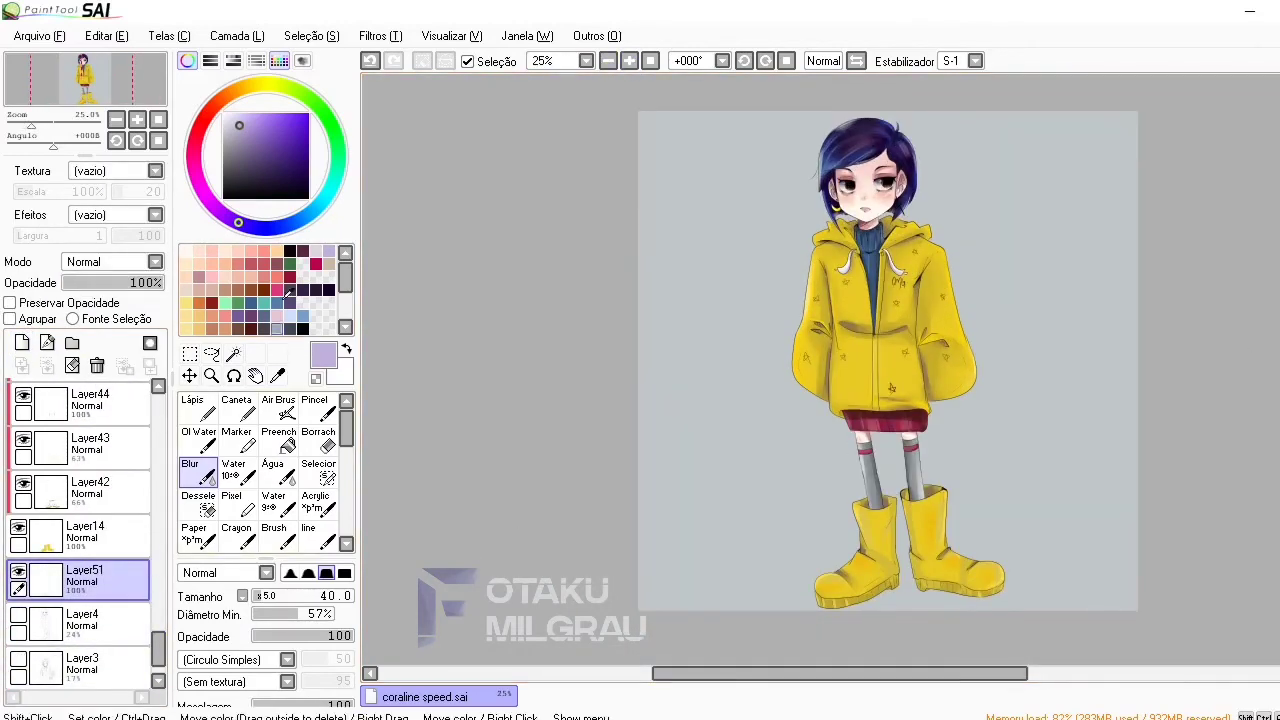
pyautogui.click(267, 175)
pyautogui.click(273, 533)
pyautogui.click(278, 614)
pyautogui.moveTo(842, 602); pyautogui.dragTo(1012, 598)
pyautogui.moveTo(1147, 529)
pyautogui.mouseDown()
pyautogui.moveTo(1103, 166)
pyautogui.moveTo(1125, 560)
pyautogui.moveTo(1115, 101)
pyautogui.moveTo(1120, 396)
pyautogui.moveTo(1104, 590)
pyautogui.moveTo(1107, 440)
pyautogui.moveTo(1127, 444)
pyautogui.moveTo(1096, 546)
pyautogui.mouseUp()
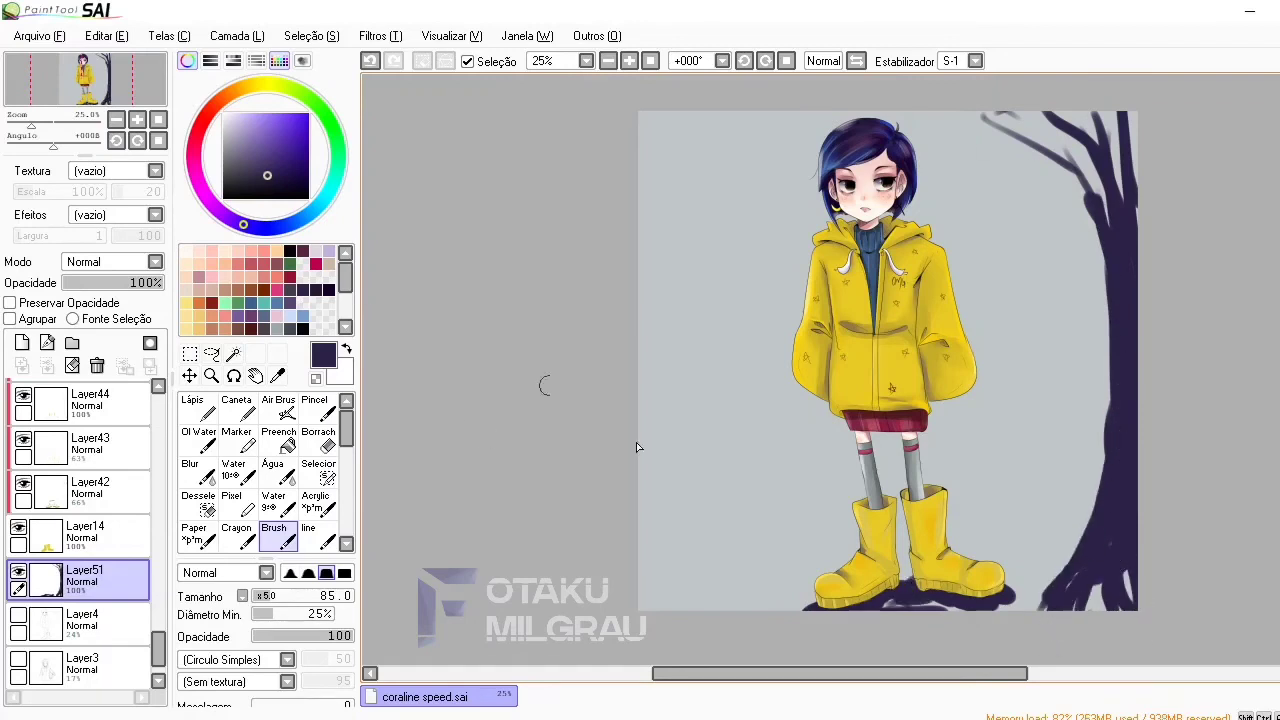
# Paint green and purple grass tufts along the ground with the Brush at size 85 on a new layer above Layer51
pyautogui.click(22, 342)
pyautogui.click(333, 131)
pyautogui.click(262, 147)
pyautogui.moveTo(641, 607); pyautogui.dragTo(652, 590)
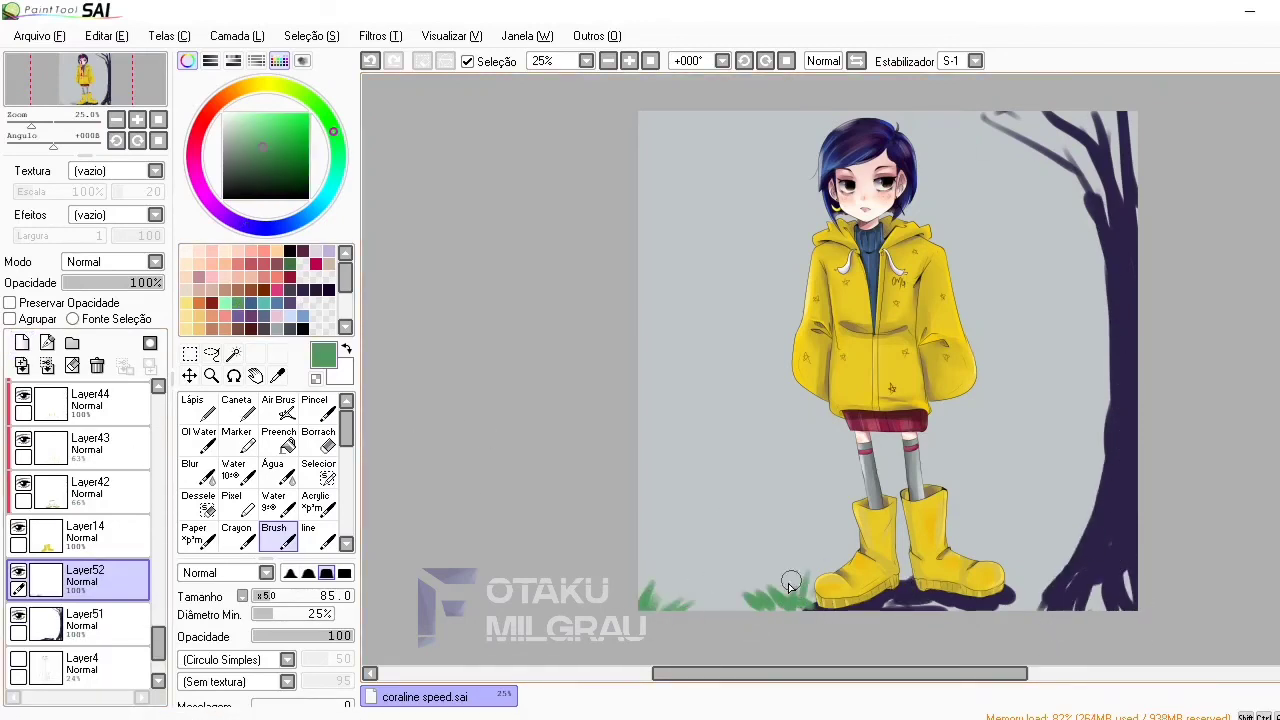
pyautogui.moveTo(1015, 559)
pyautogui.mouseDown()
pyautogui.moveTo(1036, 604)
pyautogui.moveTo(1090, 612)
pyautogui.moveTo(1020, 600)
pyautogui.mouseUp()
pyautogui.keyDown('alt'); pyautogui.click(637, 588); pyautogui.keyUp('alt')
pyautogui.moveTo(742, 622)
pyautogui.mouseDown()
pyautogui.moveTo(1026, 607)
pyautogui.moveTo(996, 577)
pyautogui.moveTo(1077, 606)
pyautogui.moveTo(1020, 600)
pyautogui.mouseUp()
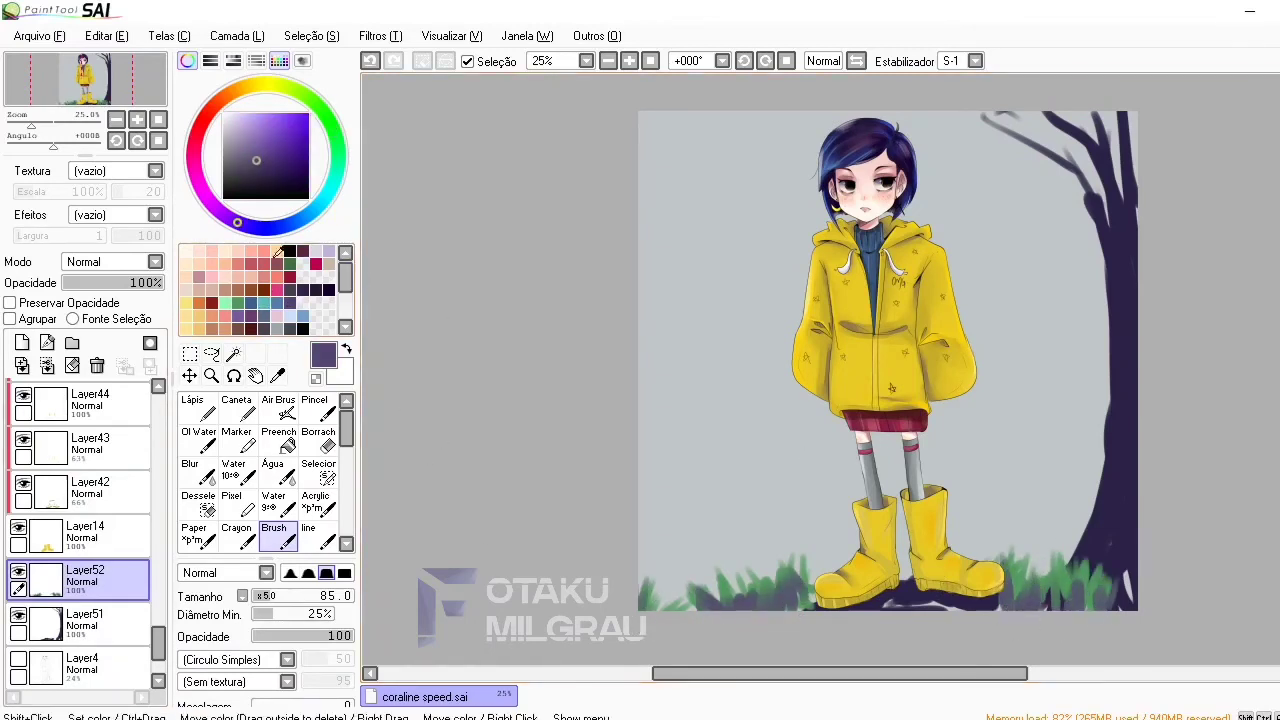
# Paint a large blue oval with a peach rim behind the character's body on Layer52
pyautogui.click(278, 252)
pyautogui.moveTo(671, 357)
pyautogui.mouseDown()
pyautogui.moveTo(960, 260)
pyautogui.moveTo(875, 430)
pyautogui.moveTo(940, 220)
pyautogui.moveTo(960, 300)
pyautogui.mouseUp()
pyautogui.click(281, 299)
# Draw purple rings and curved swirls around the blue oval with the Brush at size 65
pyautogui.click(303, 252)
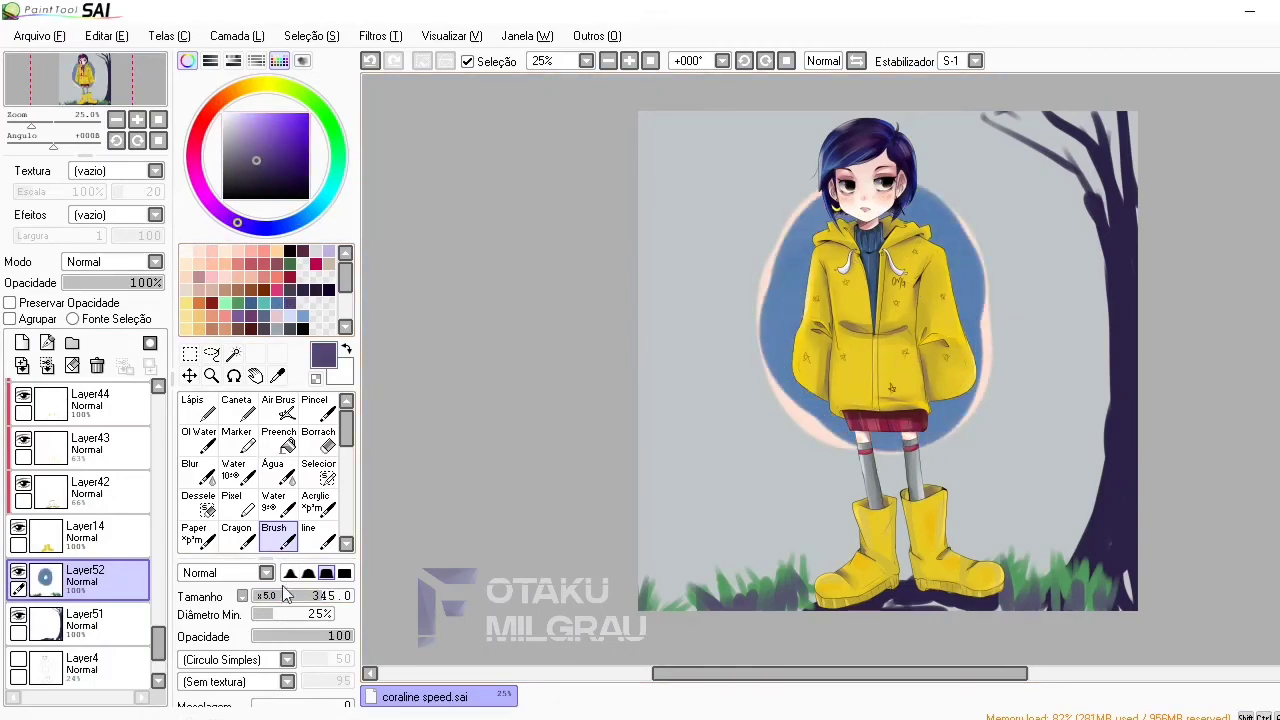
pyautogui.click(285, 594)
pyautogui.moveTo(770, 220); pyautogui.dragTo(797, 420)
pyautogui.moveTo(900, 210); pyautogui.dragTo(970, 340)
pyautogui.moveTo(770, 200)
pyautogui.mouseDown()
pyautogui.moveTo(990, 460)
pyautogui.moveTo(730, 400)
pyautogui.mouseUp()
pyautogui.moveTo(1062, 357)
pyautogui.mouseDown()
pyautogui.moveTo(1030, 420)
pyautogui.moveTo(1030, 270)
pyautogui.mouseUp()
pyautogui.moveTo(1015, 290); pyautogui.dragTo(1003, 440)
pyautogui.moveTo(703, 303); pyautogui.dragTo(724, 226)
pyautogui.moveTo(1018, 238); pyautogui.dragTo(1010, 186)
# Add short orange accent strokes around the purple swirls with the Brush at size 65
pyautogui.moveTo(345, 275); pyautogui.dragTo(345, 298)
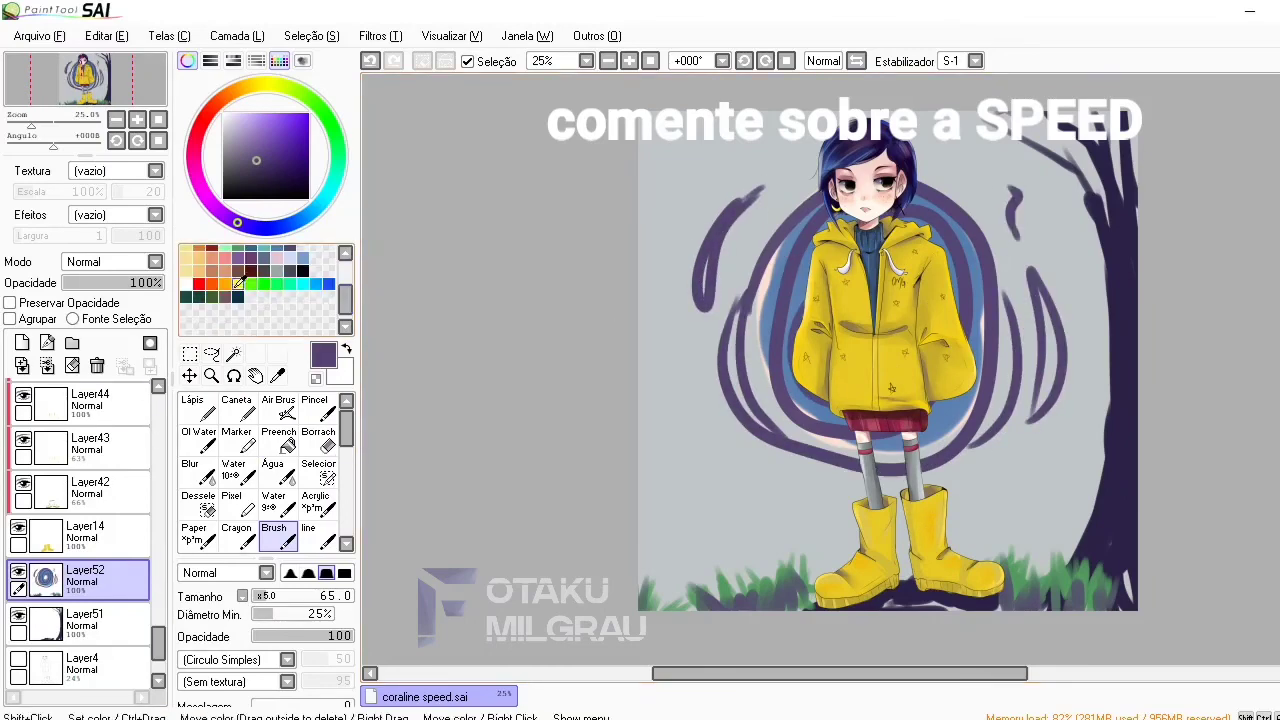
pyautogui.click(212, 283)
pyautogui.moveTo(744, 212); pyautogui.dragTo(748, 232)
pyautogui.moveTo(838, 478); pyautogui.dragTo(795, 461)
pyautogui.moveTo(1045, 460); pyautogui.dragTo(1064, 447)
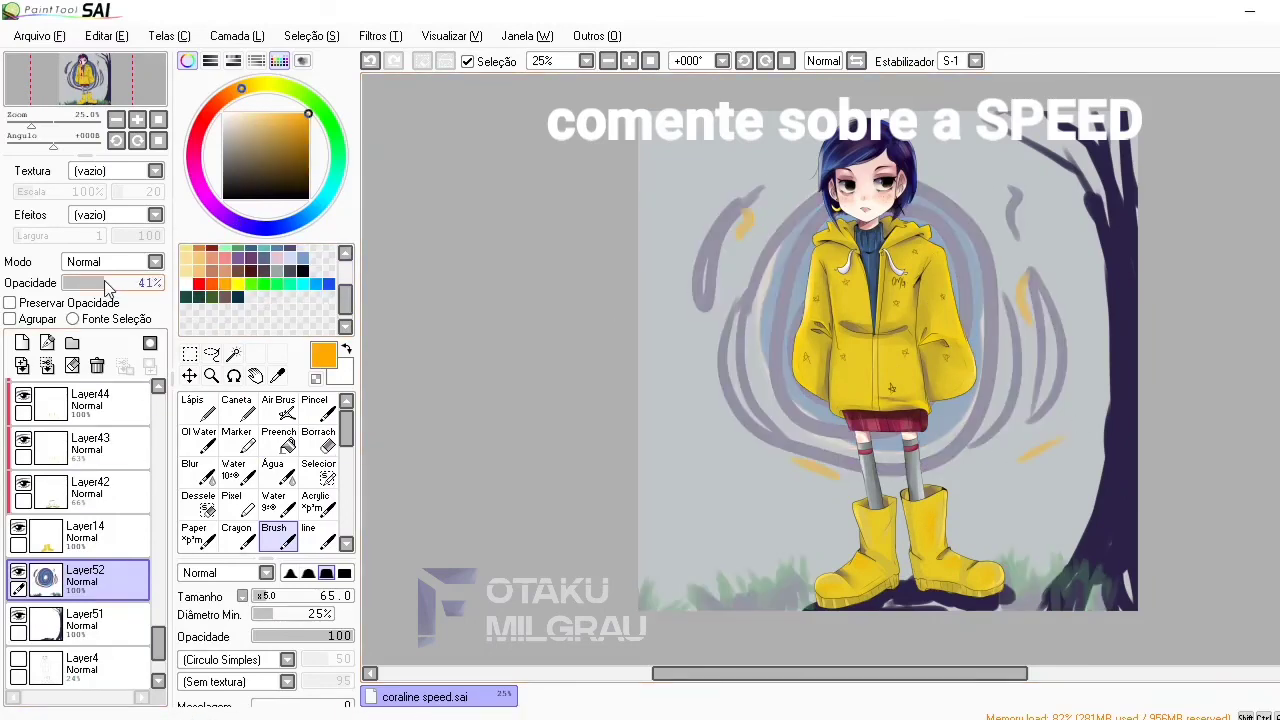
# Create a new layer above Layer27 and fill the whole canvas with muted purple
pyautogui.moveTo(158, 645); pyautogui.dragTo(158, 400)
pyautogui.click(85, 440)
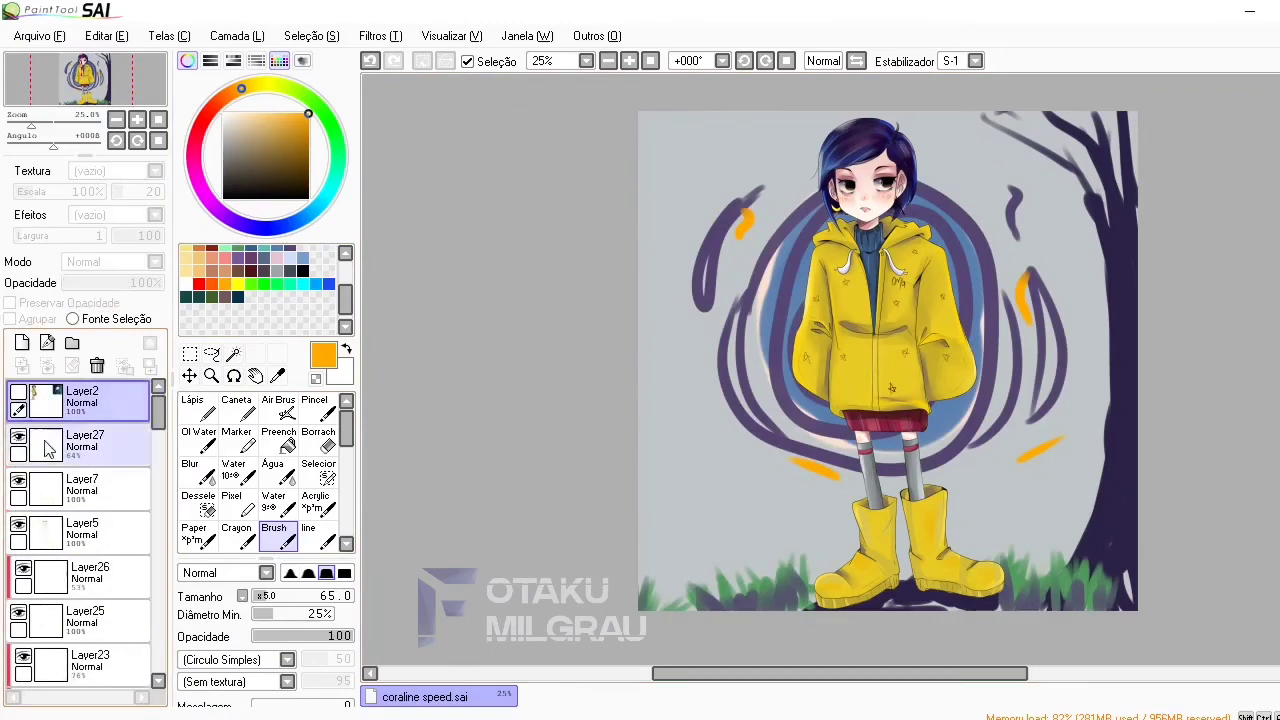
pyautogui.scroll(2, 292, 292)
pyautogui.click(292, 292)
pyautogui.click(237, 222)
pyautogui.click(256, 160)
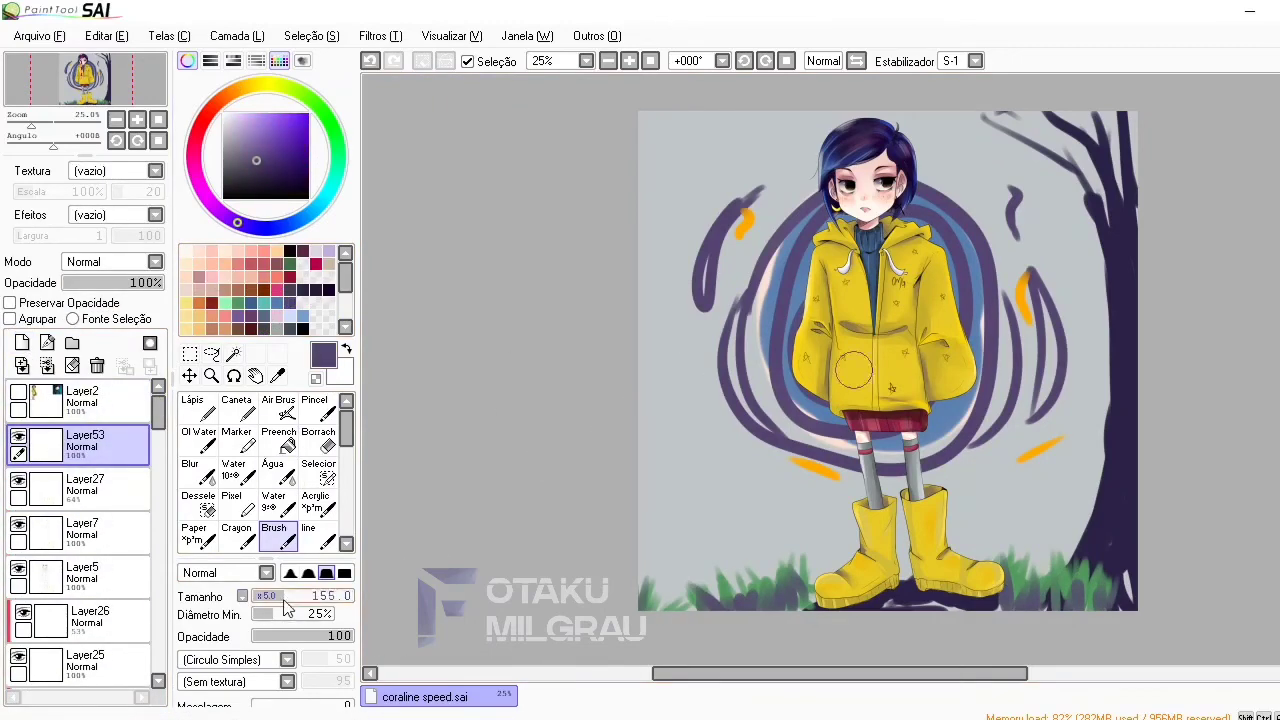
pyautogui.click(279, 440)
pyautogui.click(660, 390)
# Set the purple fill layer's blending mode to Multiplicação and its opacity to 49%
pyautogui.click(119, 263)
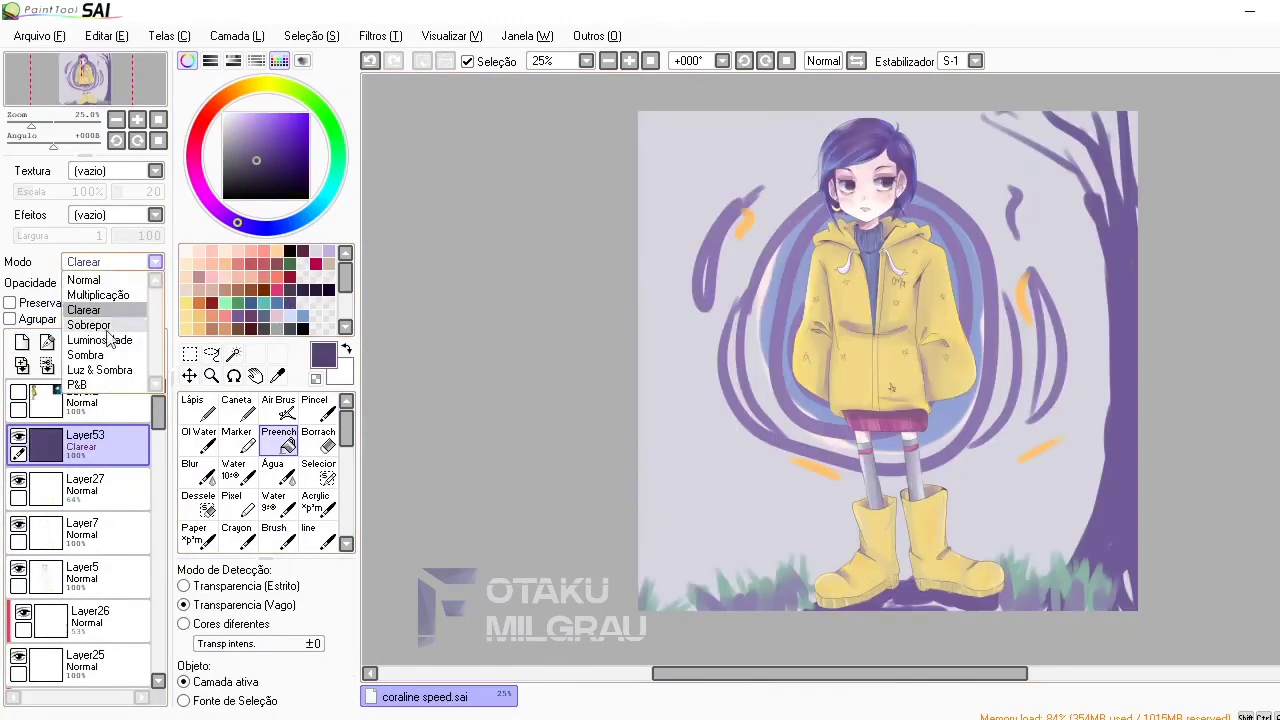
pyautogui.click(97, 371)
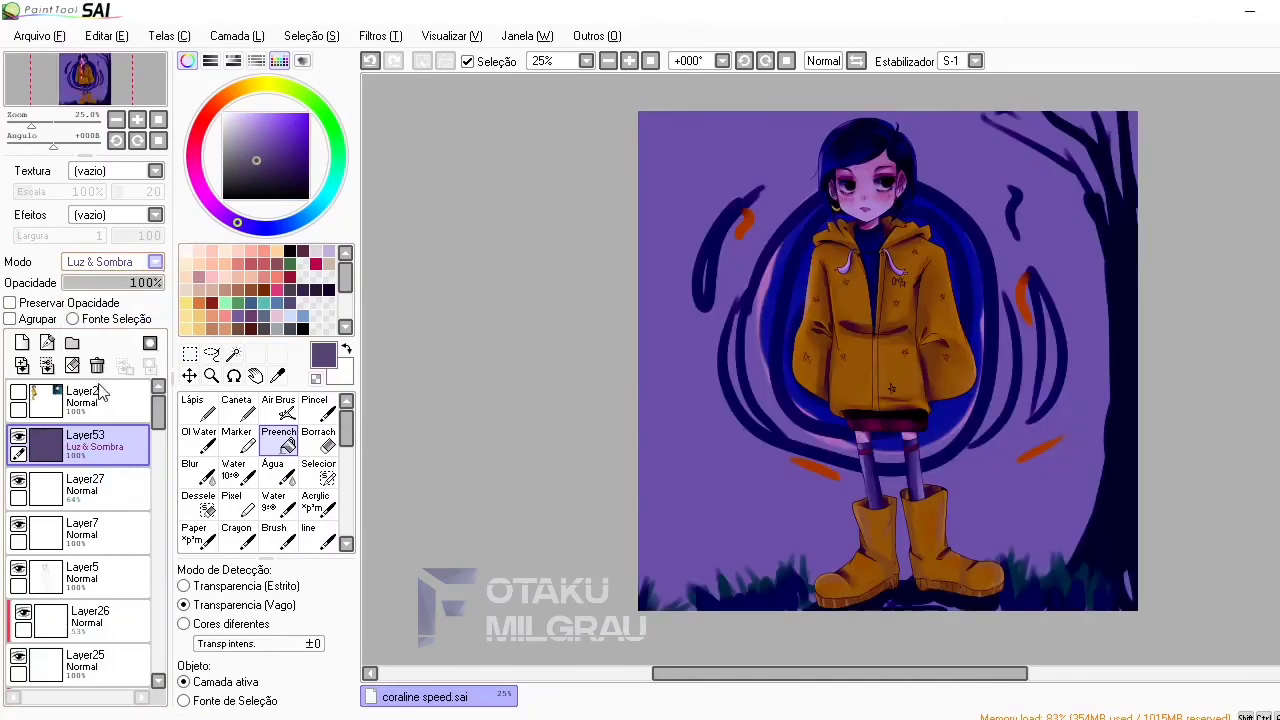
pyautogui.click(119, 262)
pyautogui.click(137, 290)
pyautogui.click(119, 215)
pyautogui.click(119, 215)
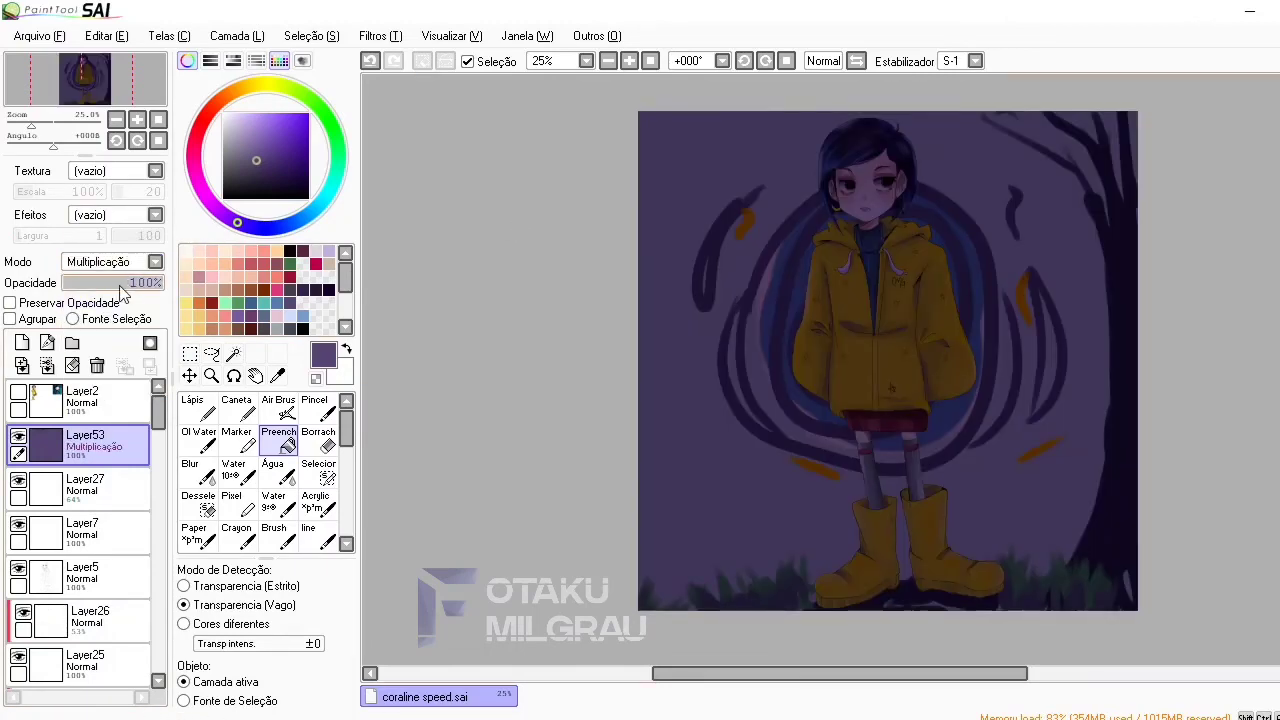
pyautogui.click(110, 283)
# Erase the purple overlay along the cheeks, jaw and nose with the size 15 eraser to form facial highlights
pyautogui.press('e')
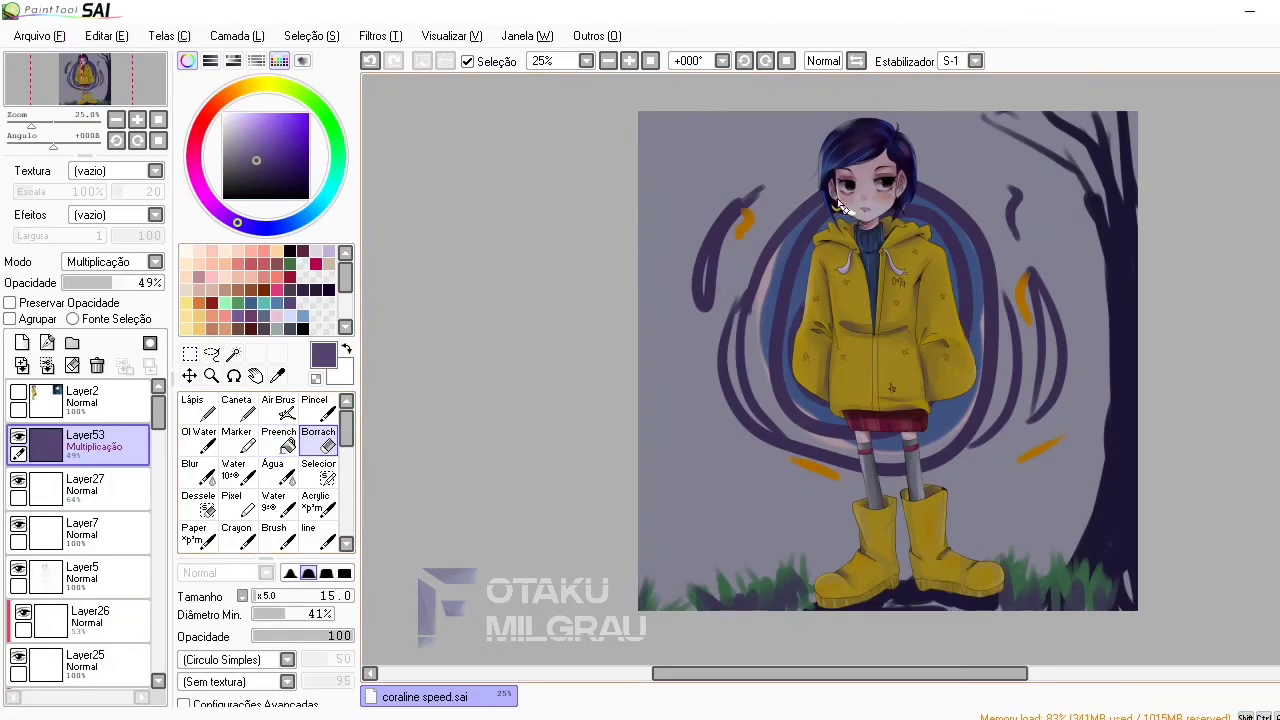
pyautogui.click(629, 61)
pyautogui.scroll(3, 820, 370)
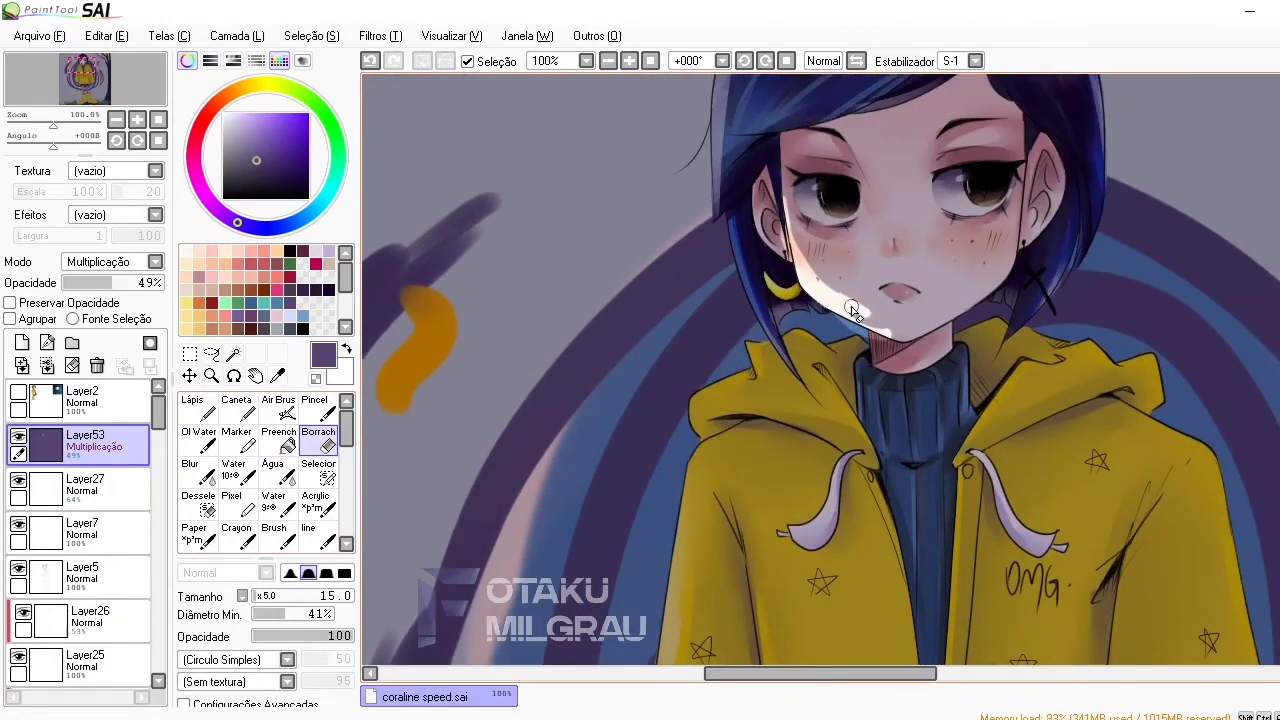
pyautogui.moveTo(792, 245); pyautogui.dragTo(776, 162)
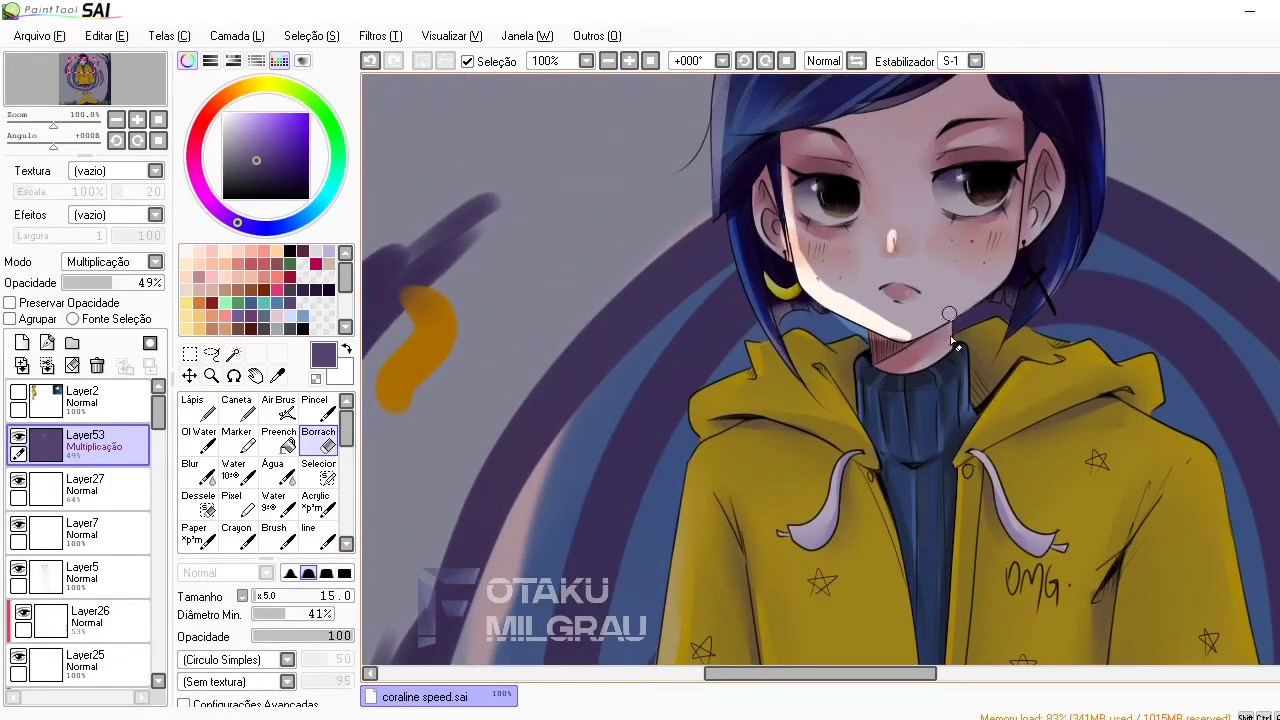
pyautogui.moveTo(1010, 262)
pyautogui.mouseDown()
pyautogui.moveTo(1045, 205)
pyautogui.moveTo(1005, 270)
pyautogui.mouseUp()
# Soften the edges of the facial highlights with the Blur tool at size 40
pyautogui.press('b')
pyautogui.moveTo(810, 160); pyautogui.dragTo(815, 260)
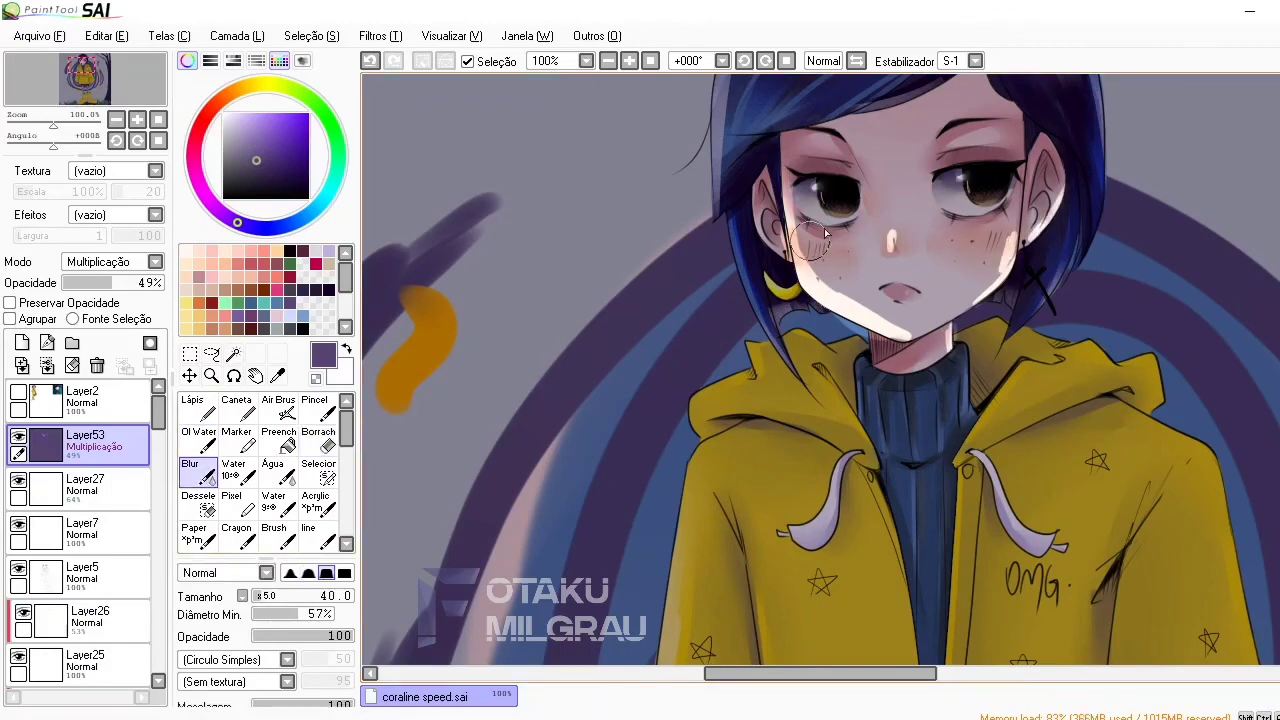
pyautogui.moveTo(900, 340); pyautogui.dragTo(863, 294)
# Erase highlight strips from the overlay along the coat's sleeves and front zipper with the eraser at size 15
pyautogui.click(608, 61)
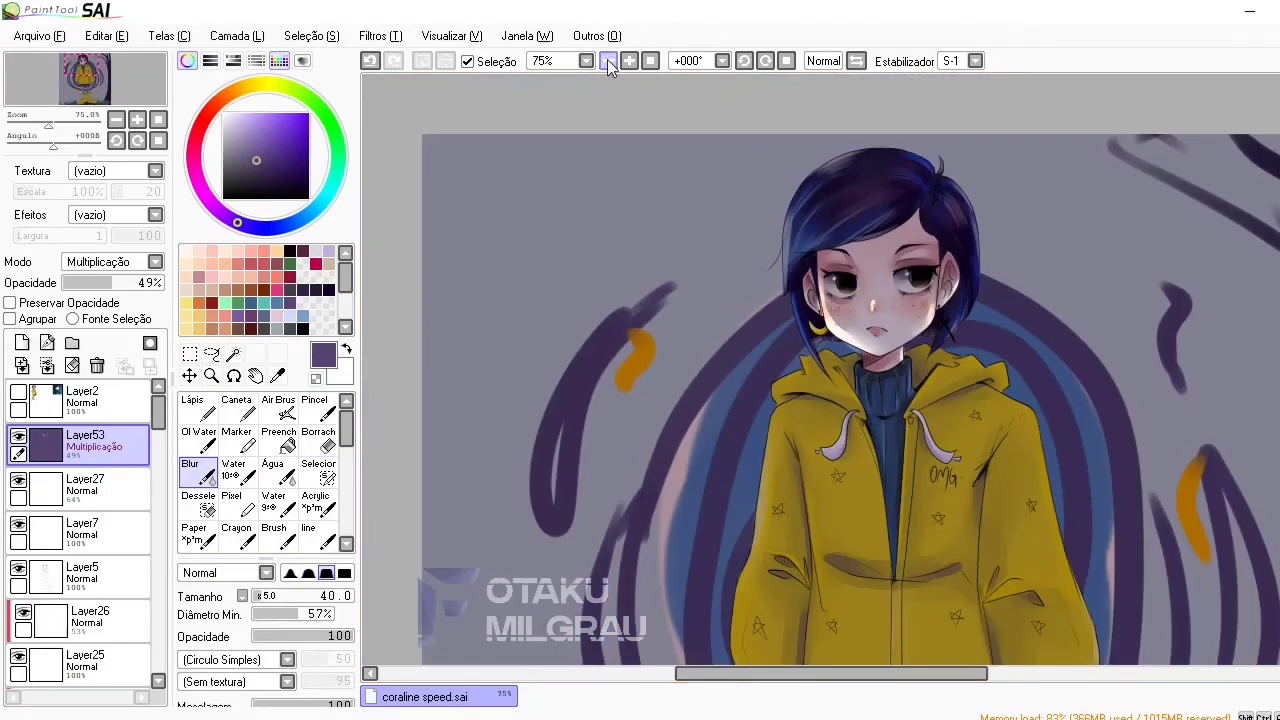
pyautogui.click(608, 61)
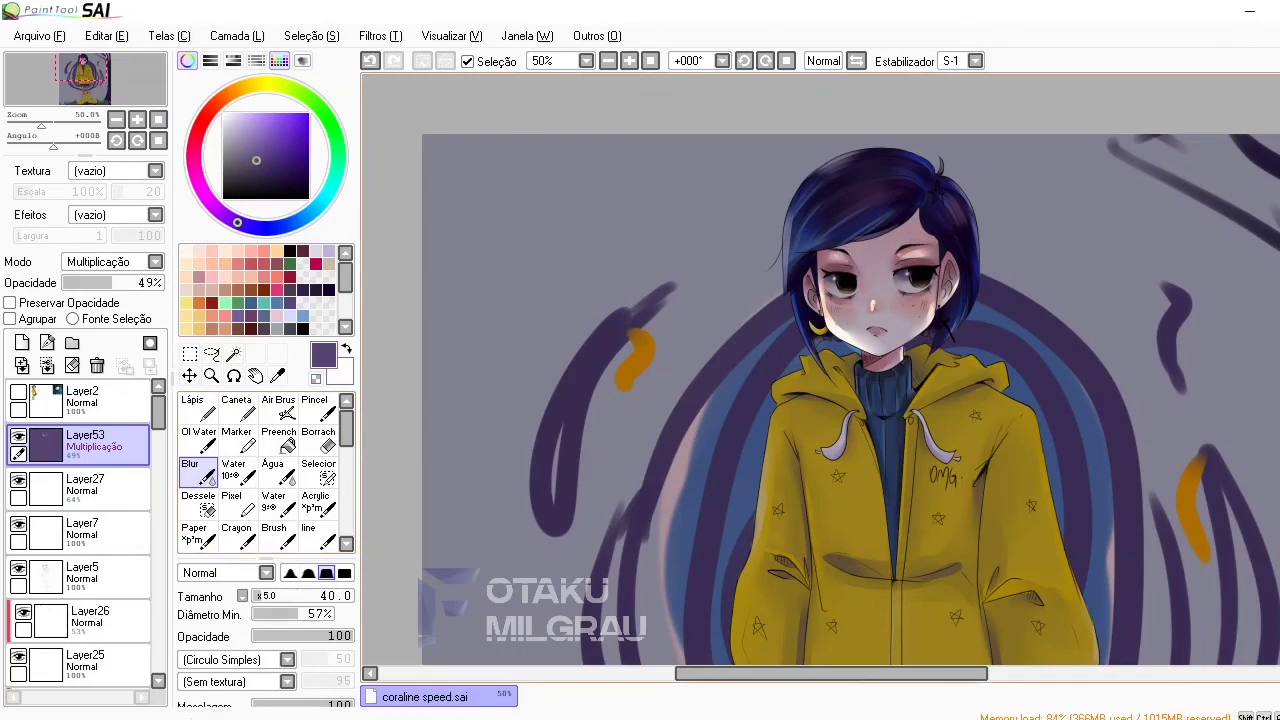
pyautogui.scroll(-1, 765, 308)
pyautogui.press('e')
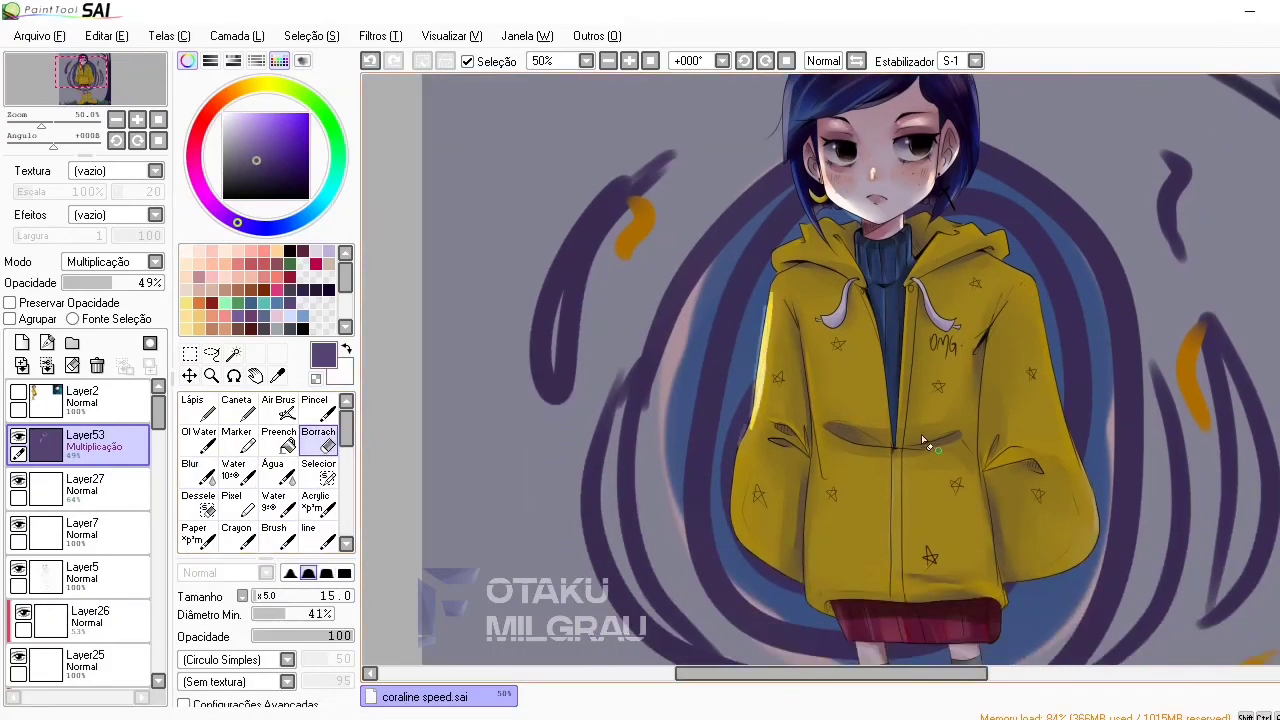
pyautogui.moveTo(1027, 282); pyautogui.dragTo(1062, 436)
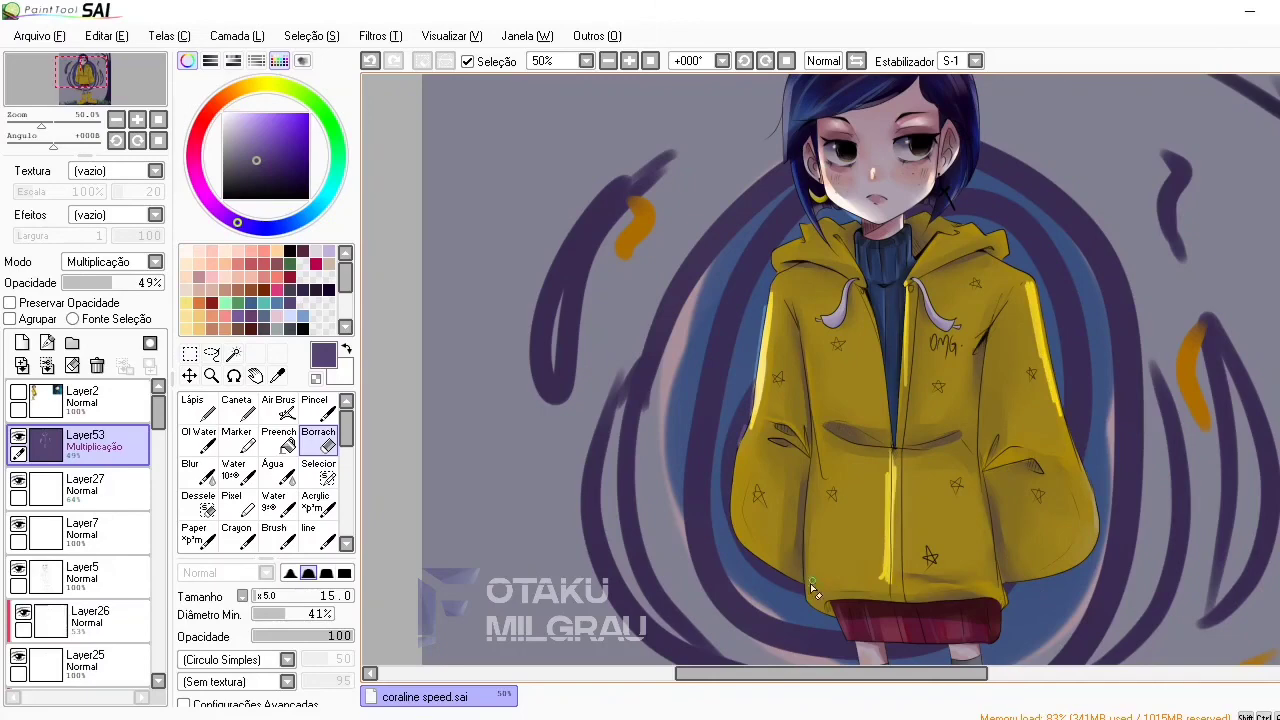
# Erase highlights from the overlay along the legs, socks and boots with the eraser at size 15
pyautogui.scroll(-2, 421, 82)
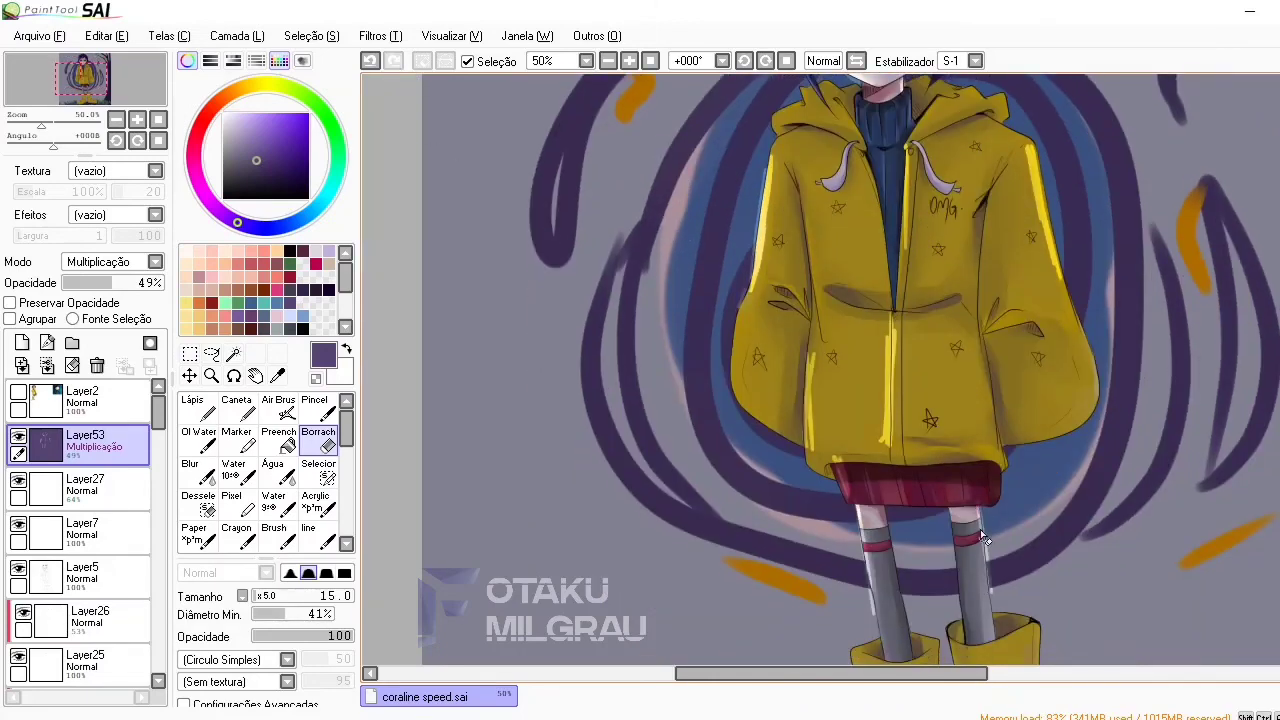
pyautogui.scroll(-5, 980, 529)
pyautogui.scroll(1, 1034, 406)
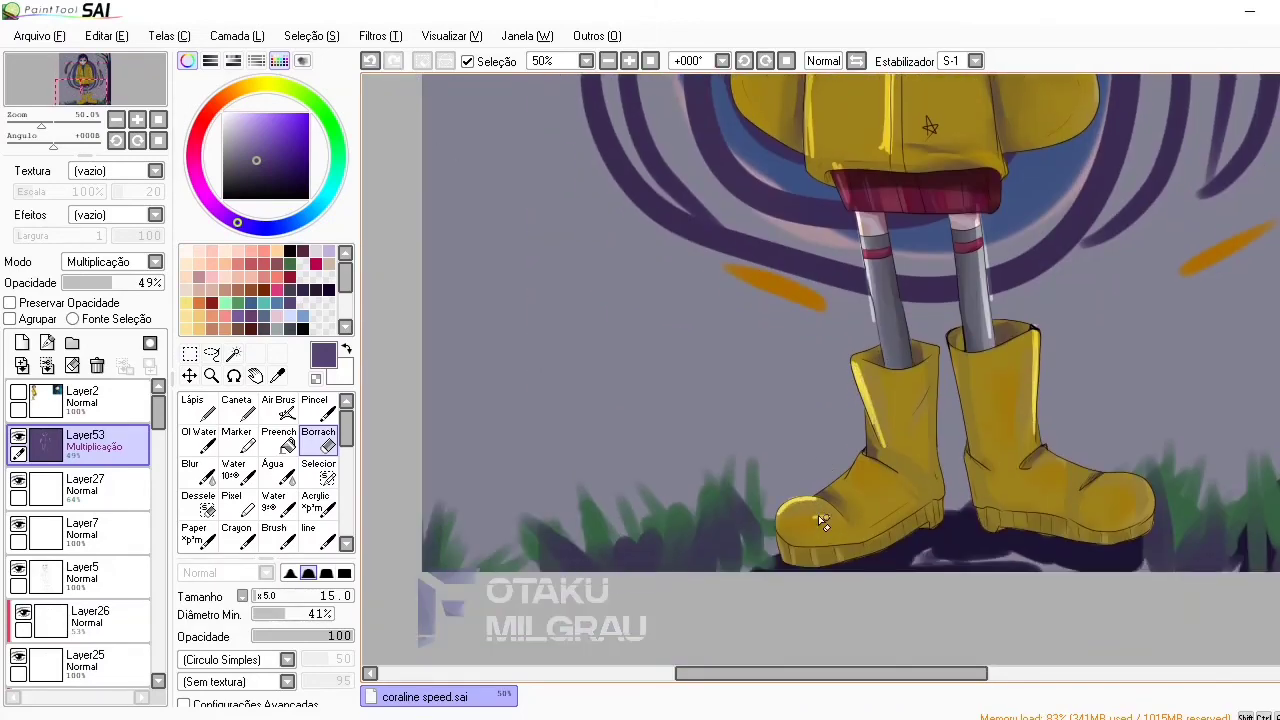
# Soften the erased highlights on the boots and coat with the Blur tool at size 40
pyautogui.click(190, 470)
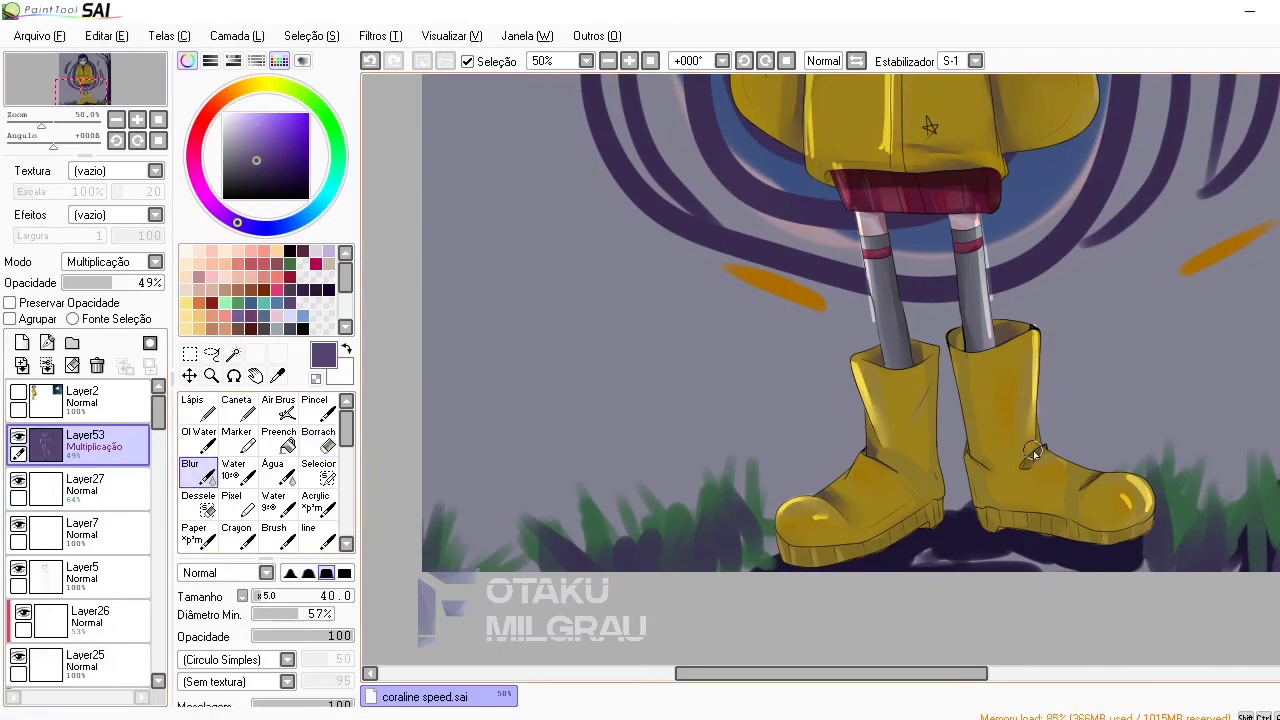
pyautogui.scroll(5, 1122, 506)
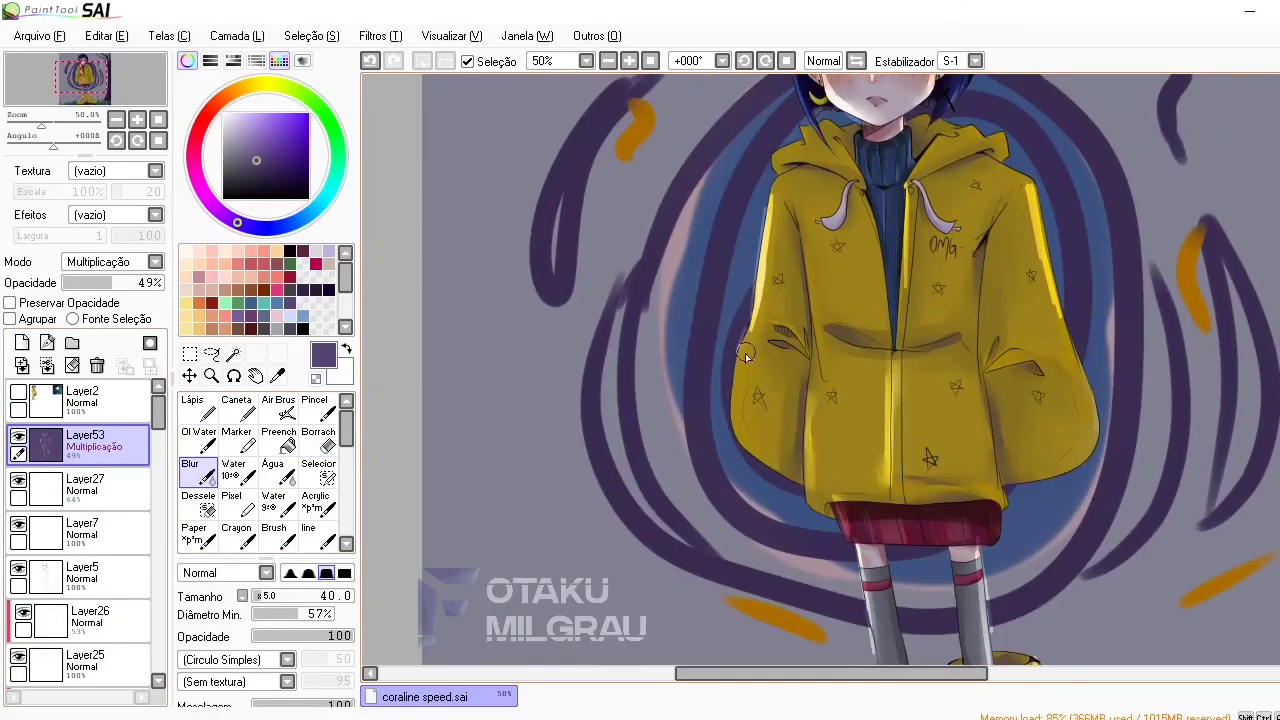
pyautogui.scroll(3, 1052, 307)
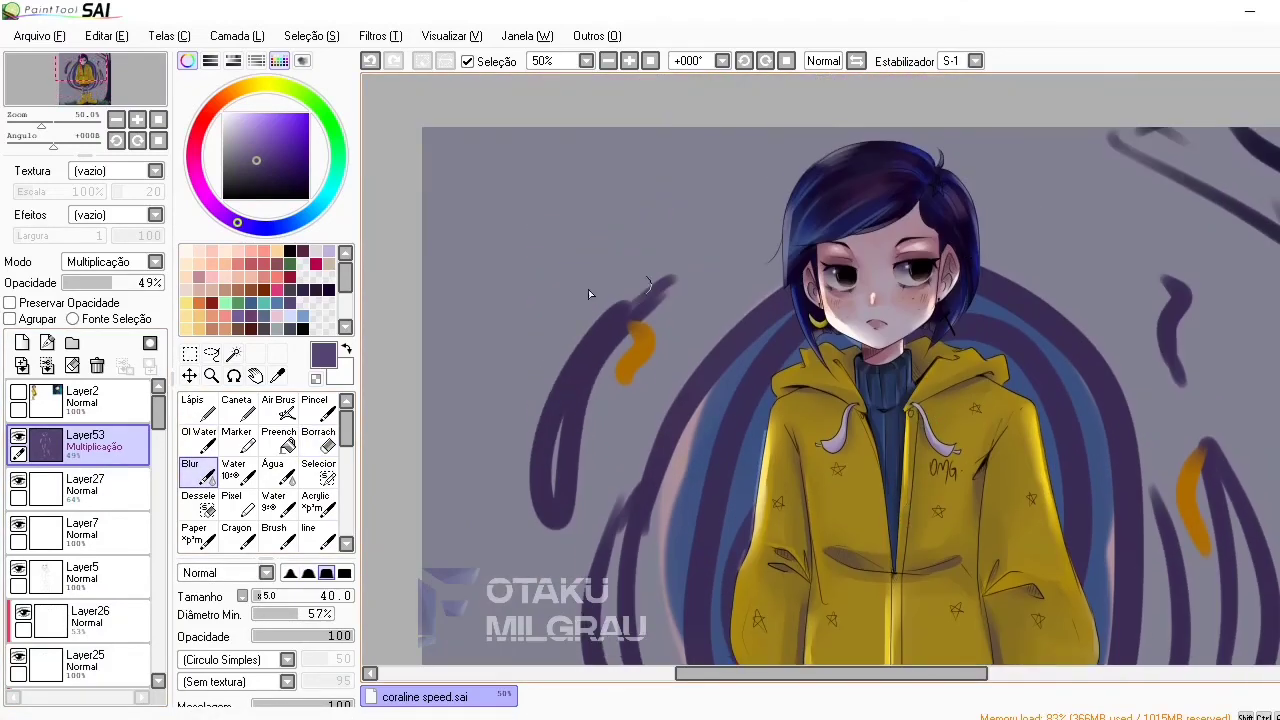
# Switch to the Brush at size 115 and lower the purple overlay layer's opacity to 39%
pyautogui.click(608, 61)
pyautogui.click(280, 538)
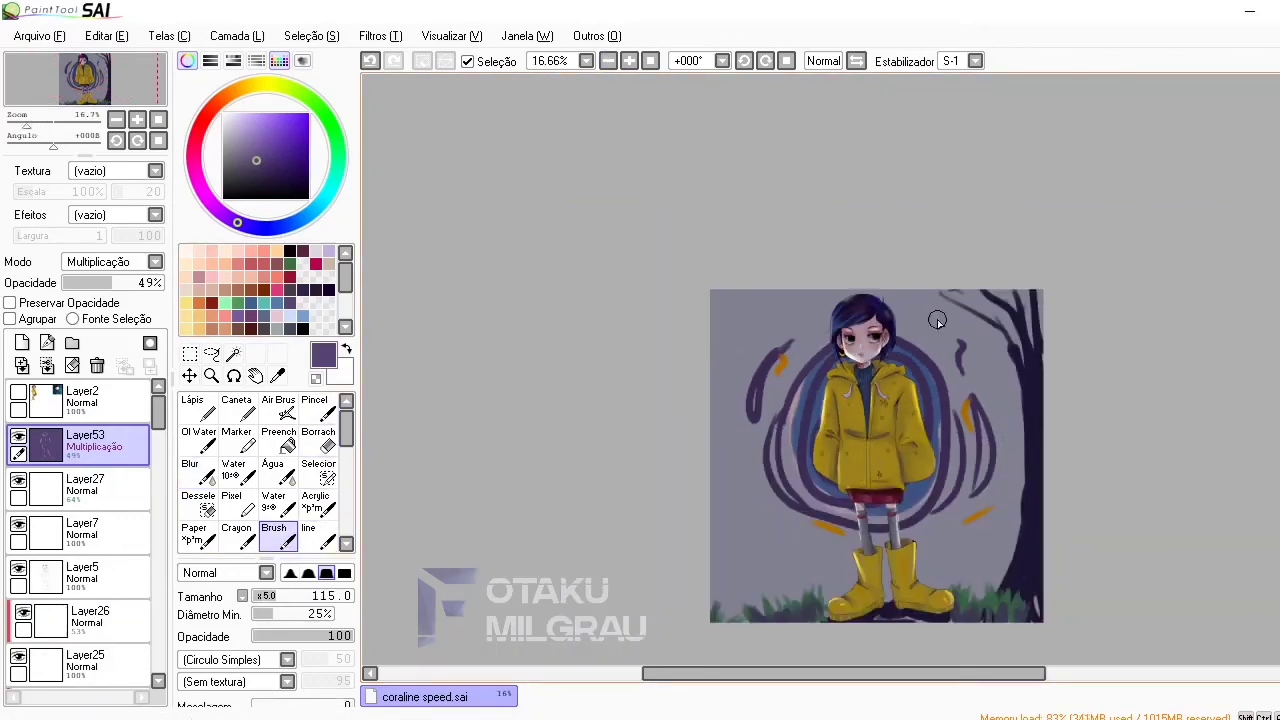
pyautogui.moveTo(110, 288); pyautogui.dragTo(100, 288)
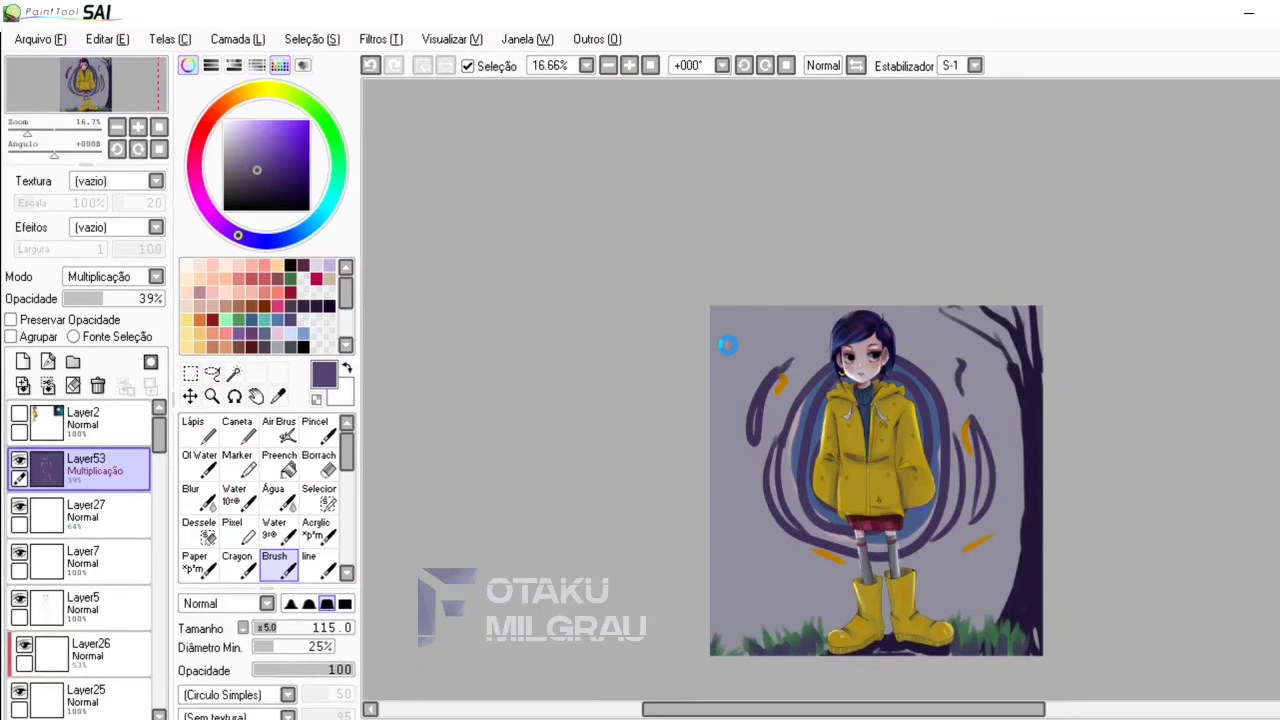
pyautogui.scroll(1, 727, 344)
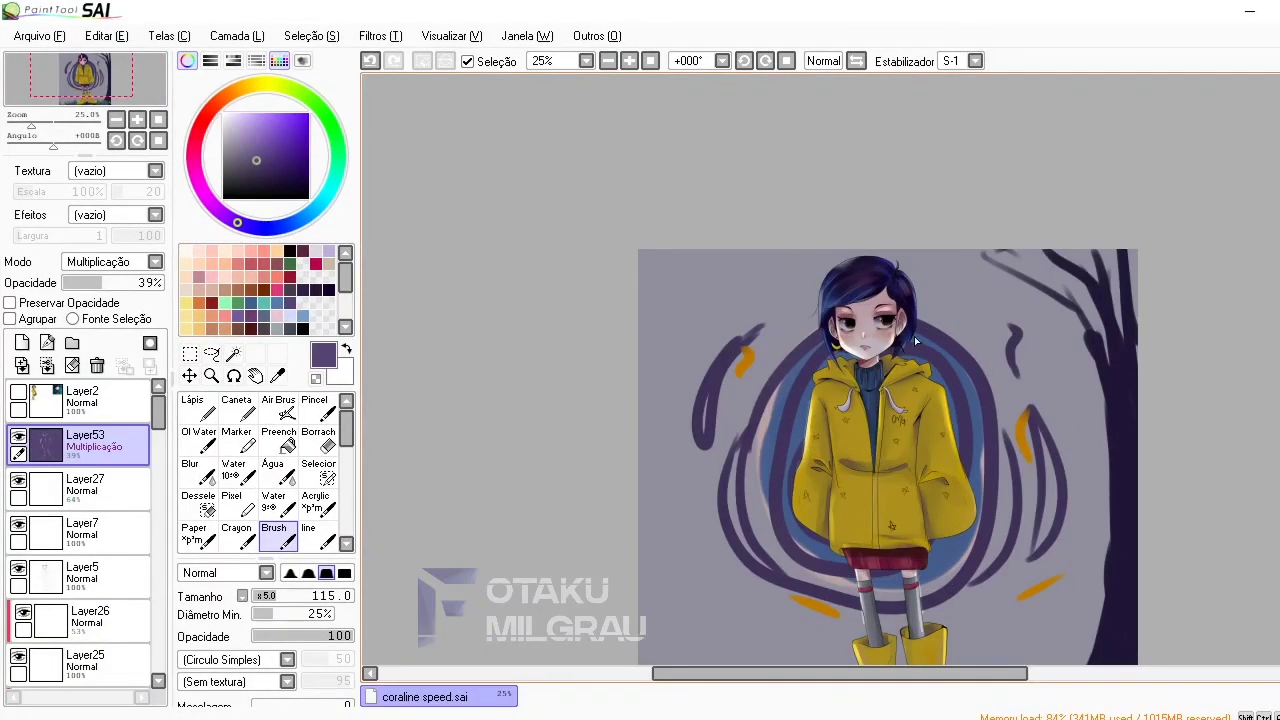